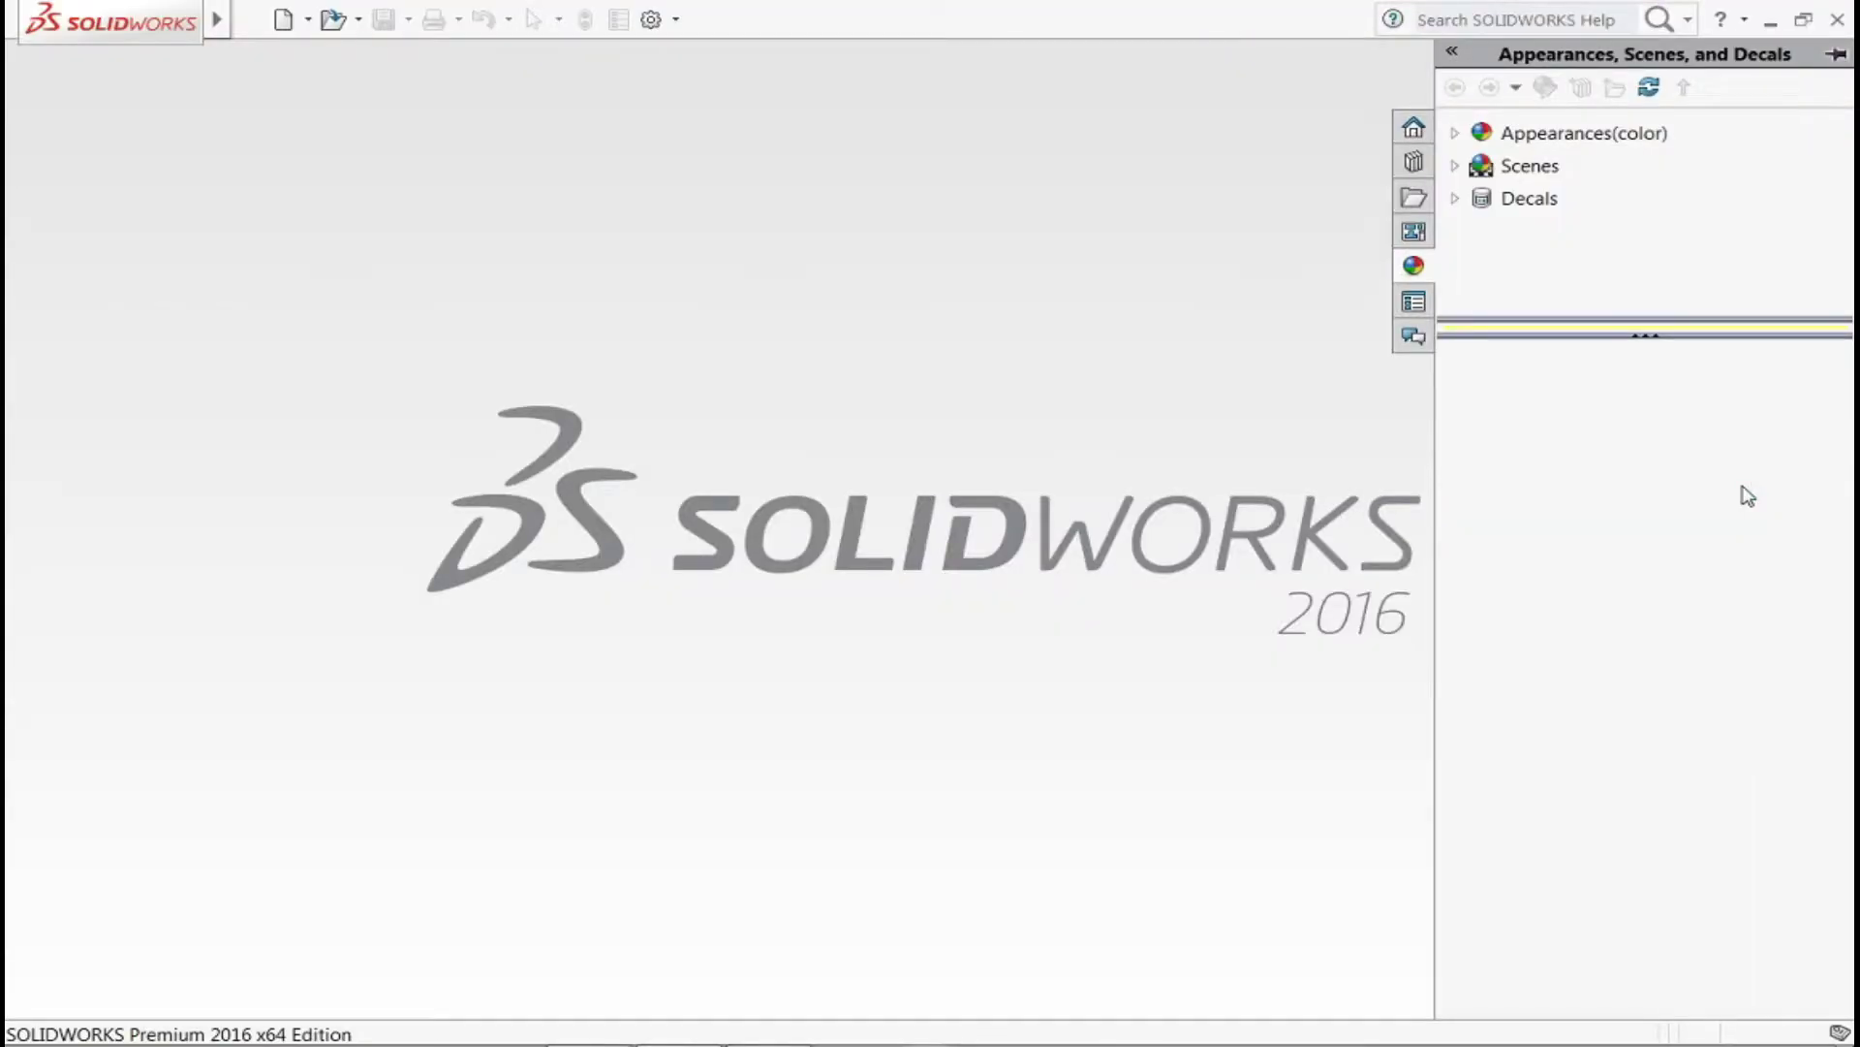
- Create a new blank part document, Part1
click(283, 19)
click(1032, 901)
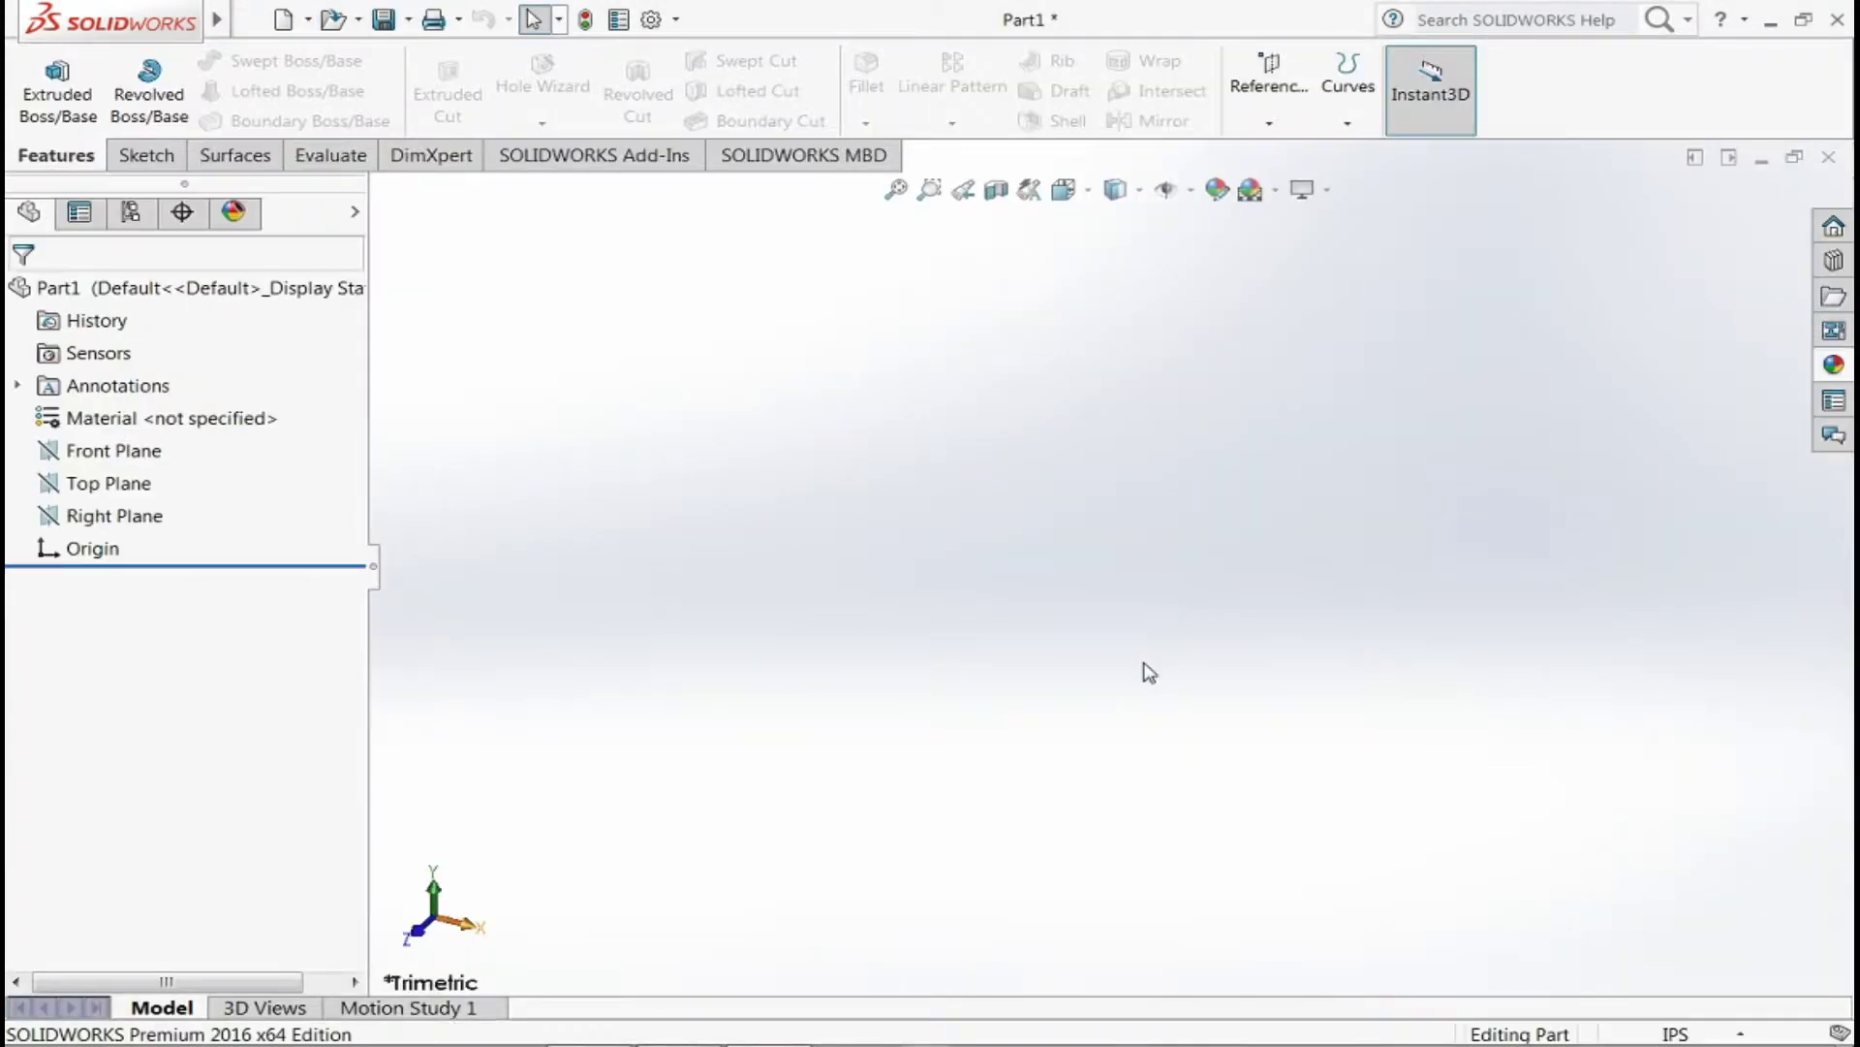
- On the Front Plane, sketch a horizontal base line with a short angled line at each end
click(129, 460)
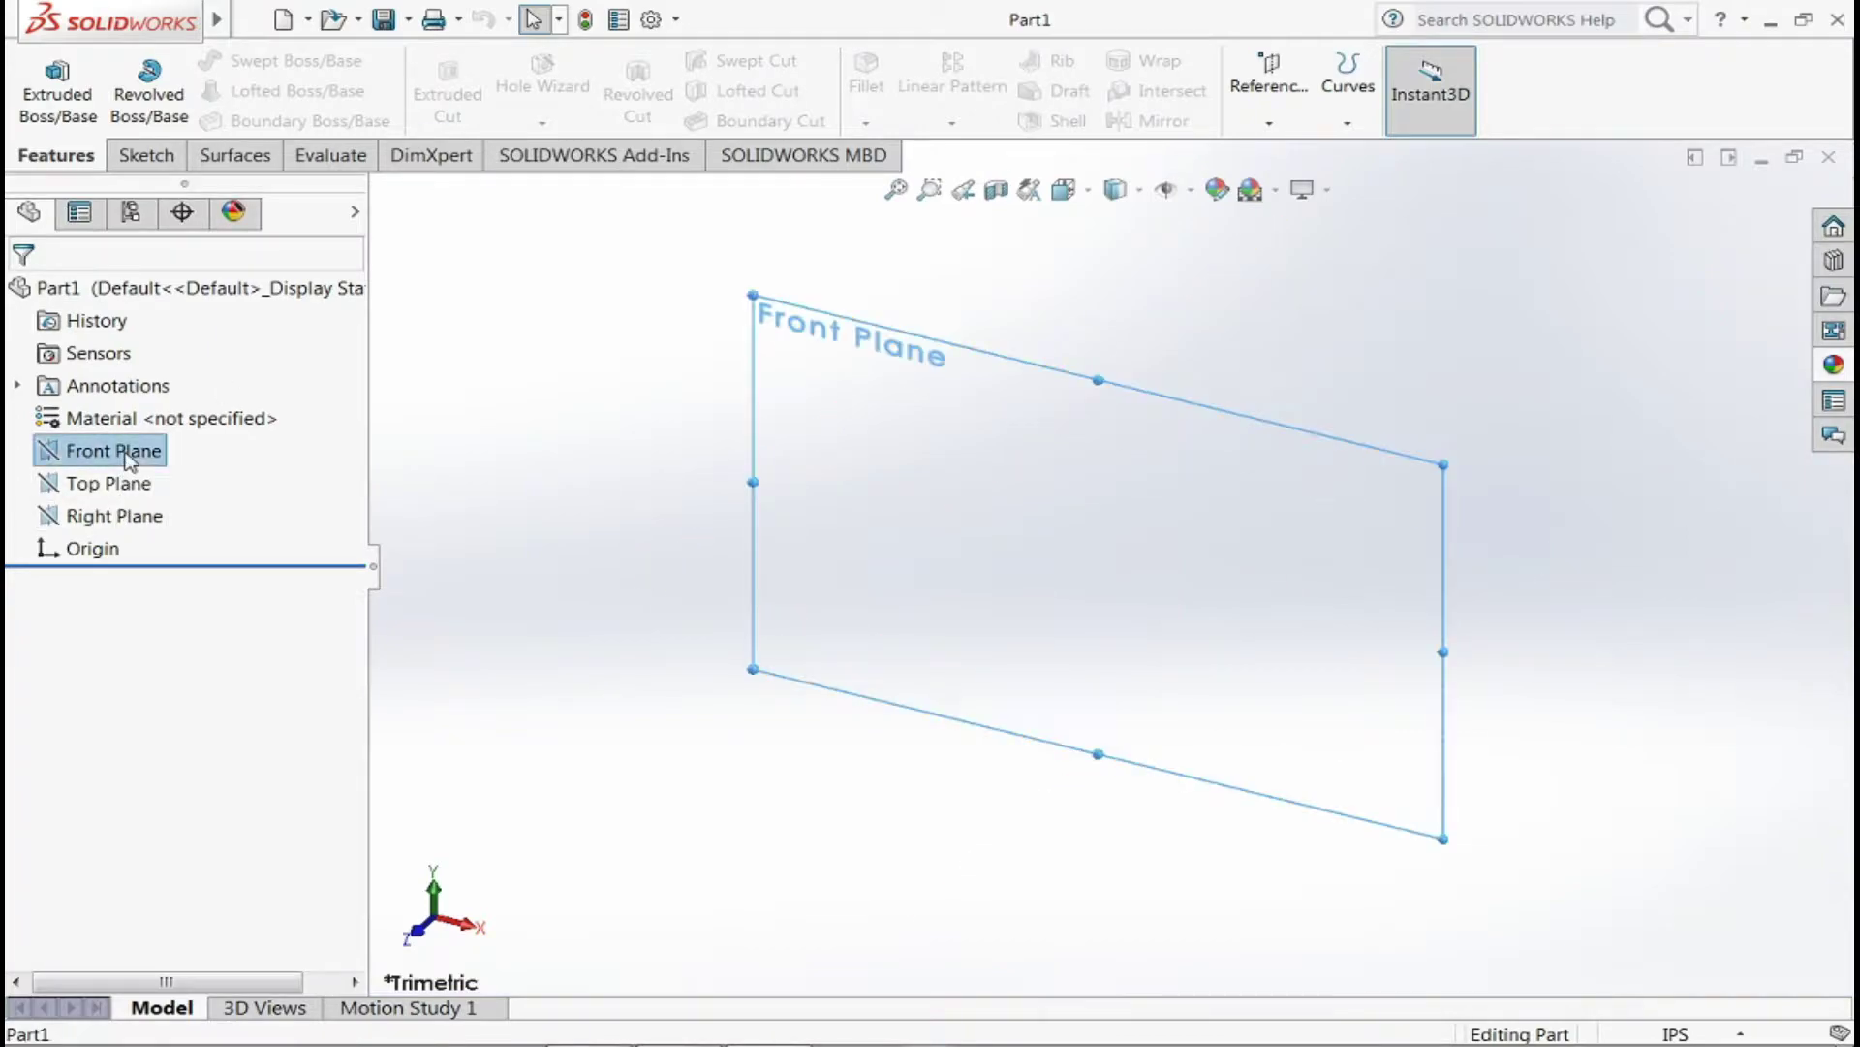
click(155, 418)
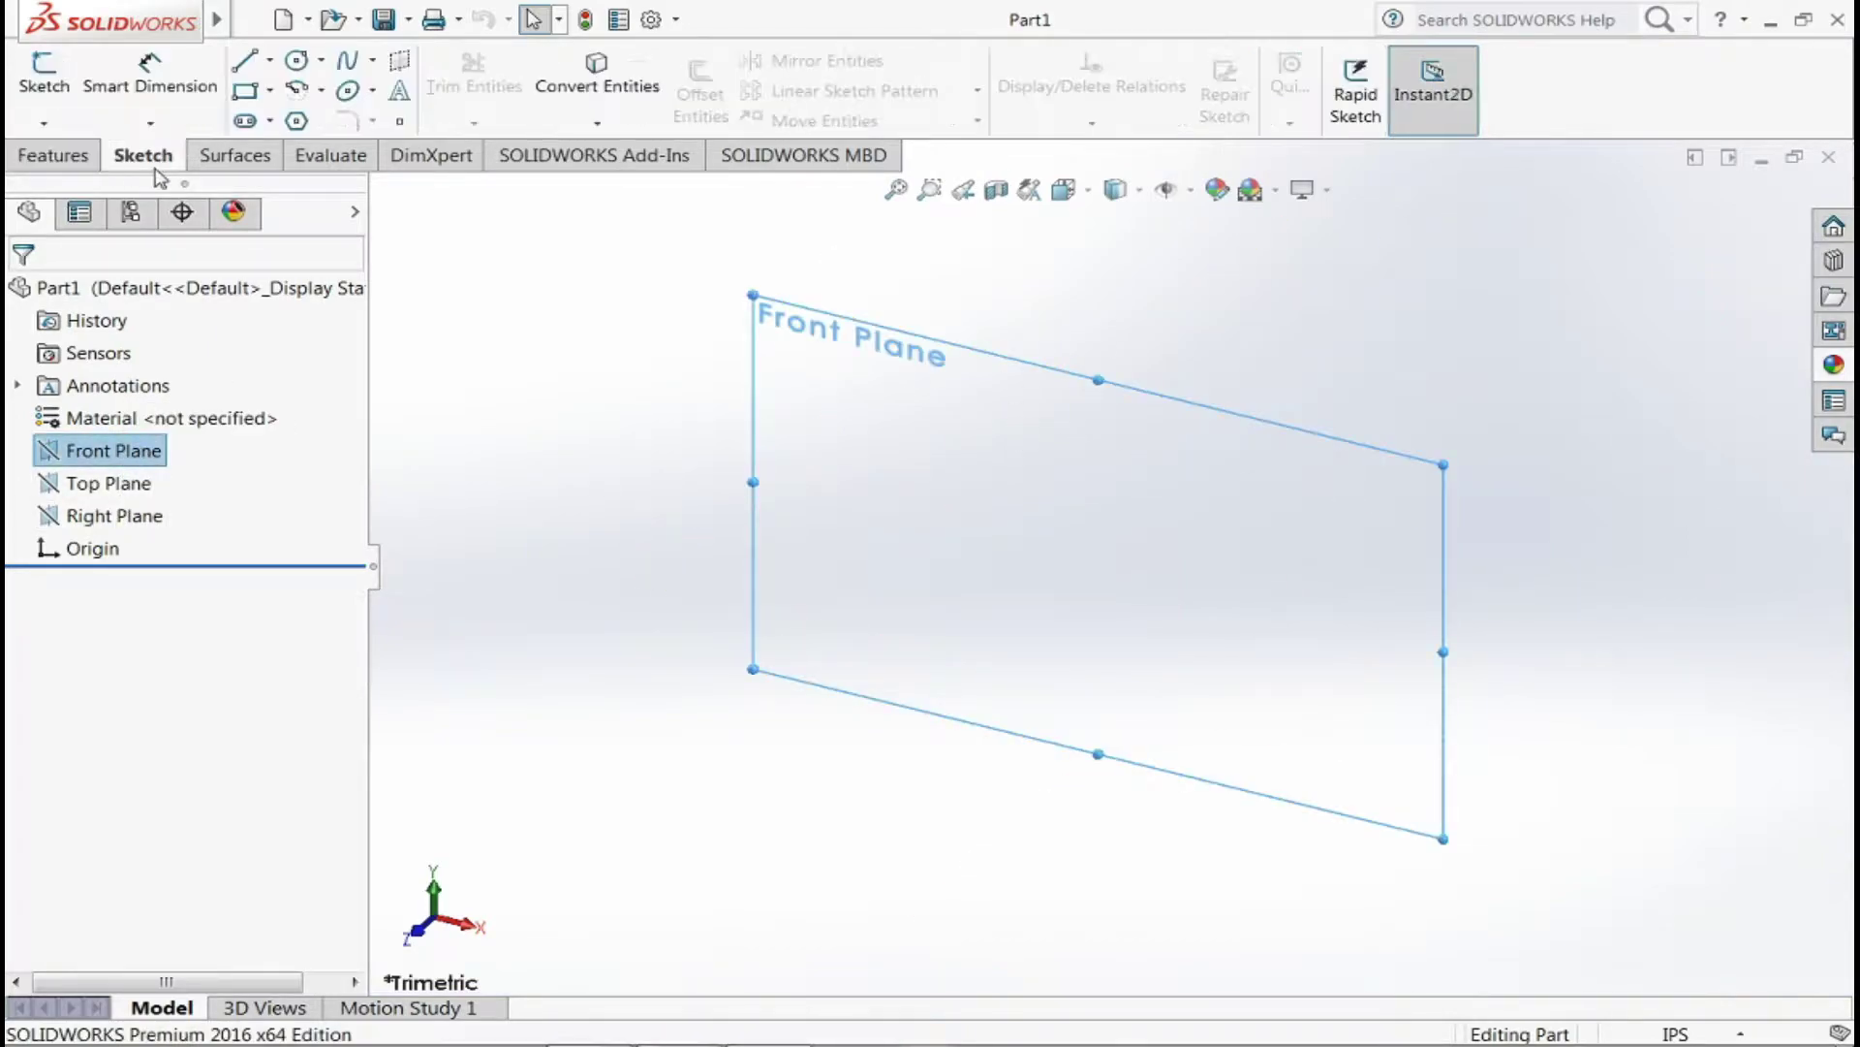
click(1079, 714)
click(244, 60)
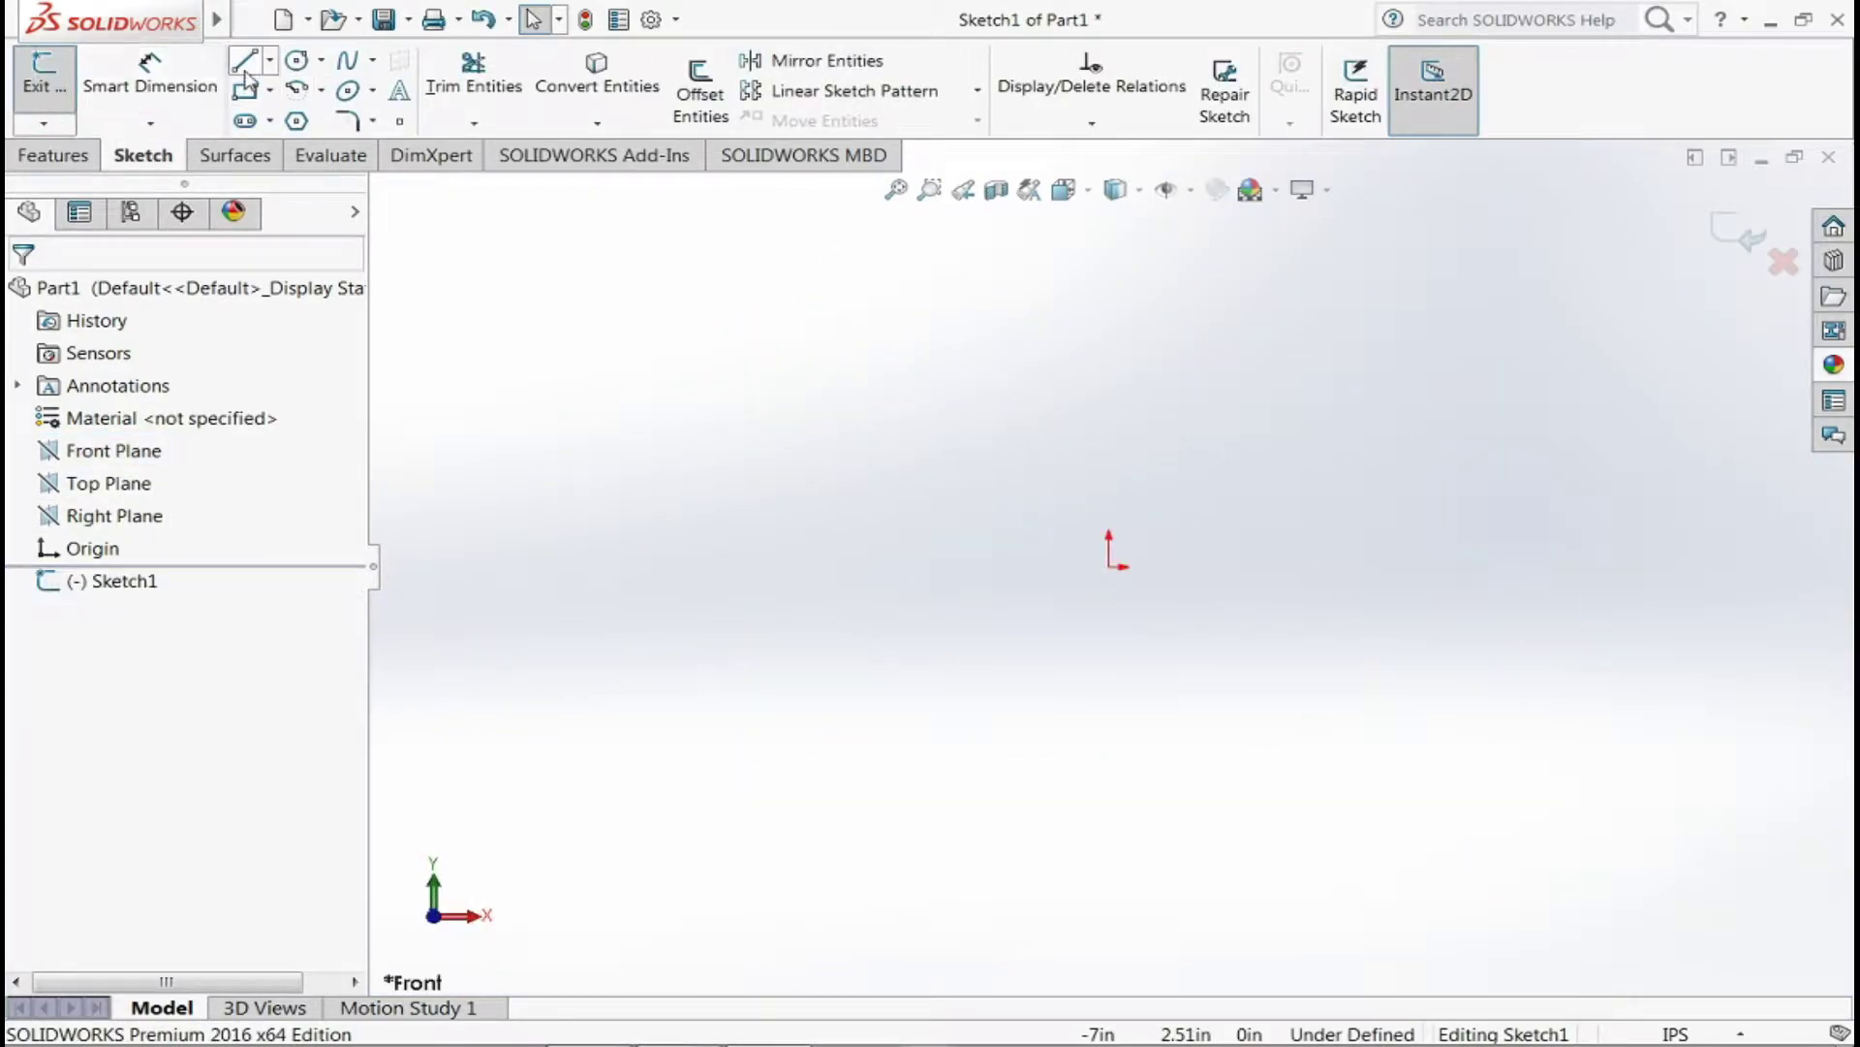
click(865, 566)
click(1497, 567)
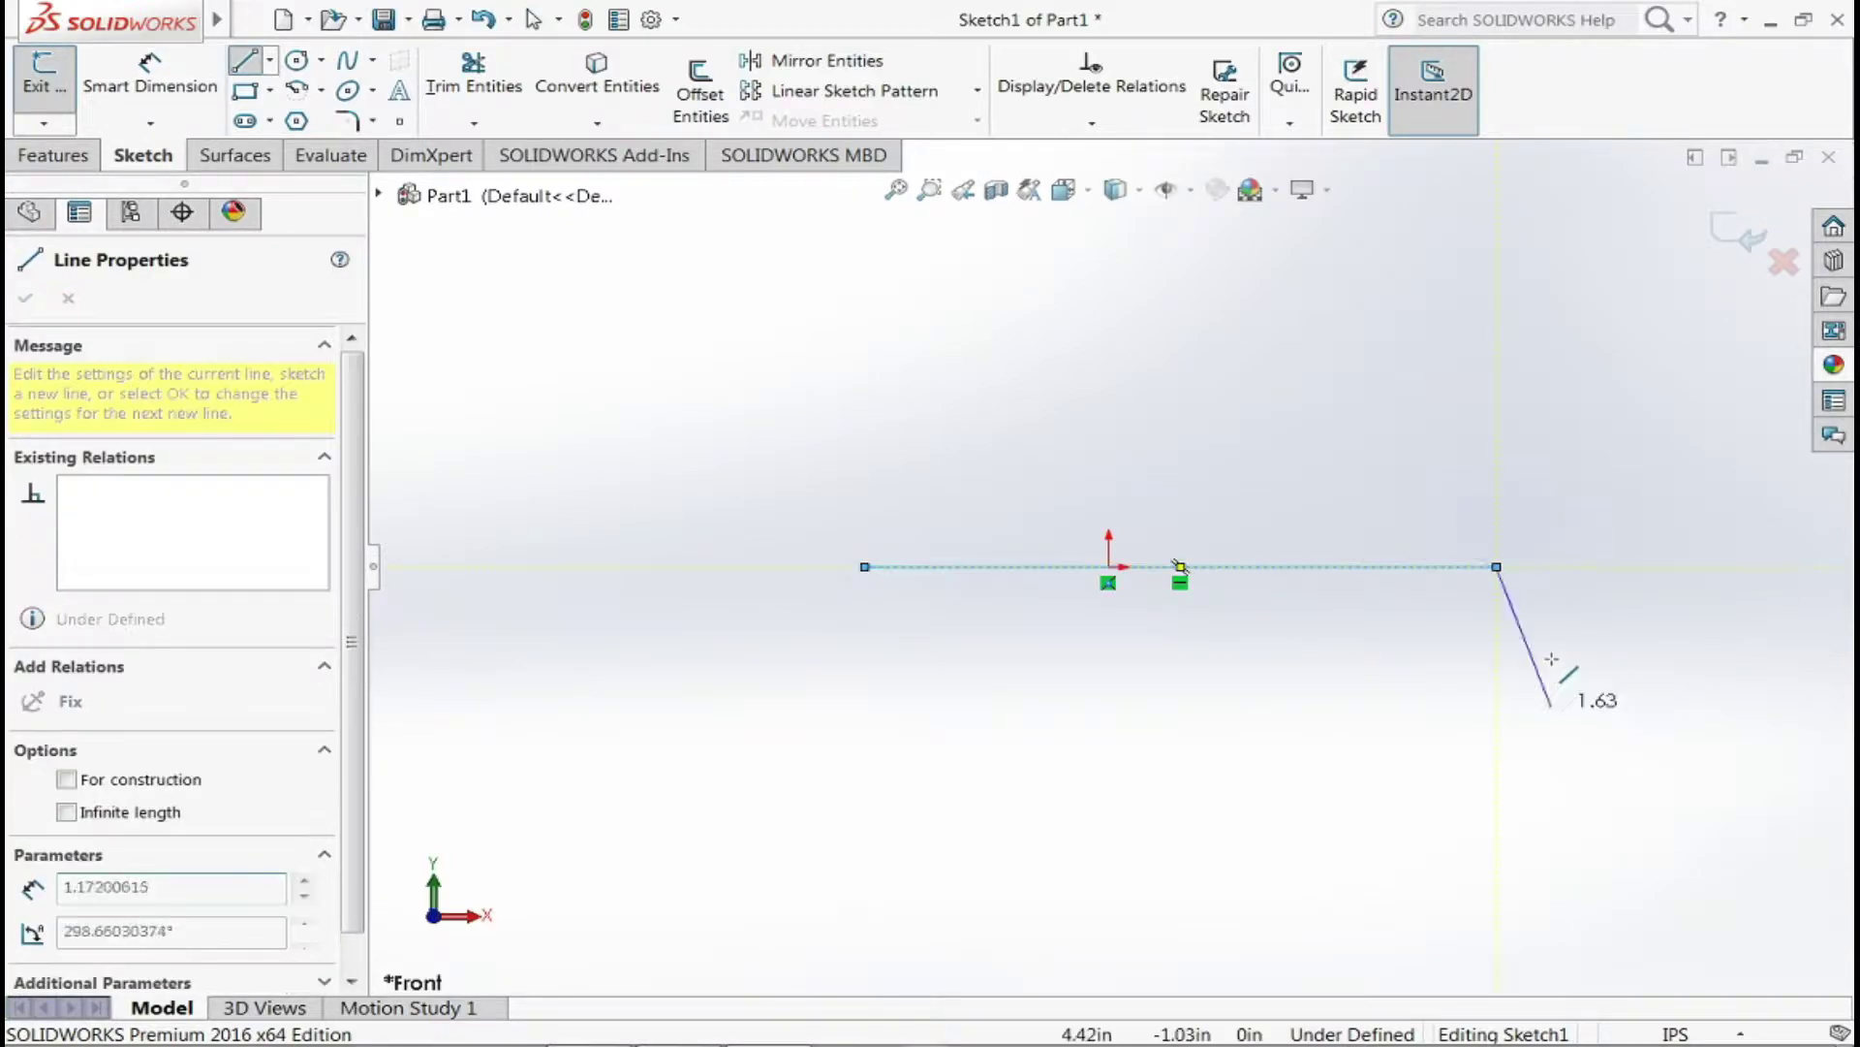
click(1525, 543)
key(Escape)
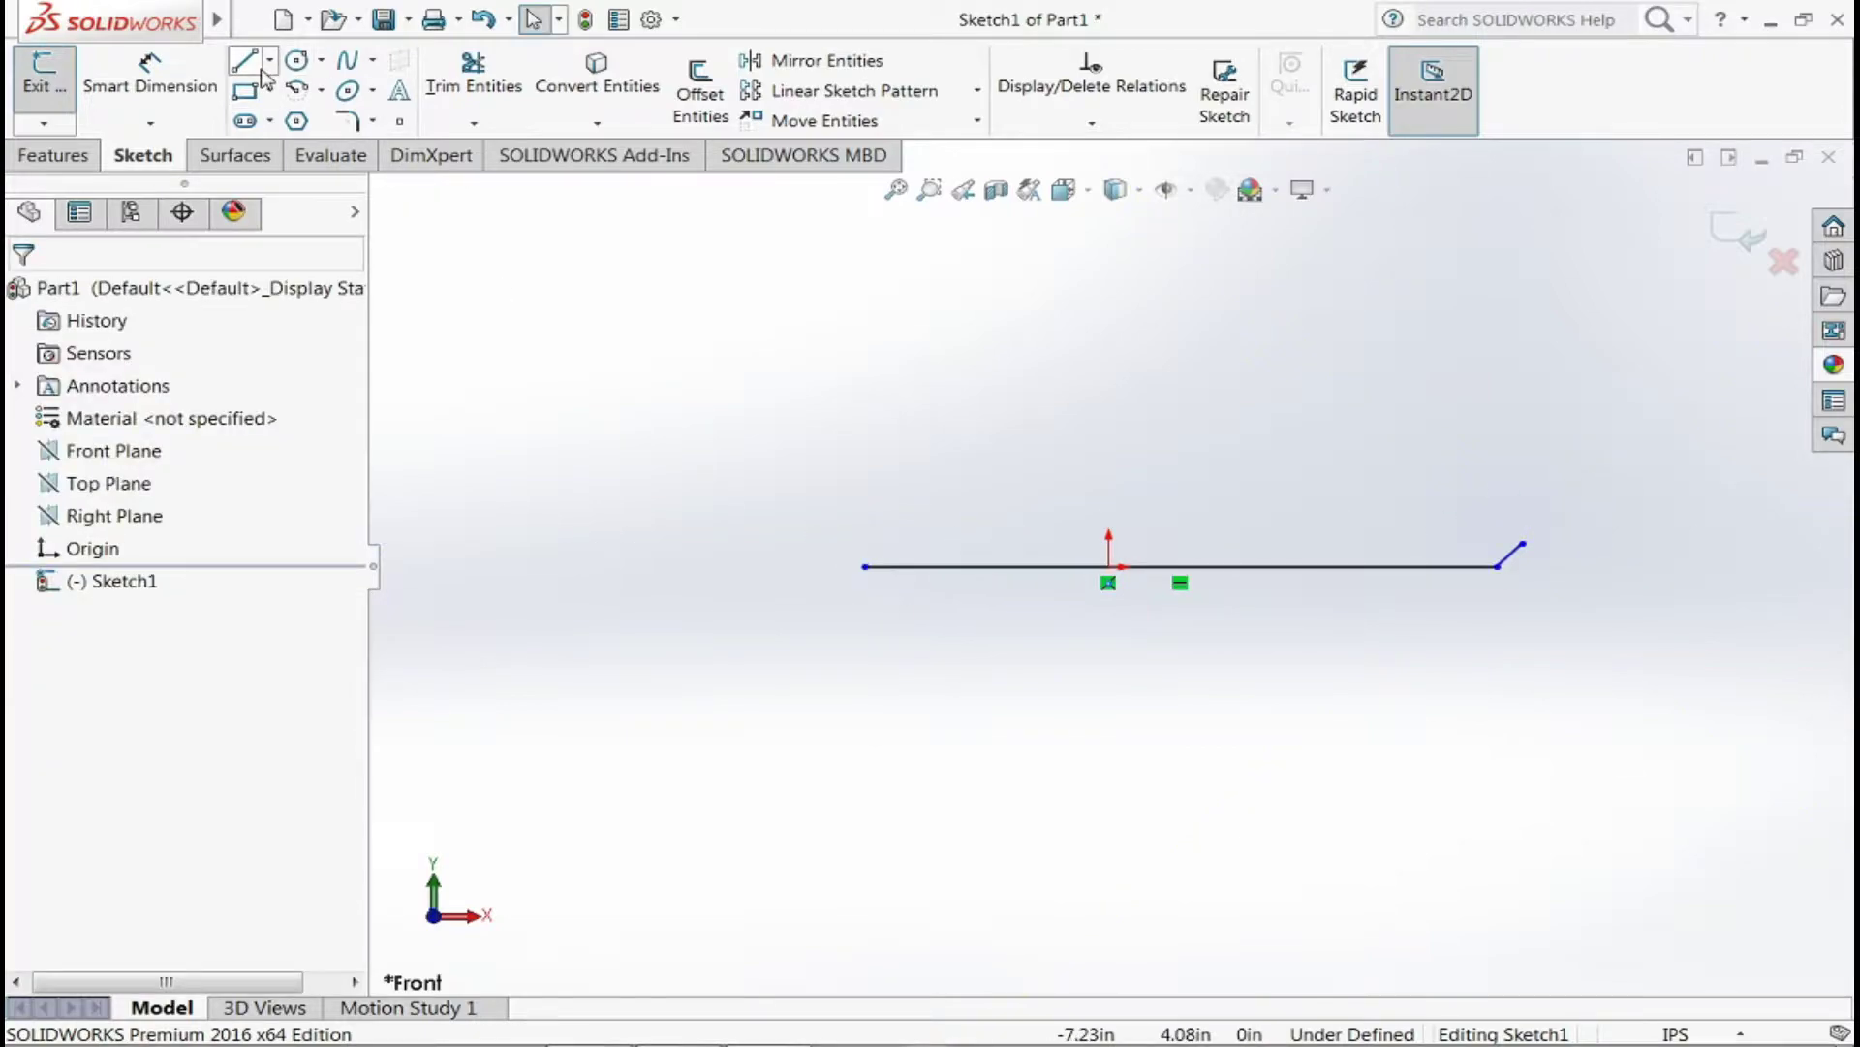
click(252, 64)
click(865, 567)
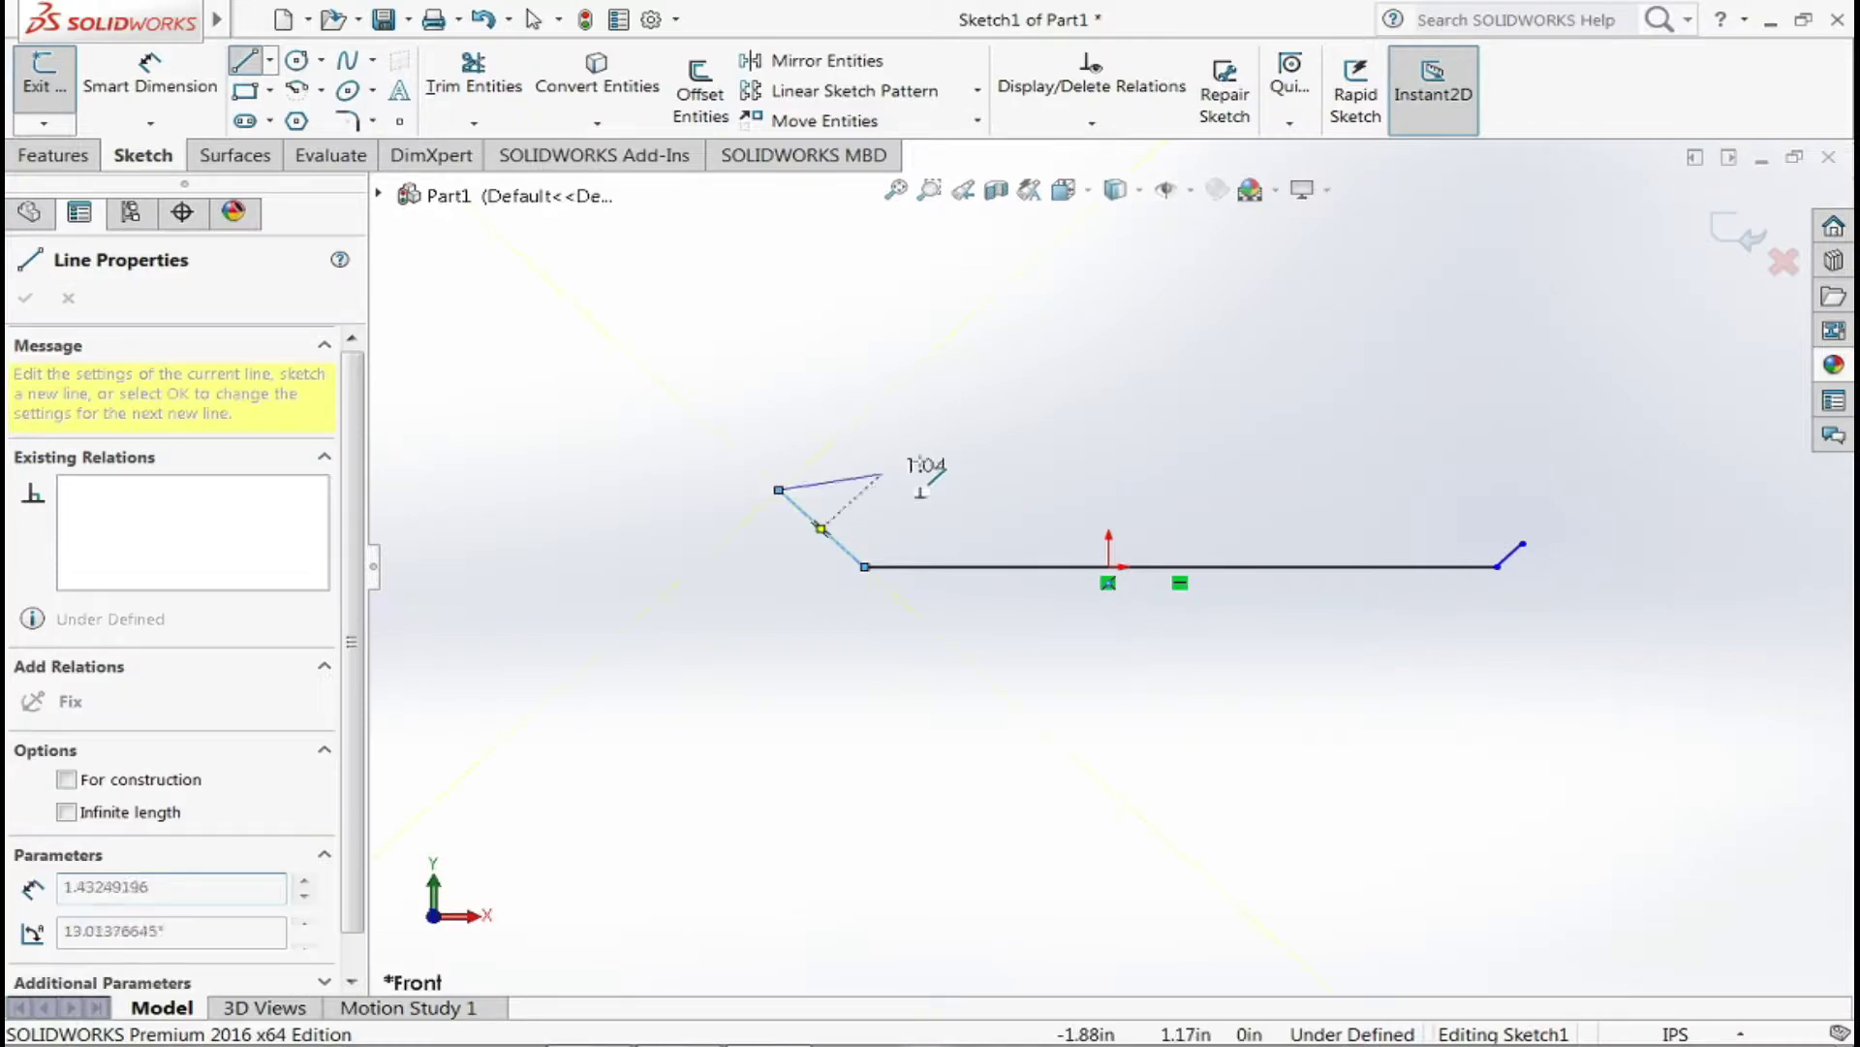
click(779, 490)
key(Escape)
- Join the two angled line ends with an arching spline to close the profile
click(779, 490)
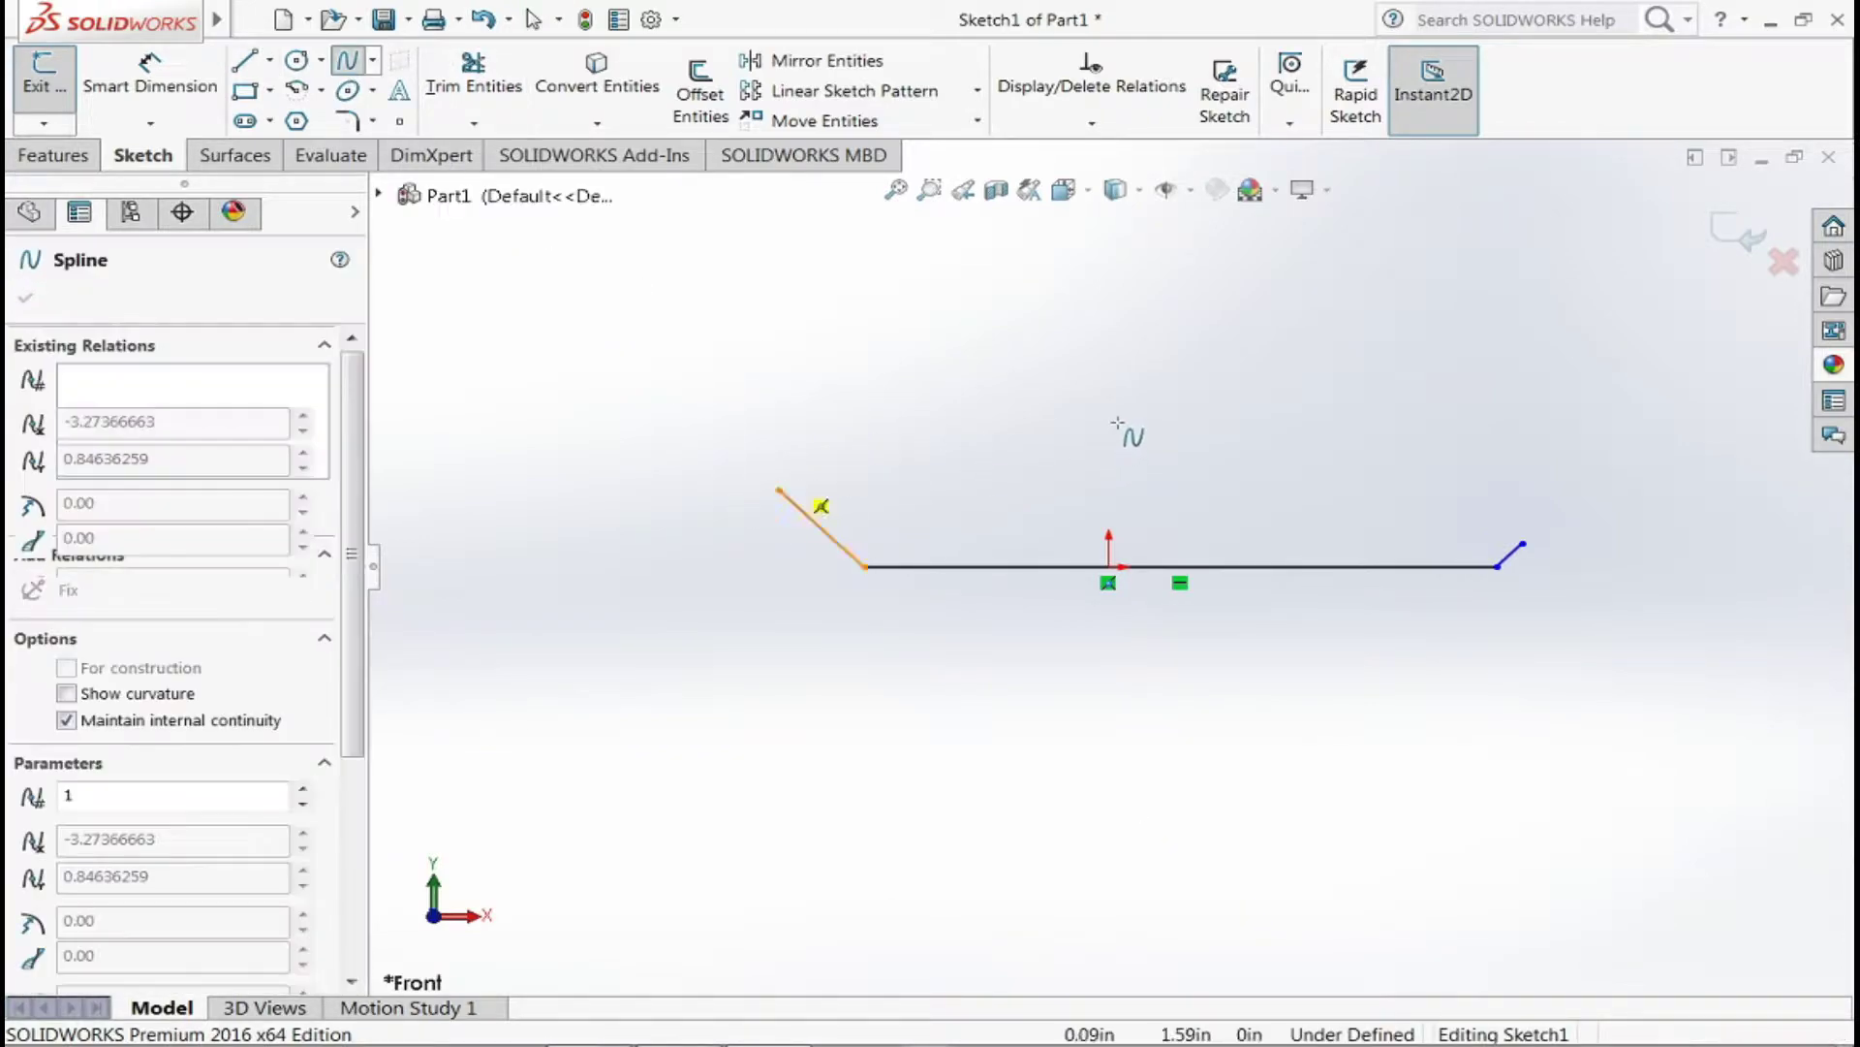
click(1147, 416)
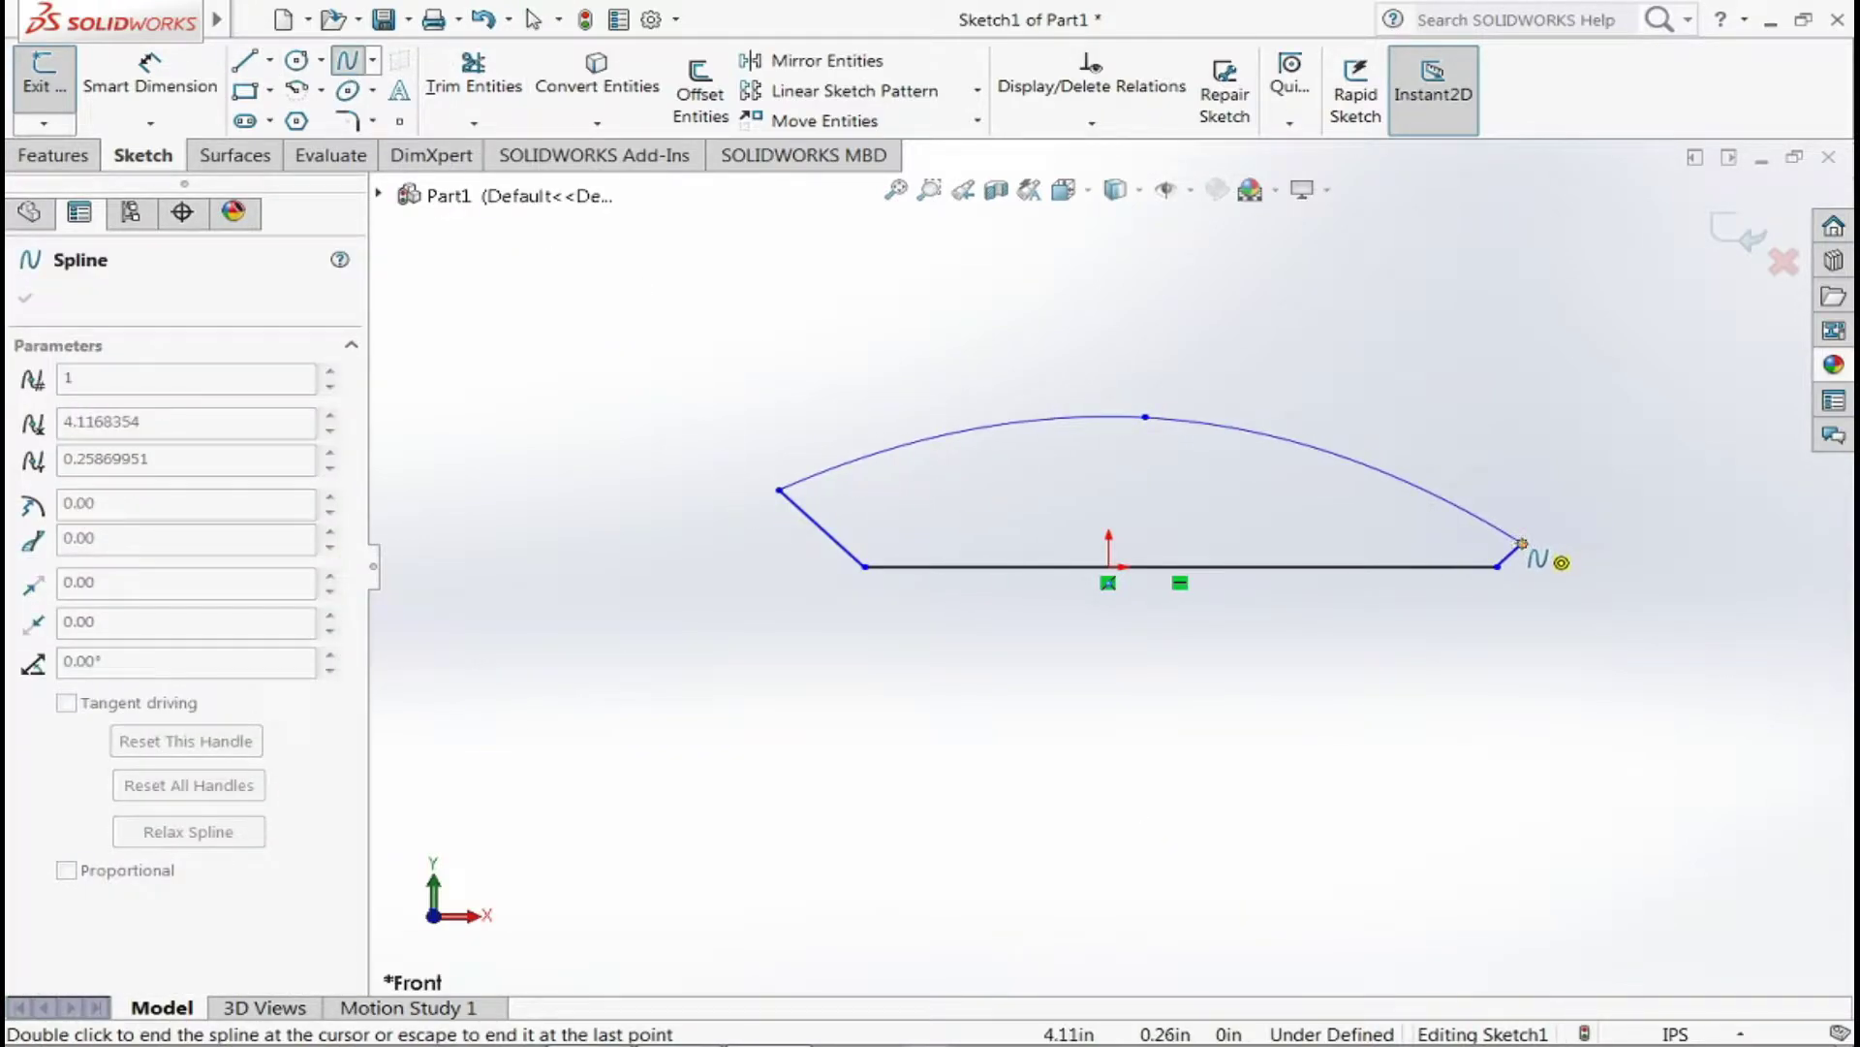
click(1522, 543)
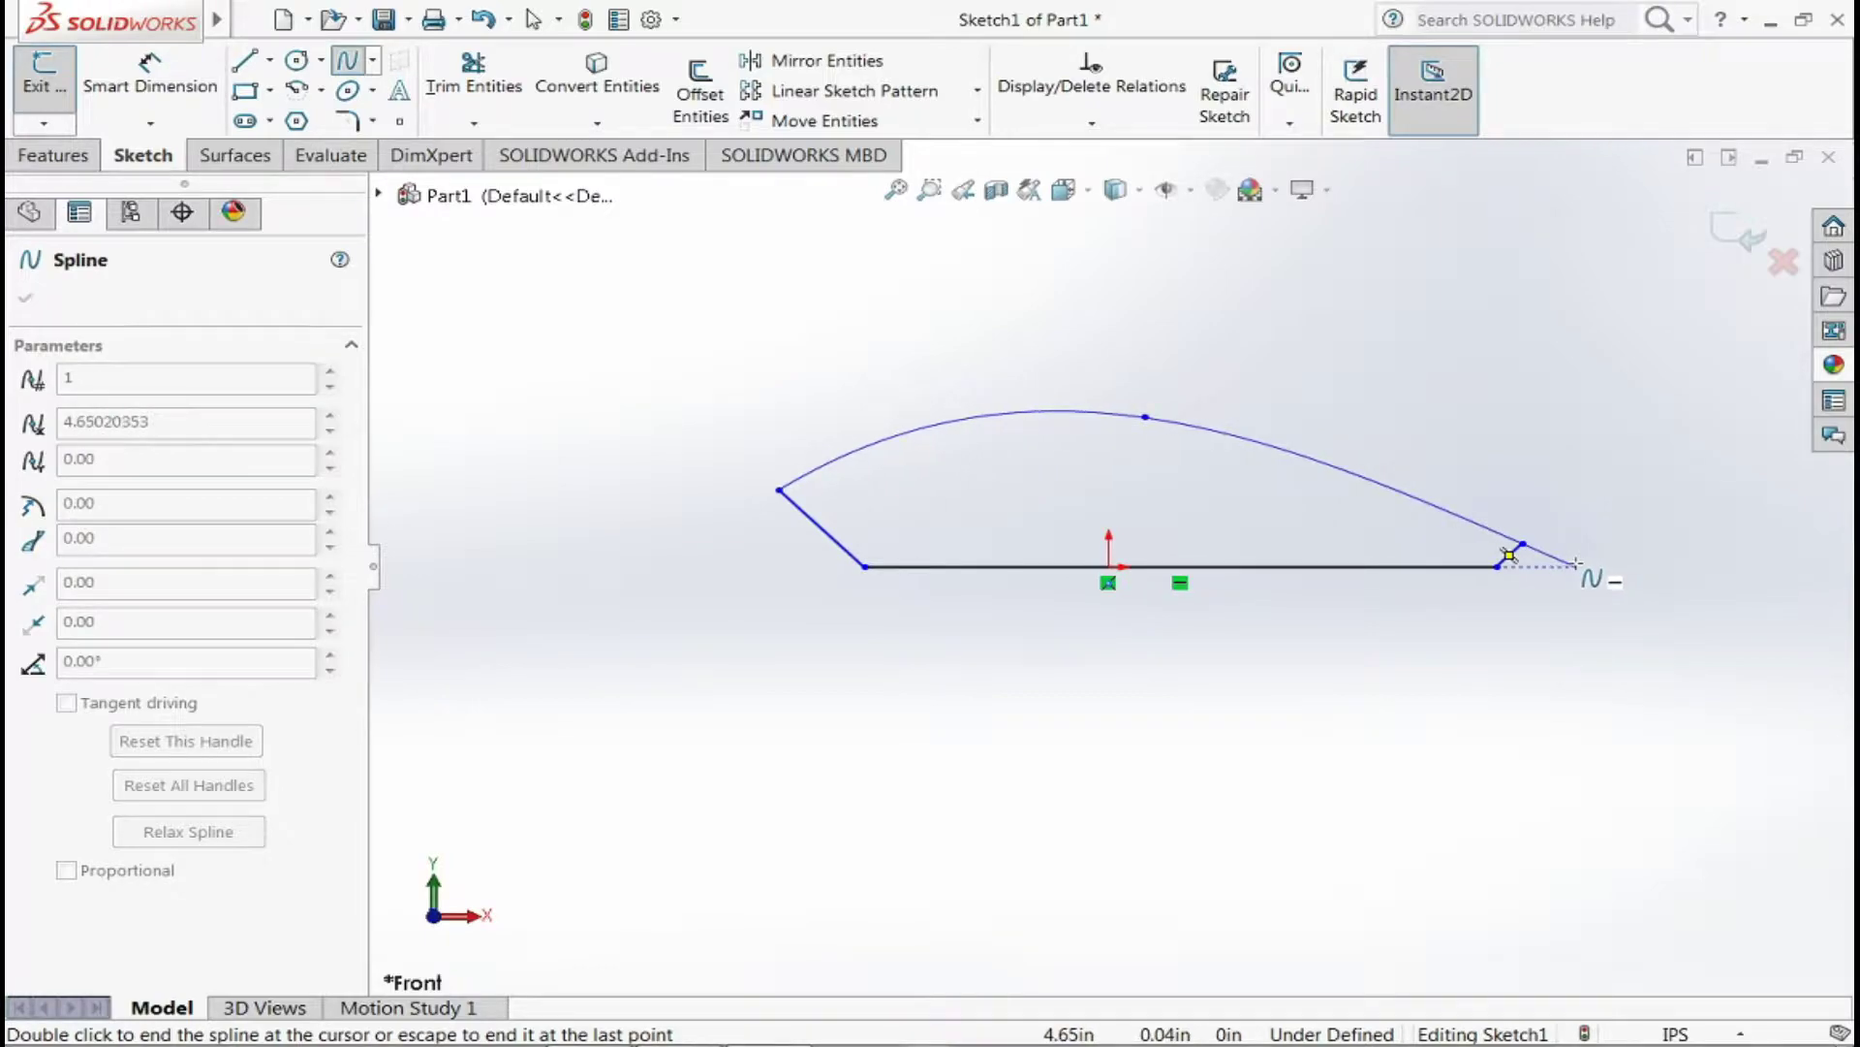
right_click(1577, 563)
click(1648, 583)
mouse_move(1593, 482)
middle_down()
mouse_move(1425, 548)
mouse_move(1551, 501)
mouse_move(1512, 553)
middle_up()
scroll(1146, 689, up, 4)
scroll(1154, 665, down, 1)
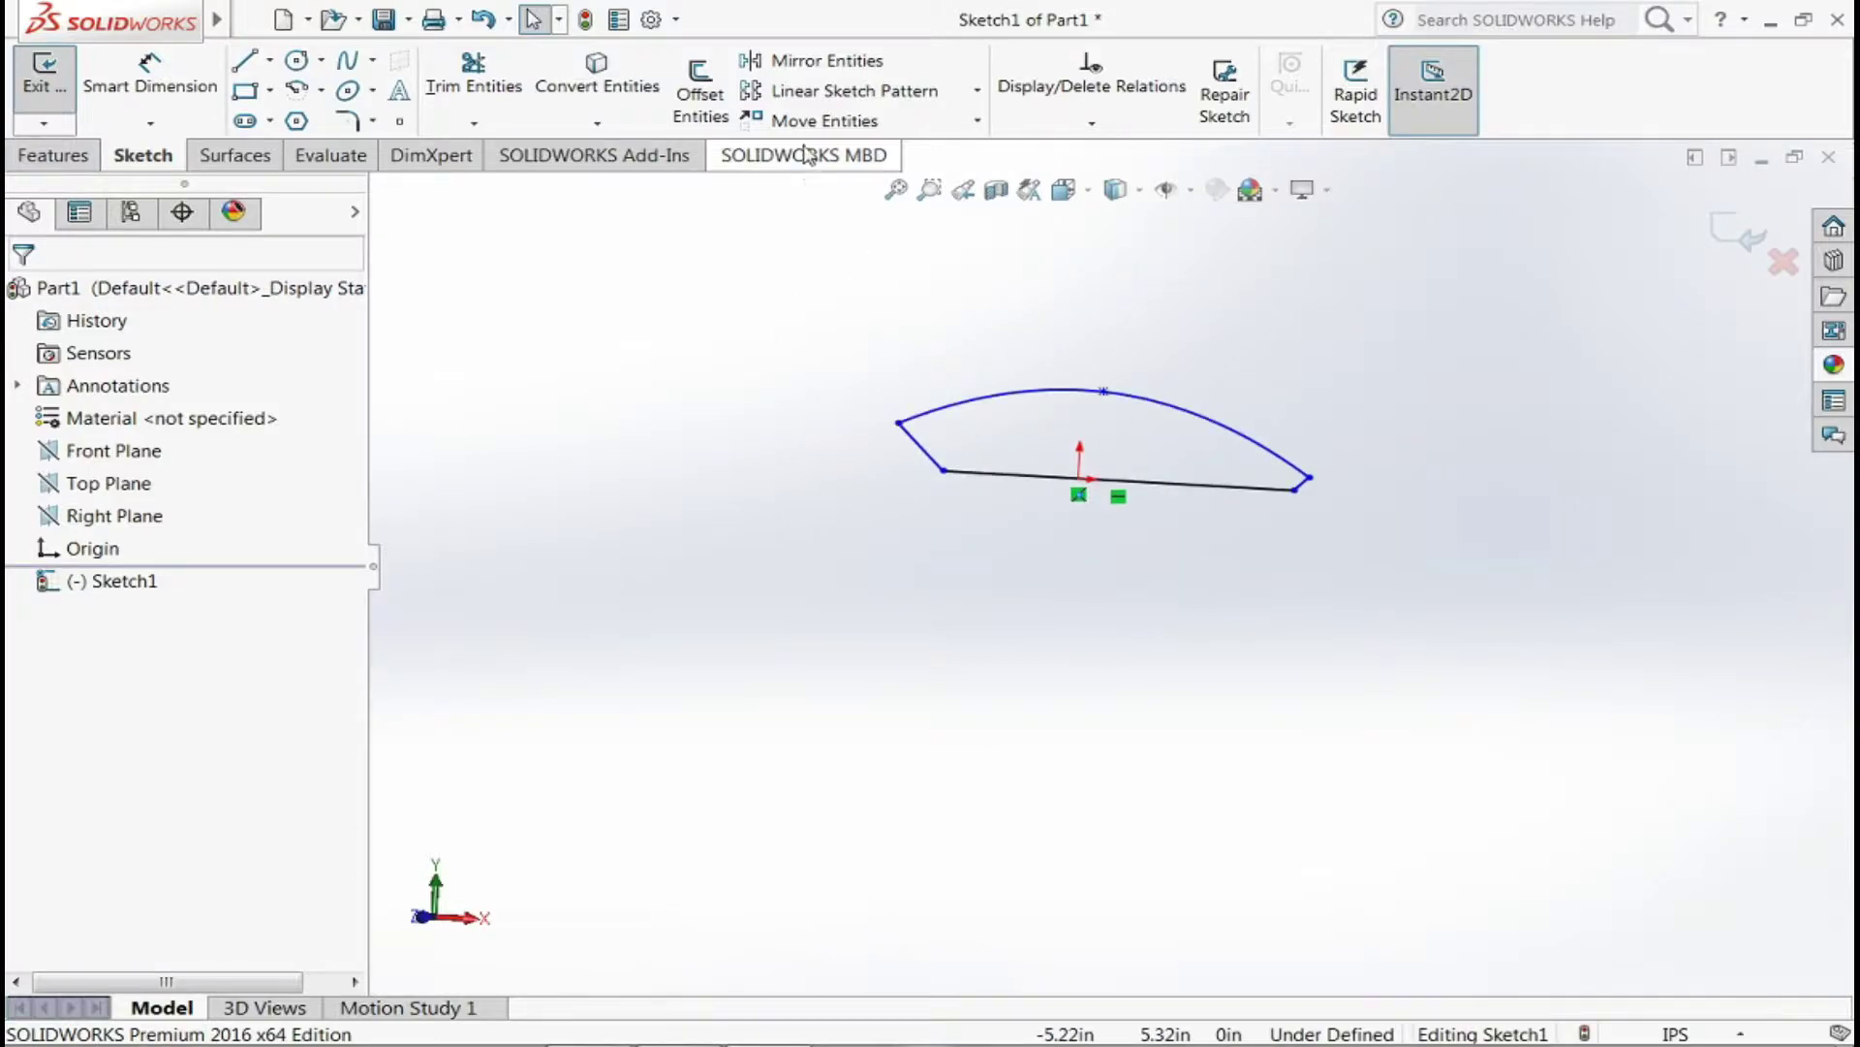
- Exit Sketch1, then preview a plane perpendicular to the spline and cancel it
click(1092, 123)
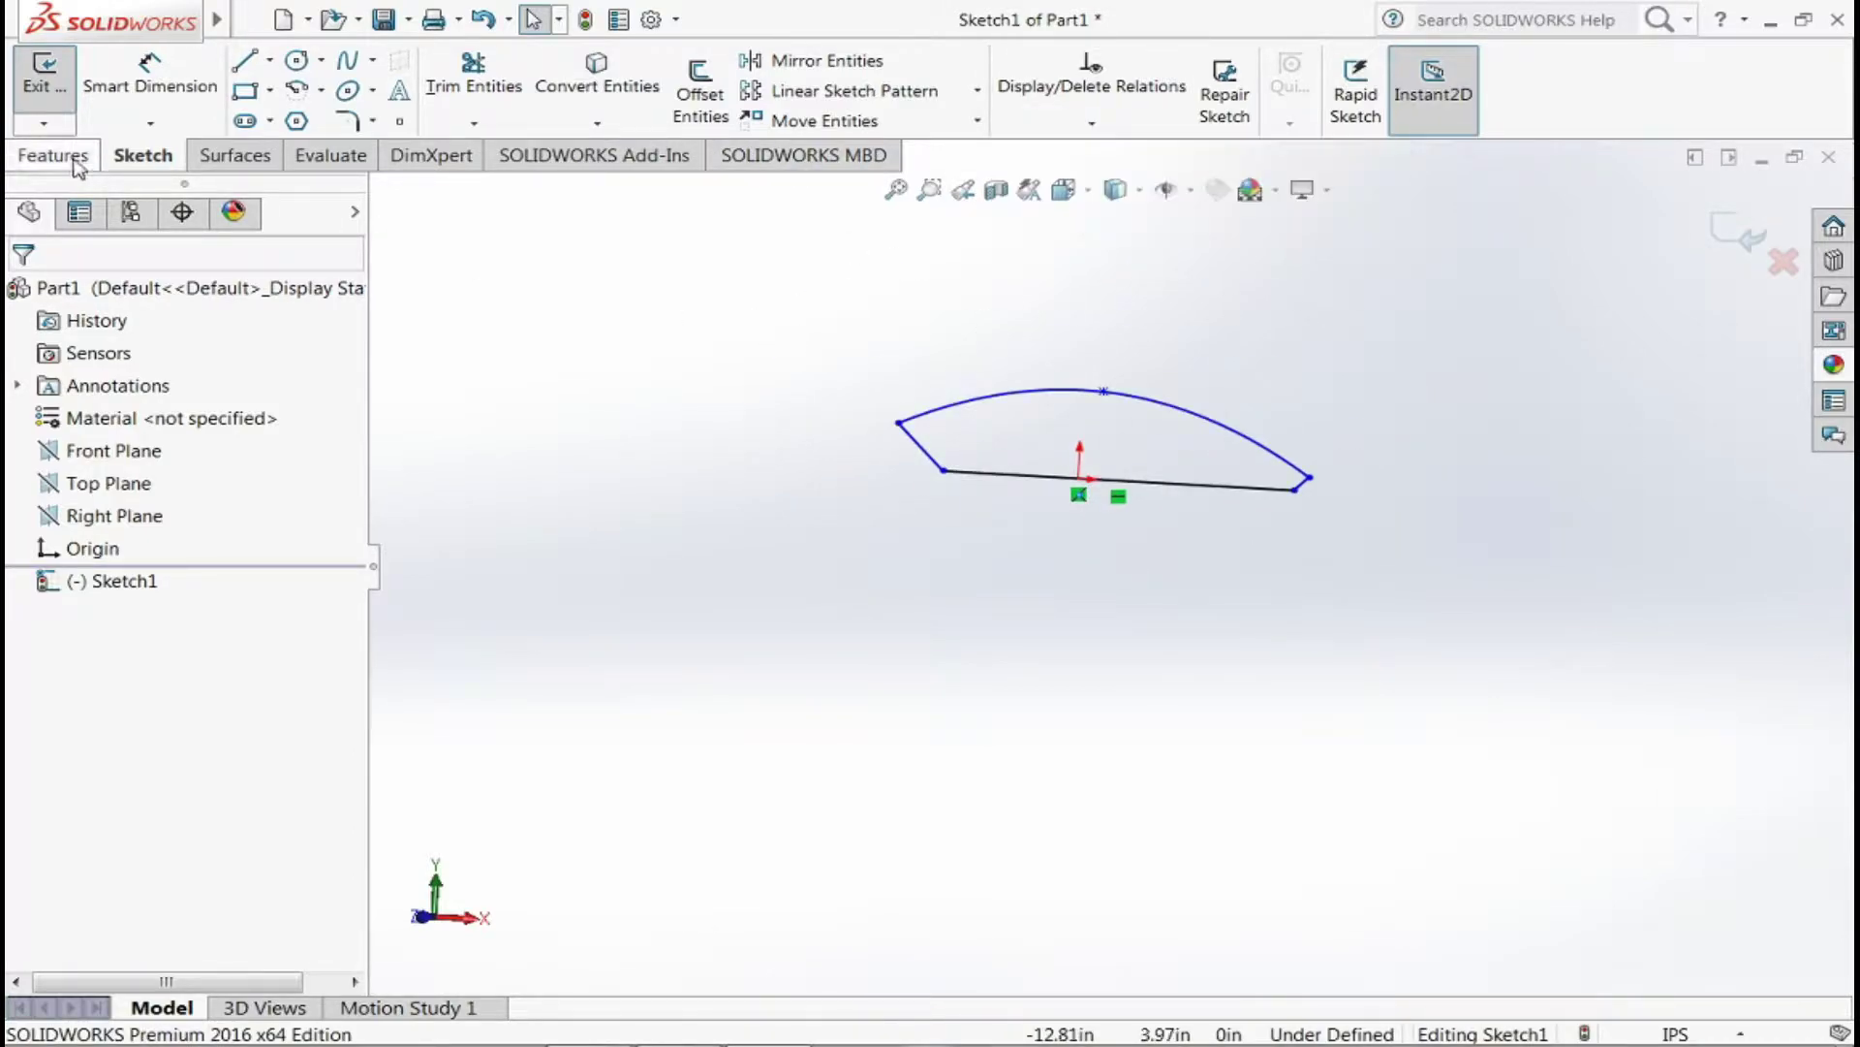
click(44, 77)
click(55, 155)
click(1268, 88)
click(1288, 155)
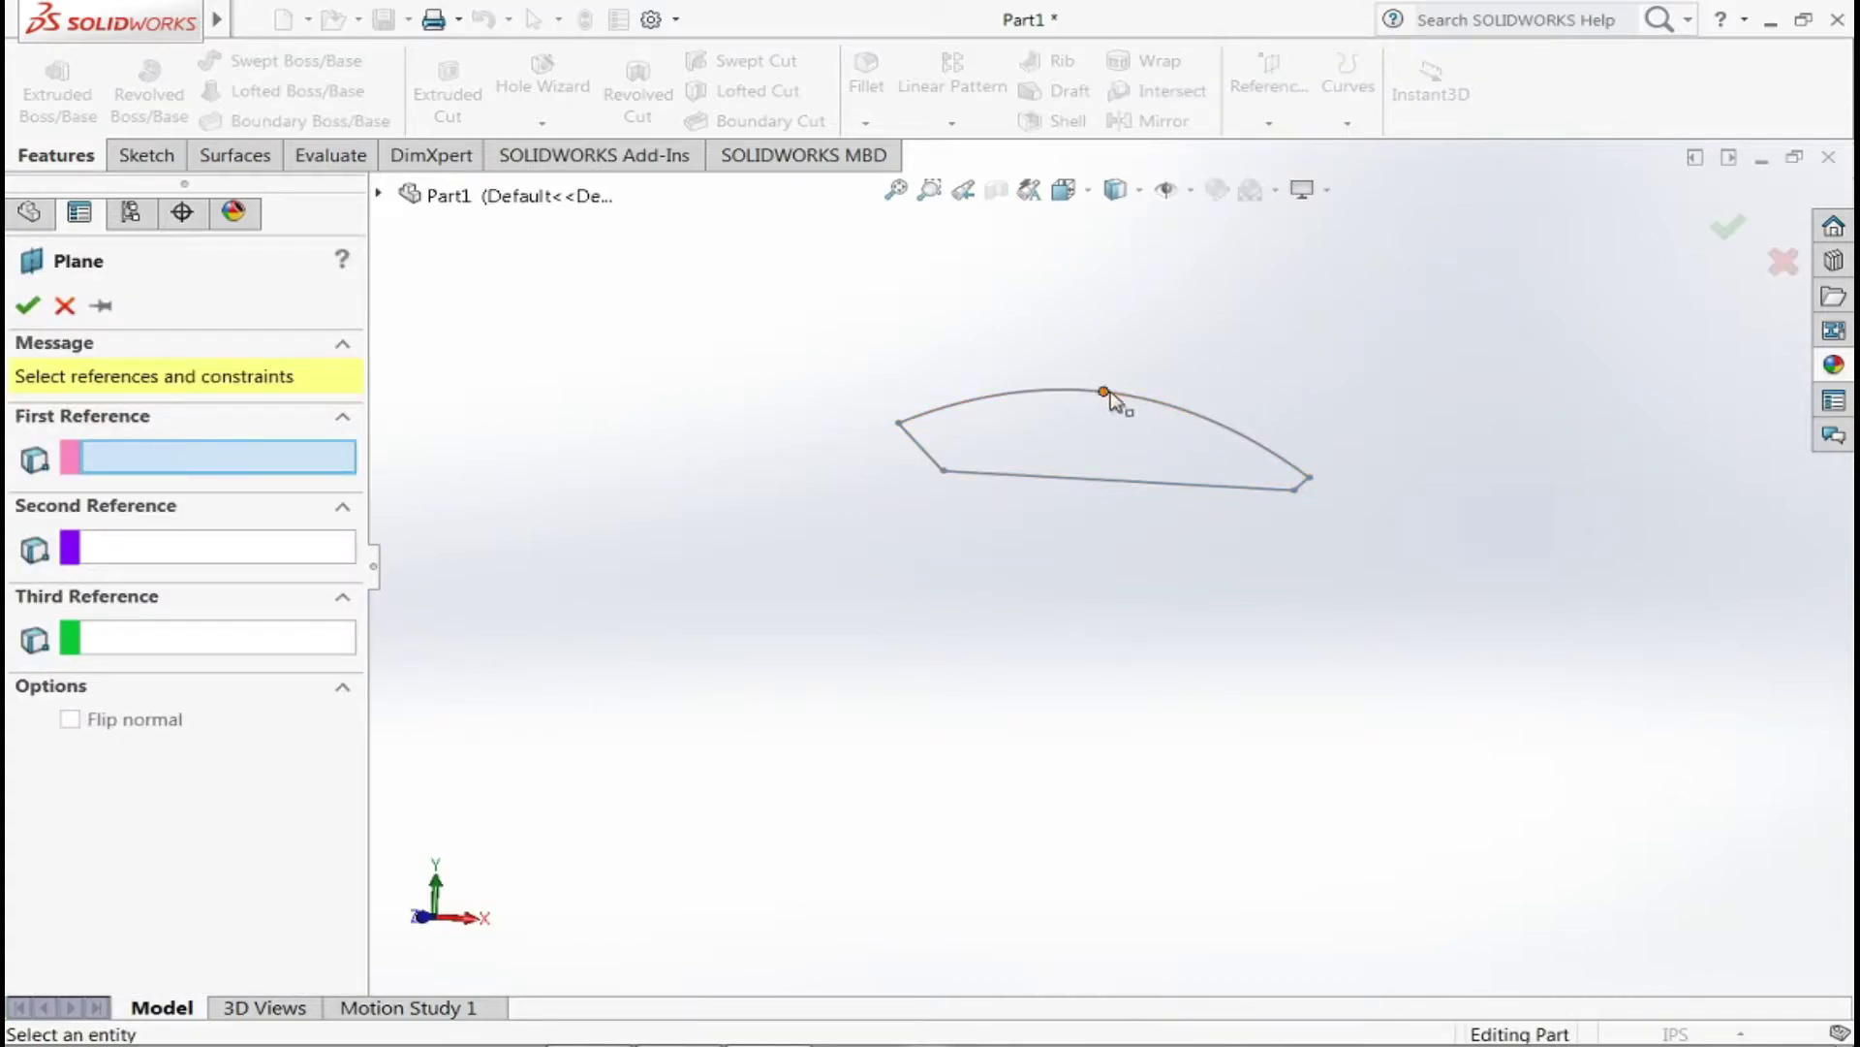
click(1141, 405)
mouse_move(1611, 594)
middle_down()
mouse_move(1495, 677)
mouse_move(1541, 710)
mouse_move(1516, 712)
middle_up()
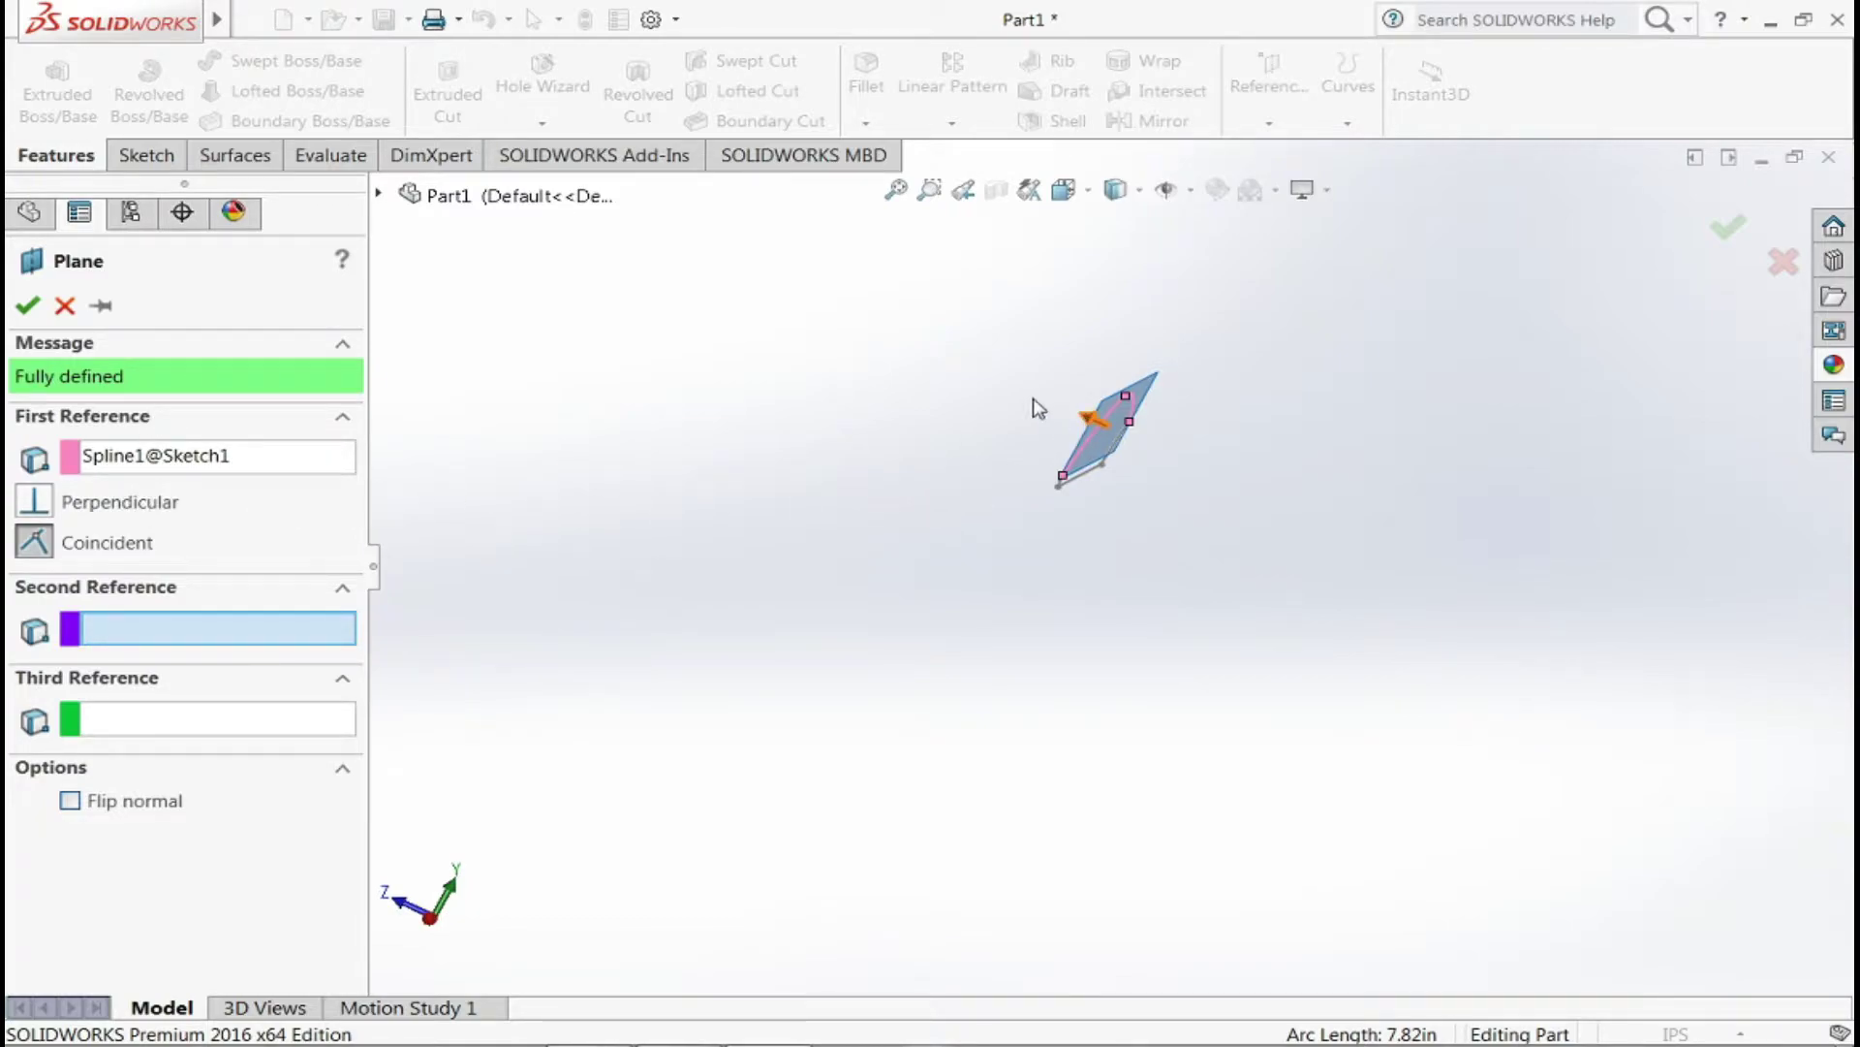
click(75, 506)
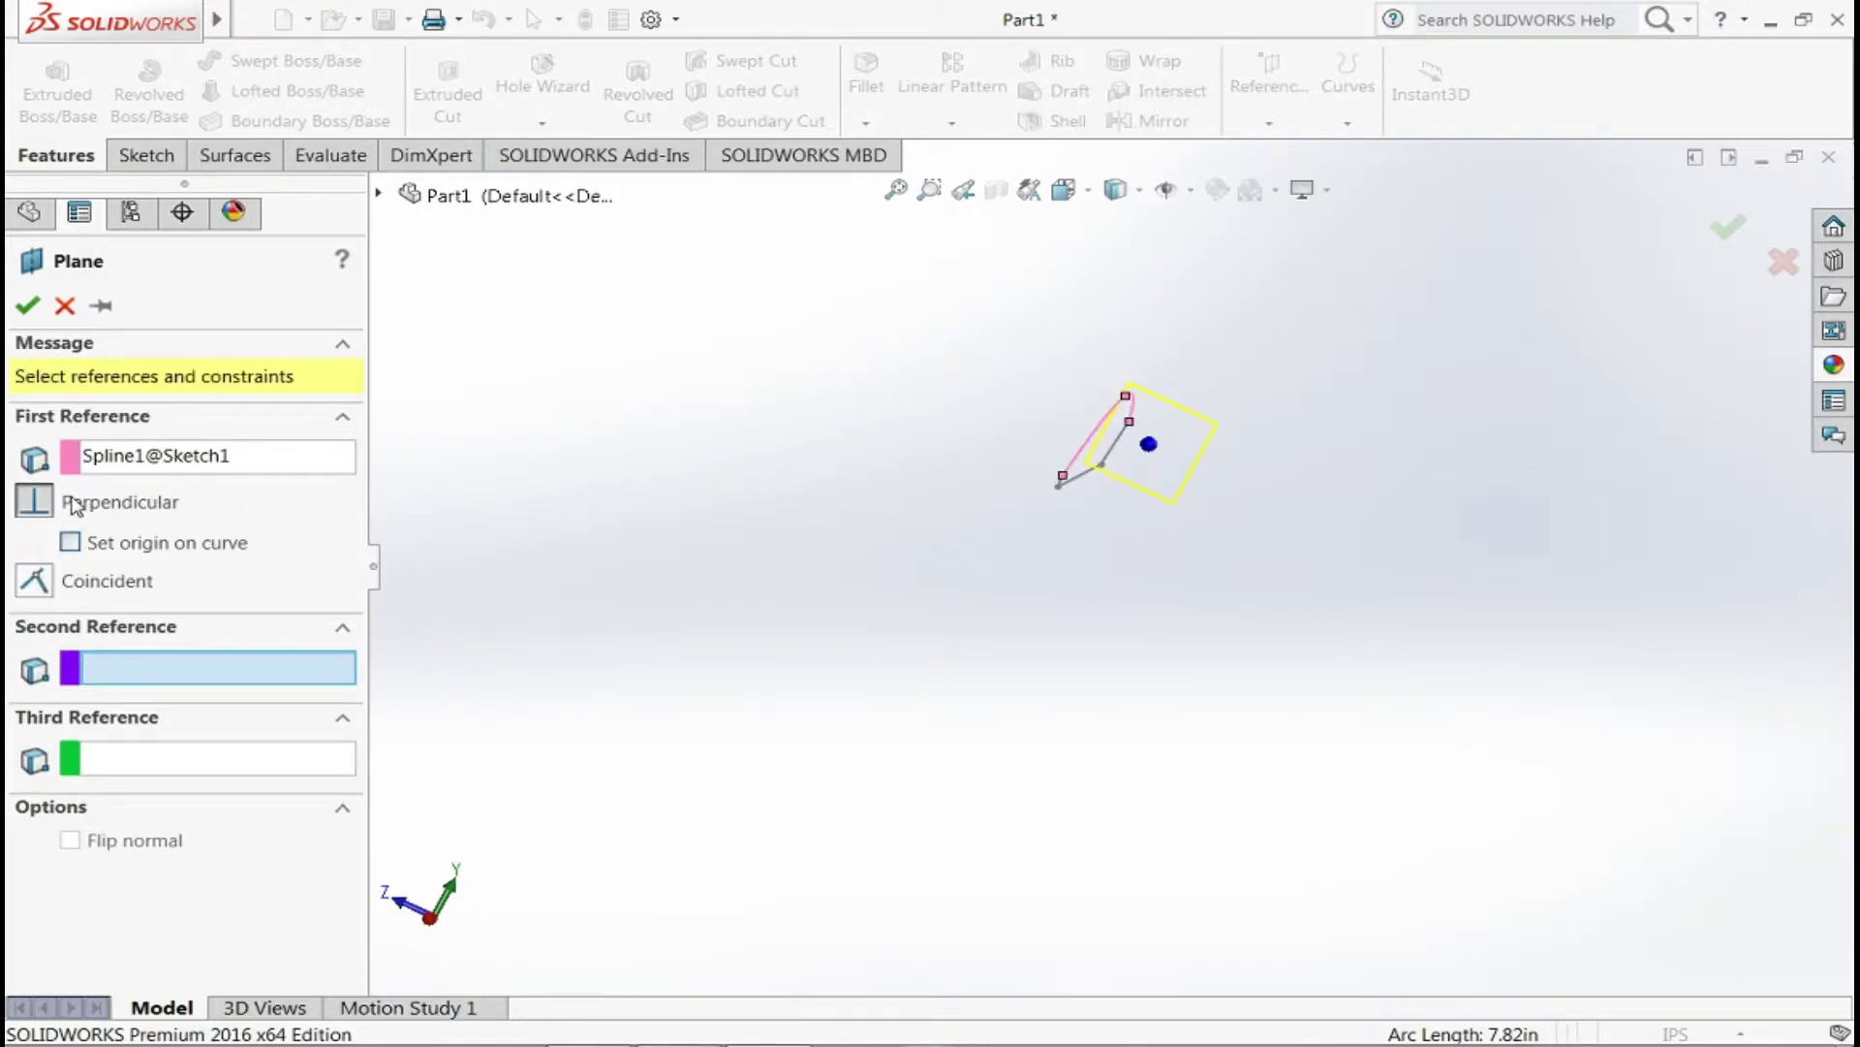
click(65, 306)
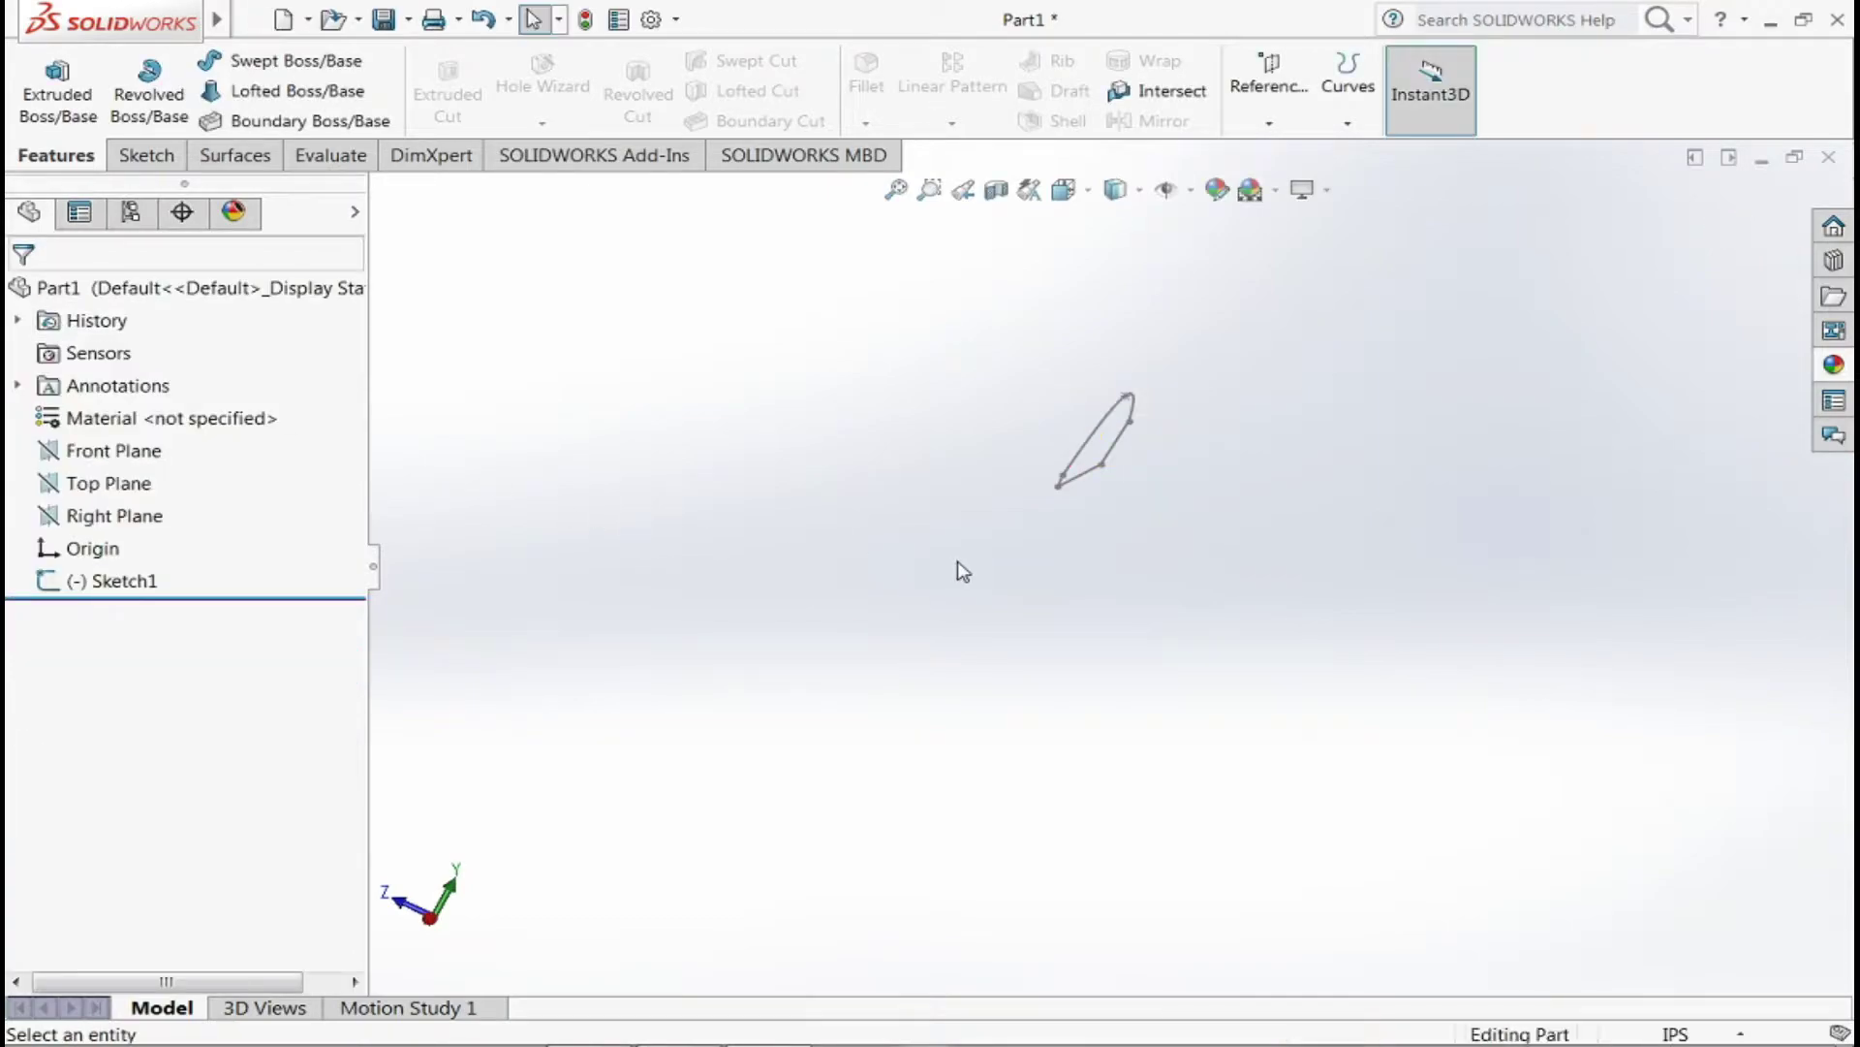
- Preview a plane on the Front Plane, cancel it, and set units to MMGS
middle_drag(957, 560, 899, 416)
click(163, 465)
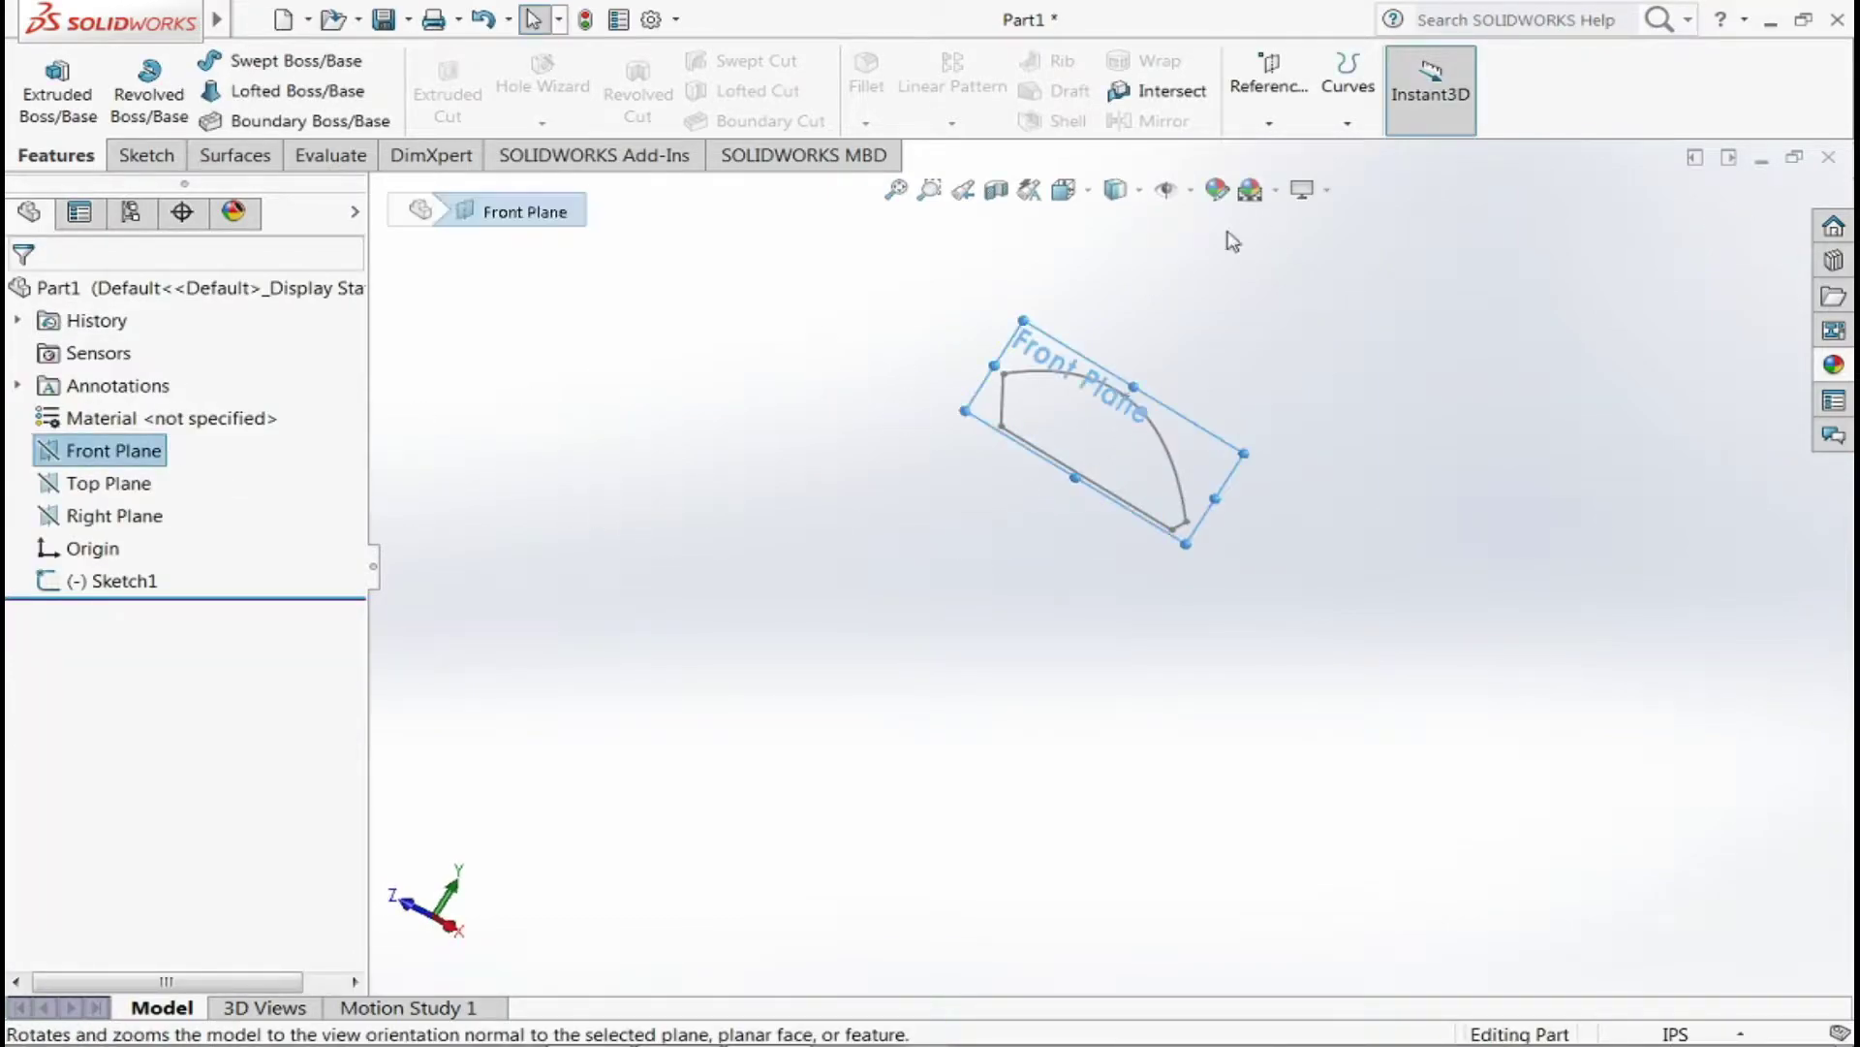
click(1269, 123)
middle_drag(1259, 339, 1163, 344)
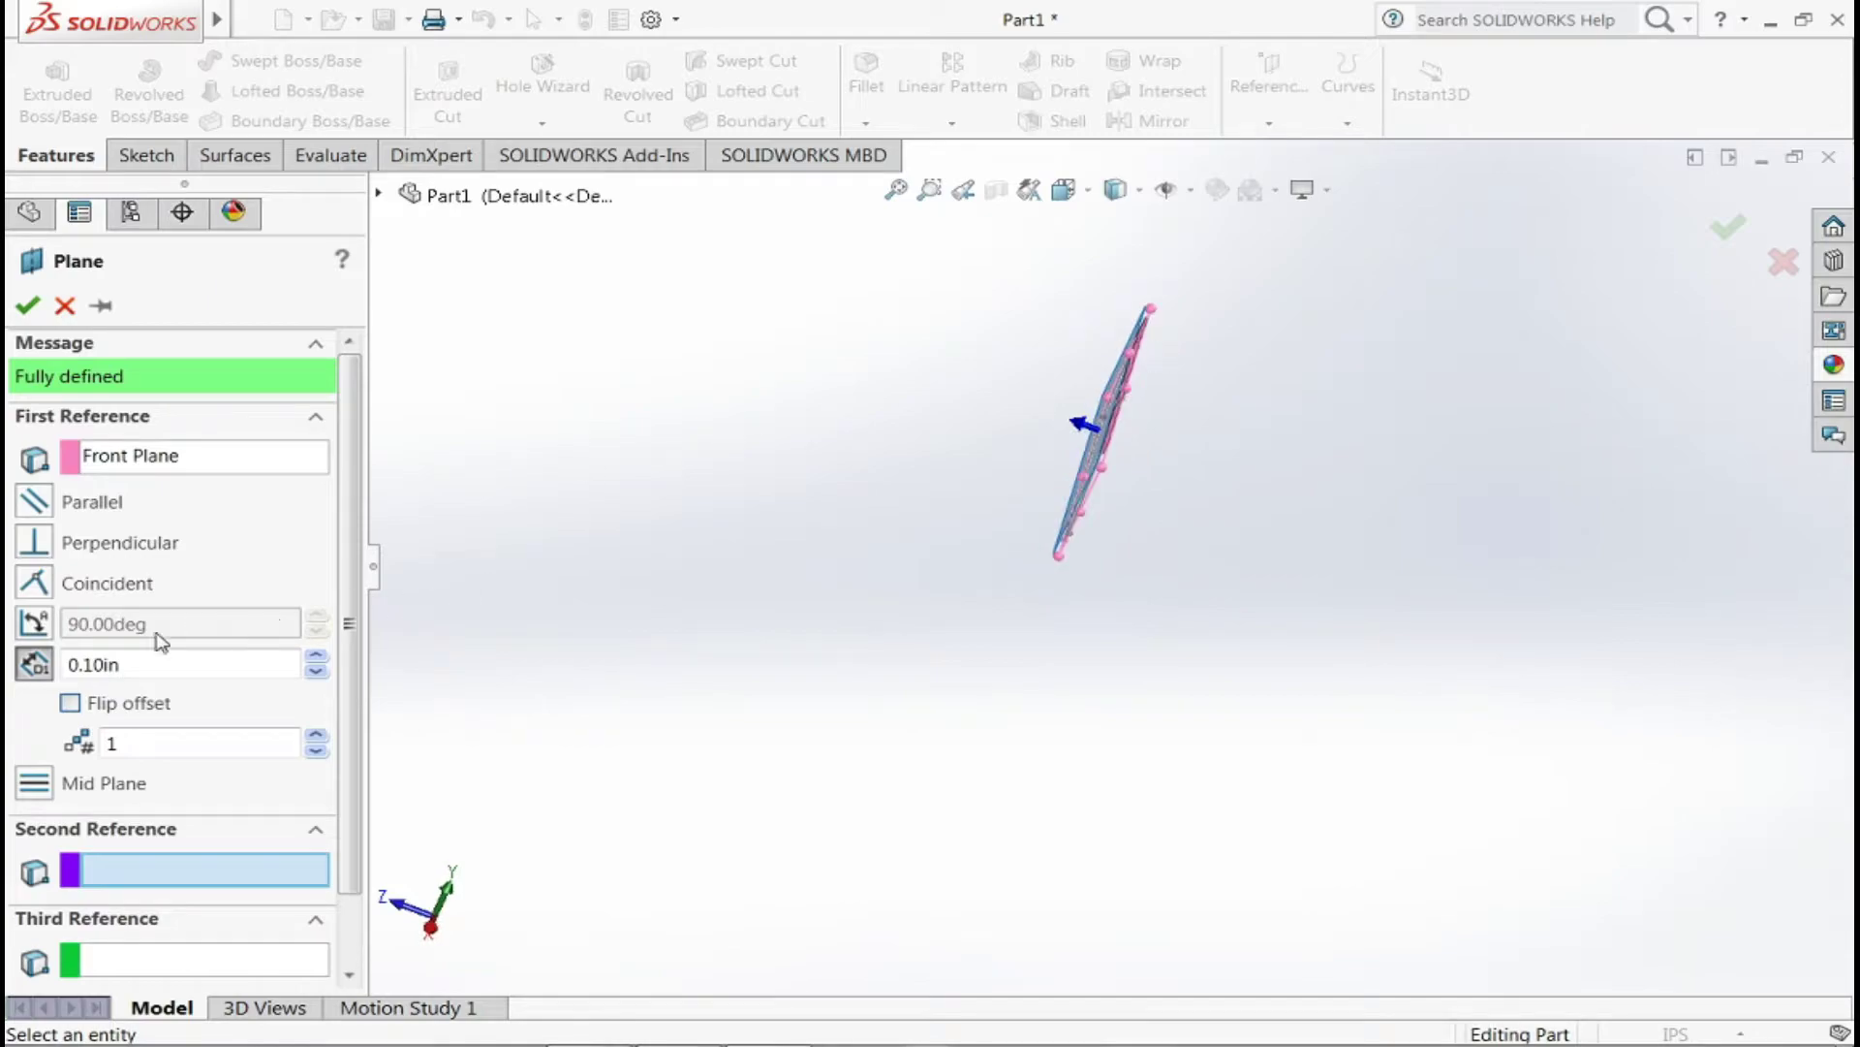
click(66, 308)
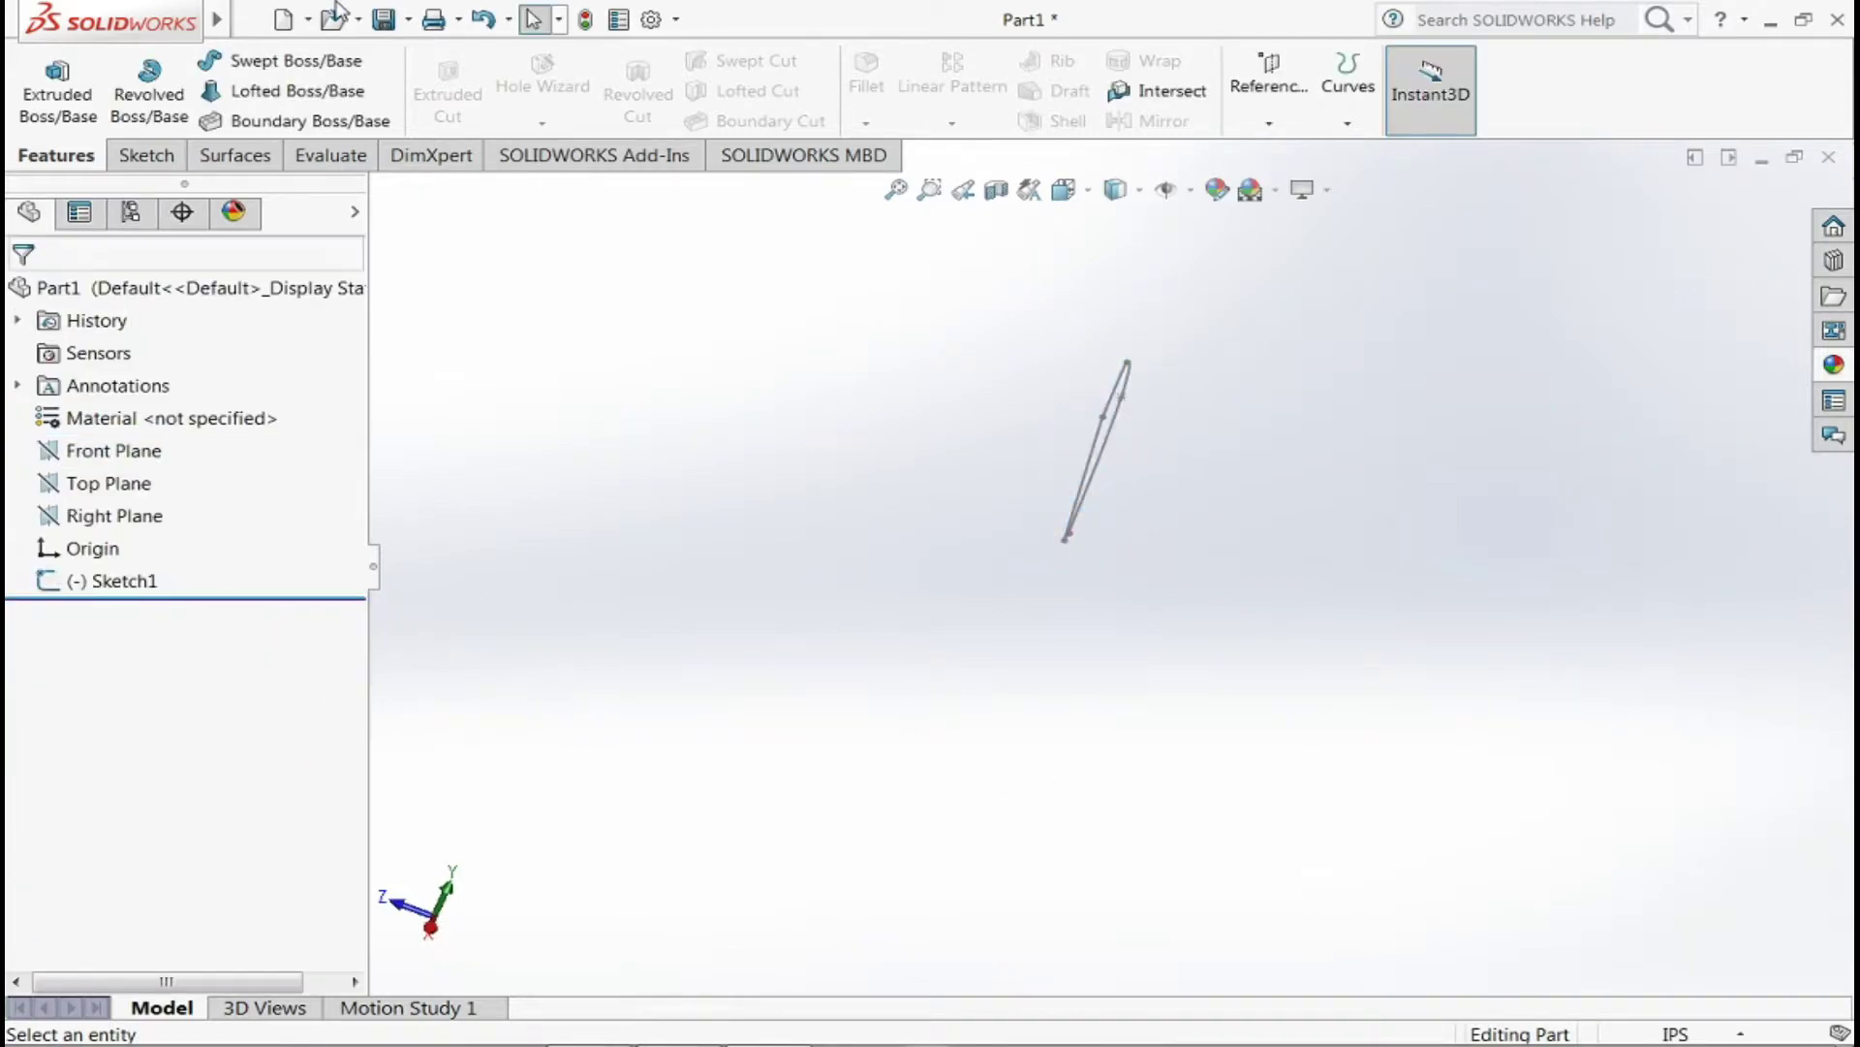
click(1727, 1035)
click(1686, 930)
middle_drag(736, 585, 955, 585)
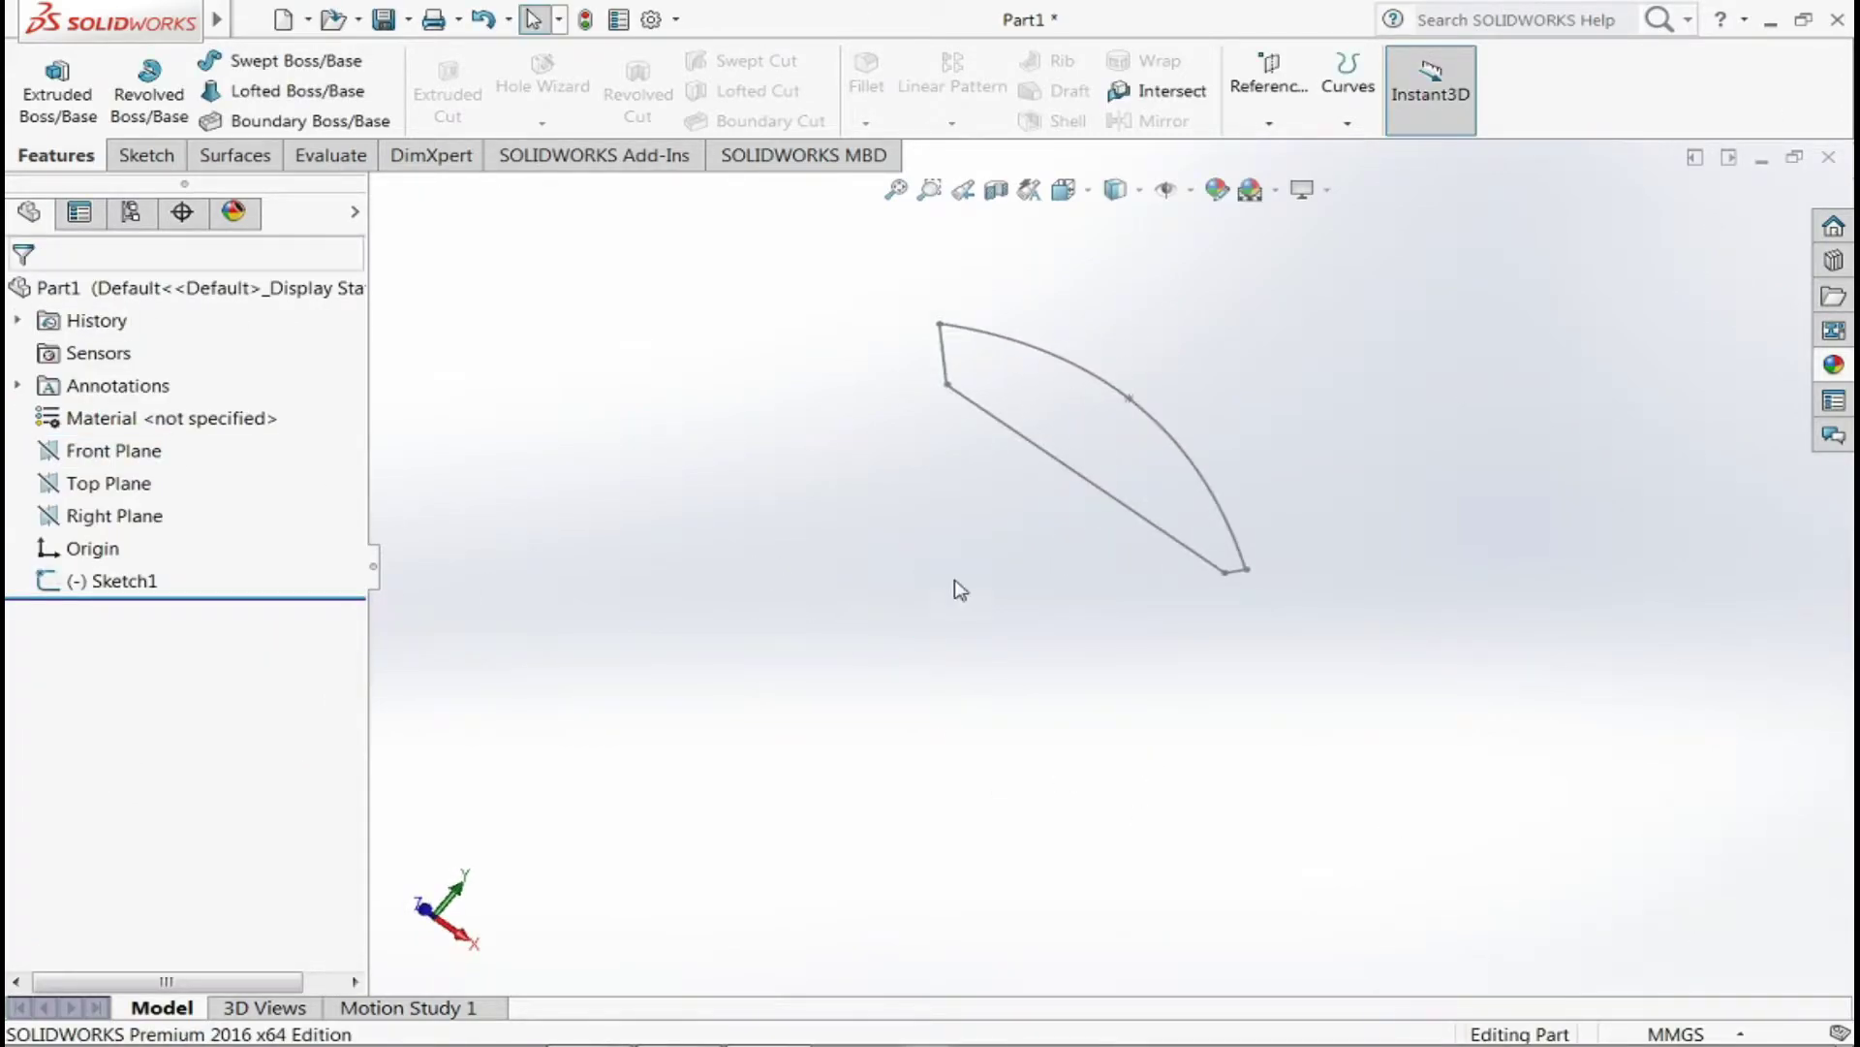
- Add Plane1 offset 50 mm from the Front Plane
click(124, 462)
click(1269, 86)
click(1265, 149)
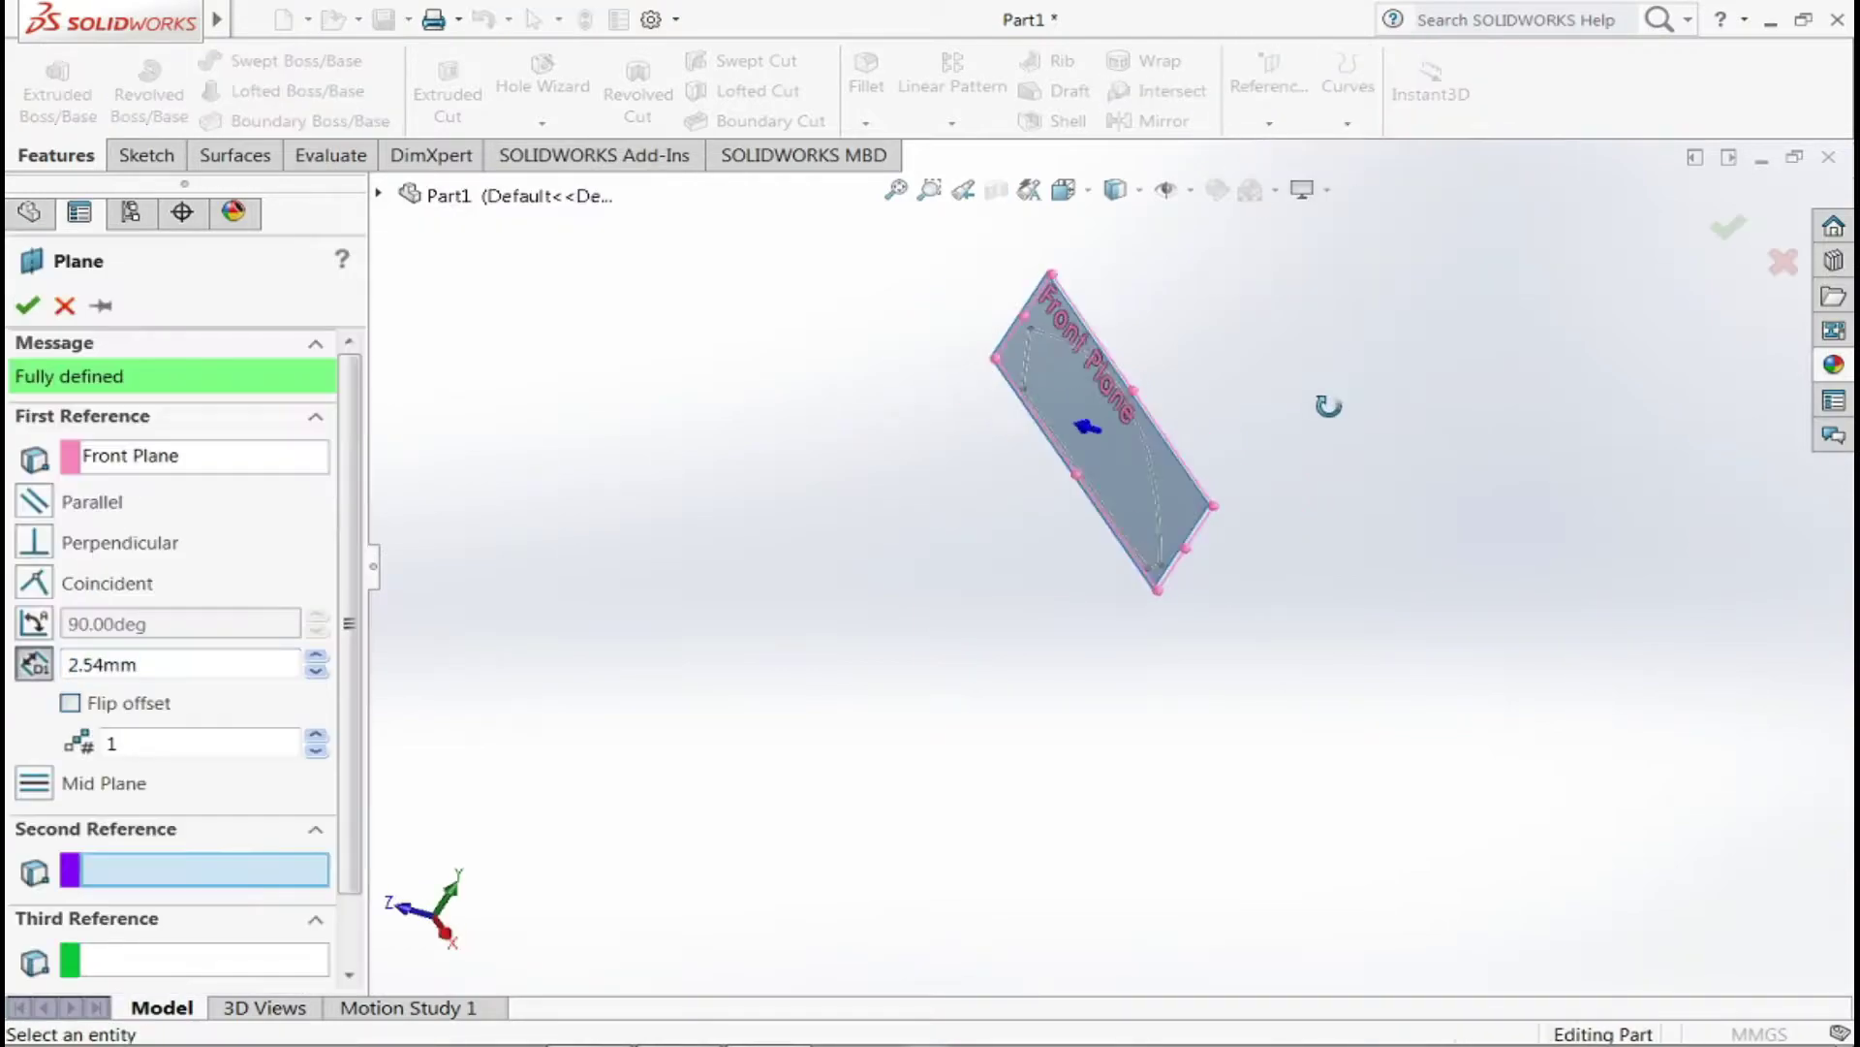
middle_drag(1328, 403, 1223, 399)
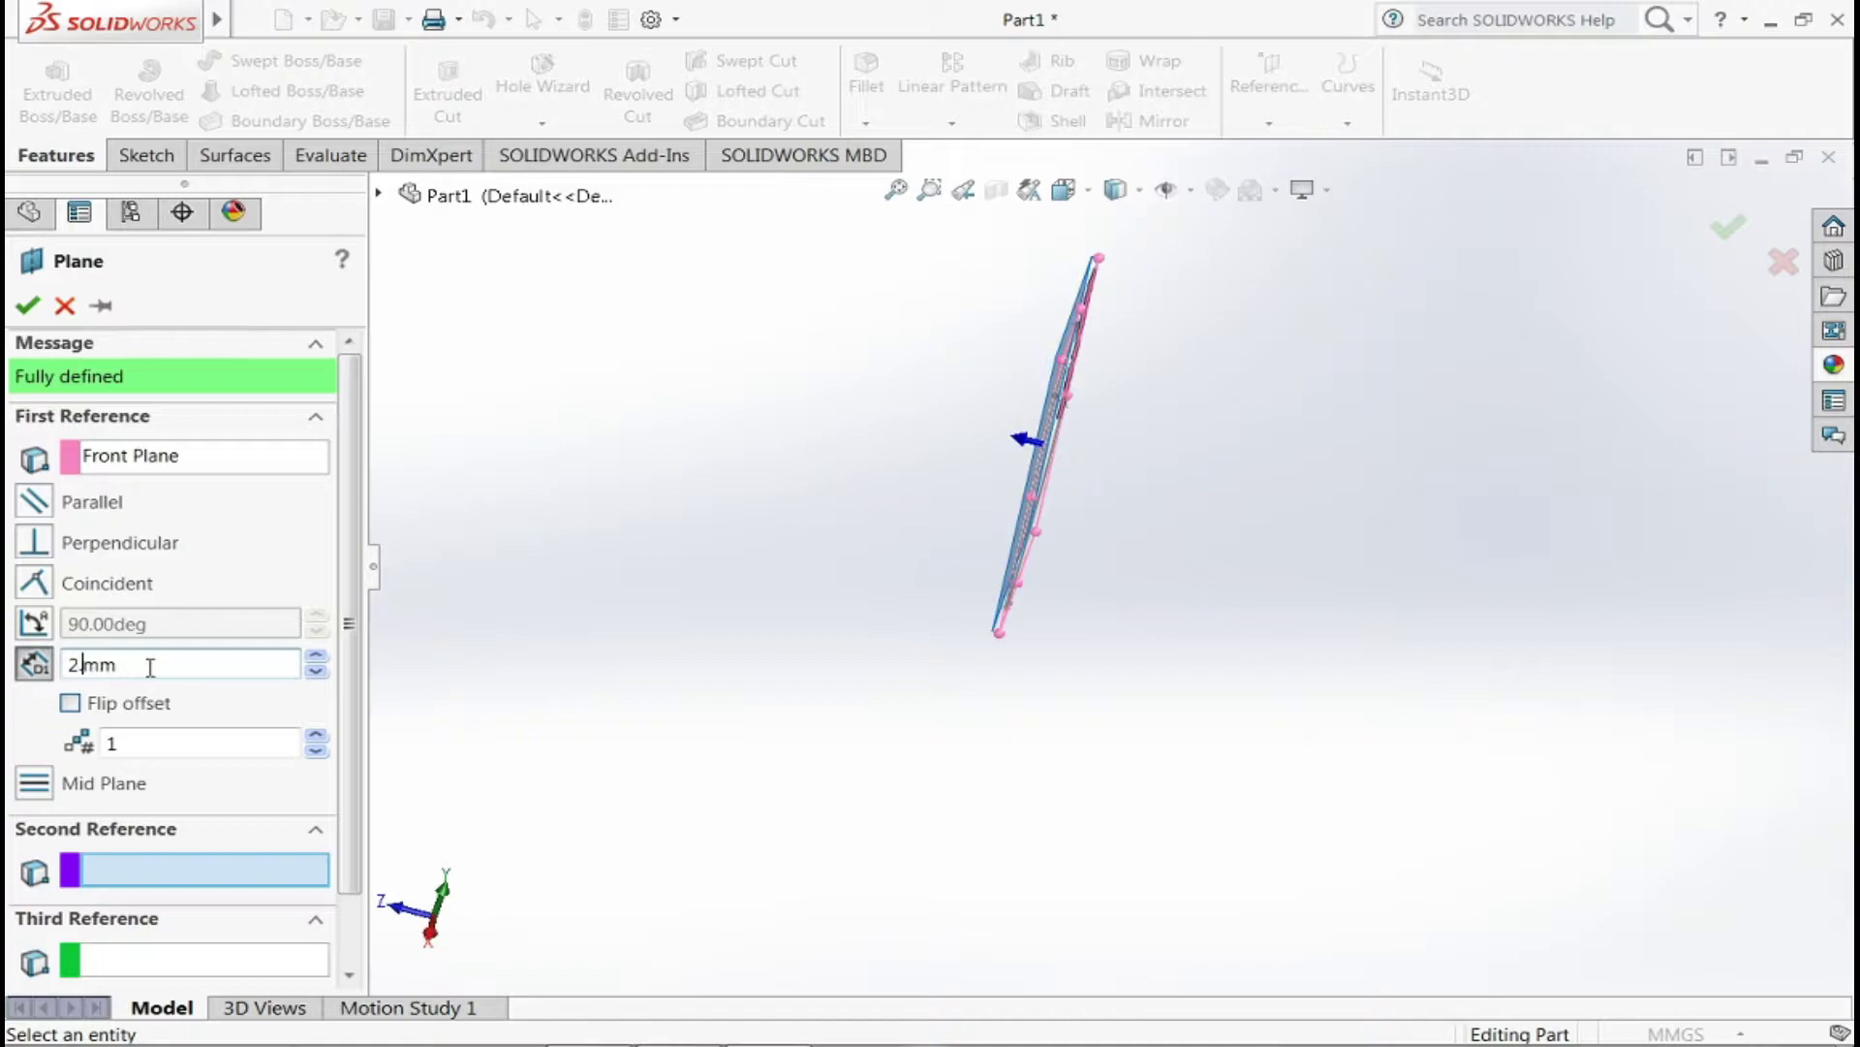
mouse_move(746, 778)
middle_down()
mouse_move(773, 726)
mouse_move(737, 620)
middle_up()
click(90, 663)
key(BackSpace)
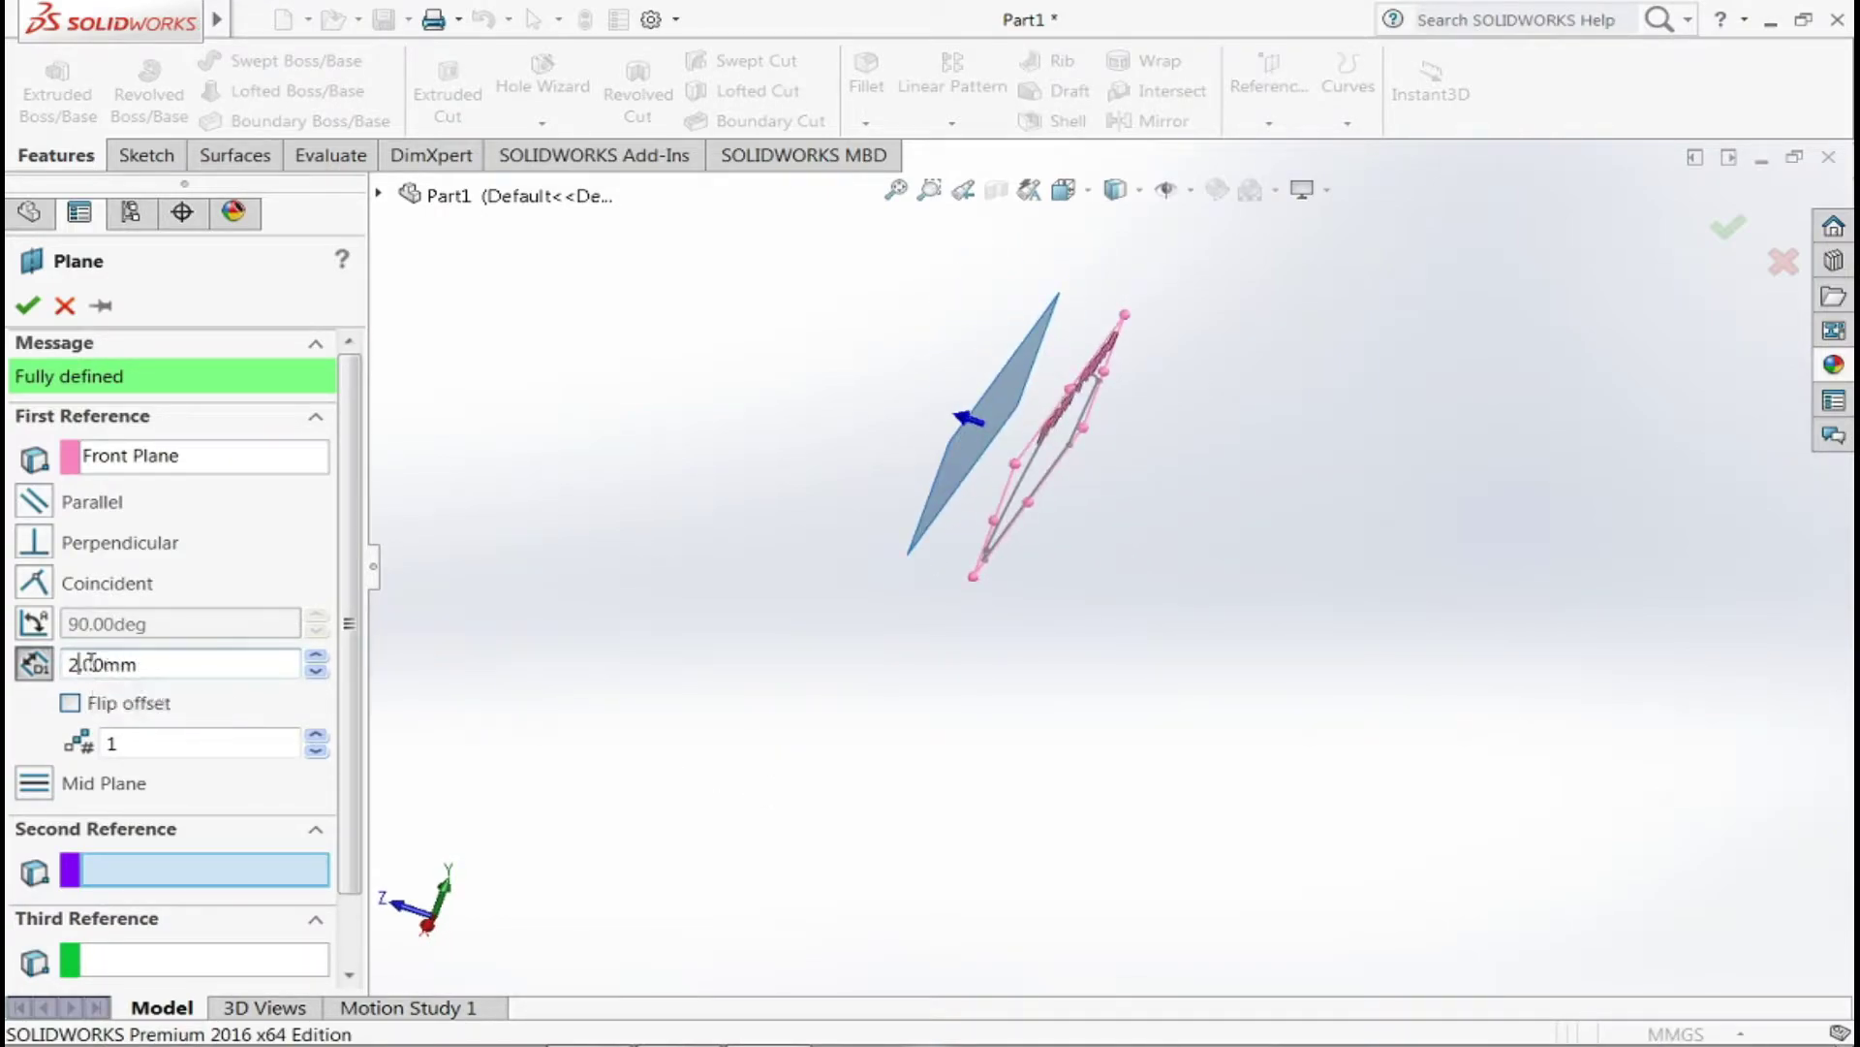
mouse_move(586, 635)
middle_down()
mouse_move(889, 743)
mouse_move(822, 710)
mouse_move(910, 706)
mouse_move(854, 592)
mouse_move(1308, 568)
mouse_move(1358, 386)
mouse_move(935, 395)
mouse_move(938, 441)
middle_up()
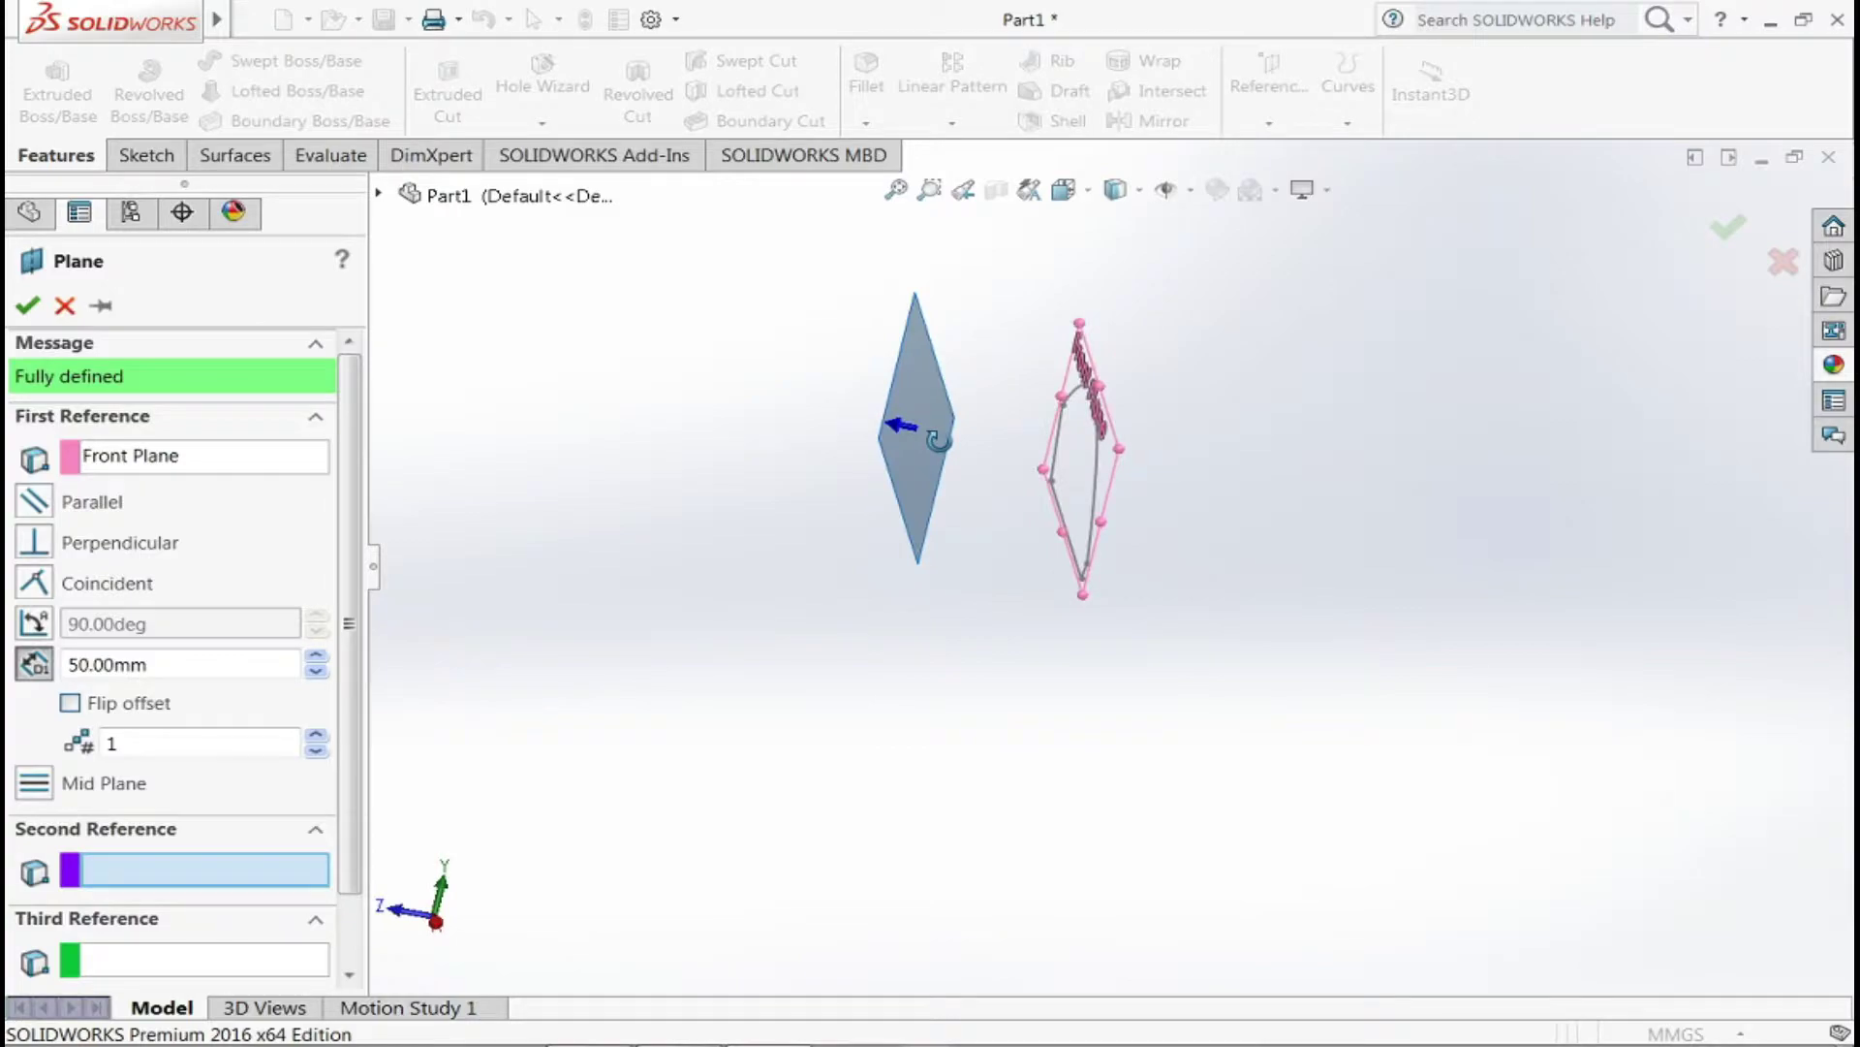
click(27, 308)
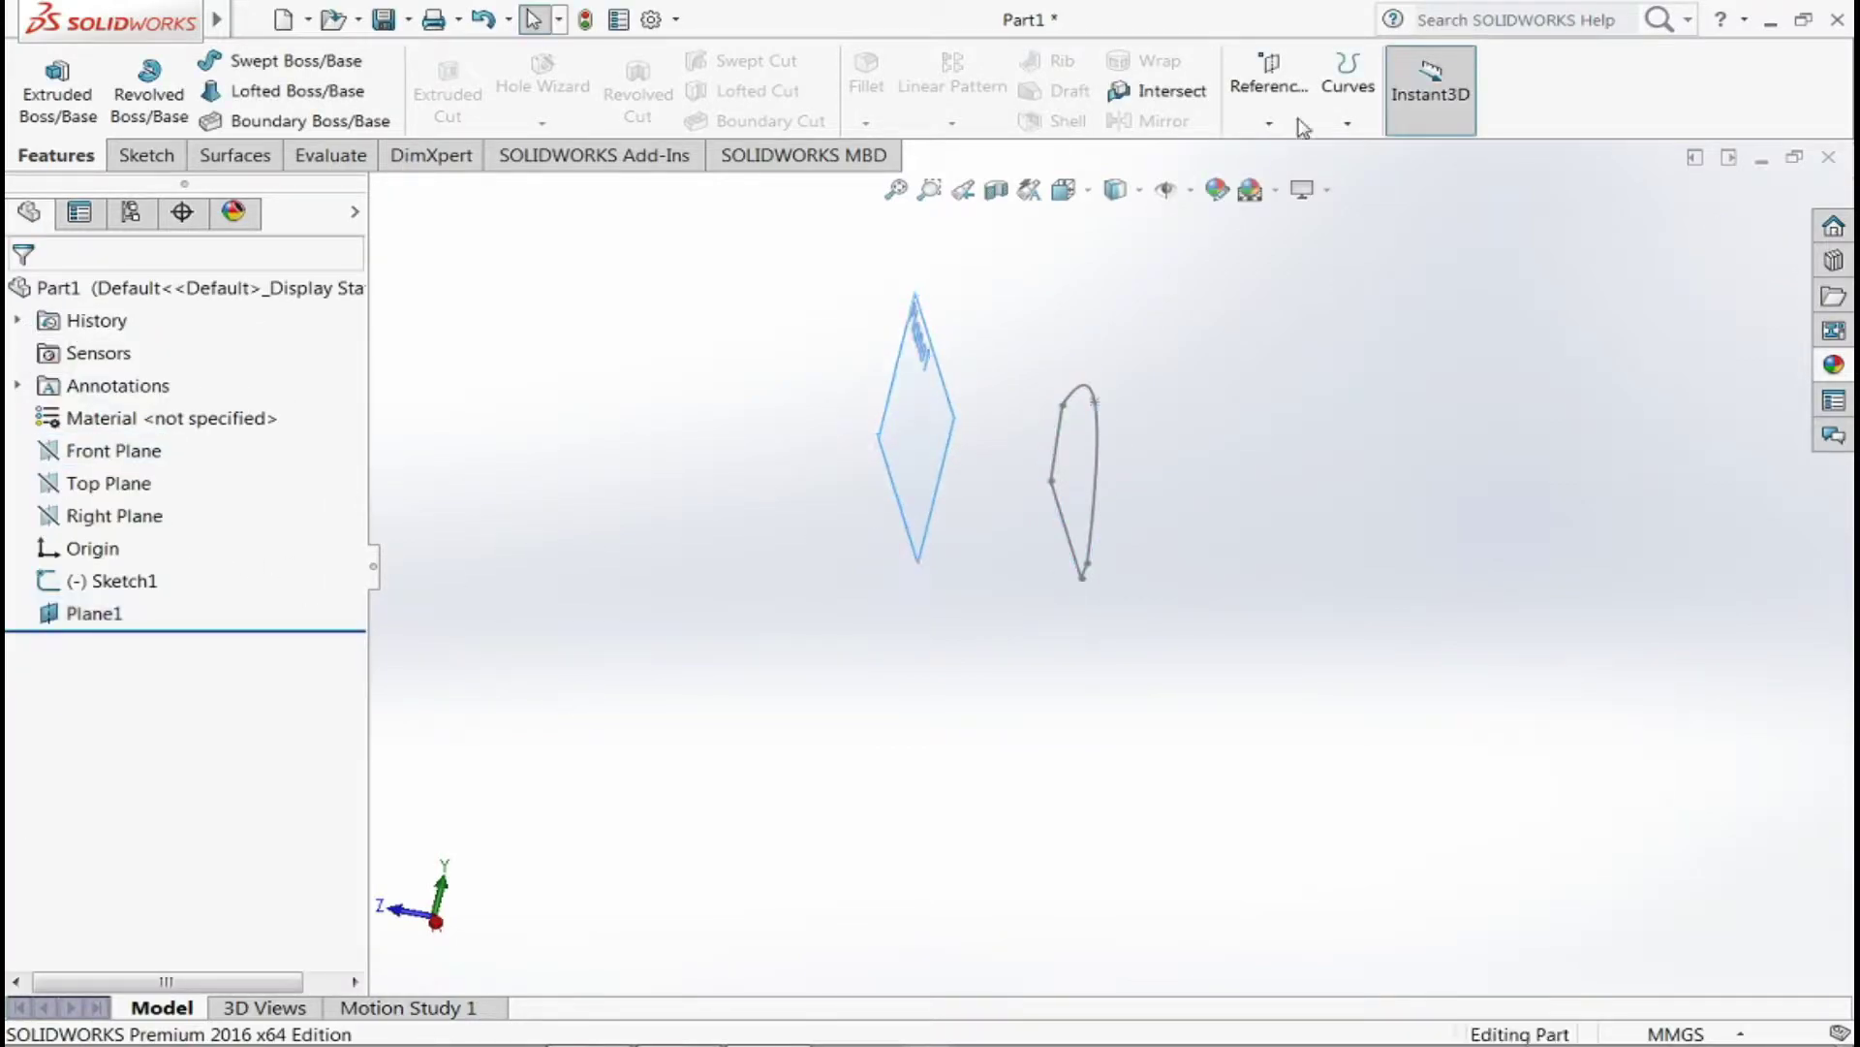
- Add Plane2 offset 100 mm from Plane1, flipped to the sketch's other side
click(1268, 106)
click(1289, 150)
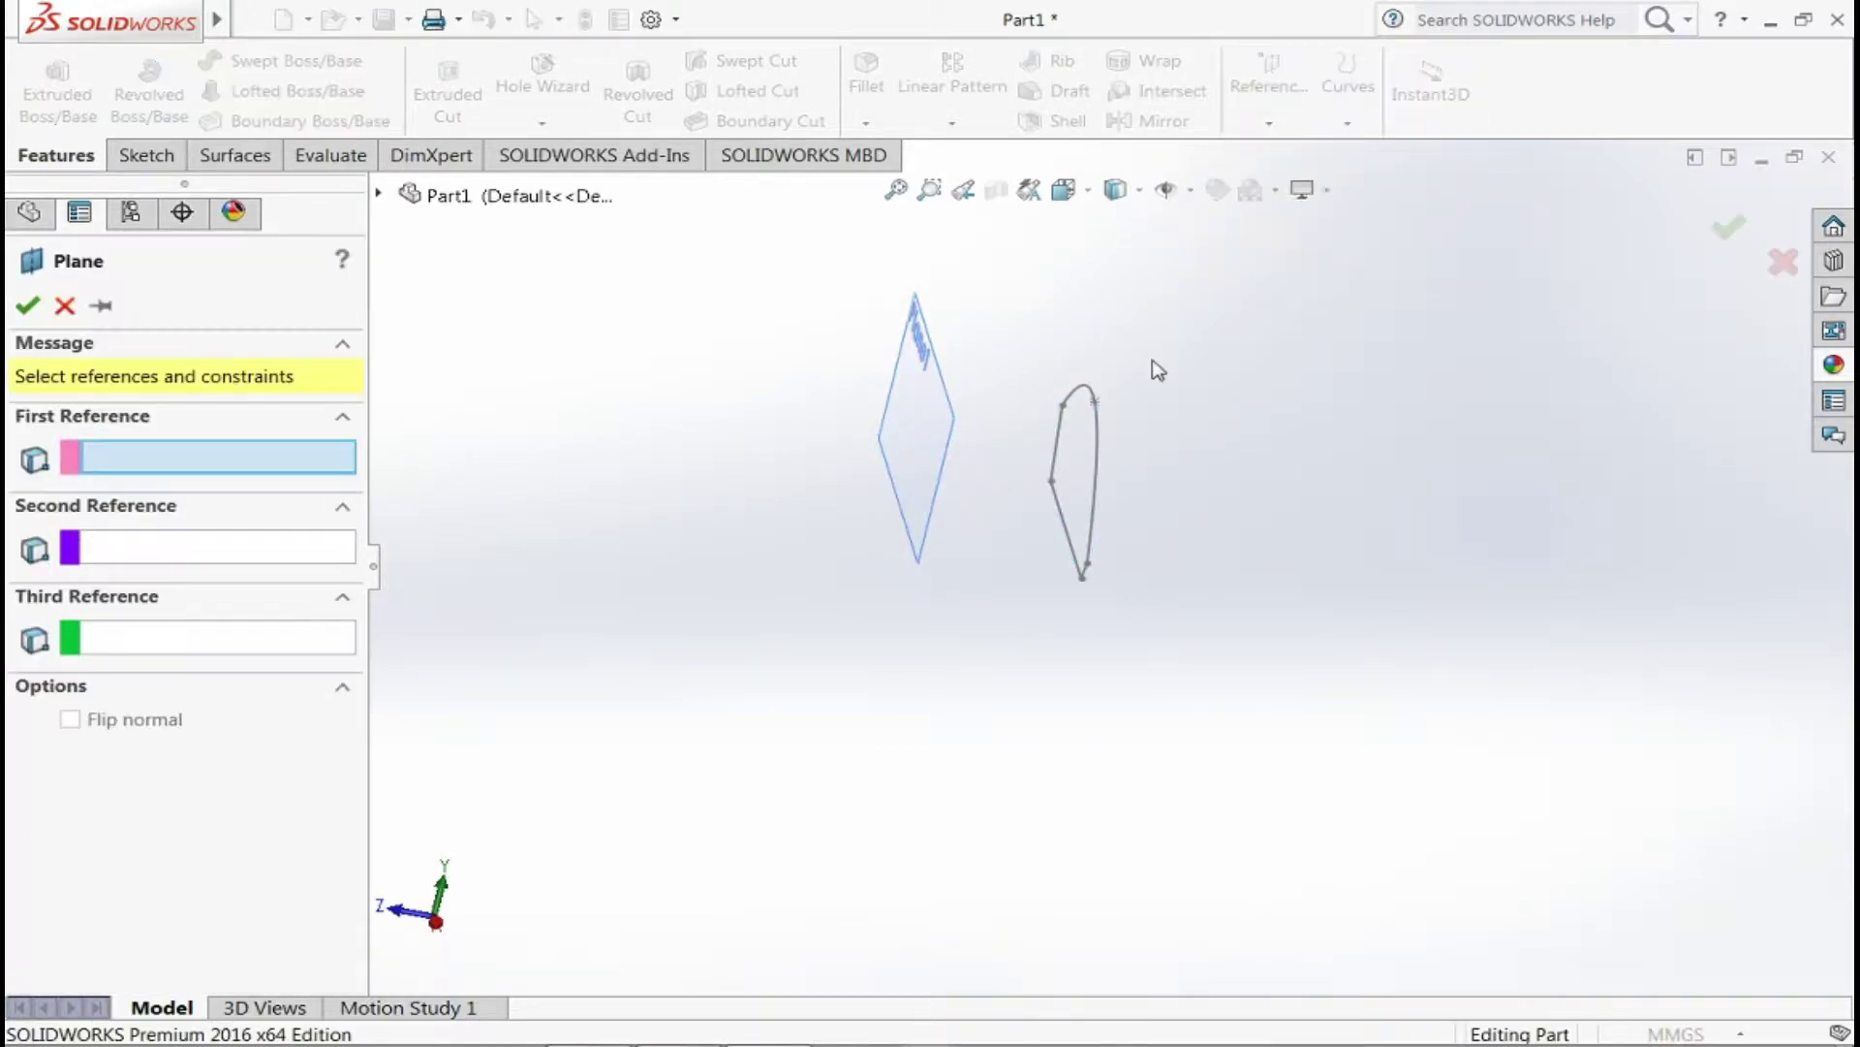
click(888, 429)
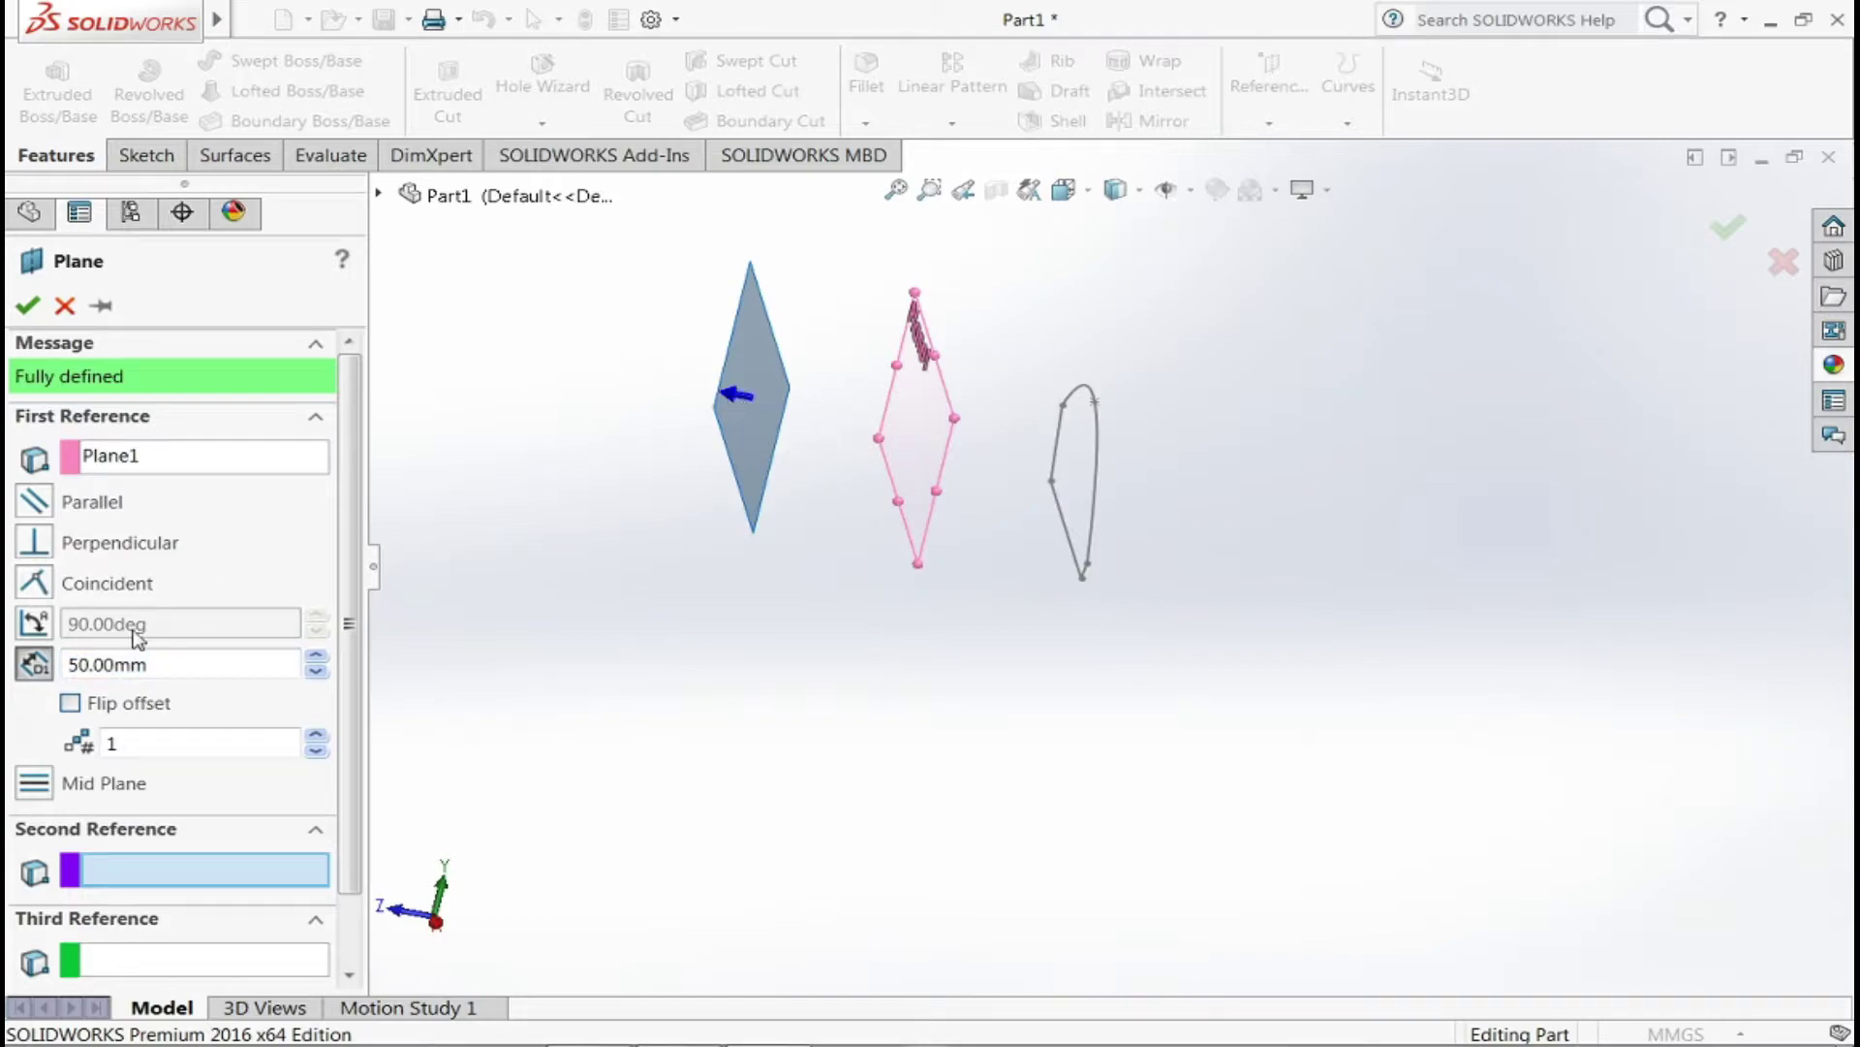
click(71, 703)
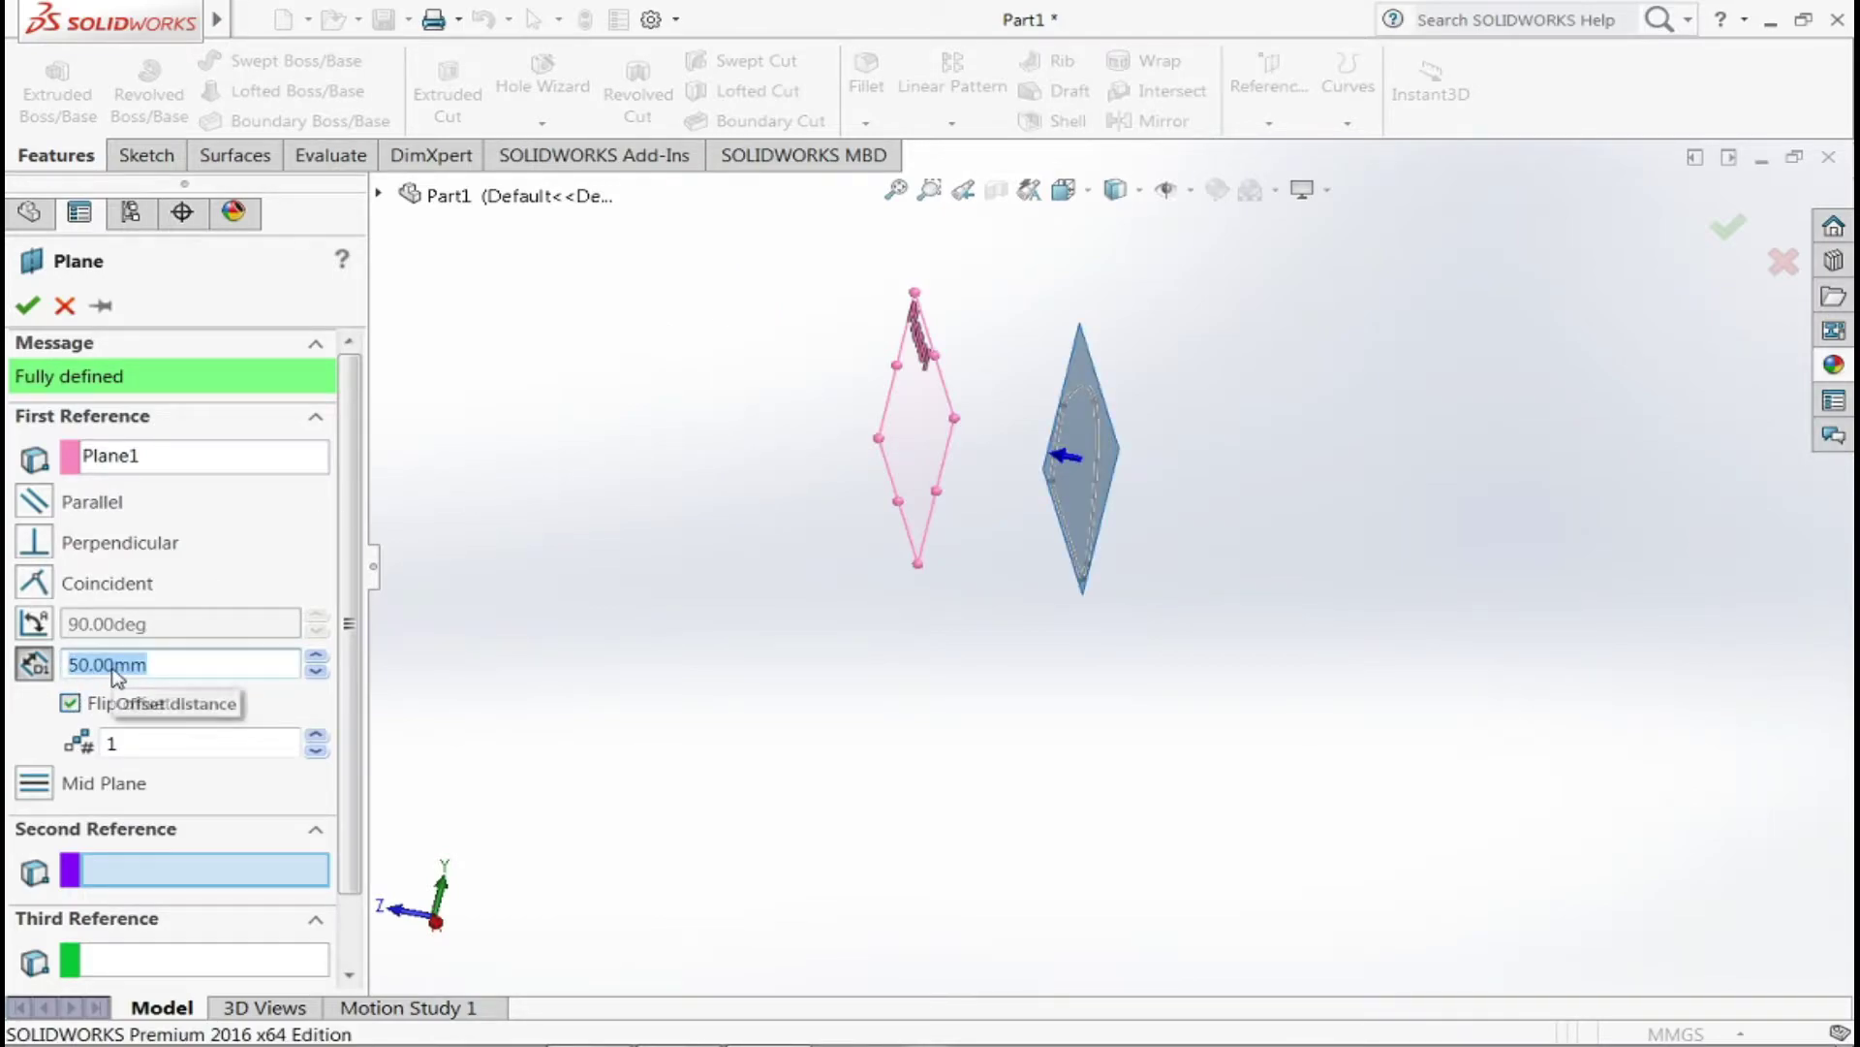
text(100)
key(Return)
middle_drag(1292, 743, 1289, 728)
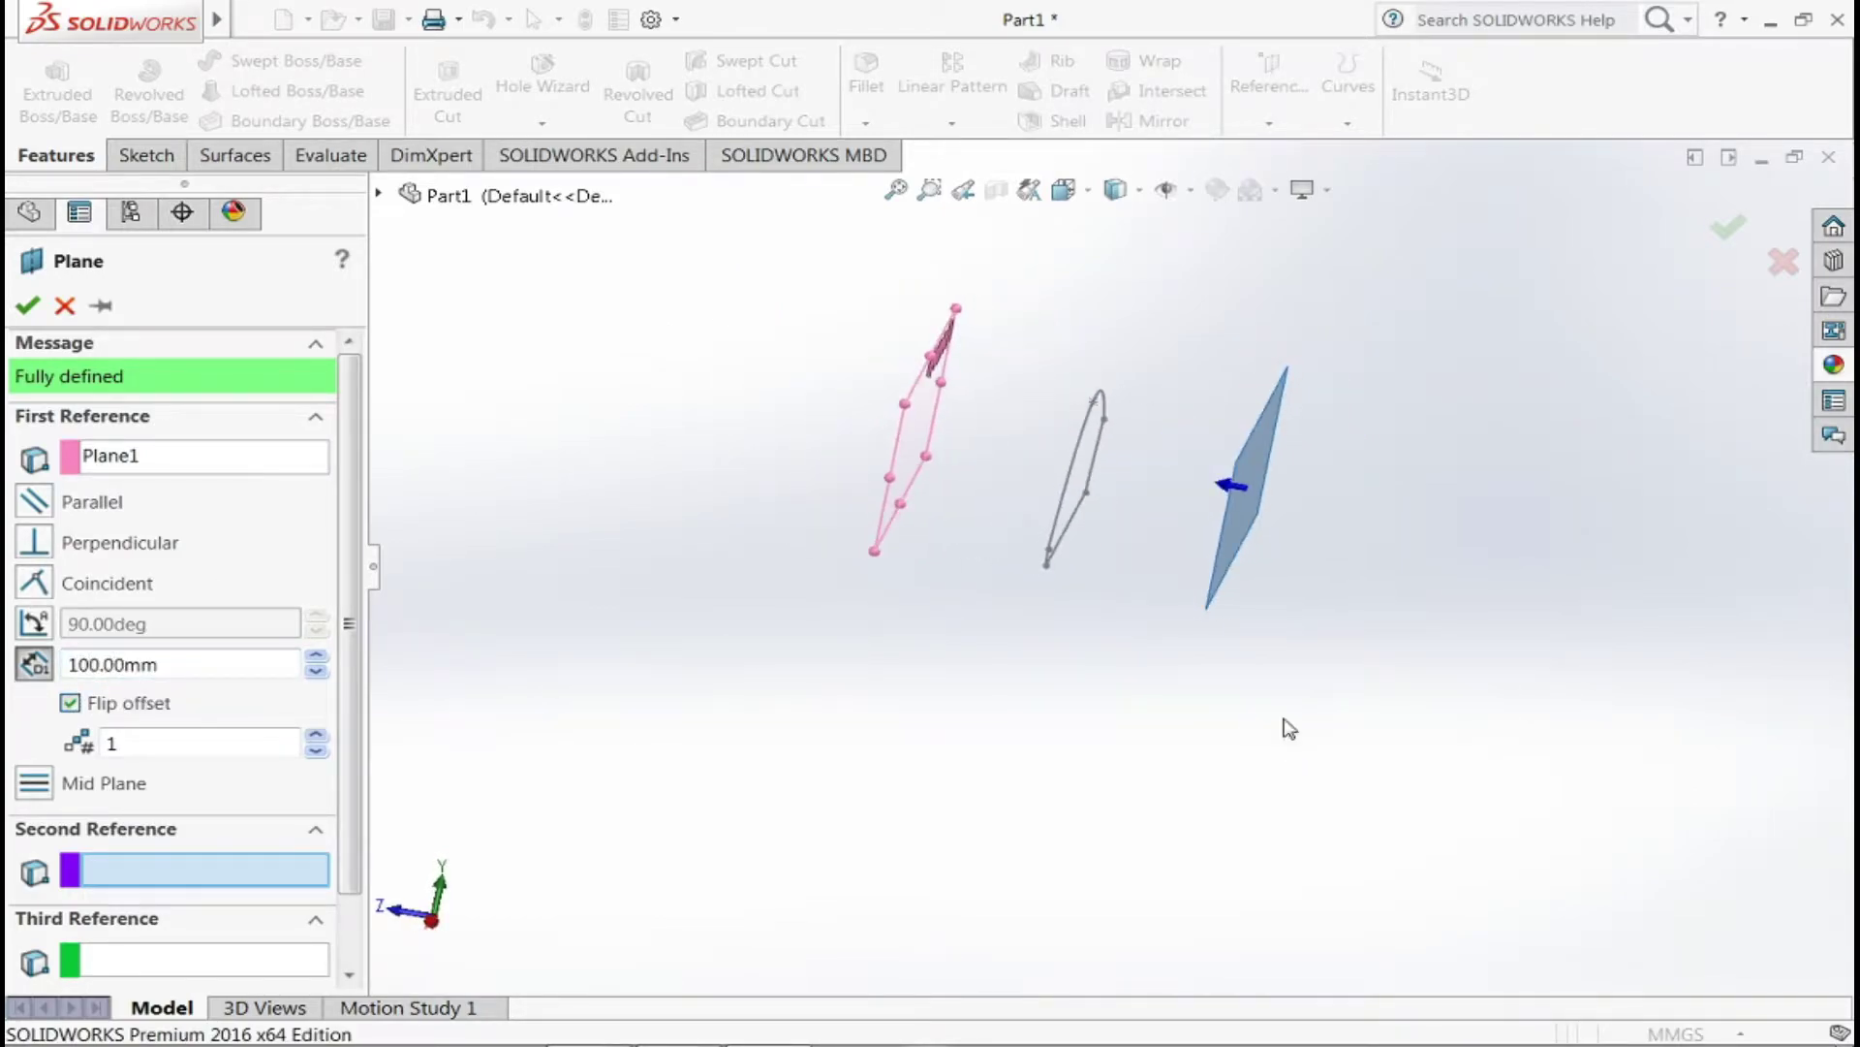
click(1747, 230)
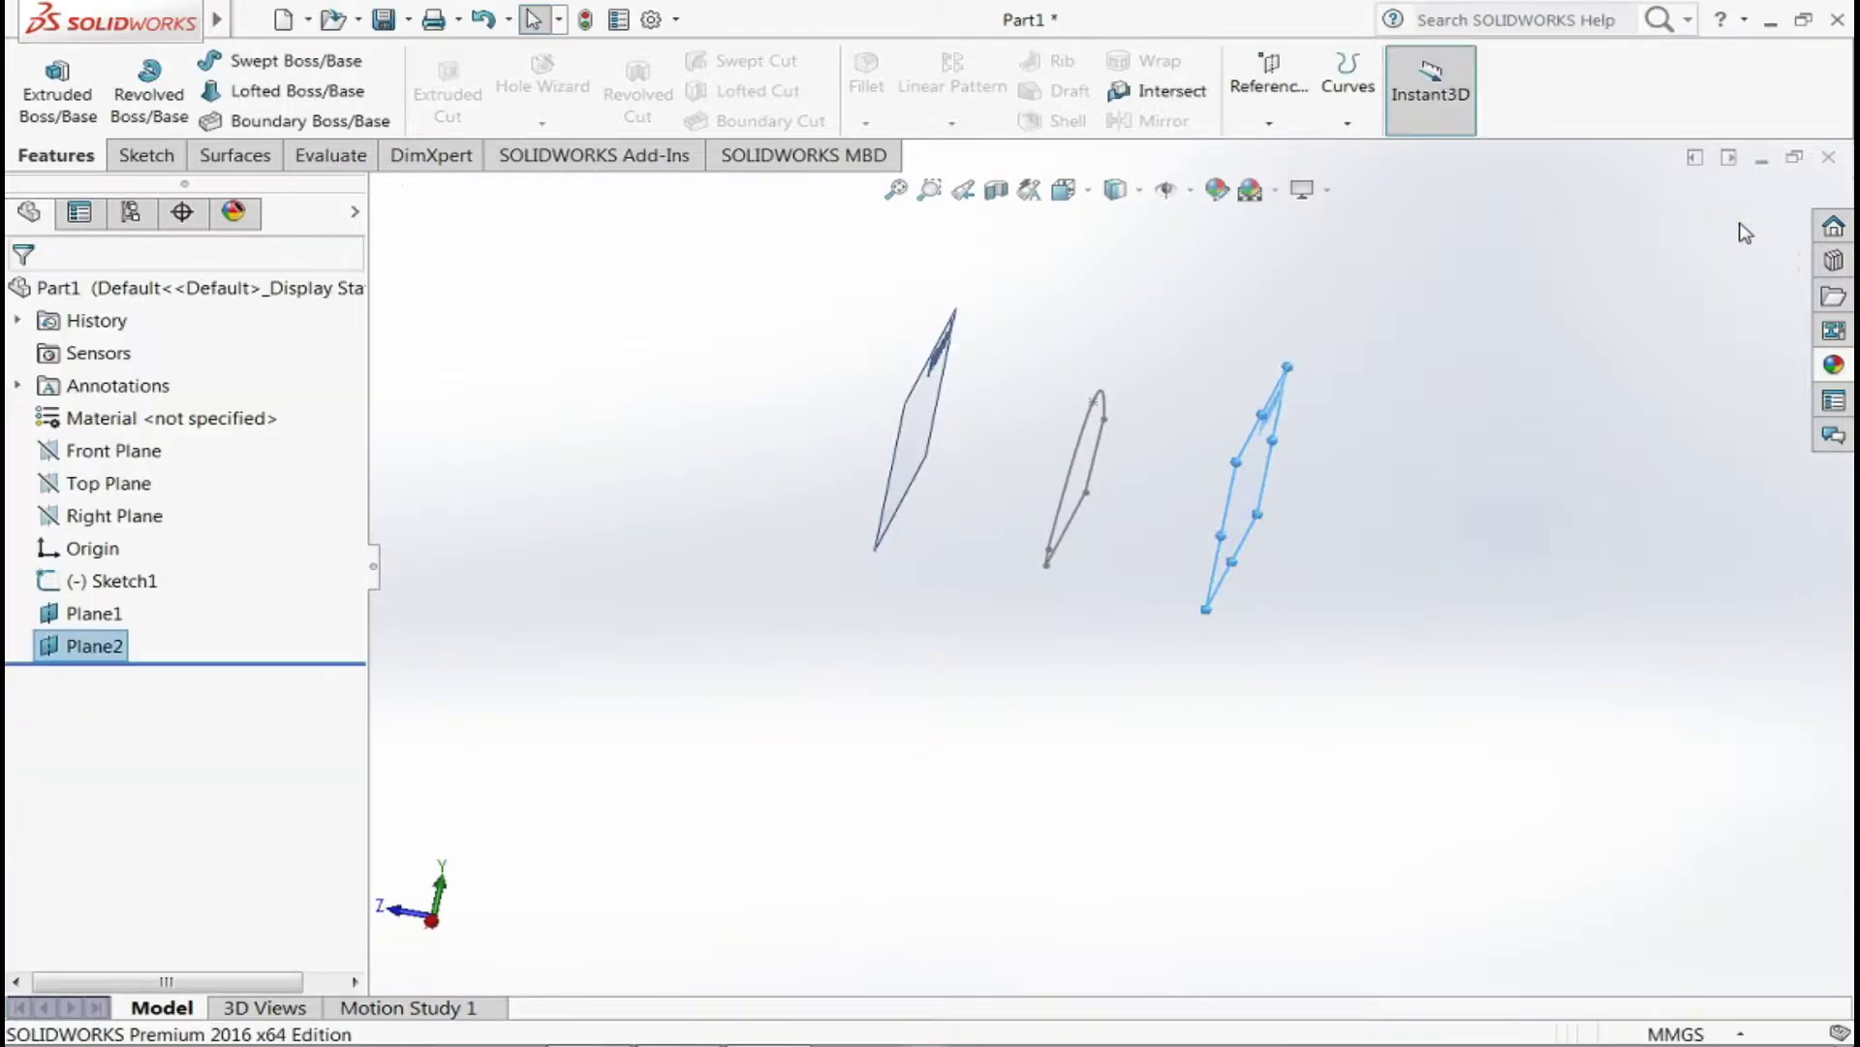
click(1252, 513)
- Create Sketch2 on Plane2 by converting Sketch1's profile edges
click(152, 150)
click(43, 77)
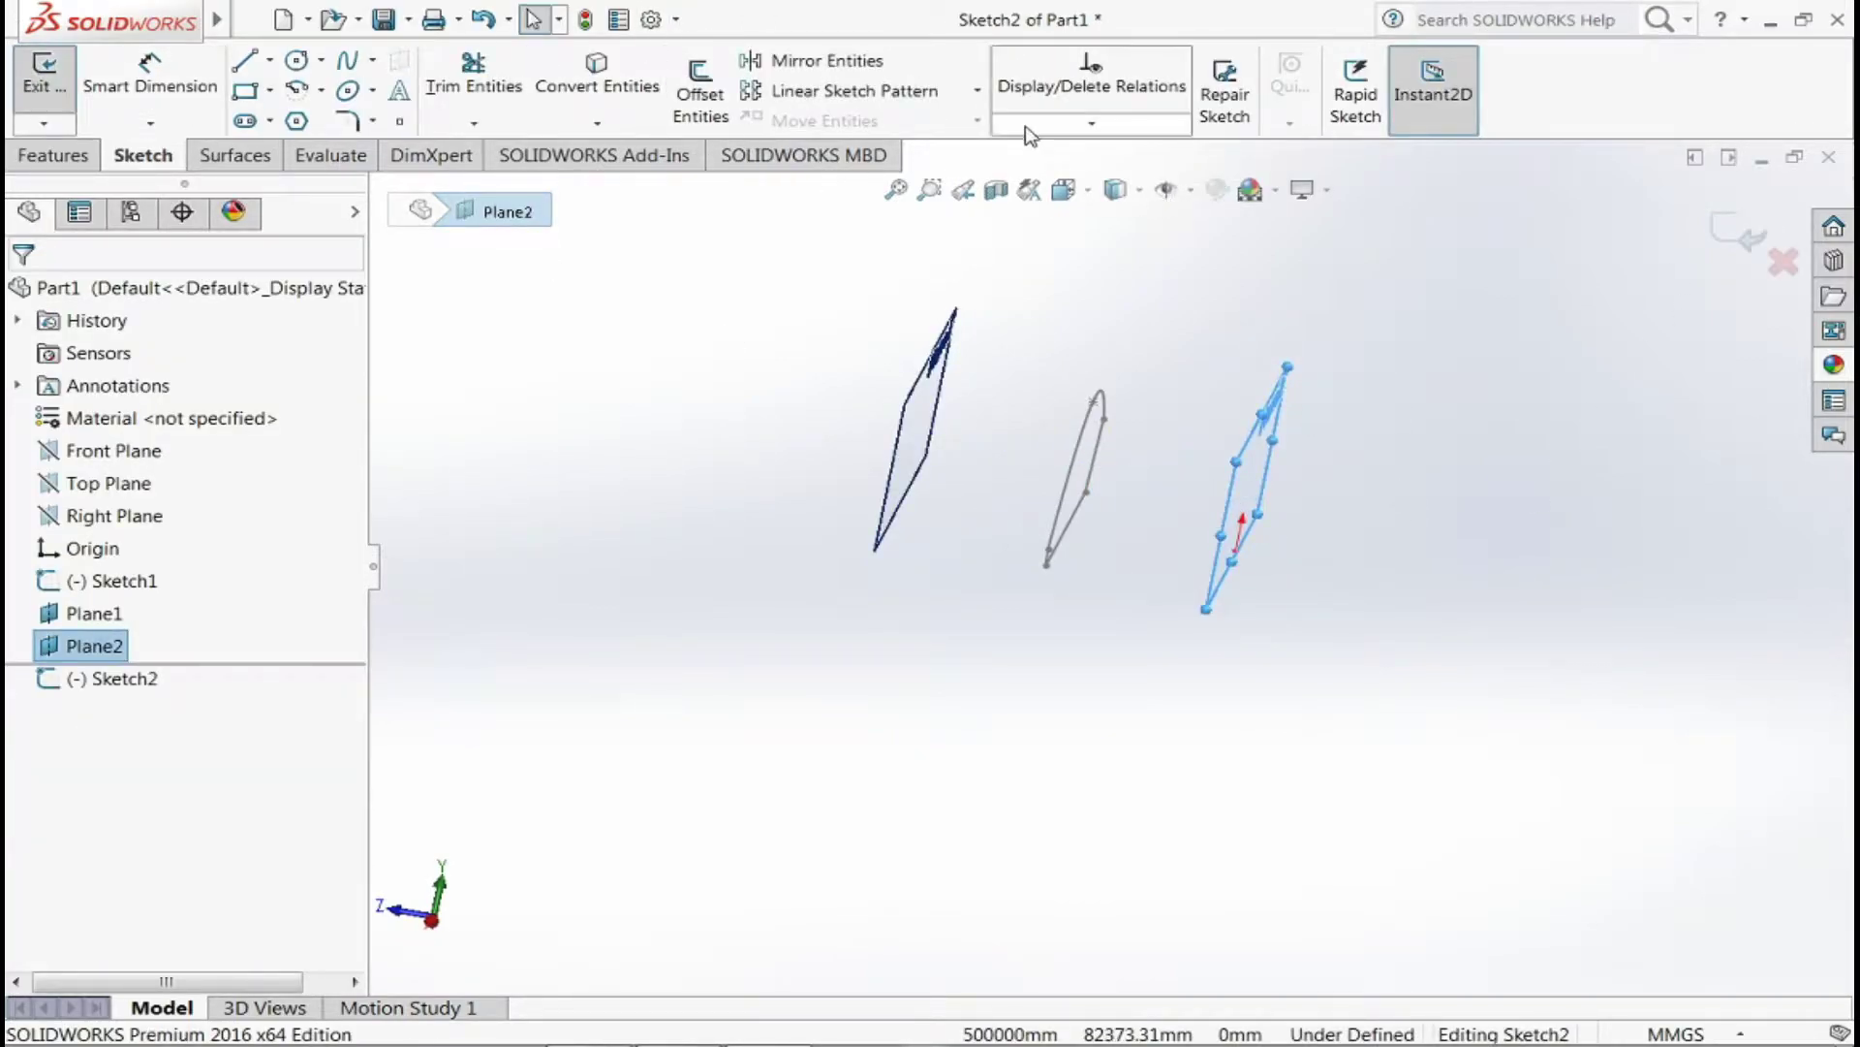
click(1085, 198)
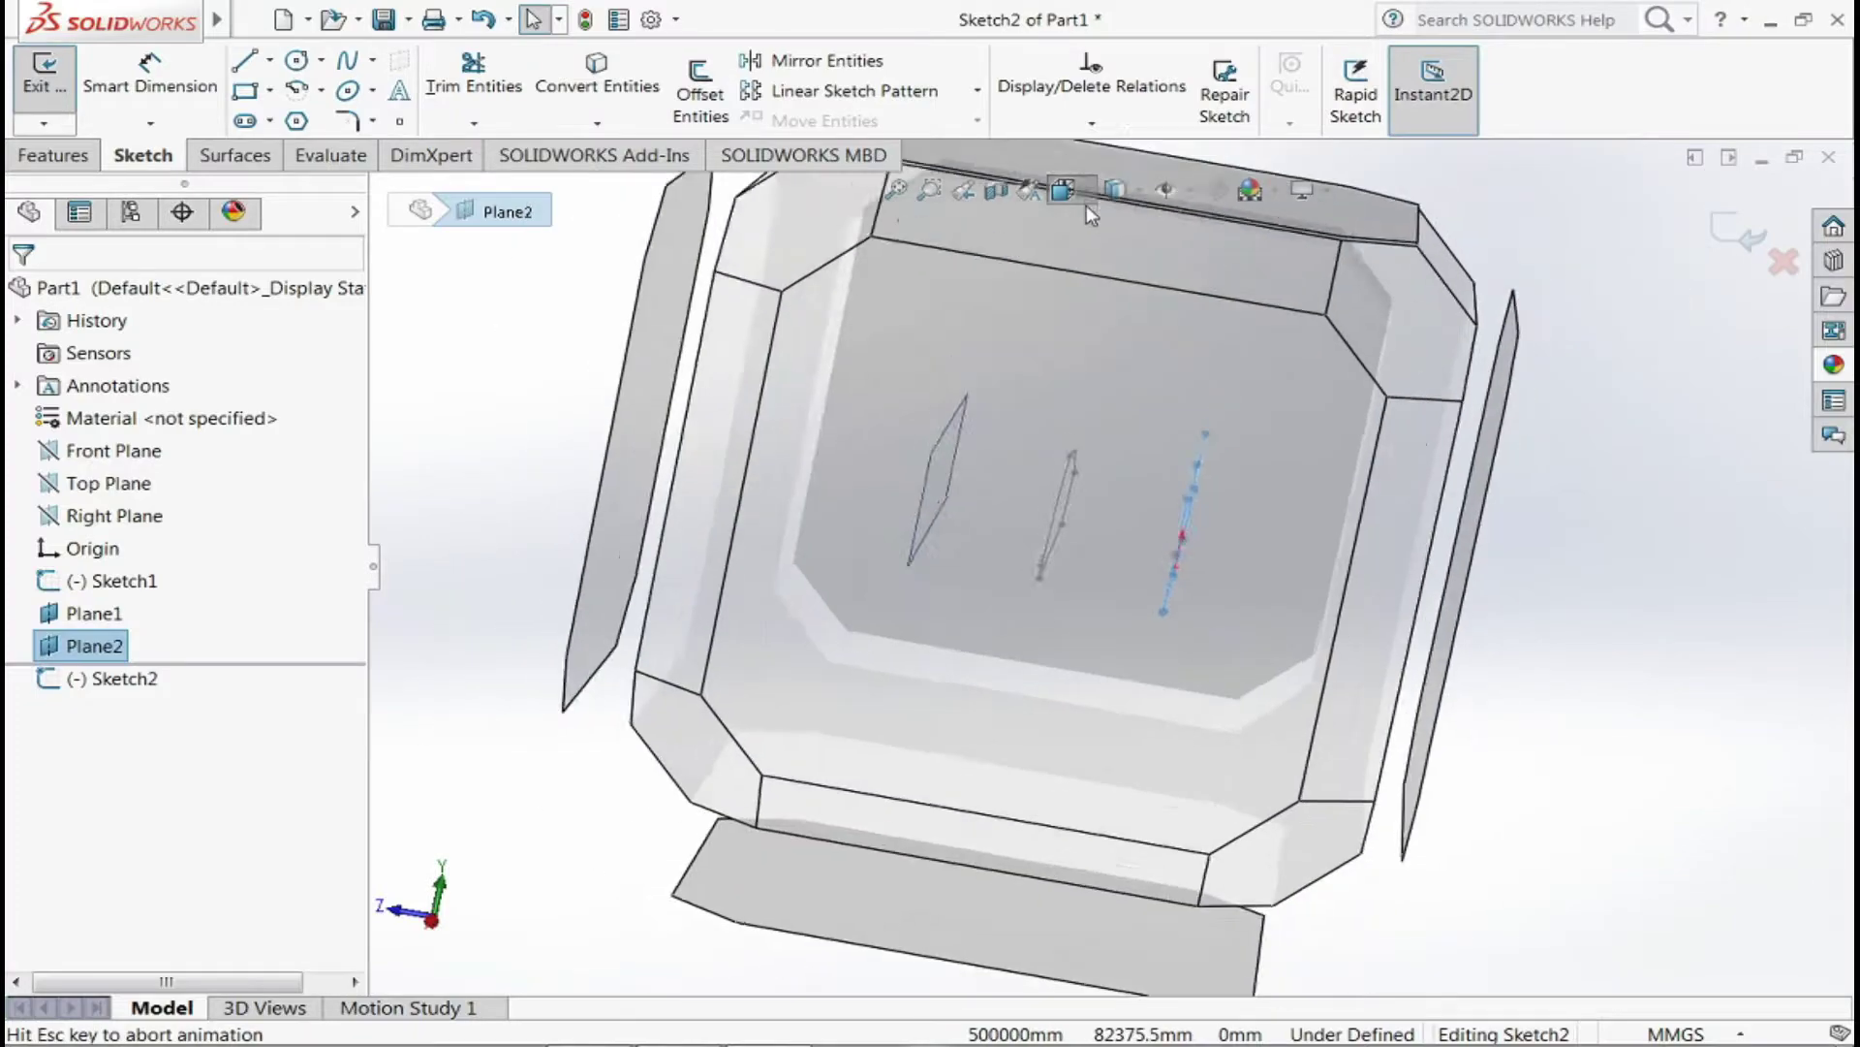
middle_drag(1396, 643, 1327, 620)
click(881, 587)
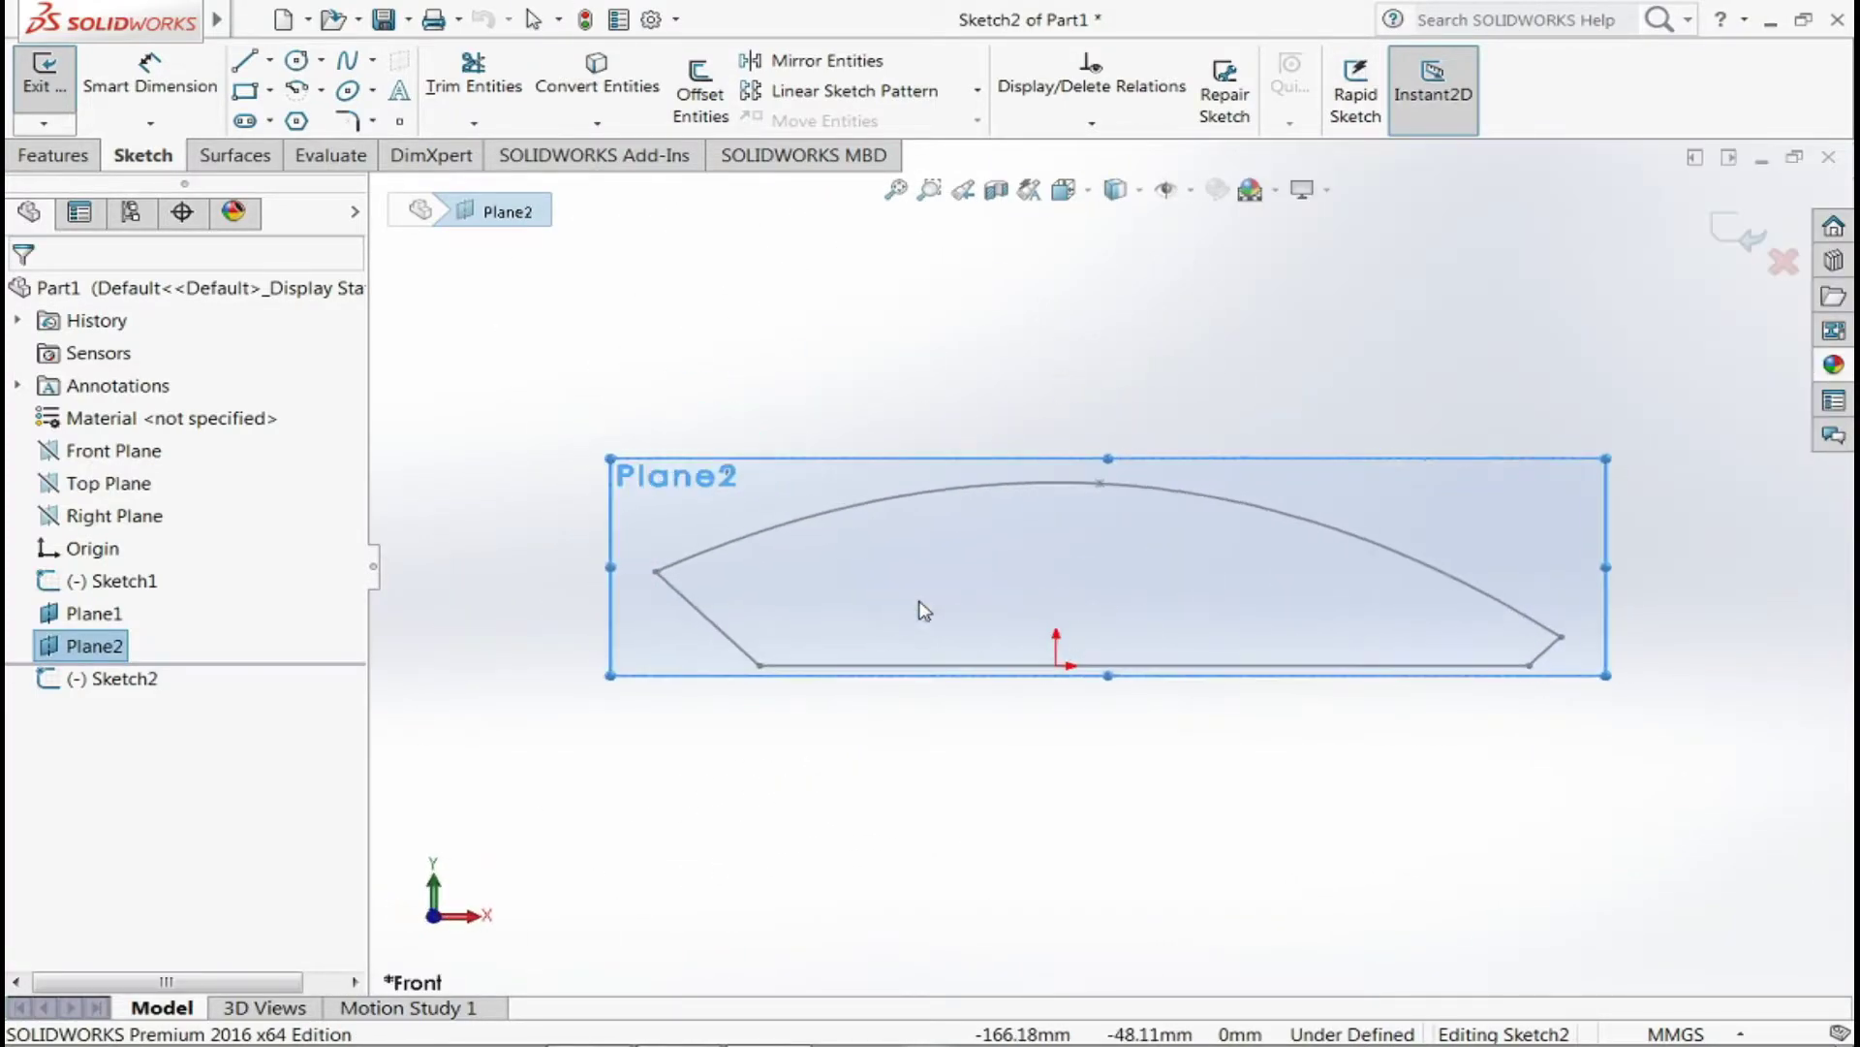
click(995, 495)
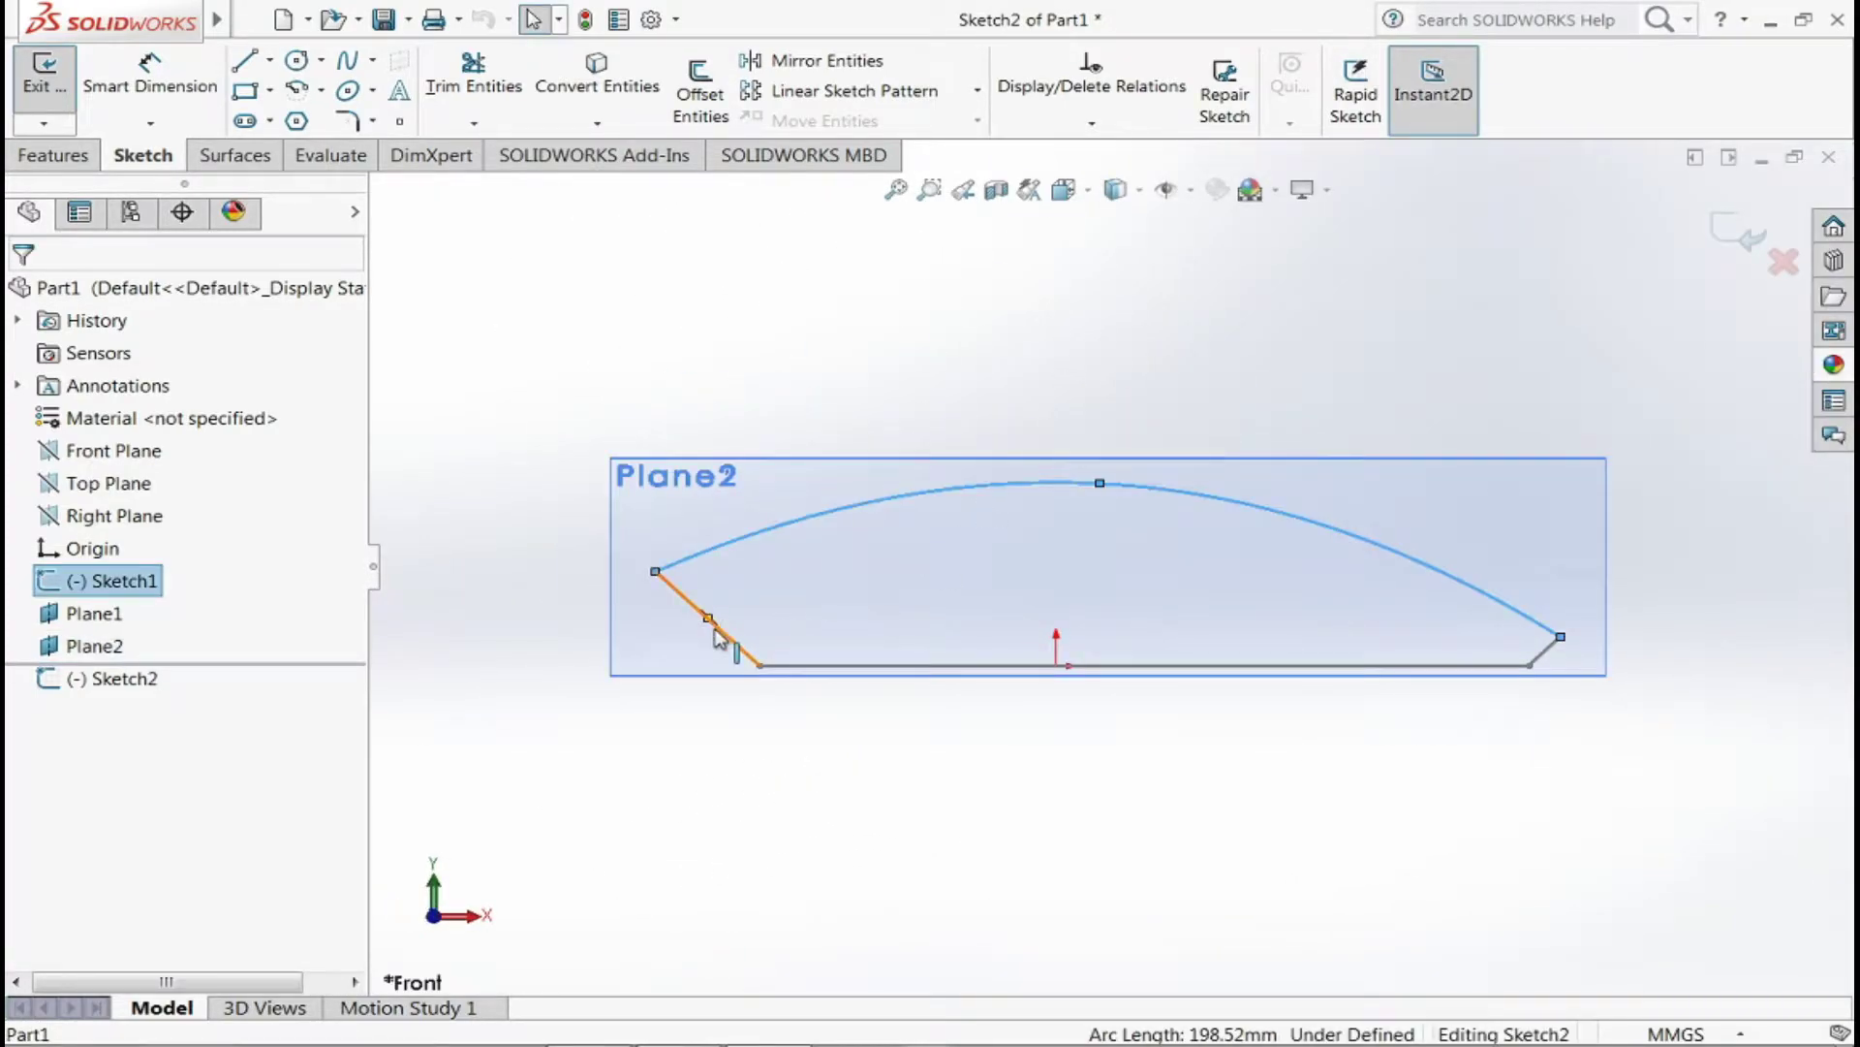
ctrl+click(1545, 636)
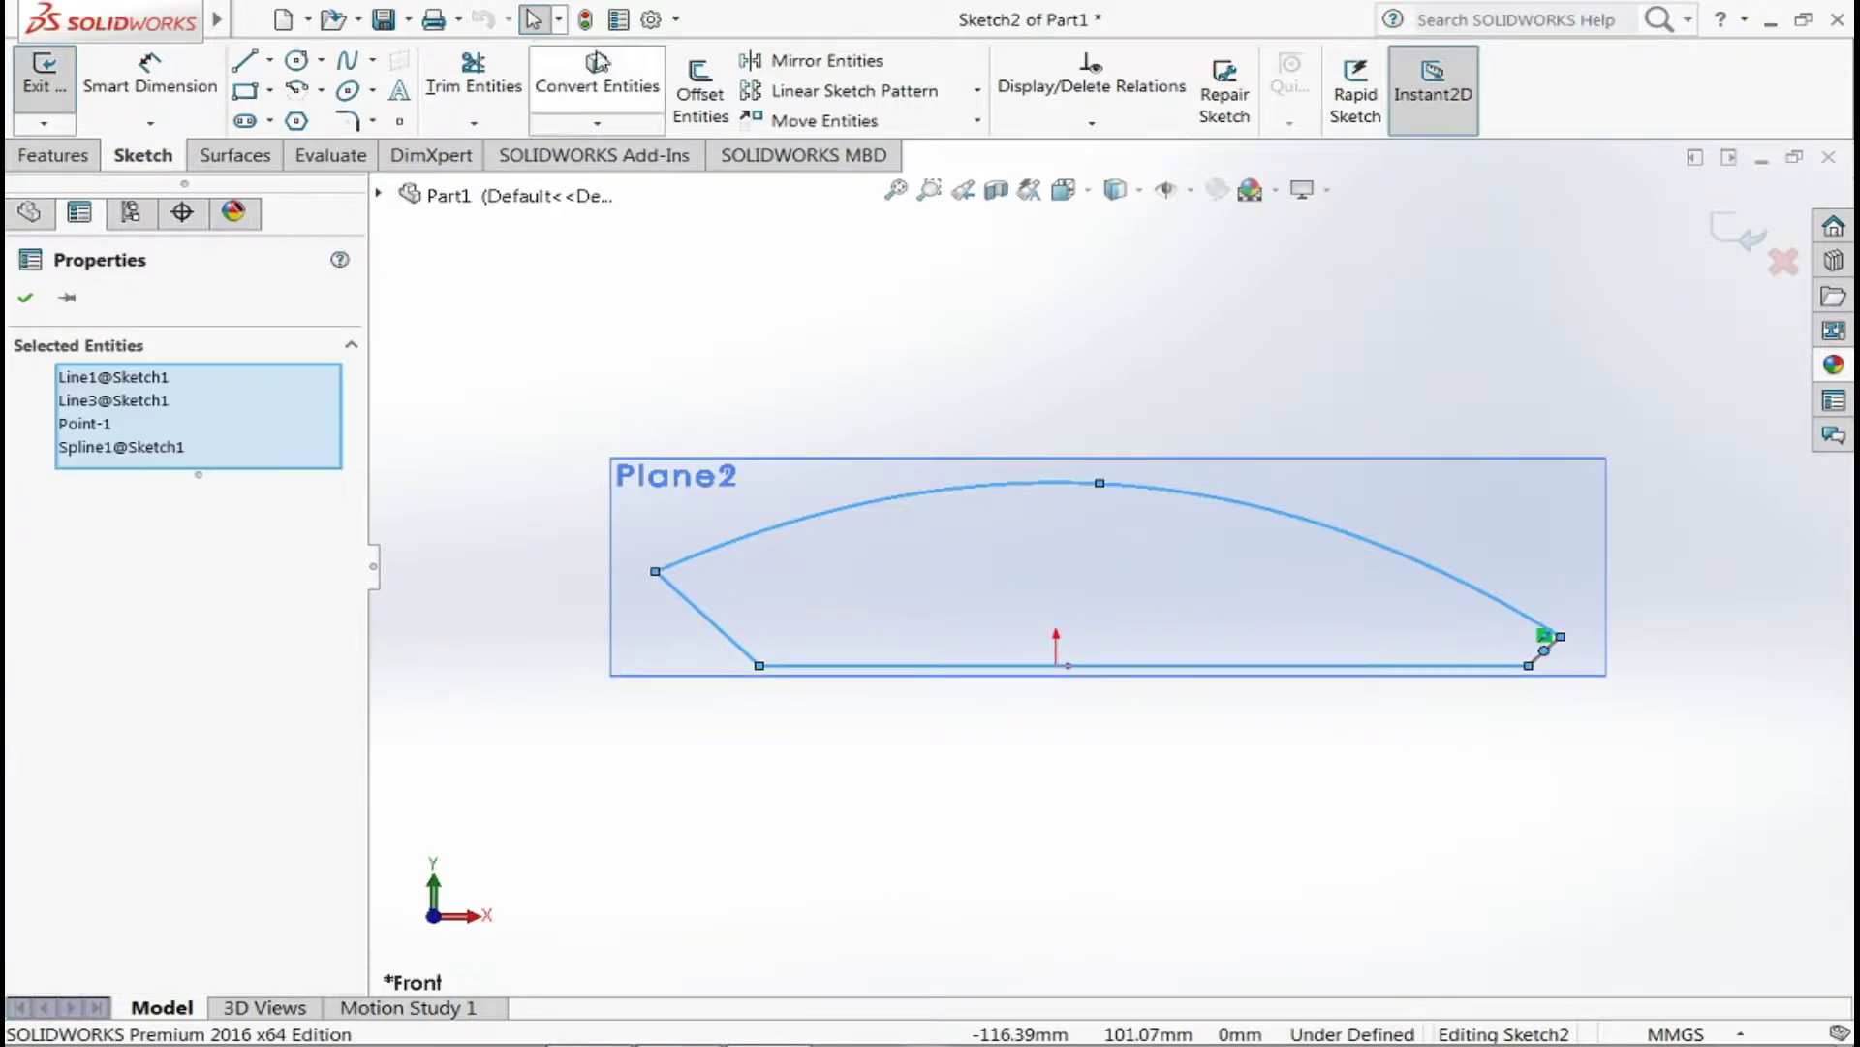
click(596, 102)
click(1136, 534)
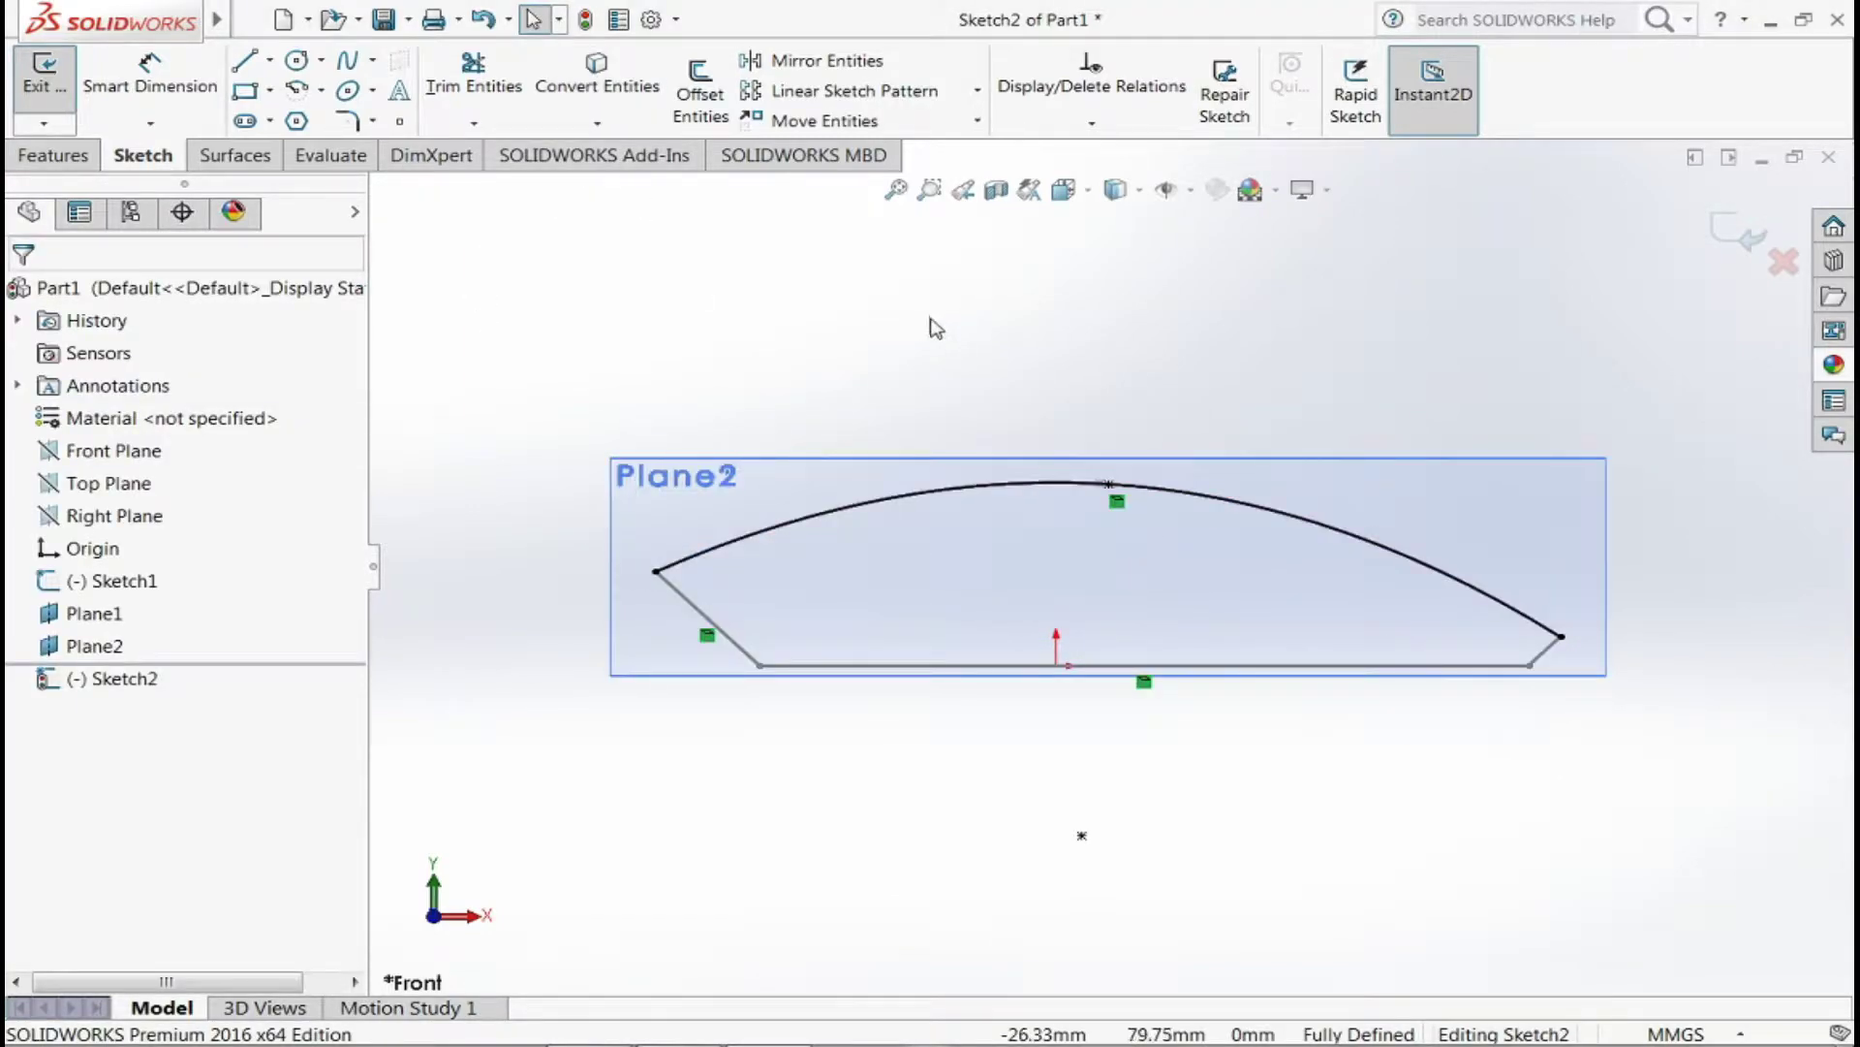
click(14, 87)
- Create Sketch3 on Plane2 by converting one short Sketch1 line
mouse_move(814, 332)
middle_down()
mouse_move(963, 412)
mouse_move(1745, 613)
mouse_move(1727, 664)
mouse_move(1217, 747)
middle_up()
click(1213, 734)
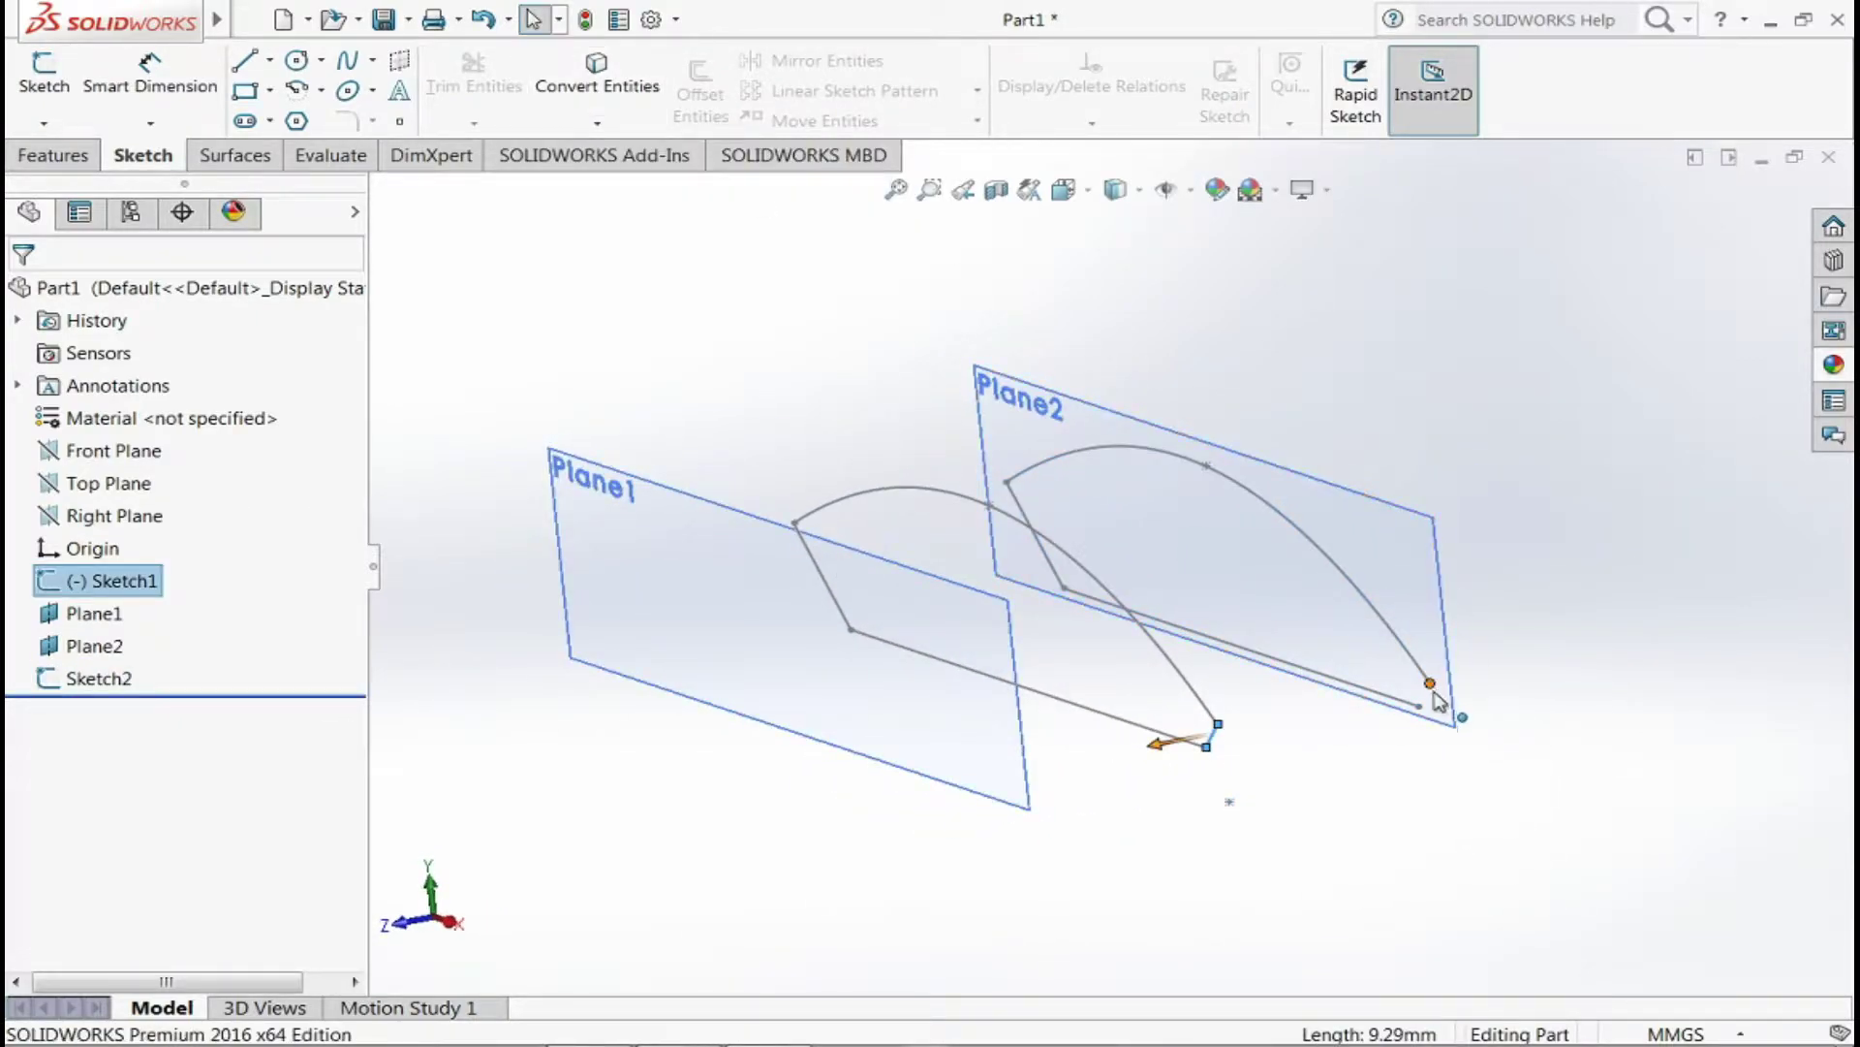
click(1318, 528)
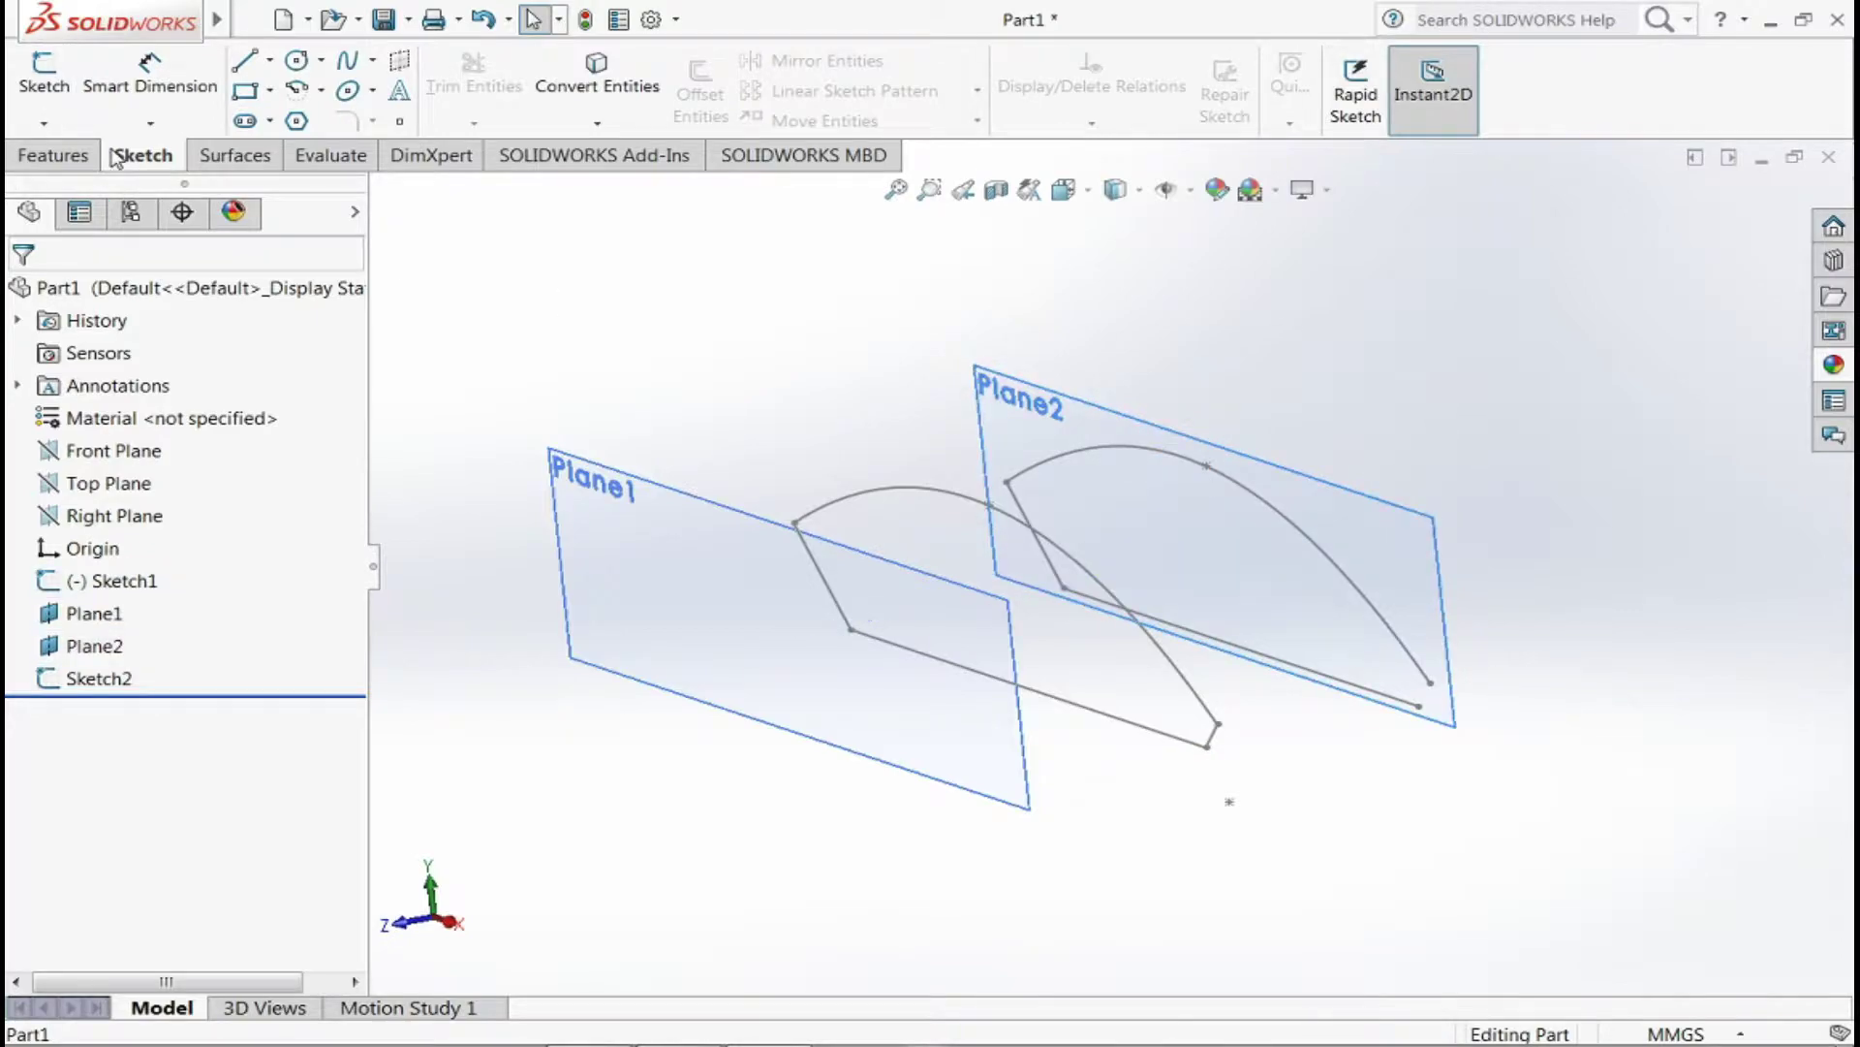
click(43, 72)
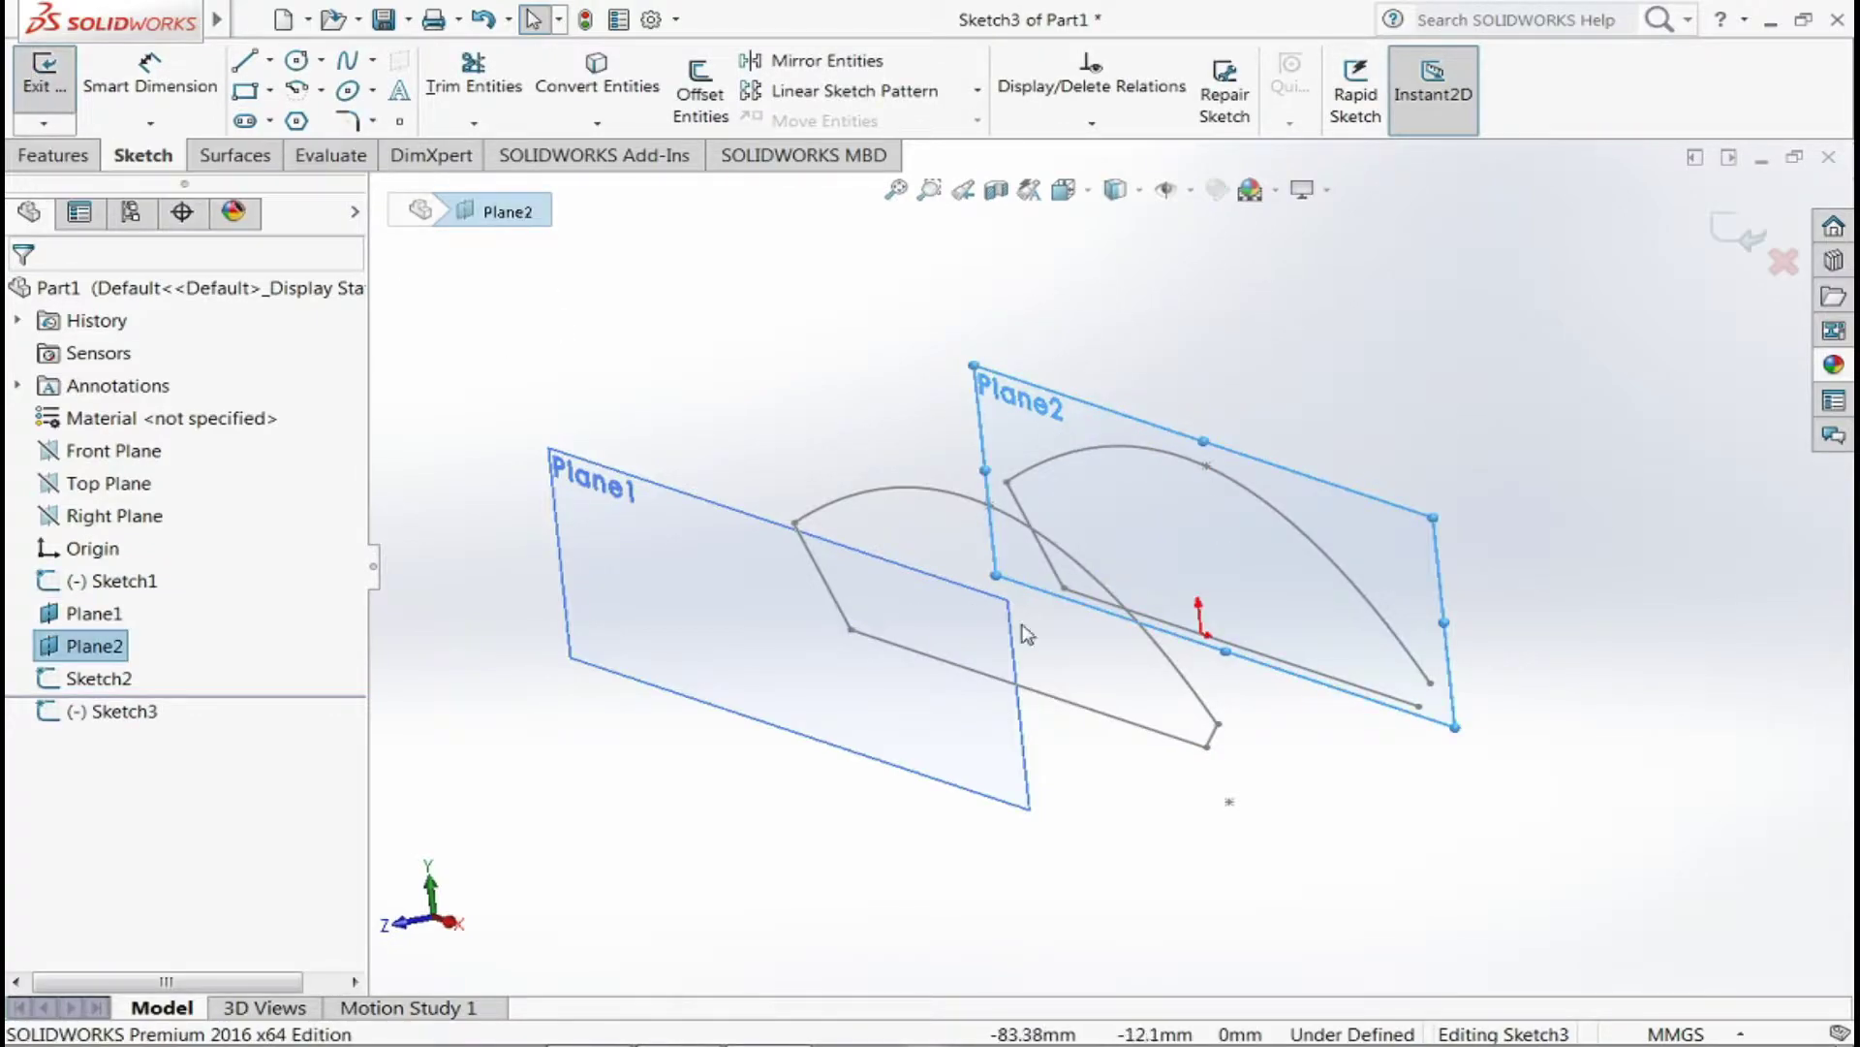
click(1213, 738)
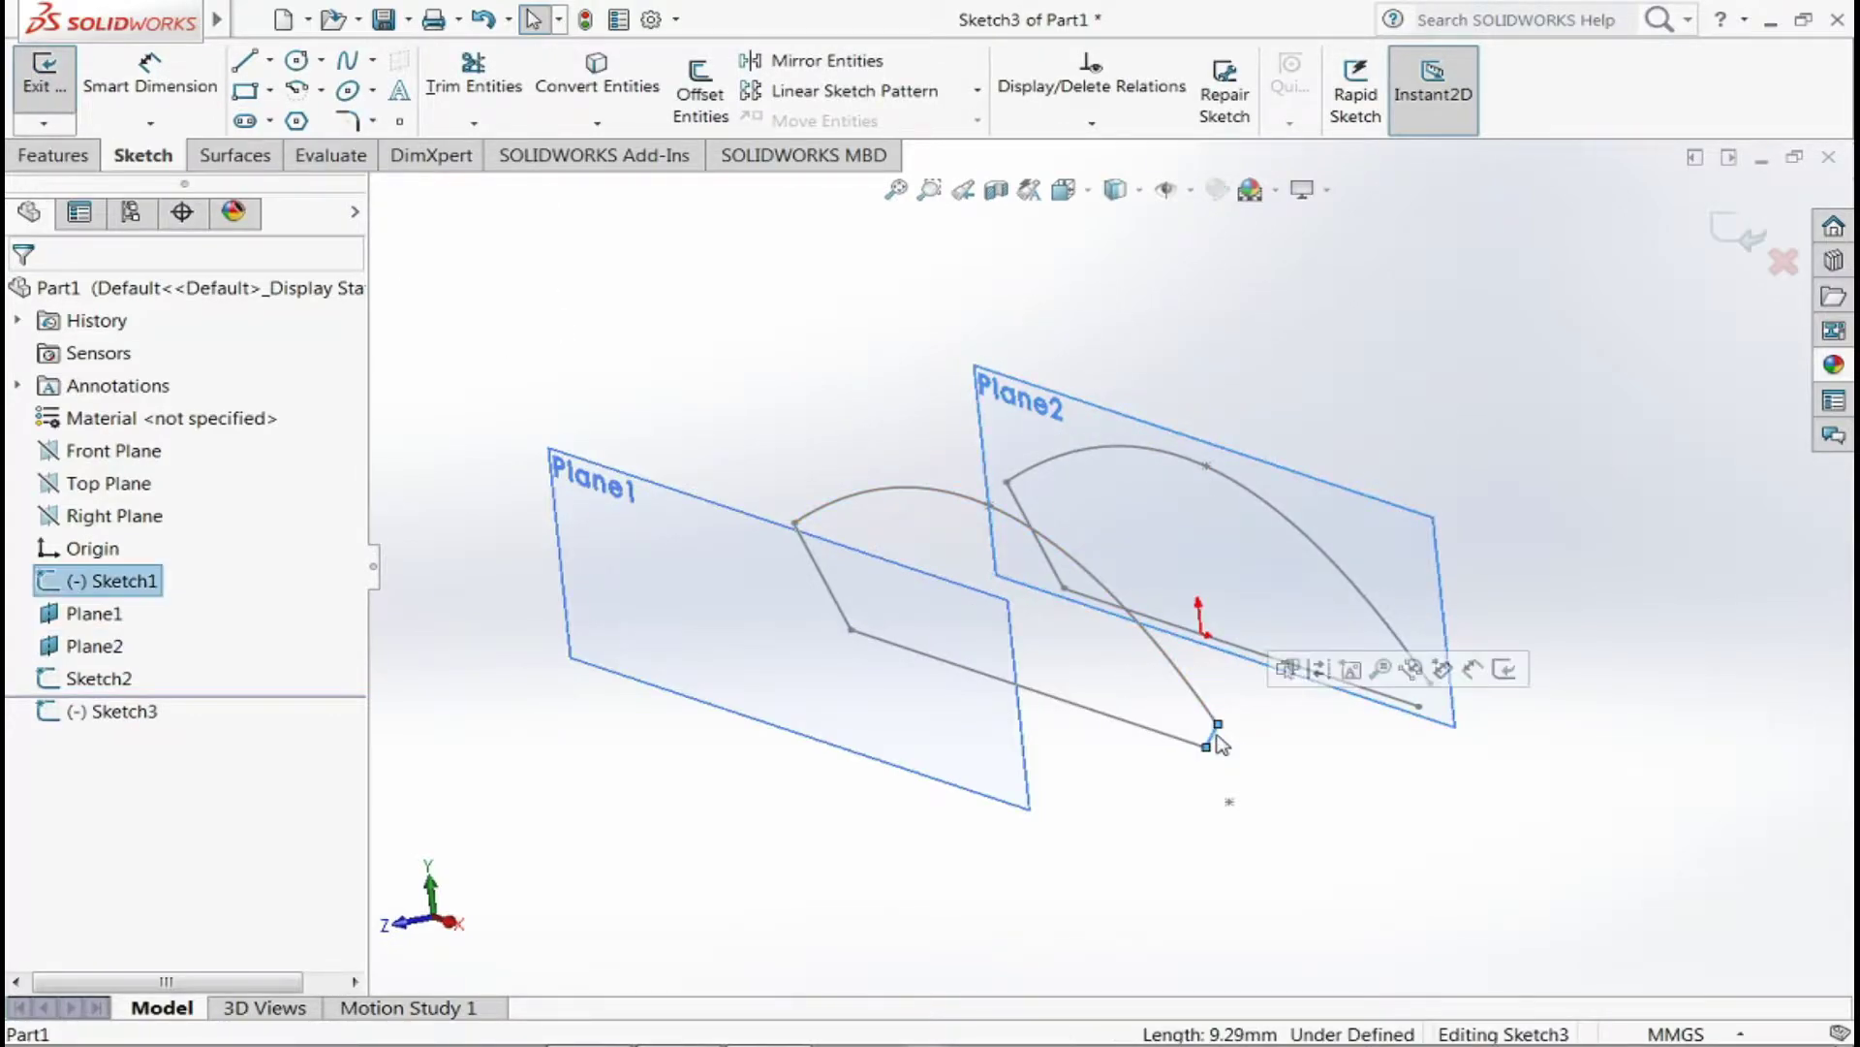
click(597, 85)
click(1742, 236)
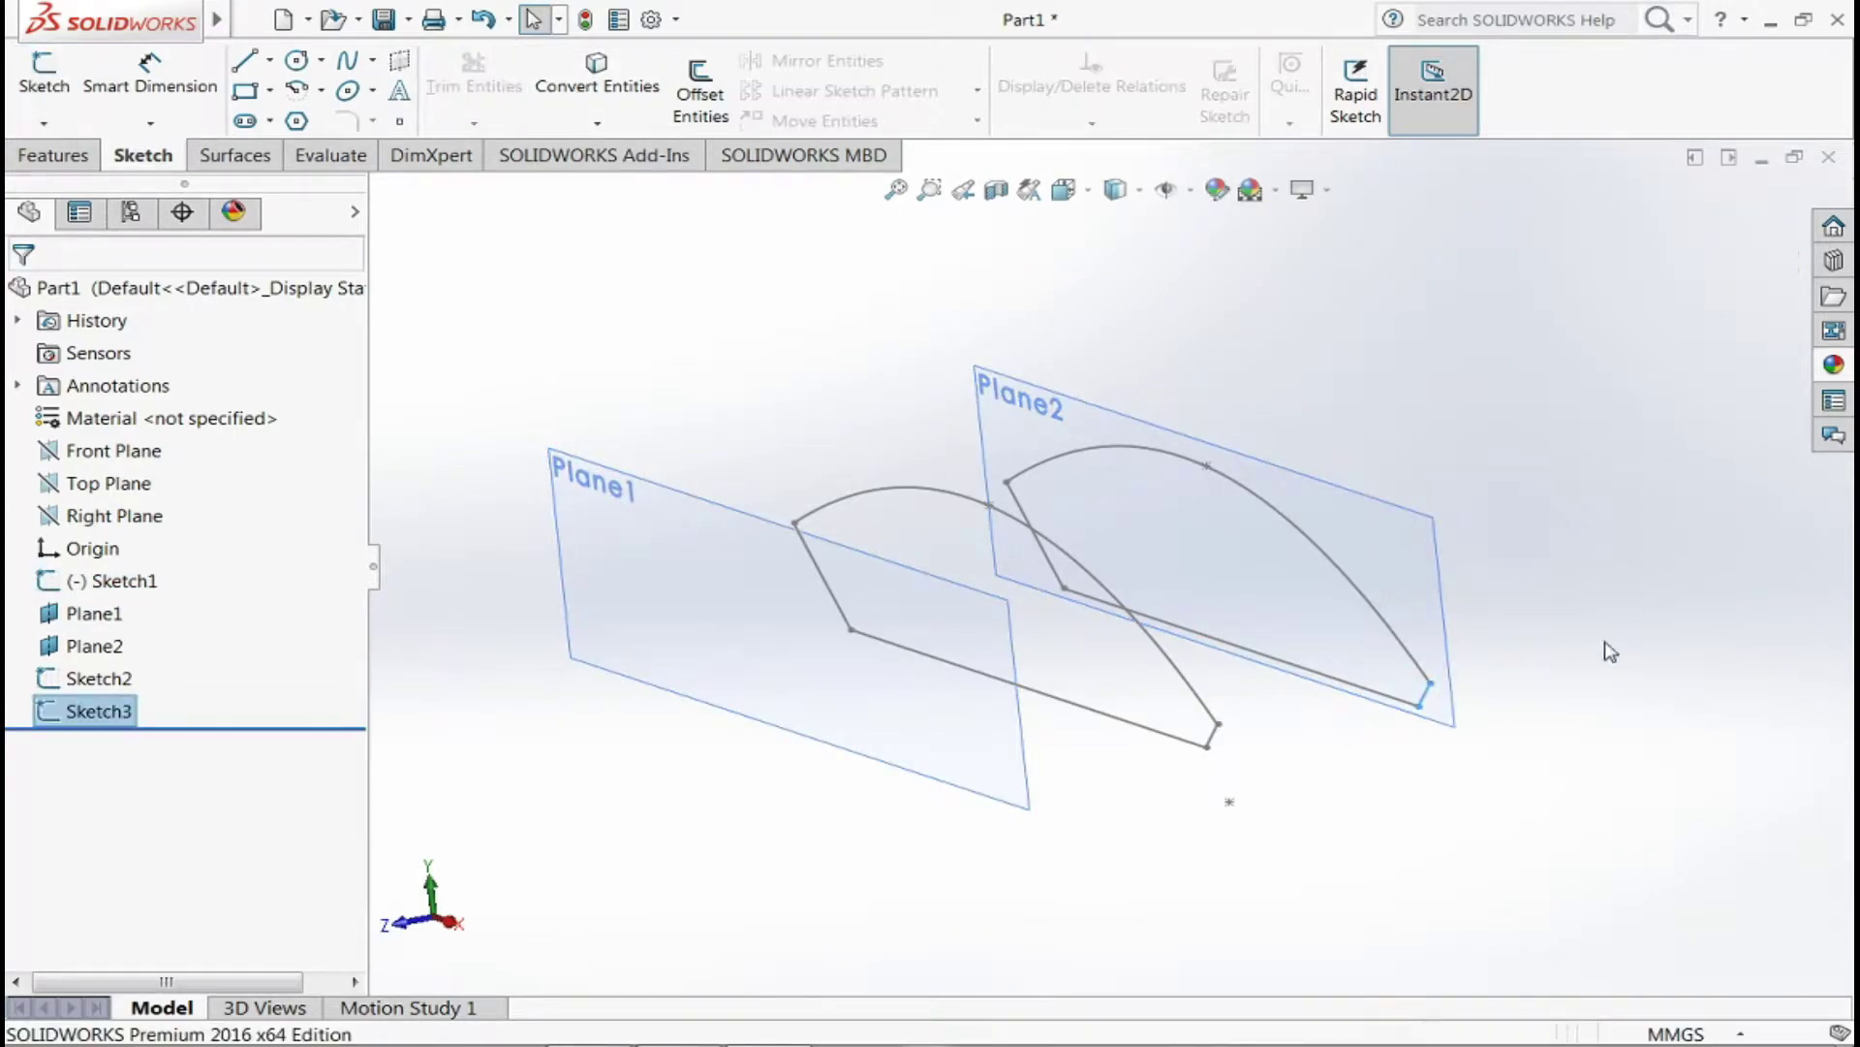
- Select Plane1, open Sketch1 to inspect its bottom line, then exit it
middle_drag(1607, 648, 1557, 776)
click(760, 707)
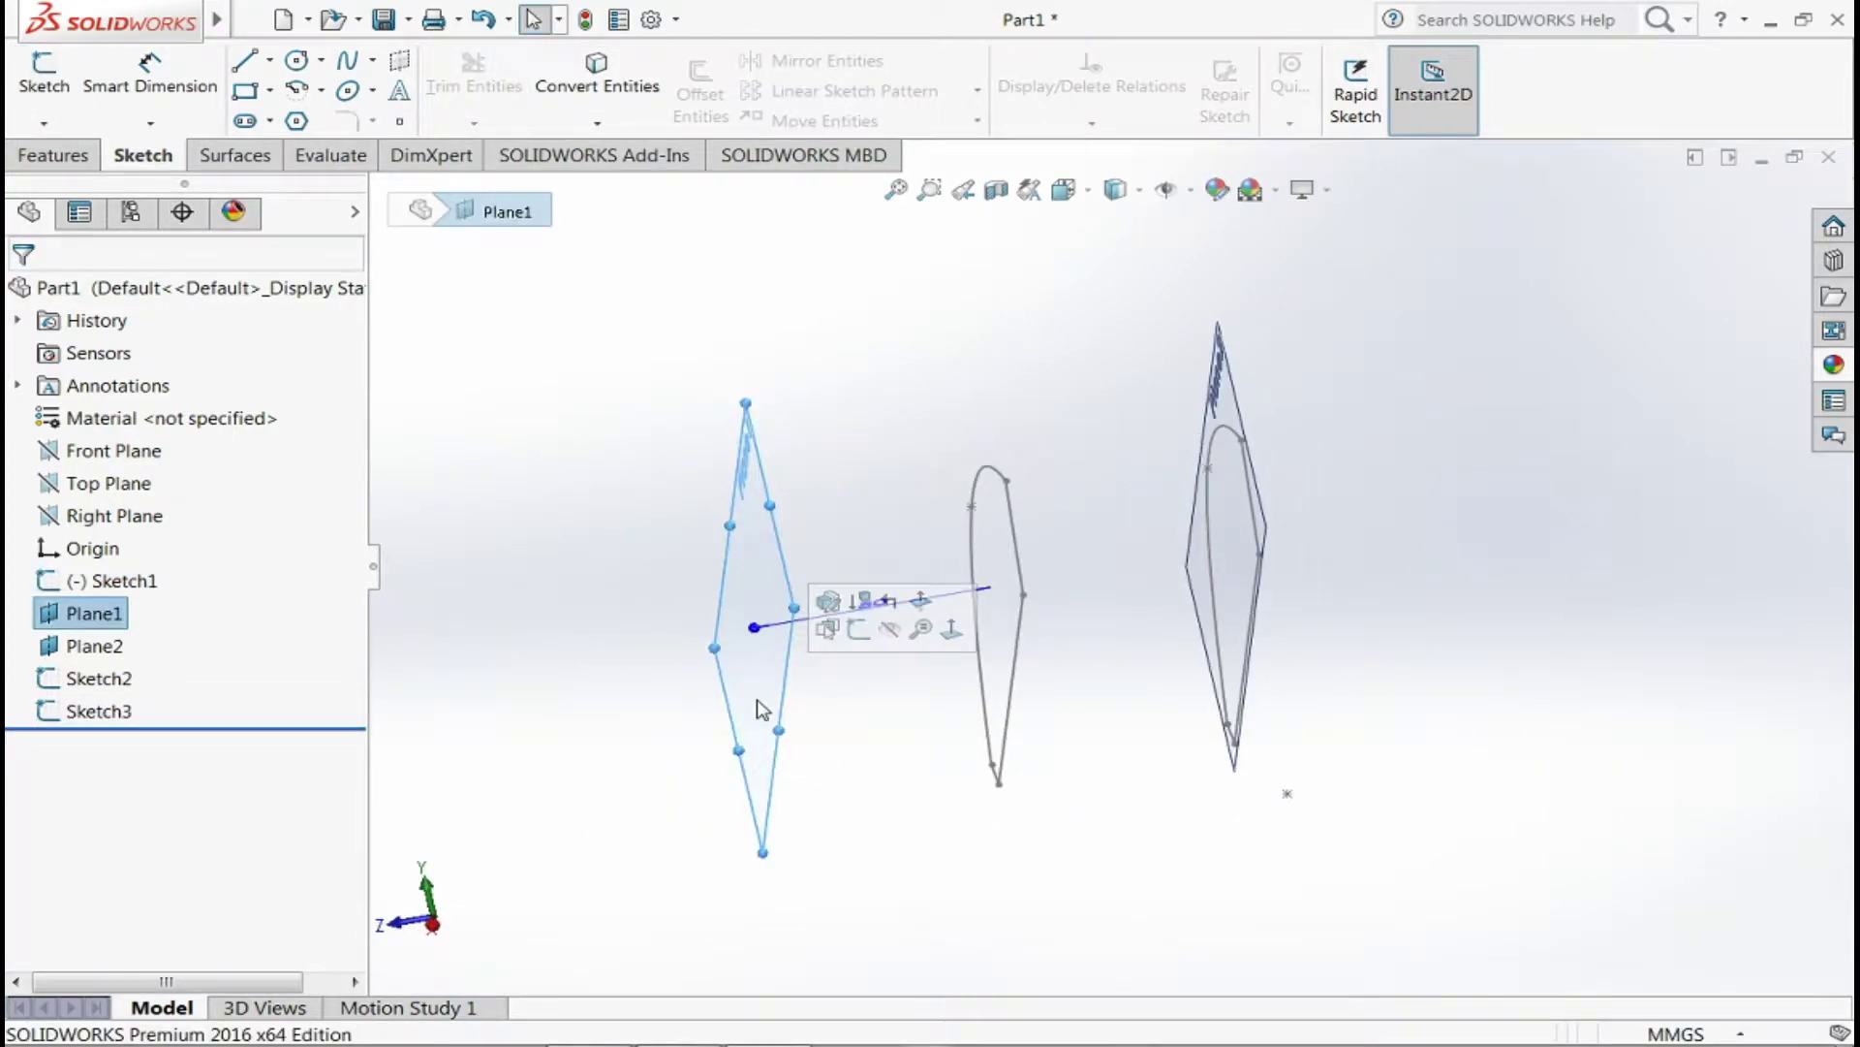
click(1064, 189)
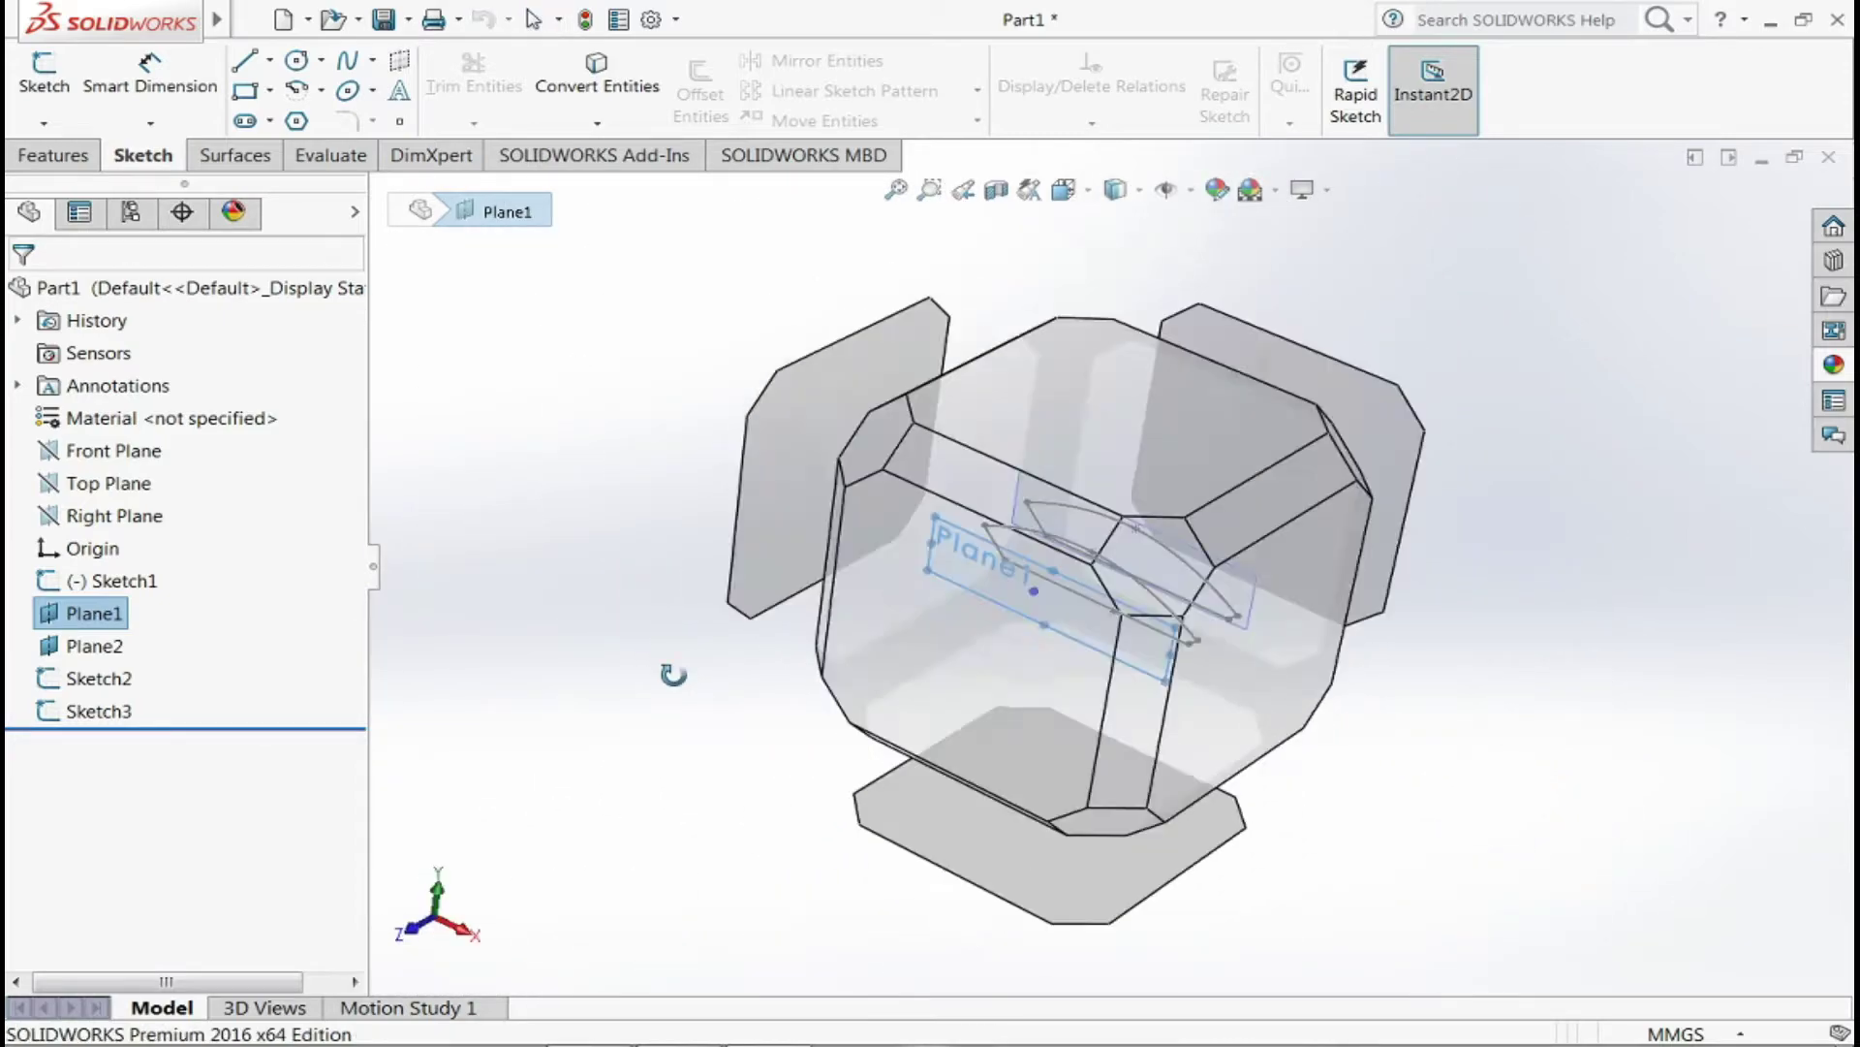
click(1137, 693)
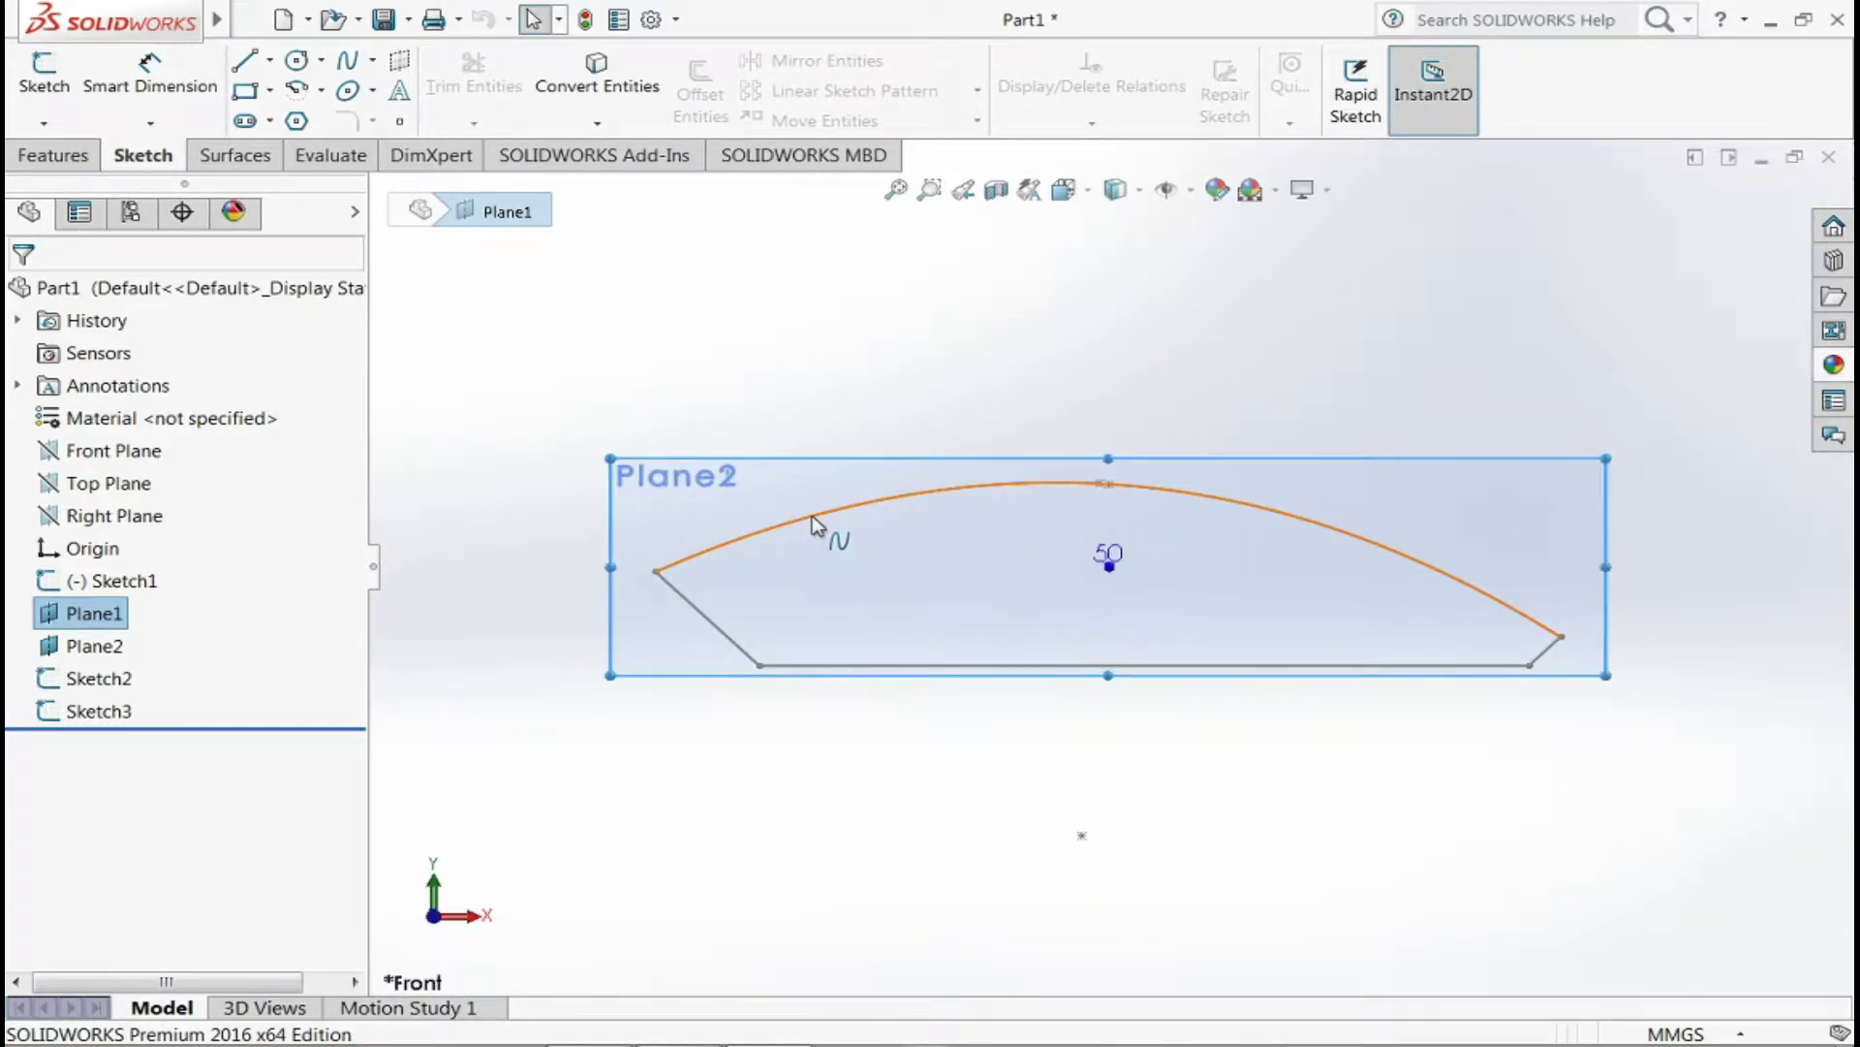
double_click(817, 526)
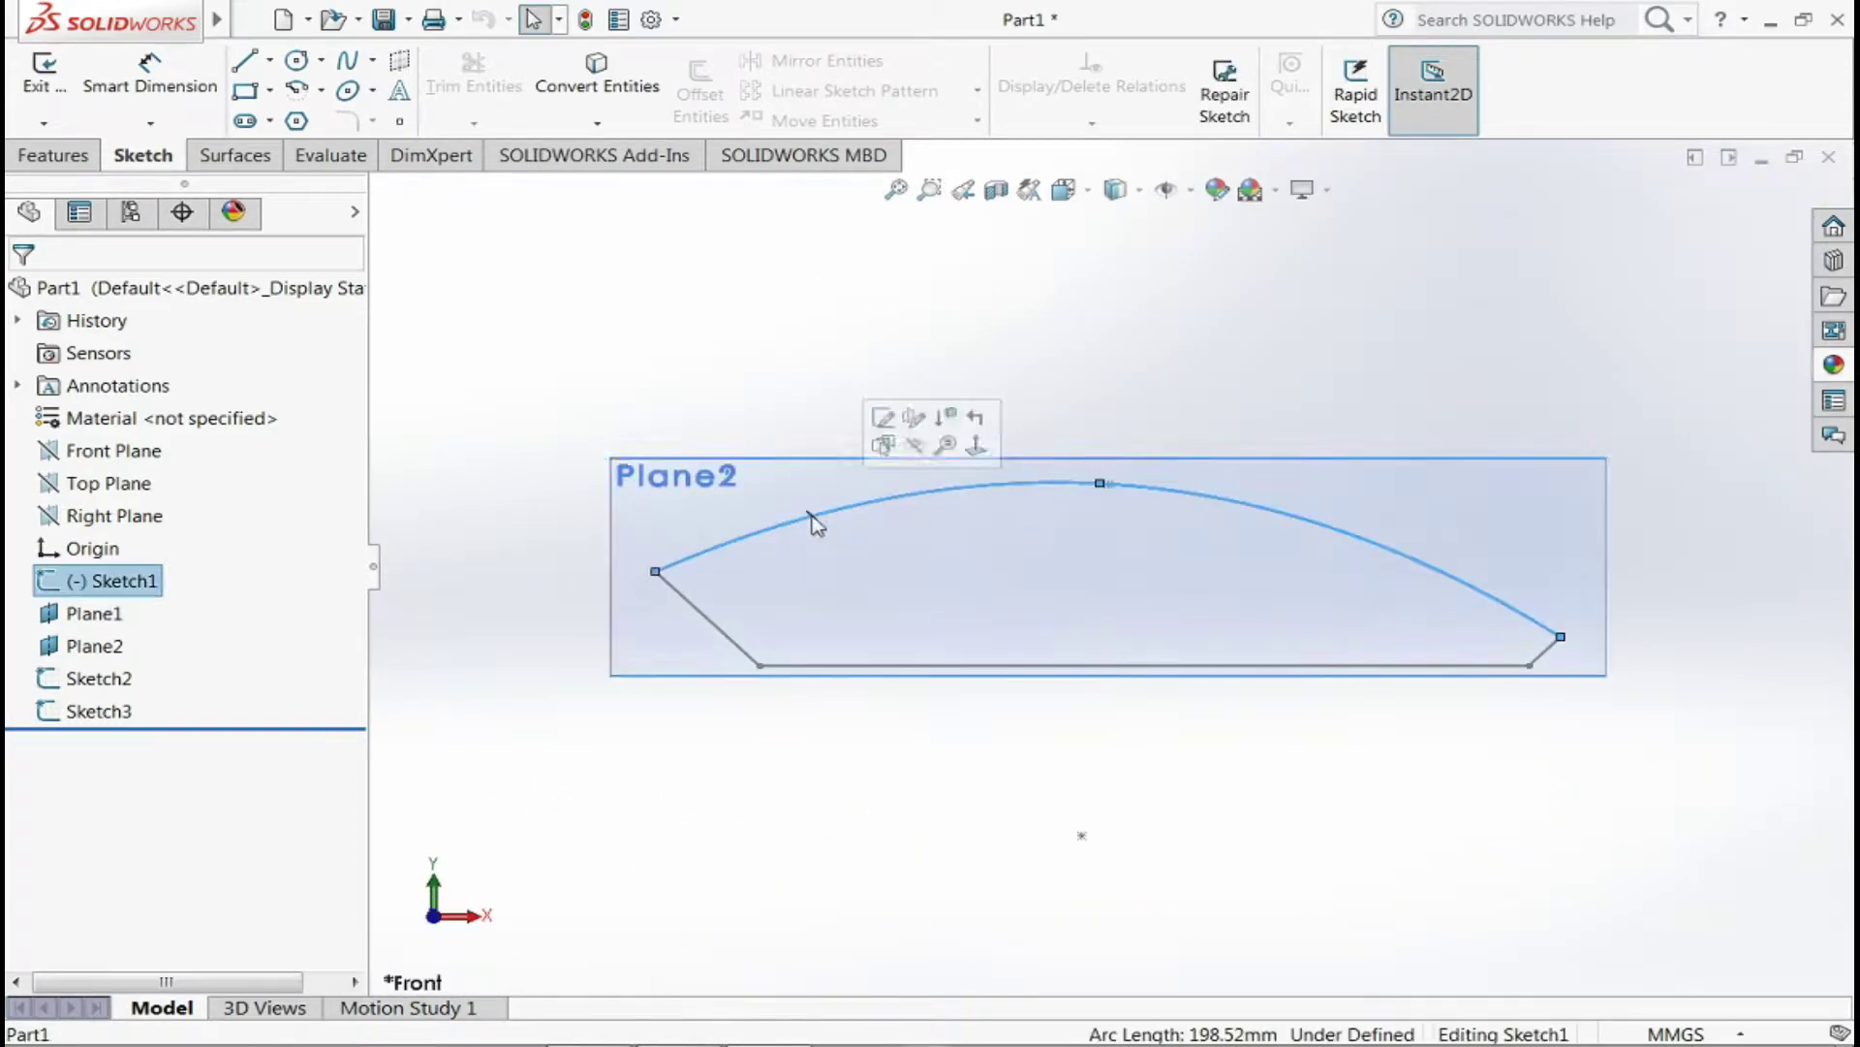
click(969, 665)
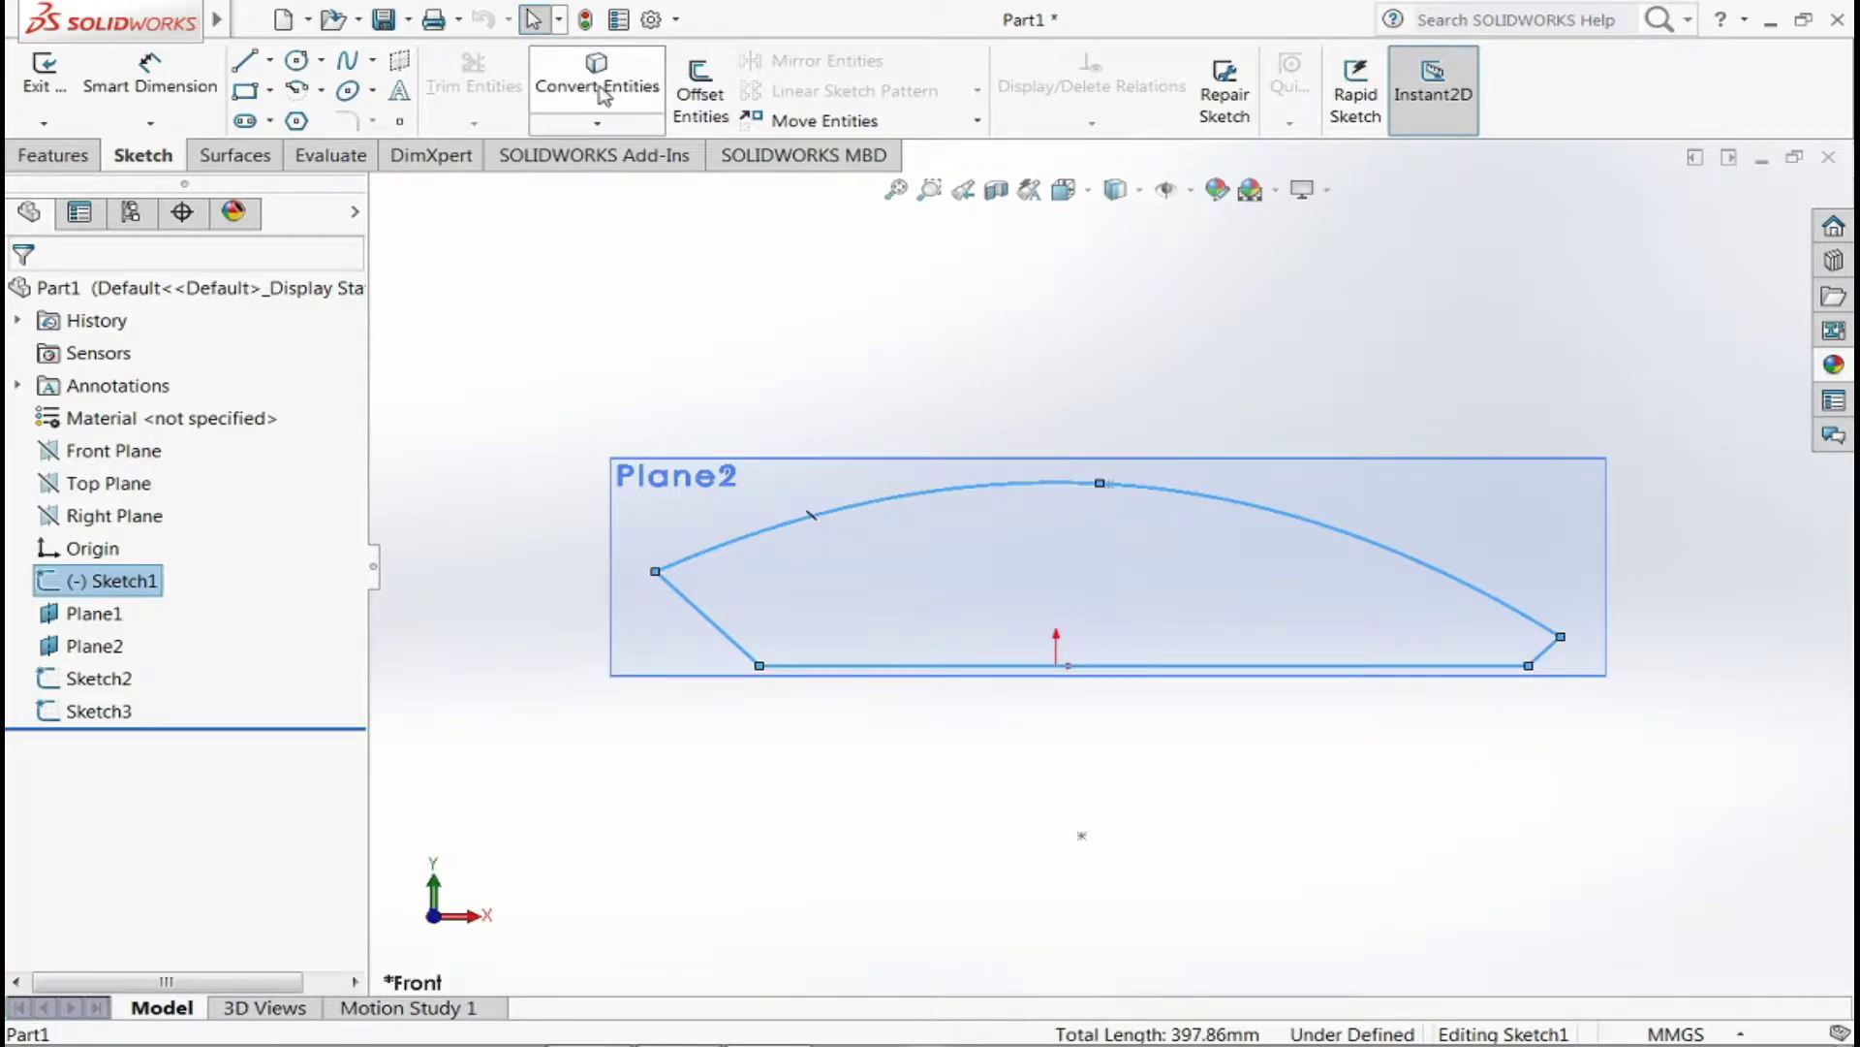
middle_drag(1357, 351, 1153, 392)
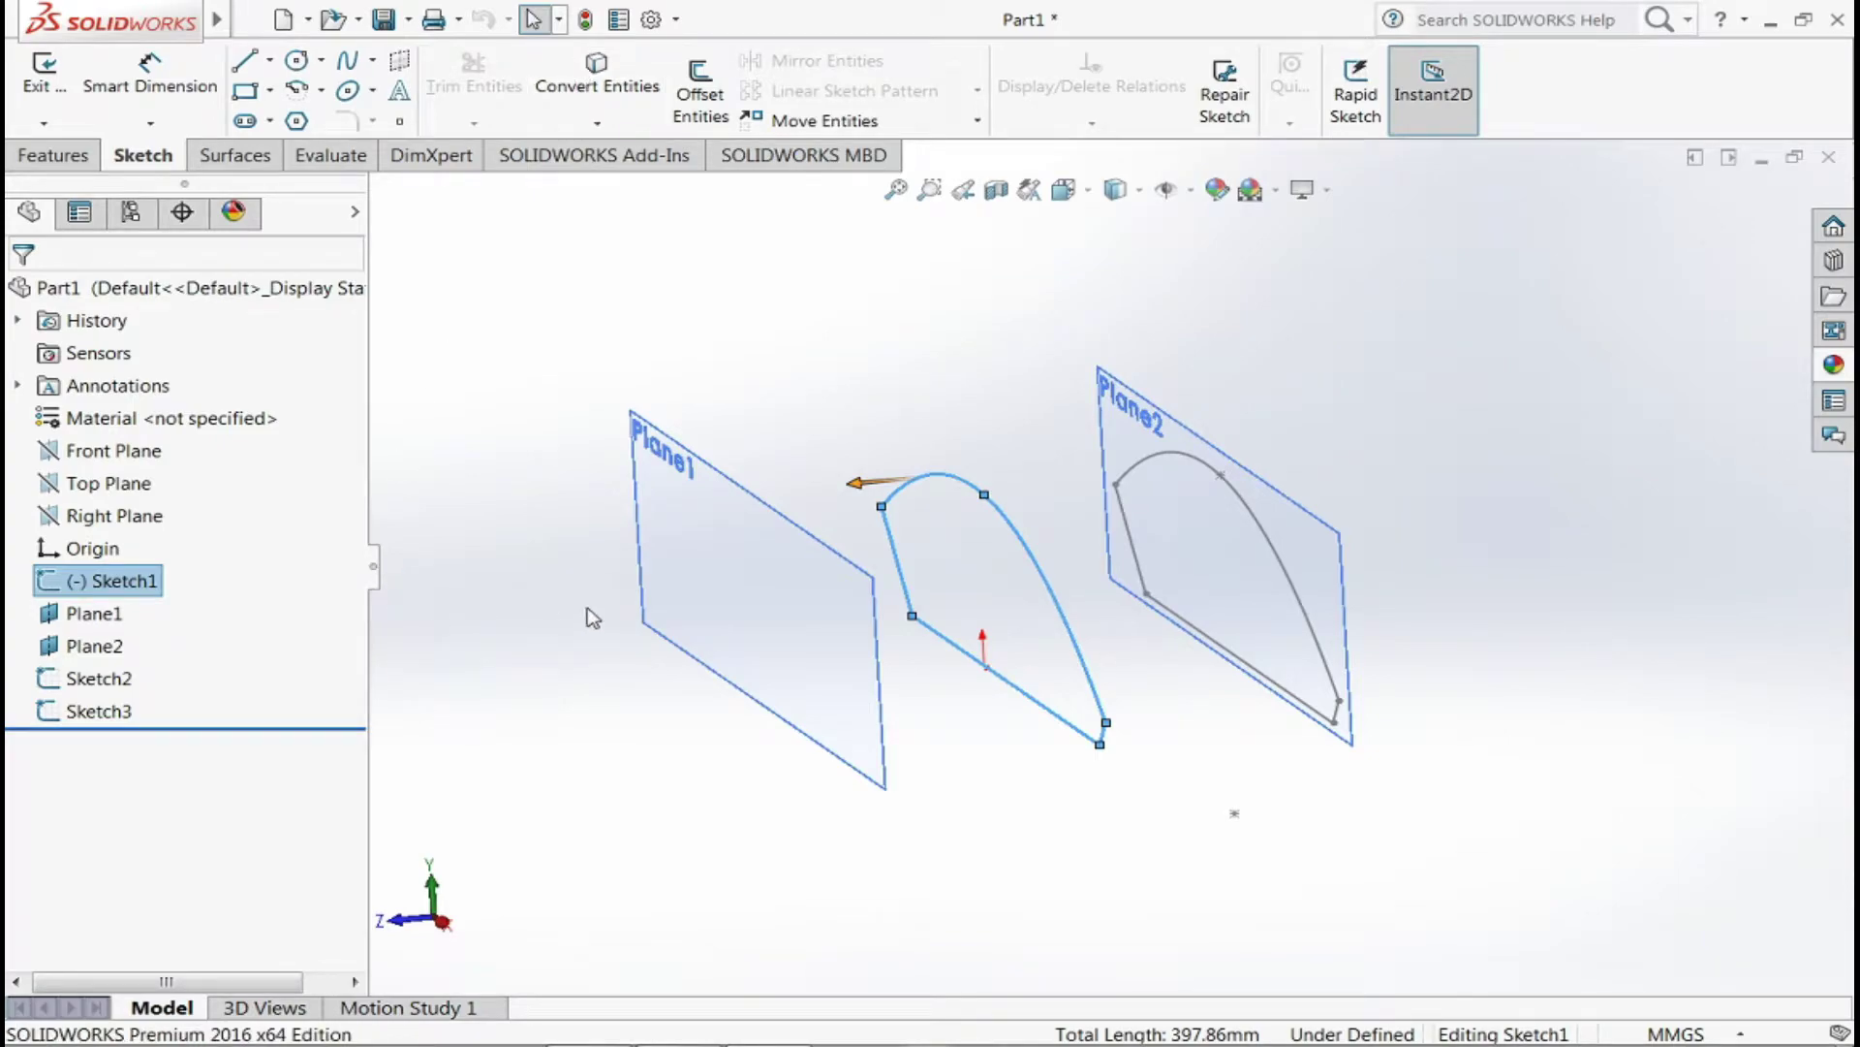
click(44, 77)
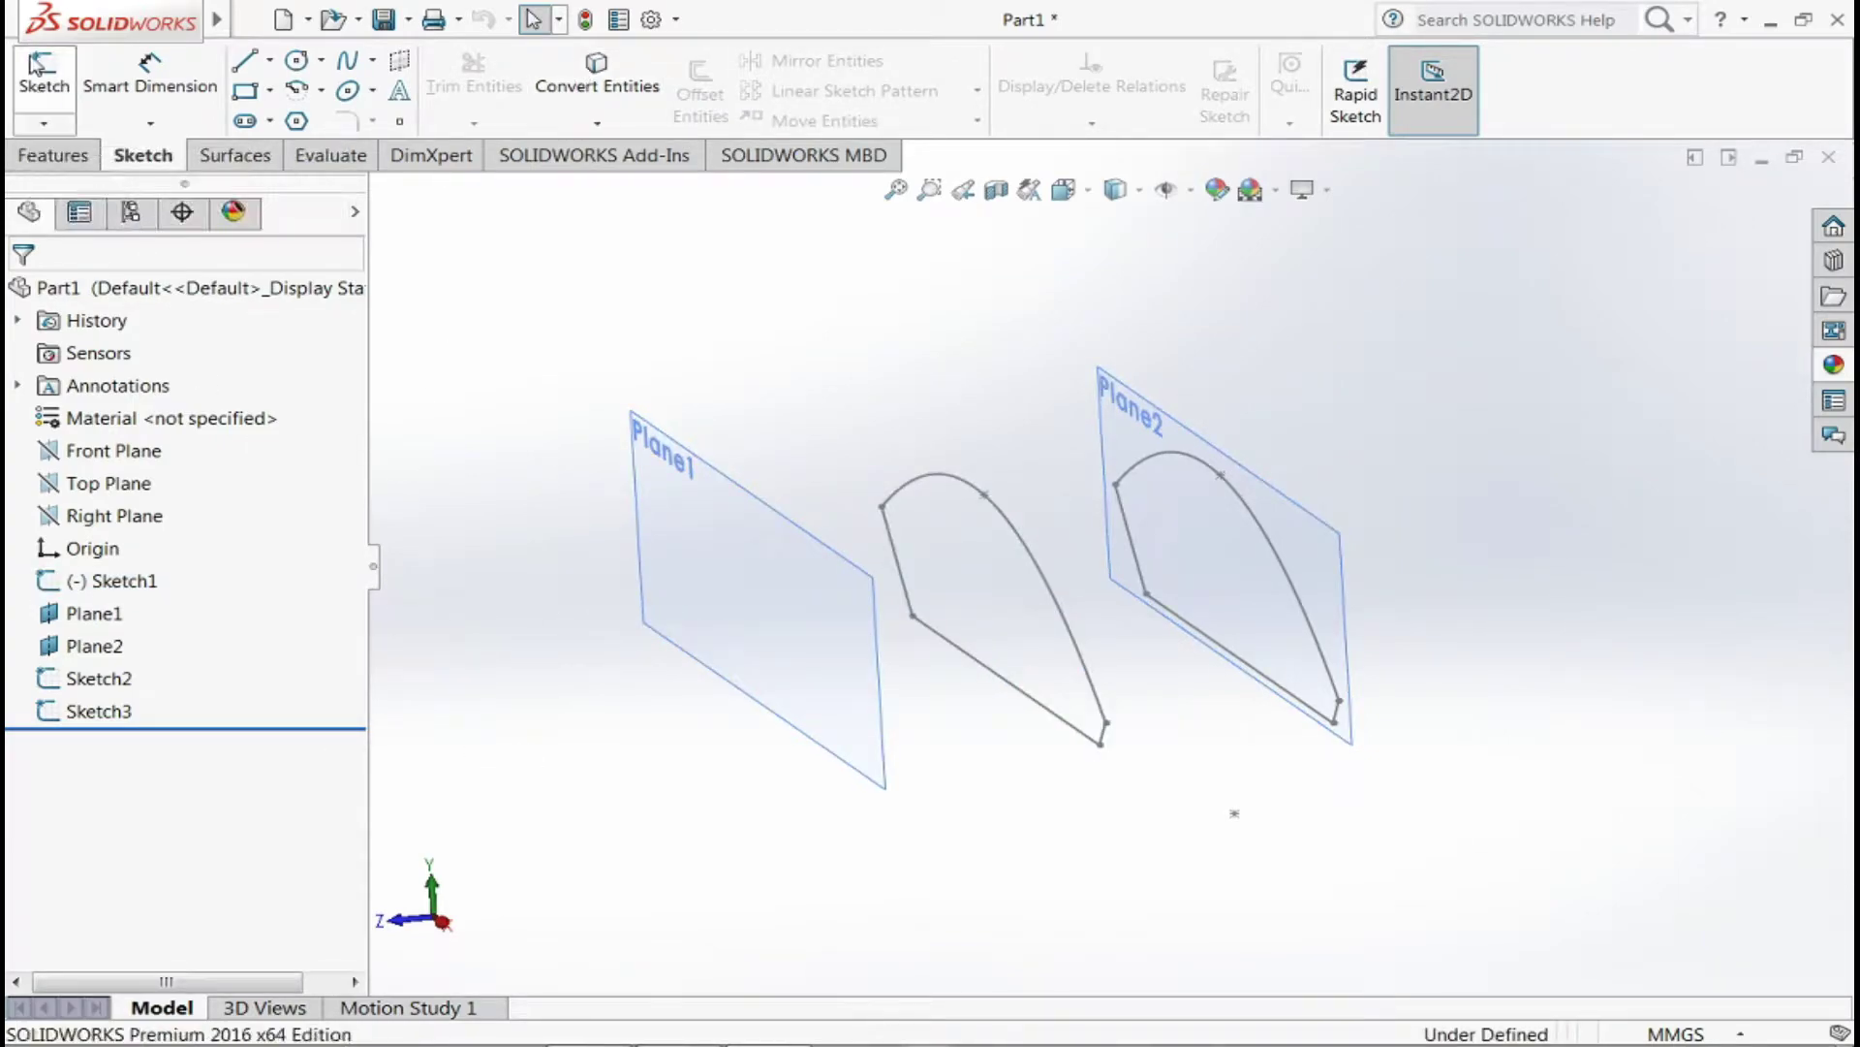
click(44, 78)
- On Plane1, convert Sketch1's spline and three lines into Sketch4 and close it
click(702, 586)
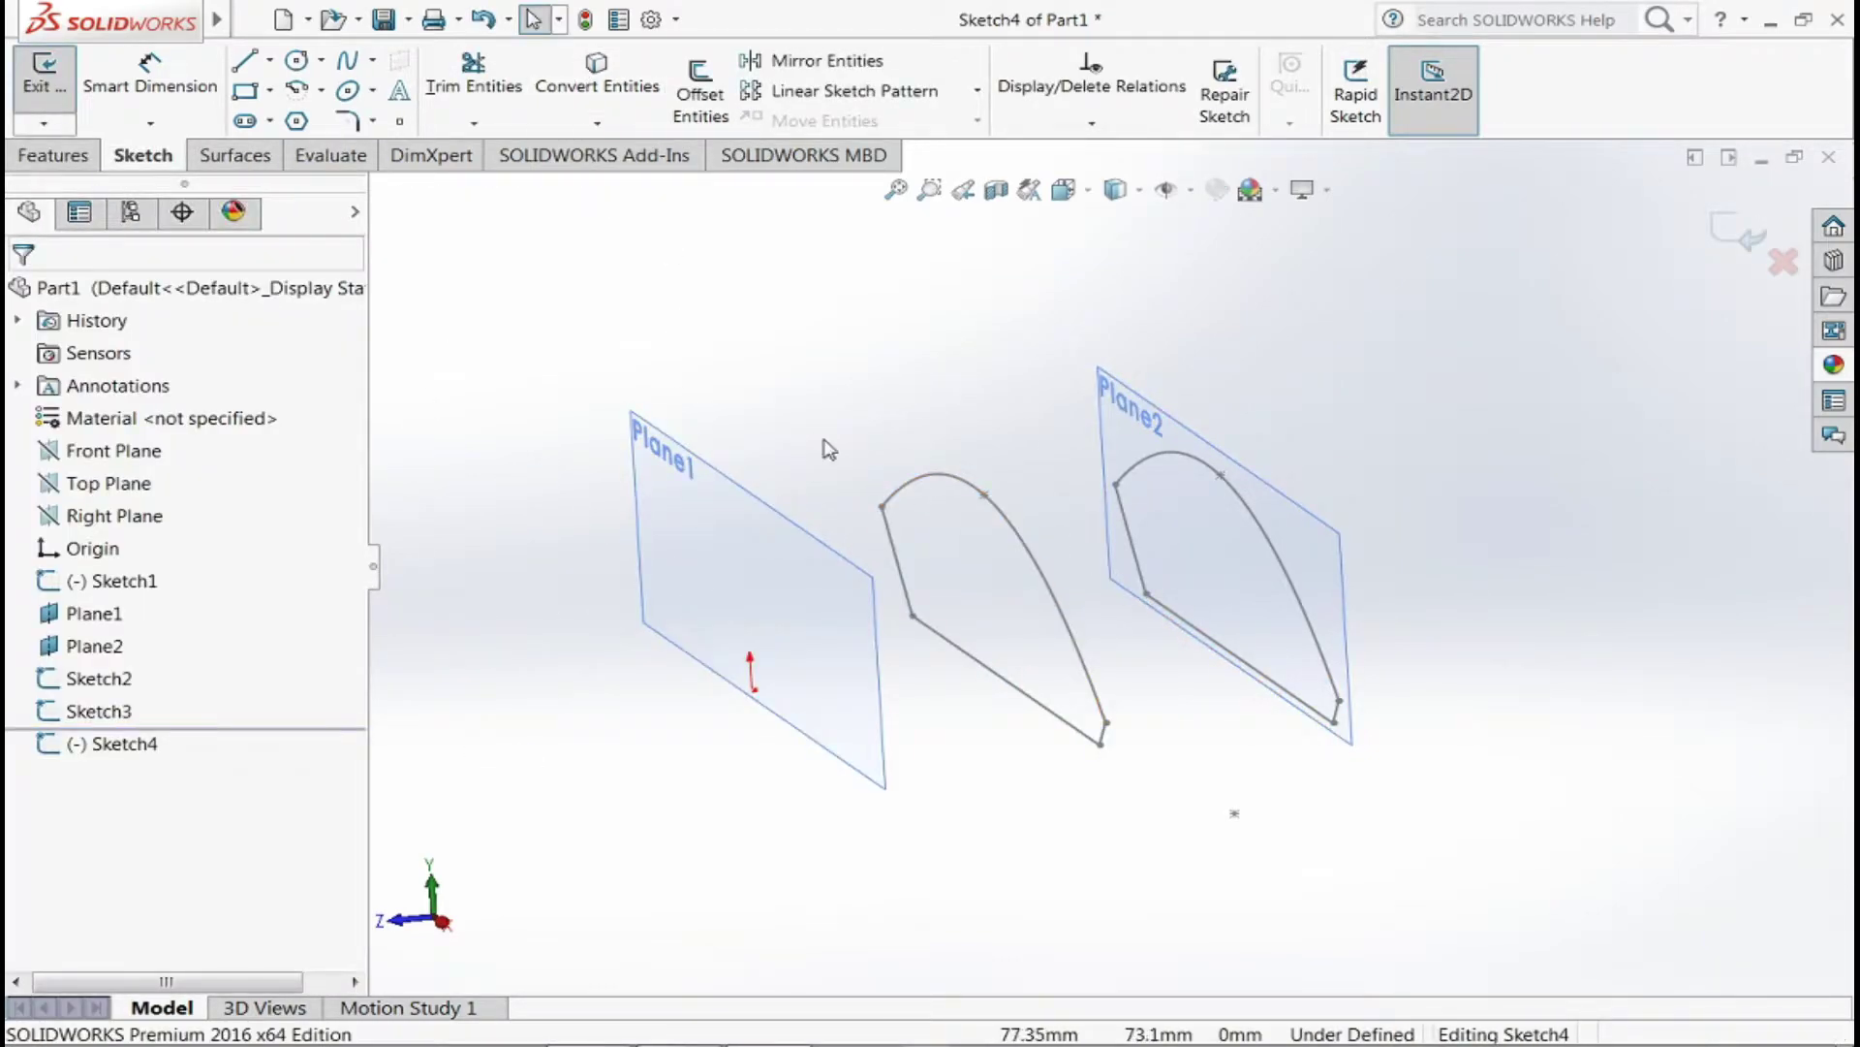
click(612, 101)
click(968, 477)
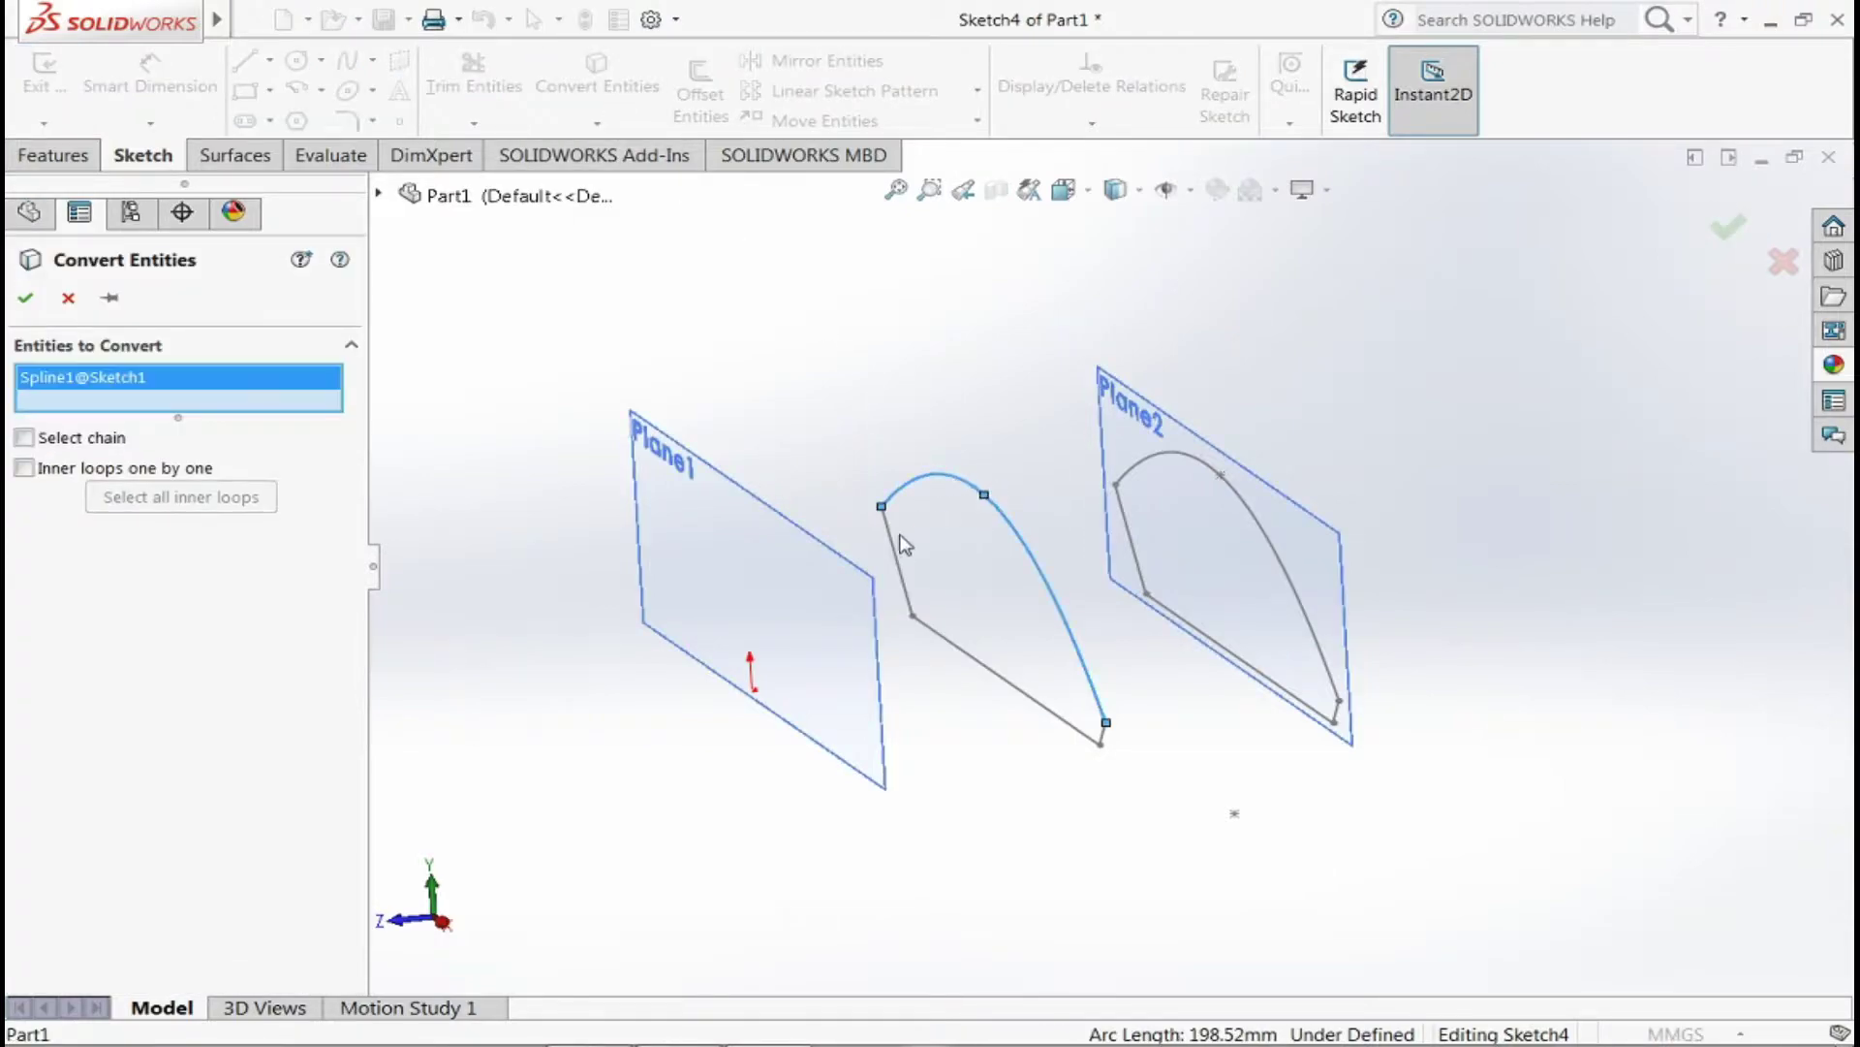
click(893, 556)
click(969, 654)
click(1104, 737)
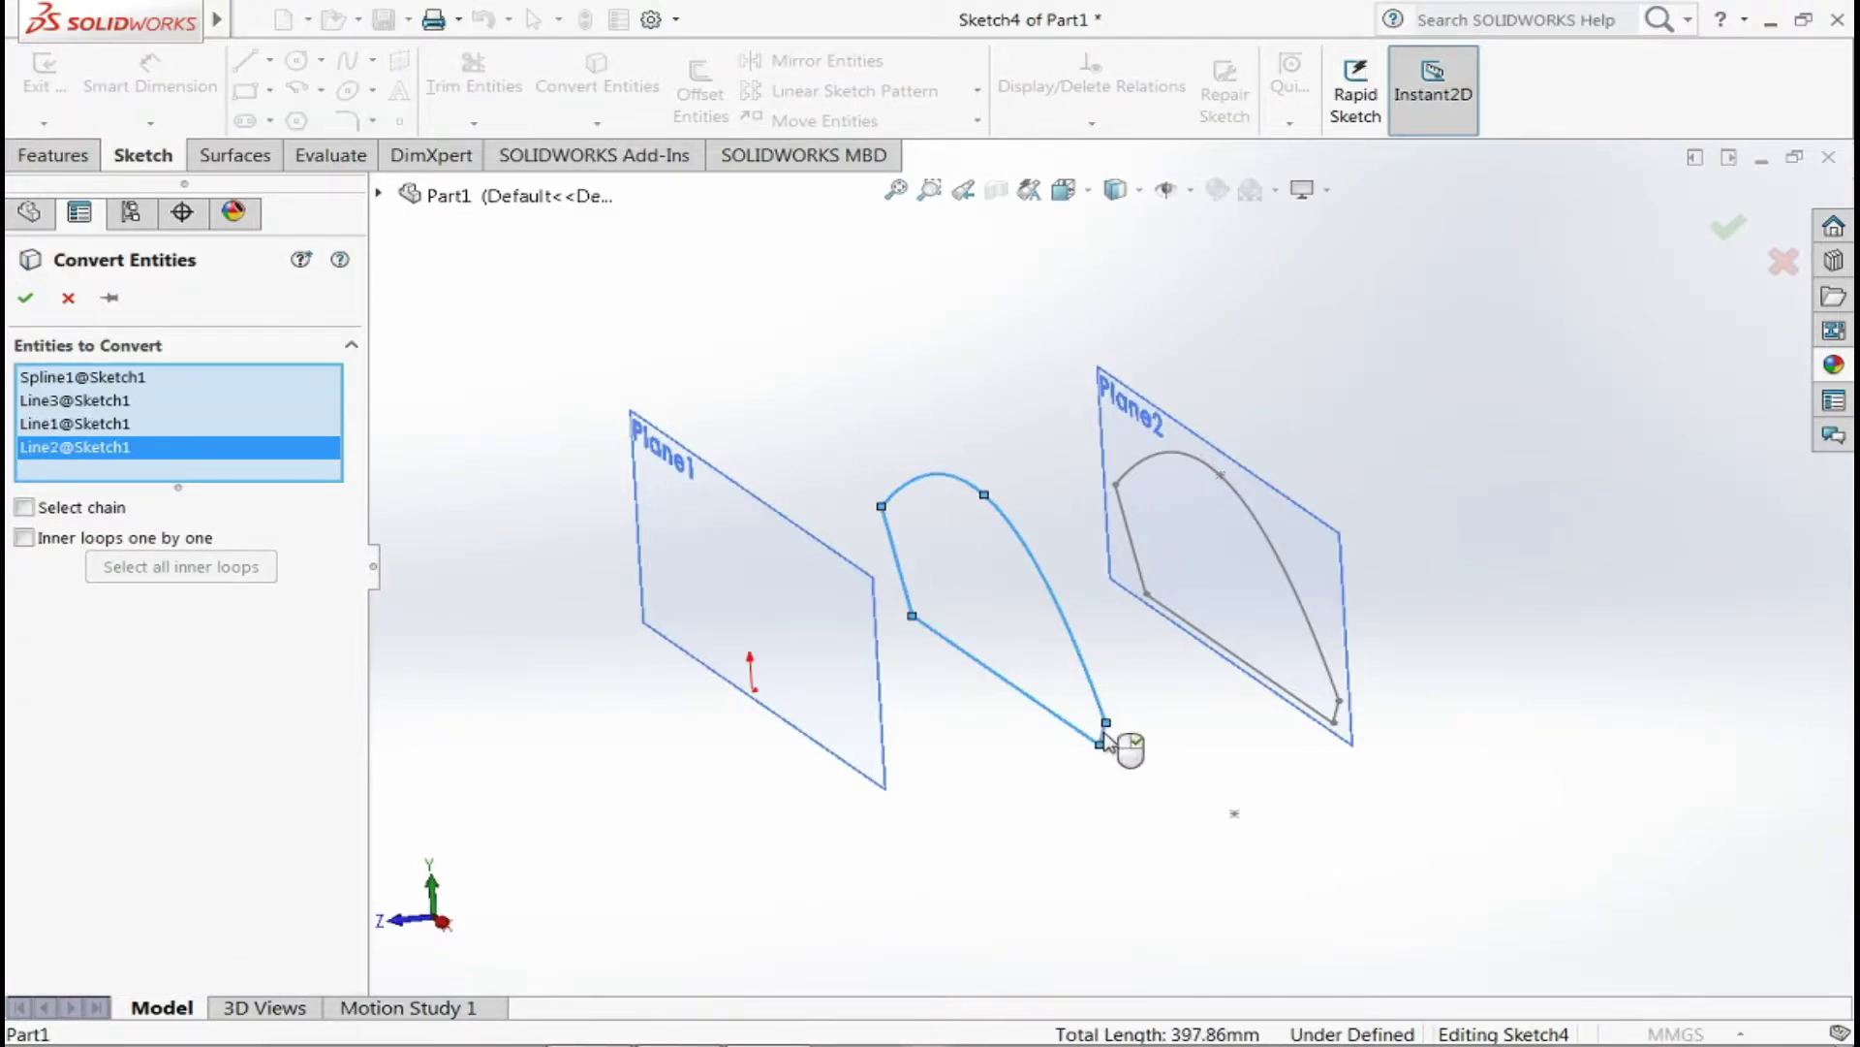
click(26, 298)
mouse_move(775, 862)
middle_down()
mouse_move(1347, 848)
mouse_move(1267, 831)
mouse_move(1323, 801)
mouse_move(831, 592)
middle_up()
click(1744, 254)
- Reopen Sketch4 for editing and view it face-on
double_click(833, 593)
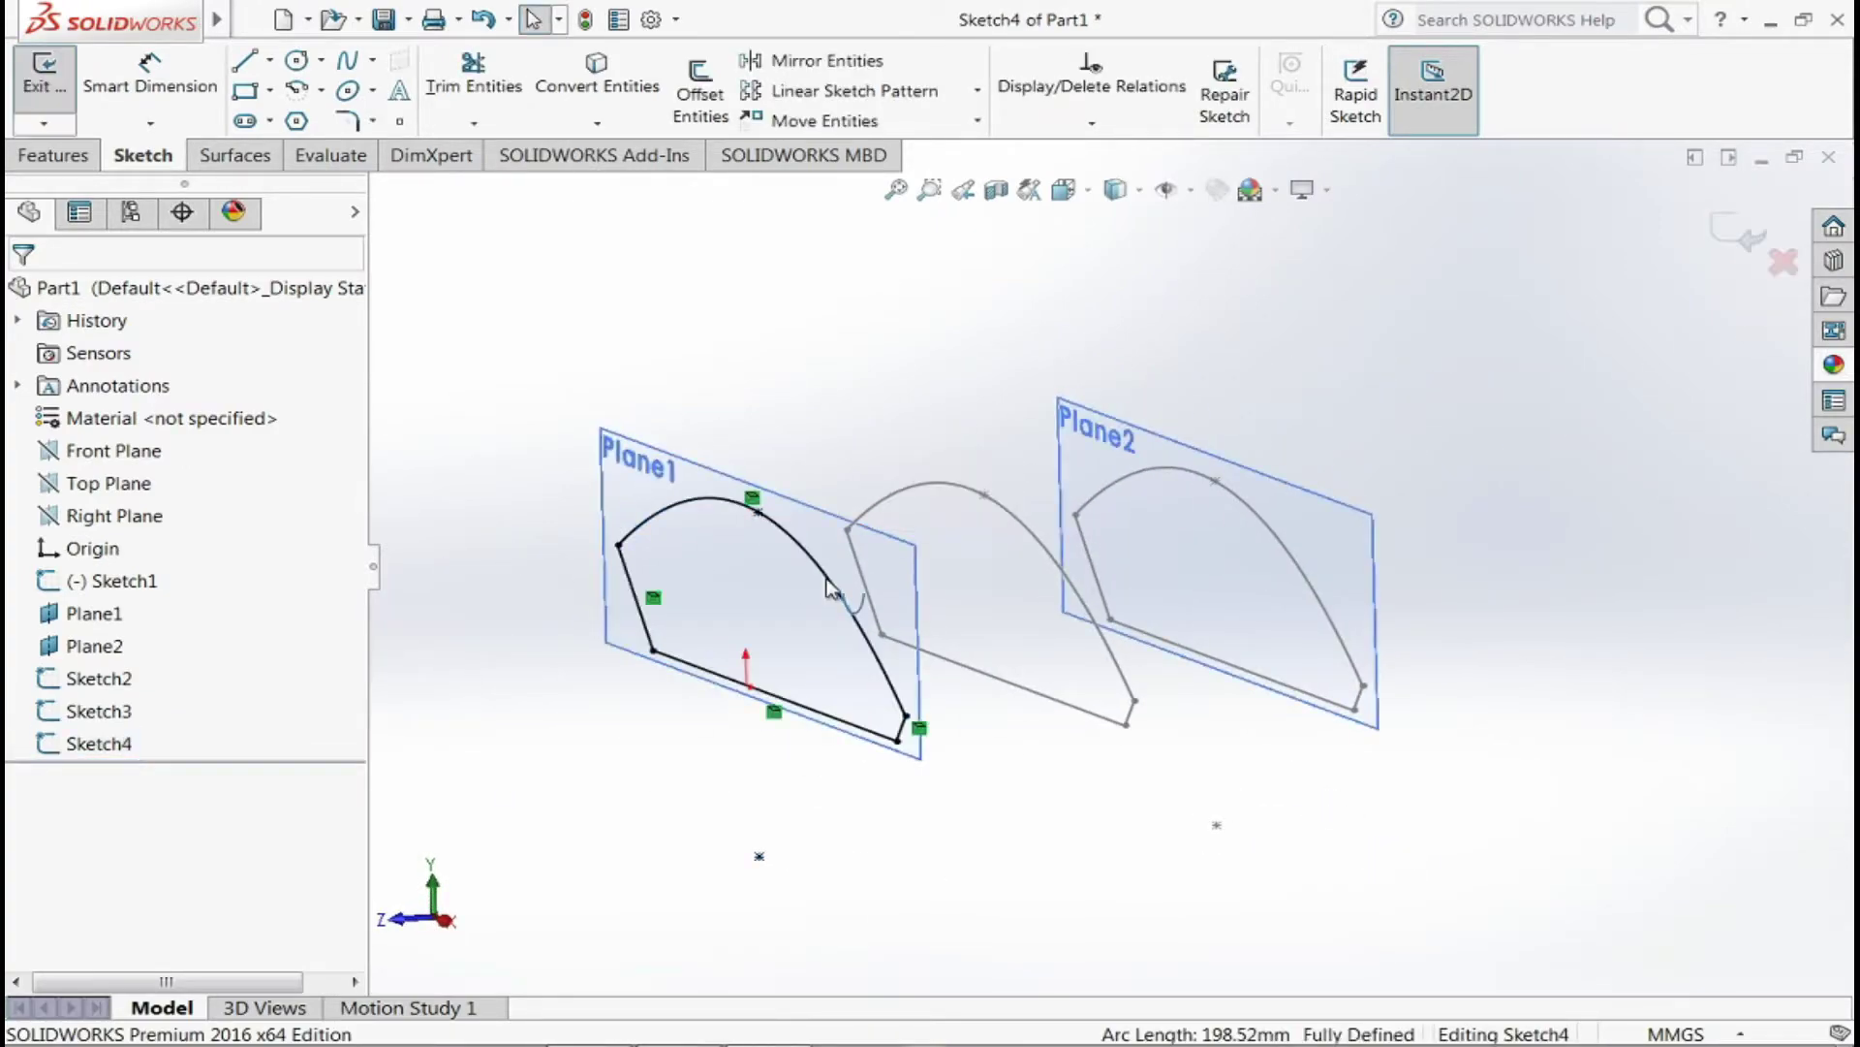
click(1065, 190)
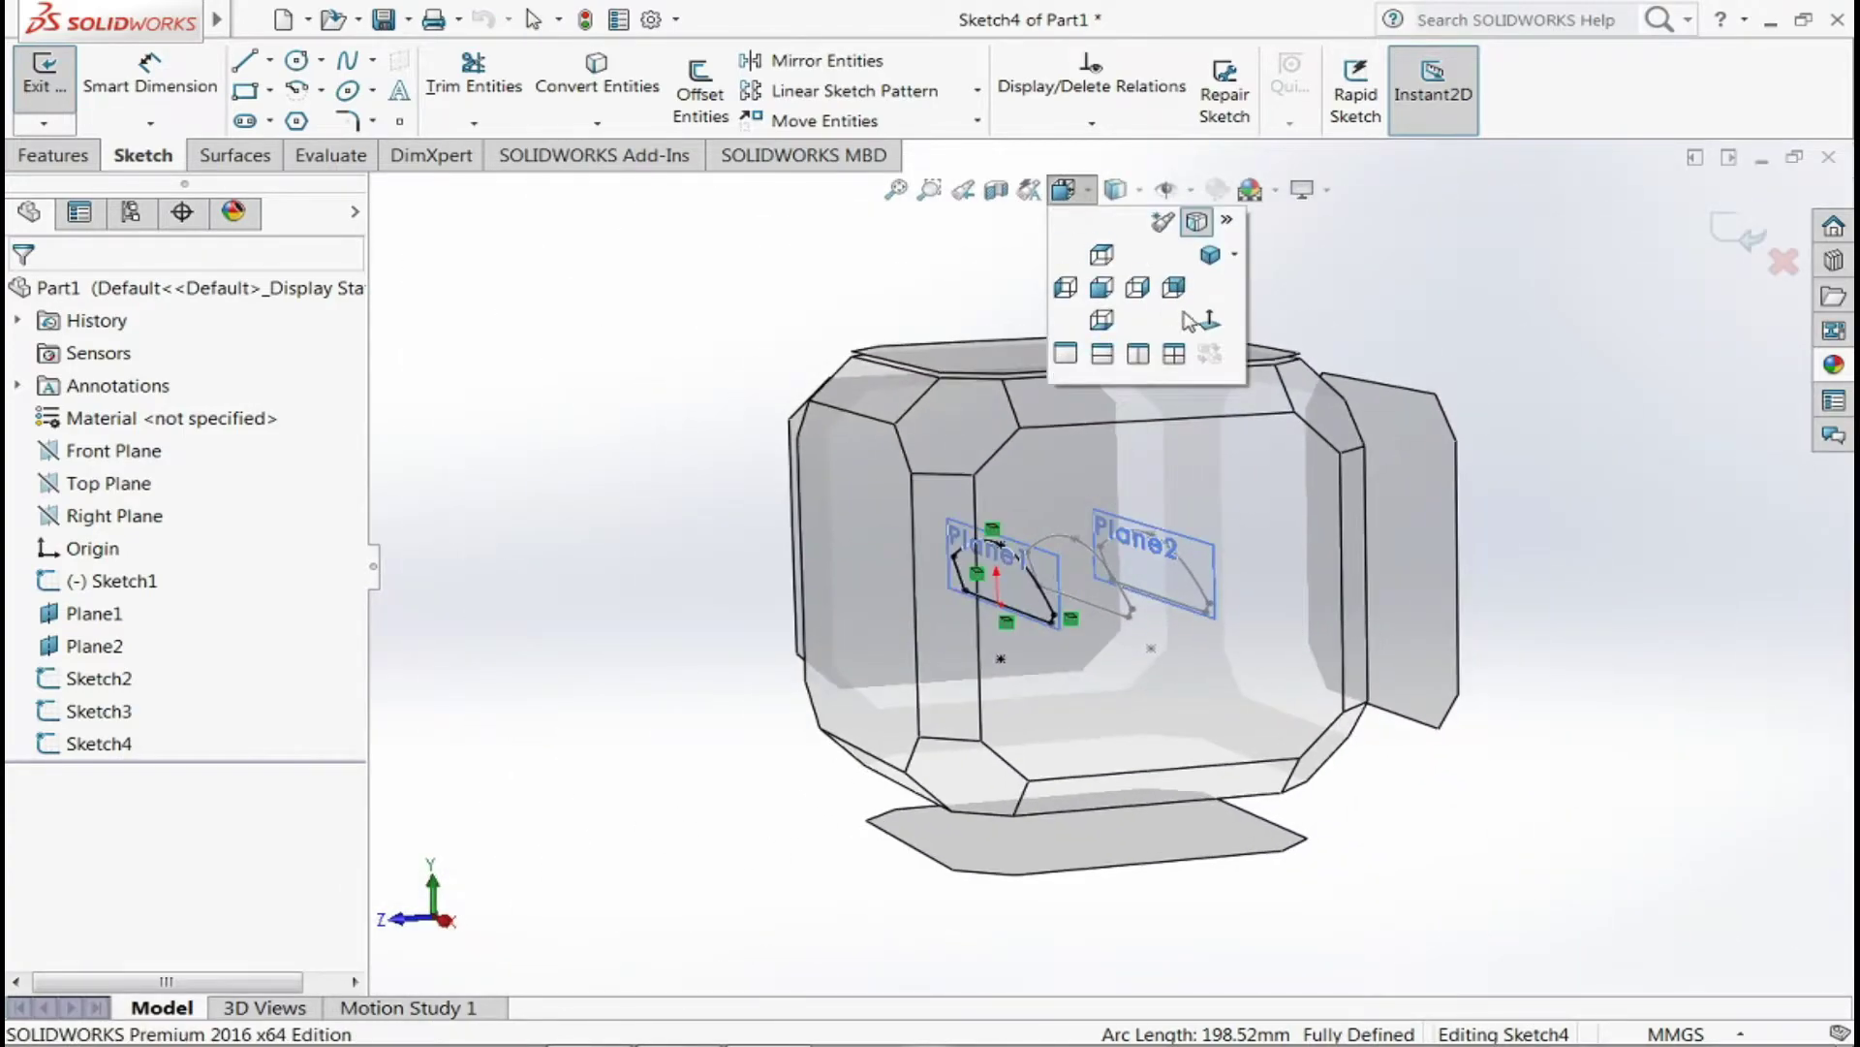
click(1211, 329)
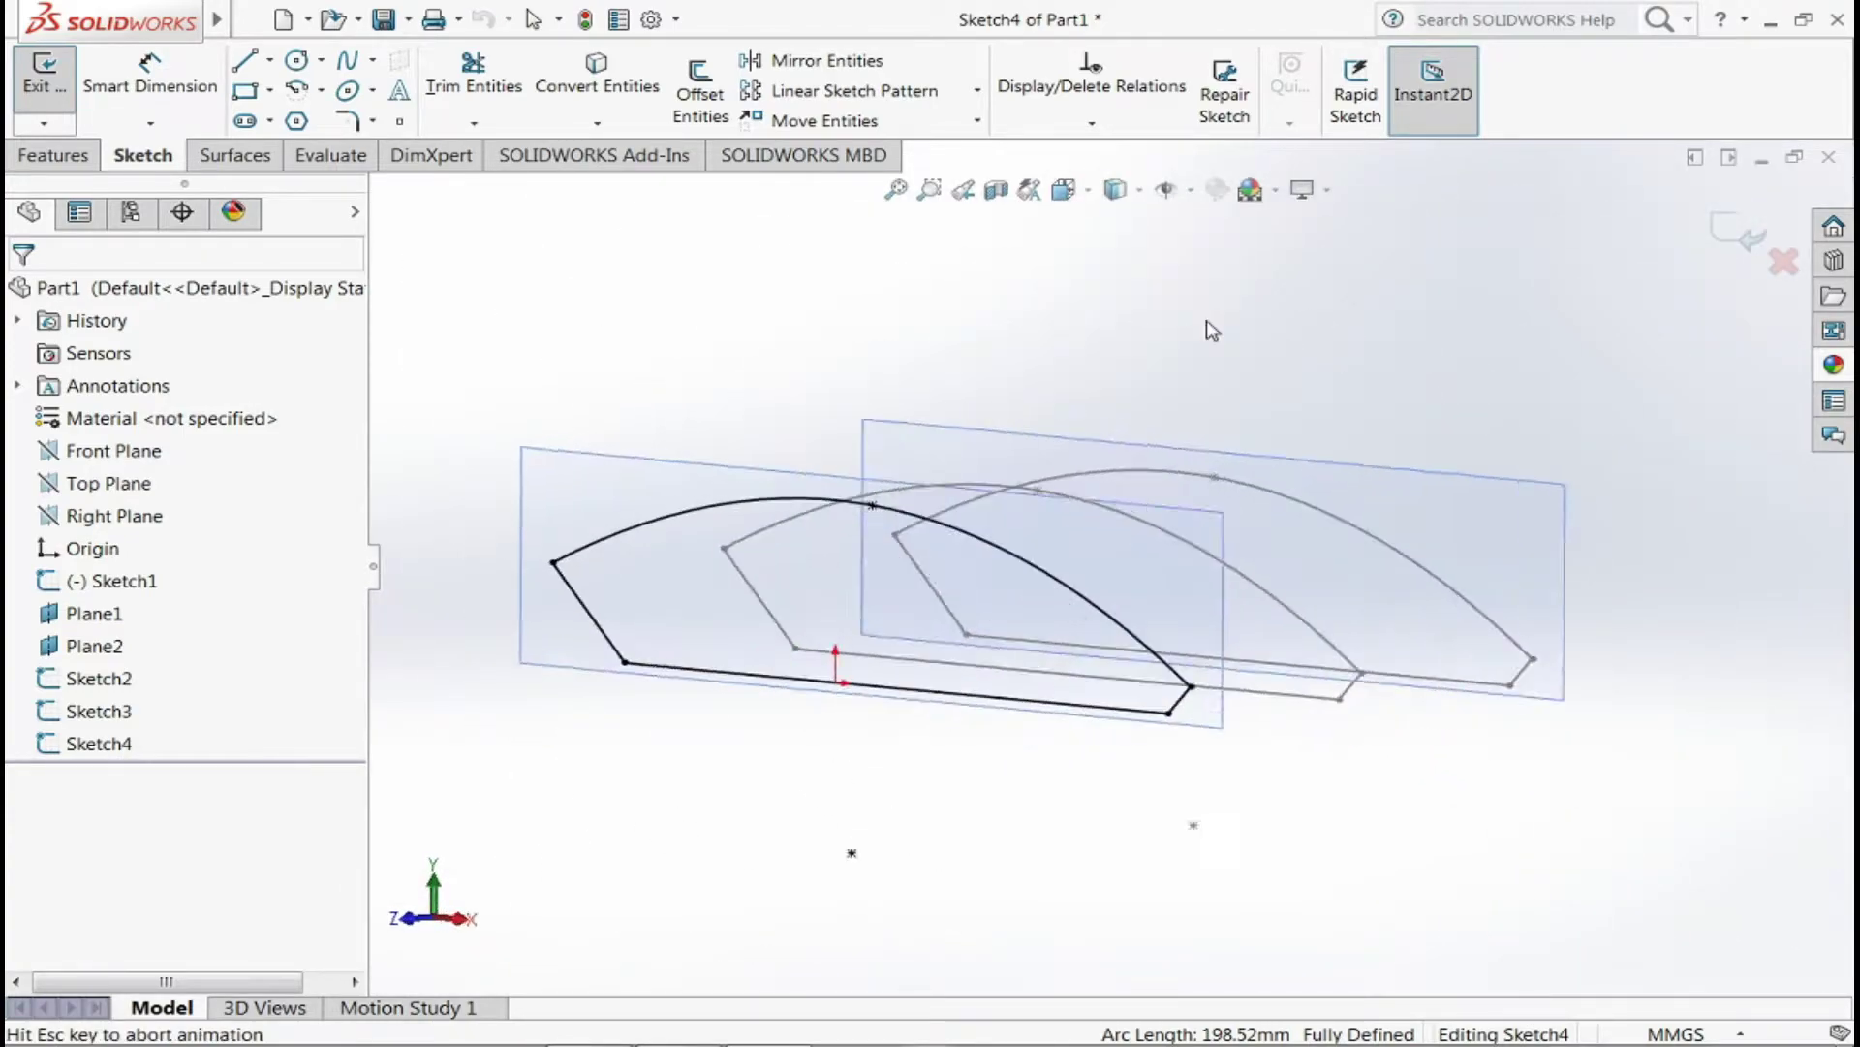
click(977, 120)
- Scale Sketch4's parabola and lines about the origin by a factor of 0.92
click(839, 236)
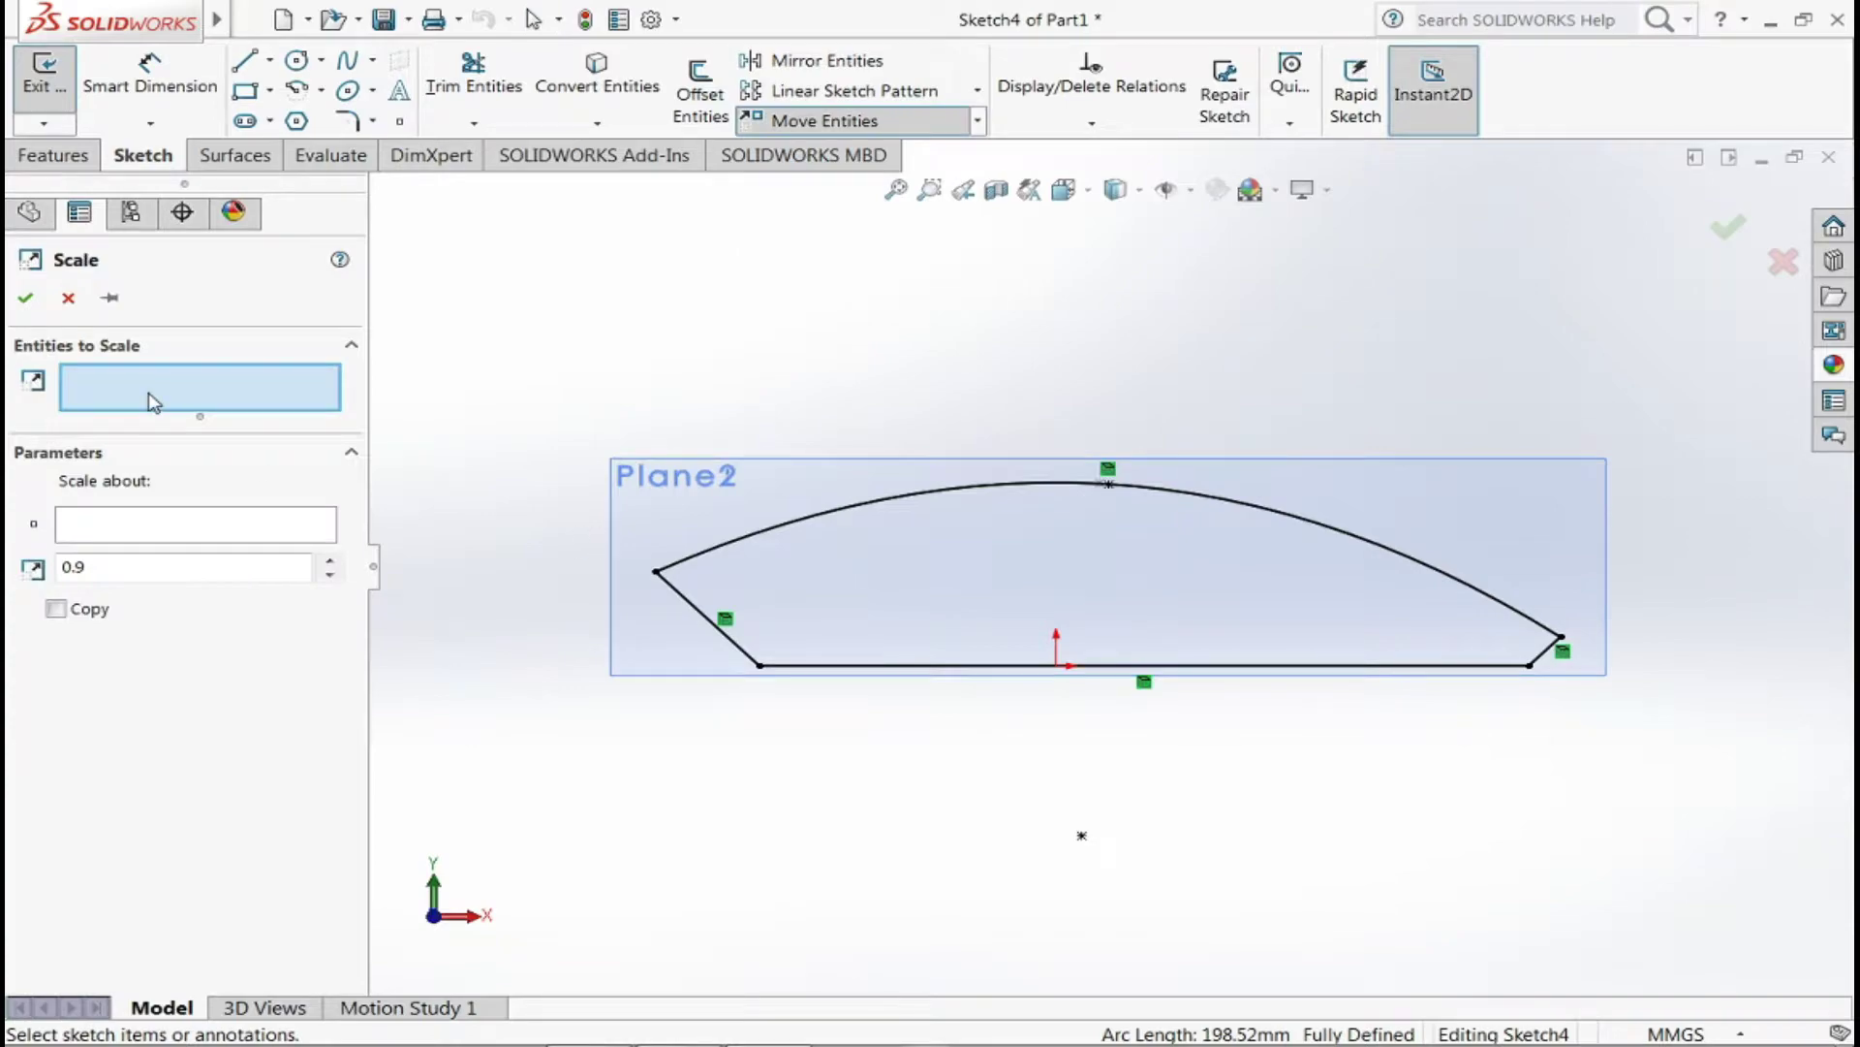
click(739, 541)
click(843, 666)
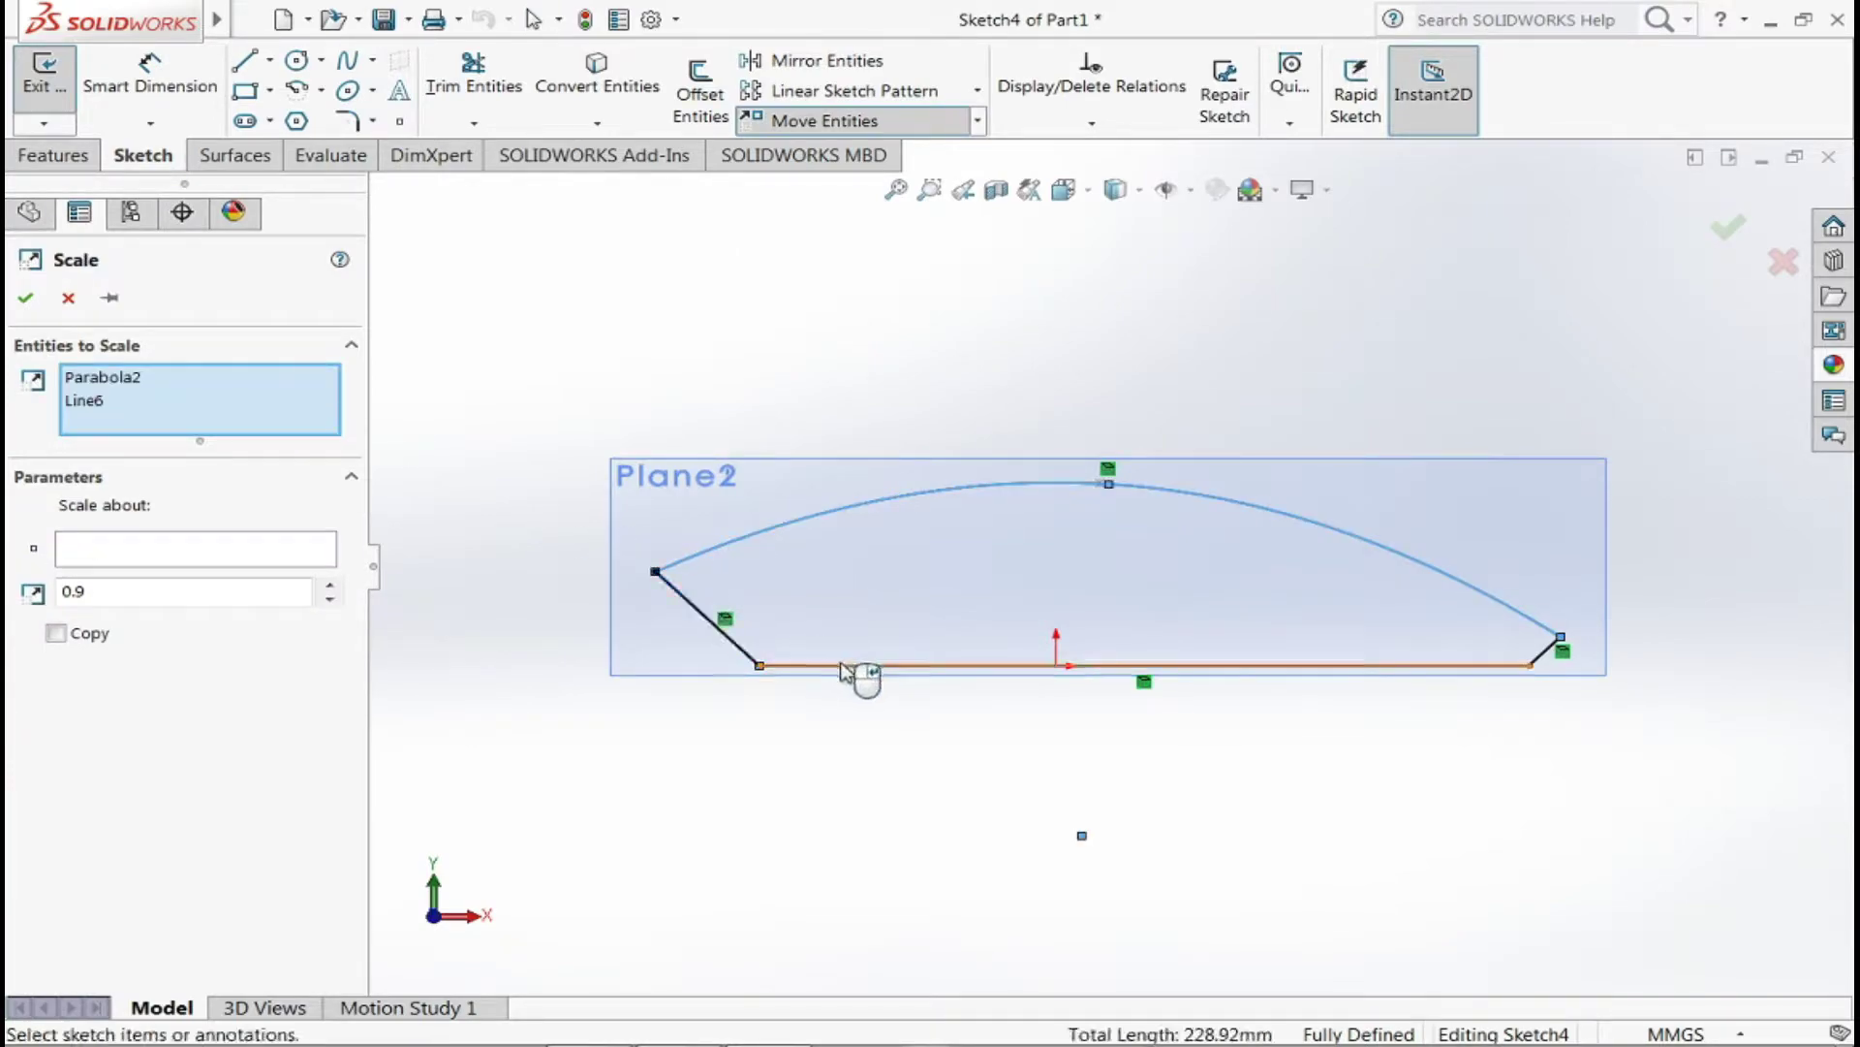
click(1531, 668)
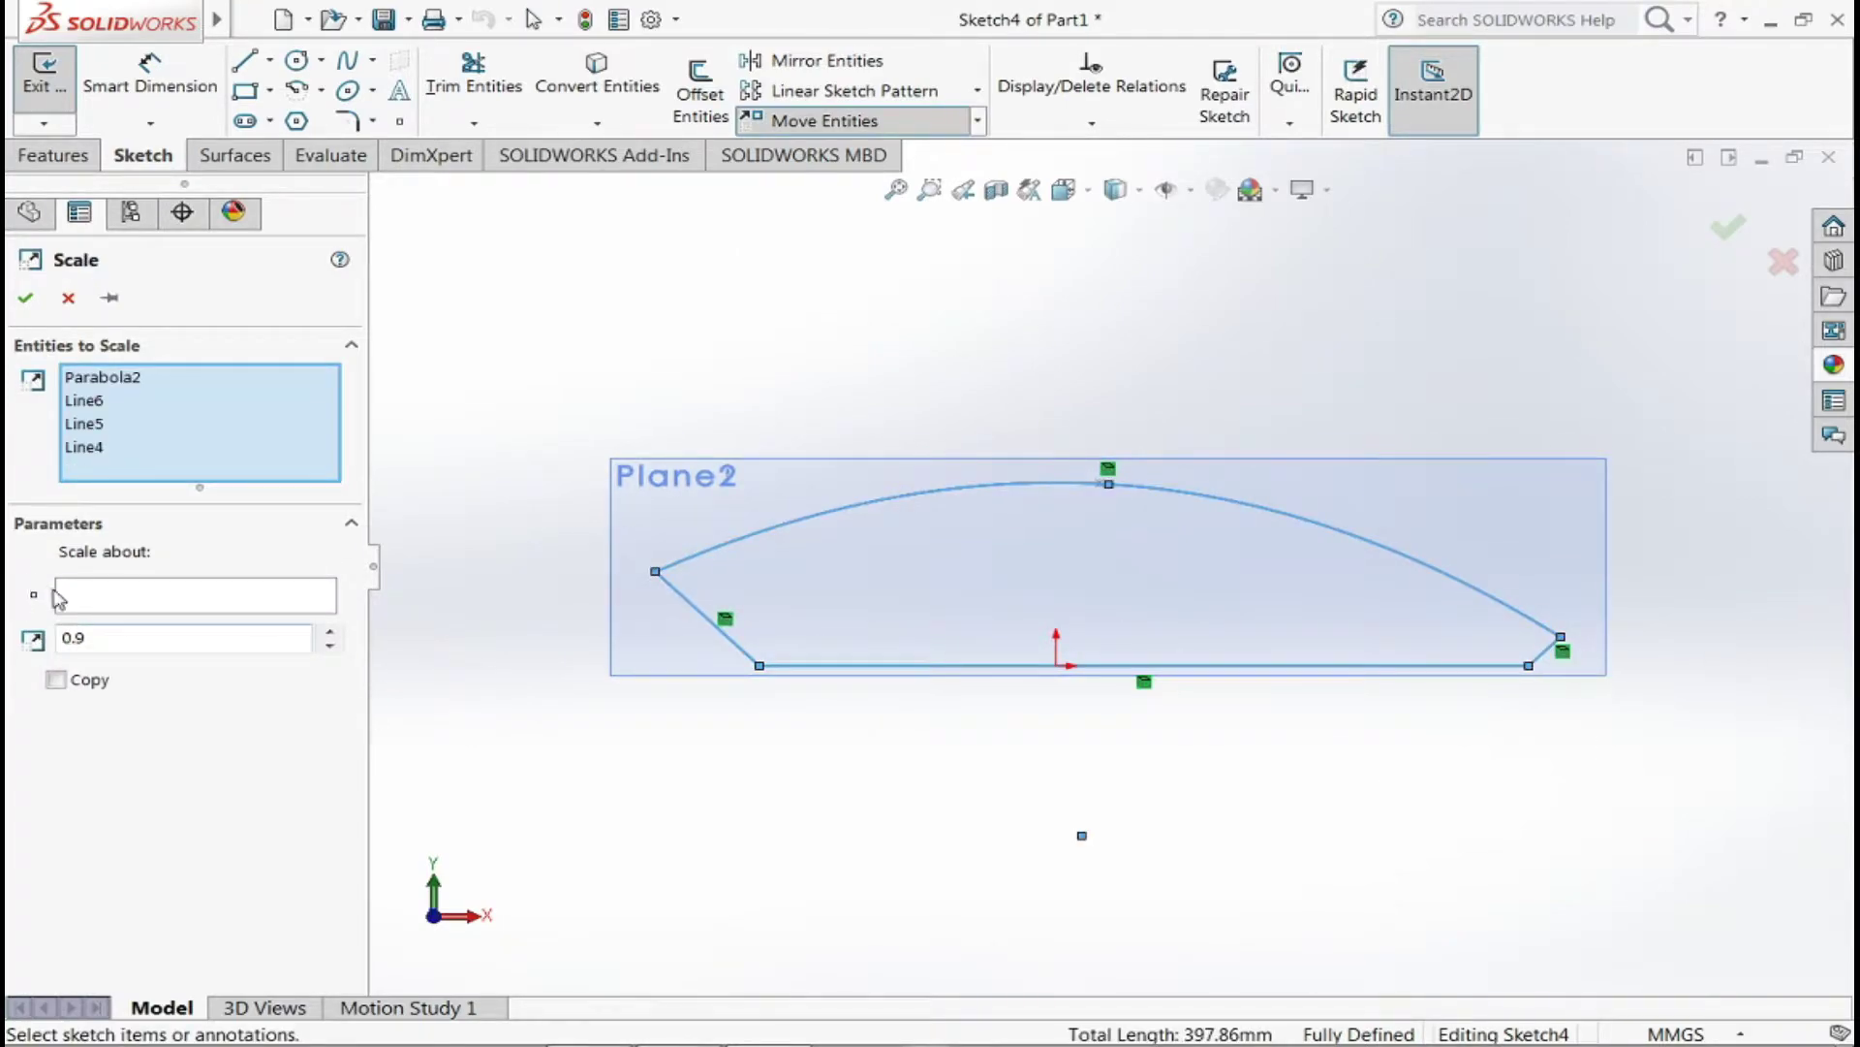
right_click(1274, 693)
click(1057, 666)
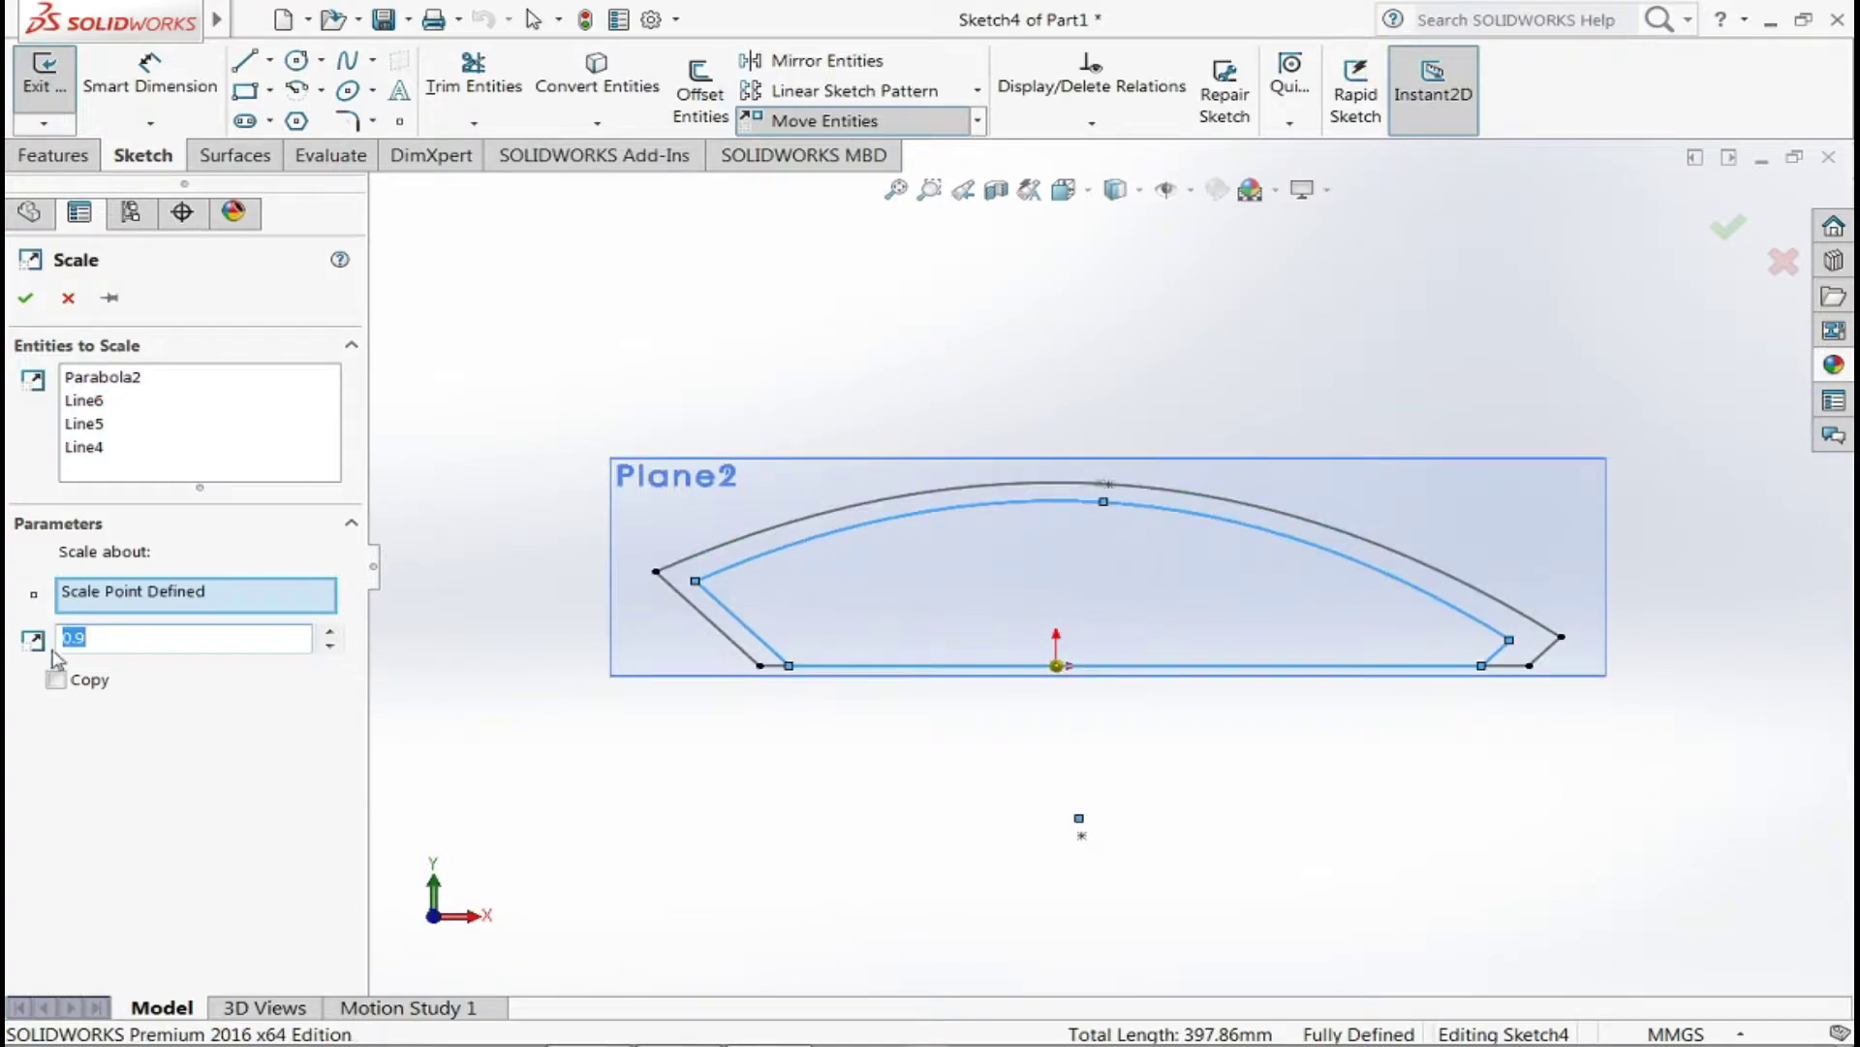
click(103, 637)
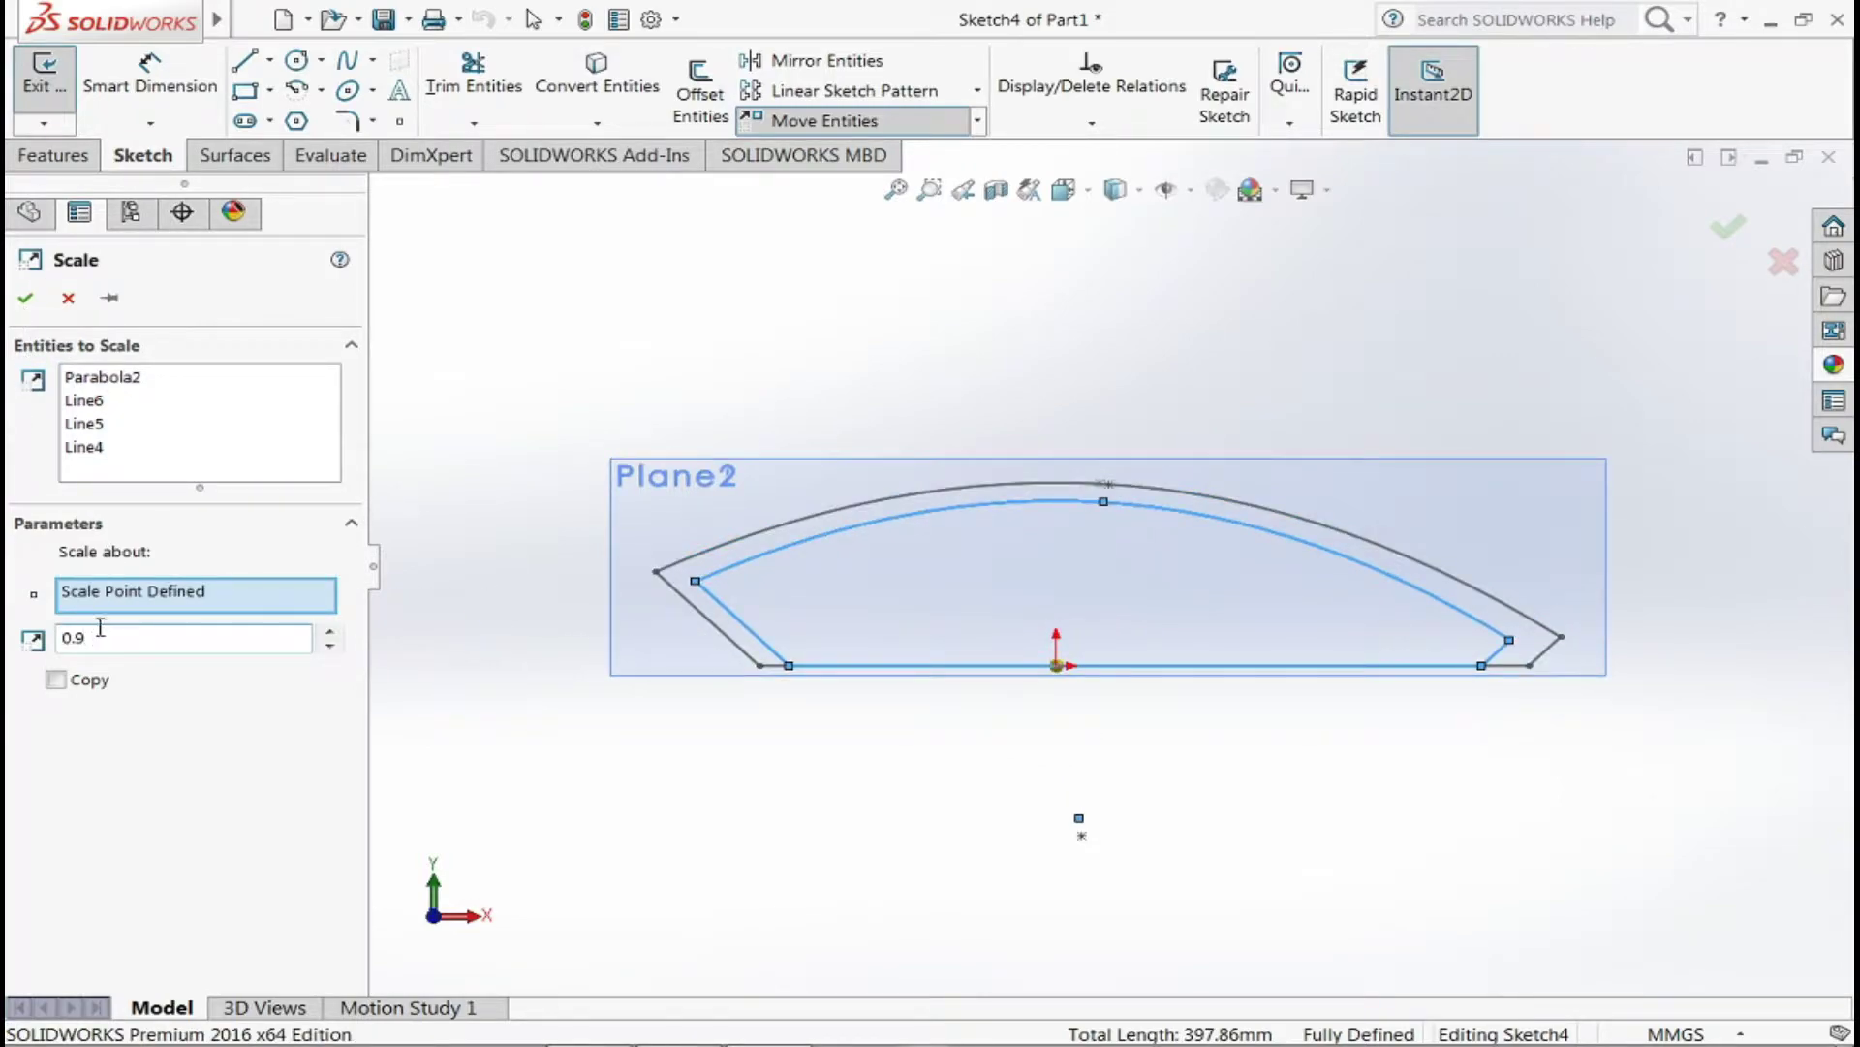
text(5)
right_click(521, 703)
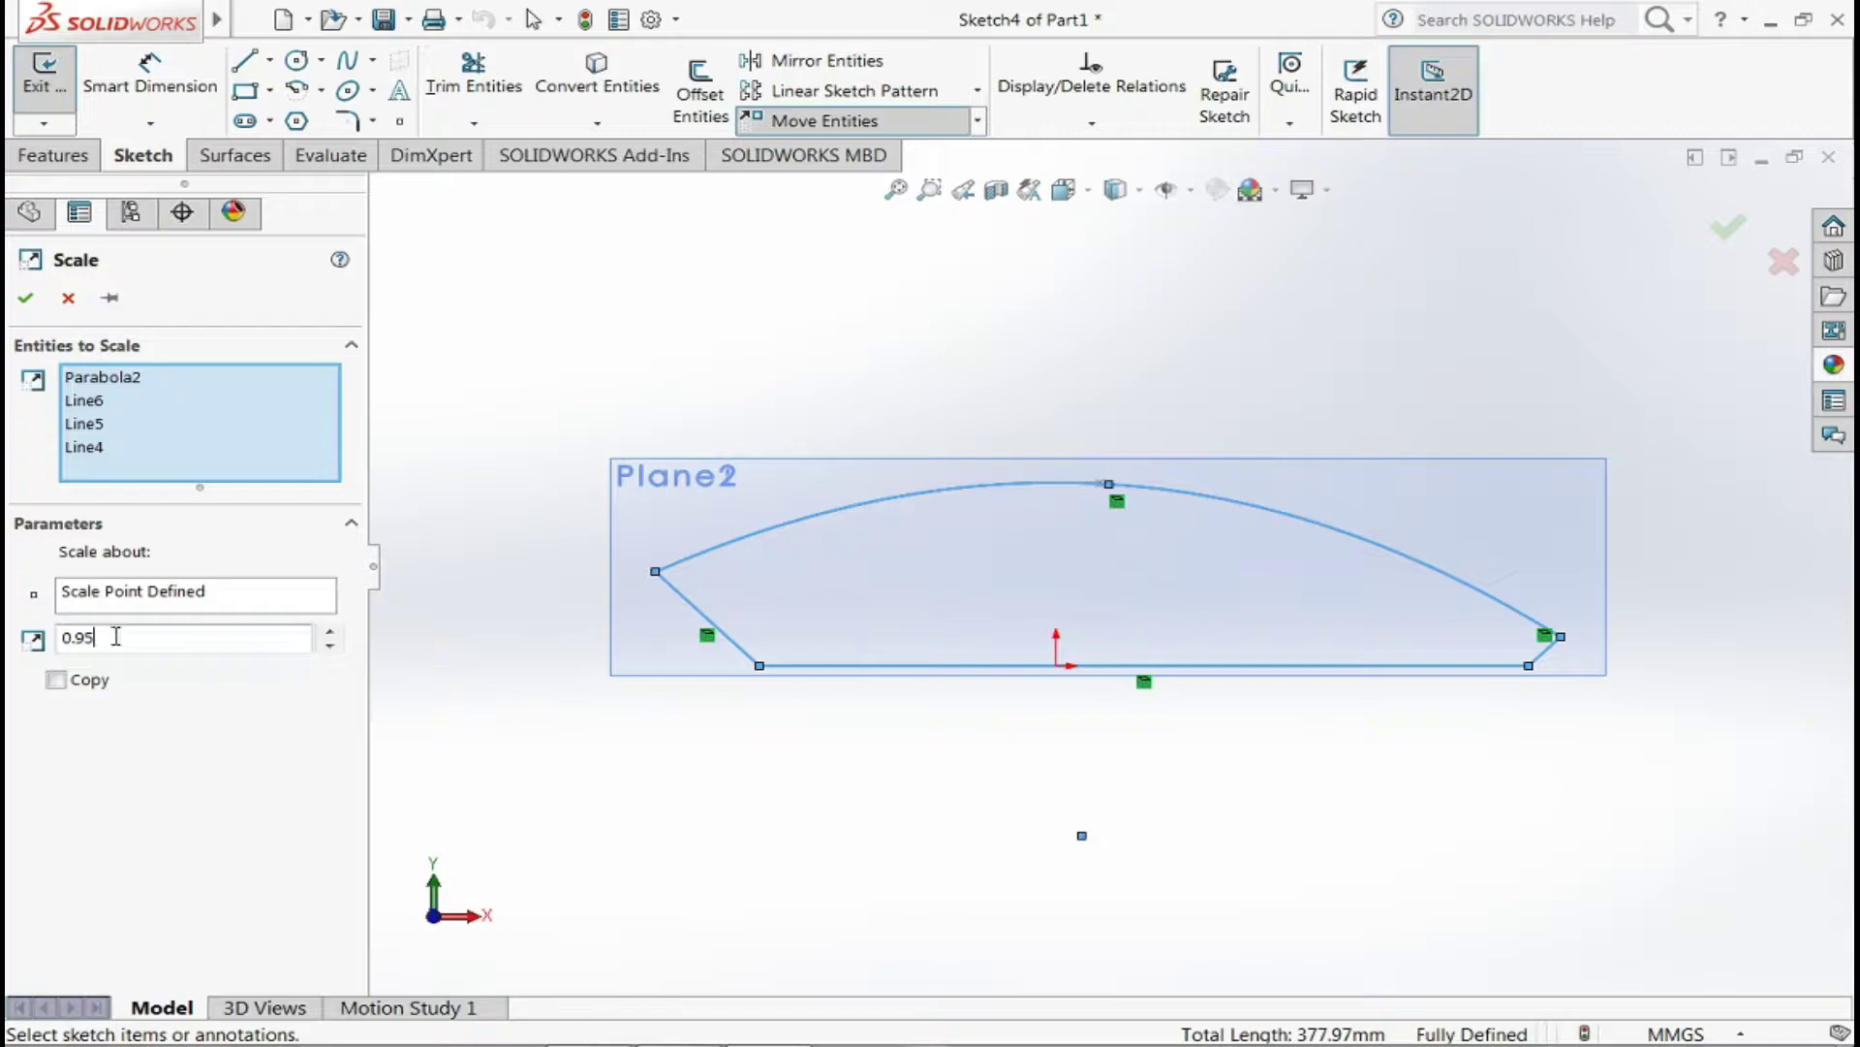
mouse_move(381, 698)
middle_down()
mouse_move(511, 727)
mouse_move(283, 696)
middle_up()
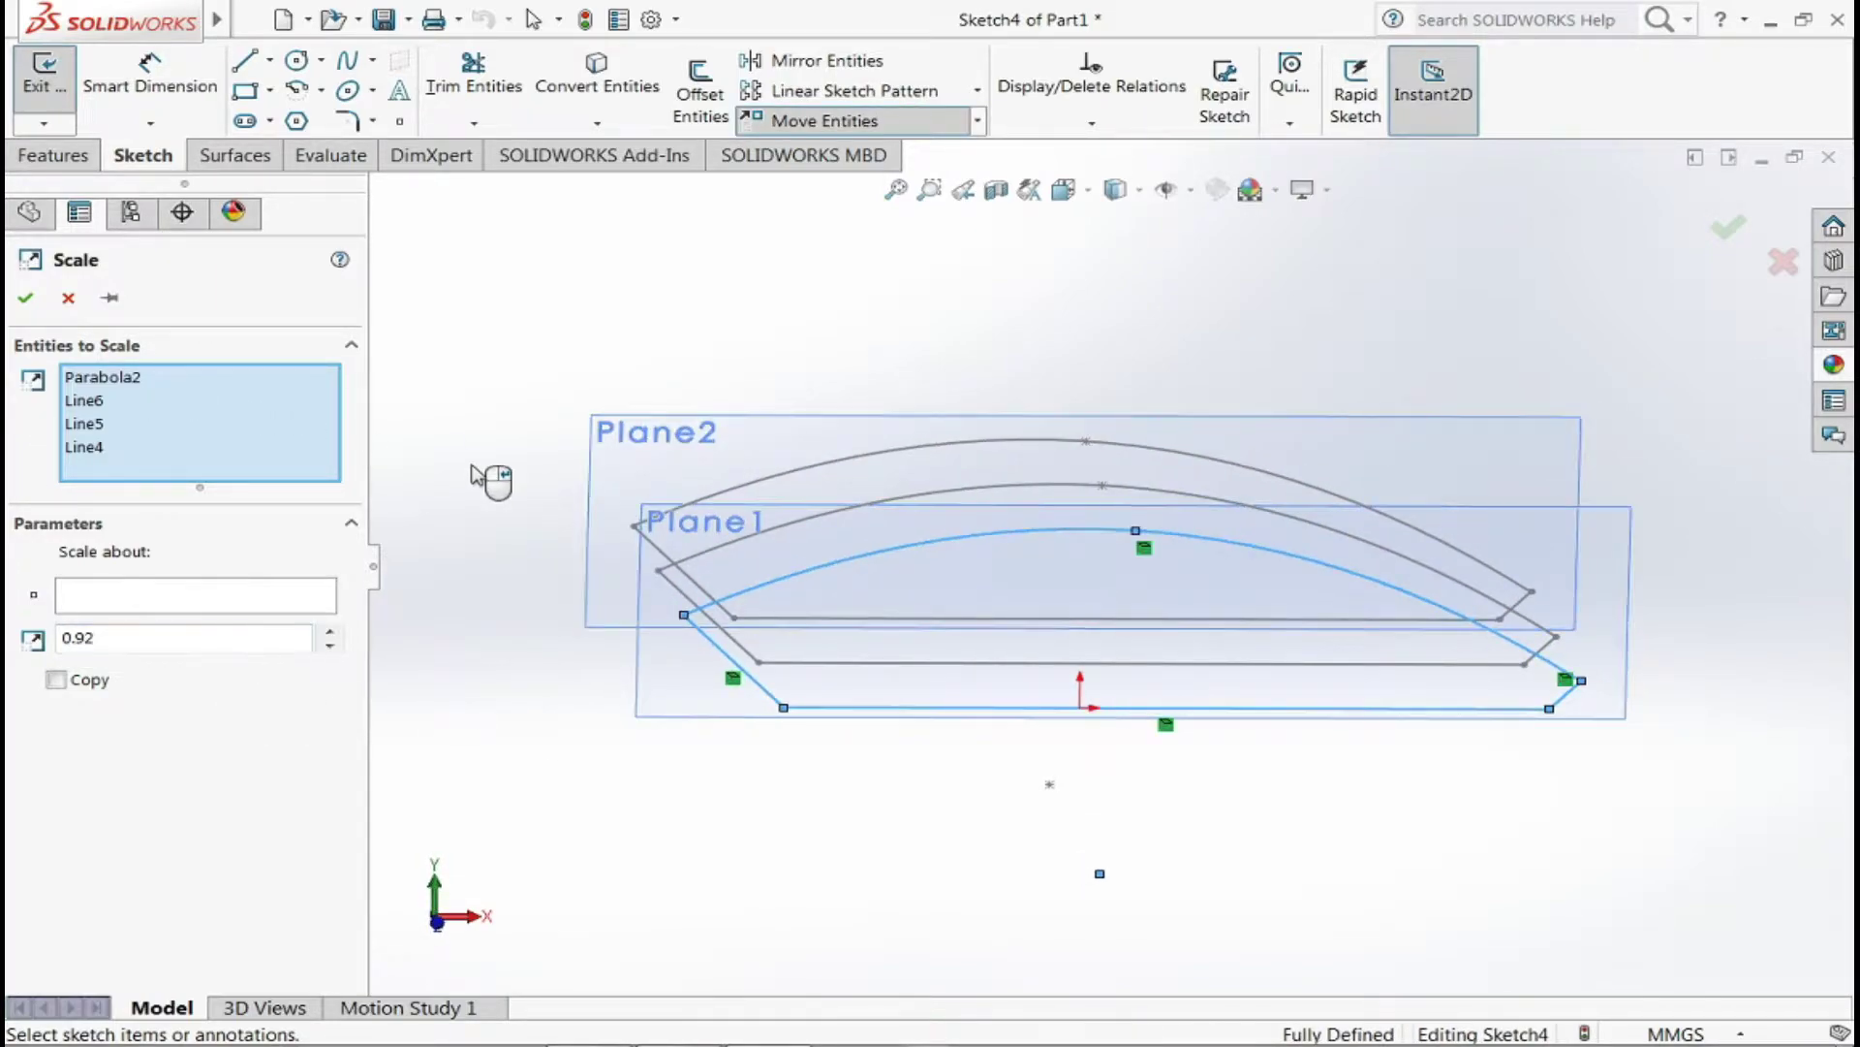
mouse_move(553, 678)
middle_down()
mouse_move(876, 839)
mouse_move(601, 442)
middle_up()
- Close the Scale settings, select Sketch4 in the tree, and exit the sketch
key(Escape)
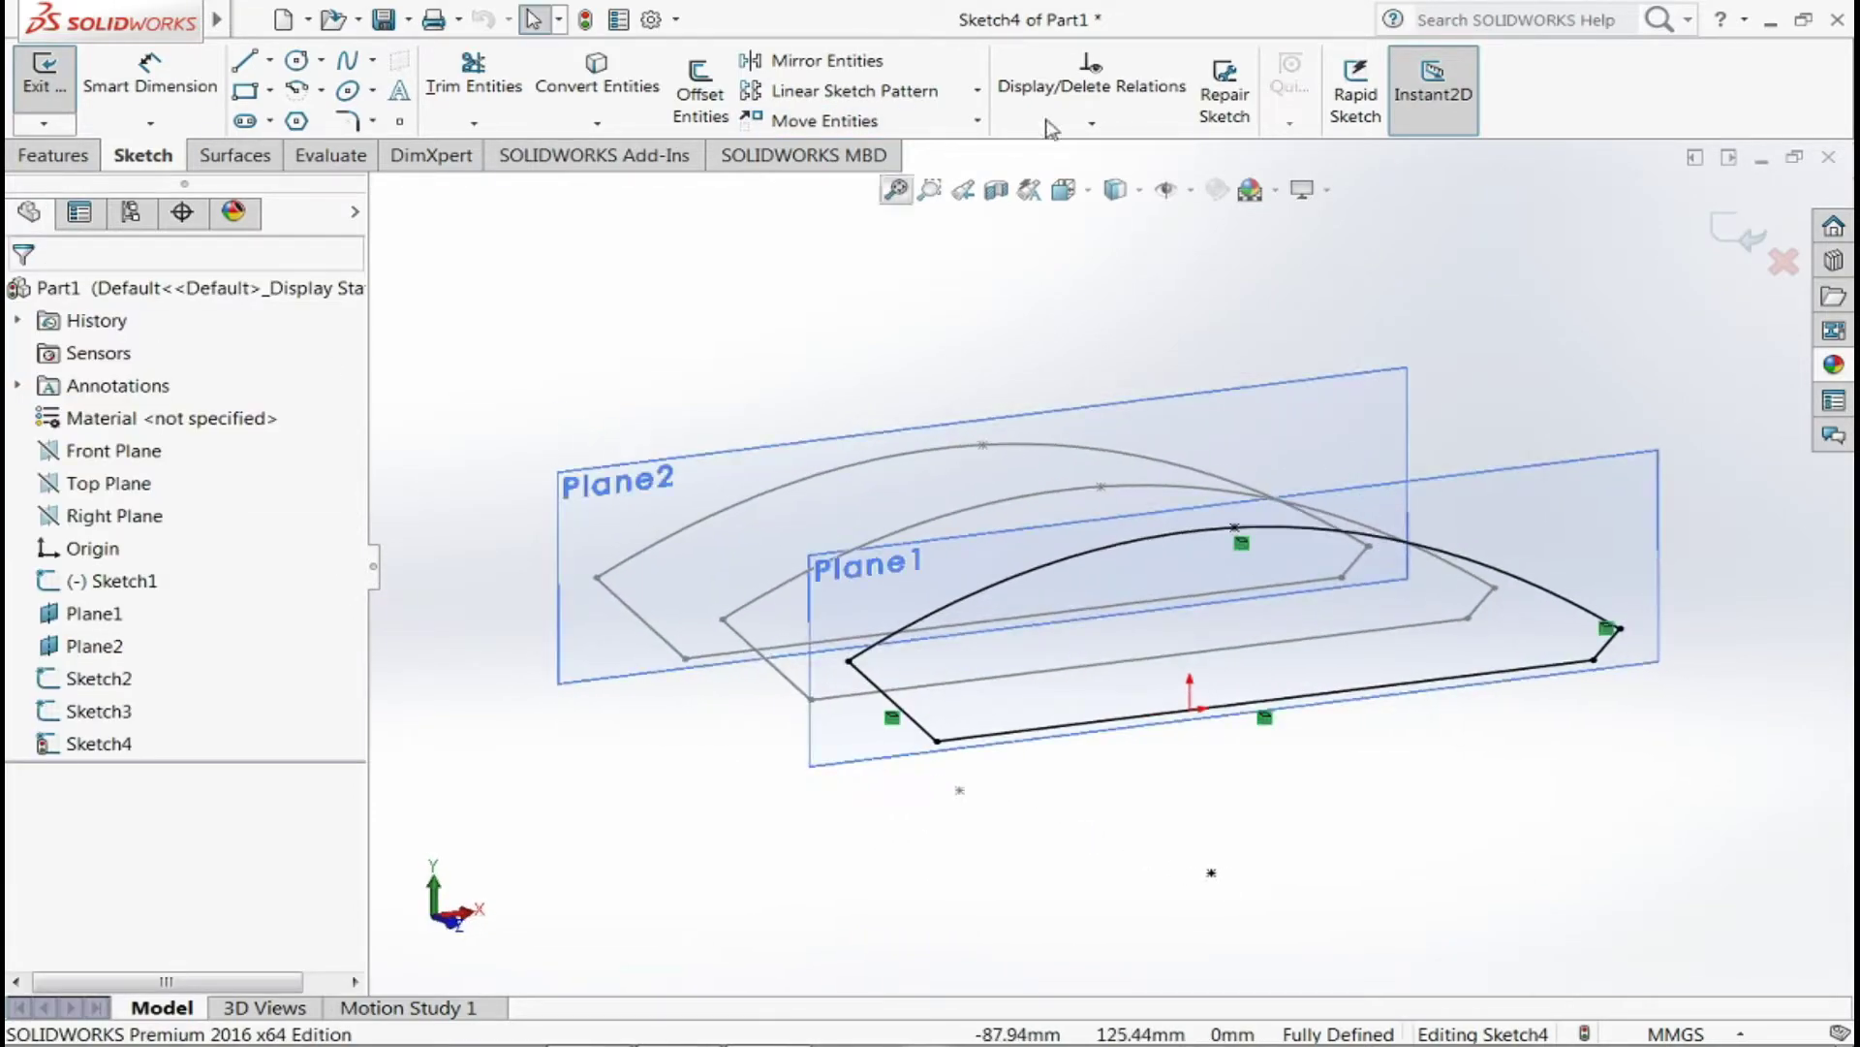
click(1088, 197)
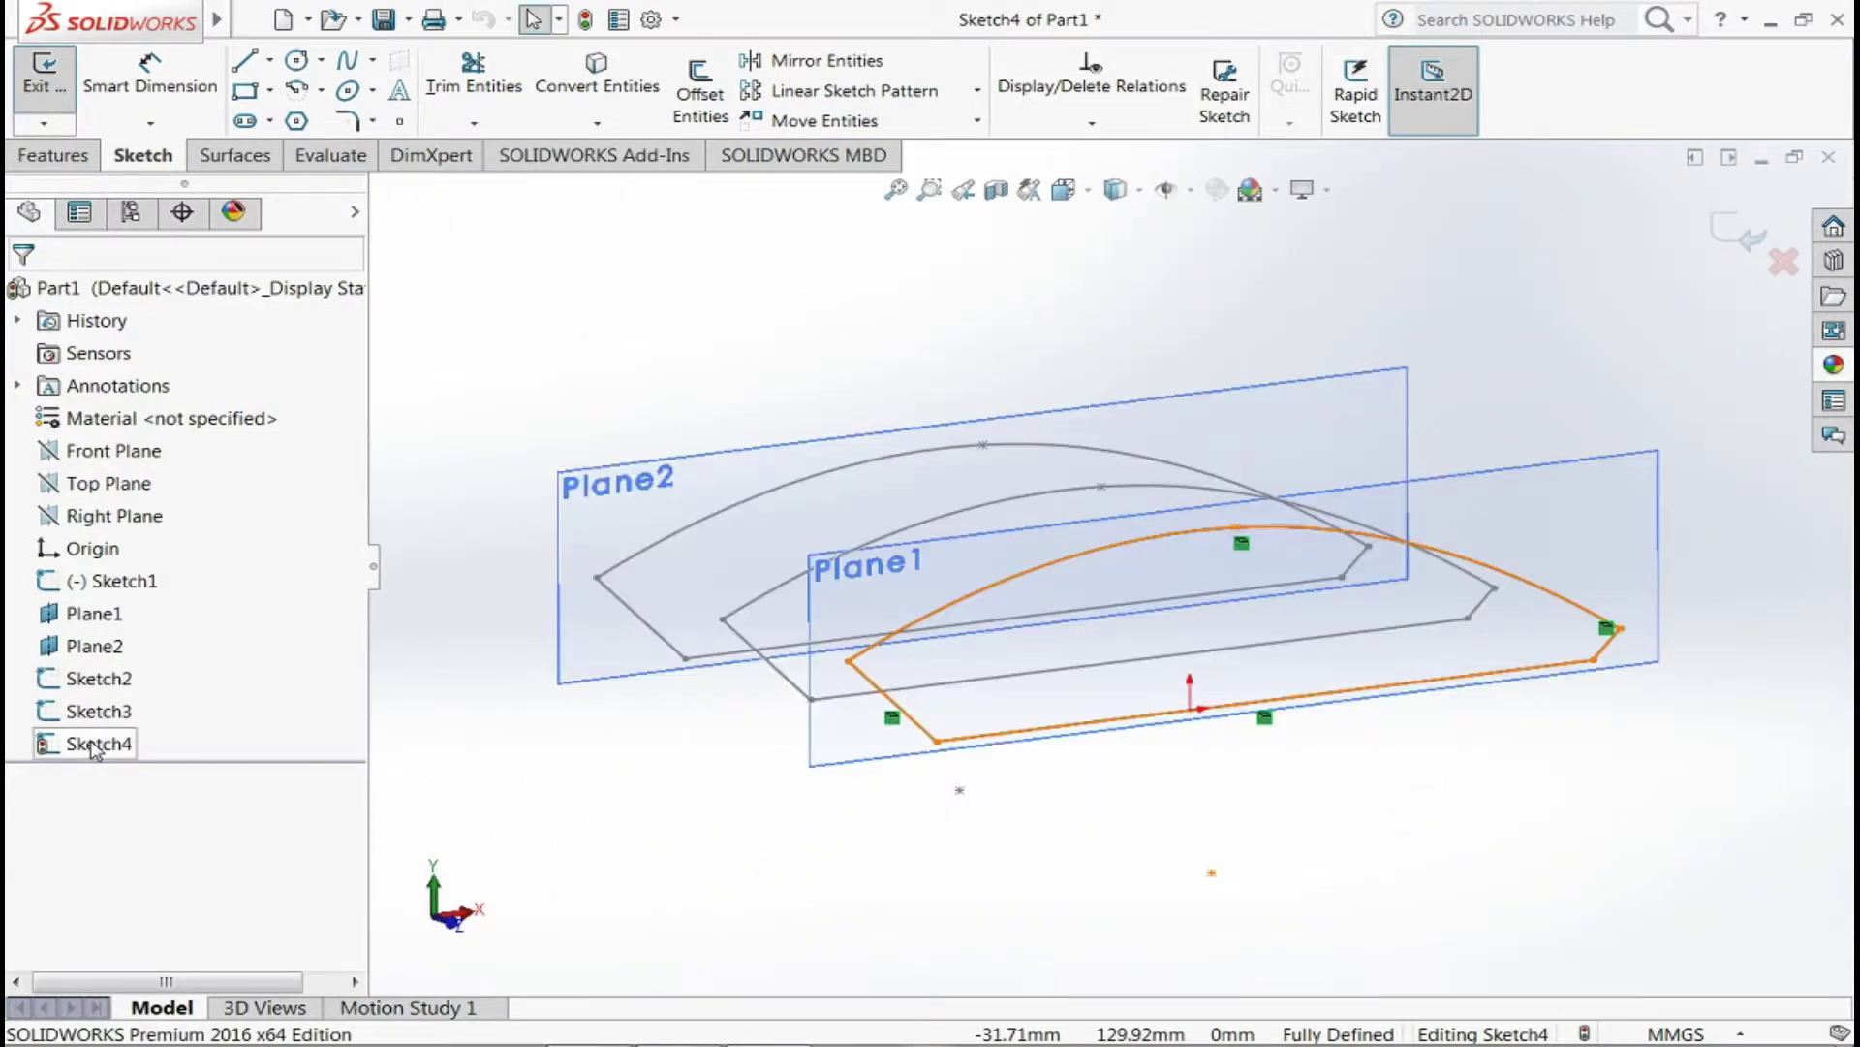
right_click(94, 747)
key(Escape)
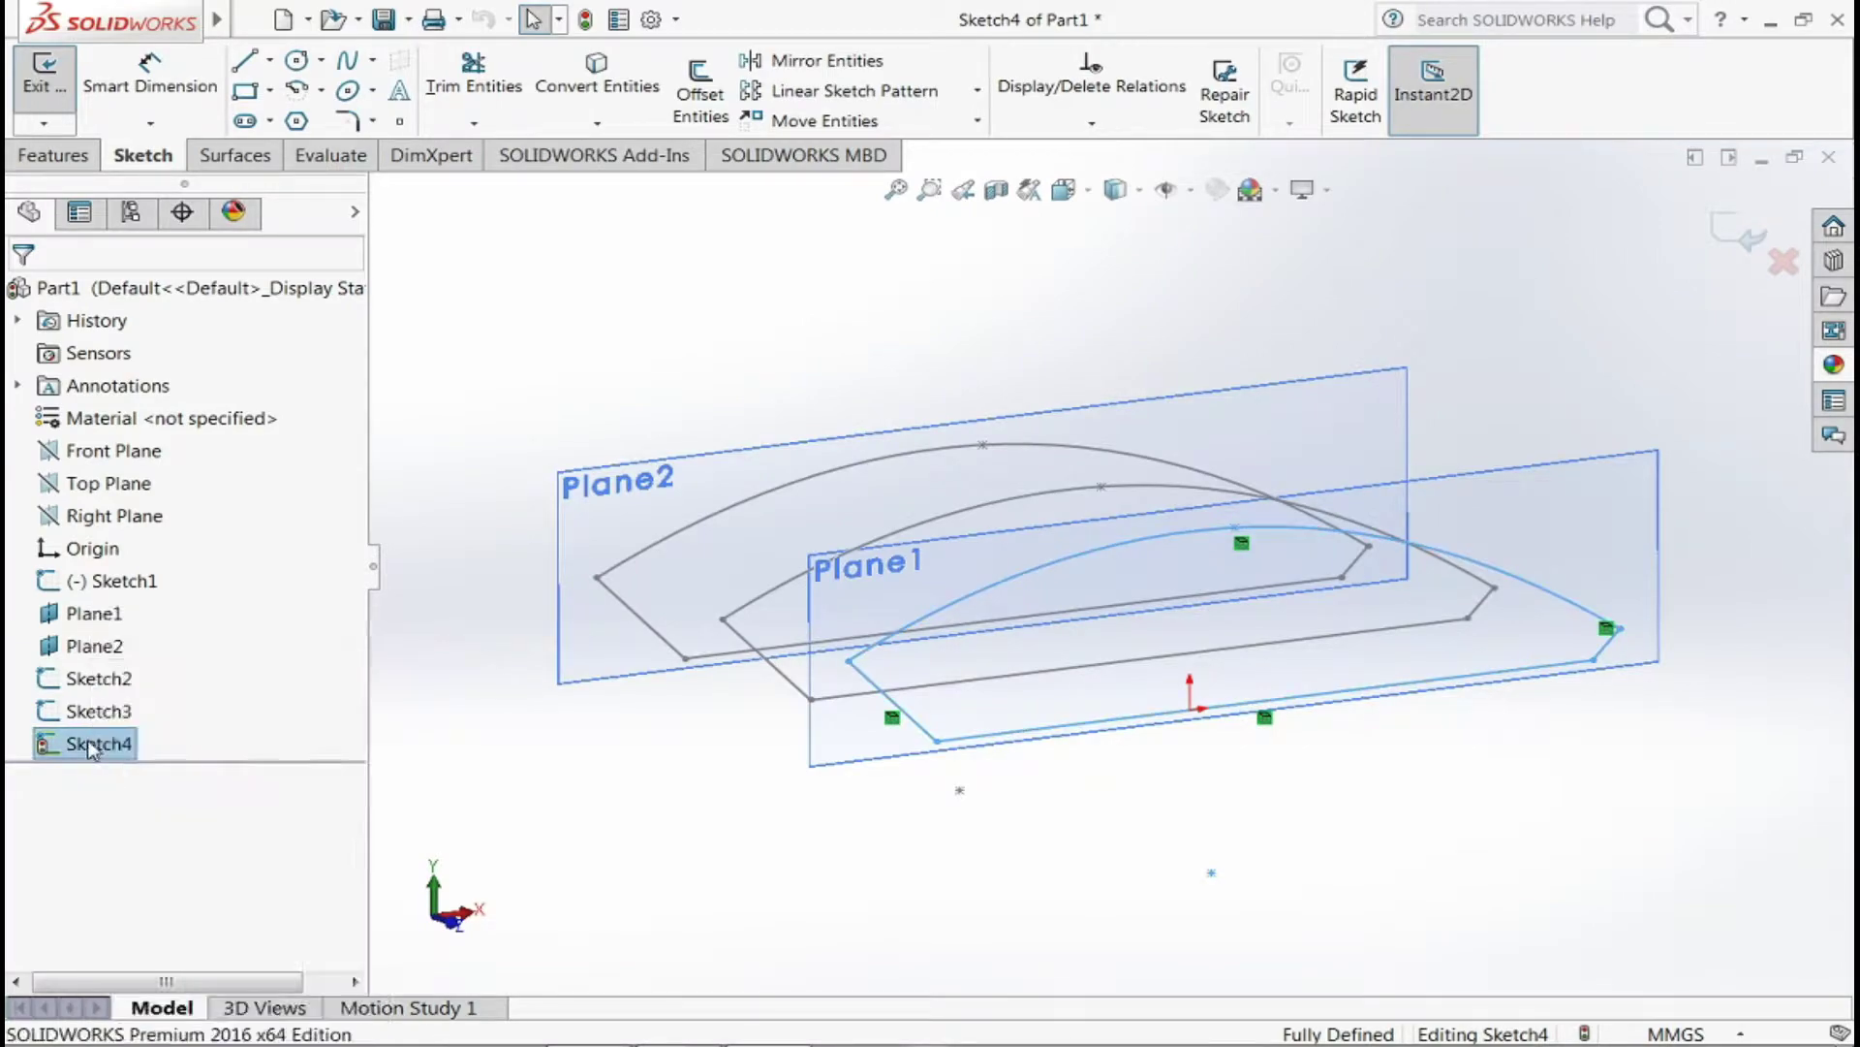
click(598, 20)
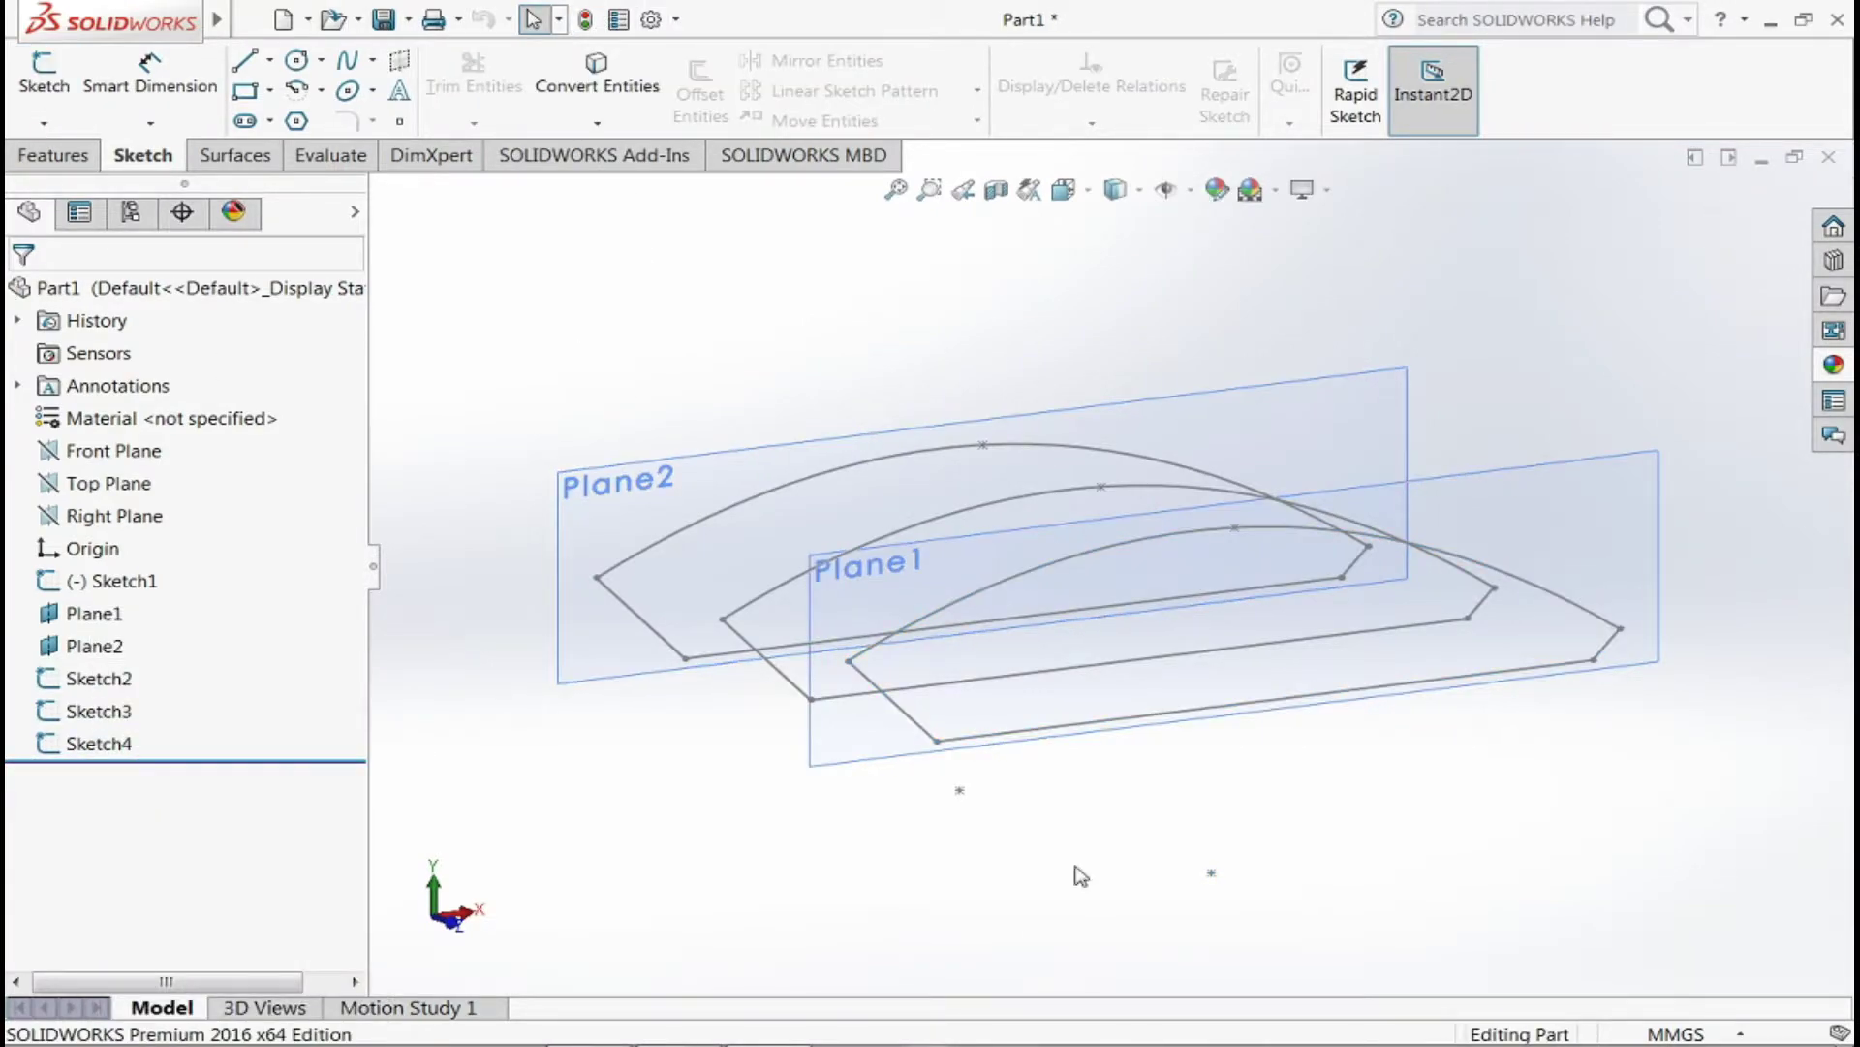
- Switch to the front view and open Sketch4 for editing
middle_drag(1080, 875, 1159, 862)
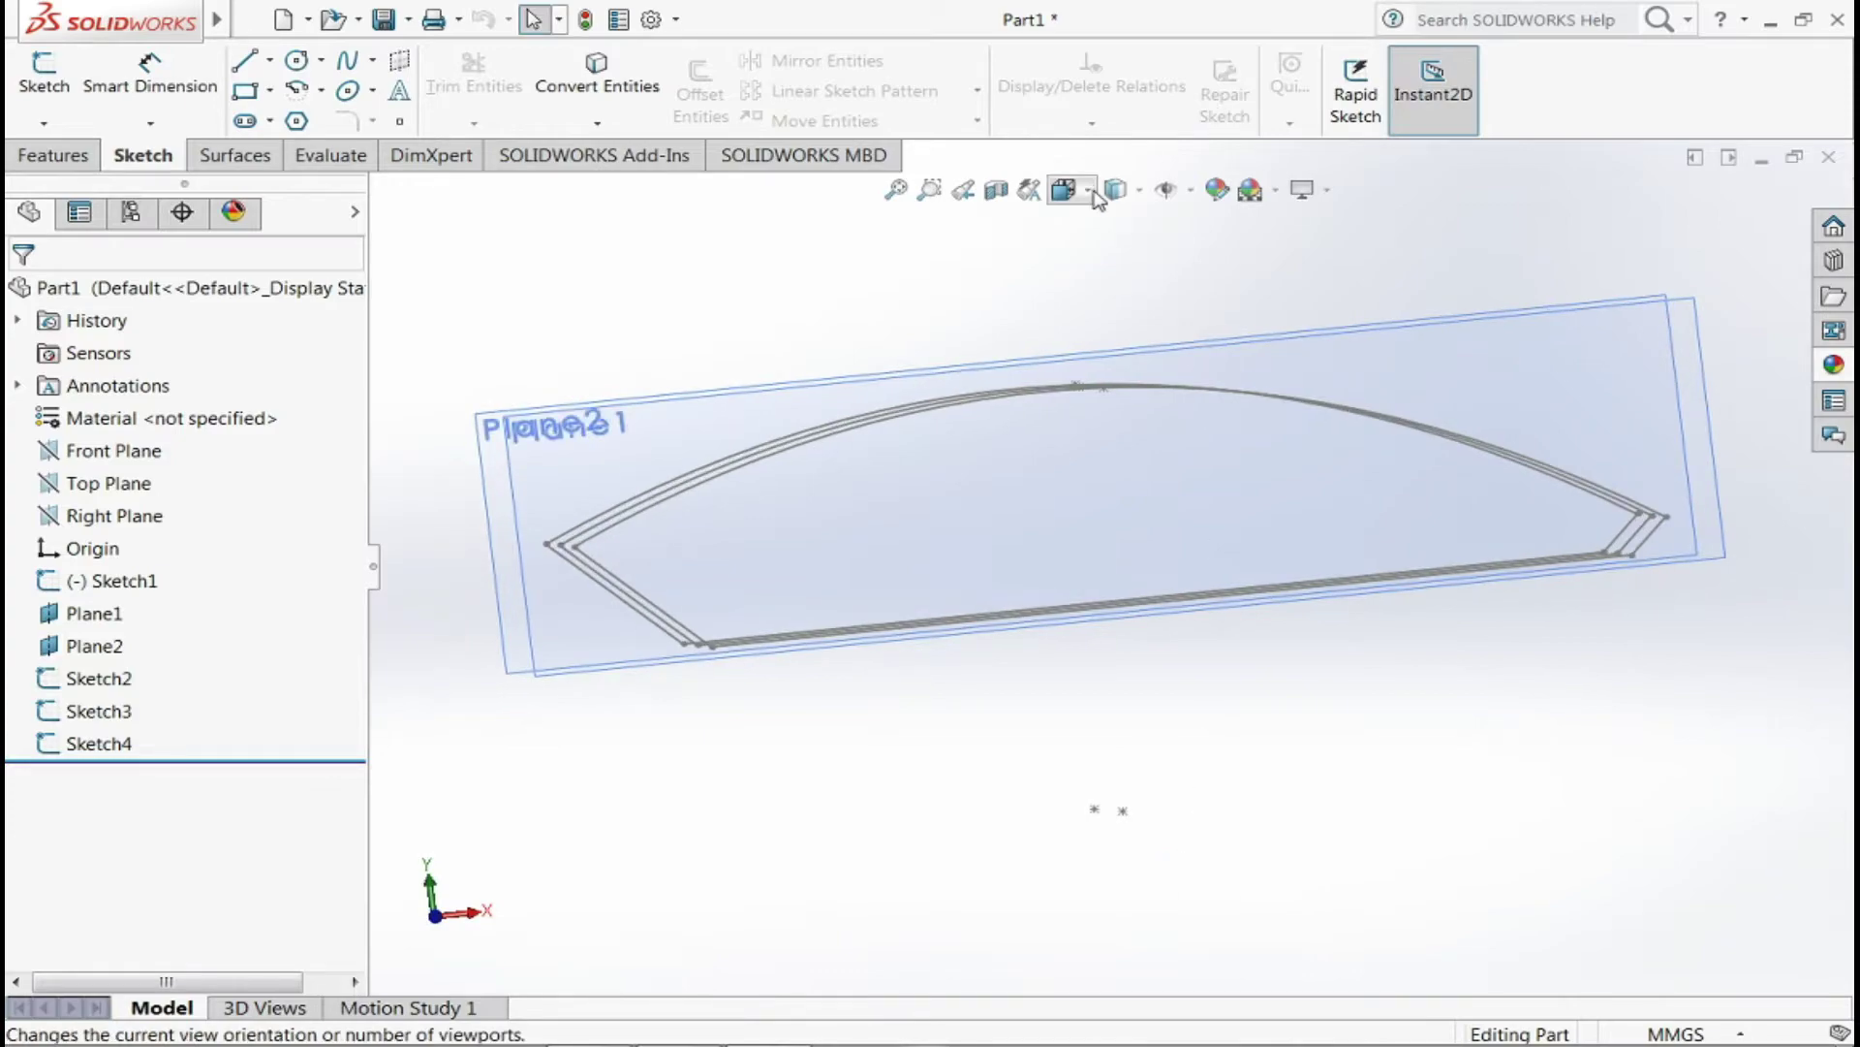
click(1115, 189)
click(1009, 652)
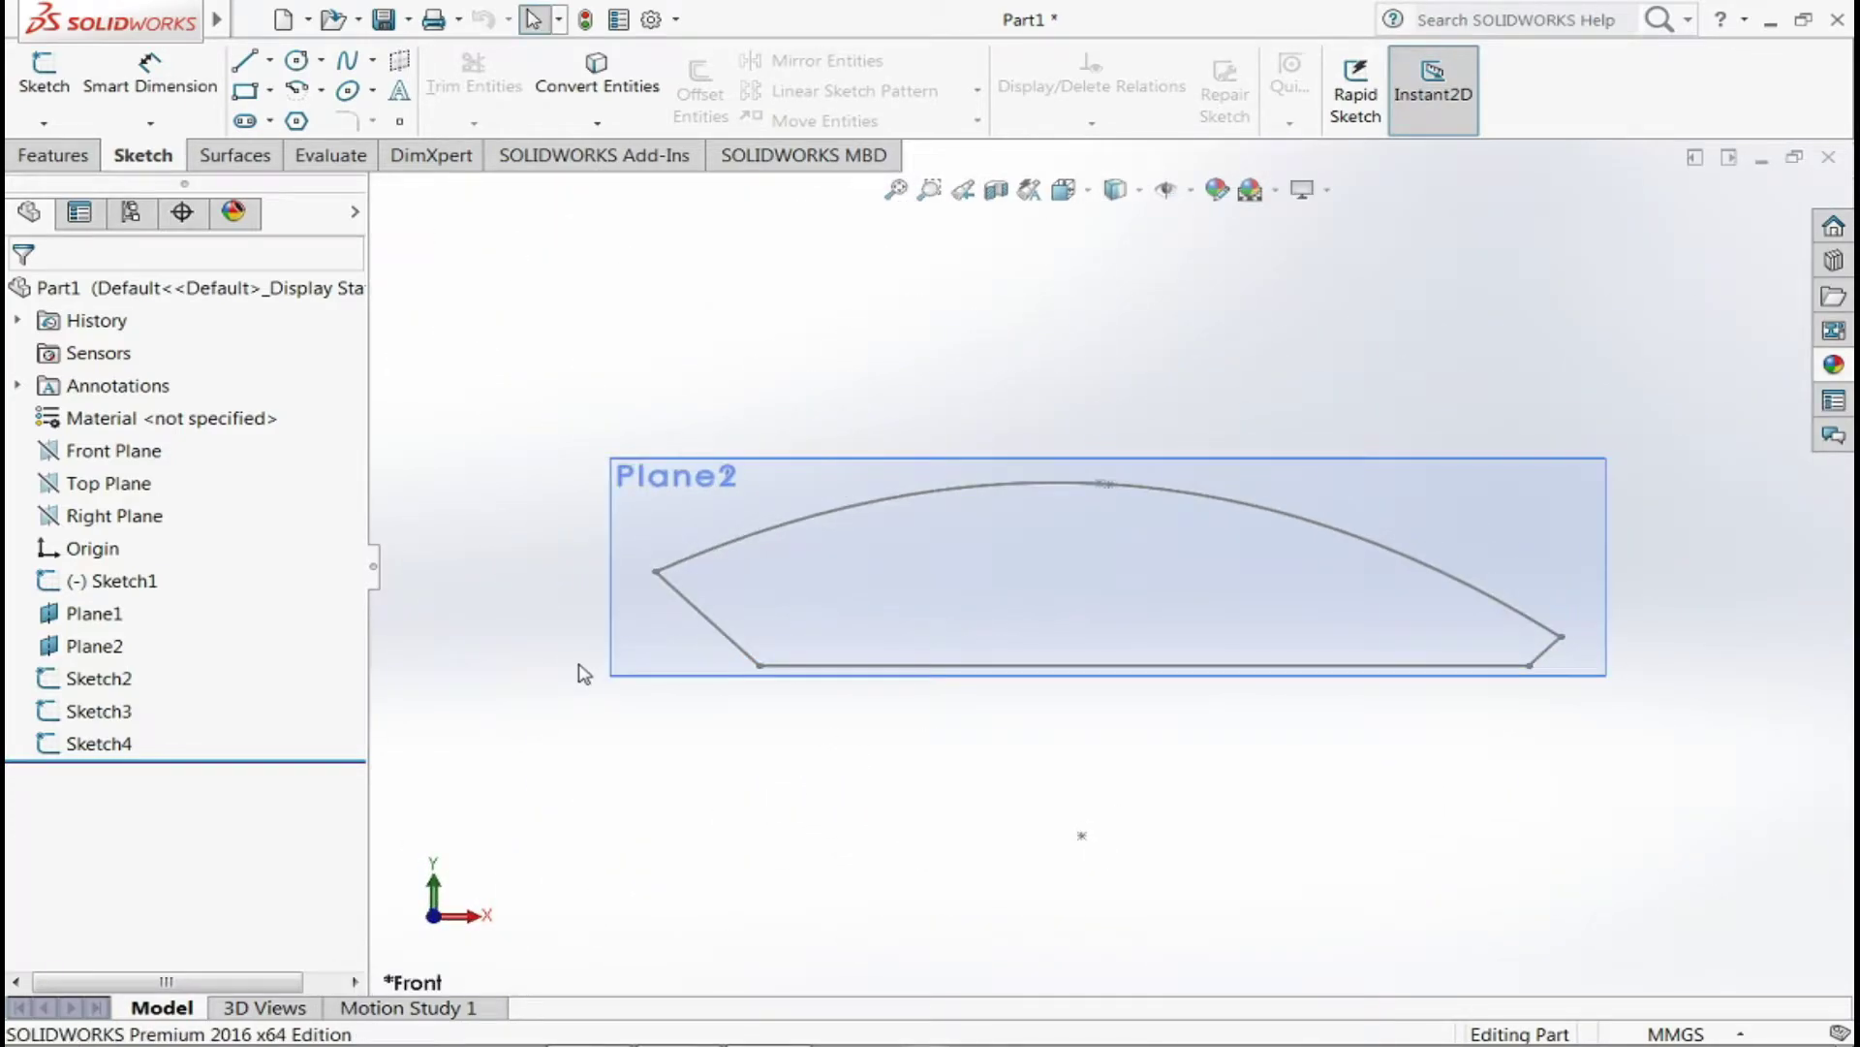
middle_drag(582, 673, 602, 706)
click(133, 747)
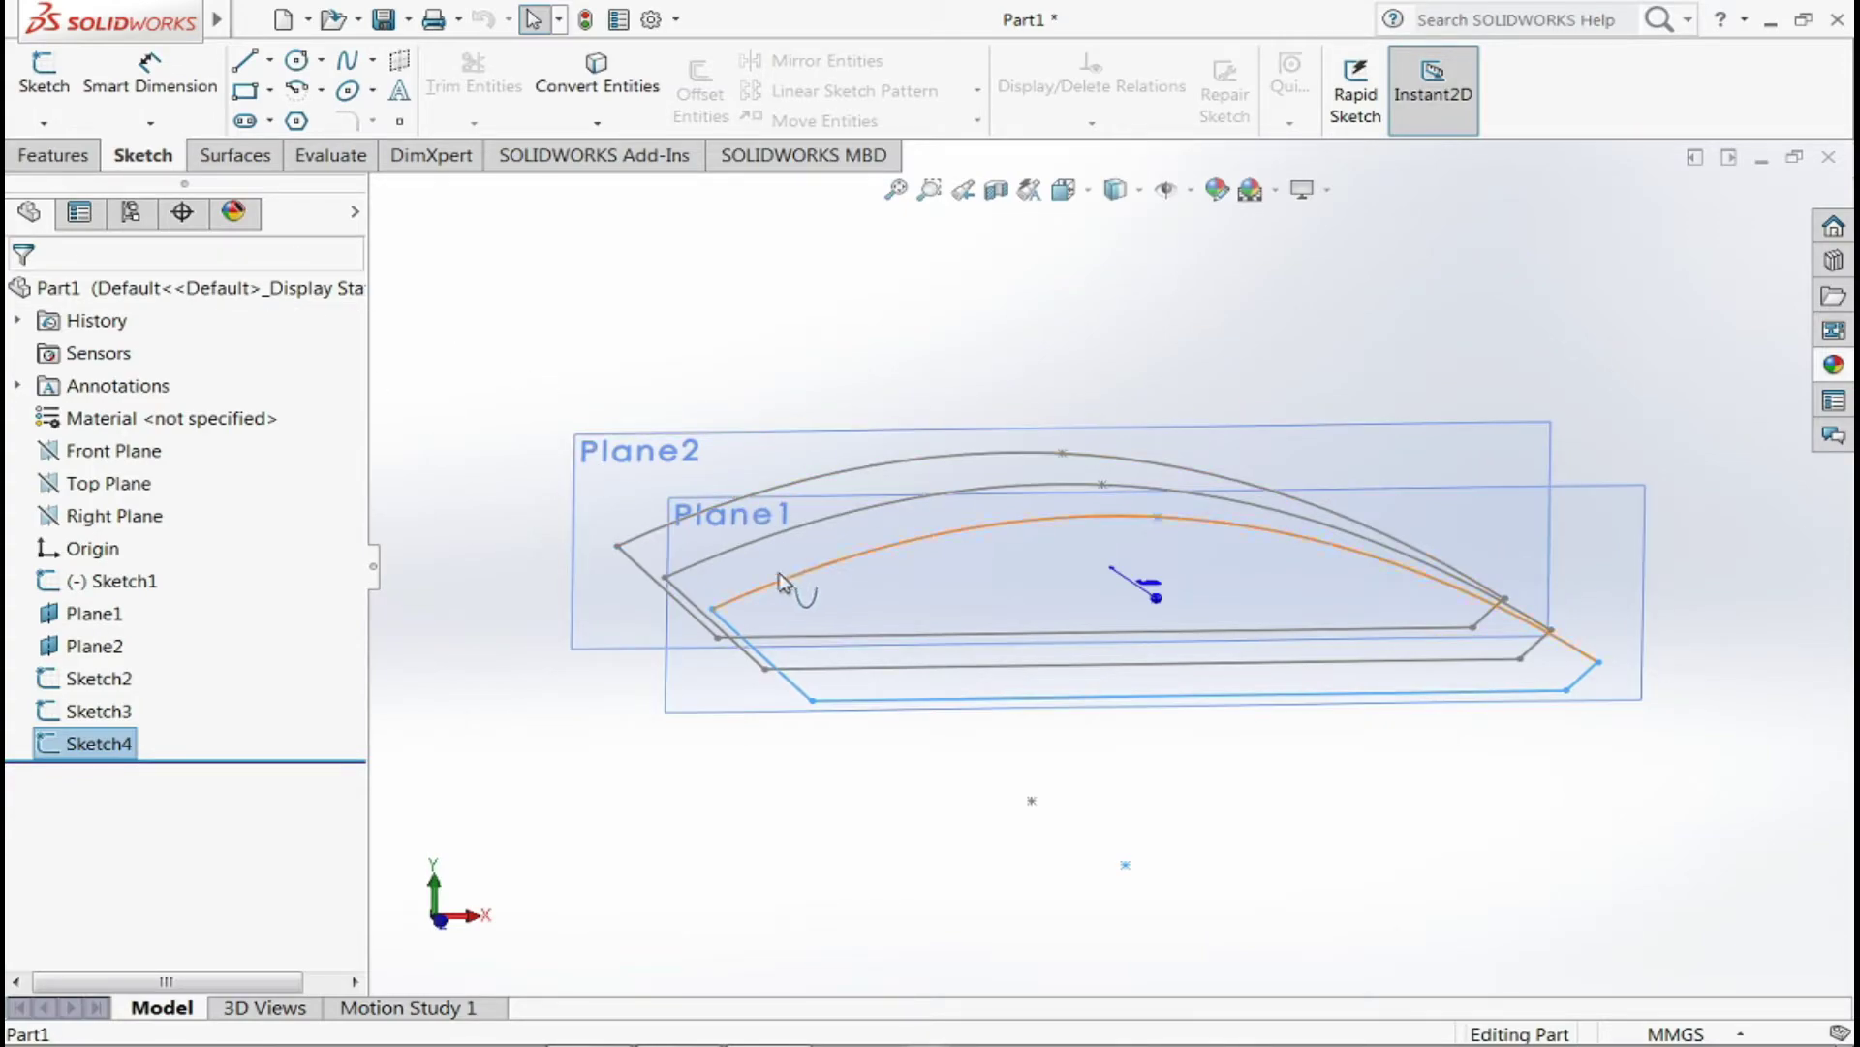
right_click(109, 748)
click(128, 505)
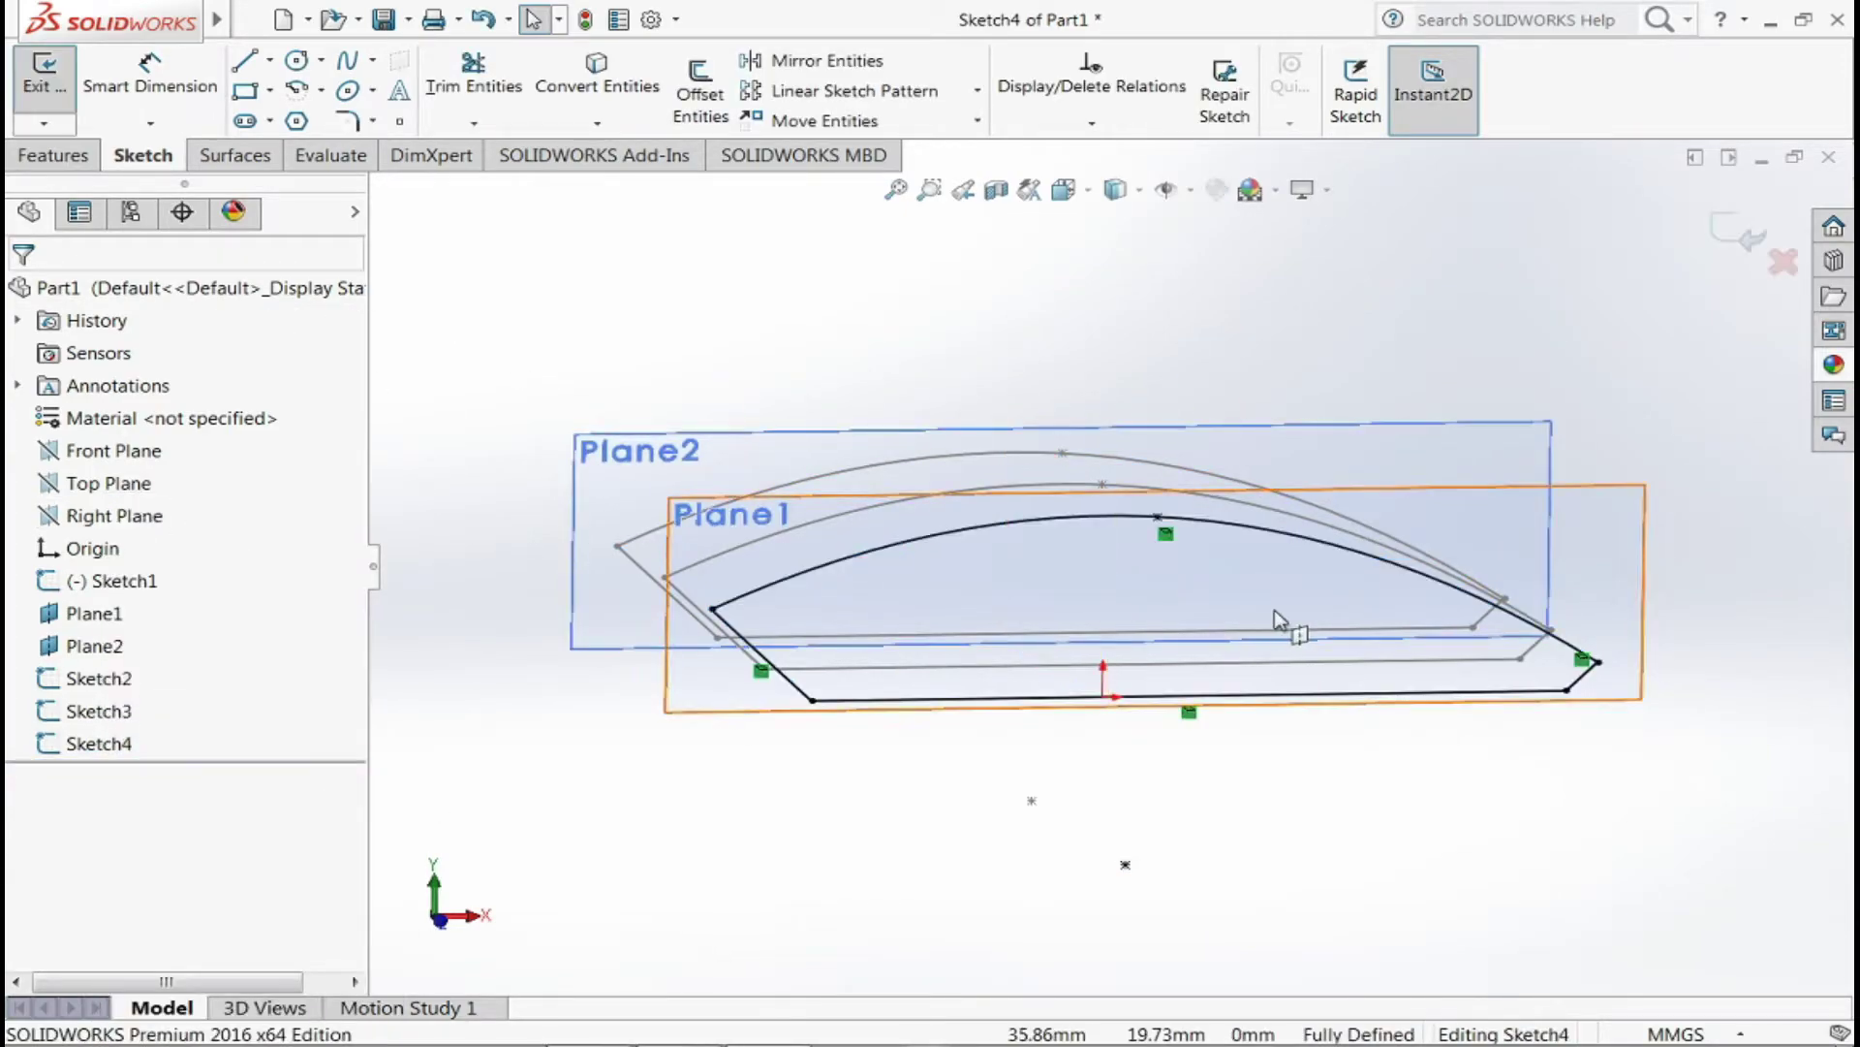
- Pick Sketch4's parabola and three lines to scale about the sketch origin
click(978, 121)
click(923, 238)
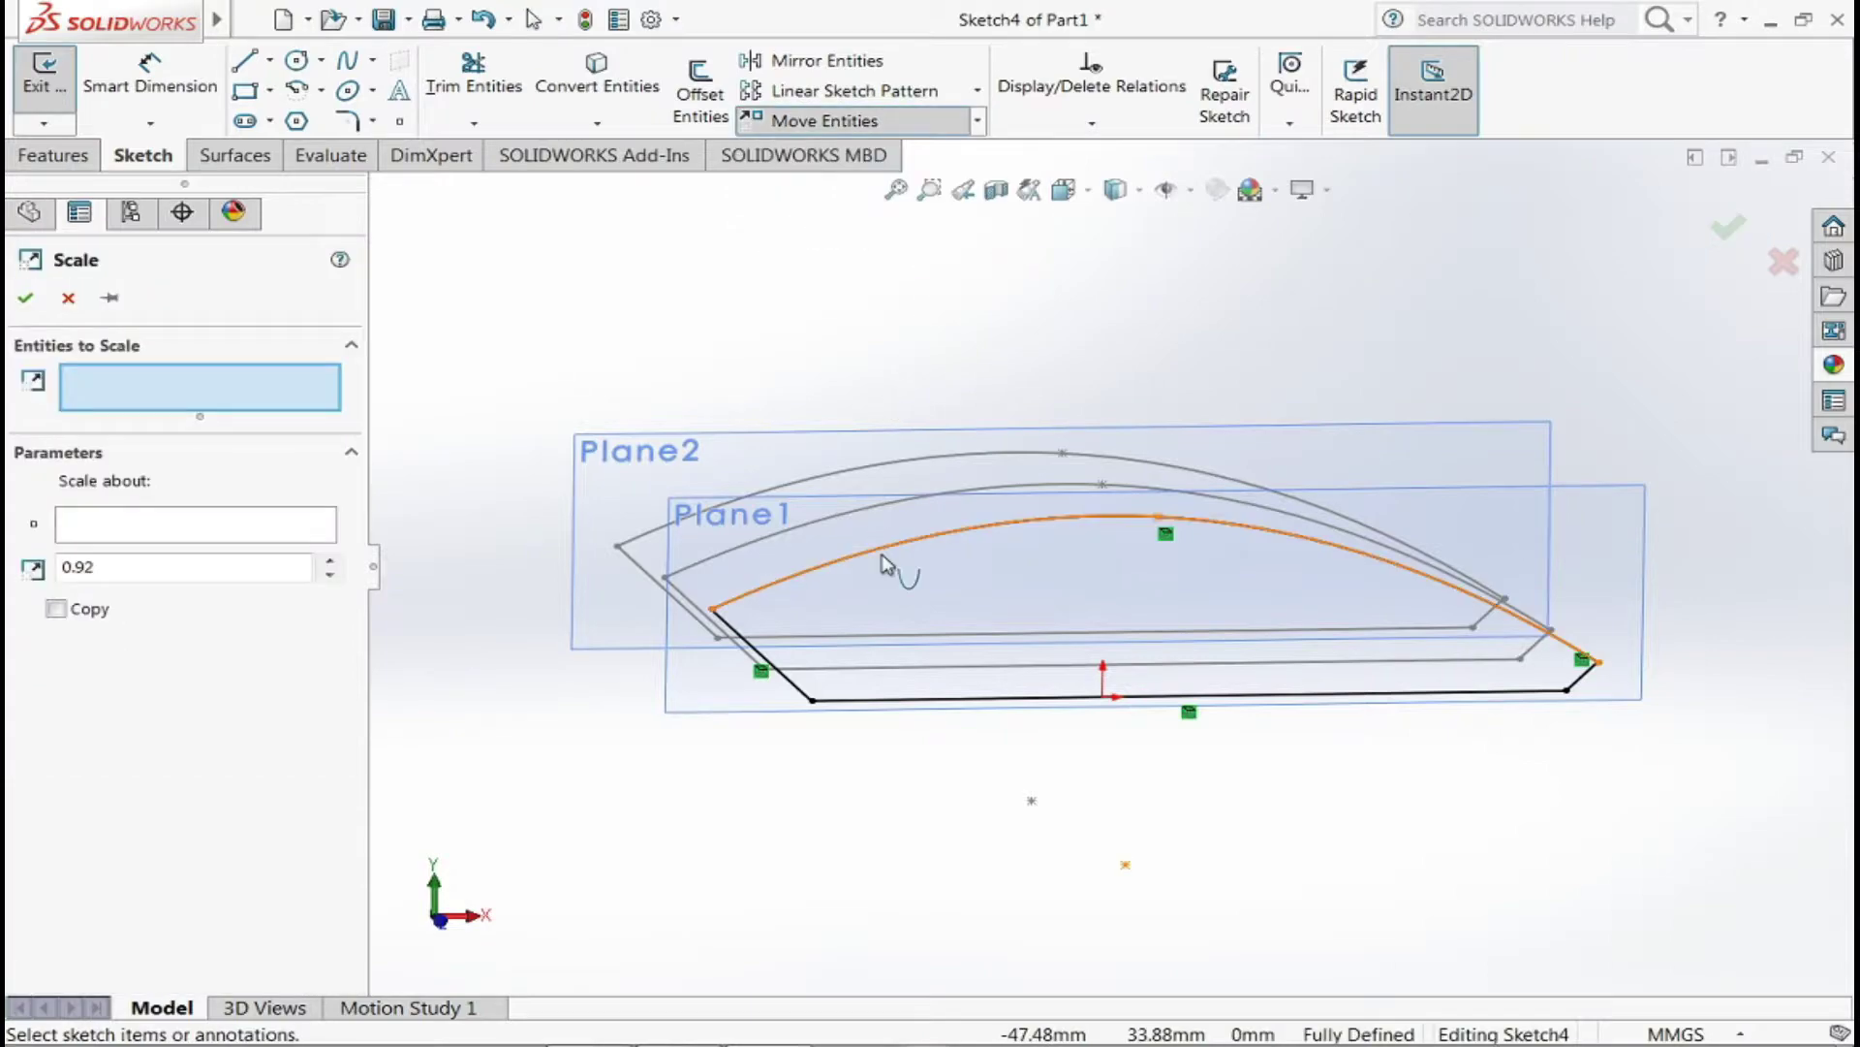
click(884, 564)
click(766, 657)
click(1581, 675)
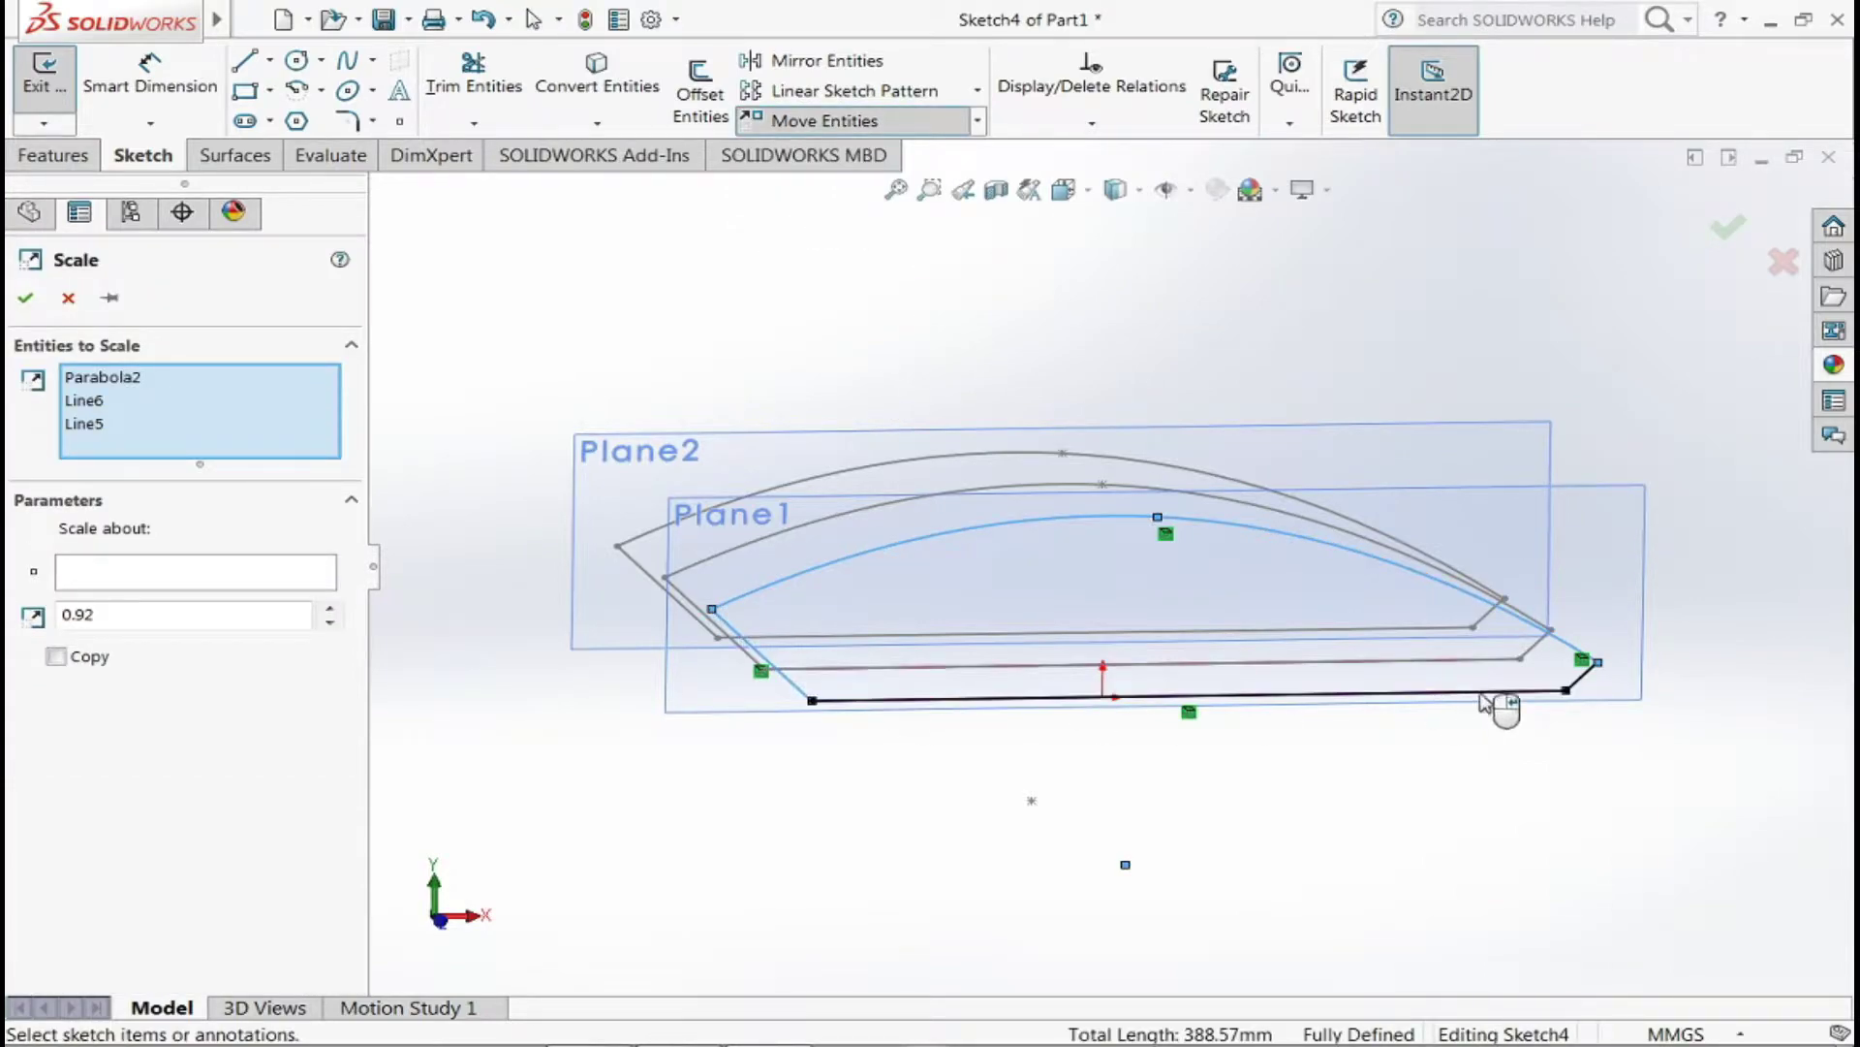
click(1582, 684)
click(204, 595)
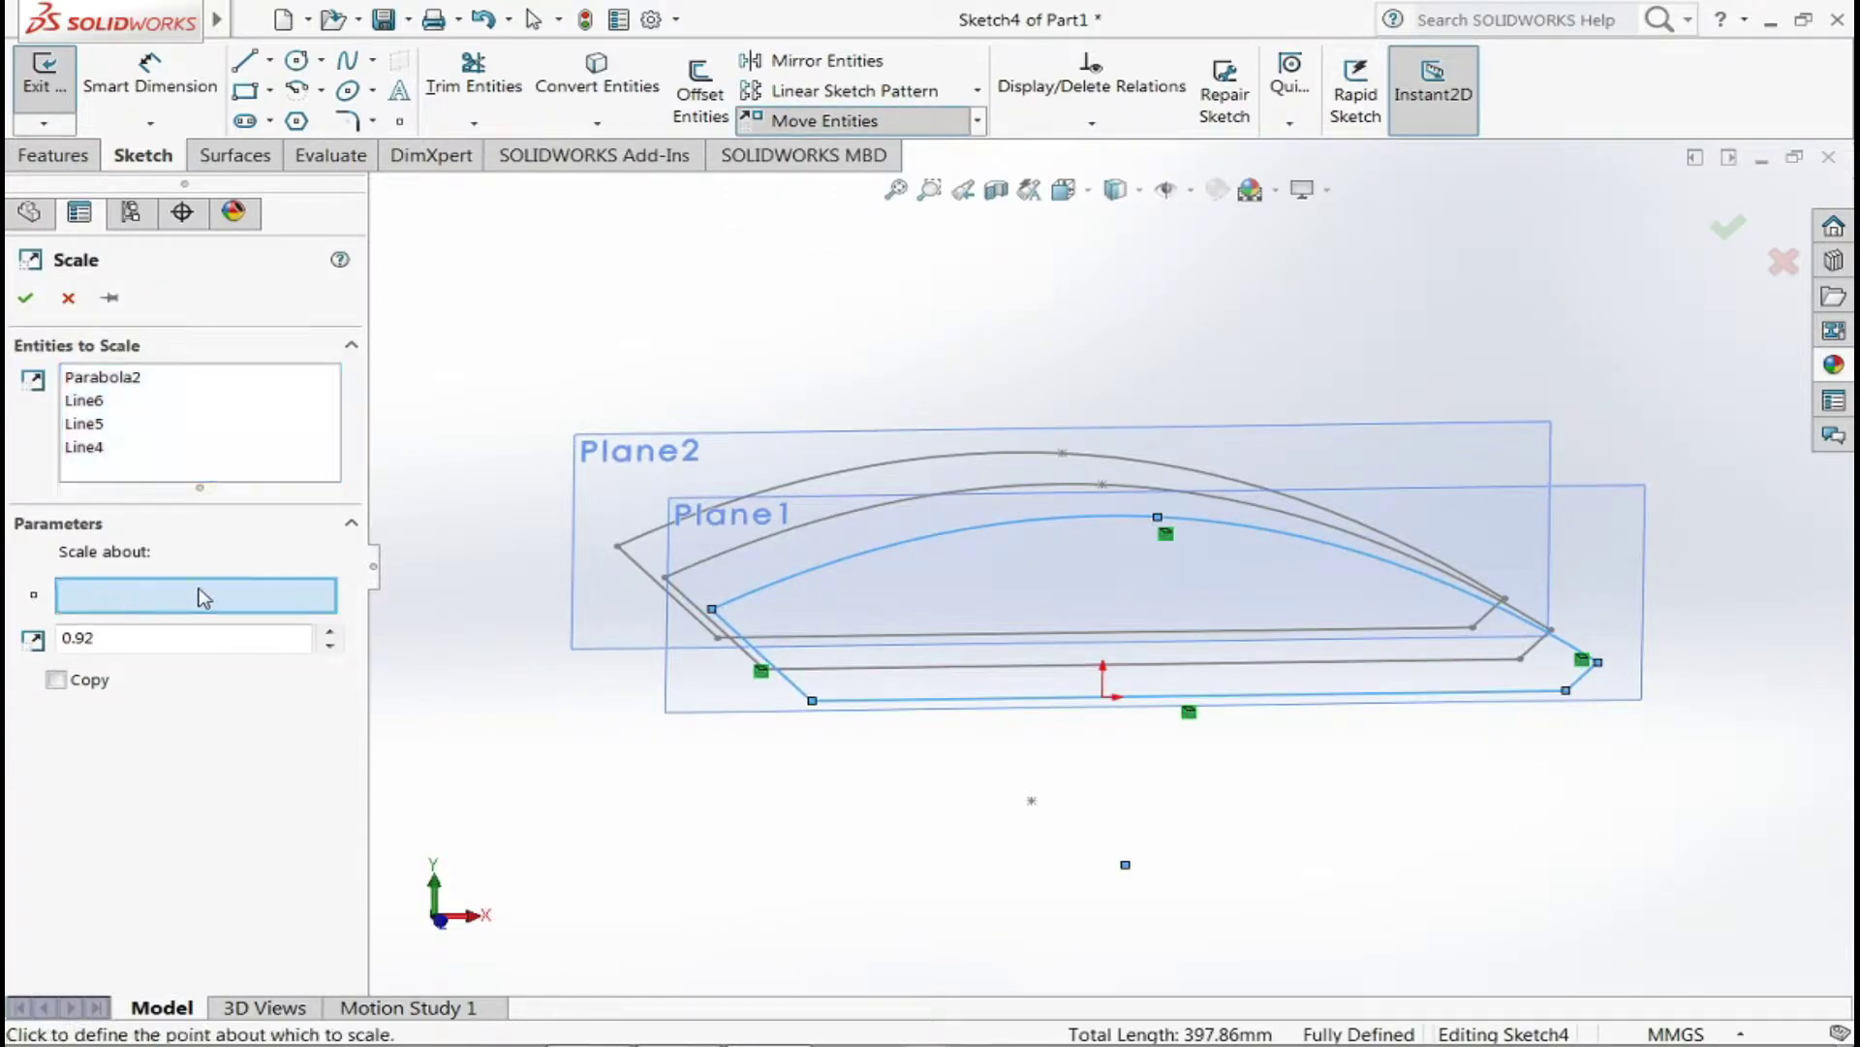
click(1104, 696)
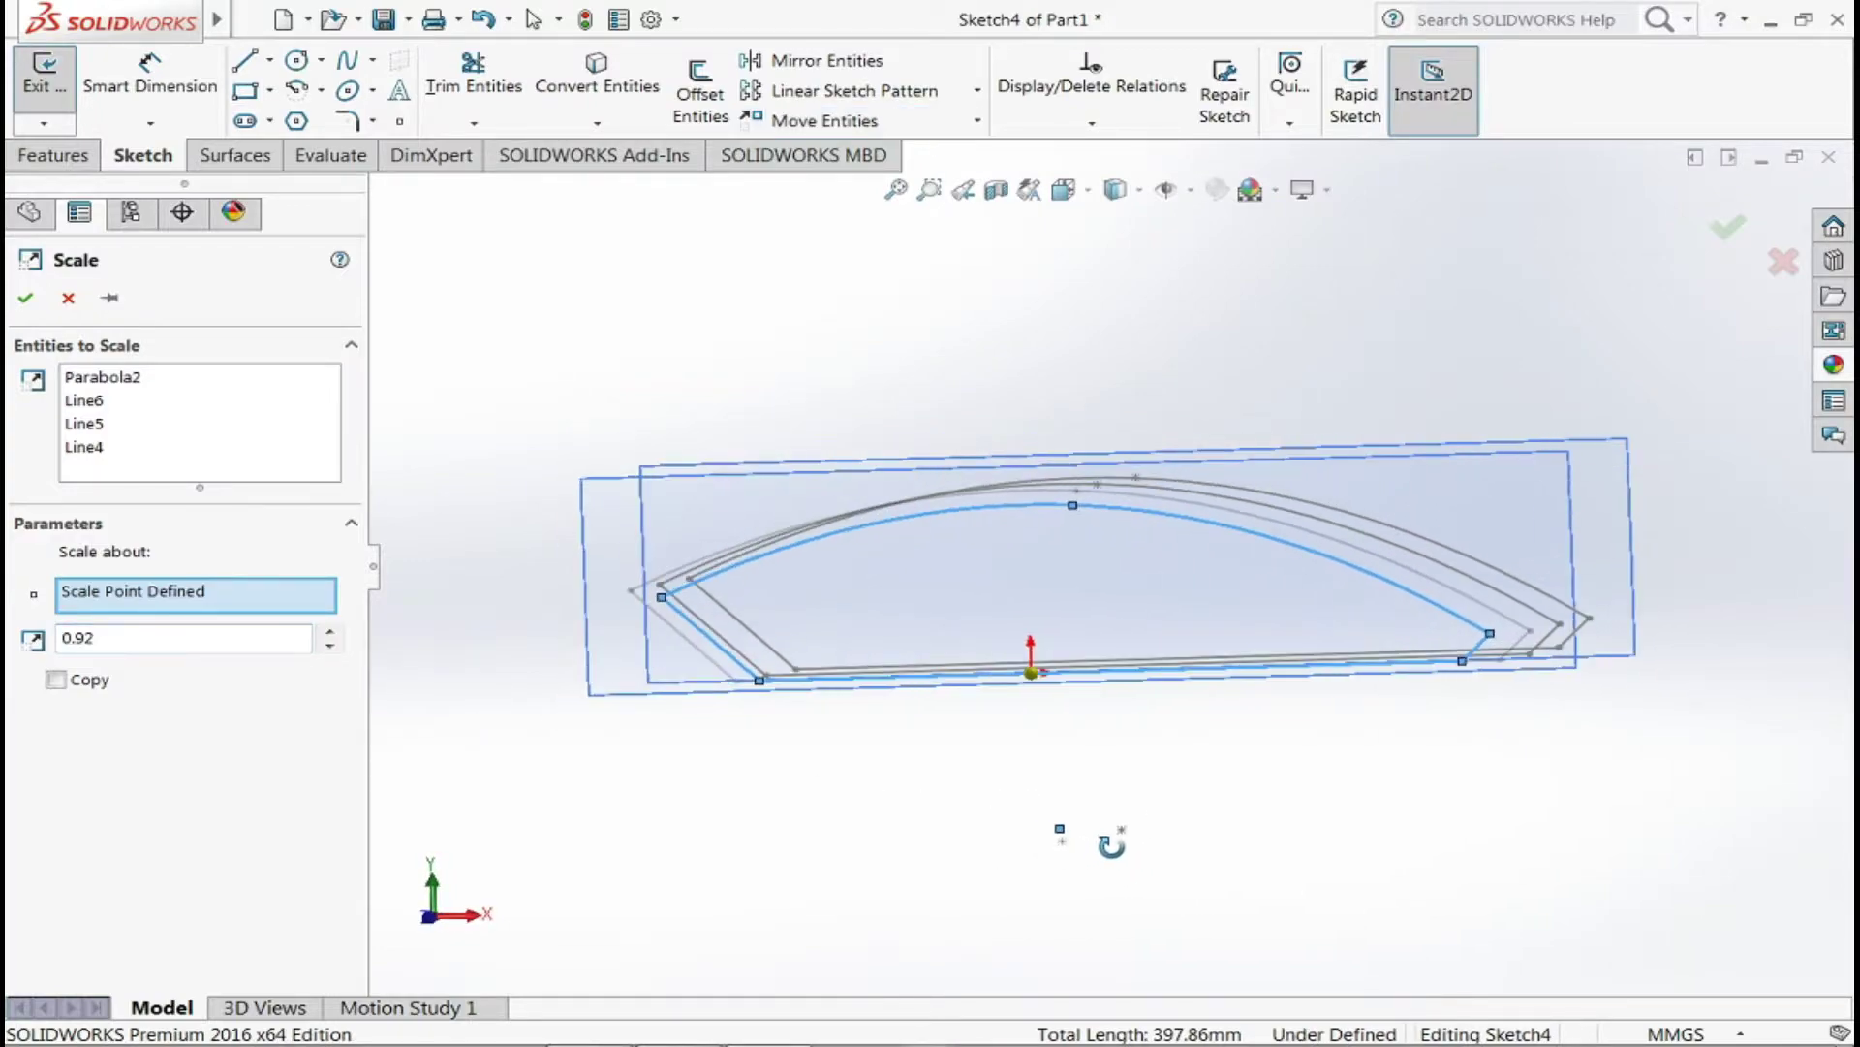
- Apply the 0.9 scale with Copy unchecked so the original profile shrinks
middle_drag(1163, 886, 1122, 831)
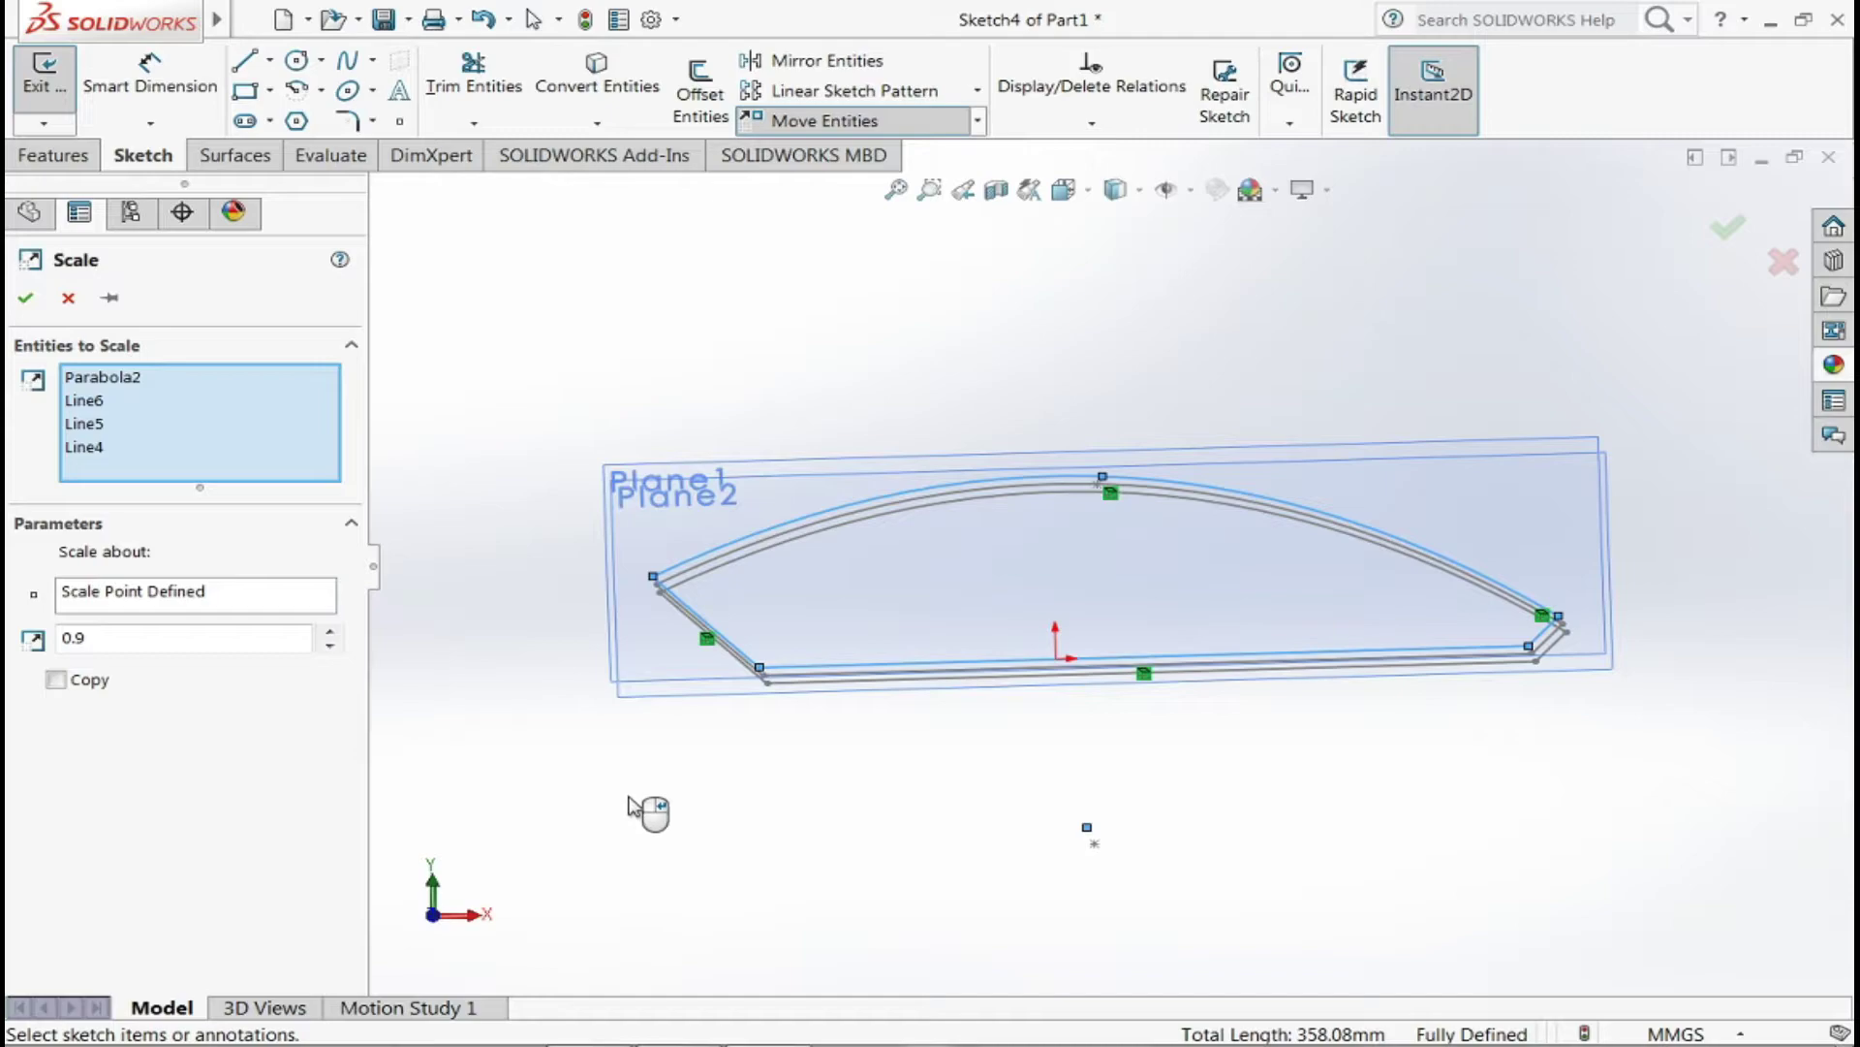
click(60, 680)
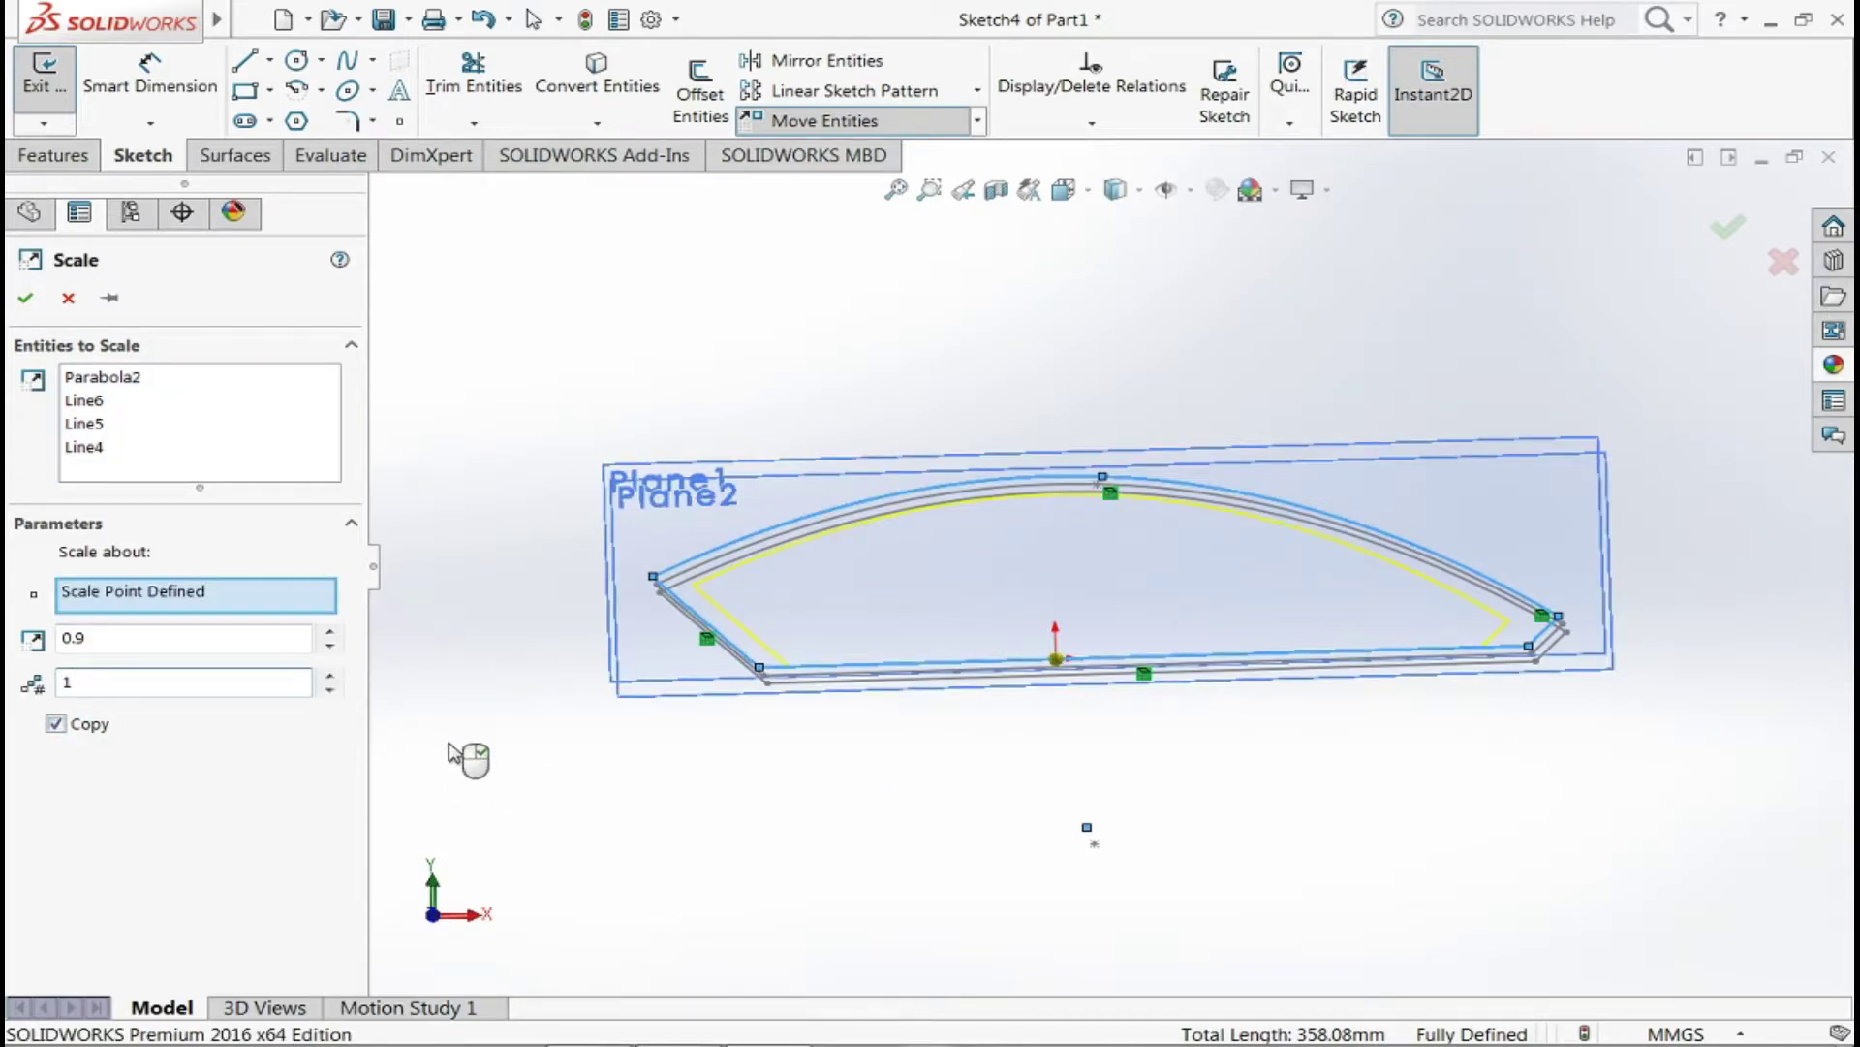
mouse_move(448, 753)
middle_down()
mouse_move(631, 801)
mouse_move(611, 787)
middle_up()
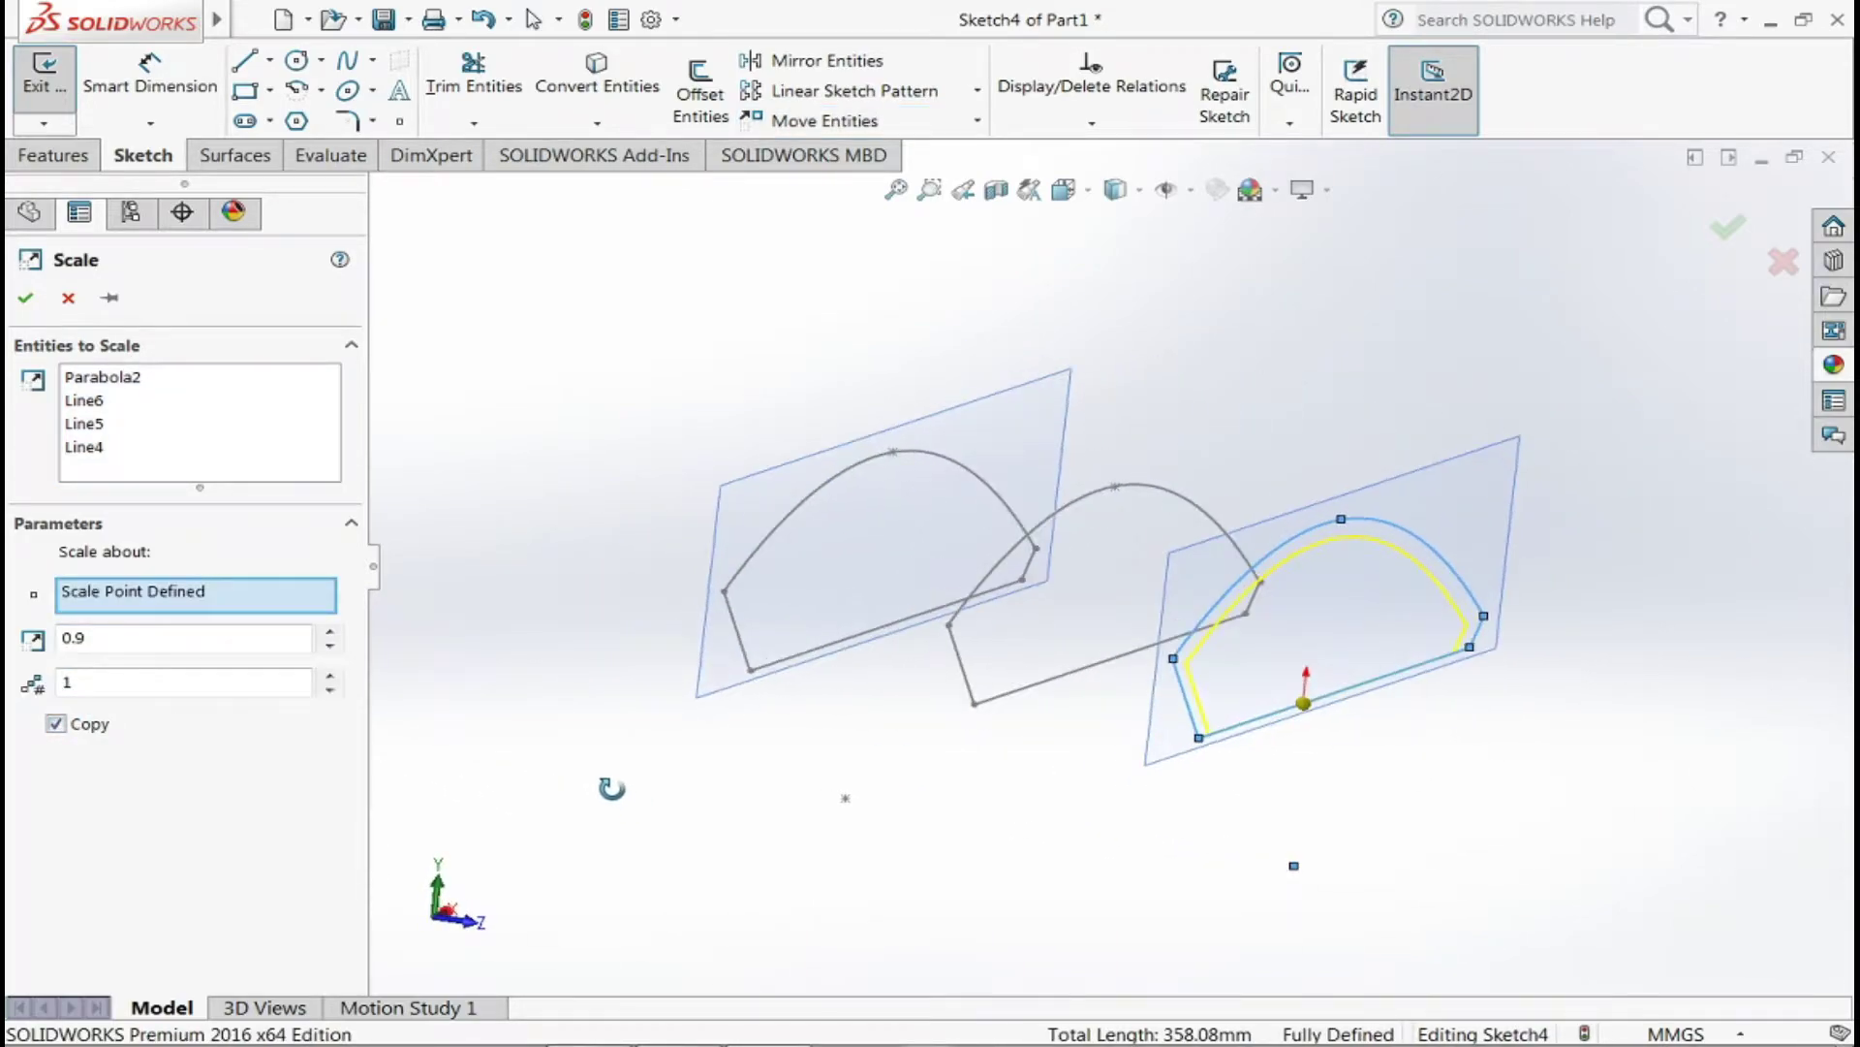
click(55, 724)
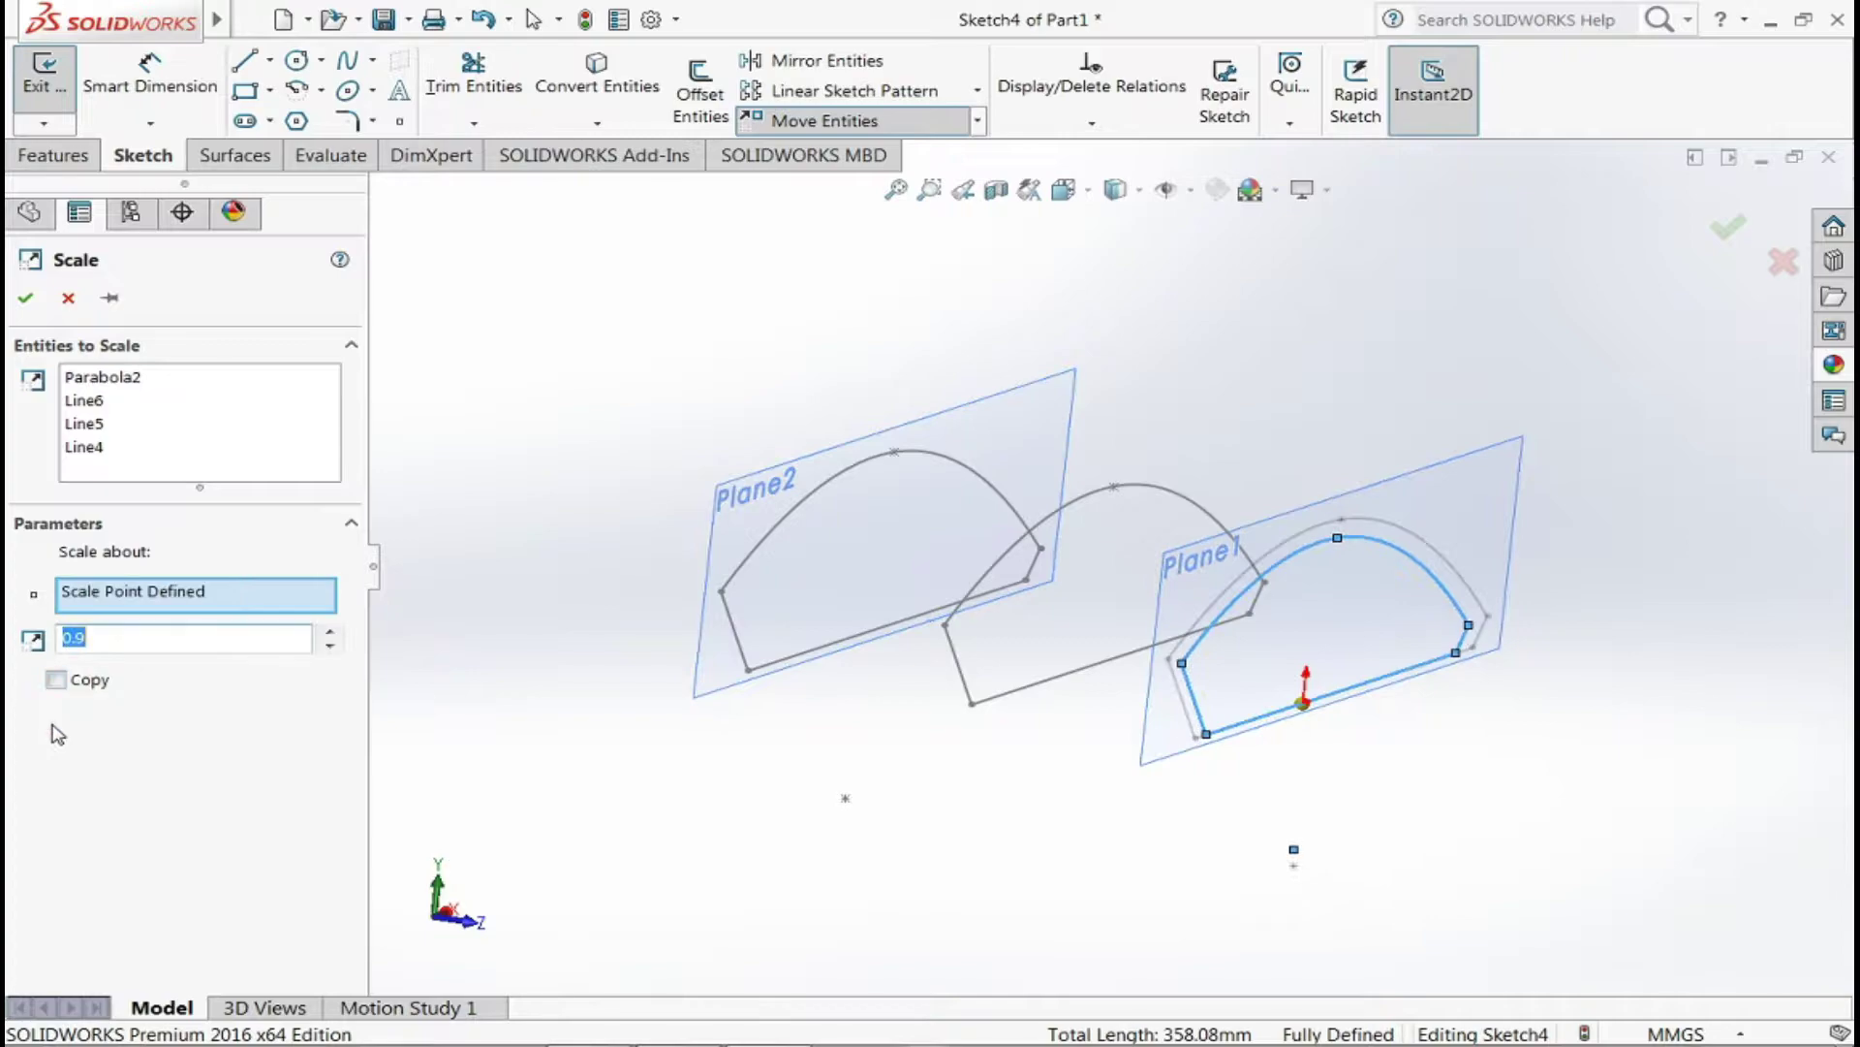
click(24, 298)
mouse_move(1550, 876)
middle_down()
mouse_move(1557, 789)
mouse_move(1466, 765)
mouse_move(1636, 788)
mouse_move(1046, 677)
mouse_move(906, 722)
middle_up()
click(1056, 502)
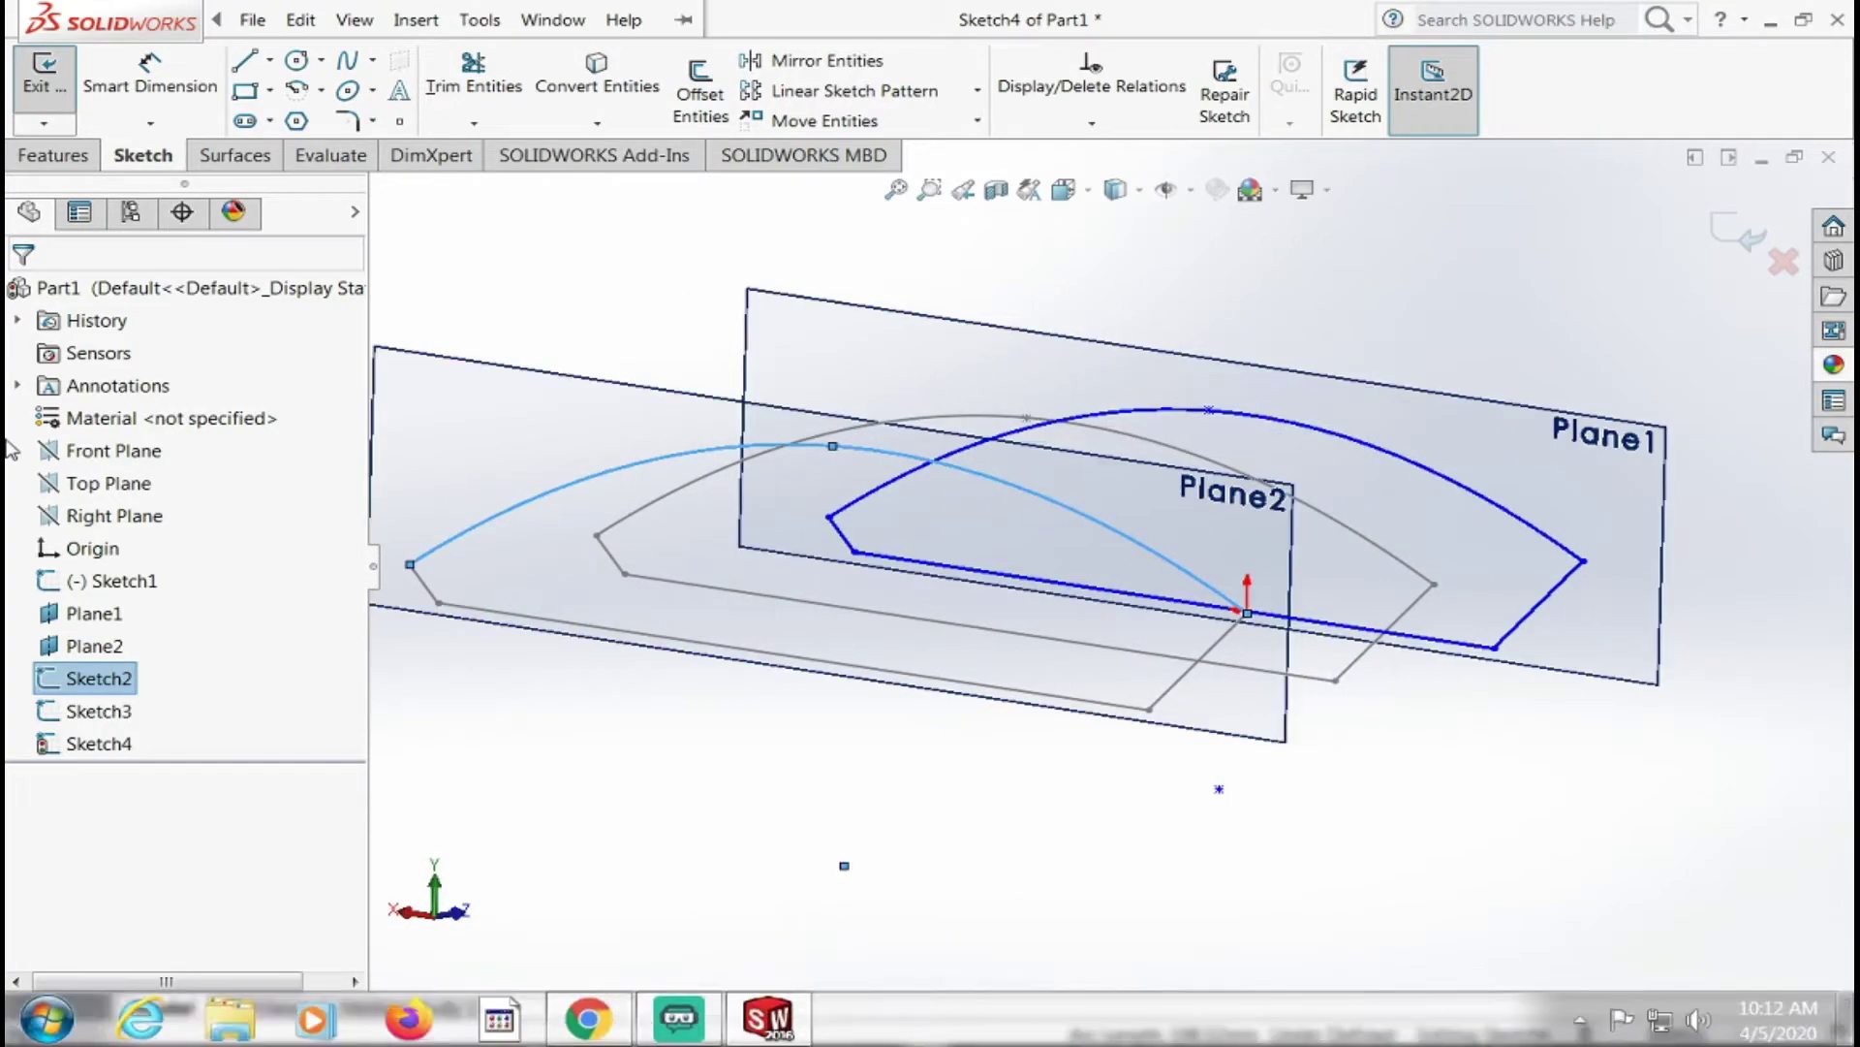
- Exit the scaled Sketch4 so the part rebuilds
click(97, 743)
click(415, 19)
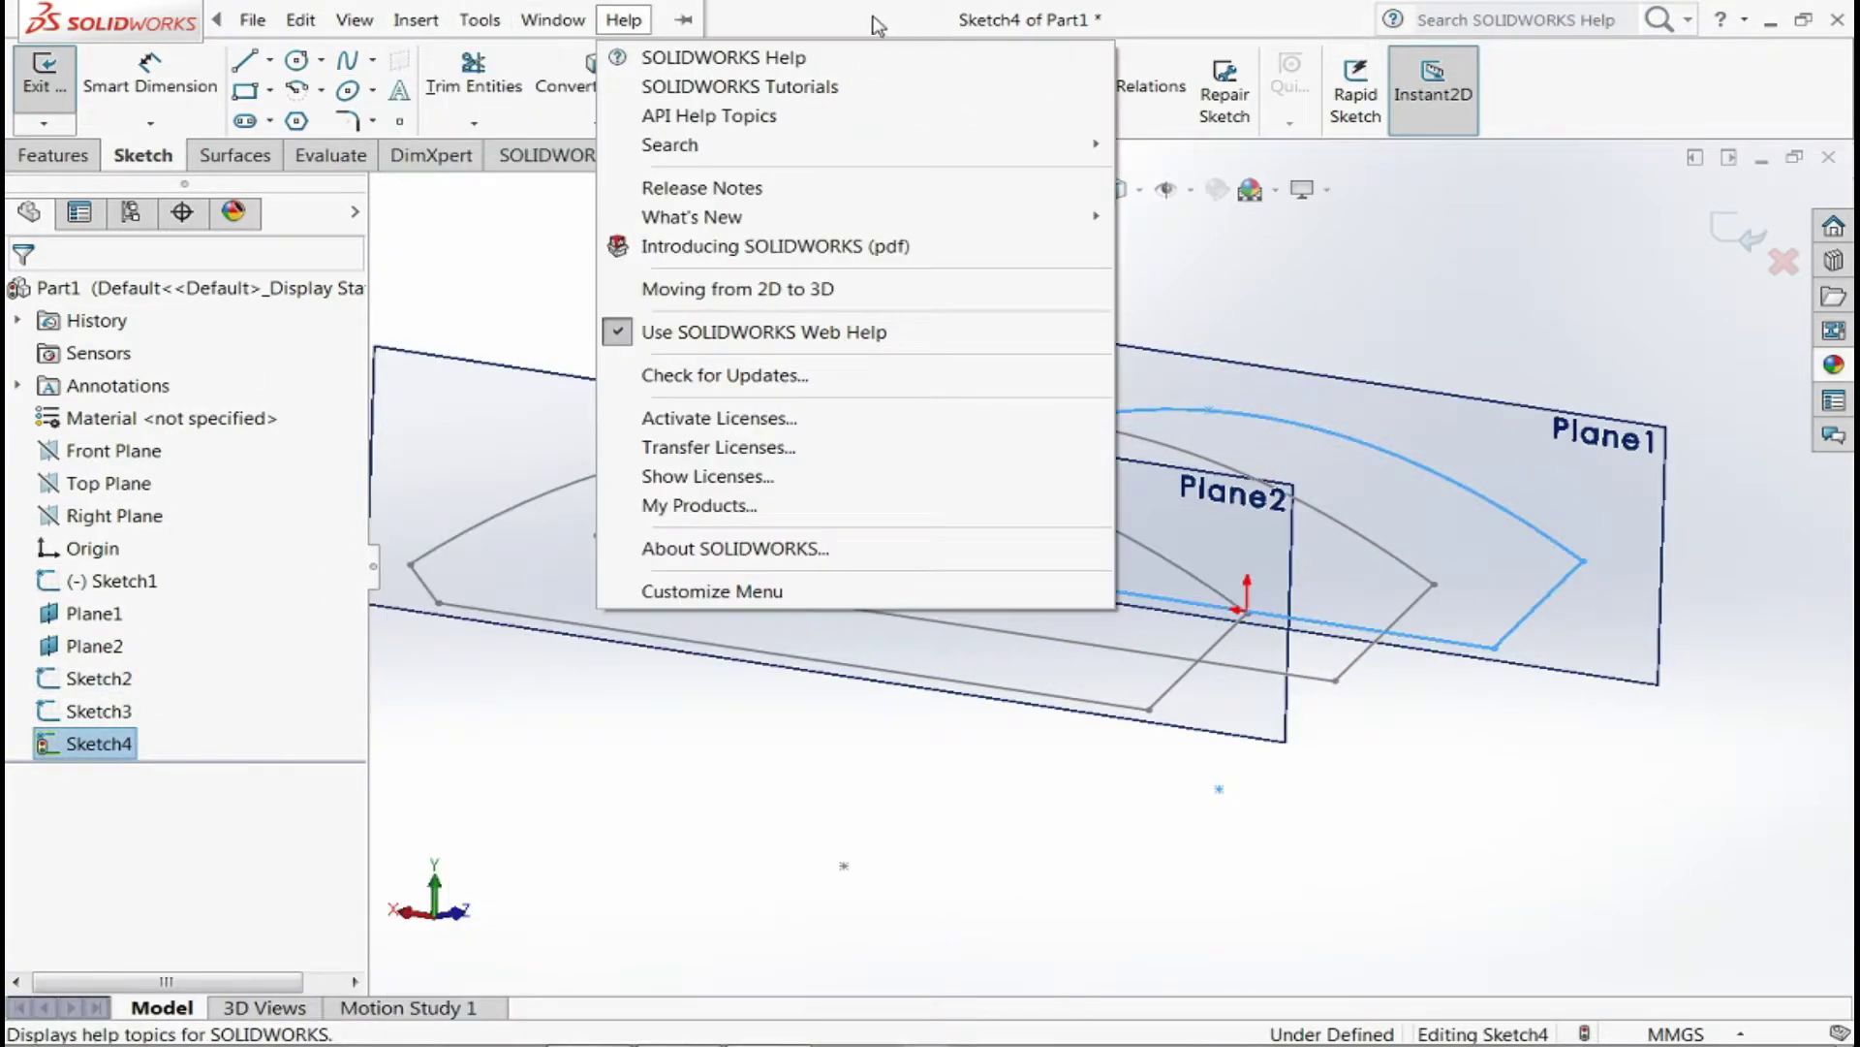
click(877, 24)
click(585, 20)
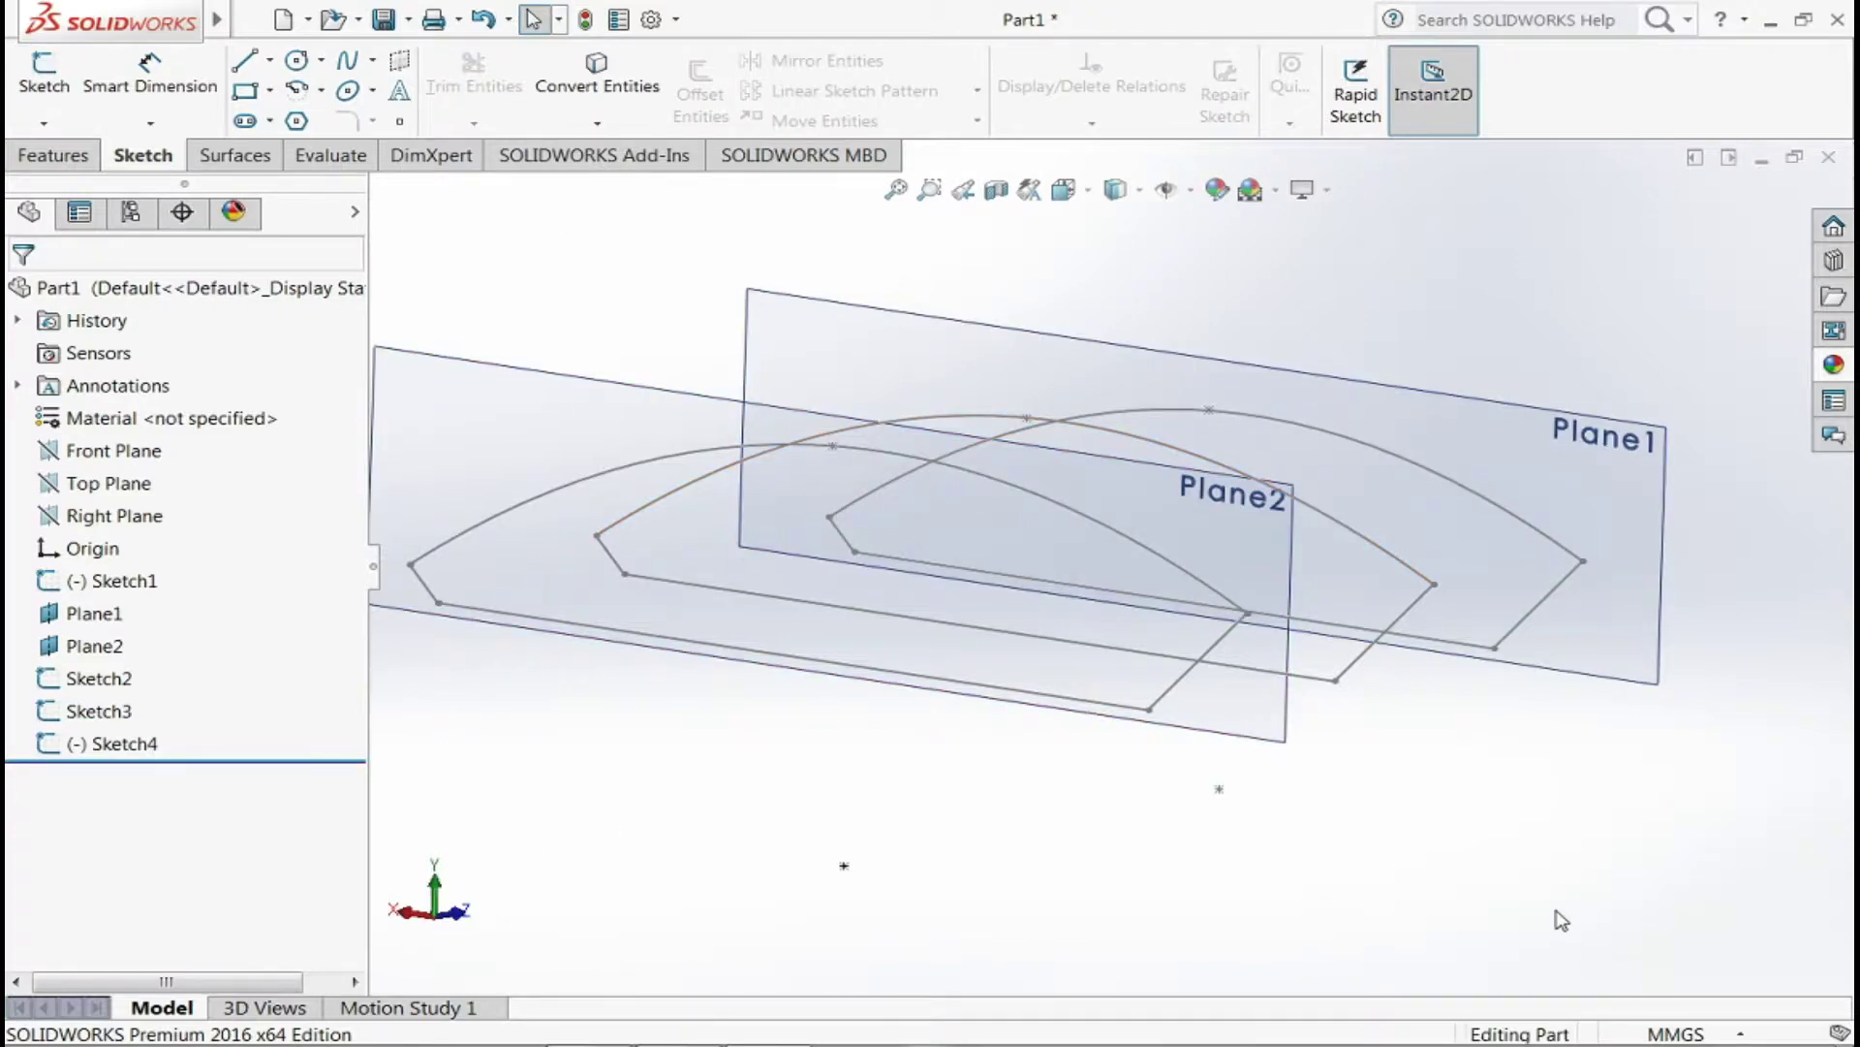
middle_drag(1560, 920, 1475, 839)
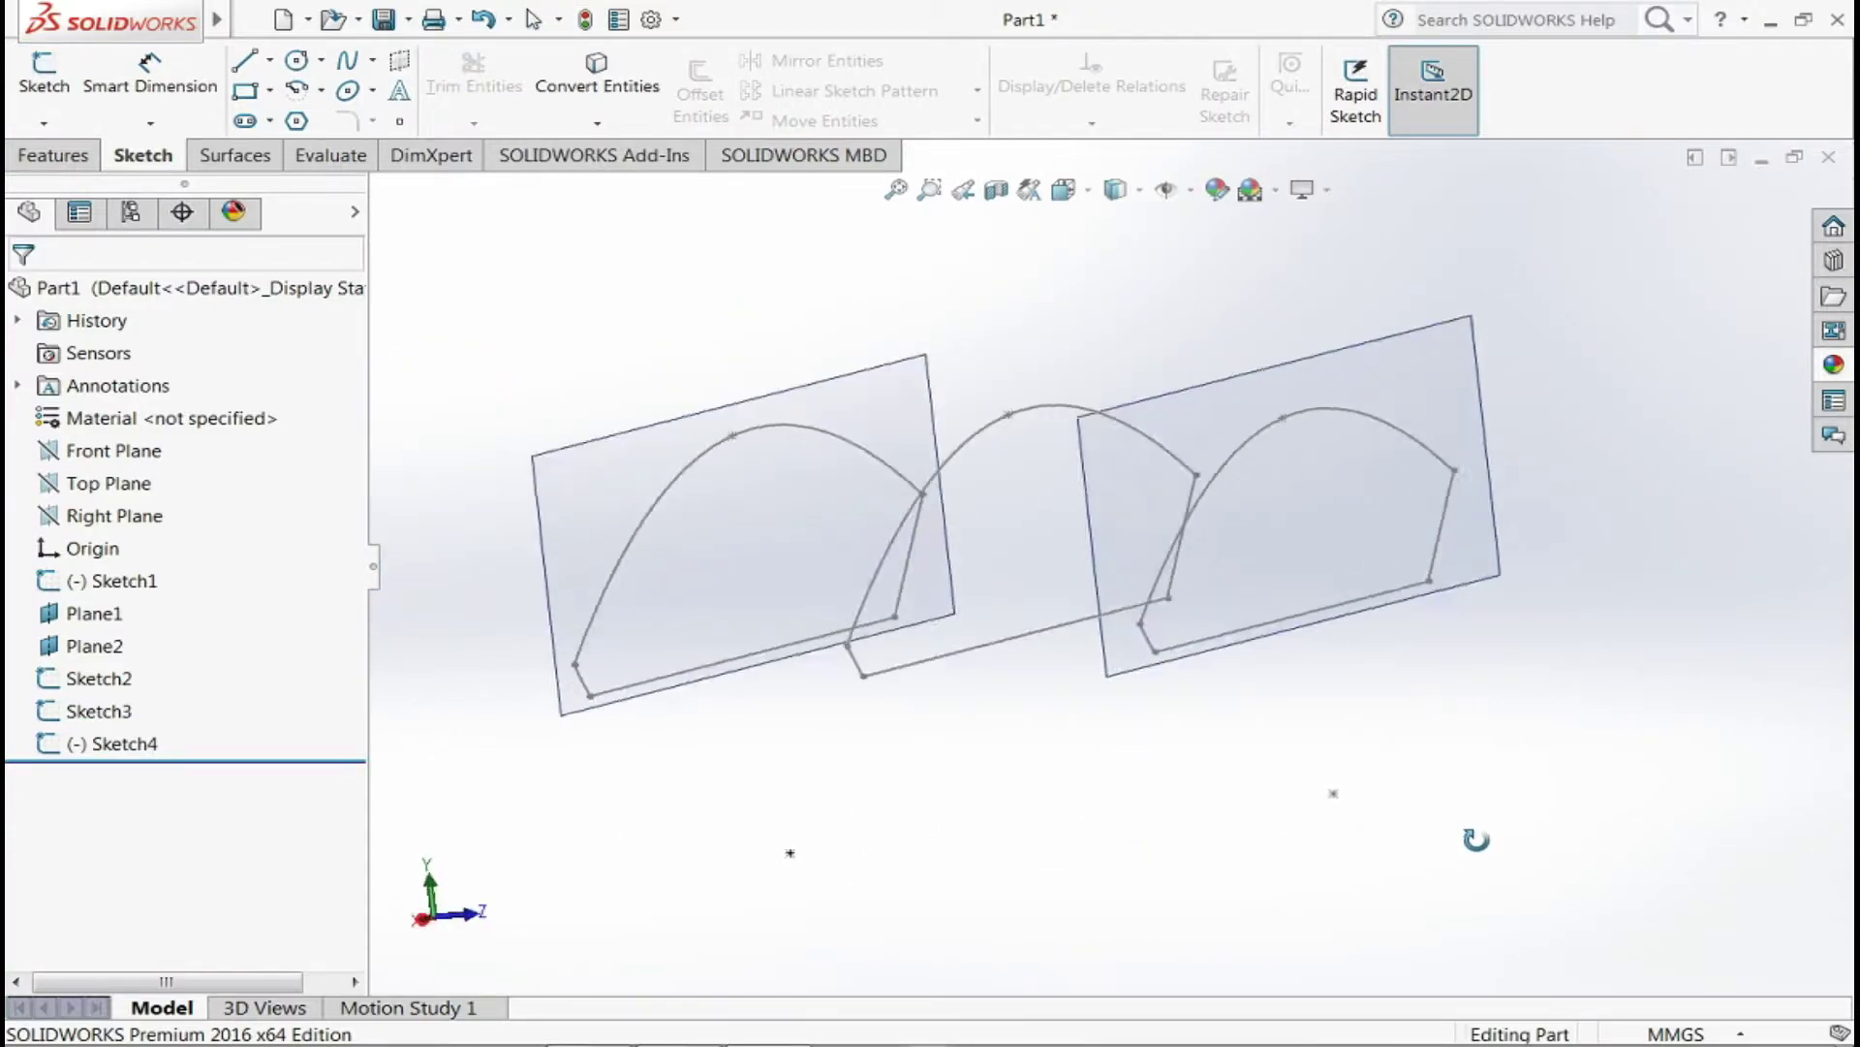
- Open Sketch2 on Plane2 for review and exit it unchanged
click(719, 458)
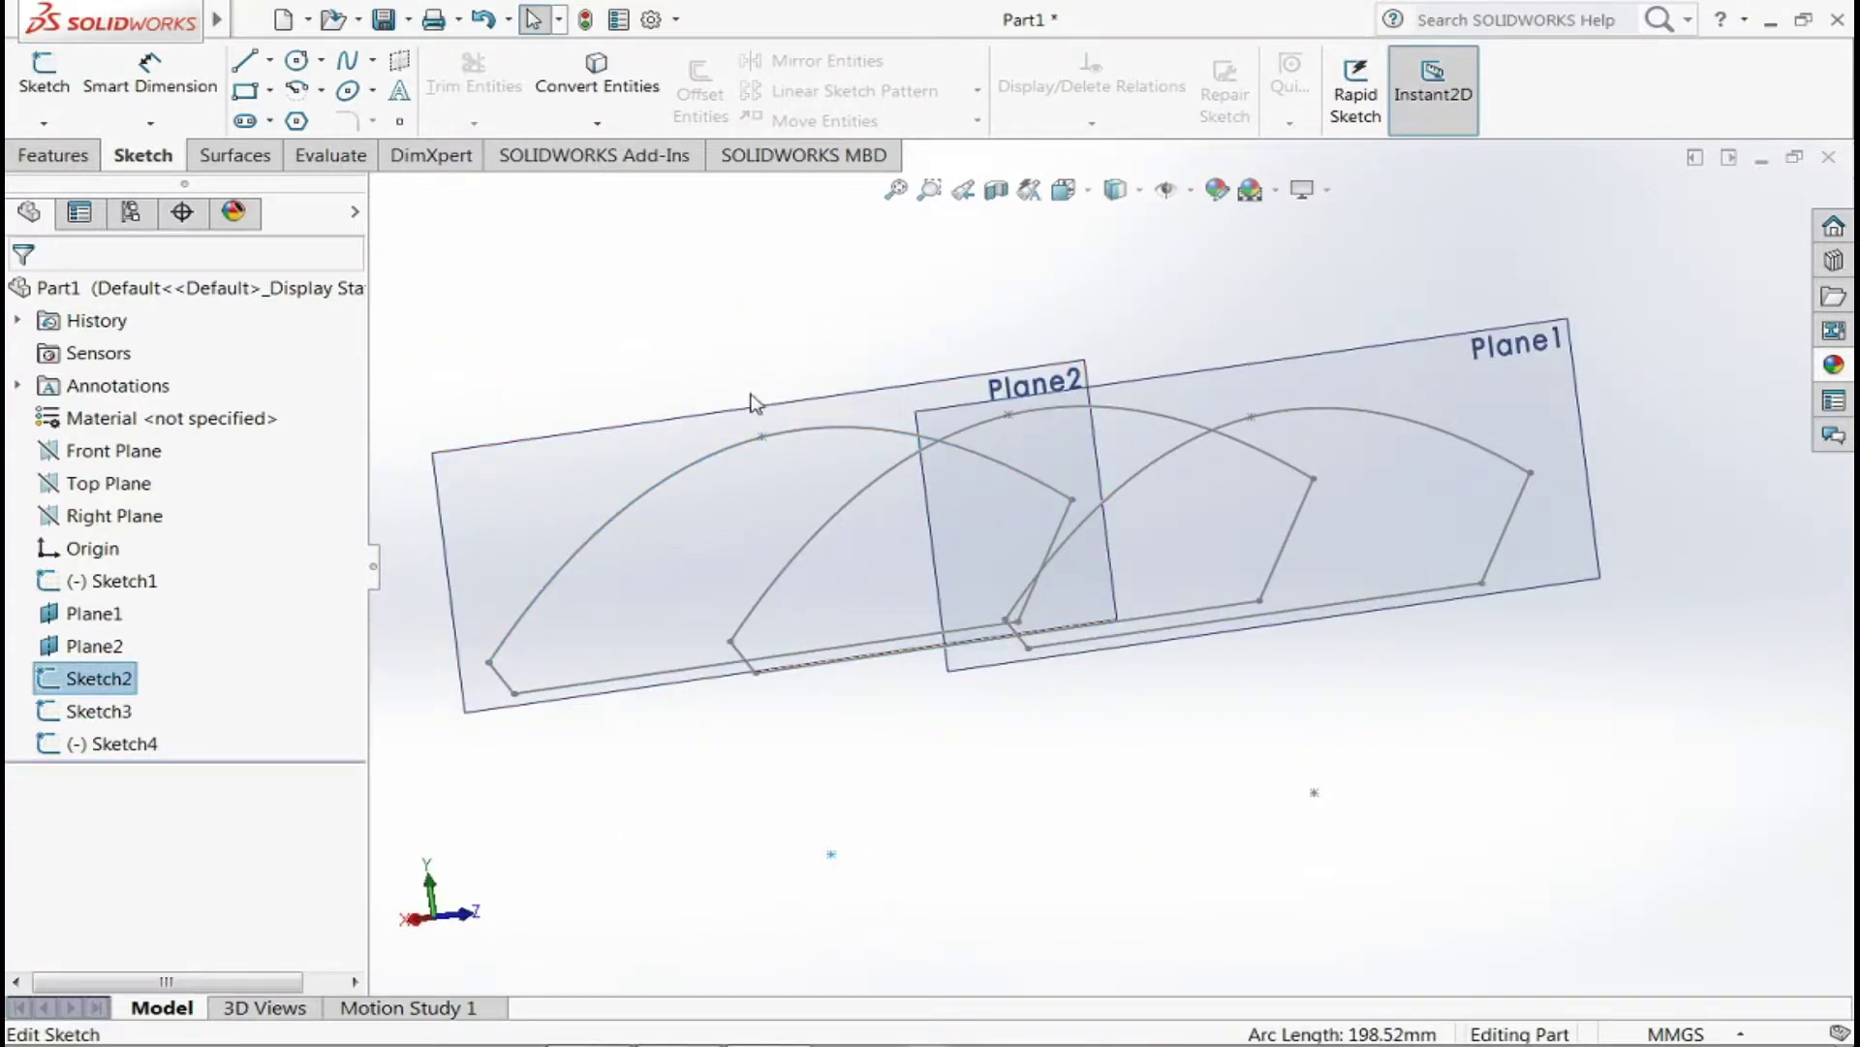
click(789, 355)
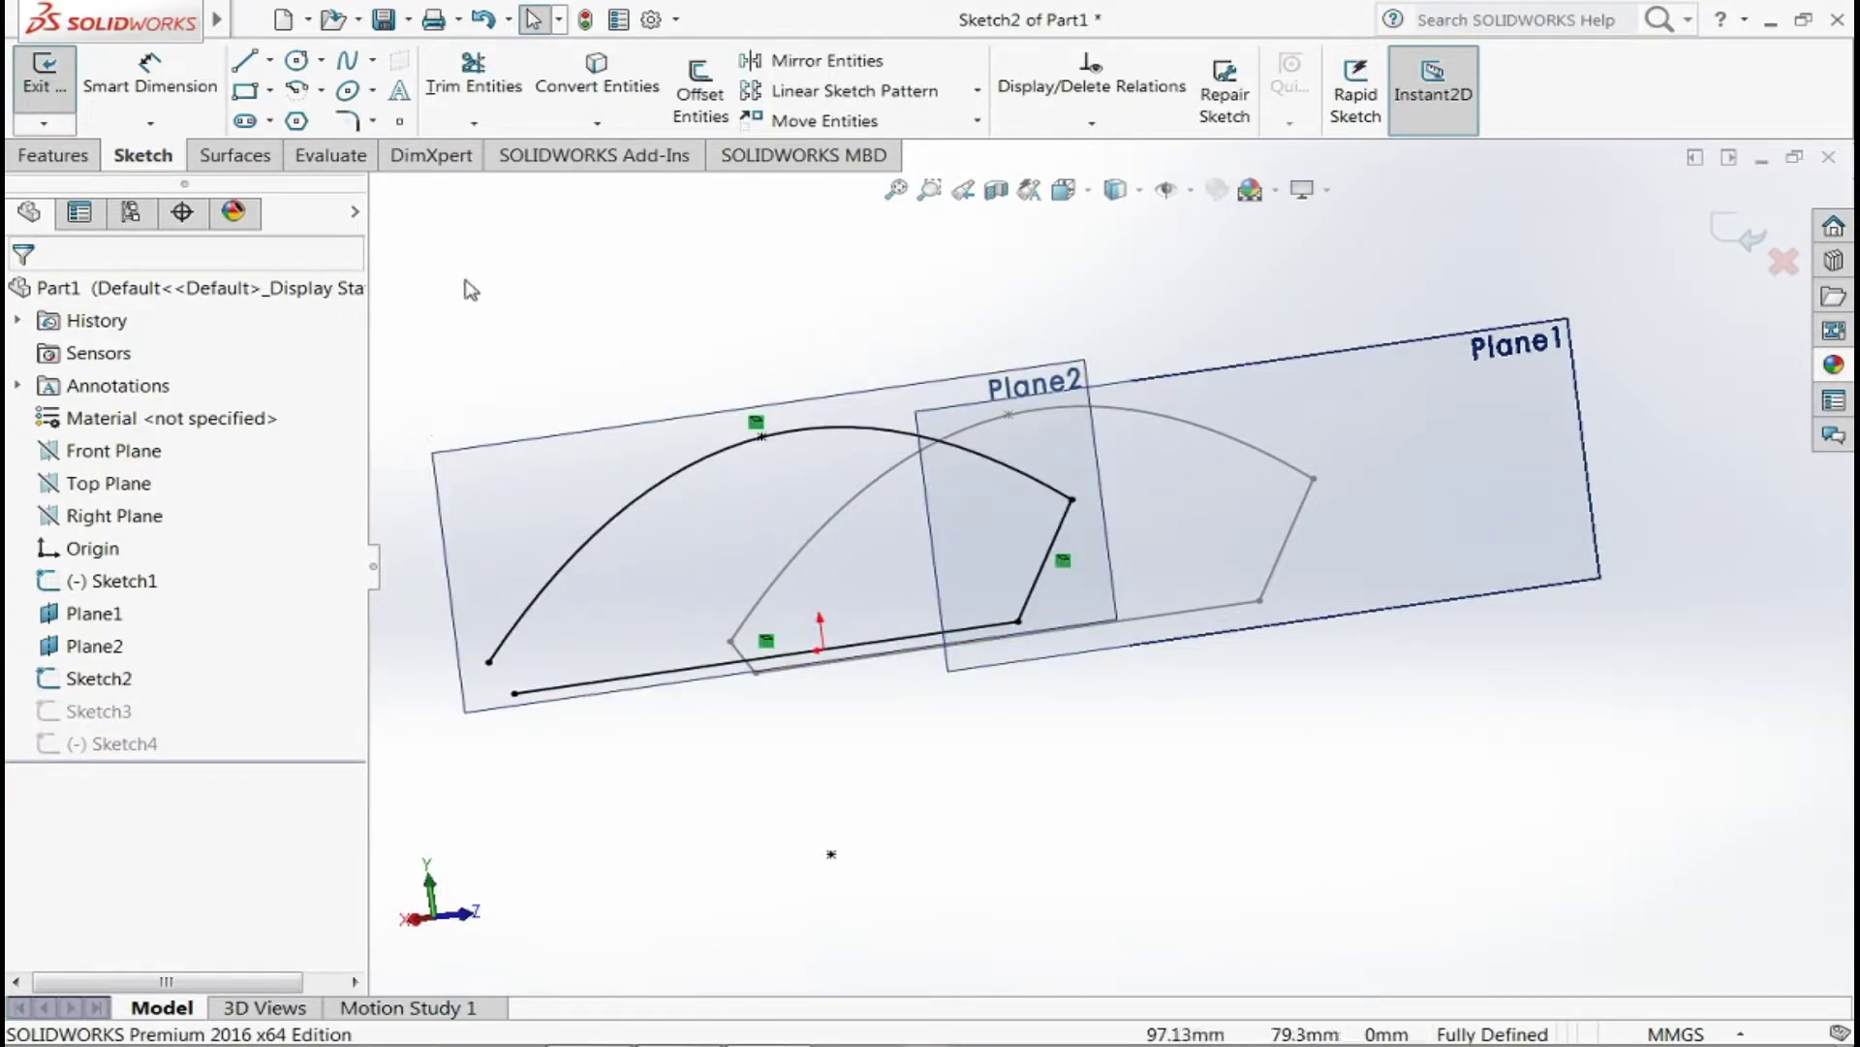
click(29, 48)
middle_drag(469, 282, 567, 688)
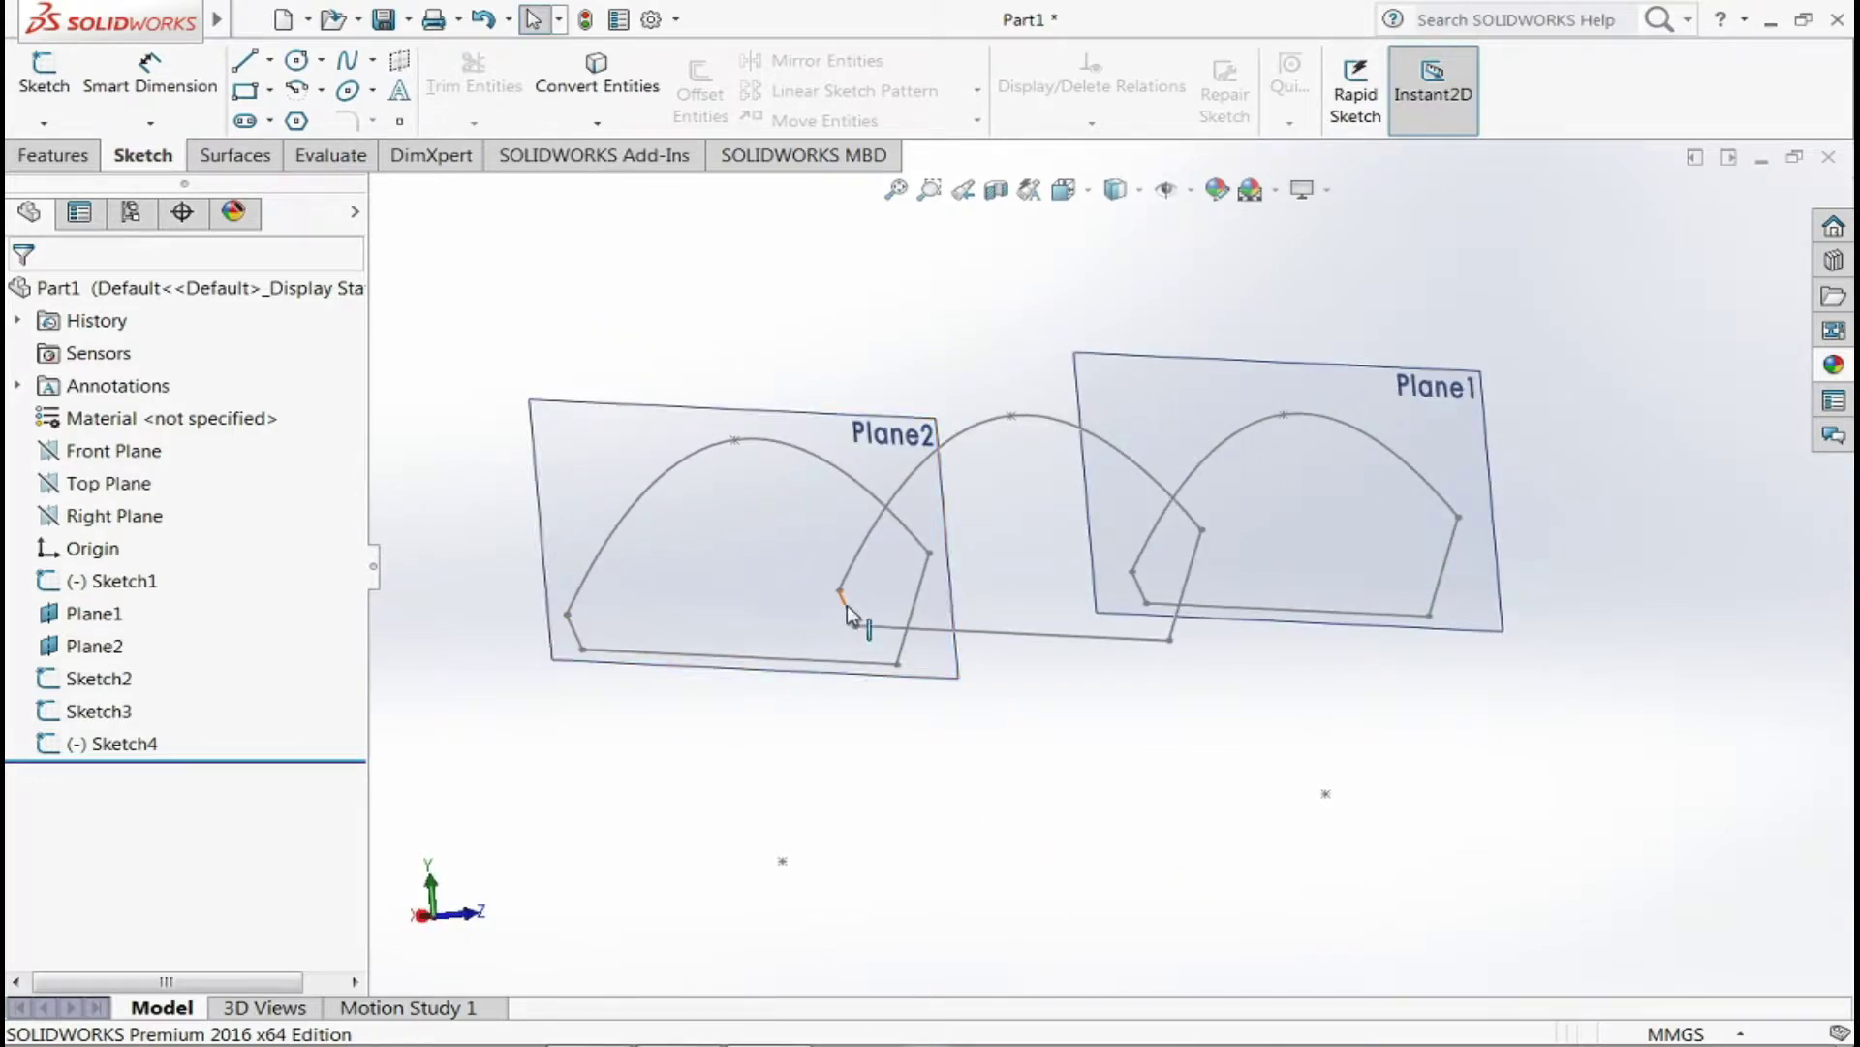
- Reopen Sketch2 from Plane2's context menu, inspect the short line, and exit unchanged
right_click(531, 401)
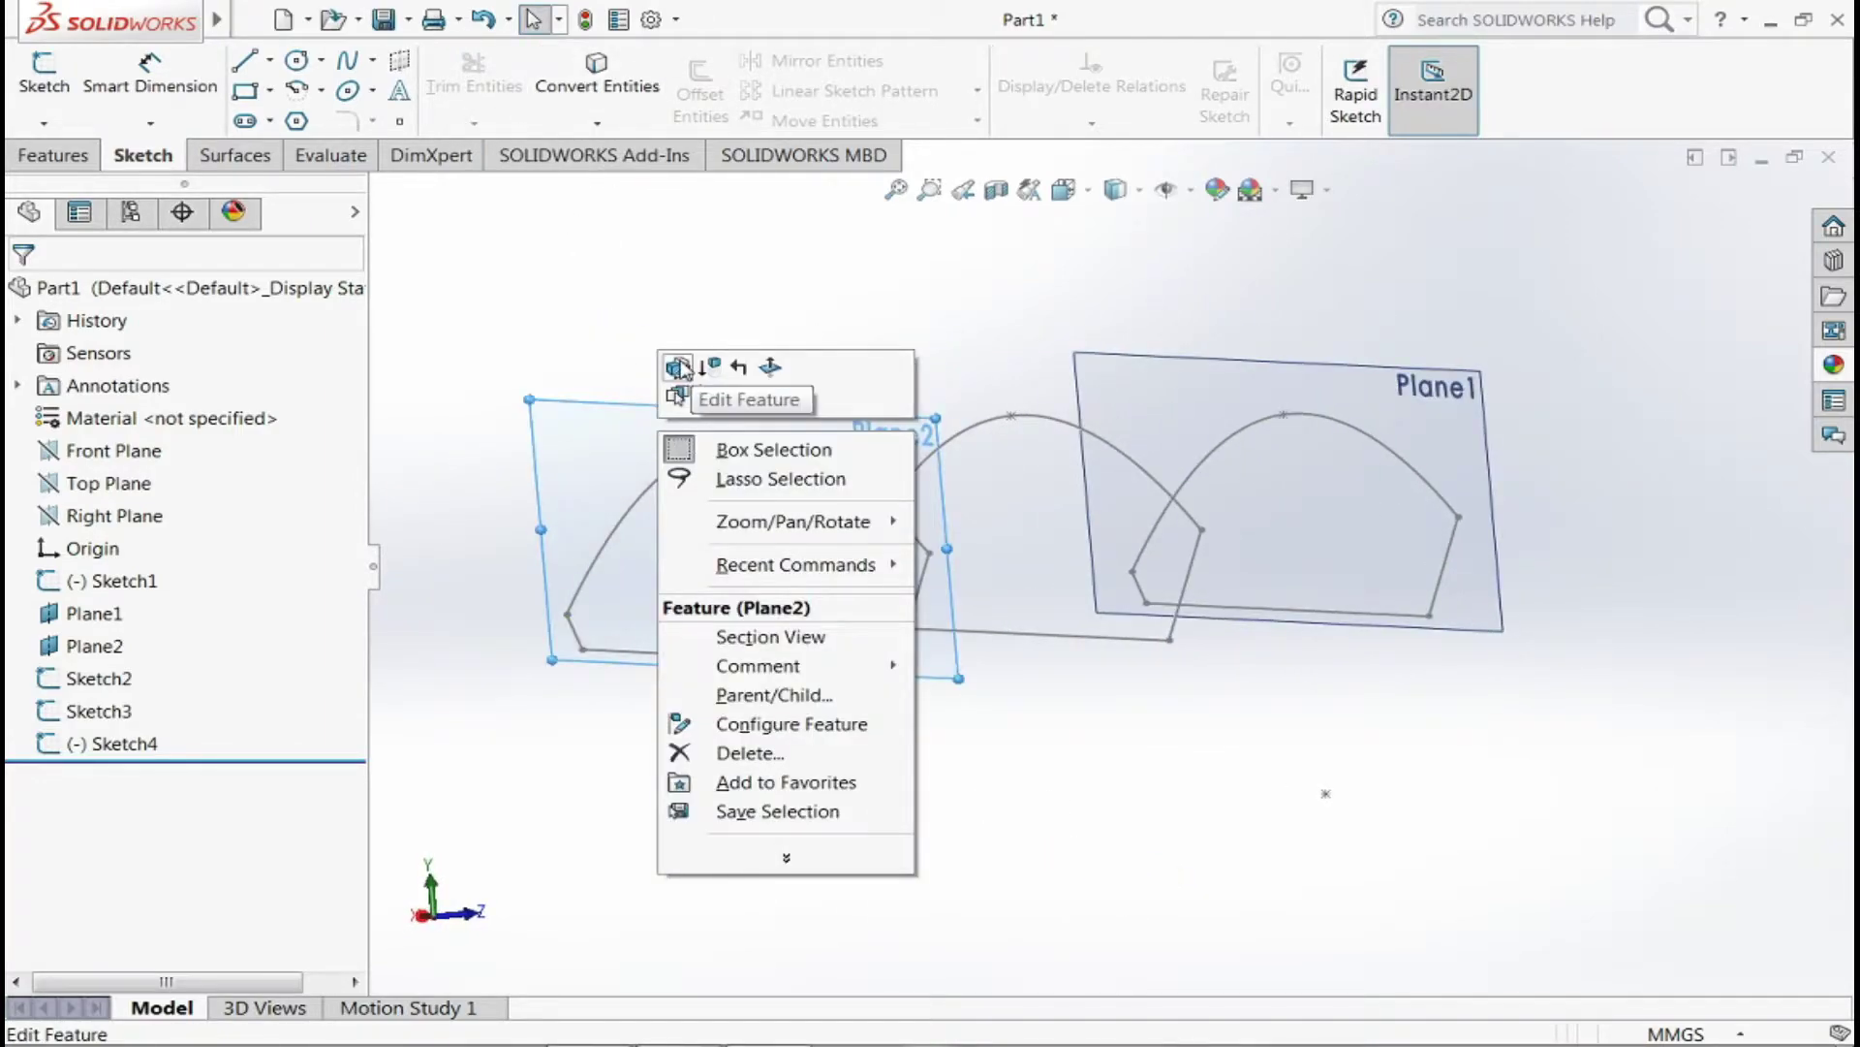
click(631, 311)
click(636, 507)
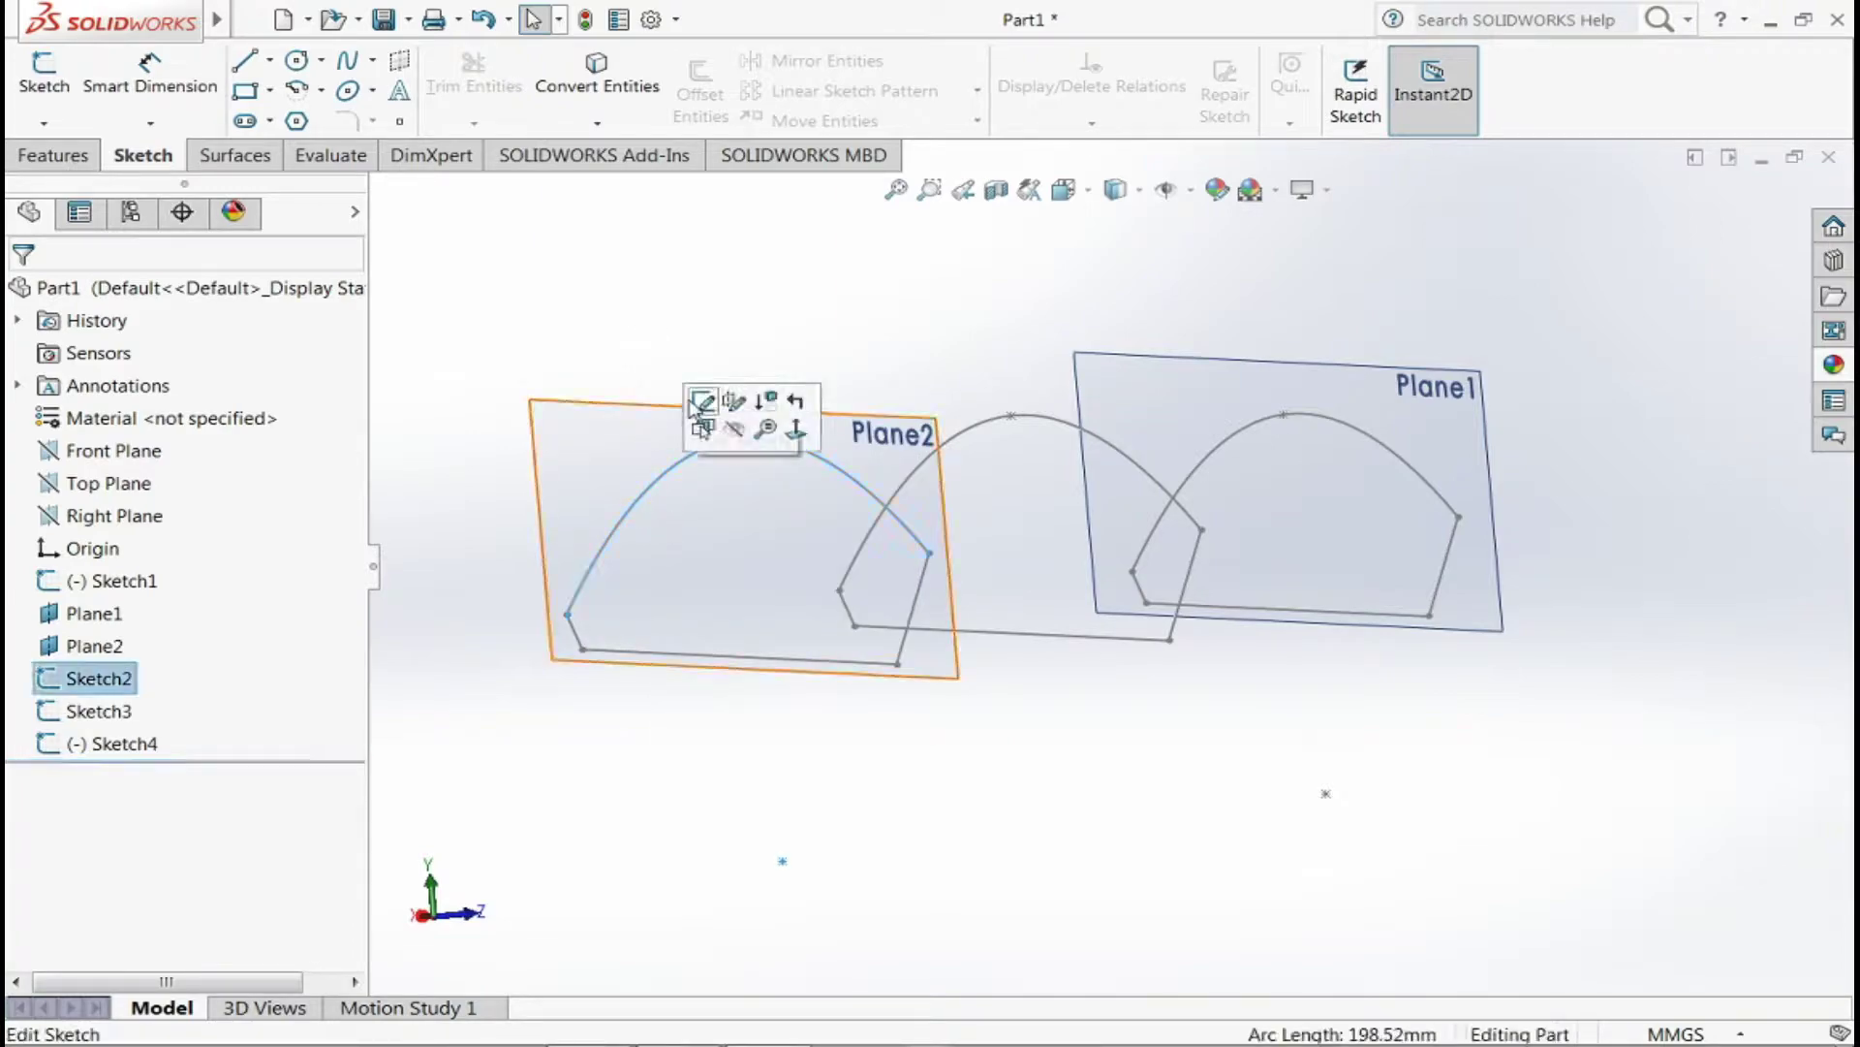
click(711, 414)
click(847, 610)
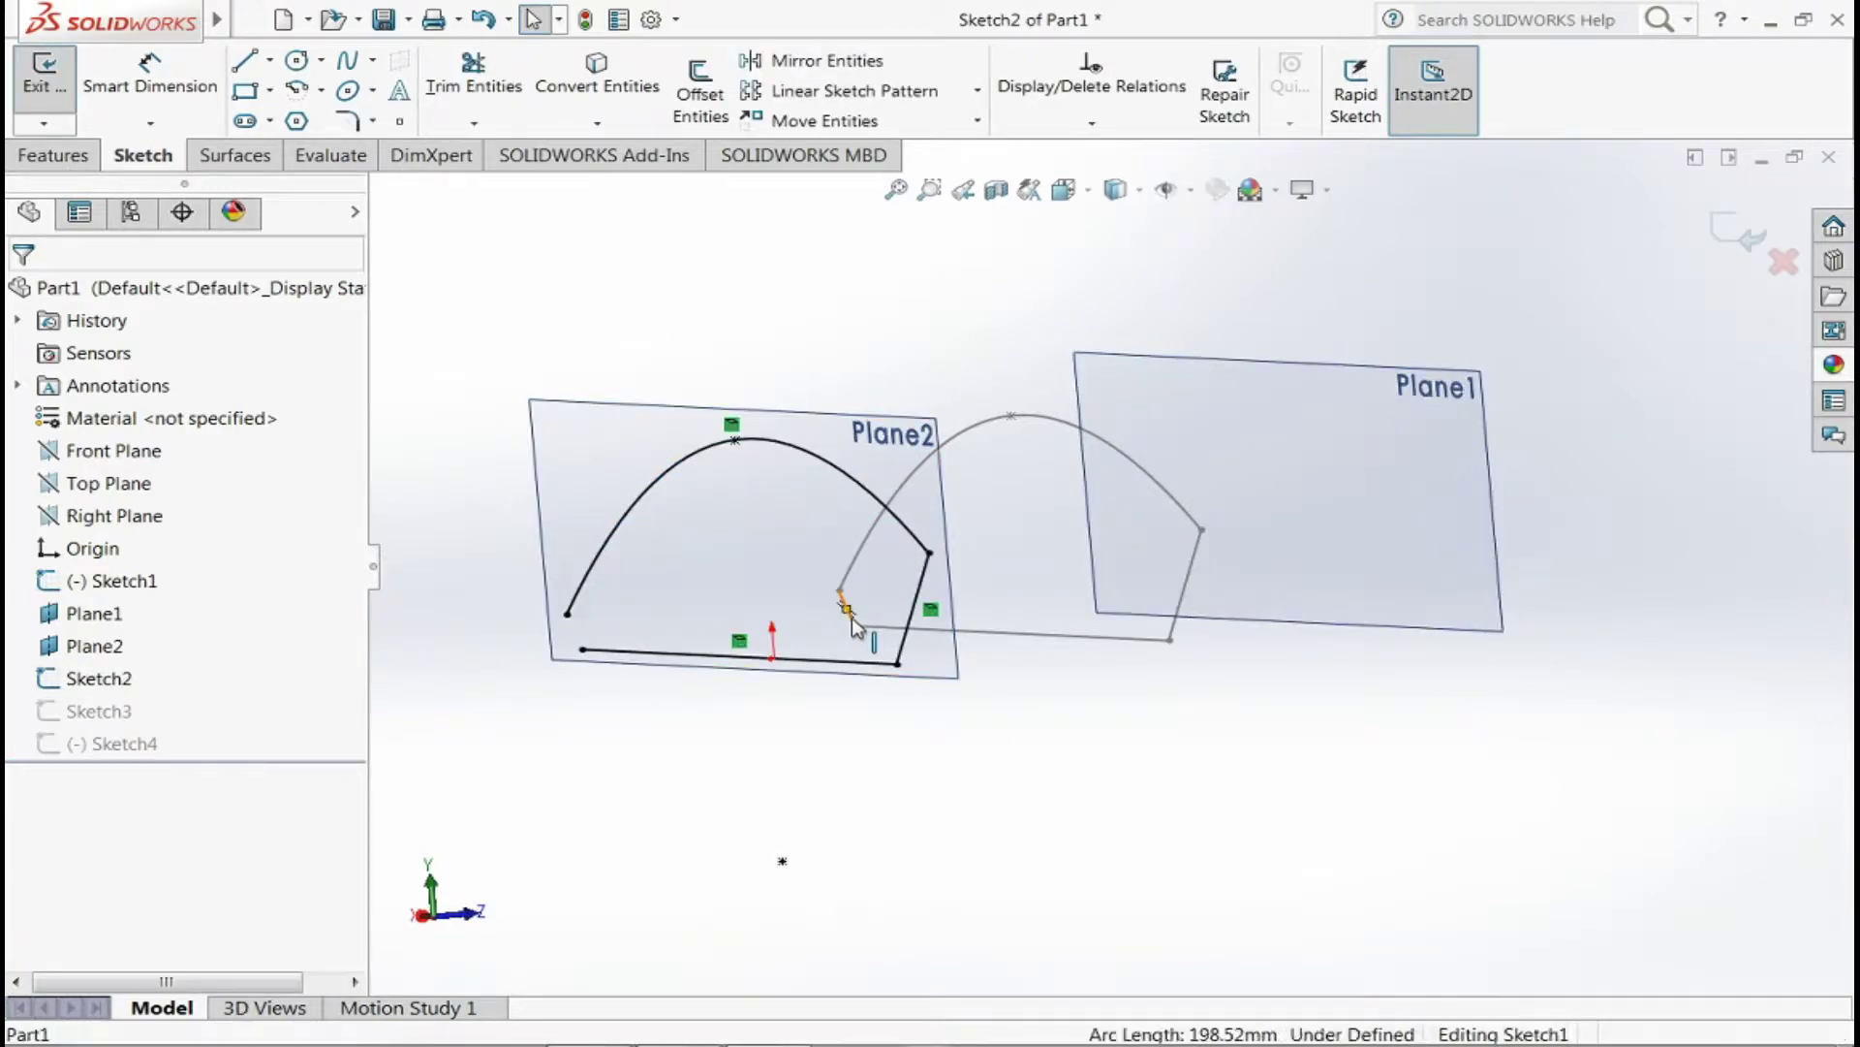
key(Escape)
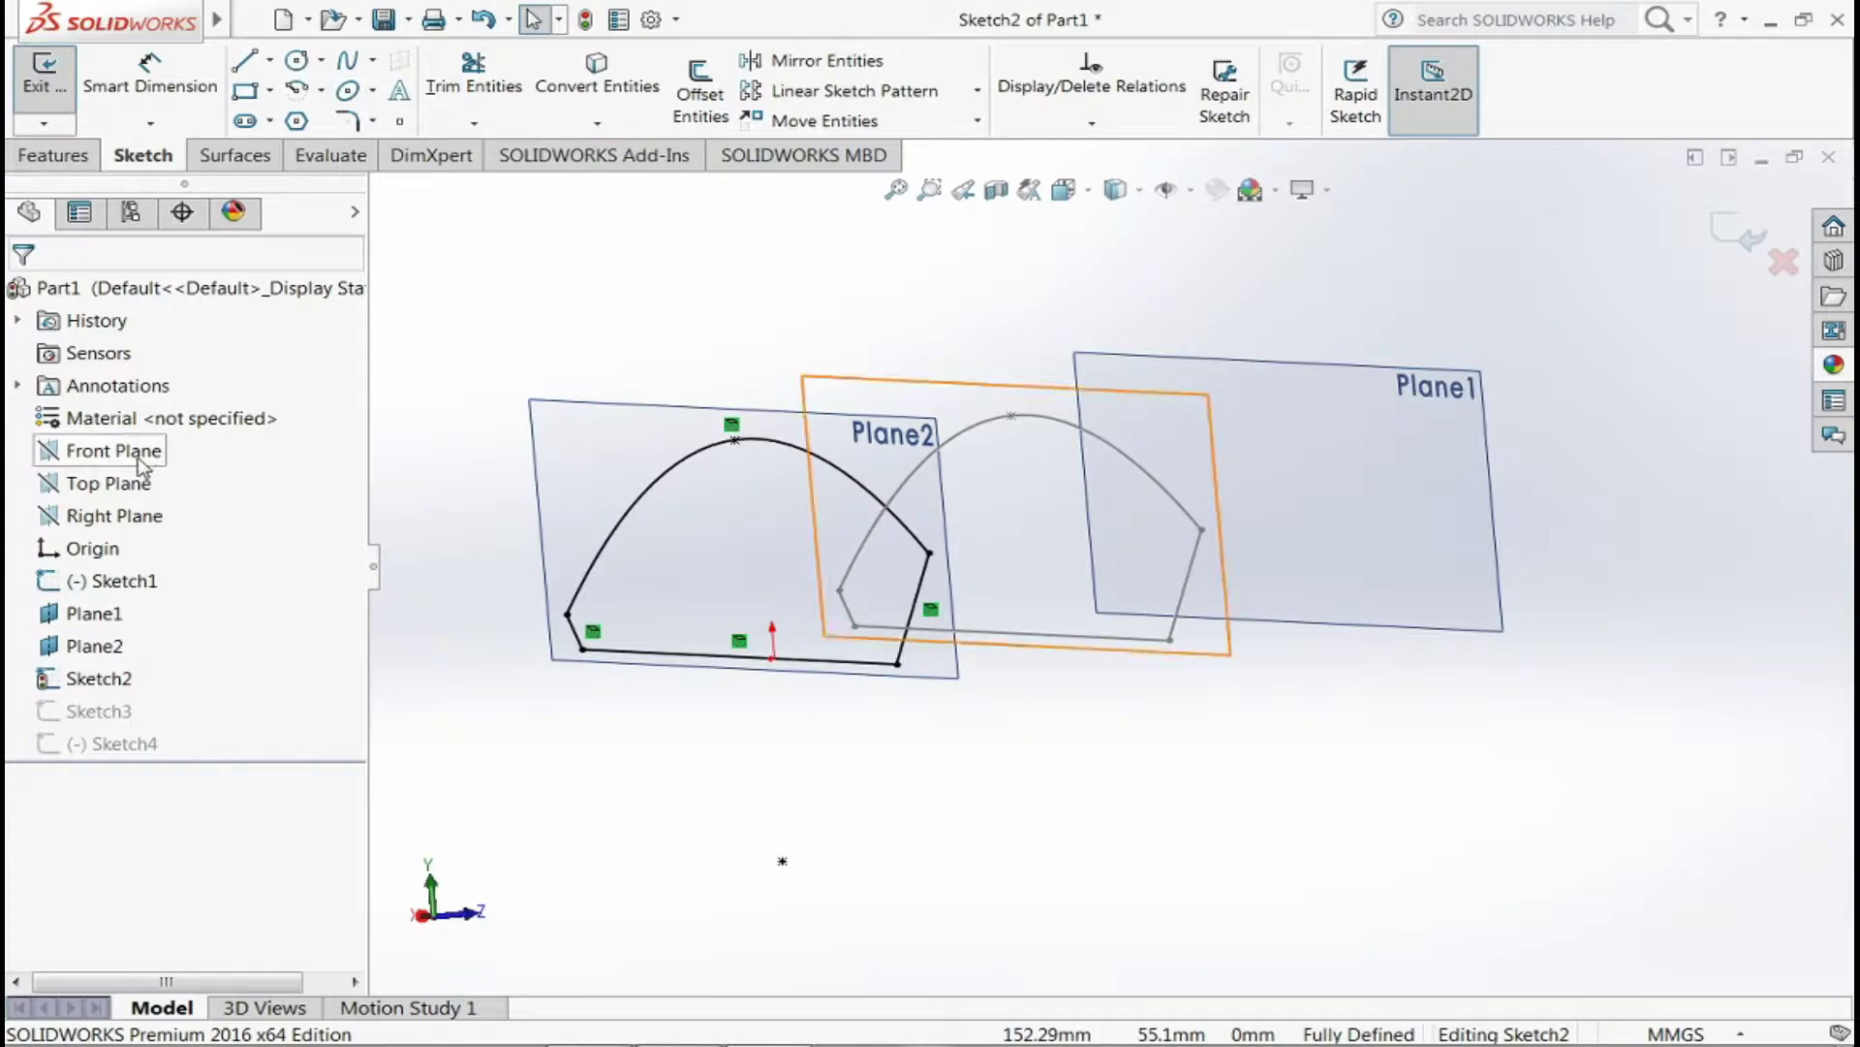
click(586, 19)
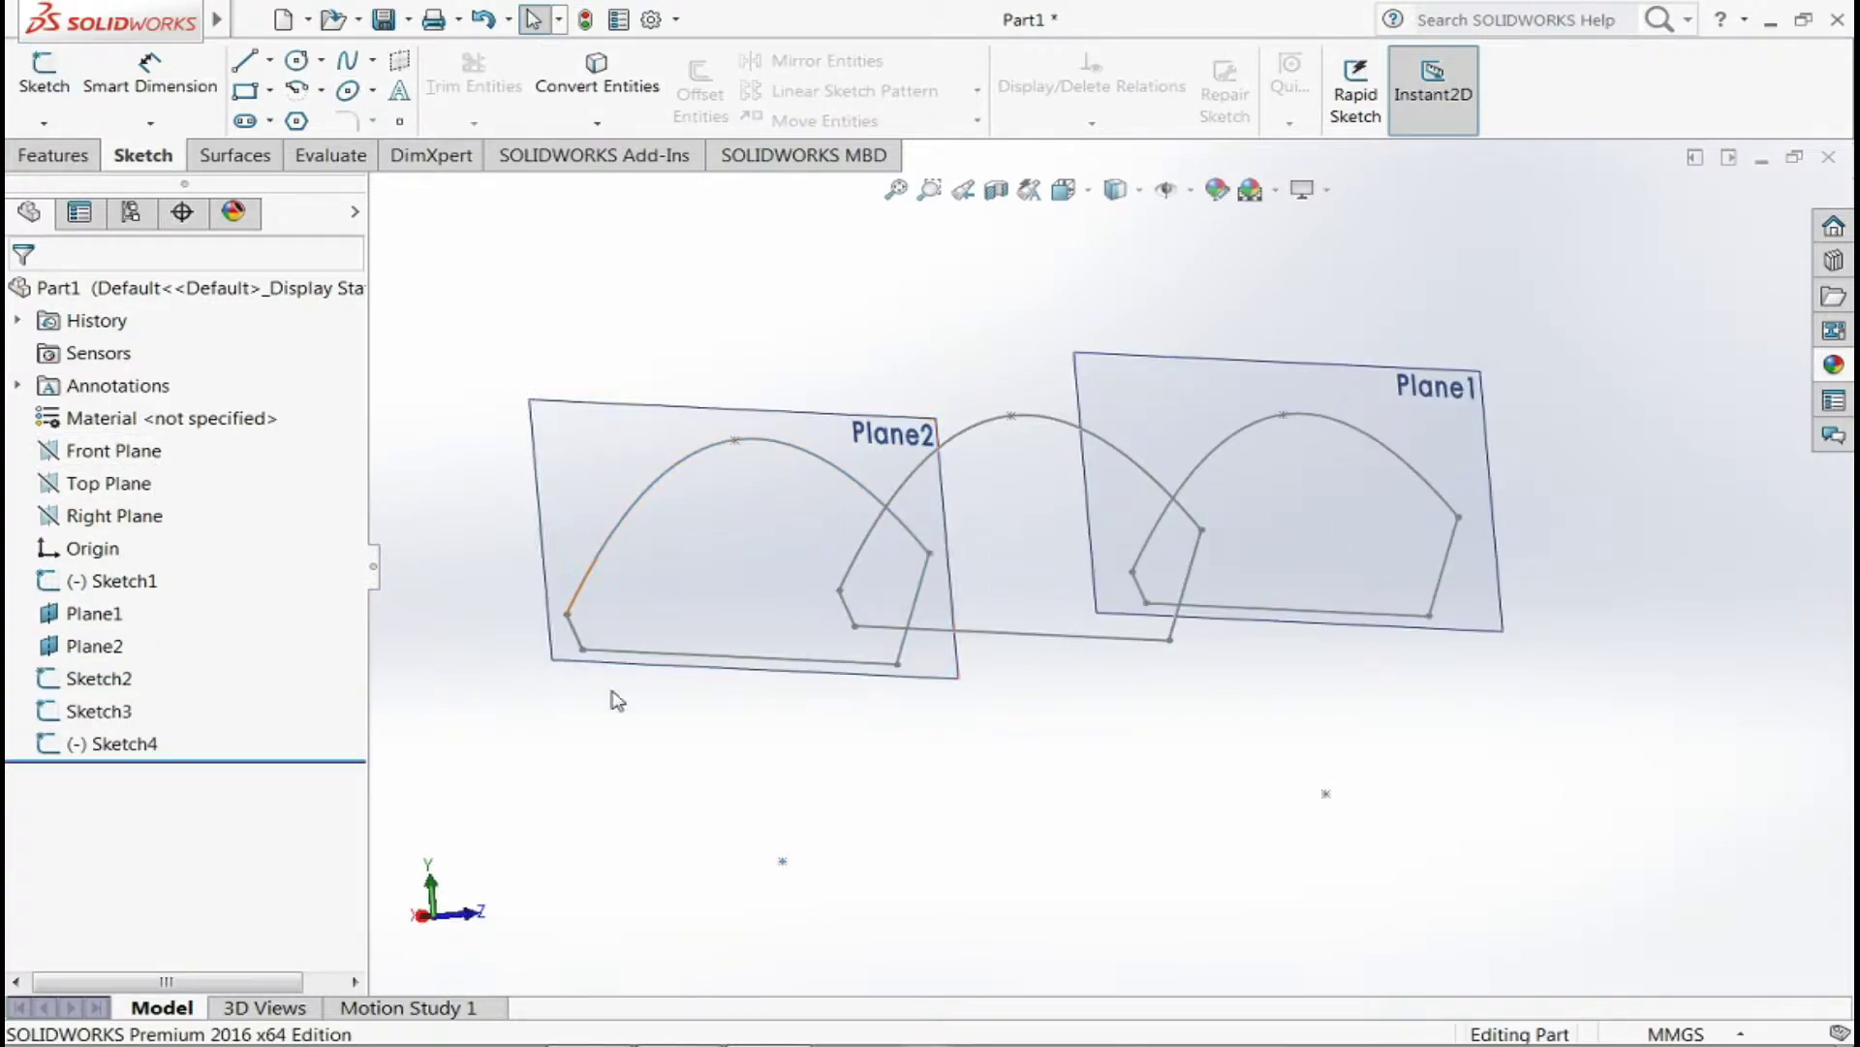
middle_drag(617, 700, 623, 714)
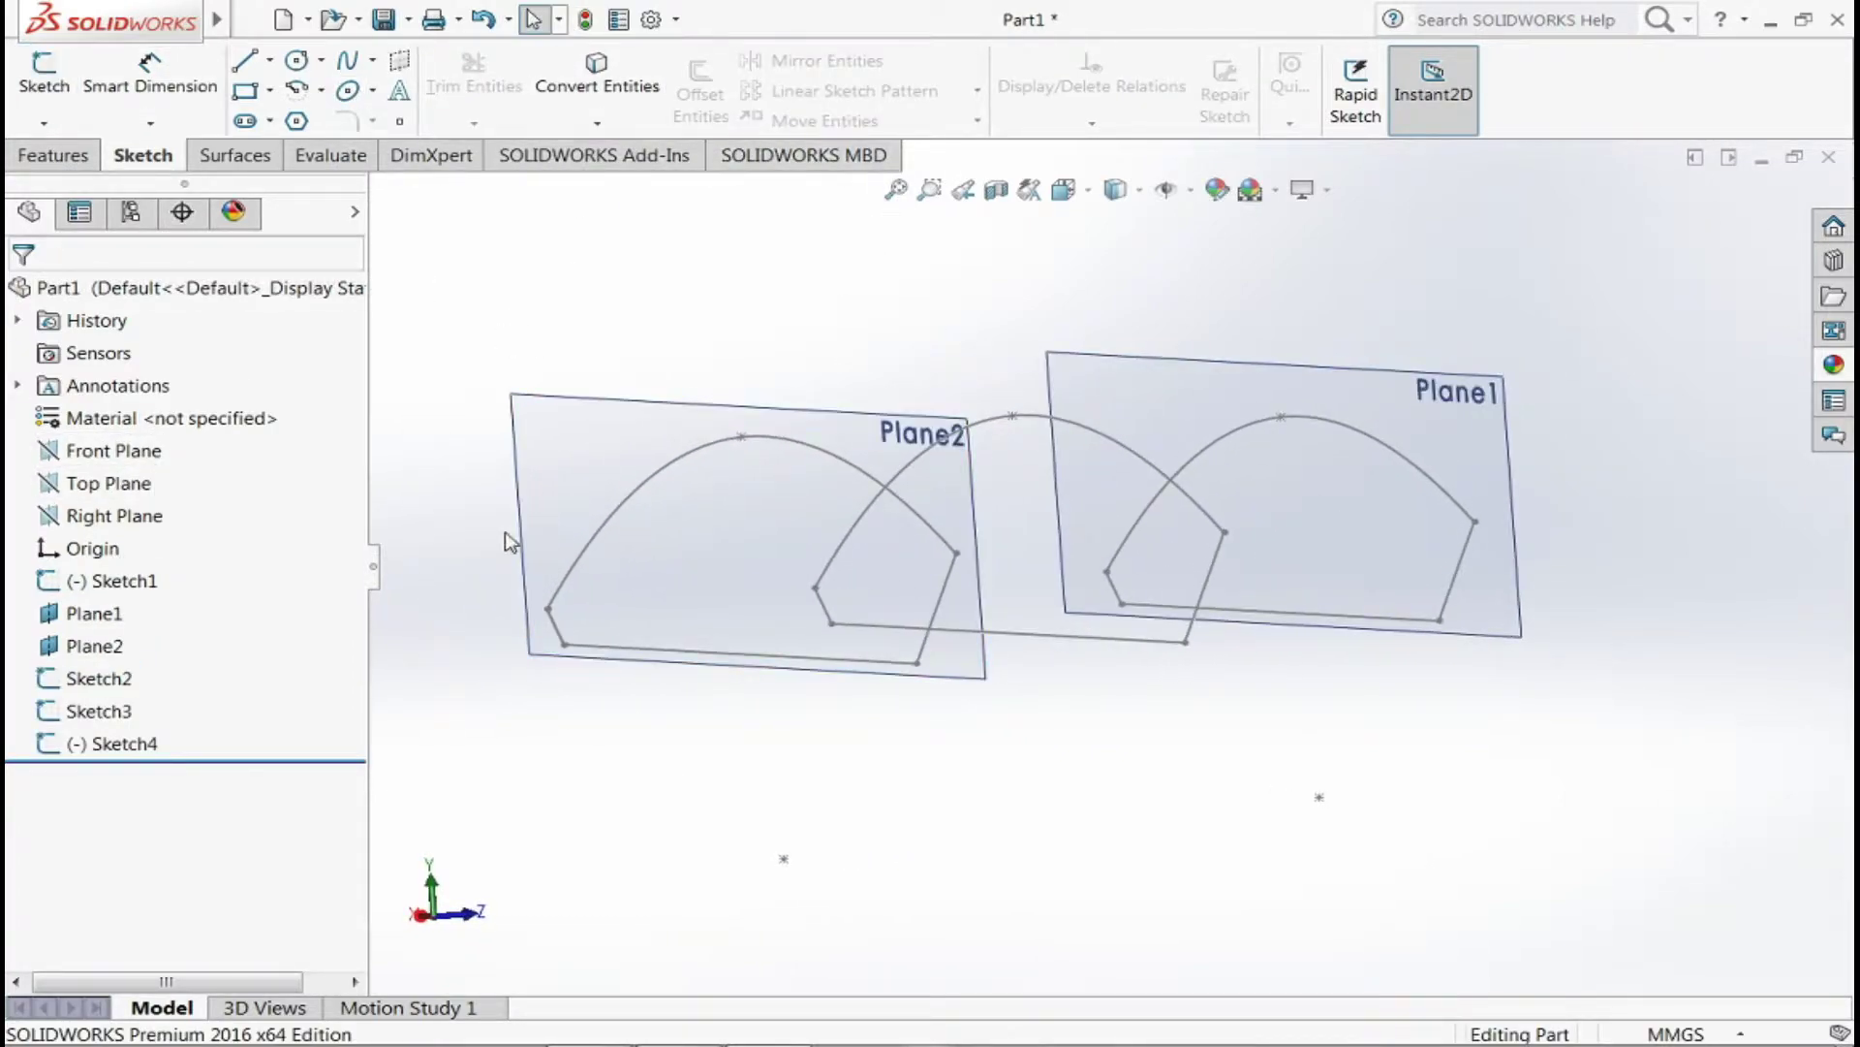
click(800, 447)
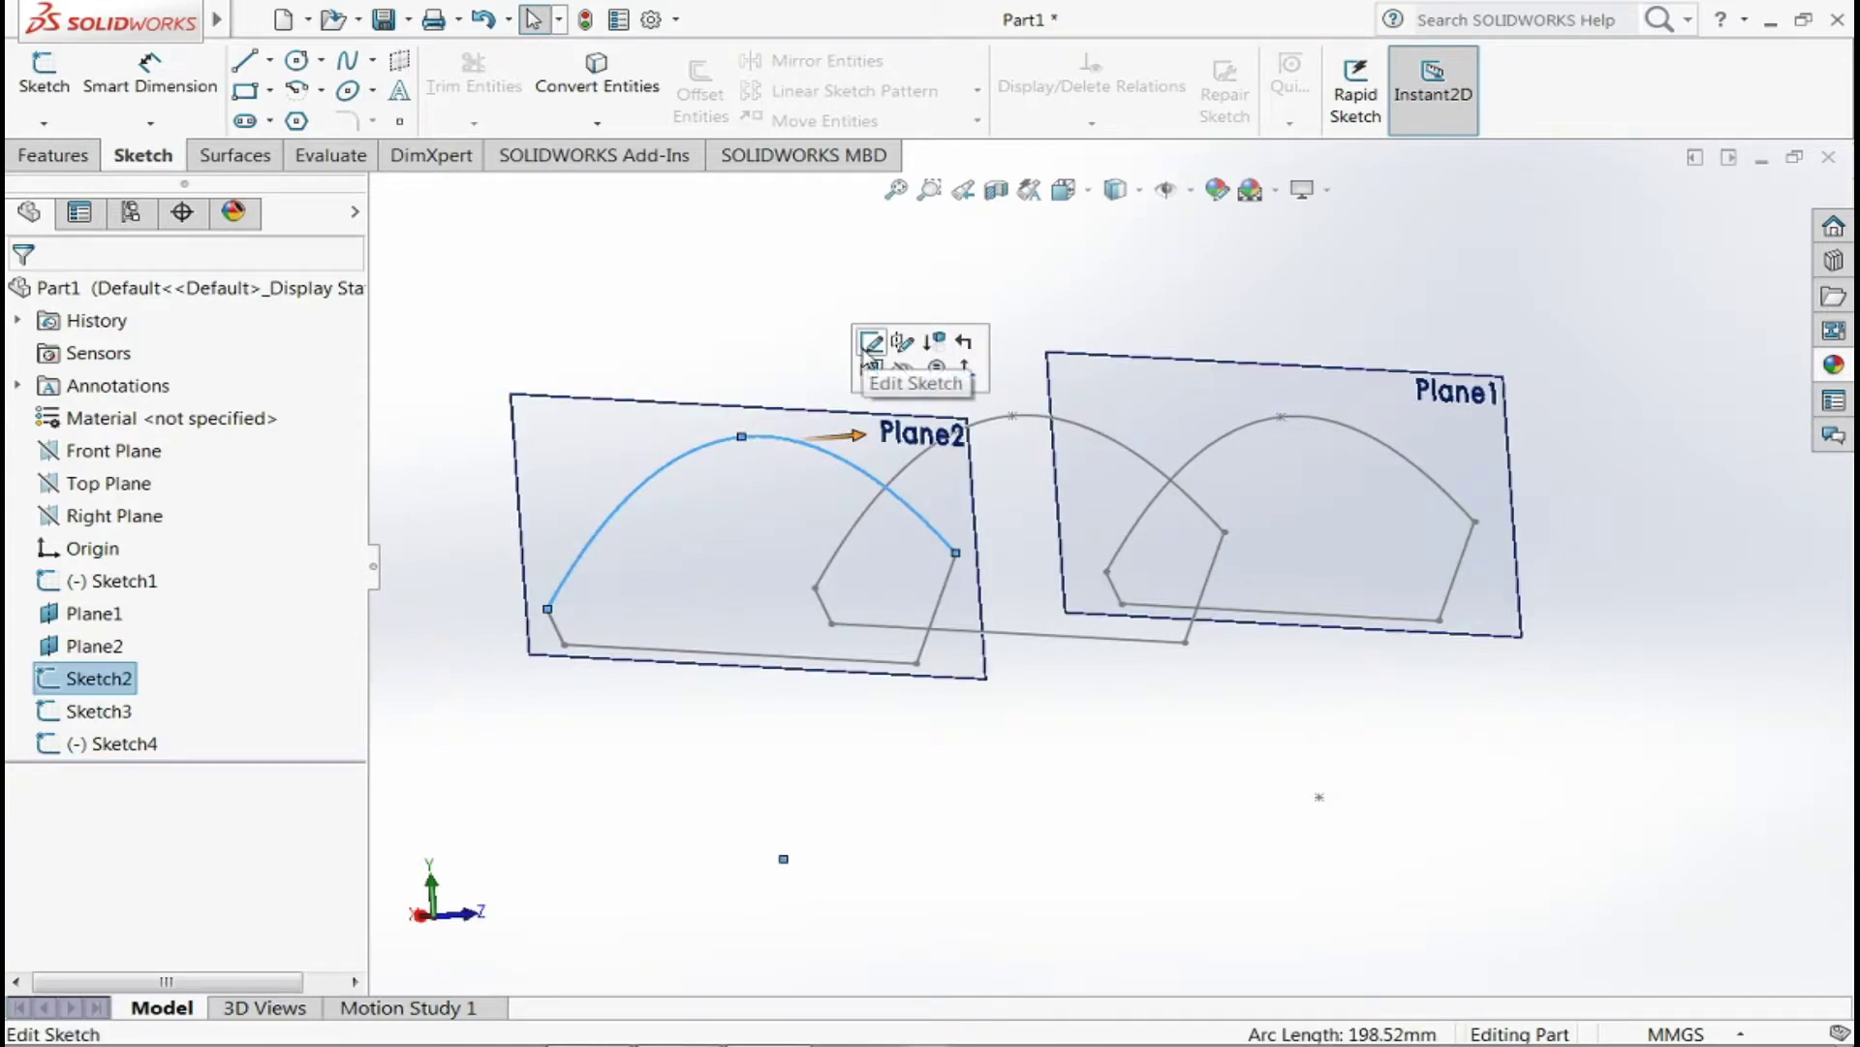
- In Sketch2, start Scale Entities and select the parabola and its three lines
click(870, 343)
click(976, 121)
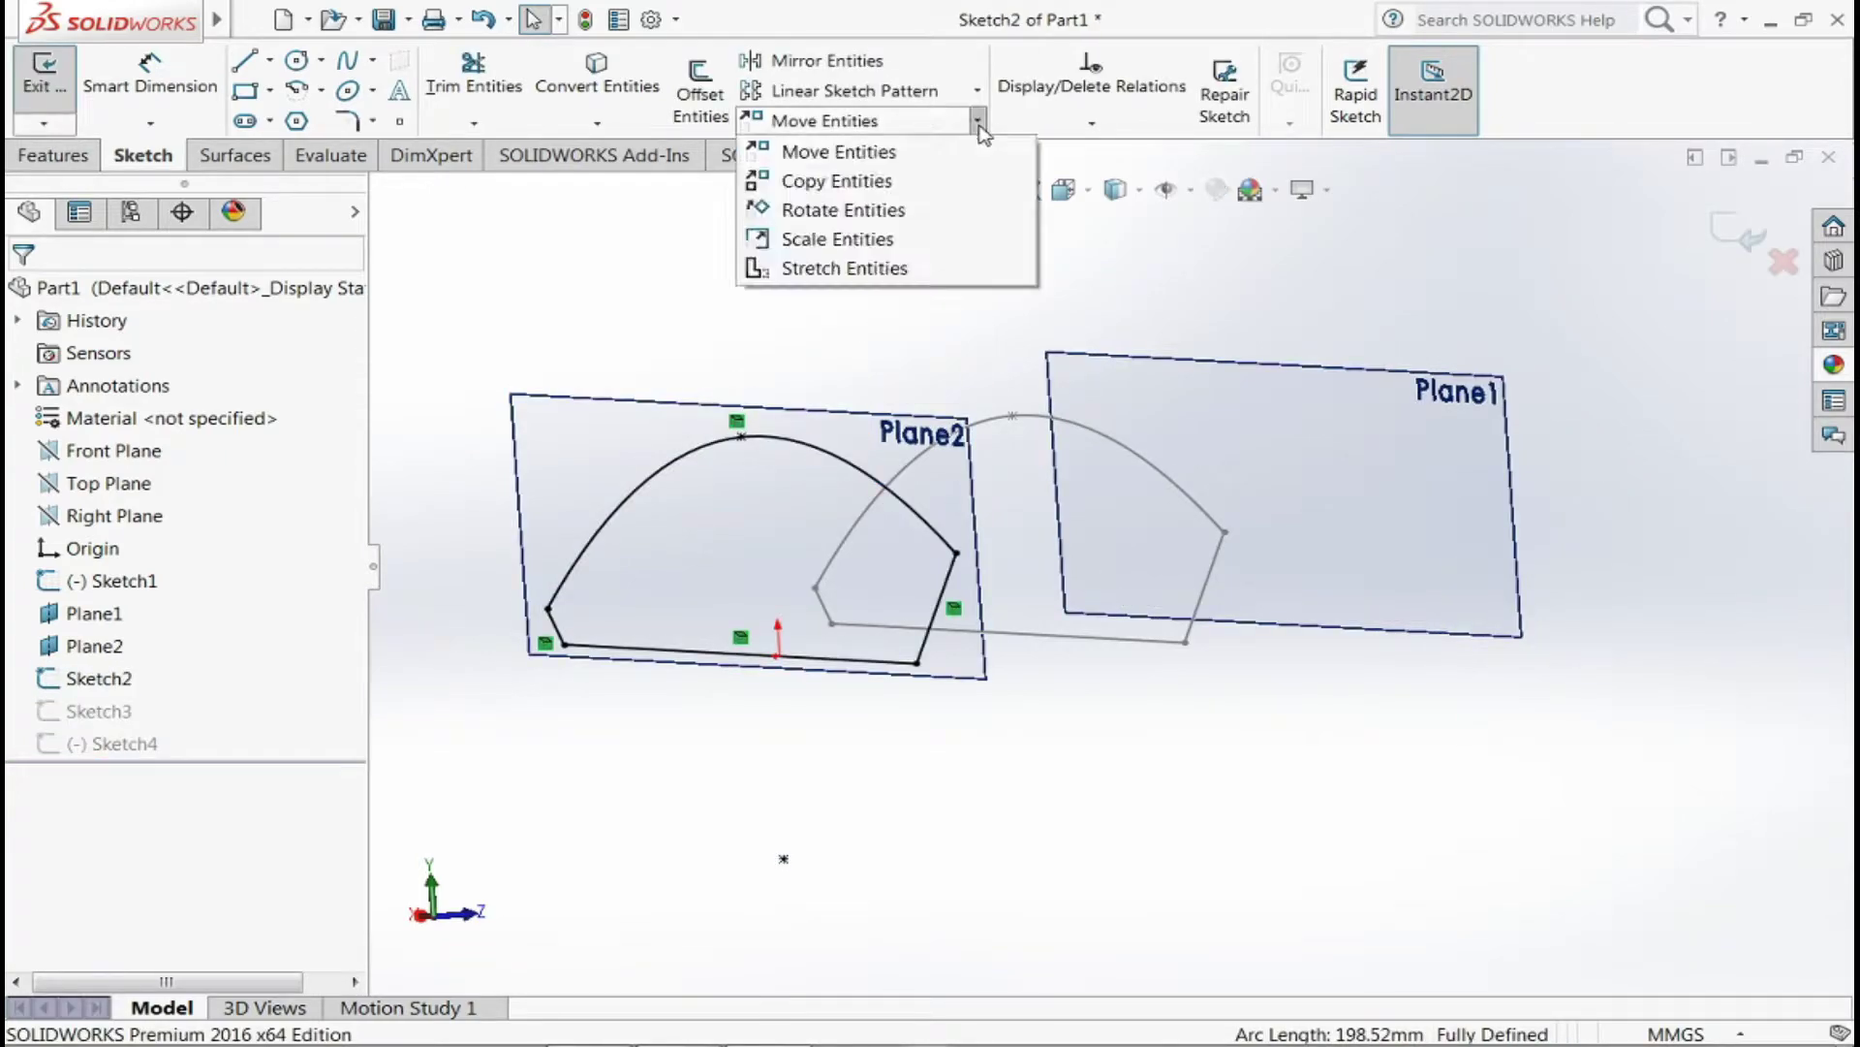
click(858, 241)
click(625, 507)
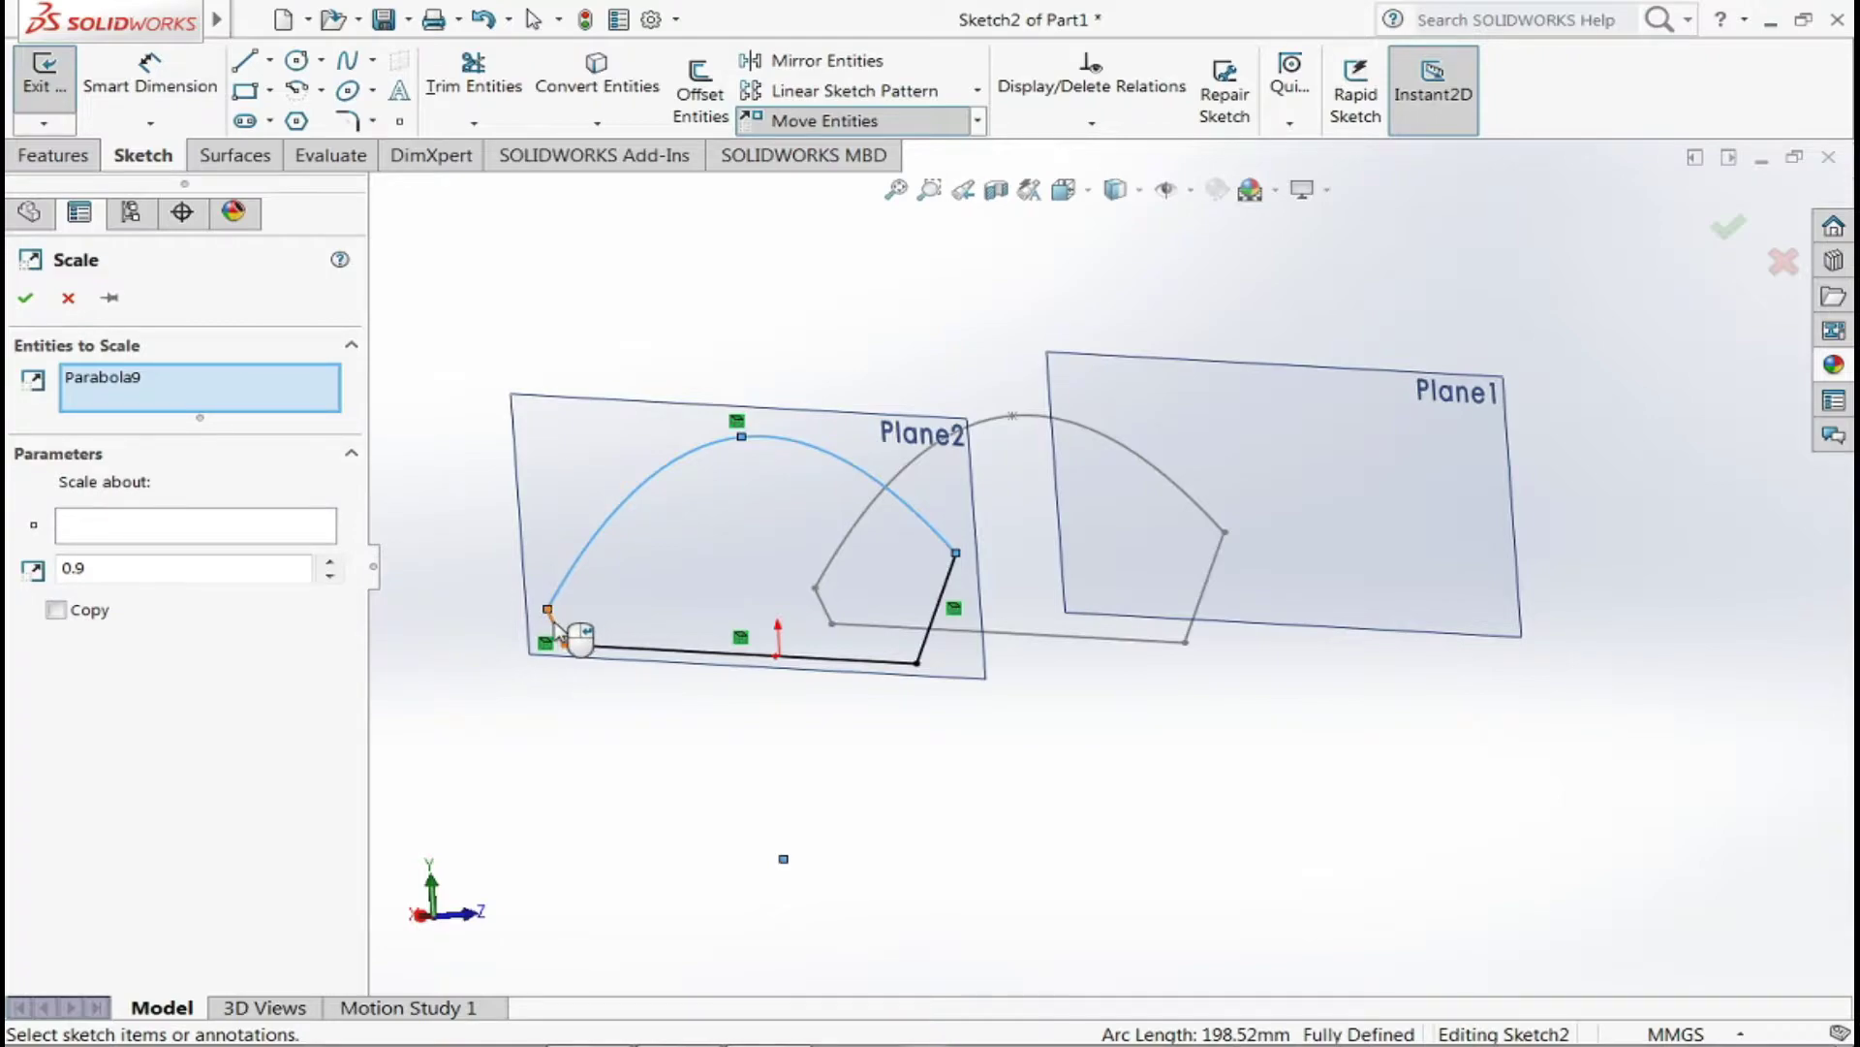
click(555, 625)
click(614, 648)
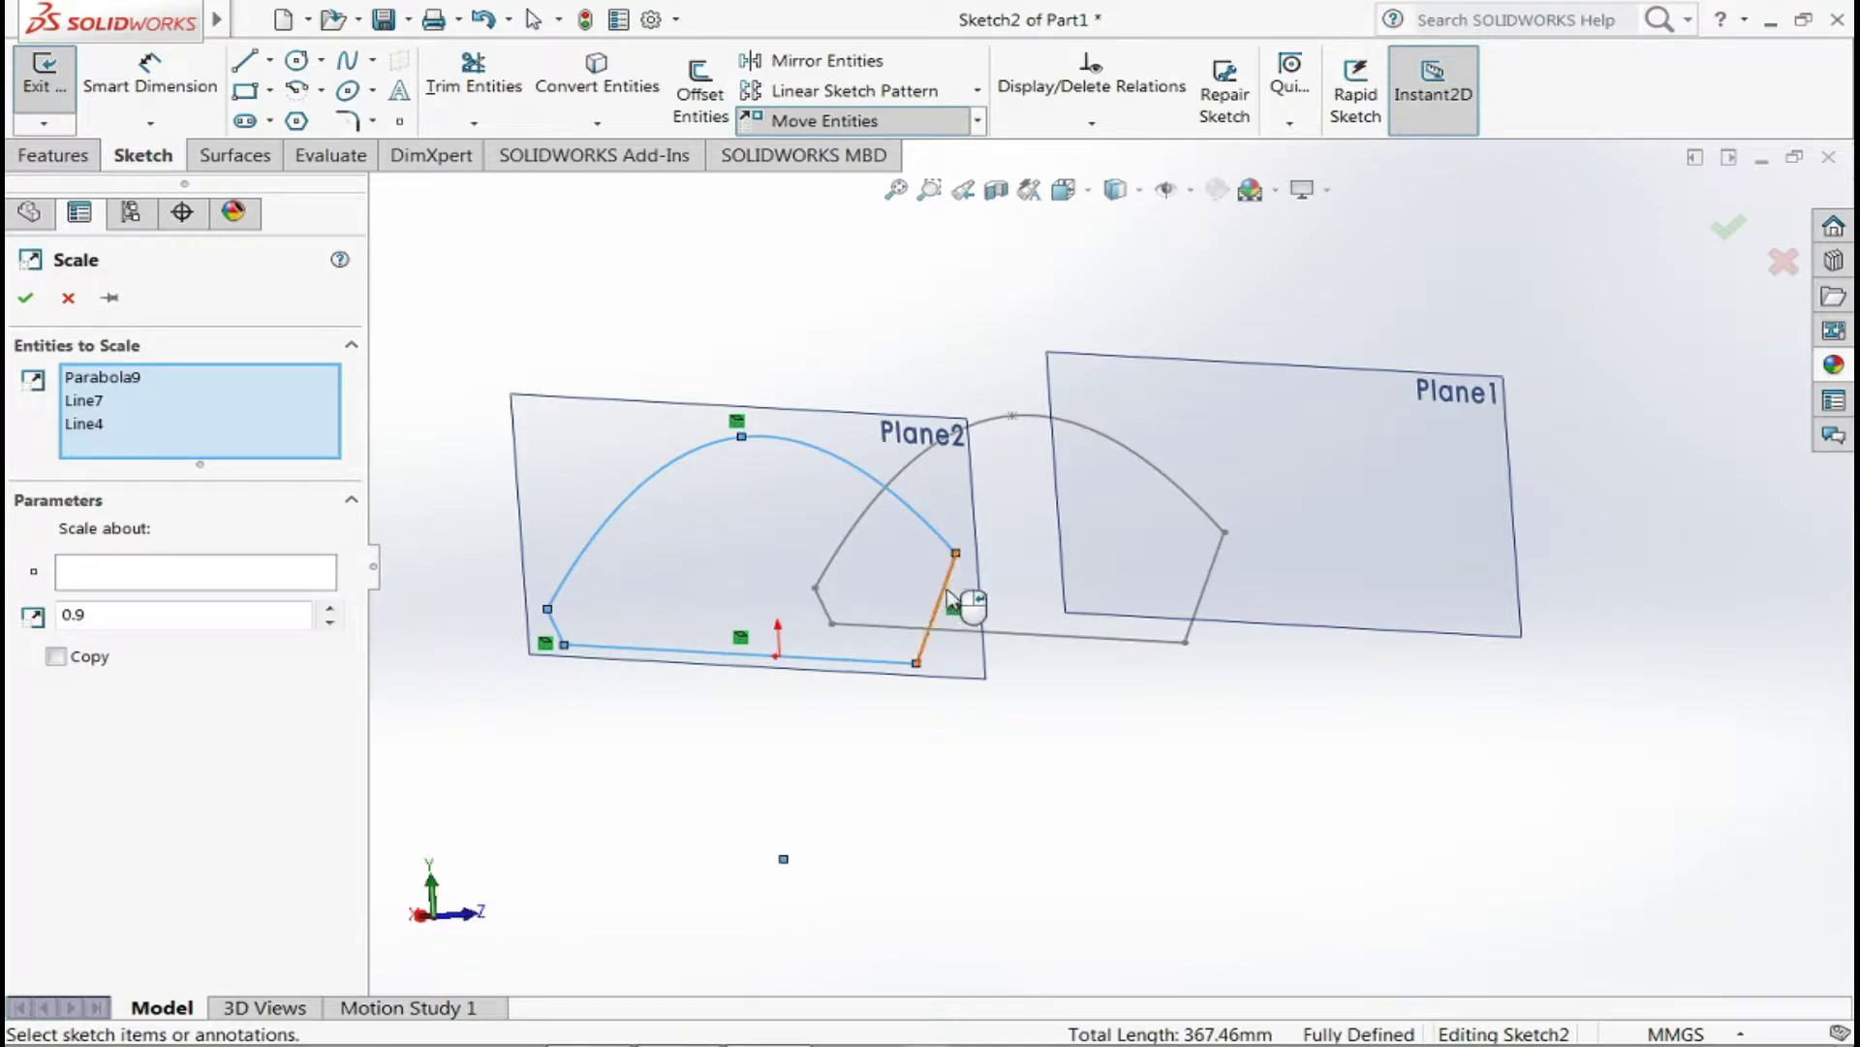
click(948, 593)
- Scale them by 0.9 about the bottom-line midpoint and exit Sketch2
click(141, 593)
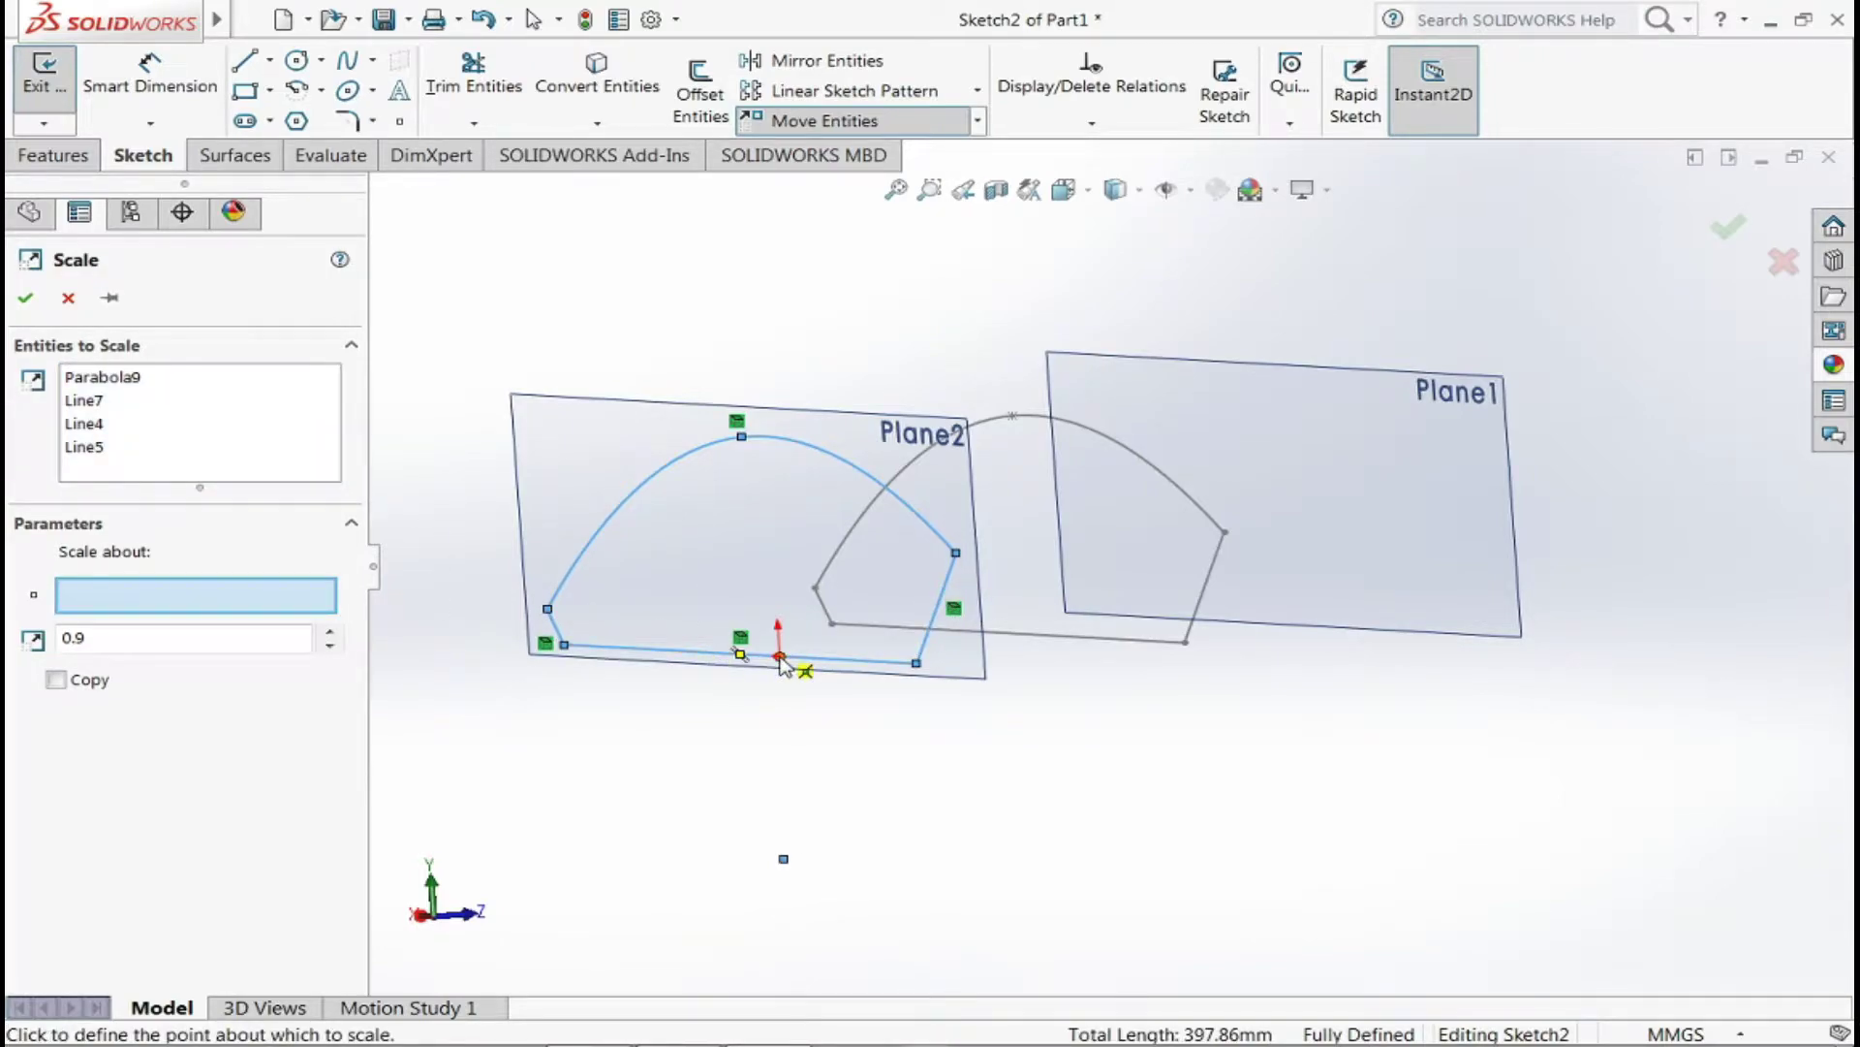
click(780, 657)
click(26, 301)
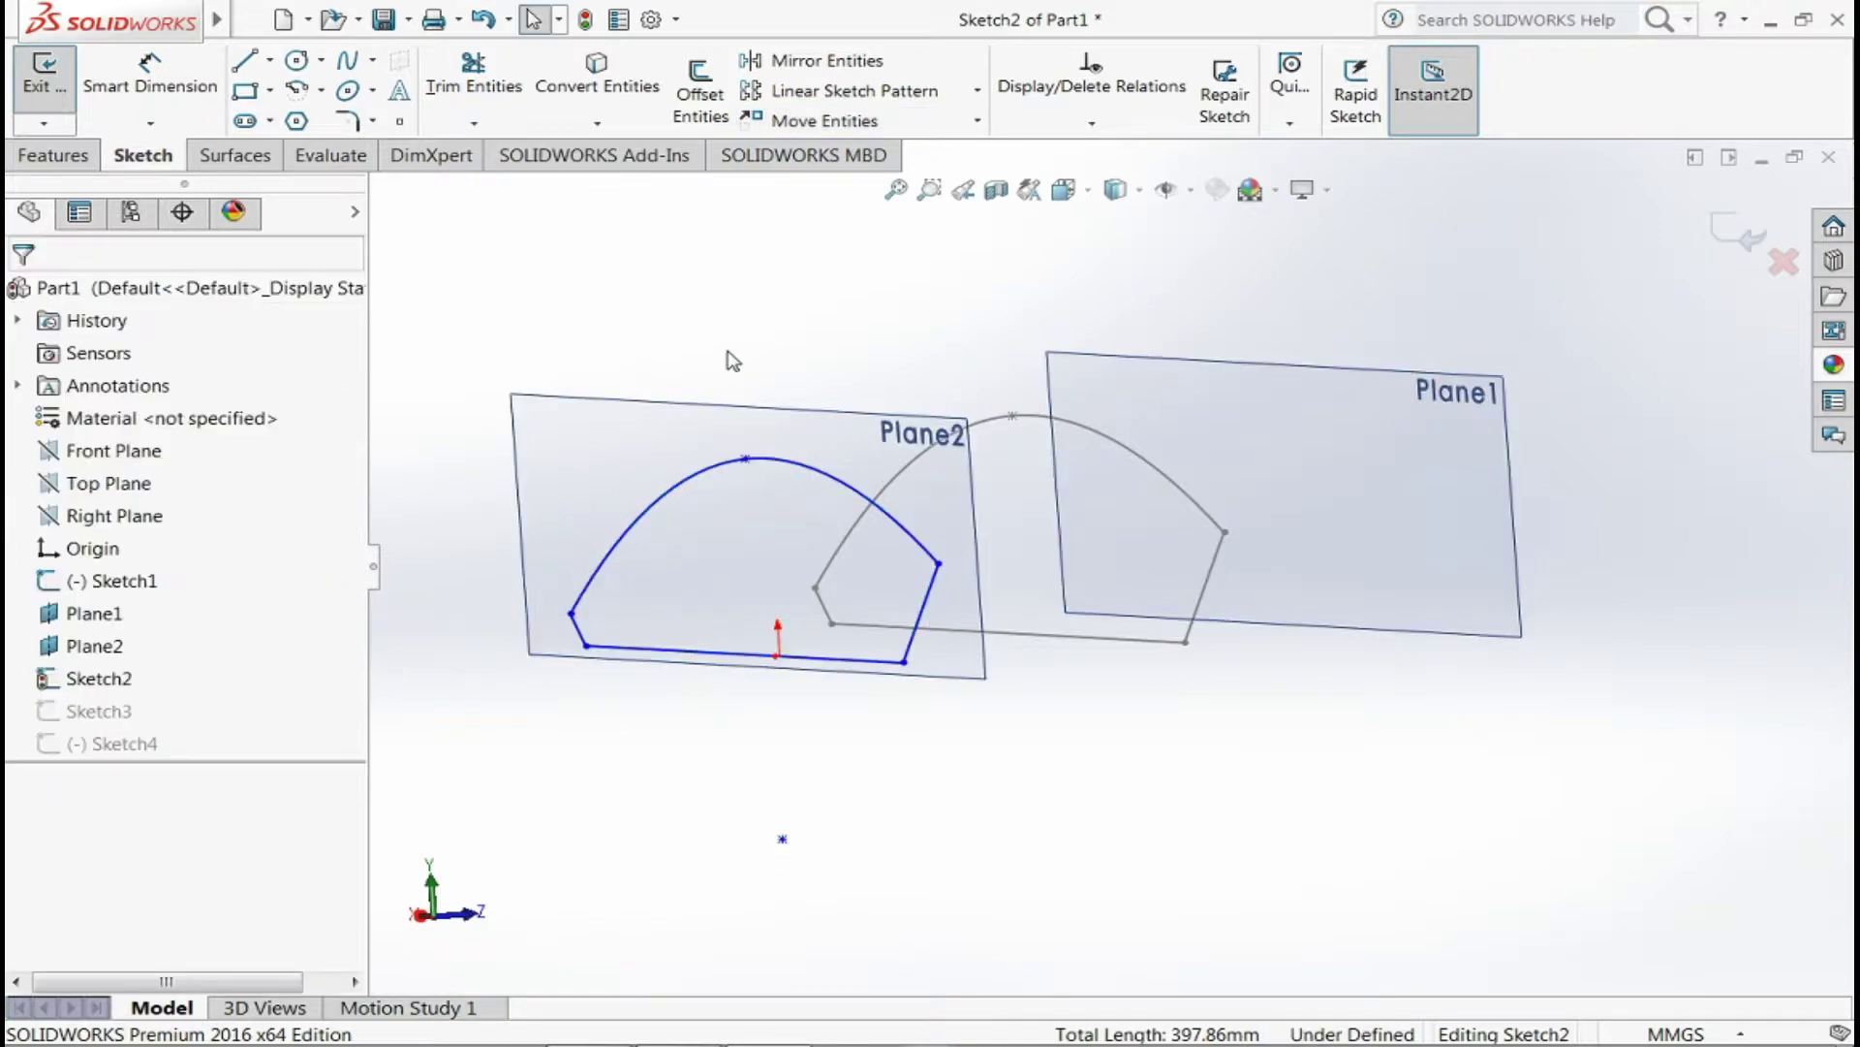
middle_drag(727, 373, 1414, 827)
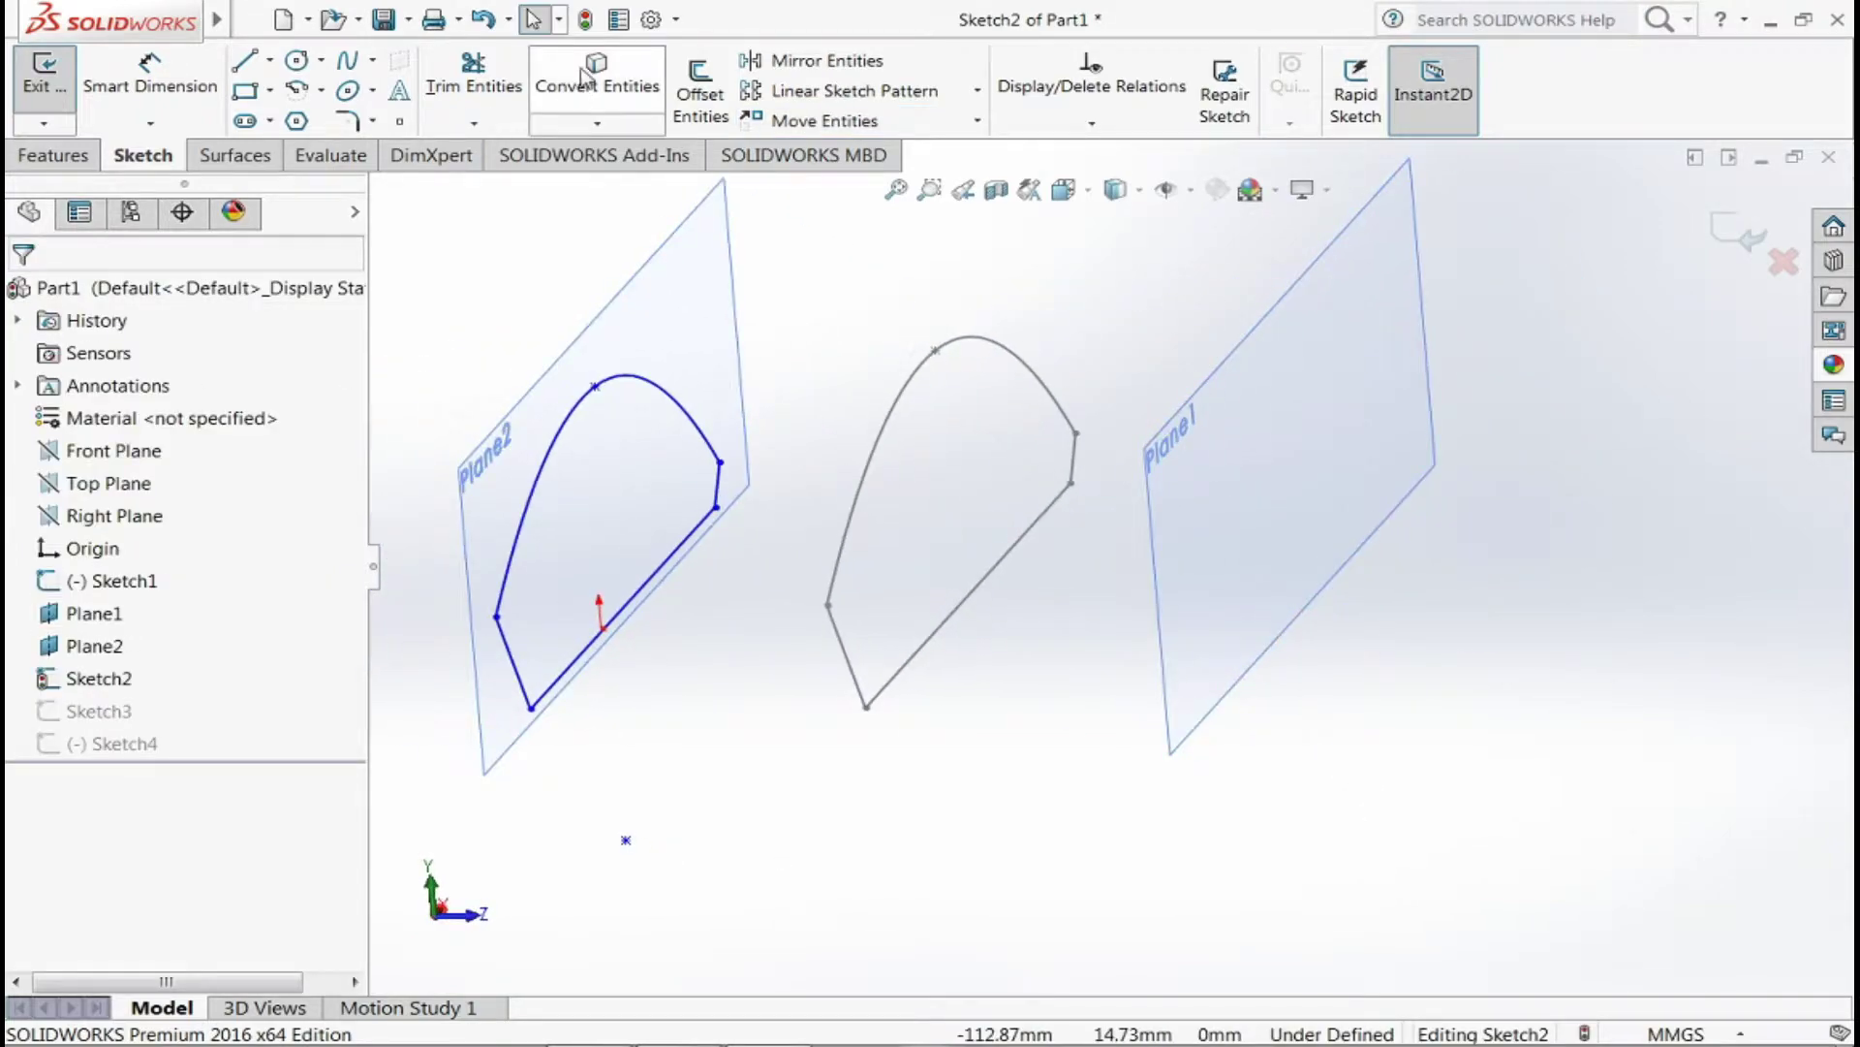
click(582, 21)
mouse_move(765, 829)
middle_down()
mouse_move(898, 752)
mouse_move(776, 698)
middle_up()
- Delete the stray 9.29 mm line from Sketch3 and exit the sketch
click(592, 534)
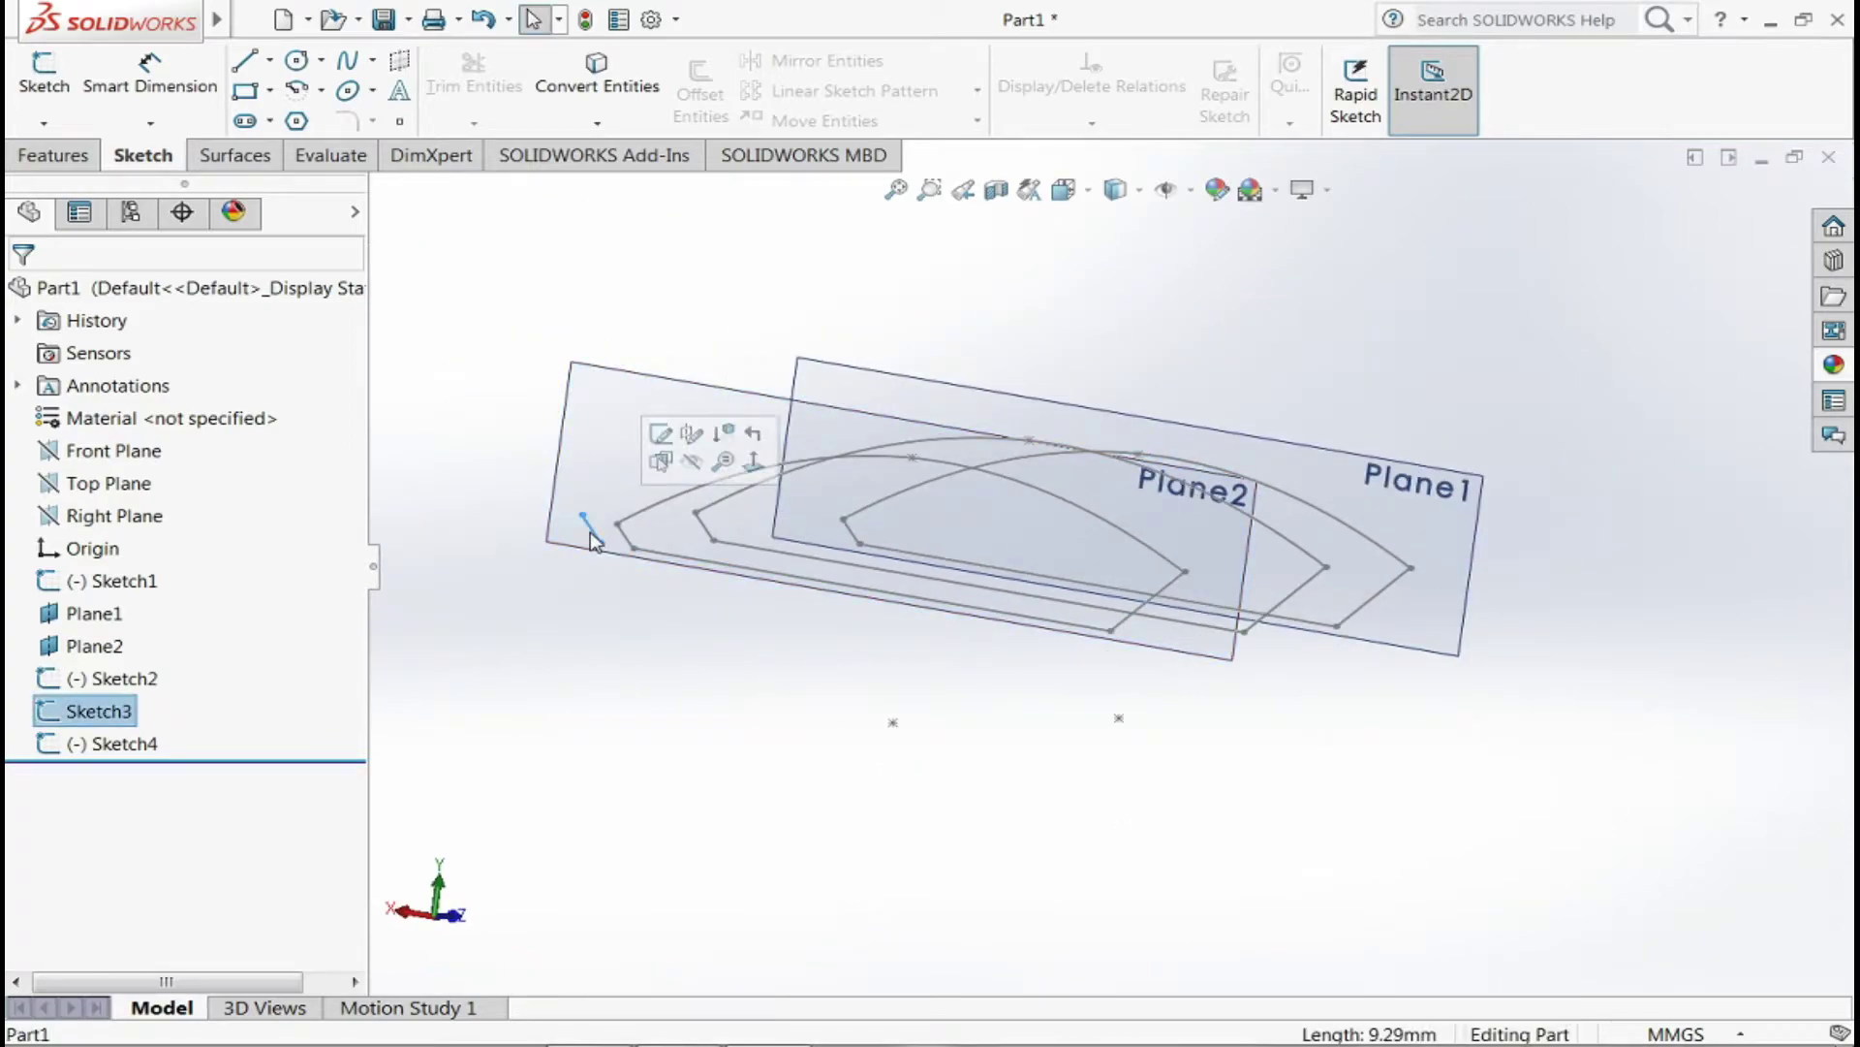
click(660, 434)
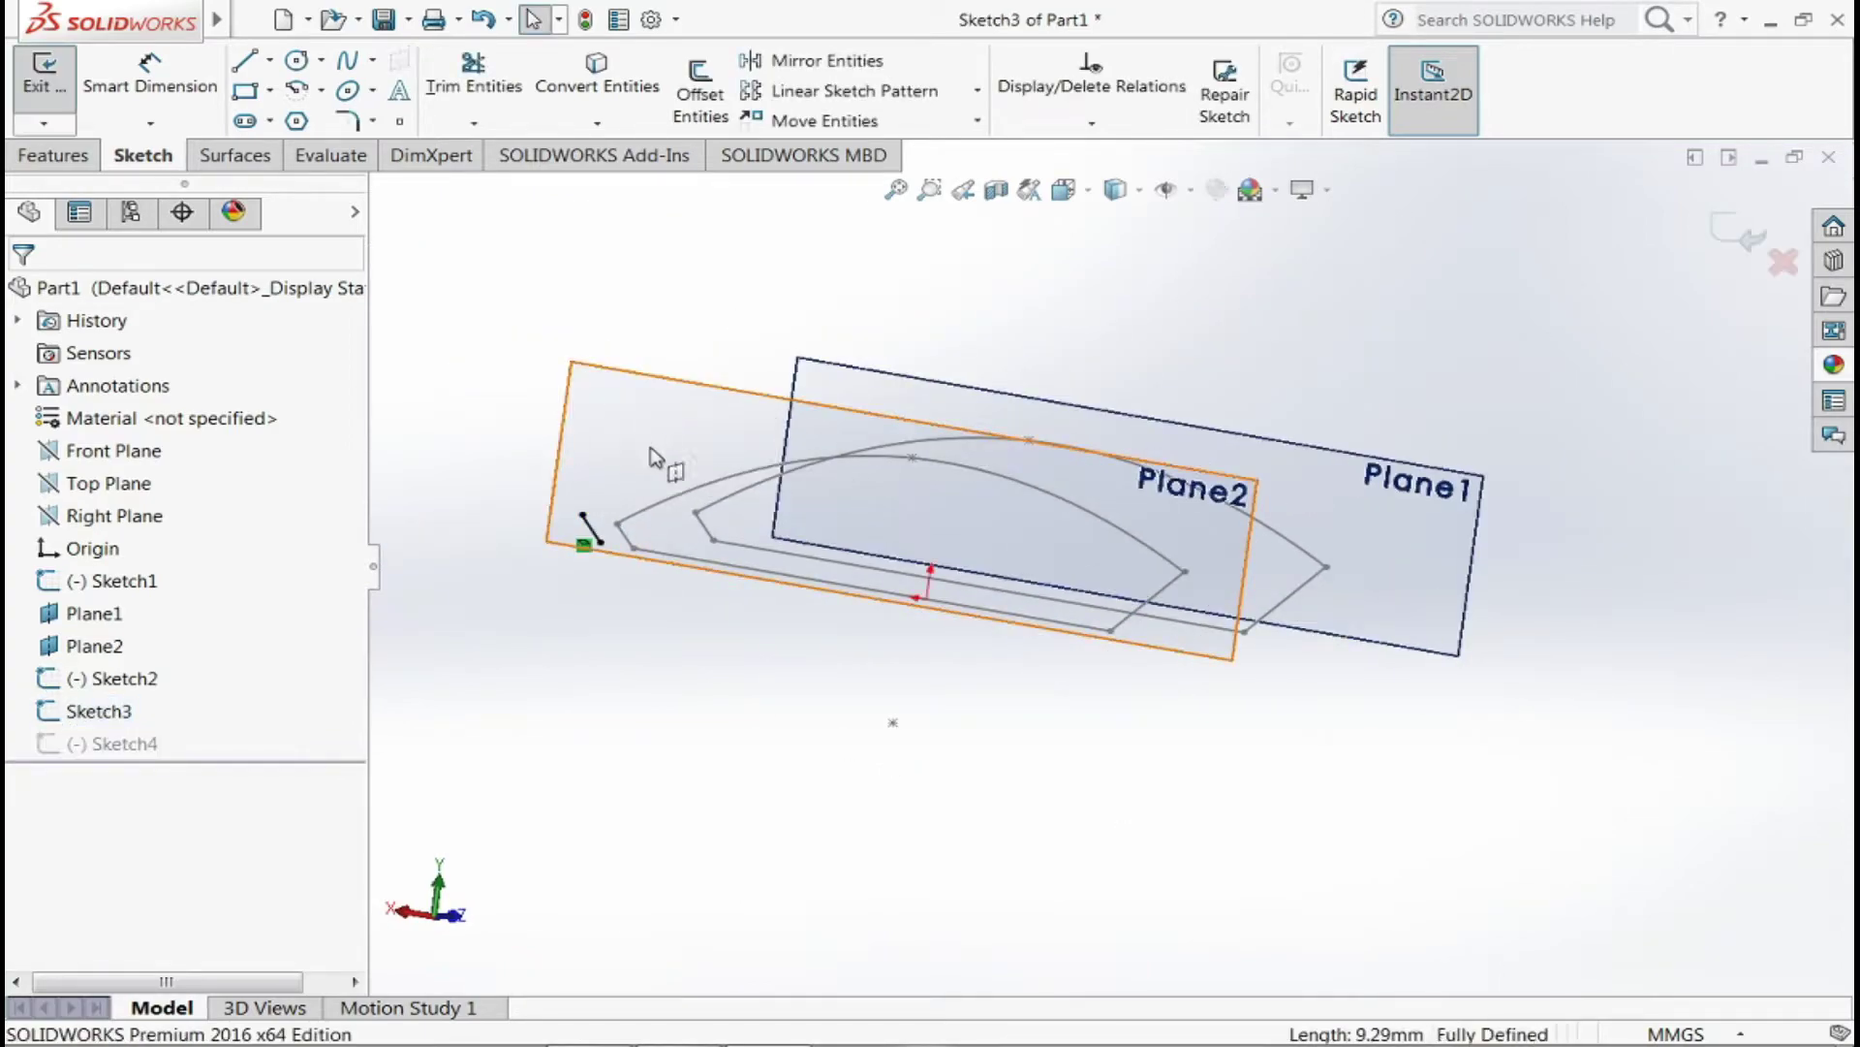
click(592, 531)
click(628, 580)
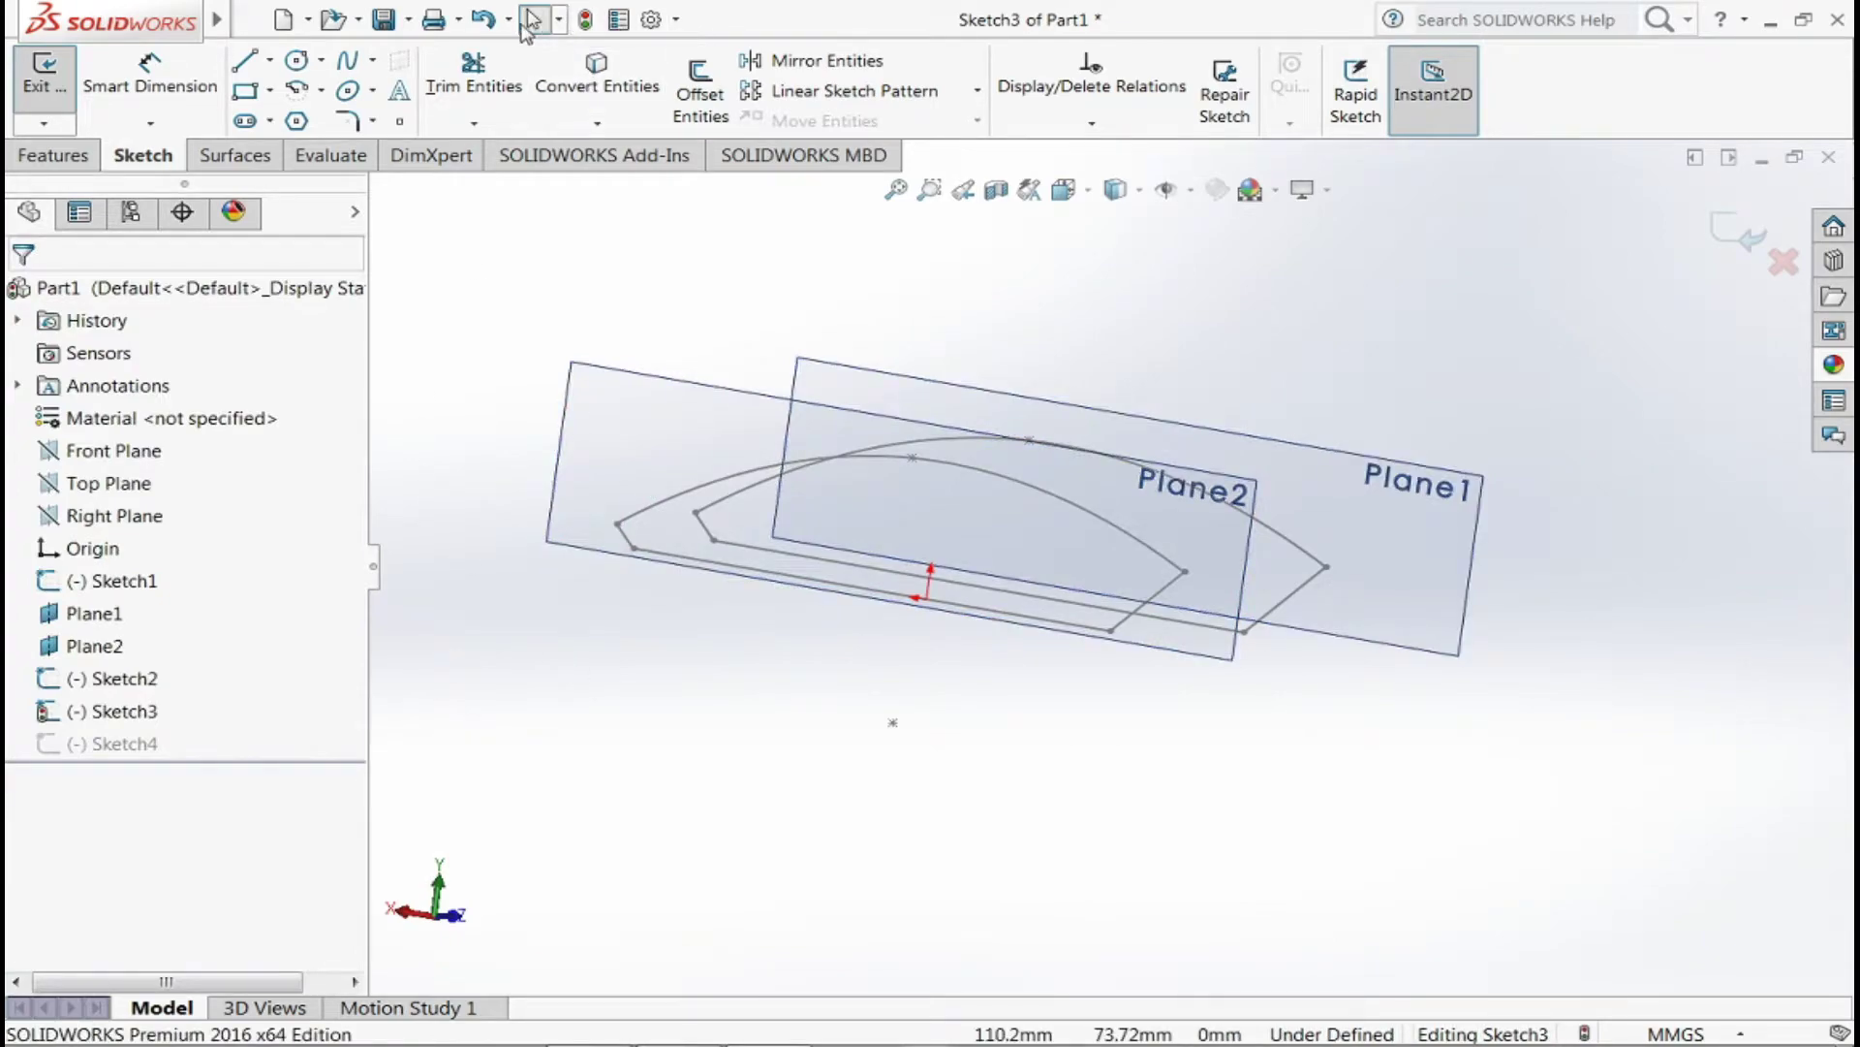
click(580, 19)
mouse_move(1561, 663)
middle_down()
mouse_move(1324, 643)
mouse_move(1200, 659)
mouse_move(1325, 689)
mouse_move(1103, 795)
mouse_move(943, 752)
mouse_move(1428, 742)
middle_up()
mouse_move(1514, 840)
middle_down()
mouse_move(1374, 830)
mouse_move(1480, 858)
middle_up()
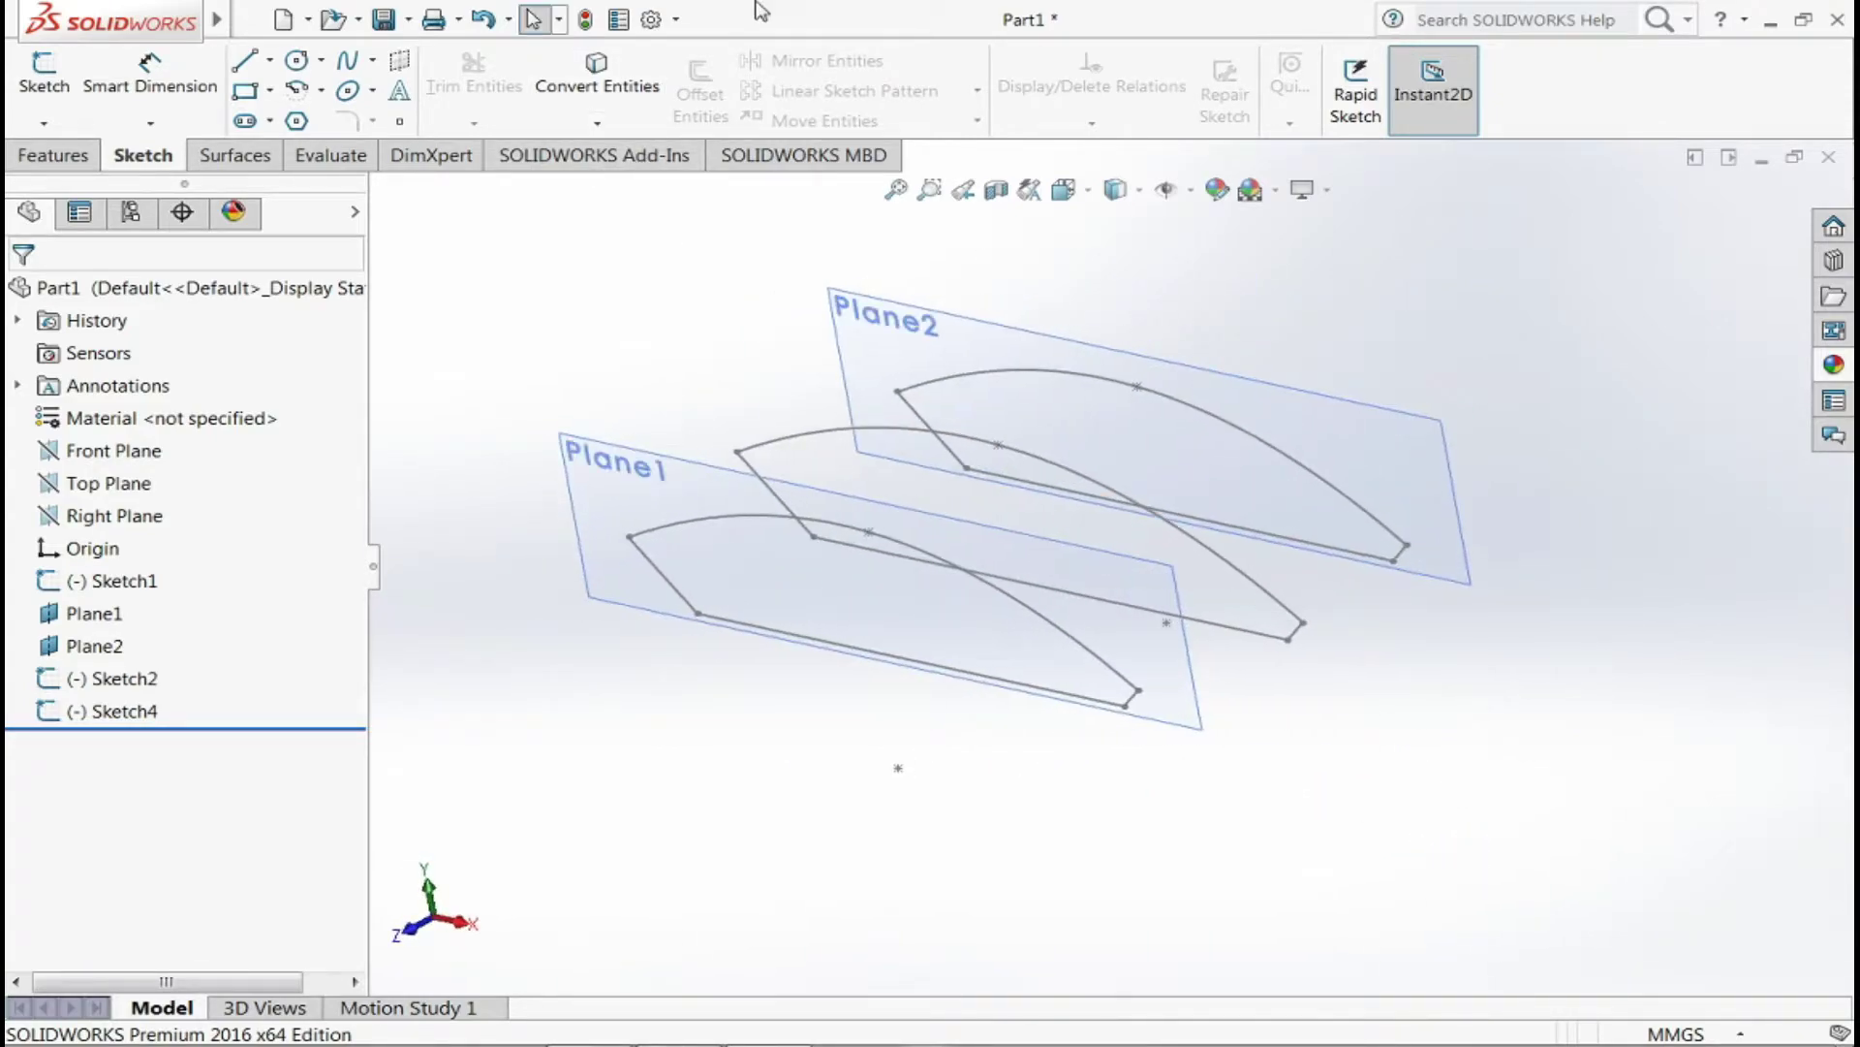
- Trial a lofted surface through Sketch4, Sketch1 and Sketch2, then move Sketch4 last
click(263, 171)
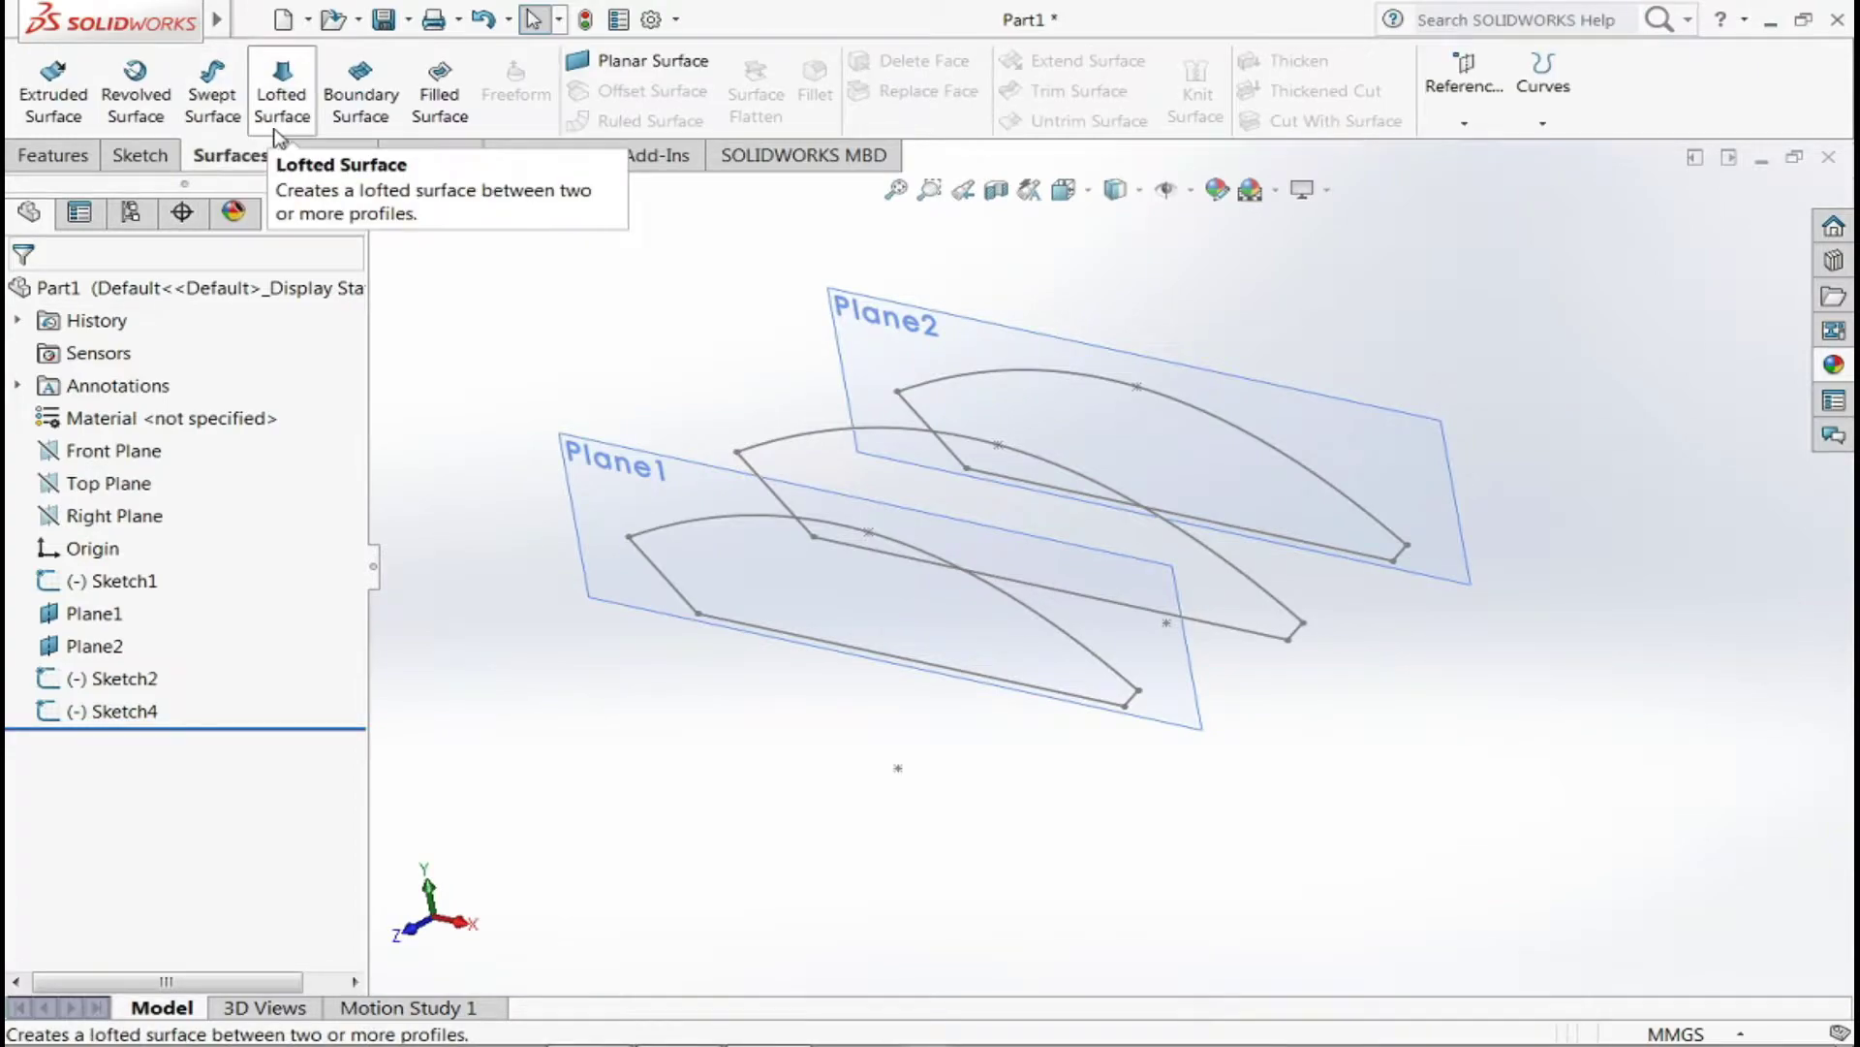
click(280, 97)
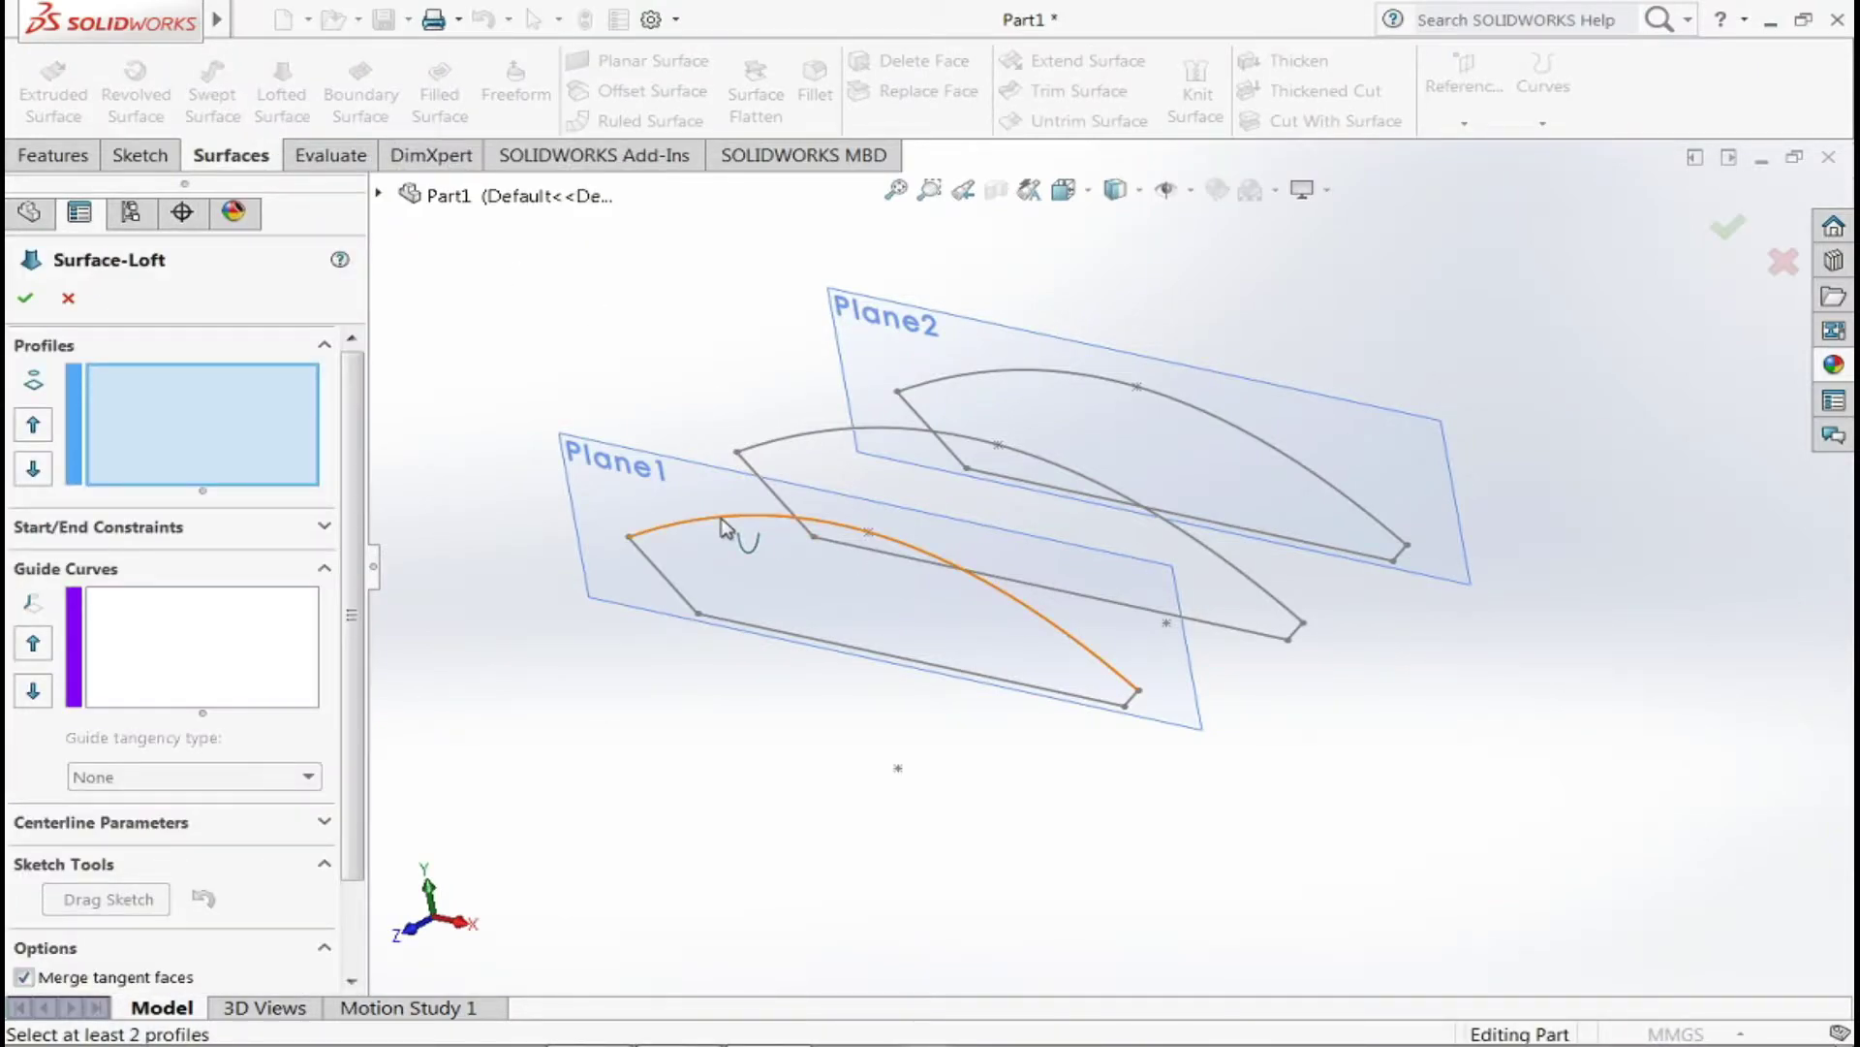
click(678, 527)
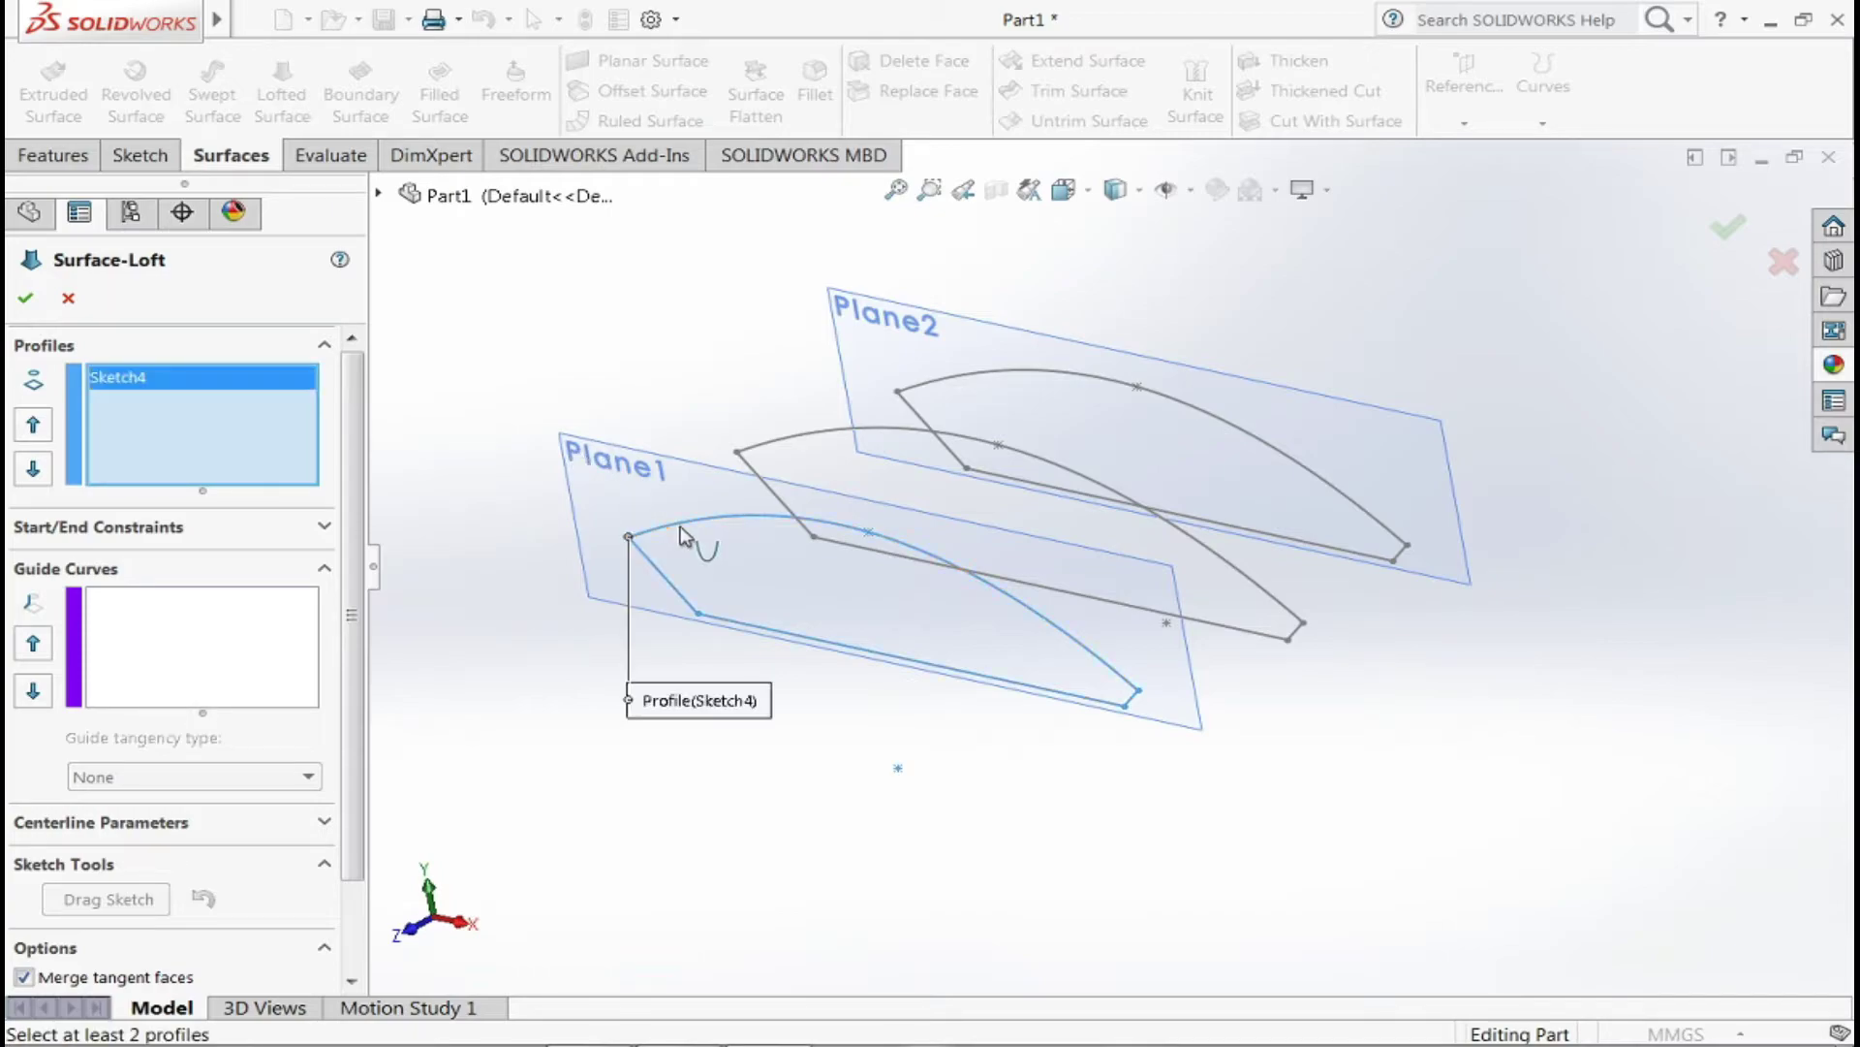
click(889, 434)
click(1127, 391)
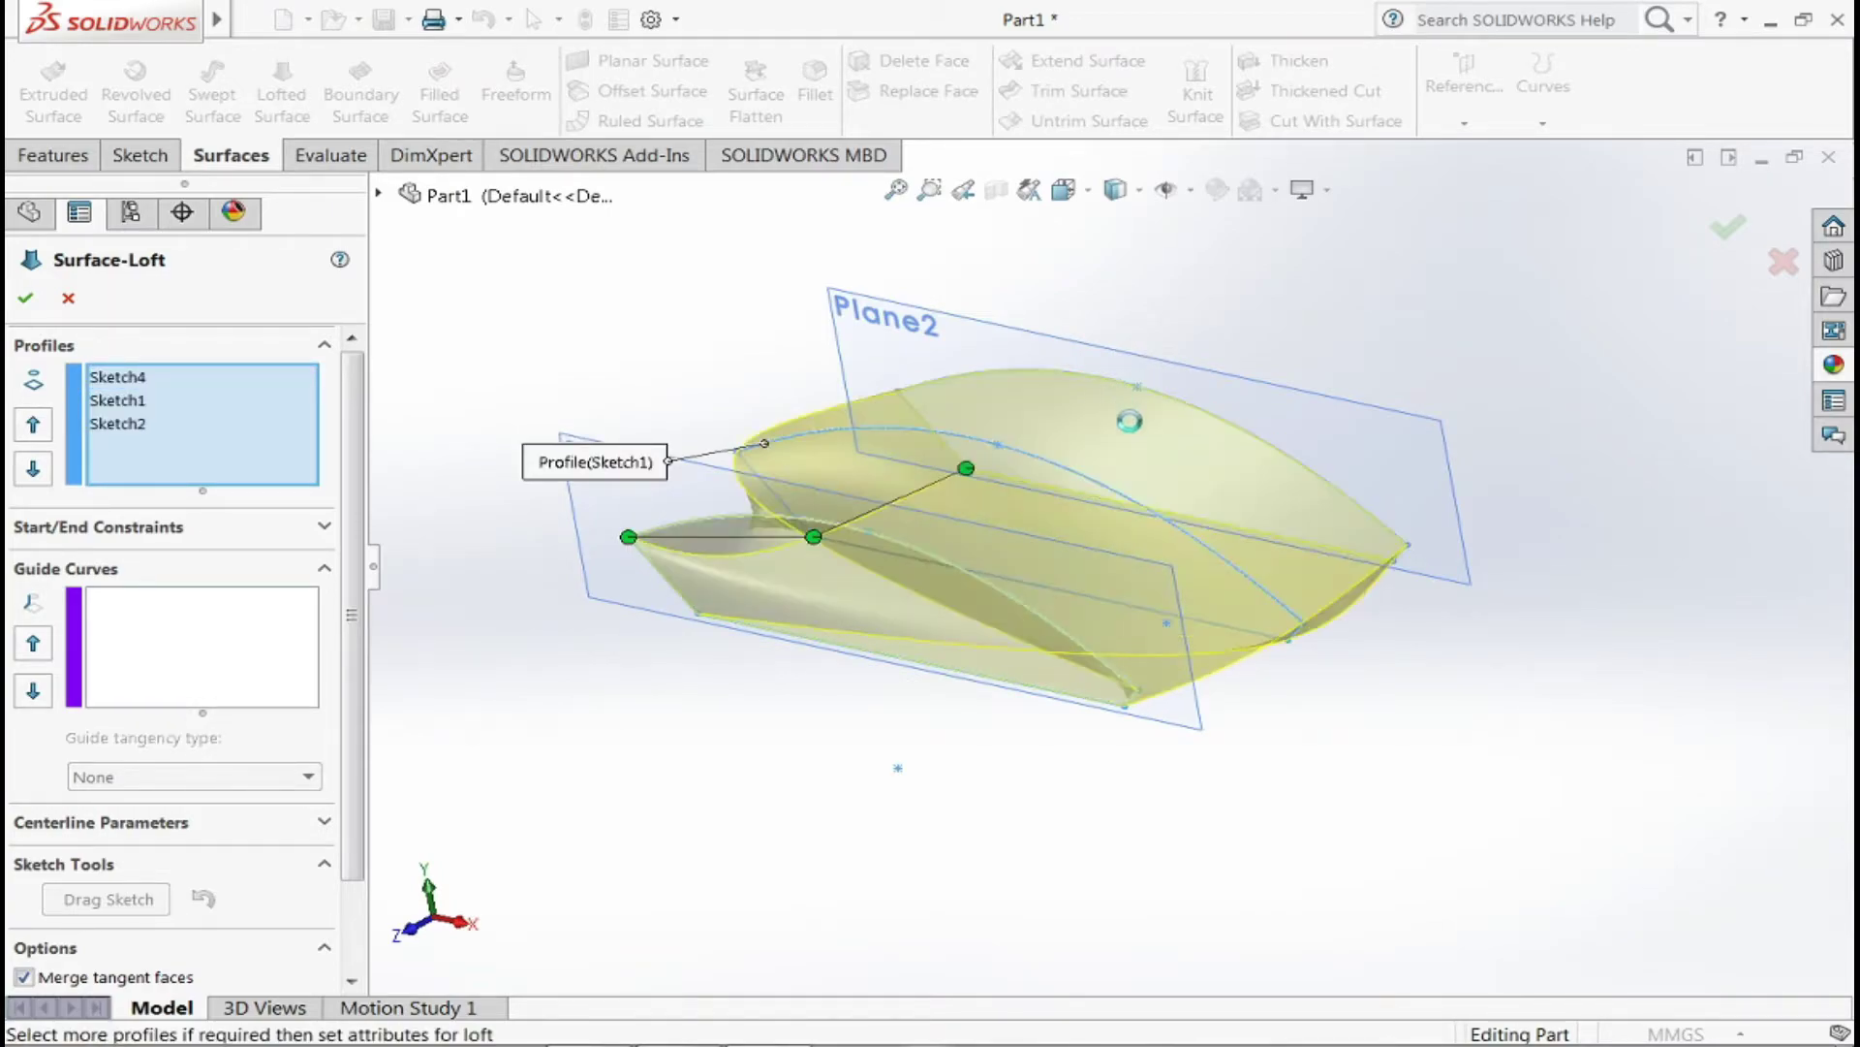
mouse_move(1125, 420)
middle_down()
mouse_move(962, 734)
mouse_move(636, 544)
mouse_move(582, 623)
middle_up()
click(1463, 814)
drag(1100, 720, 784, 655)
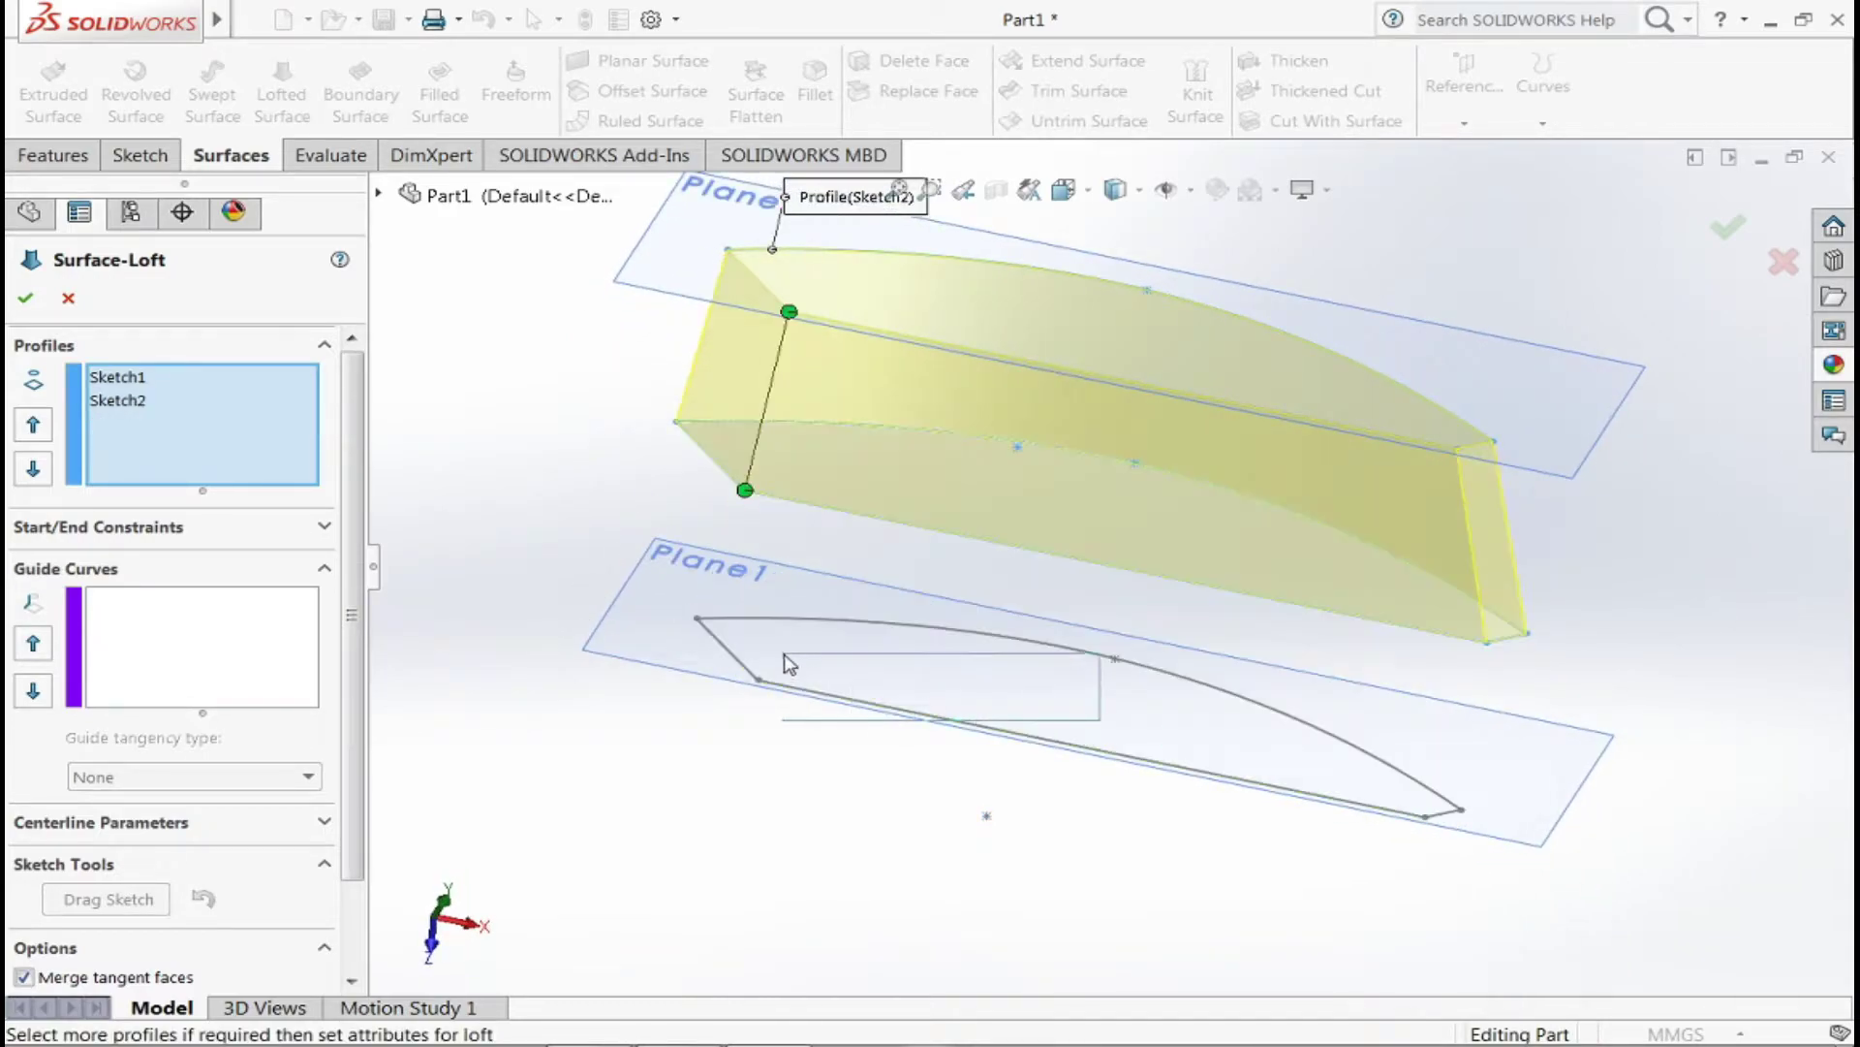
click(841, 622)
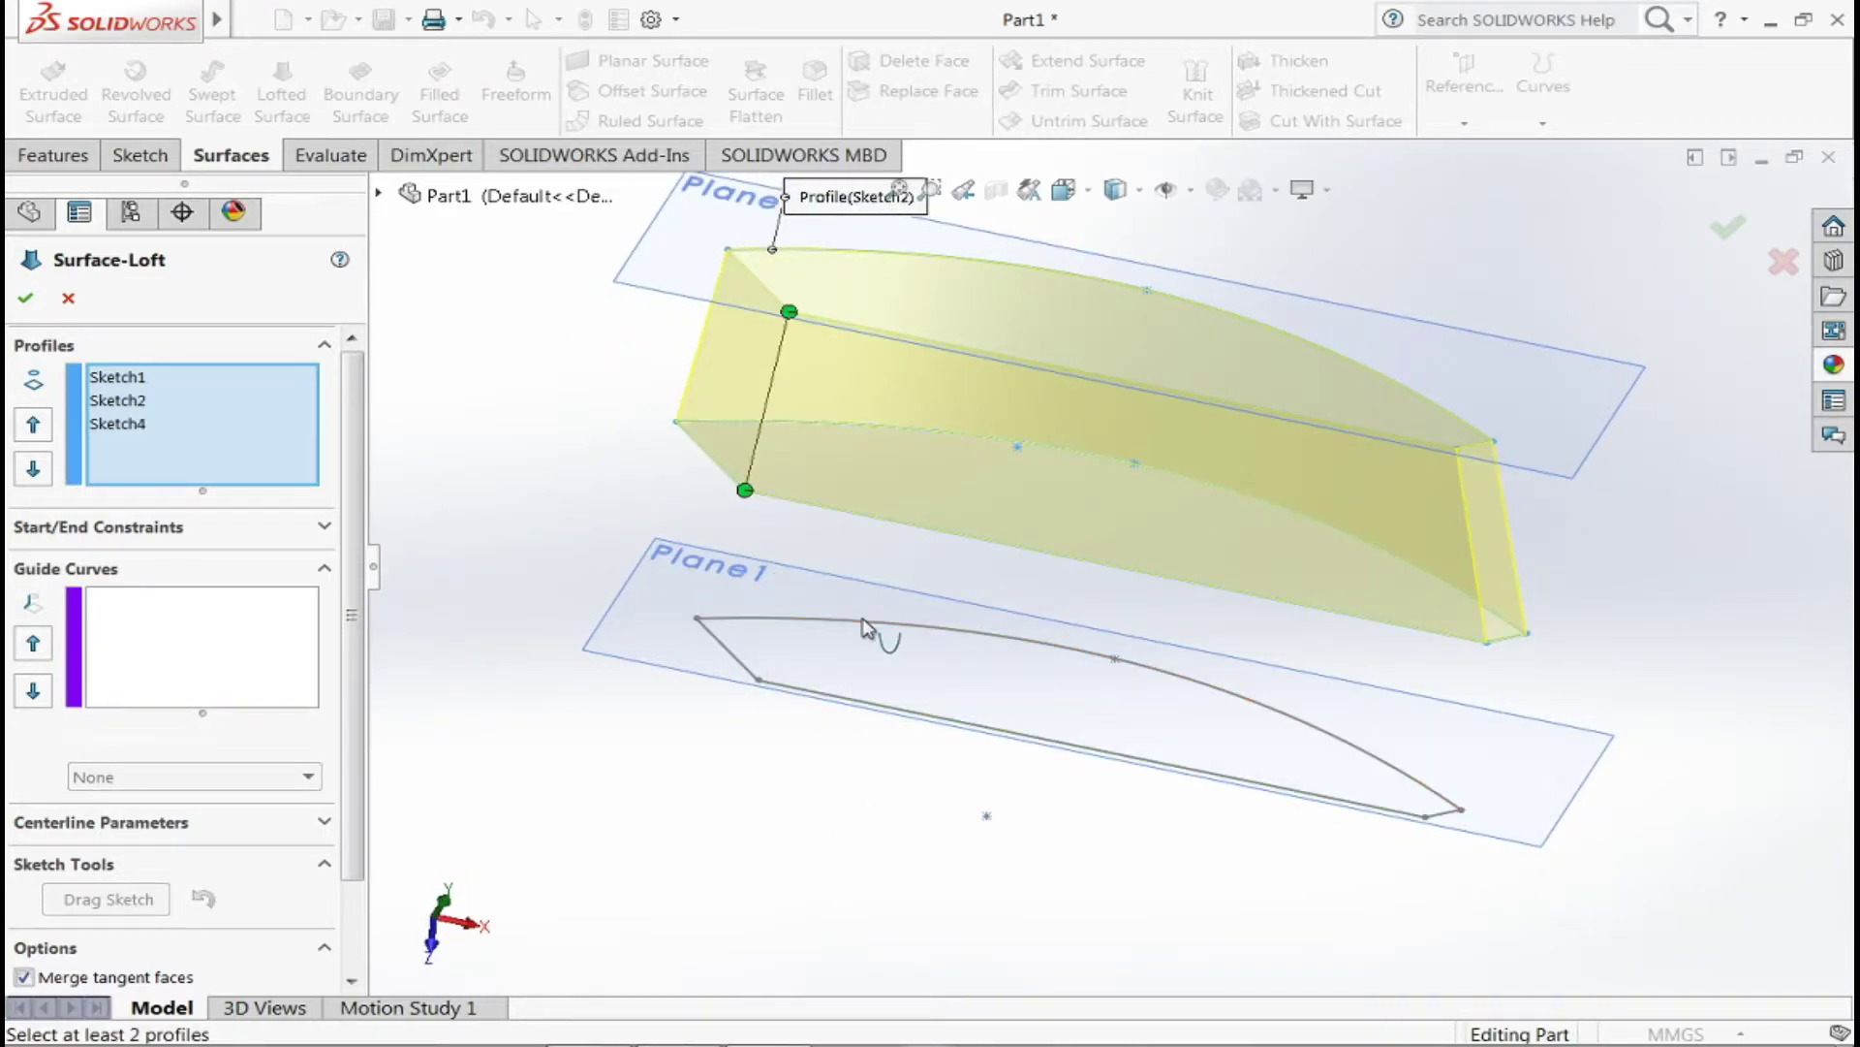
- Cancel the trial and loft Surface-Loft1 through Sketch2, Sketch1 and Sketch4 in order
click(53, 293)
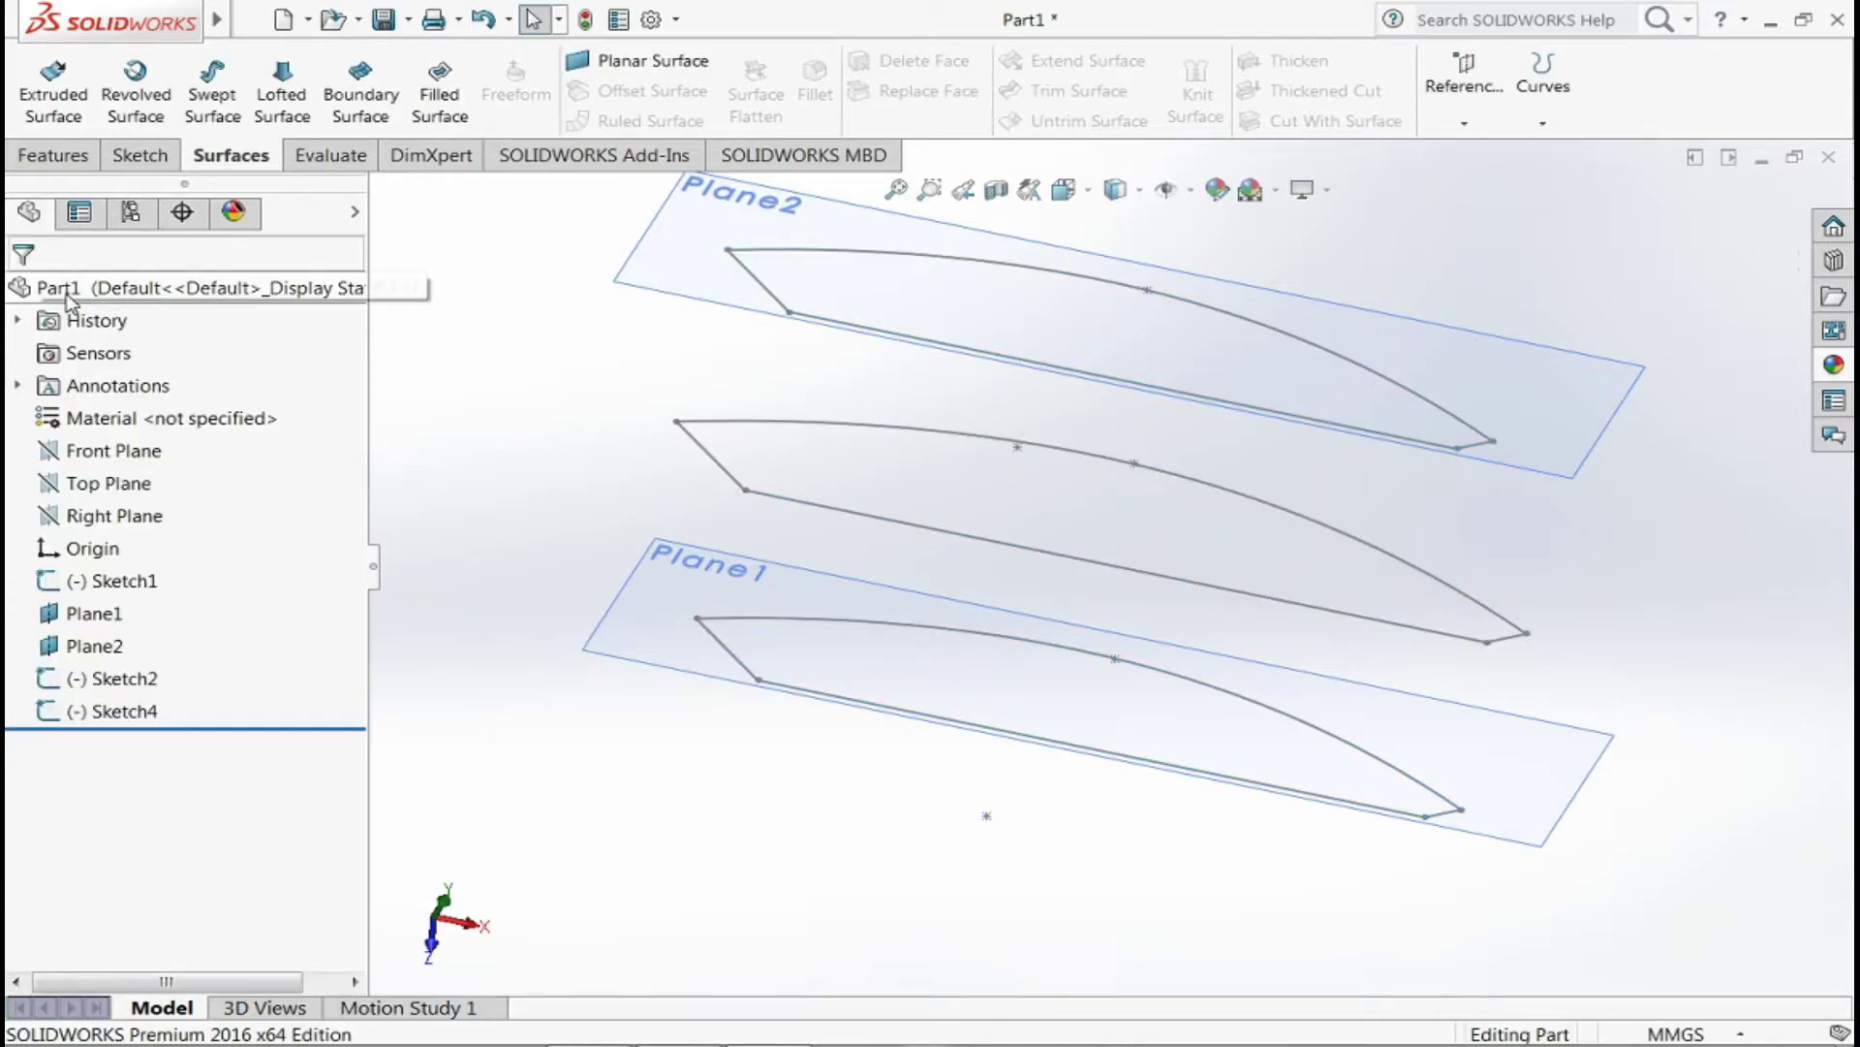
click(281, 92)
click(728, 254)
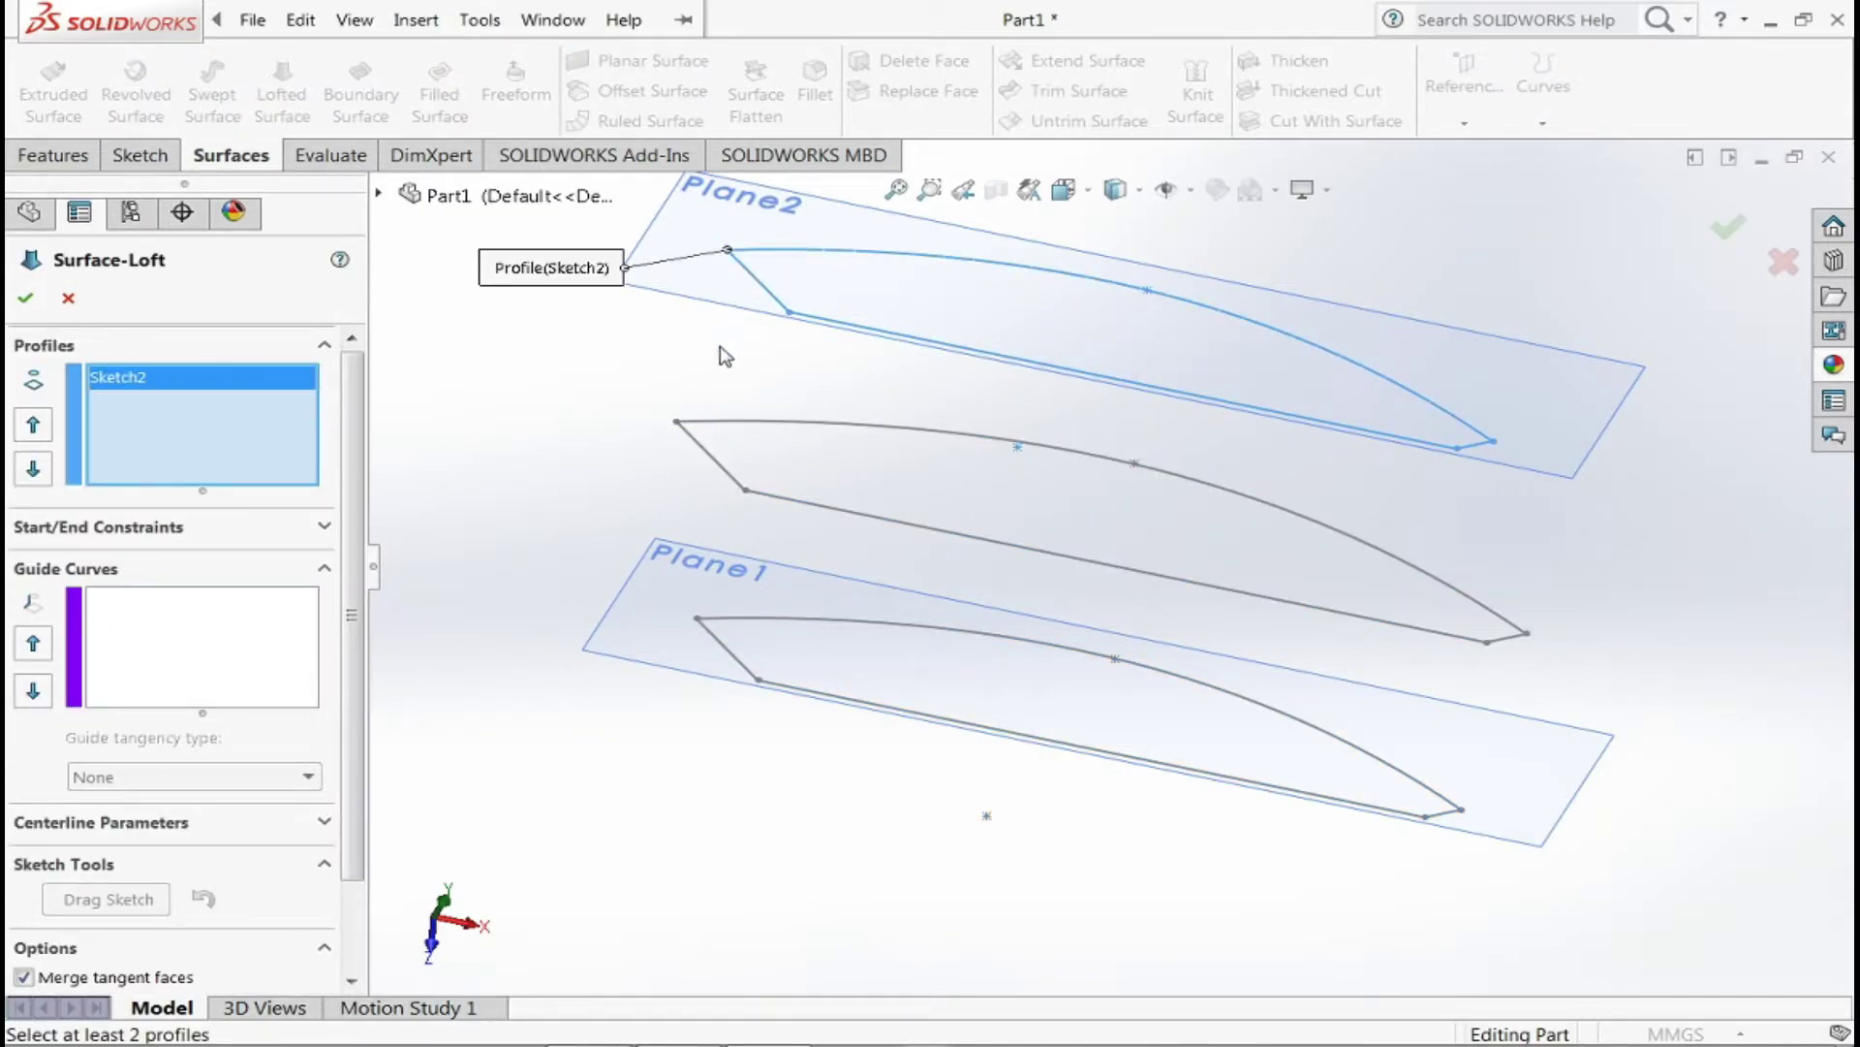
click(676, 423)
click(696, 620)
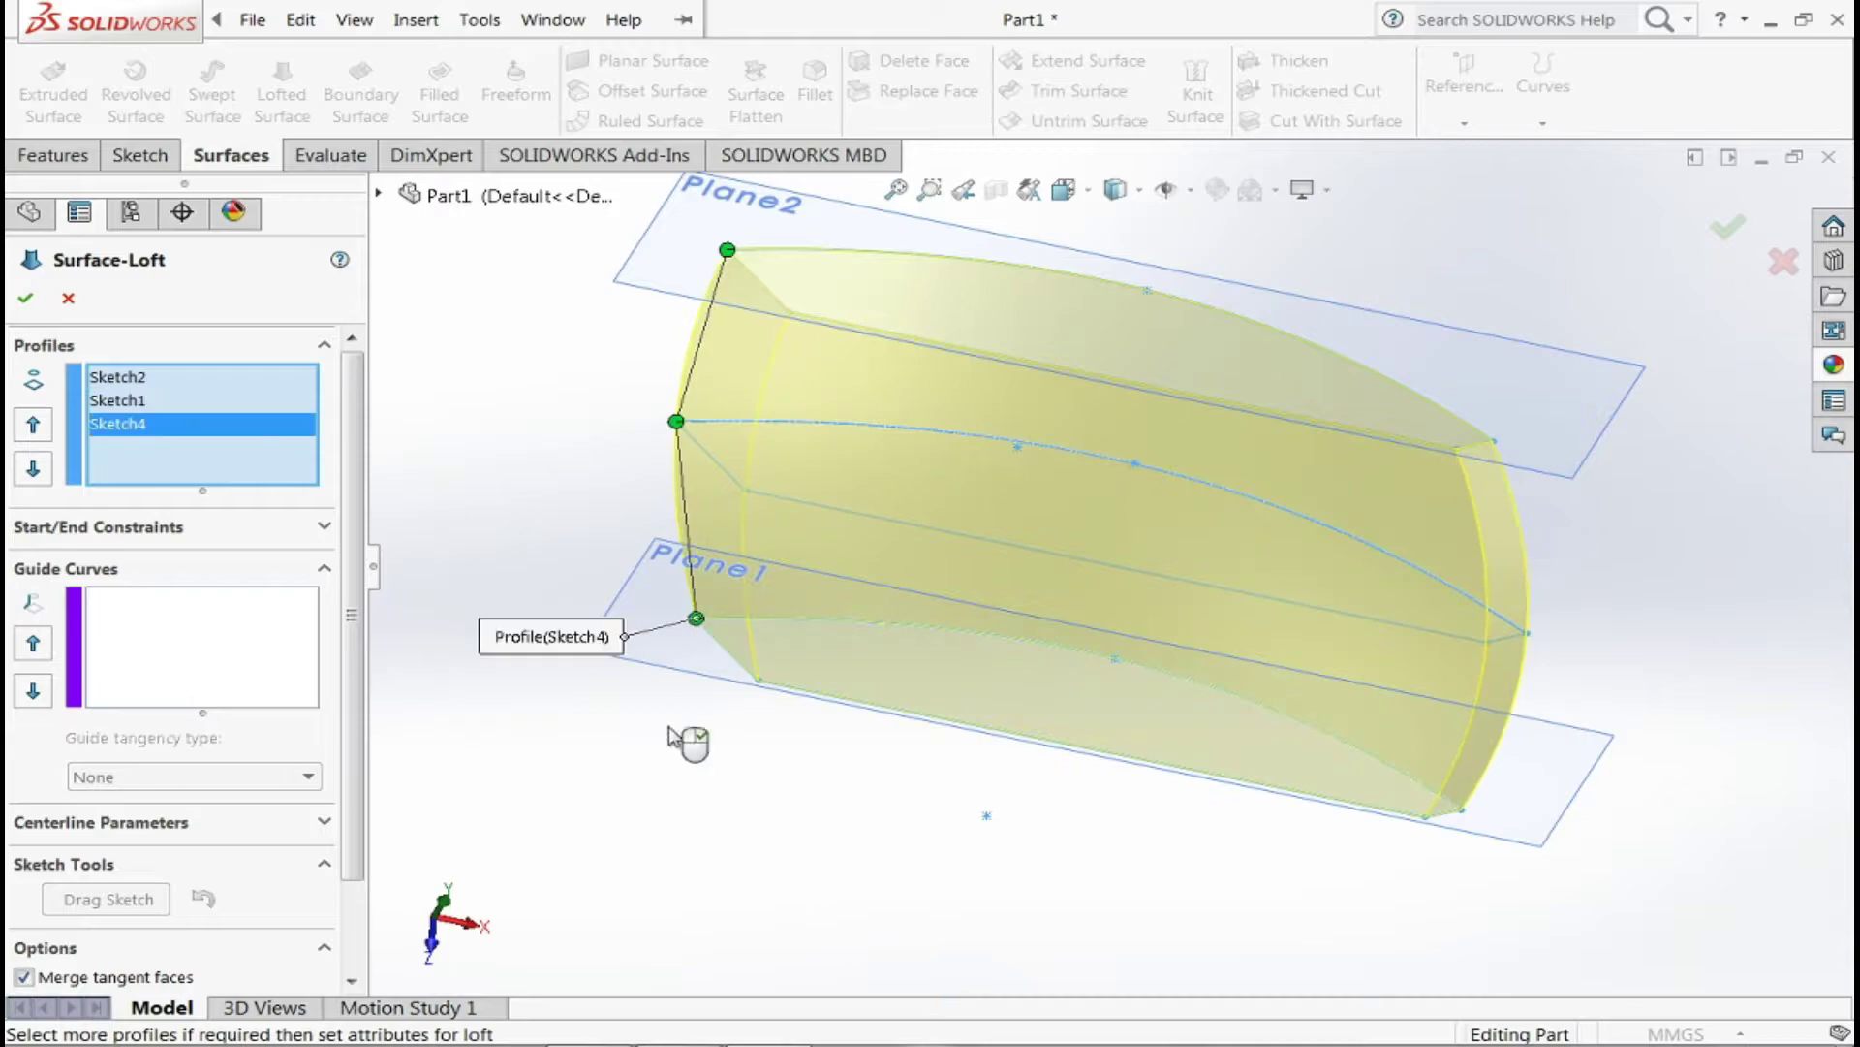
mouse_move(685, 739)
middle_down()
mouse_move(887, 818)
mouse_move(897, 885)
mouse_move(802, 635)
mouse_move(679, 601)
mouse_move(544, 656)
mouse_move(972, 697)
mouse_move(976, 585)
mouse_move(1022, 585)
middle_up()
click(25, 302)
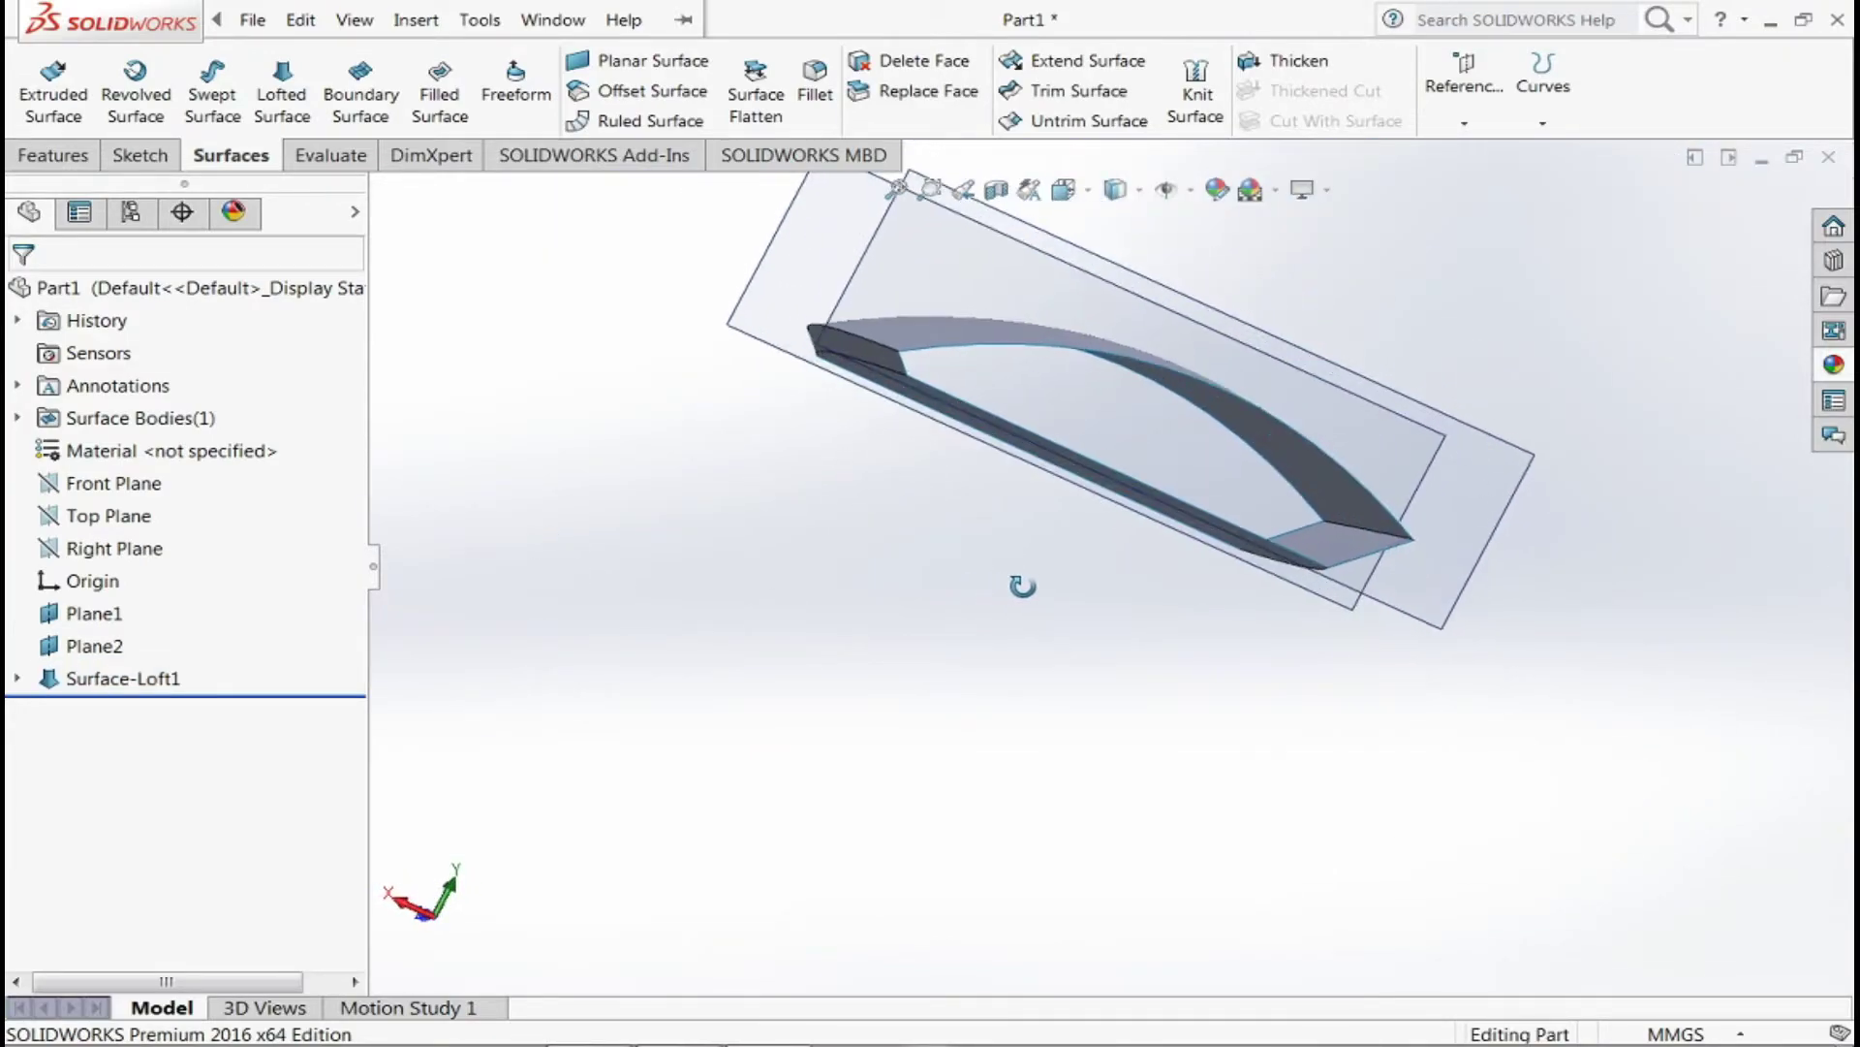
mouse_move(872, 497)
middle_down()
mouse_move(594, 427)
mouse_move(577, 536)
mouse_move(519, 411)
middle_up()
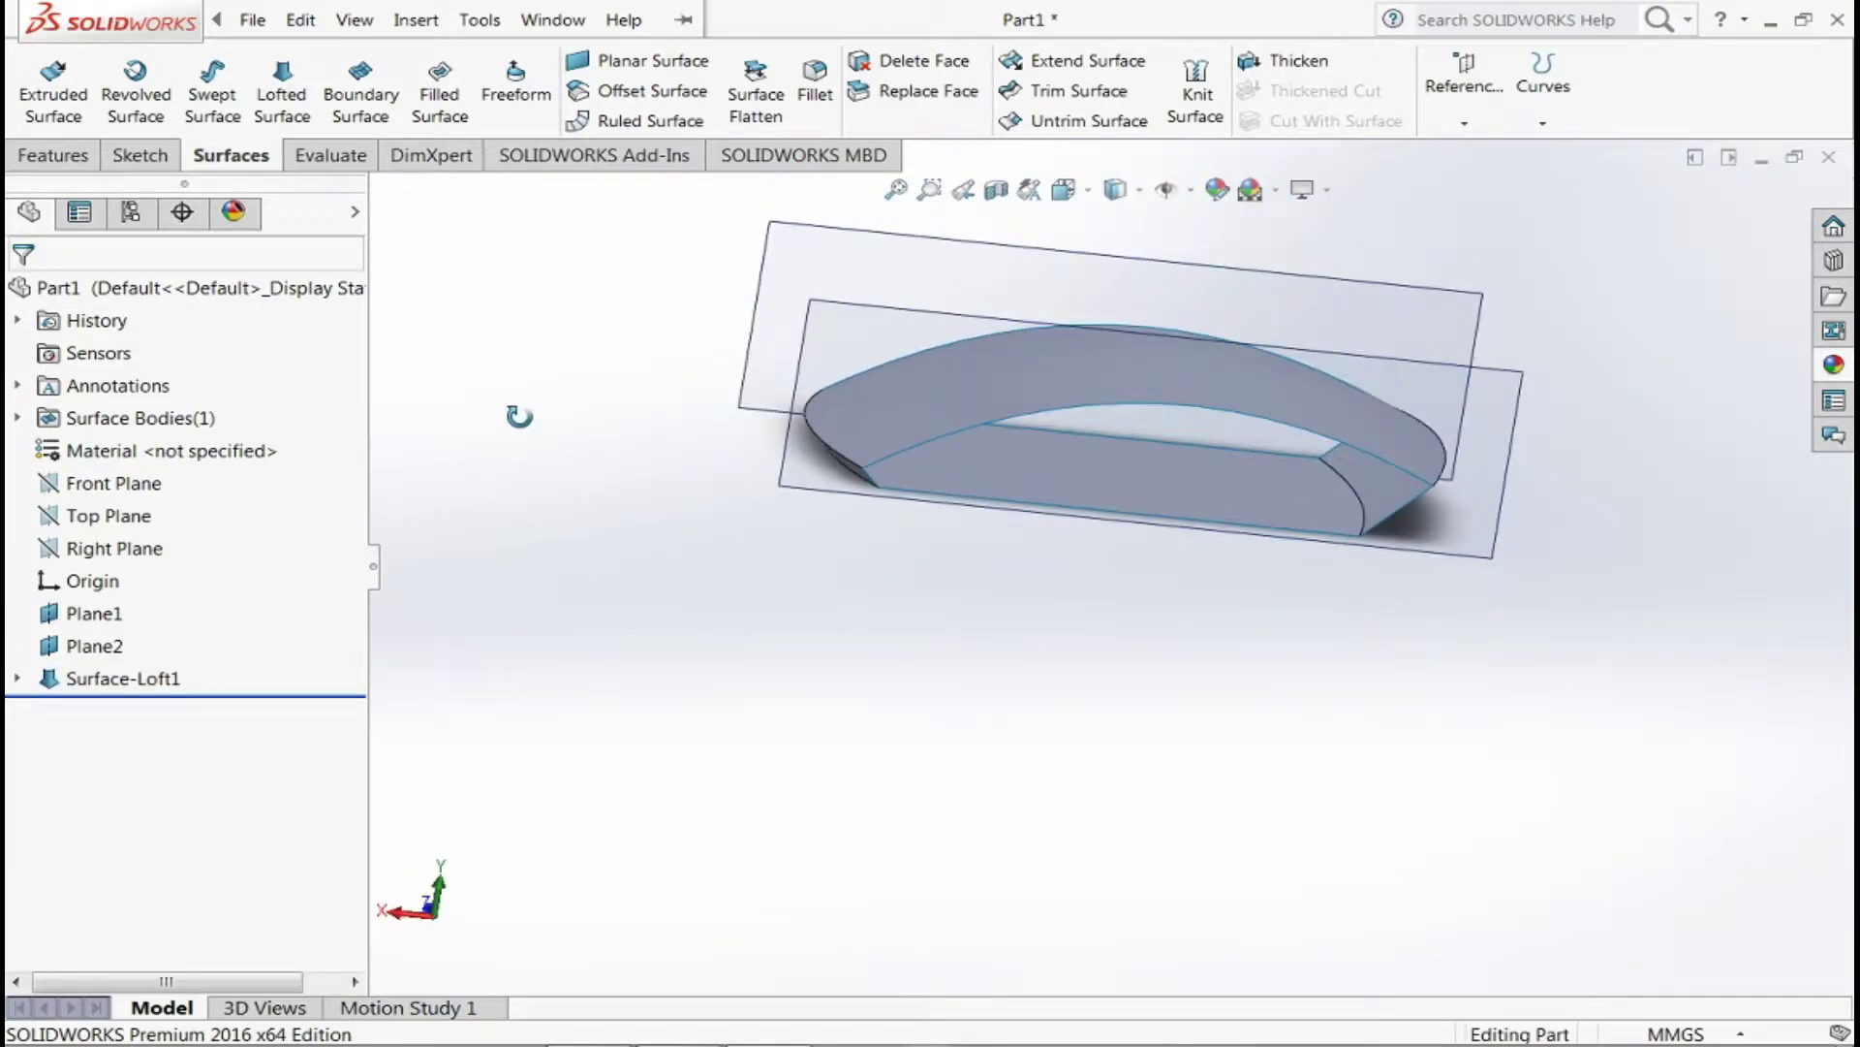
scroll(1305, 674, up, 3)
scroll(1463, 789, down, 5)
mouse_move(1462, 789)
middle_down()
mouse_move(1321, 790)
mouse_move(1321, 763)
mouse_move(1279, 737)
middle_up()
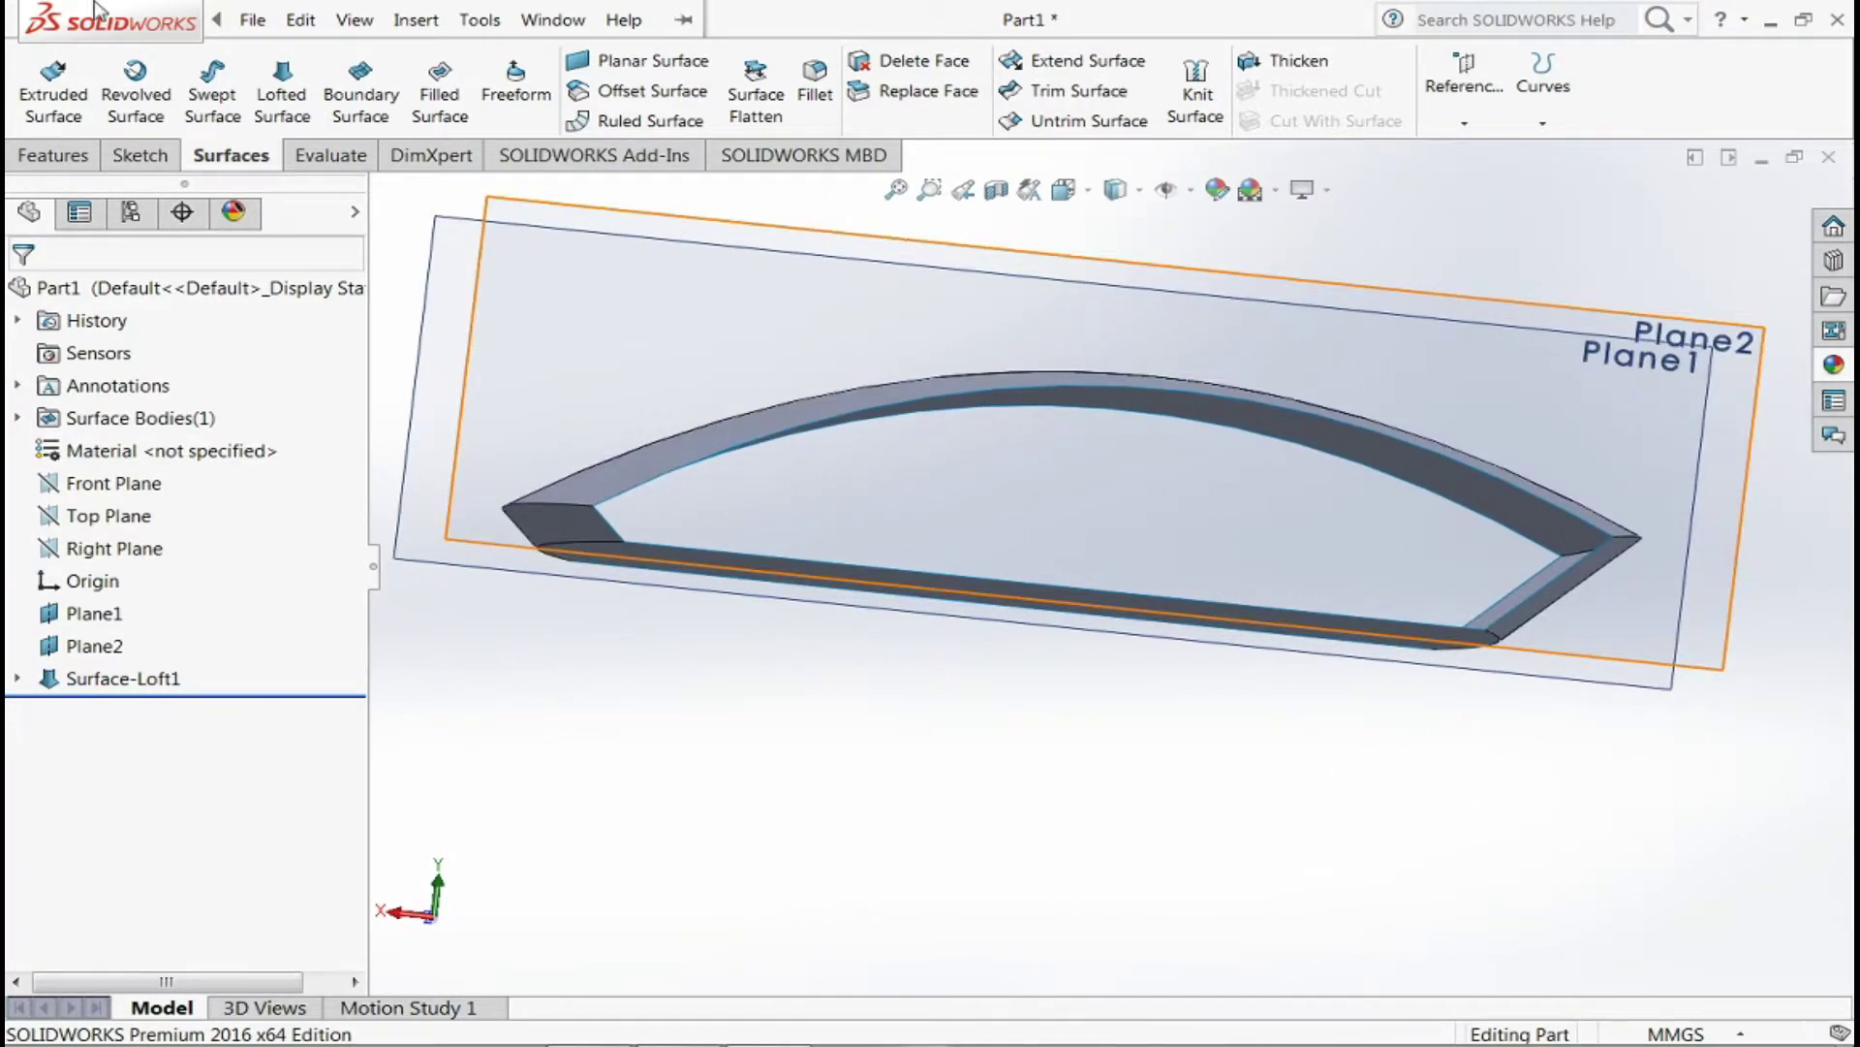
- Cap the first open side with a filled surface bounded by its four edges
click(439, 94)
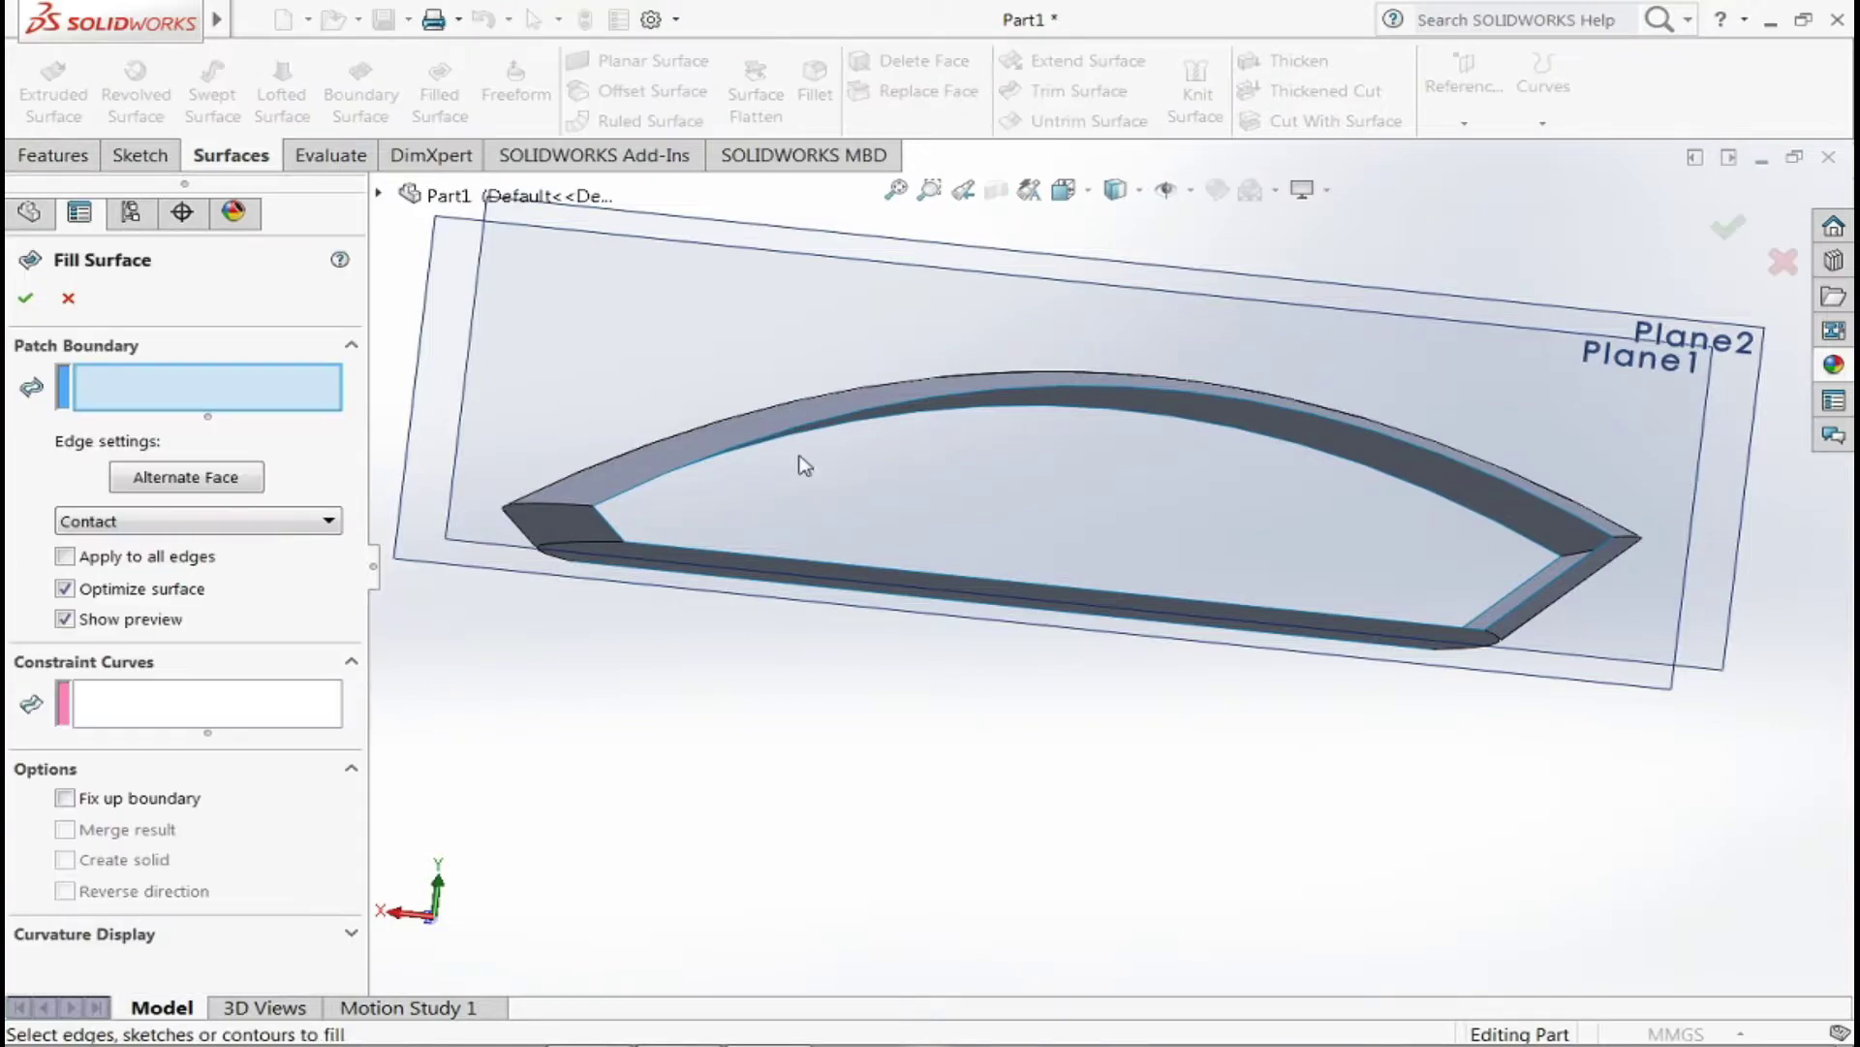
click(814, 431)
click(620, 535)
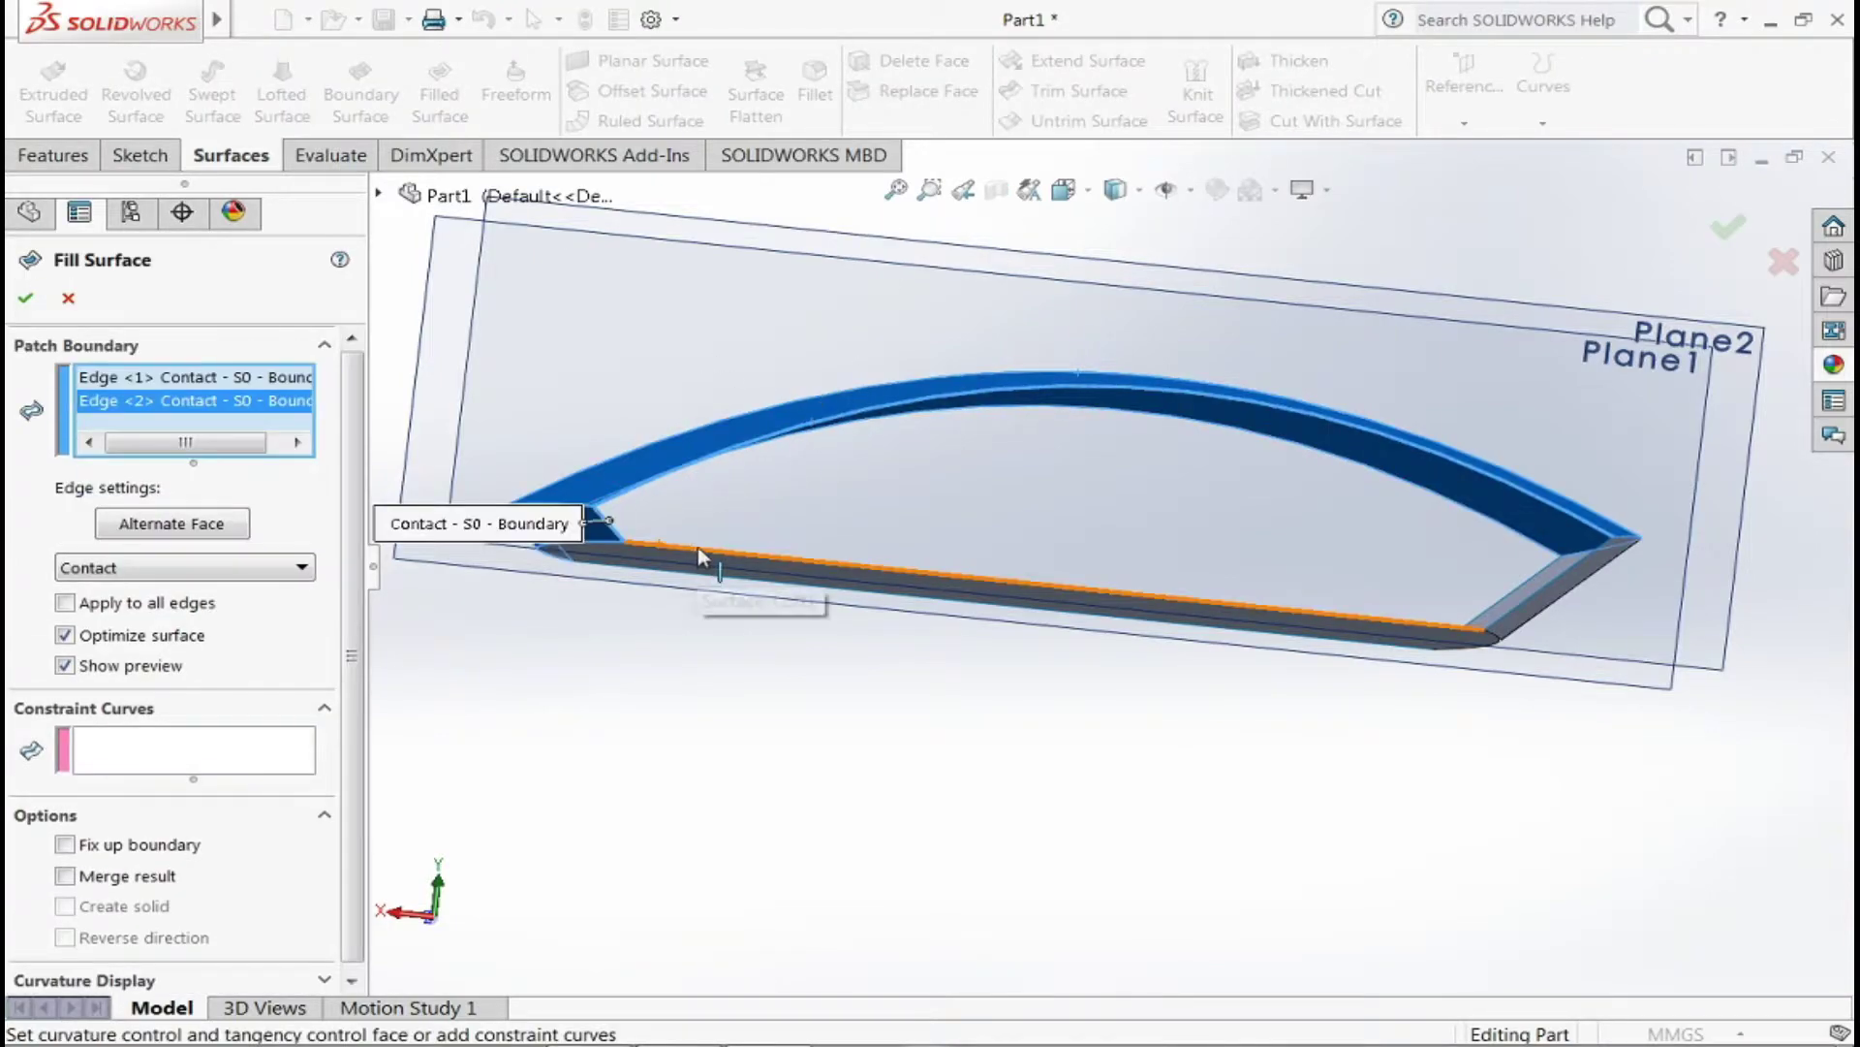
click(698, 546)
click(1551, 591)
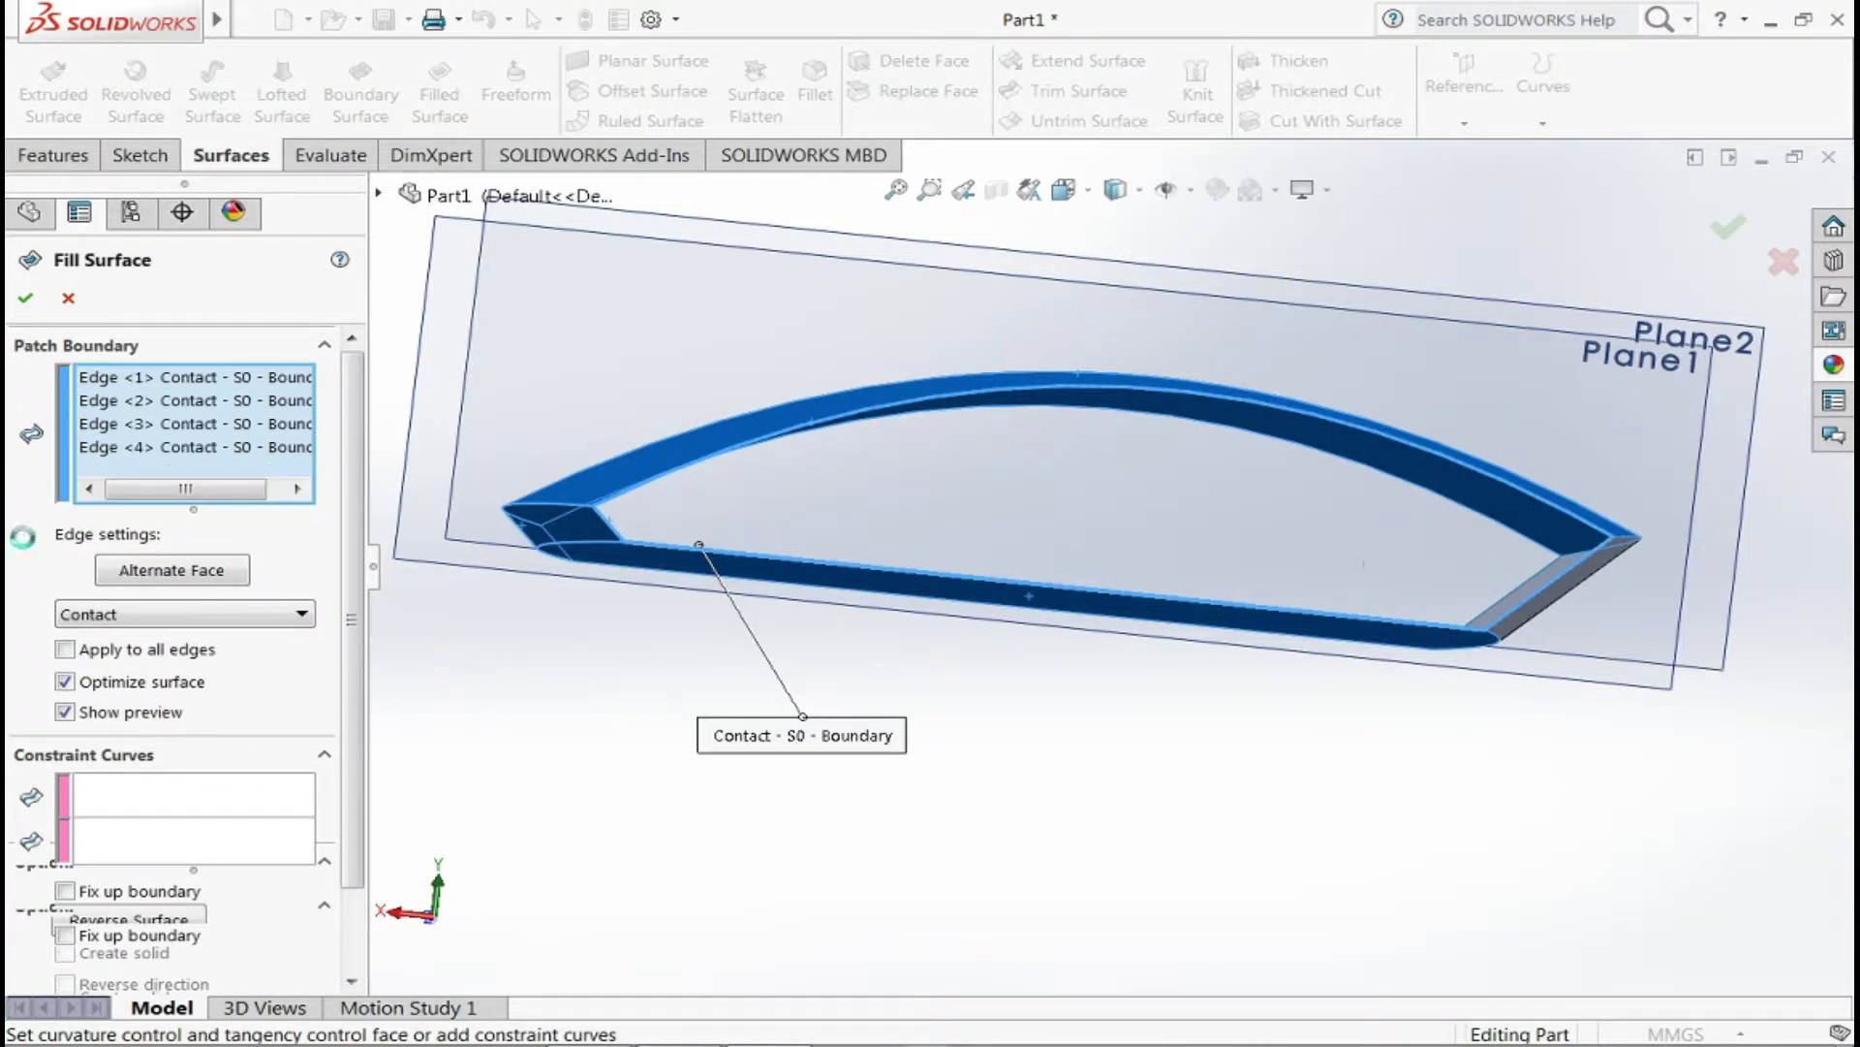
click(27, 291)
mouse_move(577, 714)
middle_down()
mouse_move(840, 790)
mouse_move(911, 844)
middle_up()
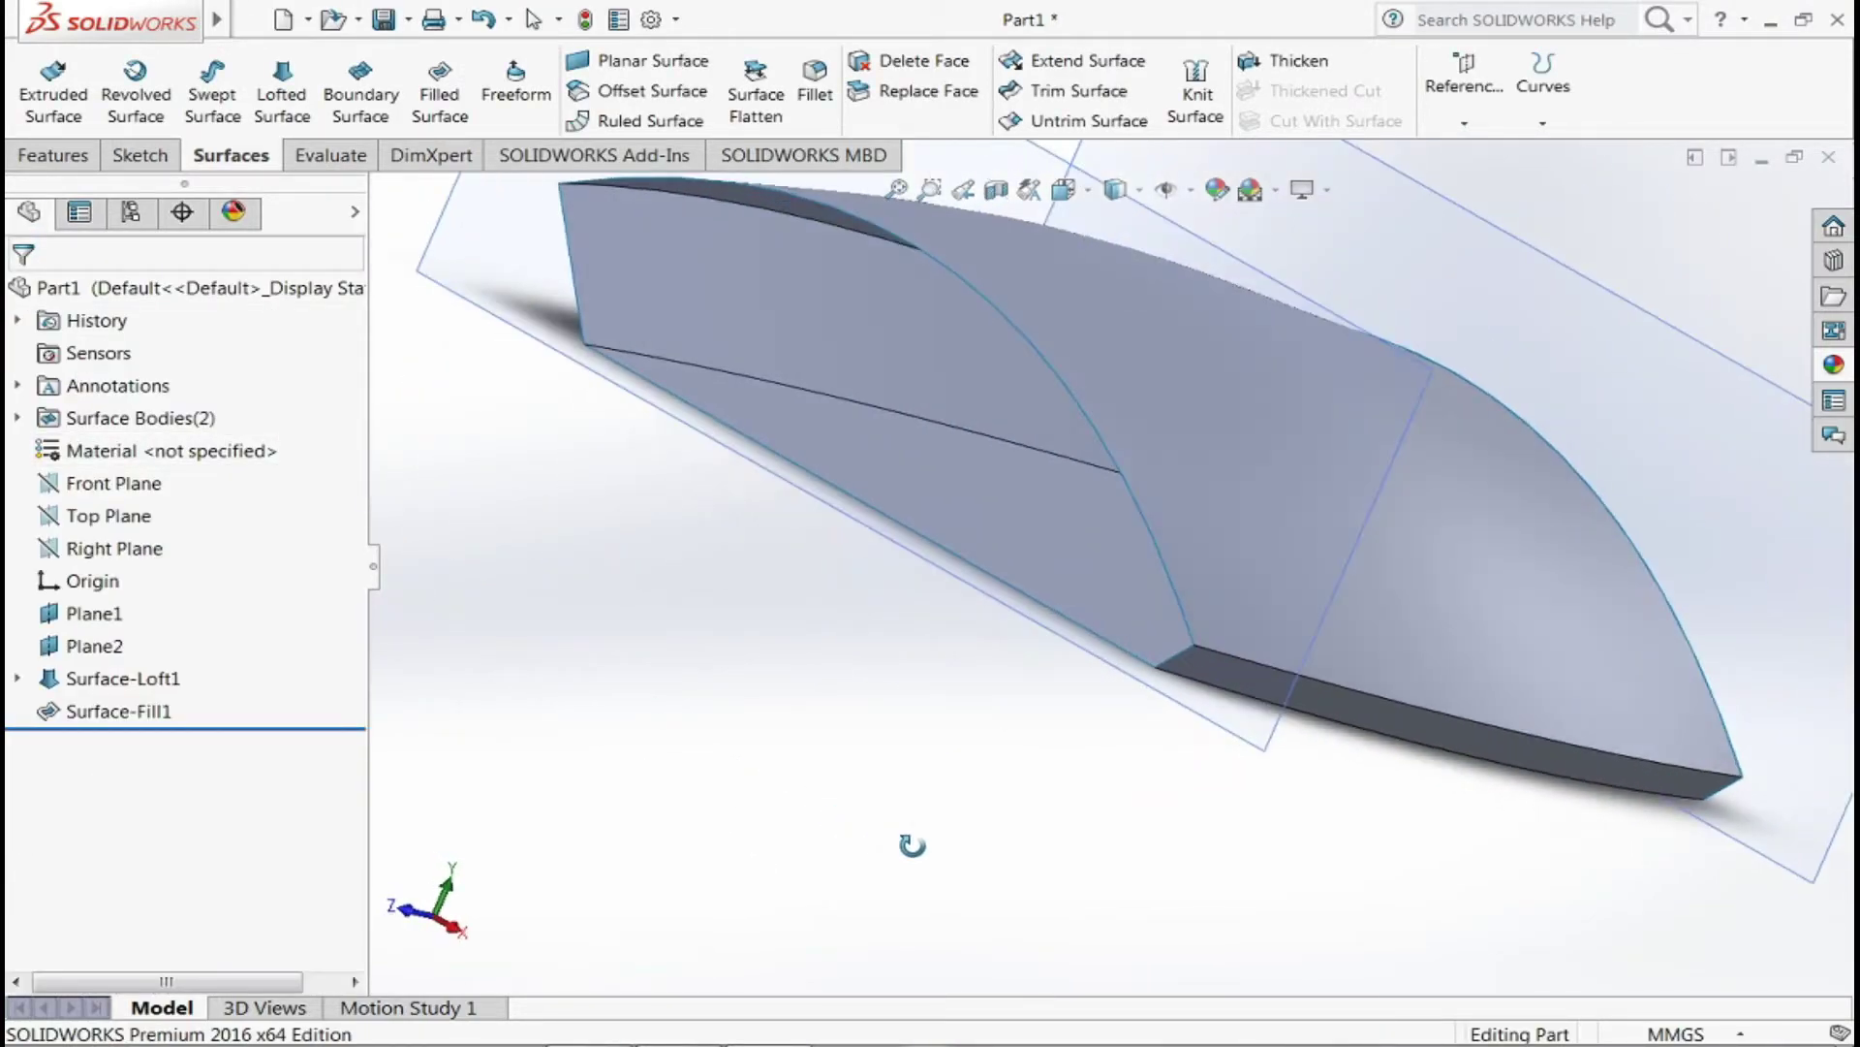
- Cap the opposite open side with a second four-edge filled surface
click(441, 102)
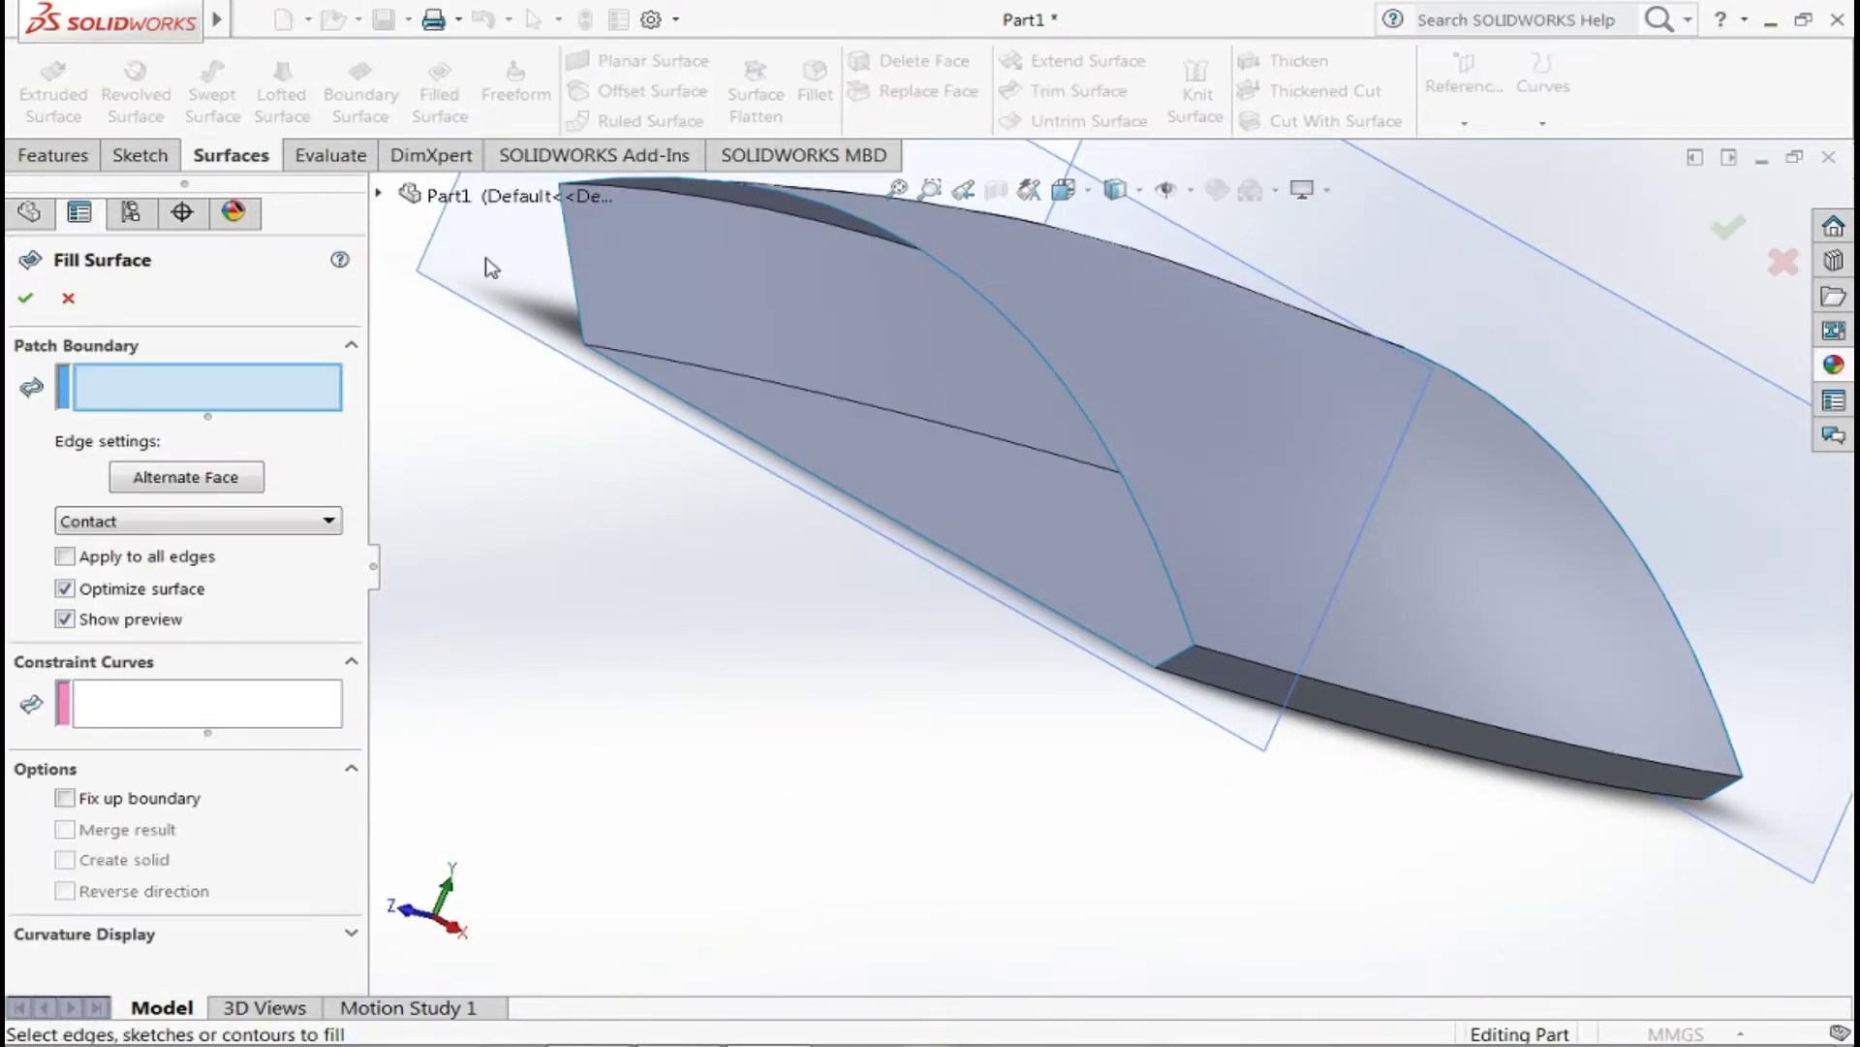
click(577, 290)
click(855, 215)
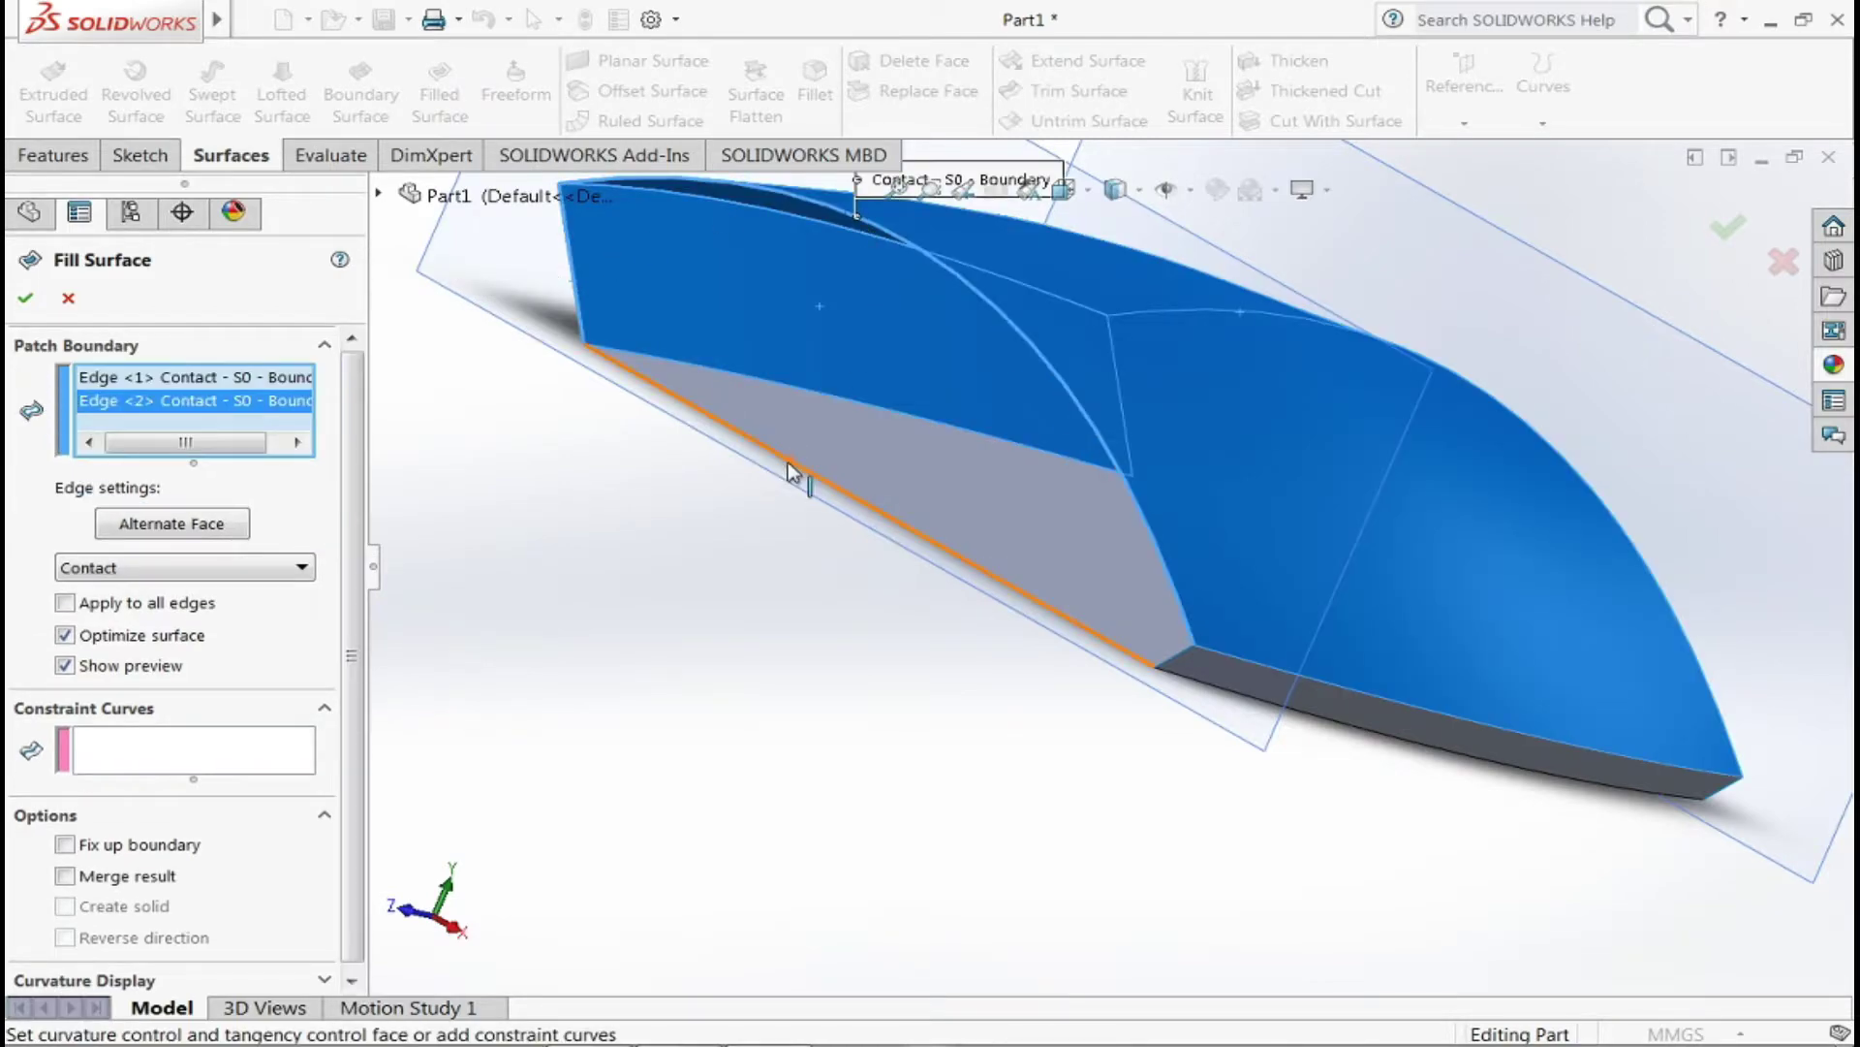
click(793, 472)
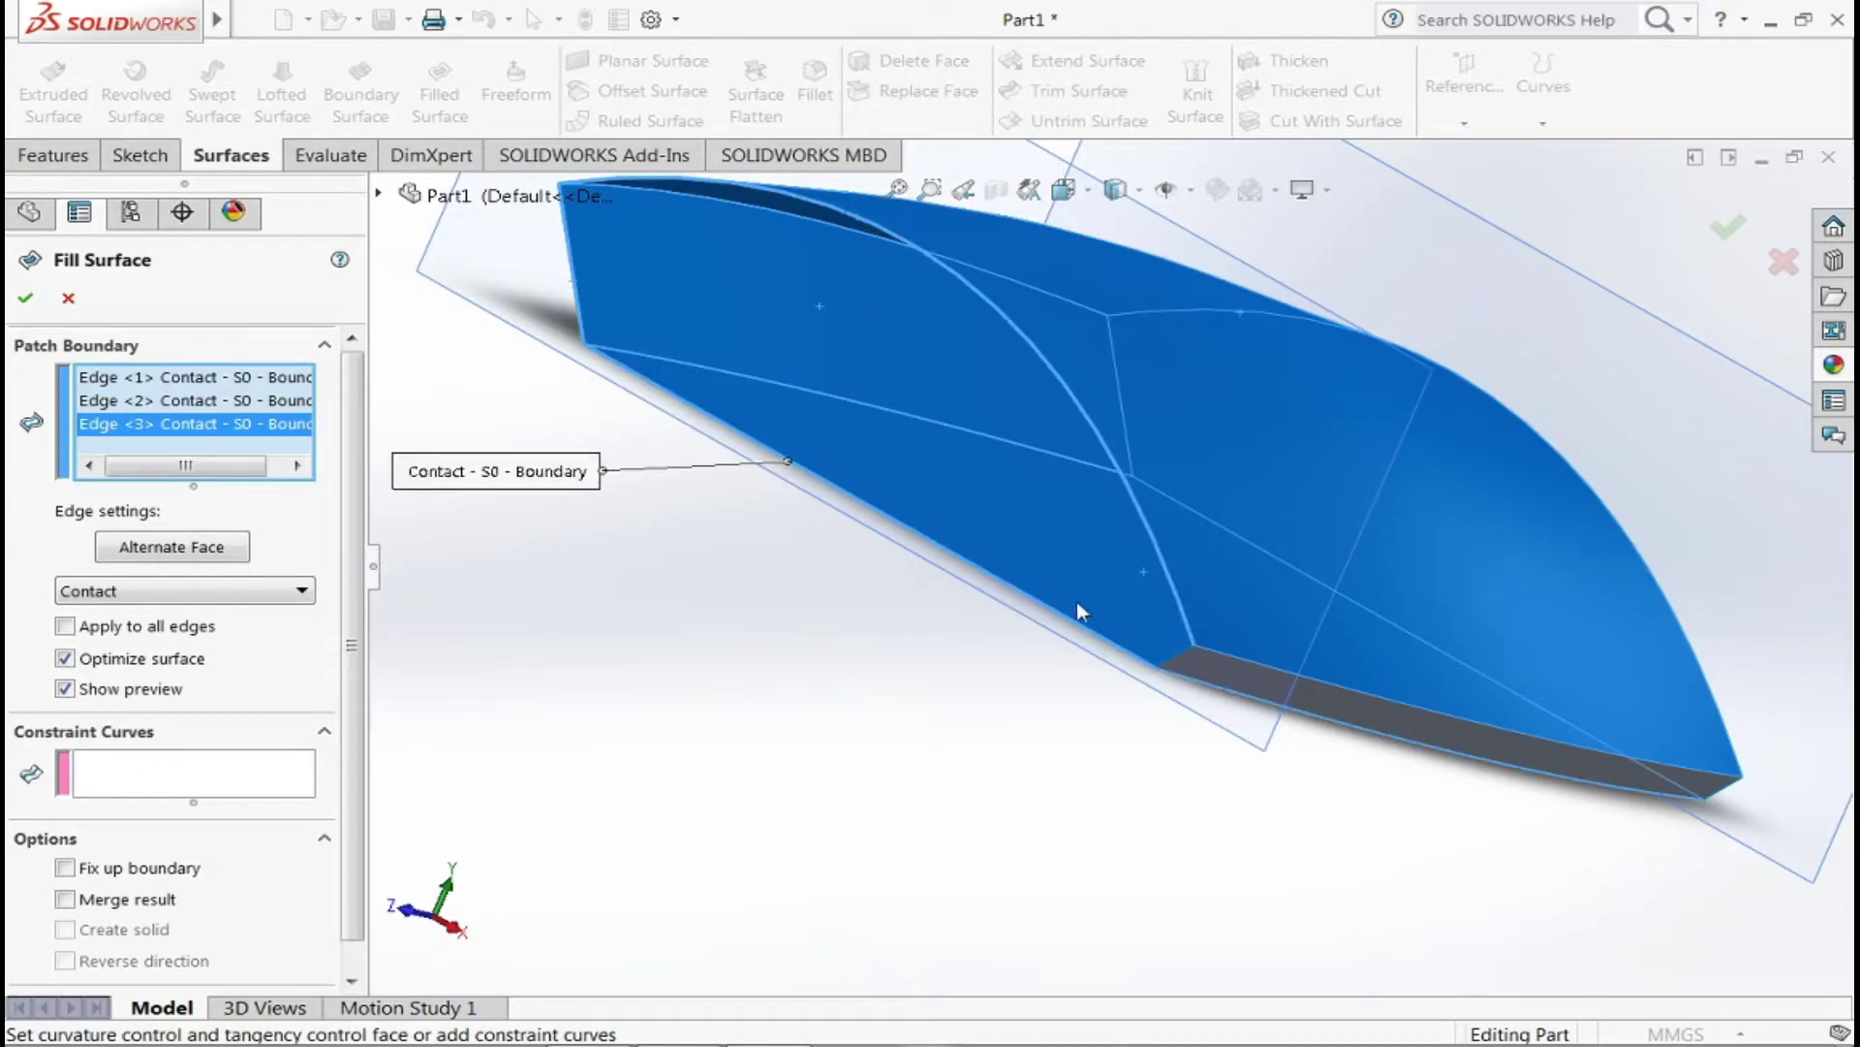
click(1176, 662)
click(25, 297)
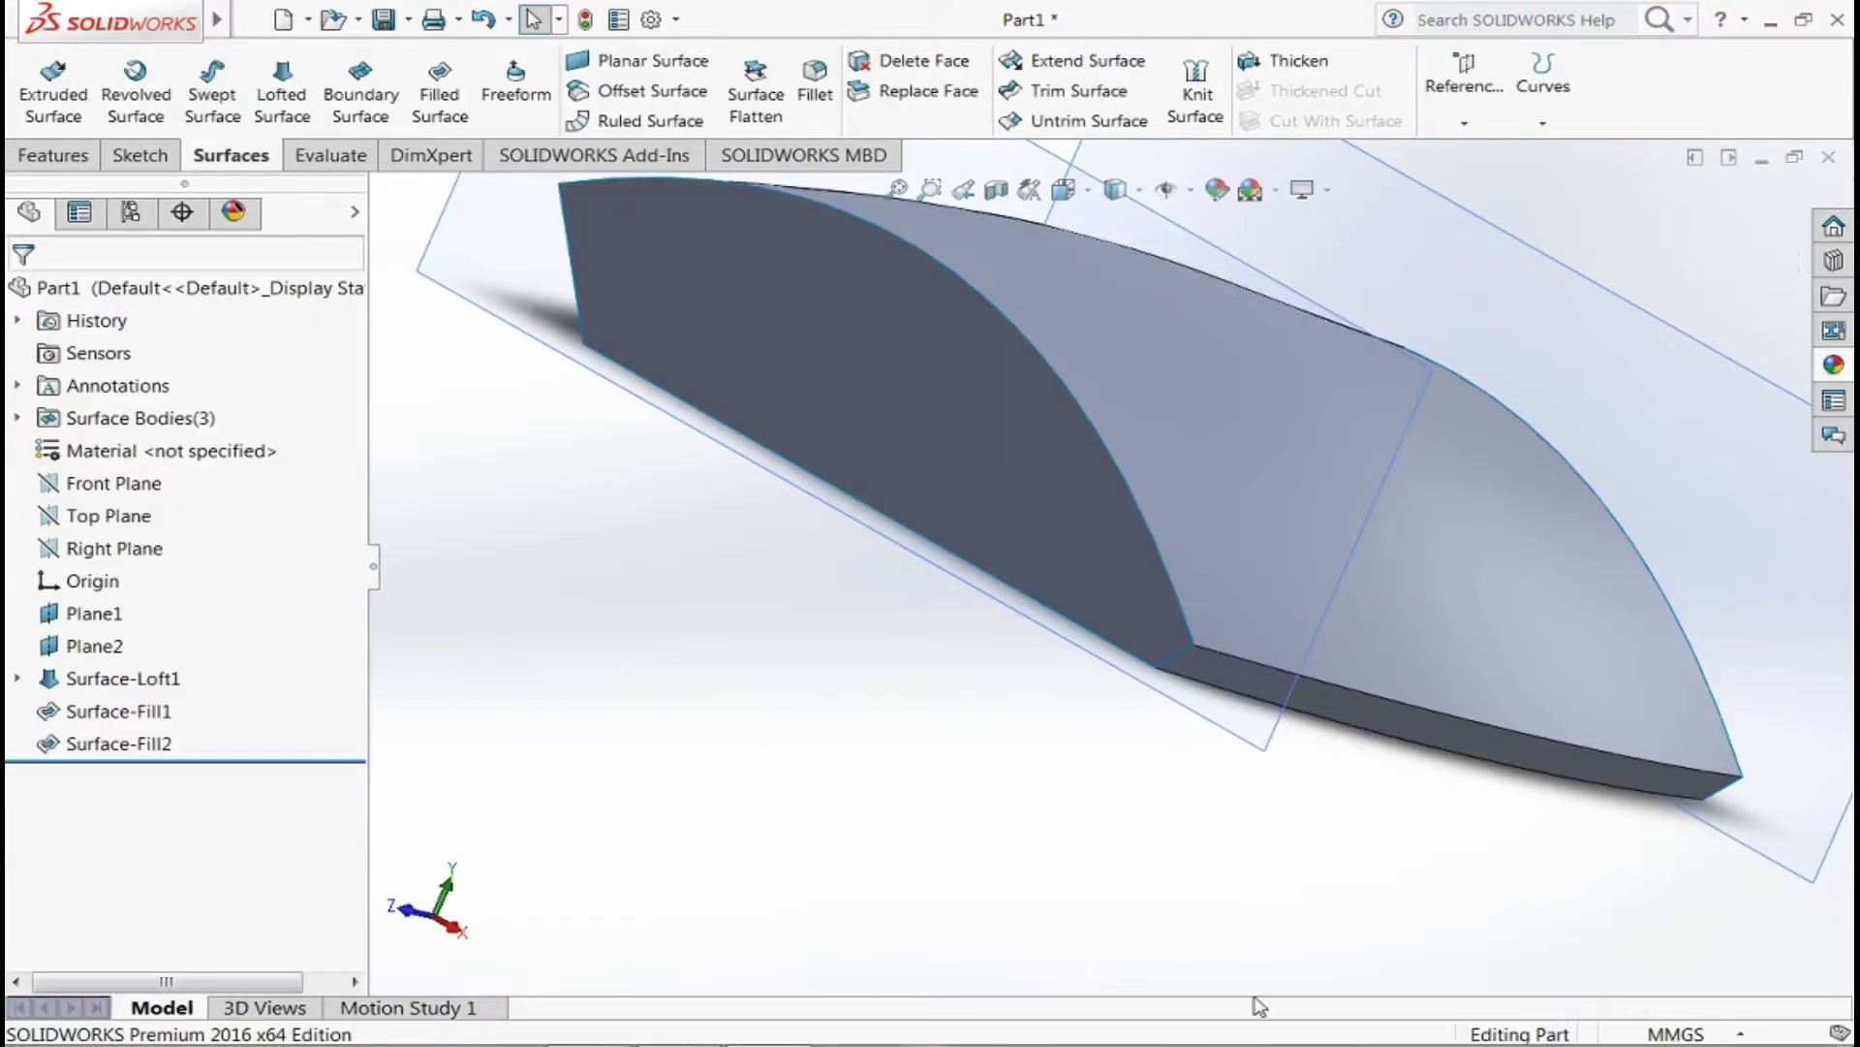
middle_drag(1259, 1005, 1051, 545)
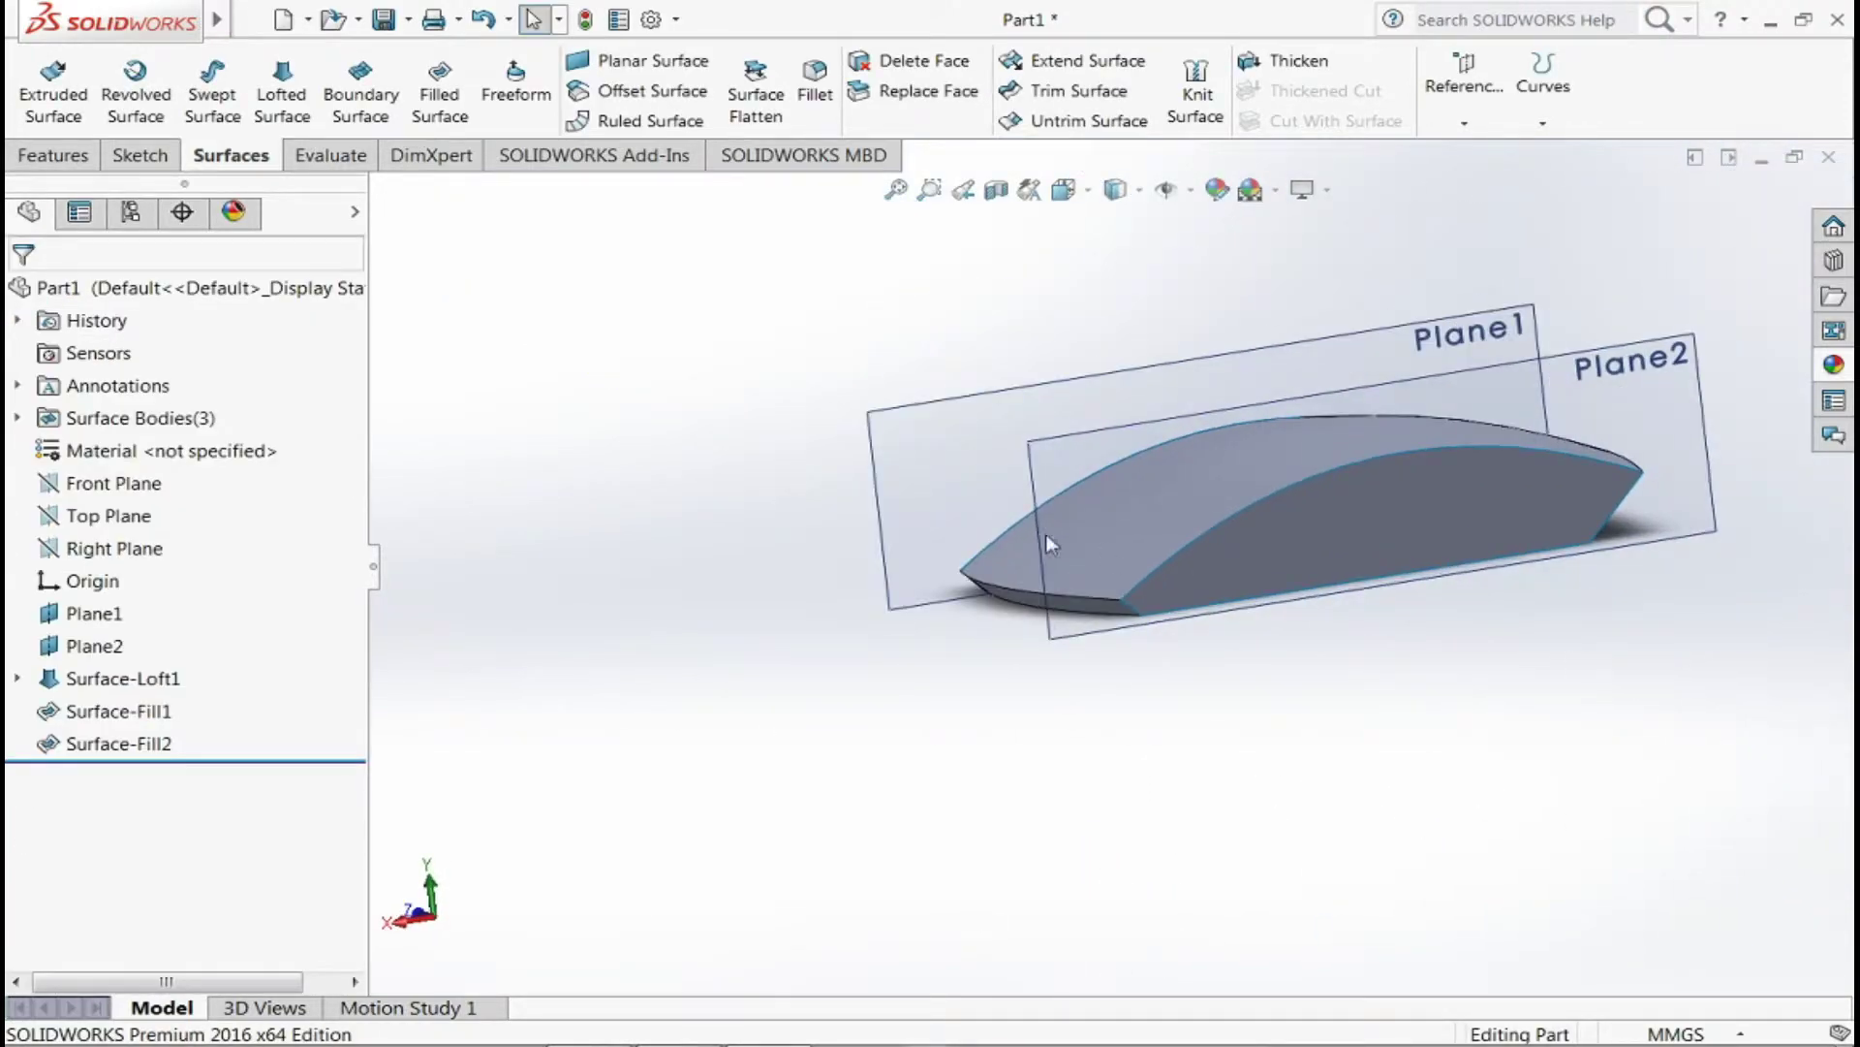
- Select Surface-Loft1 and start a new reference plane on its curved top face
middle_drag(1100, 525, 827, 417)
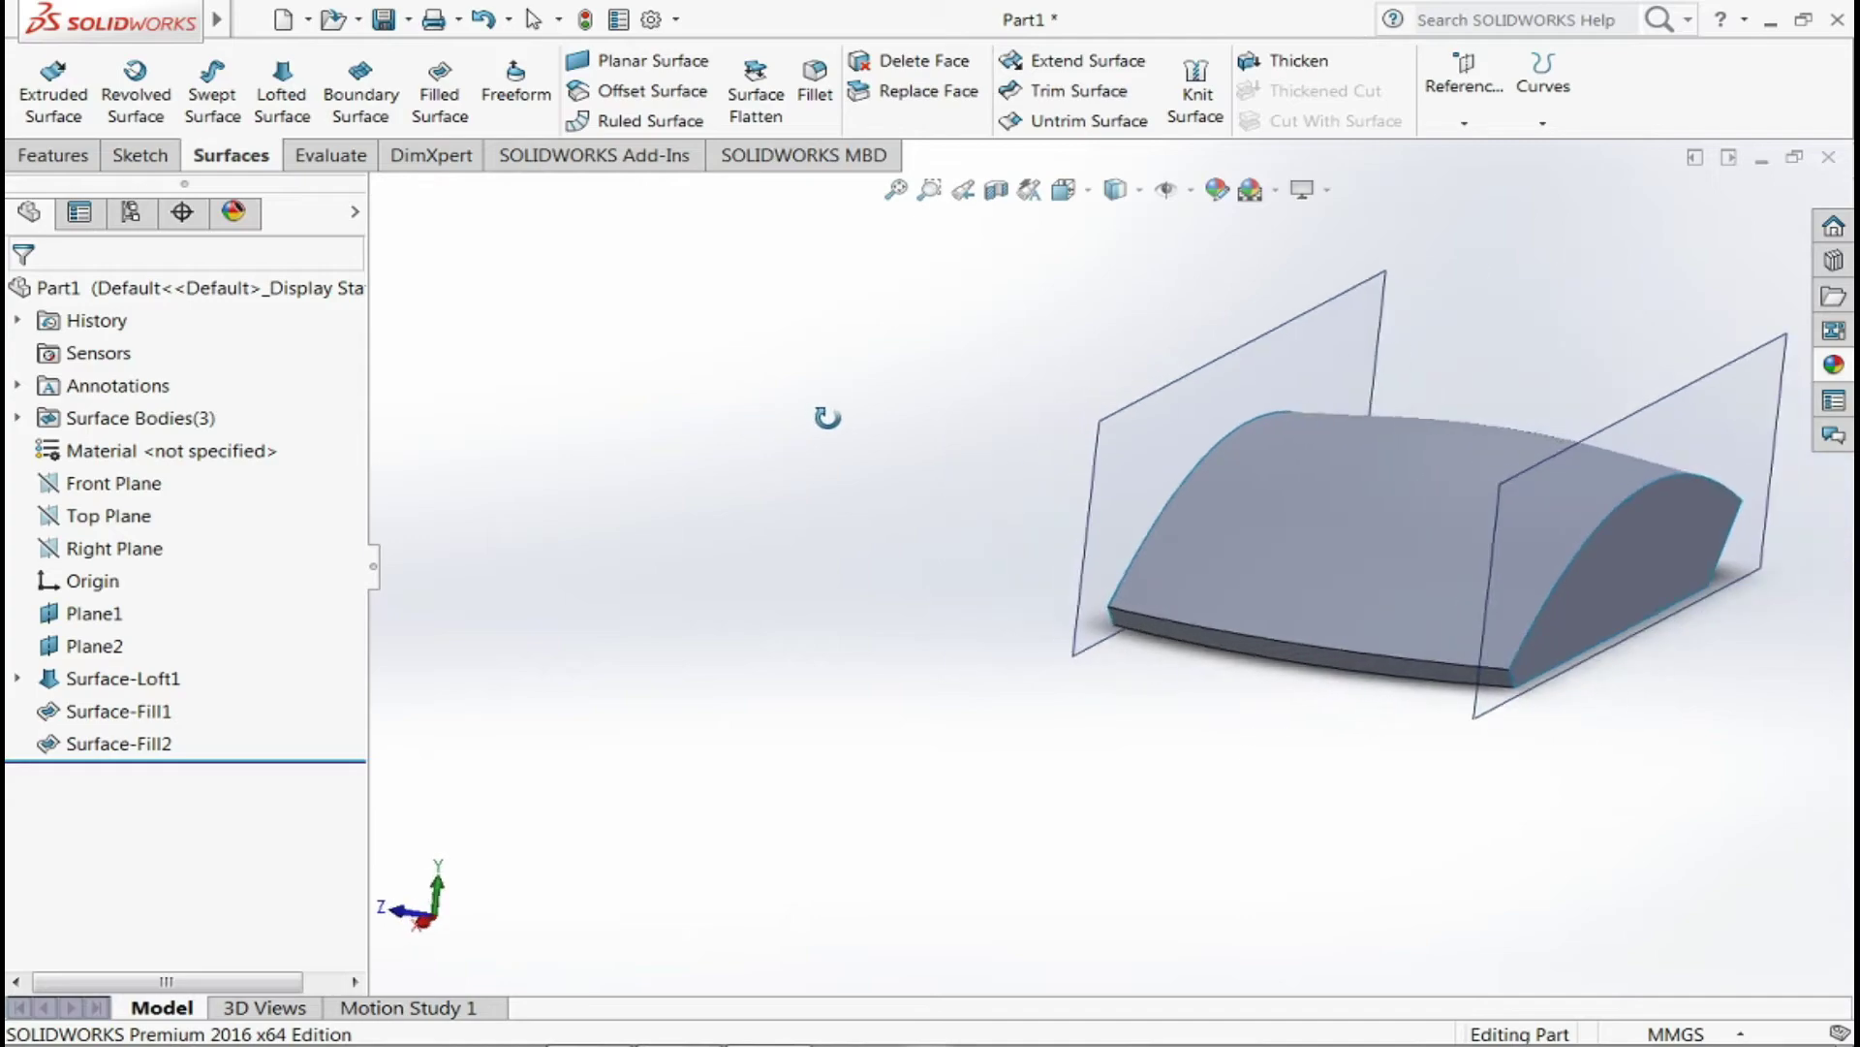
click(1354, 612)
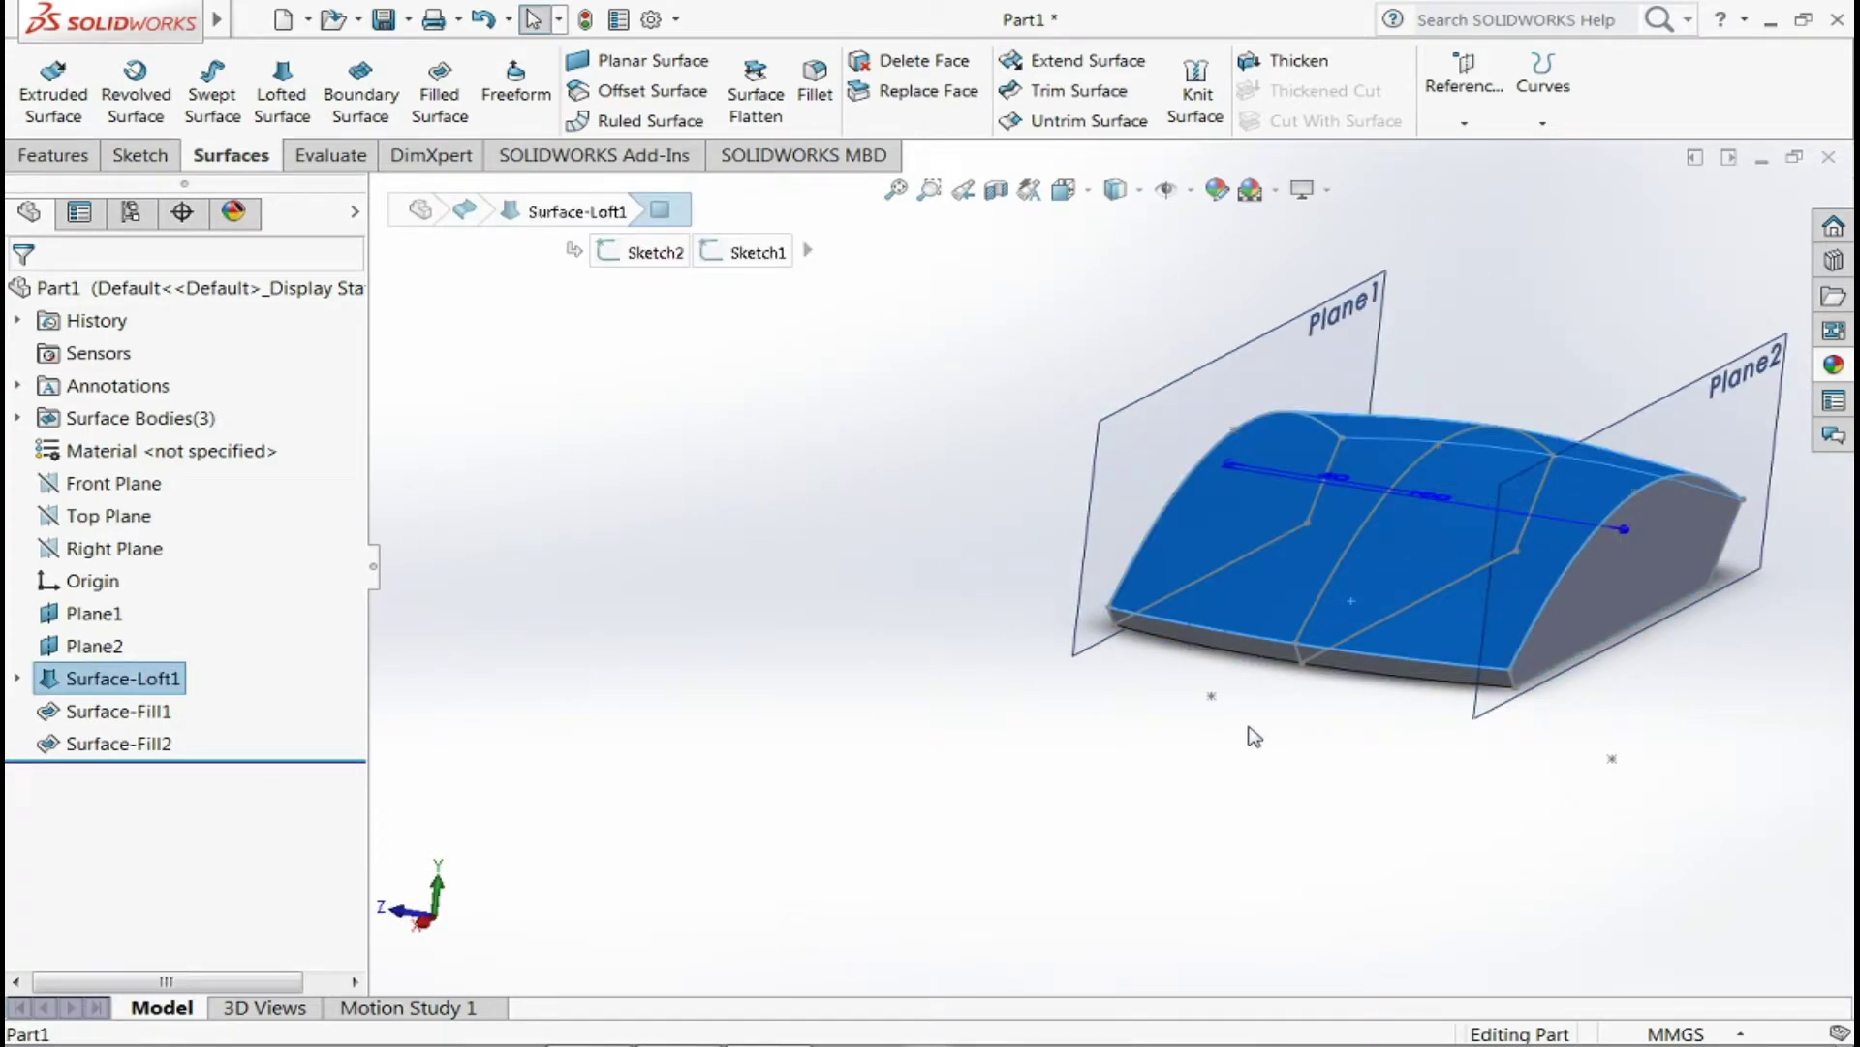
click(43, 157)
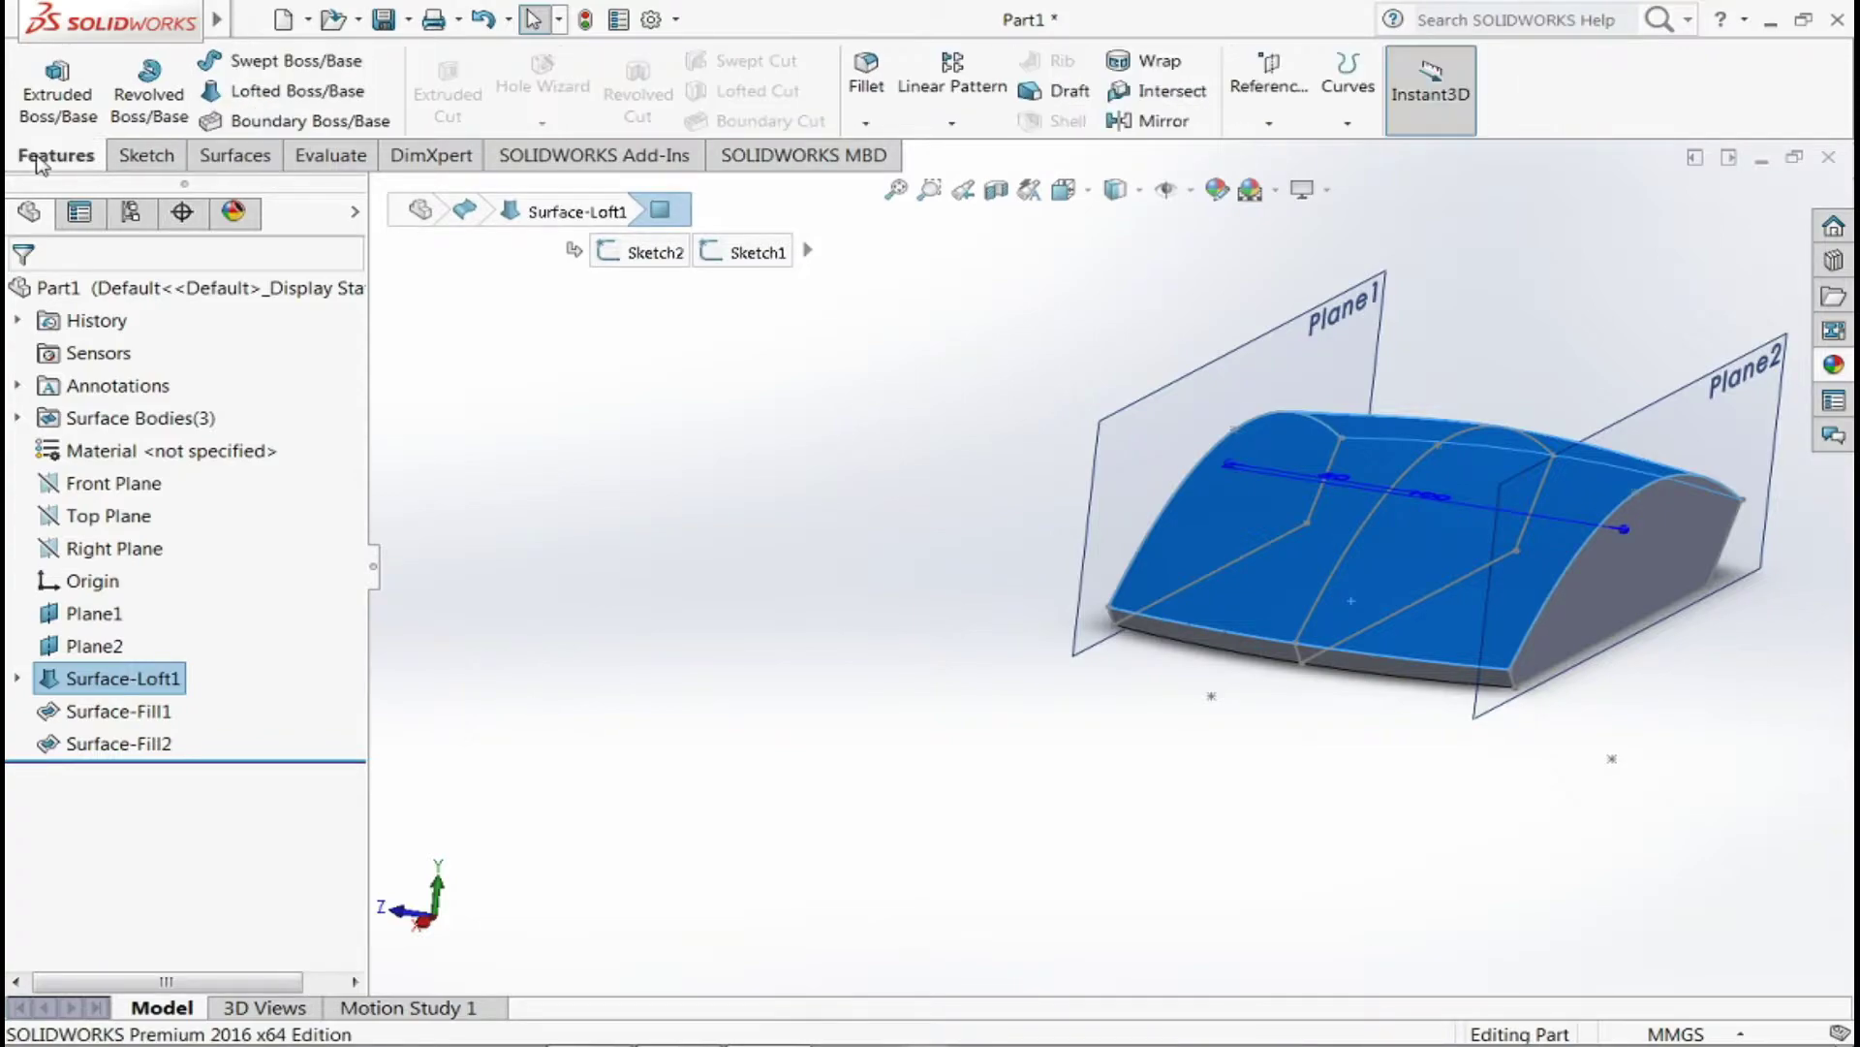
click(1270, 123)
click(1304, 160)
- Confirm Plane3 tangent to the loft's curved top face
mouse_move(1482, 885)
middle_down()
mouse_move(1308, 843)
mouse_move(1353, 858)
middle_up()
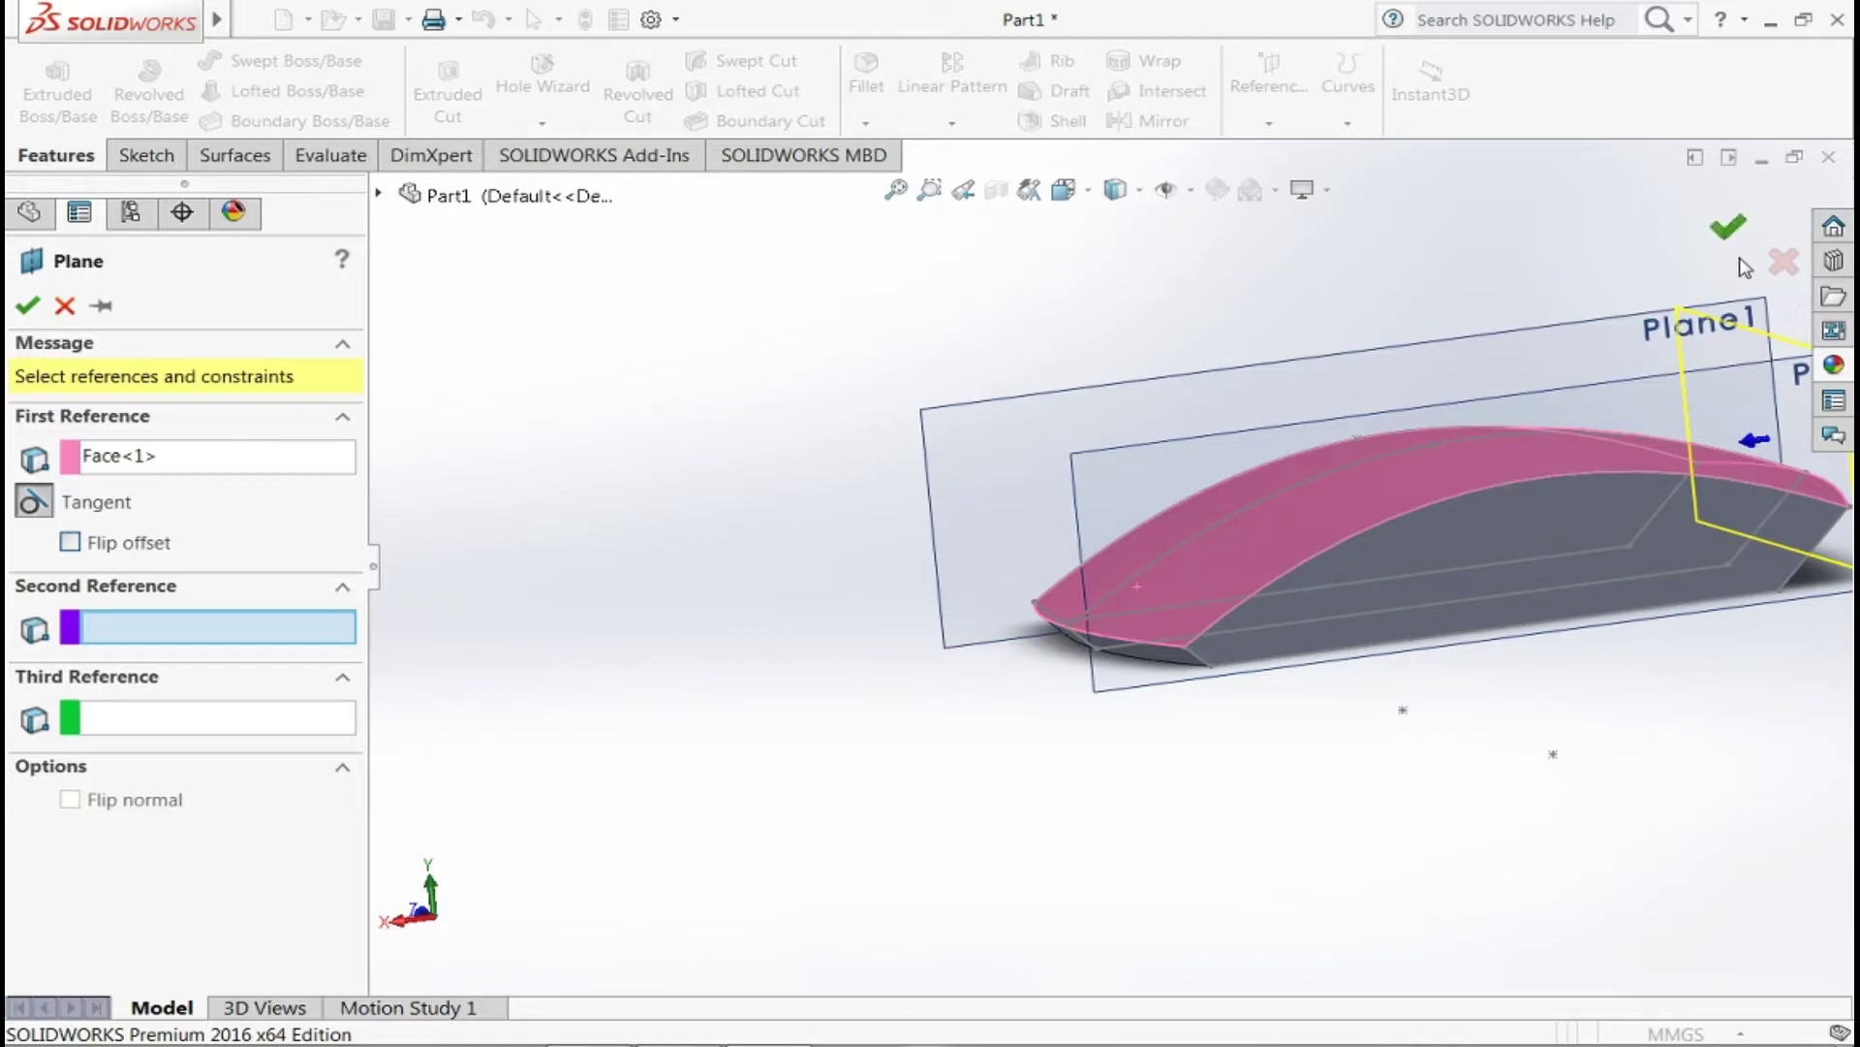
click(1728, 227)
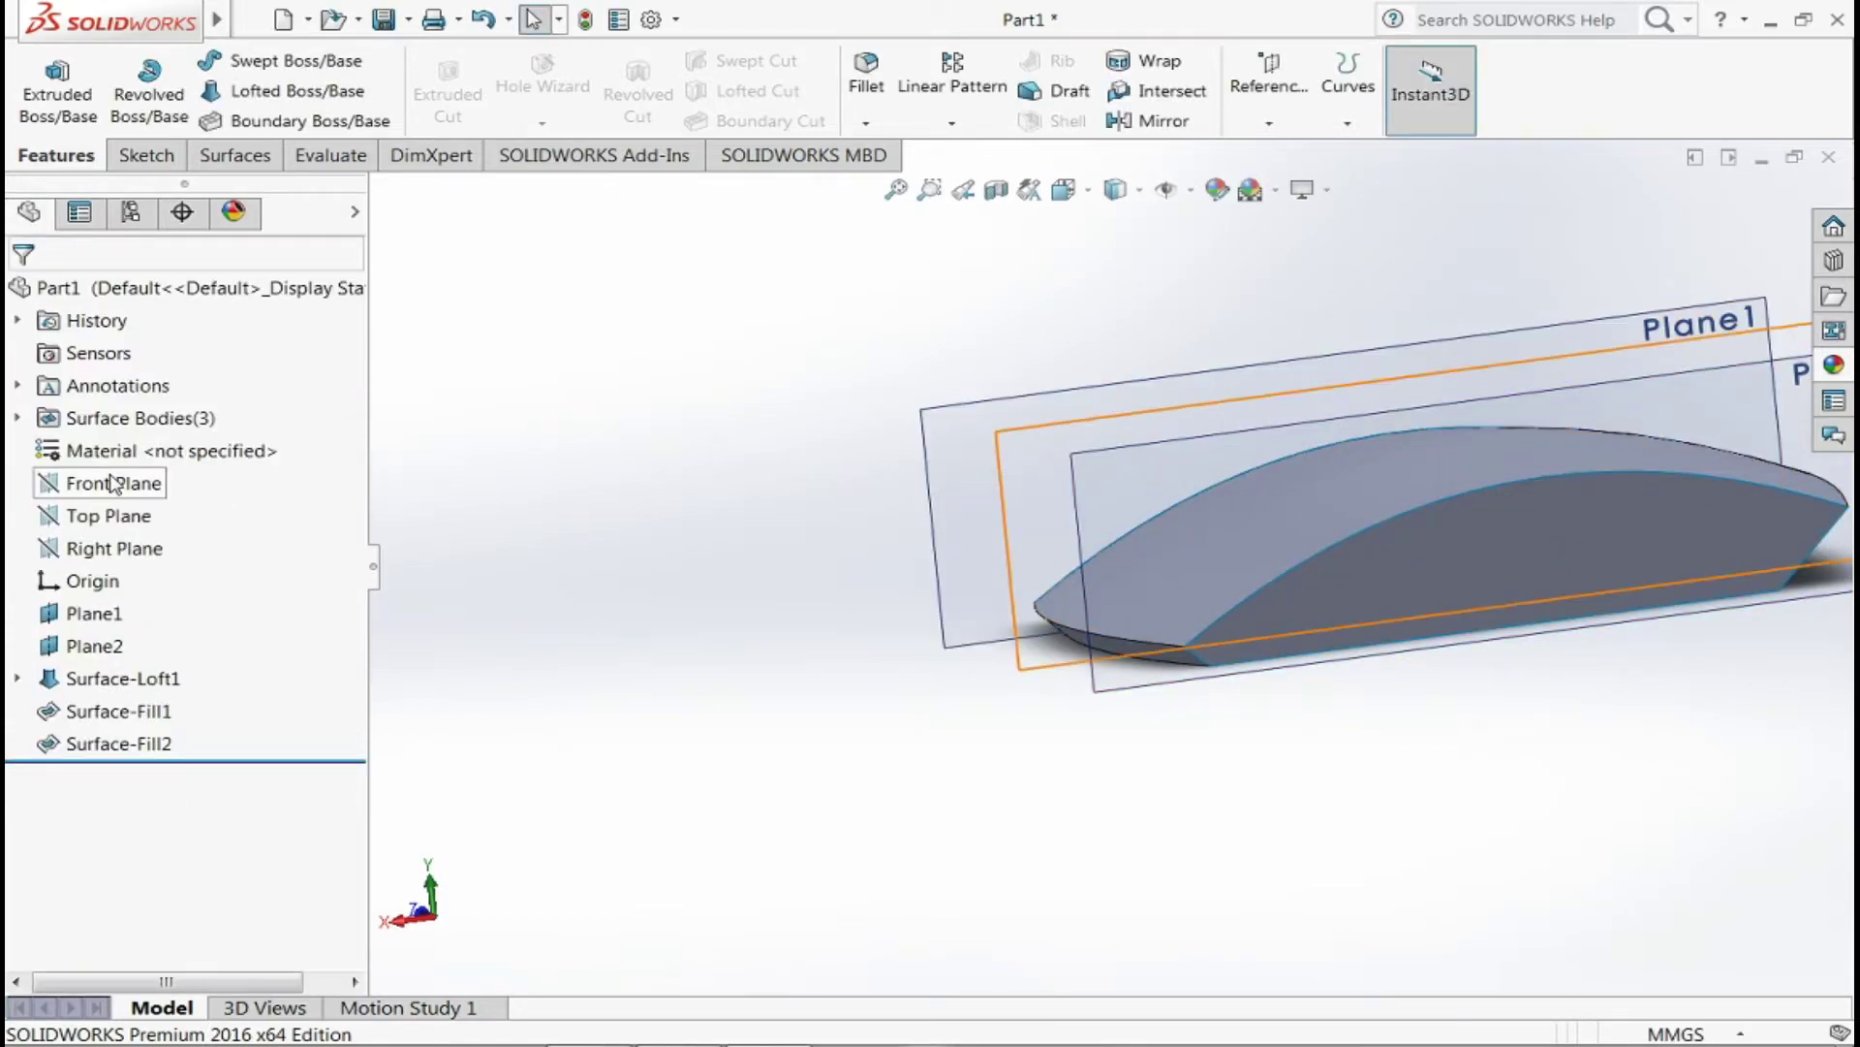
mouse_move(1434, 540)
middle_down()
mouse_move(1441, 914)
mouse_move(1474, 978)
mouse_move(1593, 922)
mouse_move(1521, 918)
middle_up()
scroll(1650, 657, down, 2)
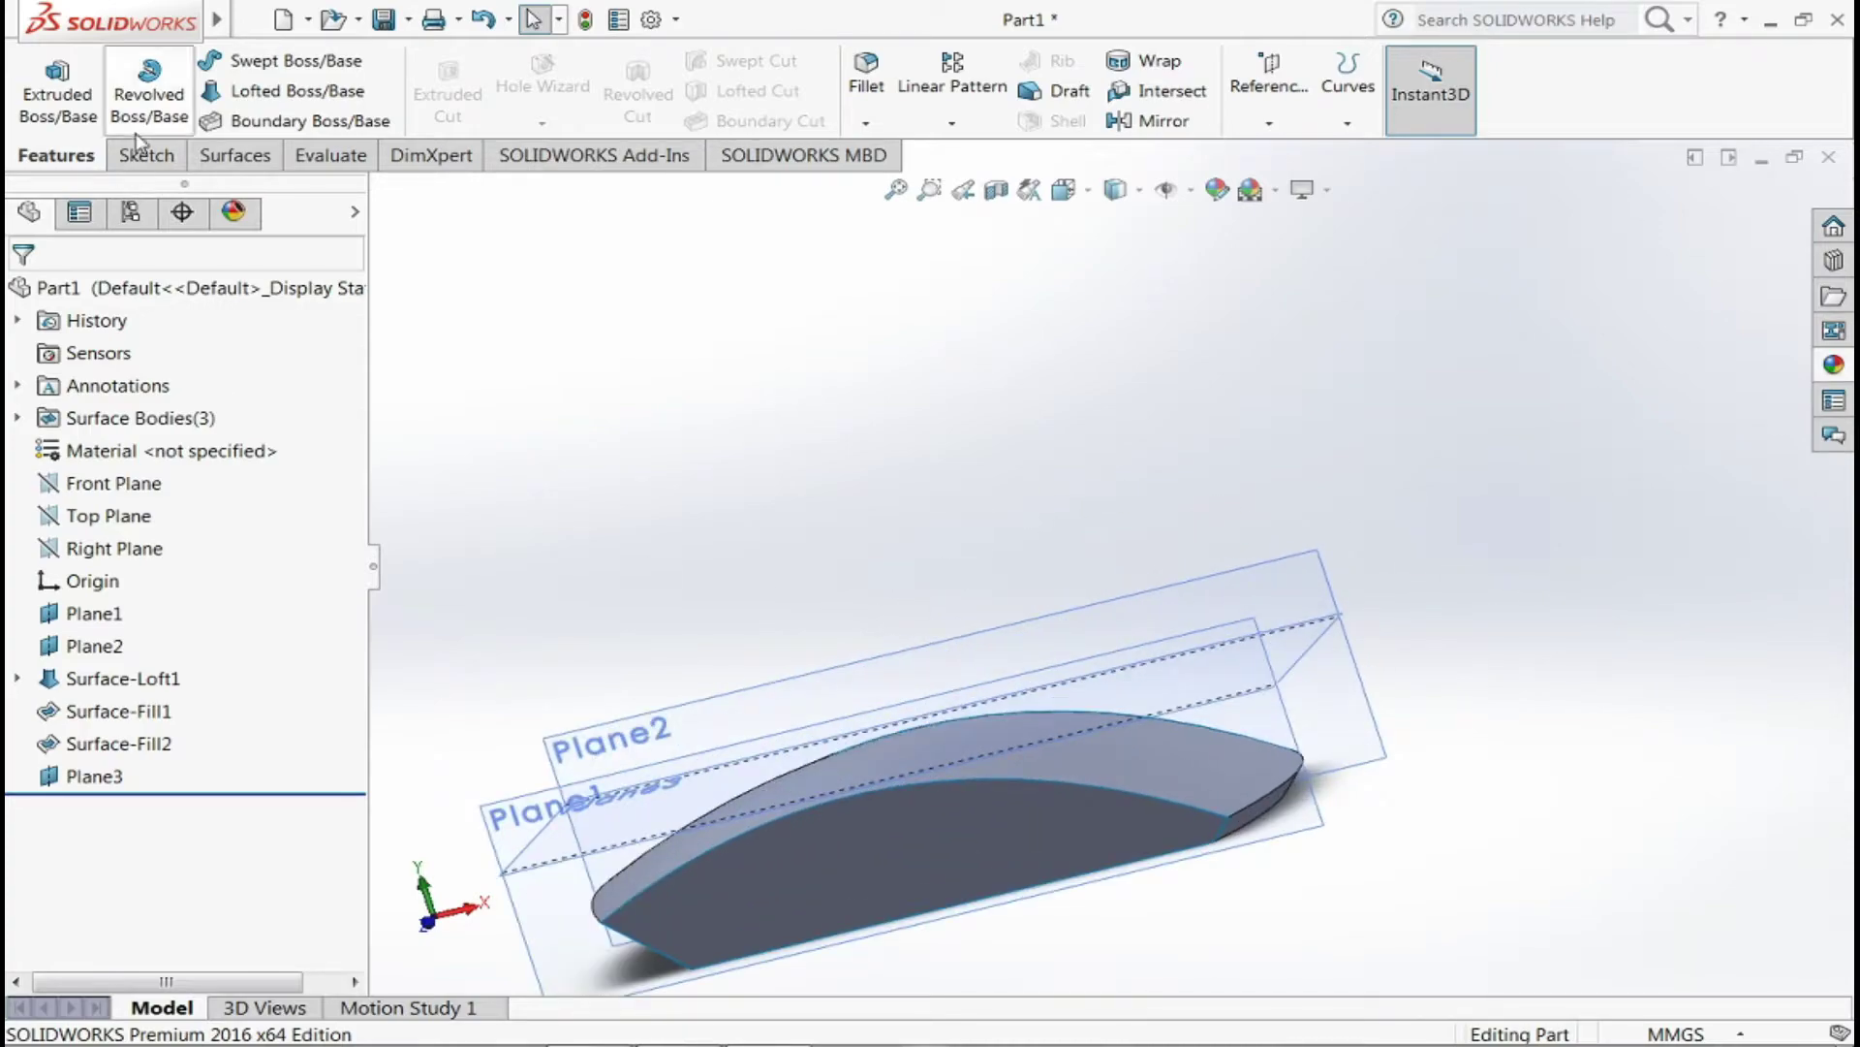
click(235, 155)
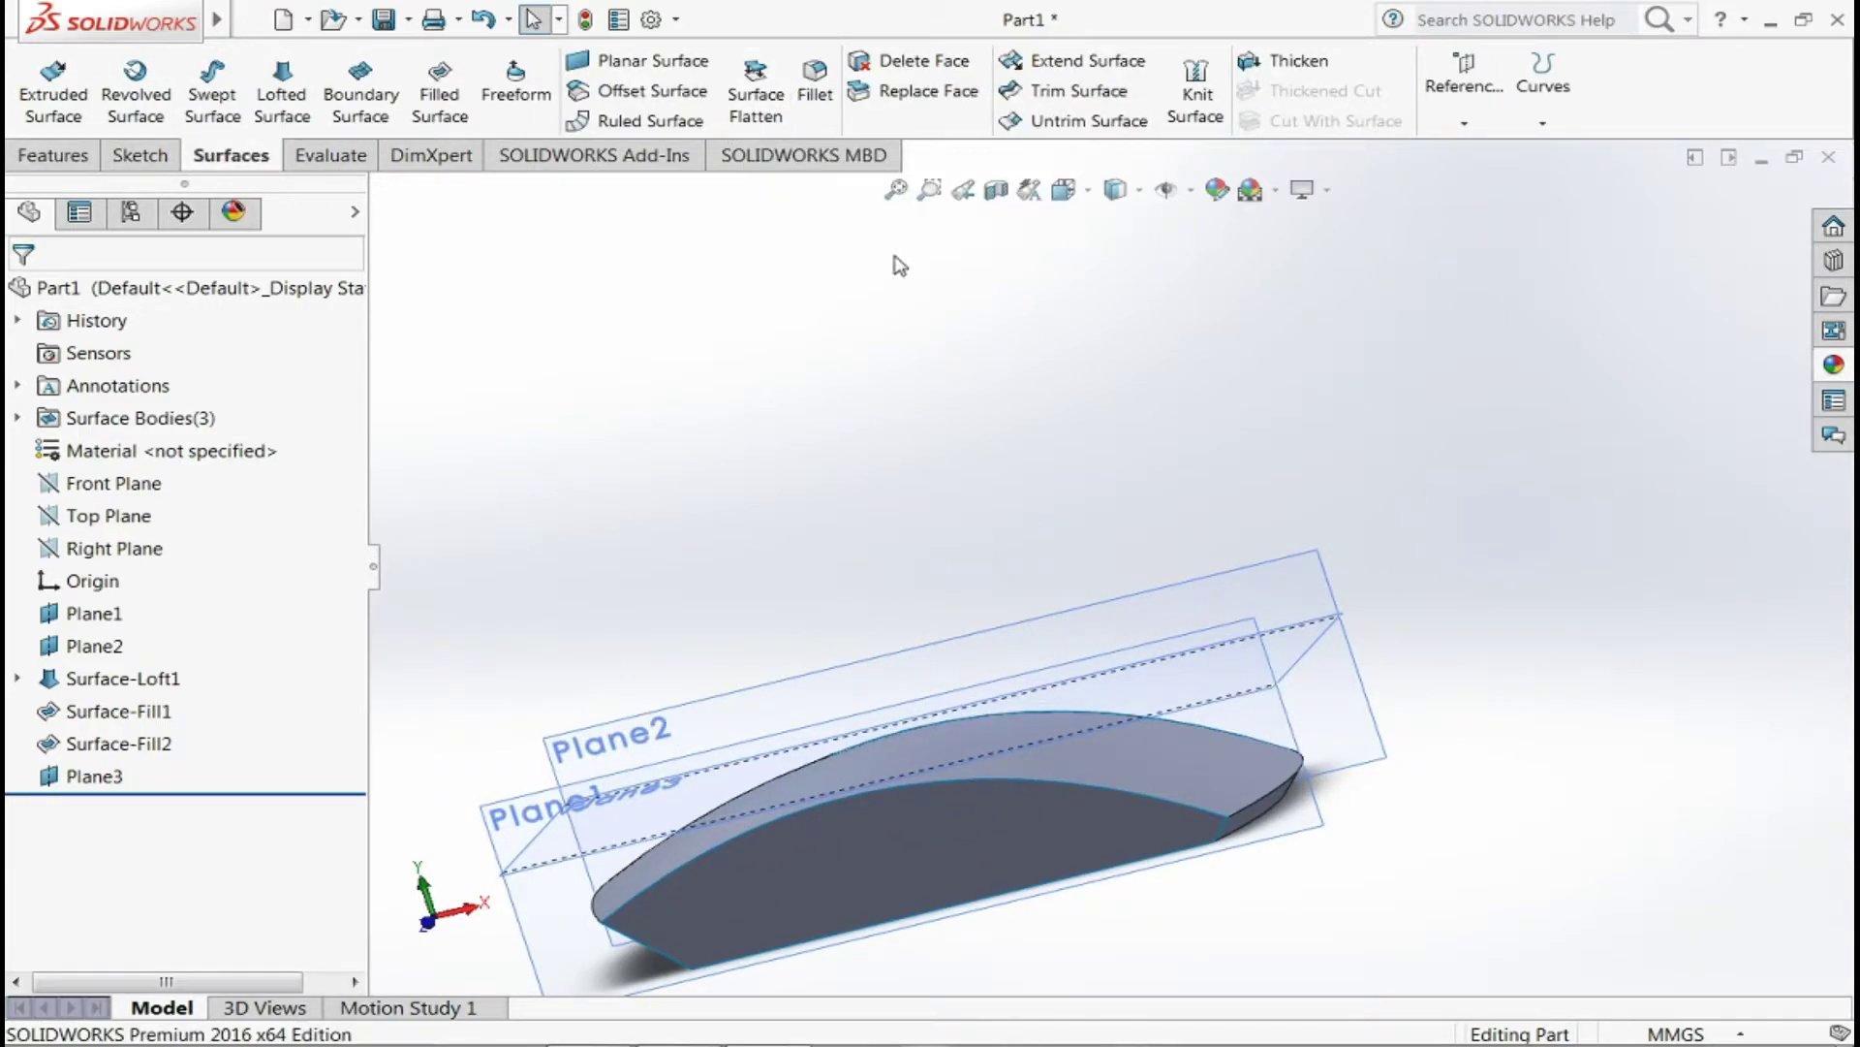
click(1282, 83)
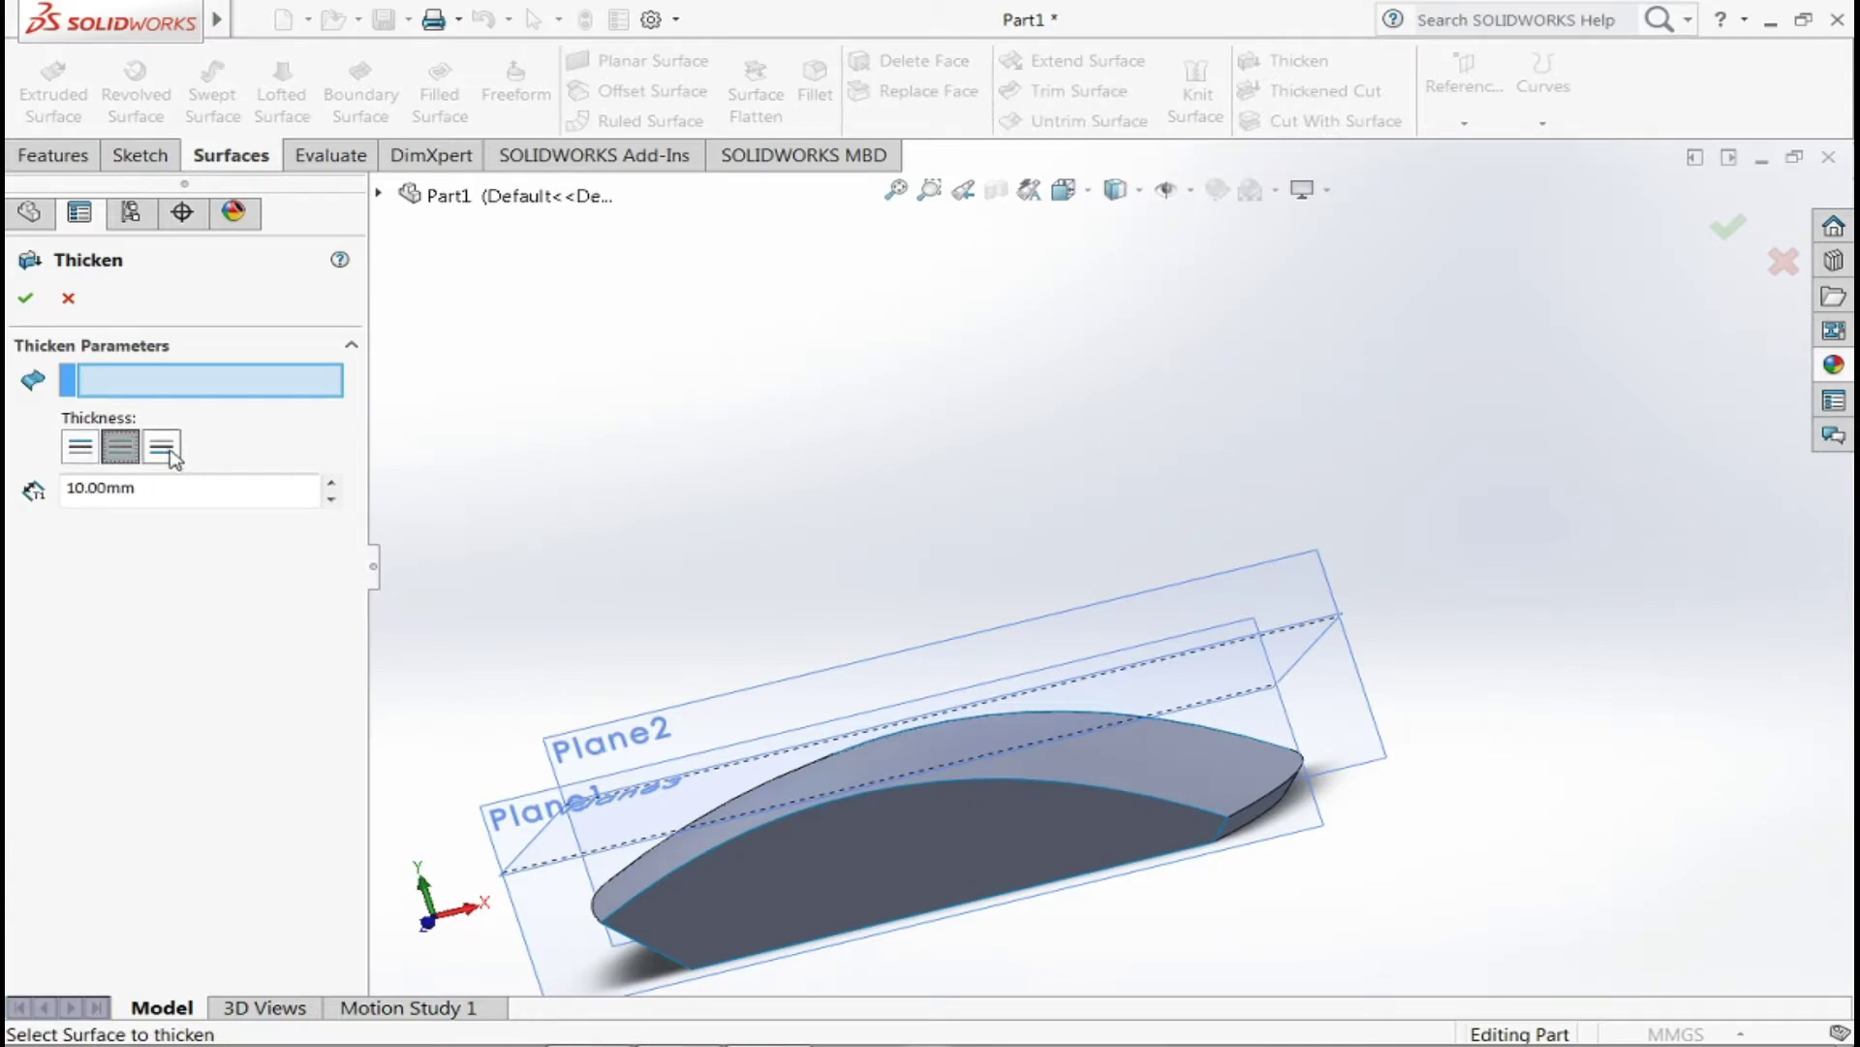
text(60)
click(21, 306)
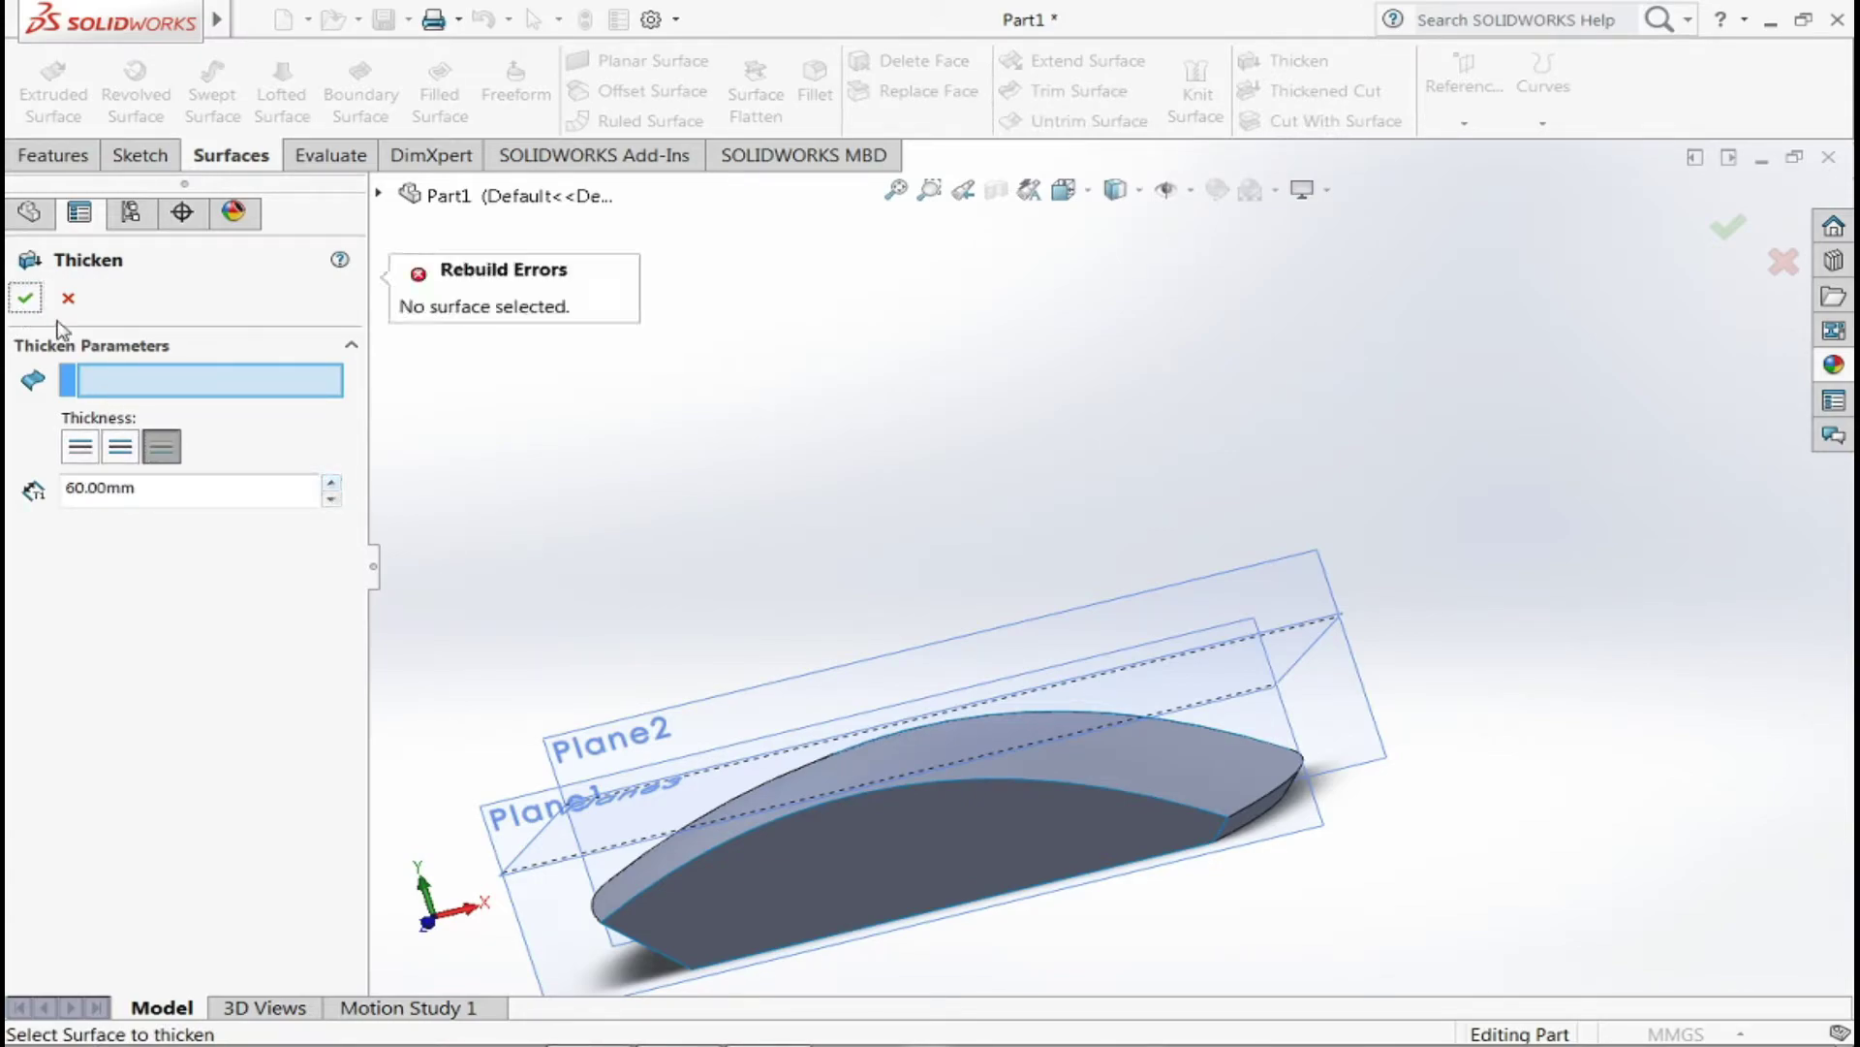
click(1190, 792)
middle_drag(1130, 880, 1281, 922)
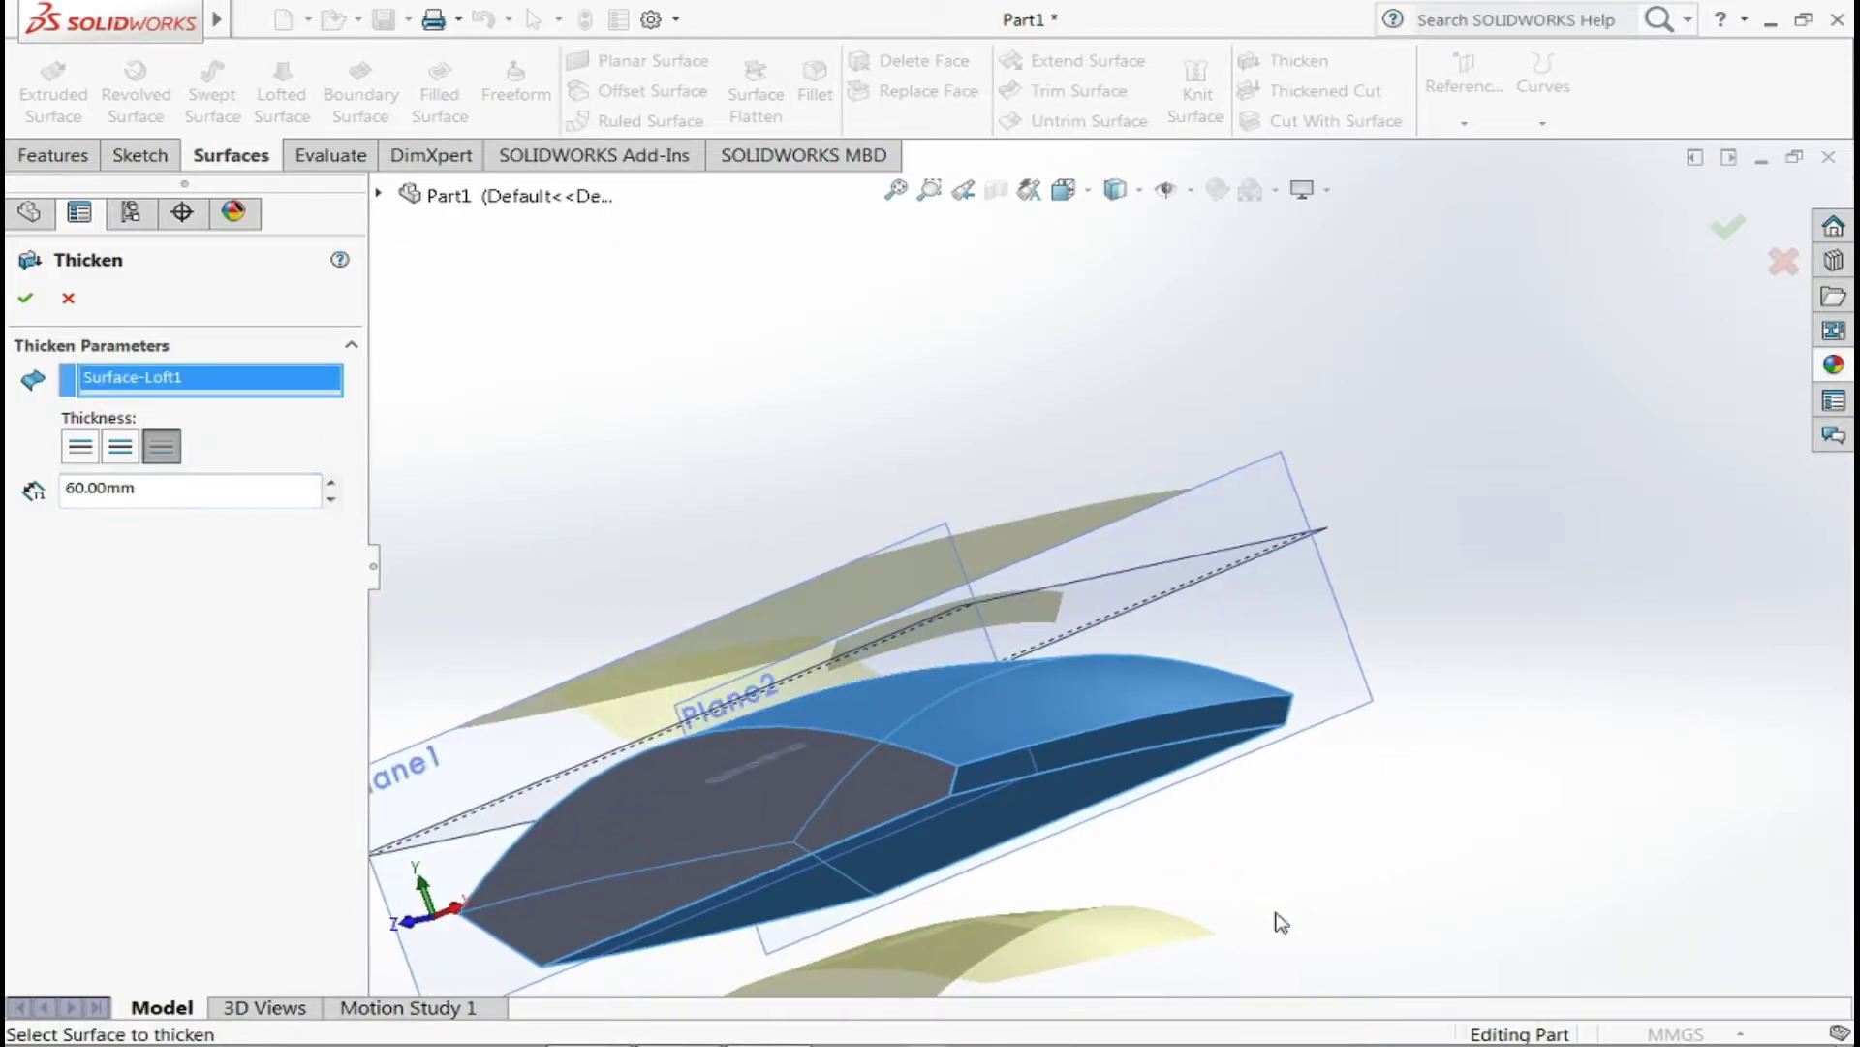
click(331, 500)
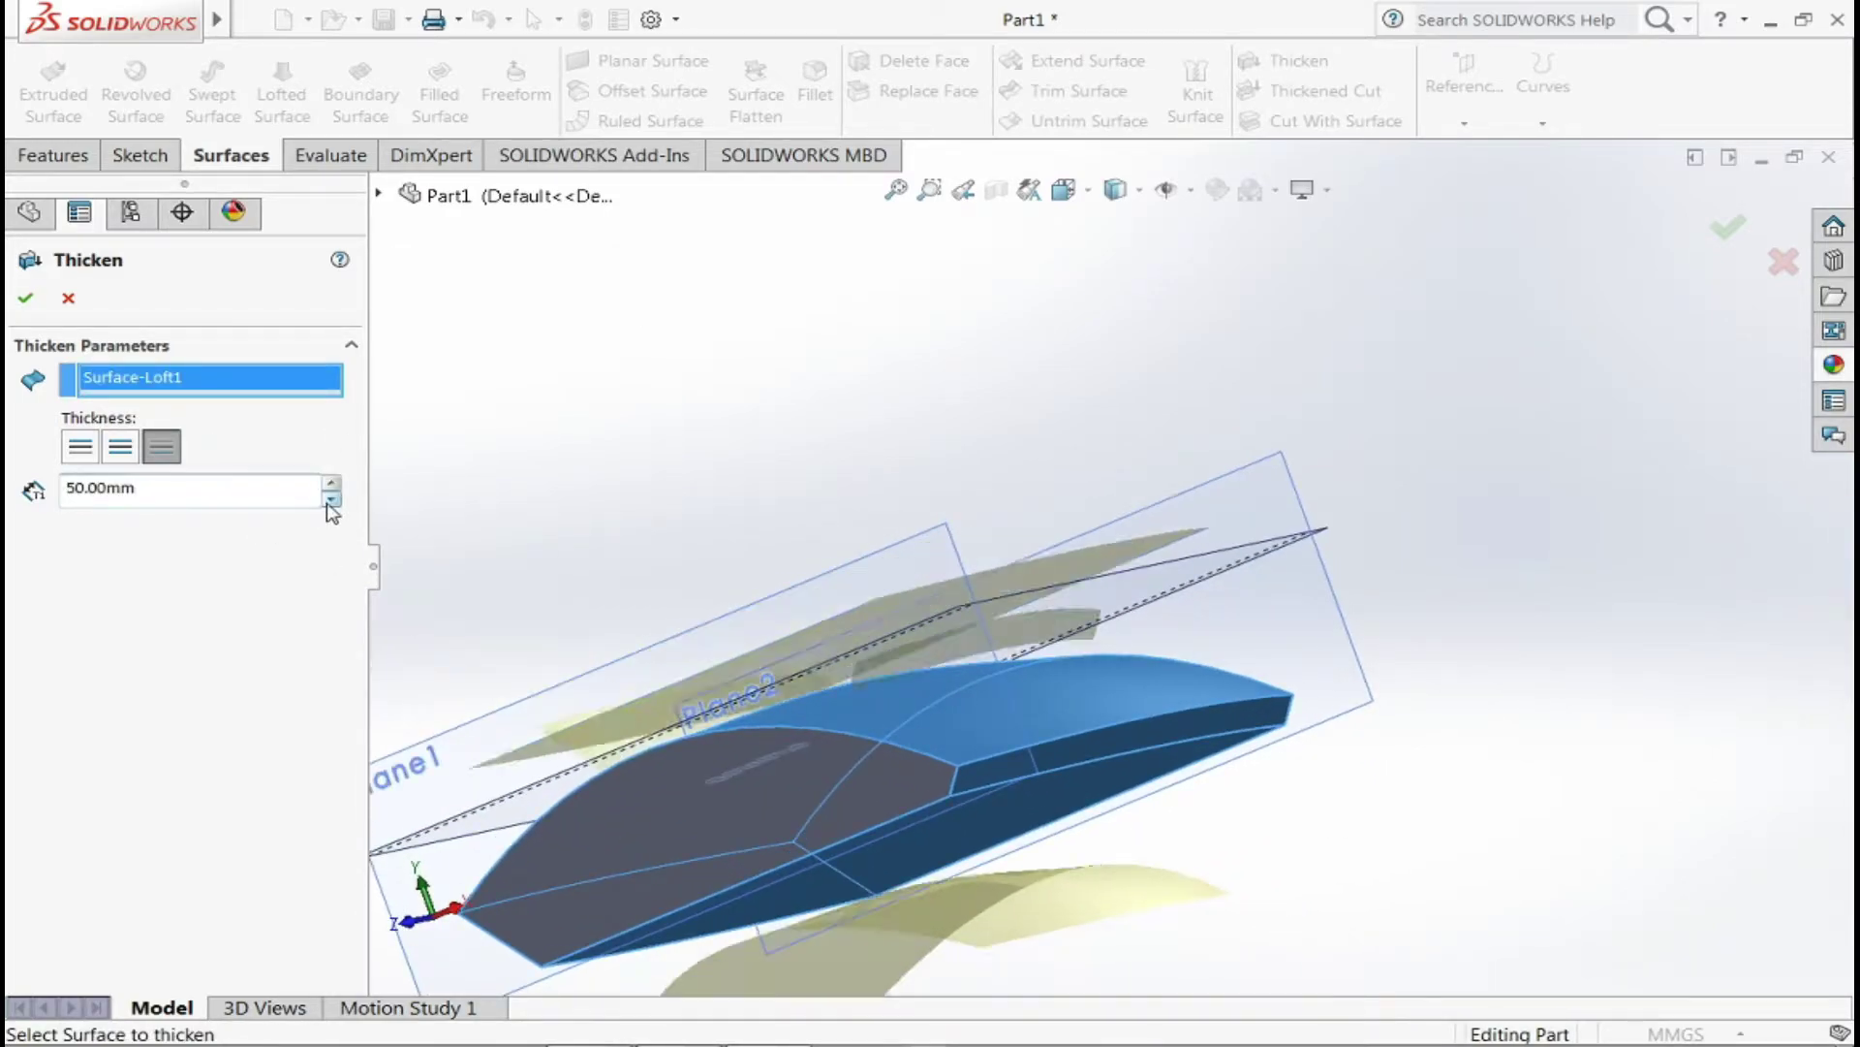
click(332, 499)
click(331, 499)
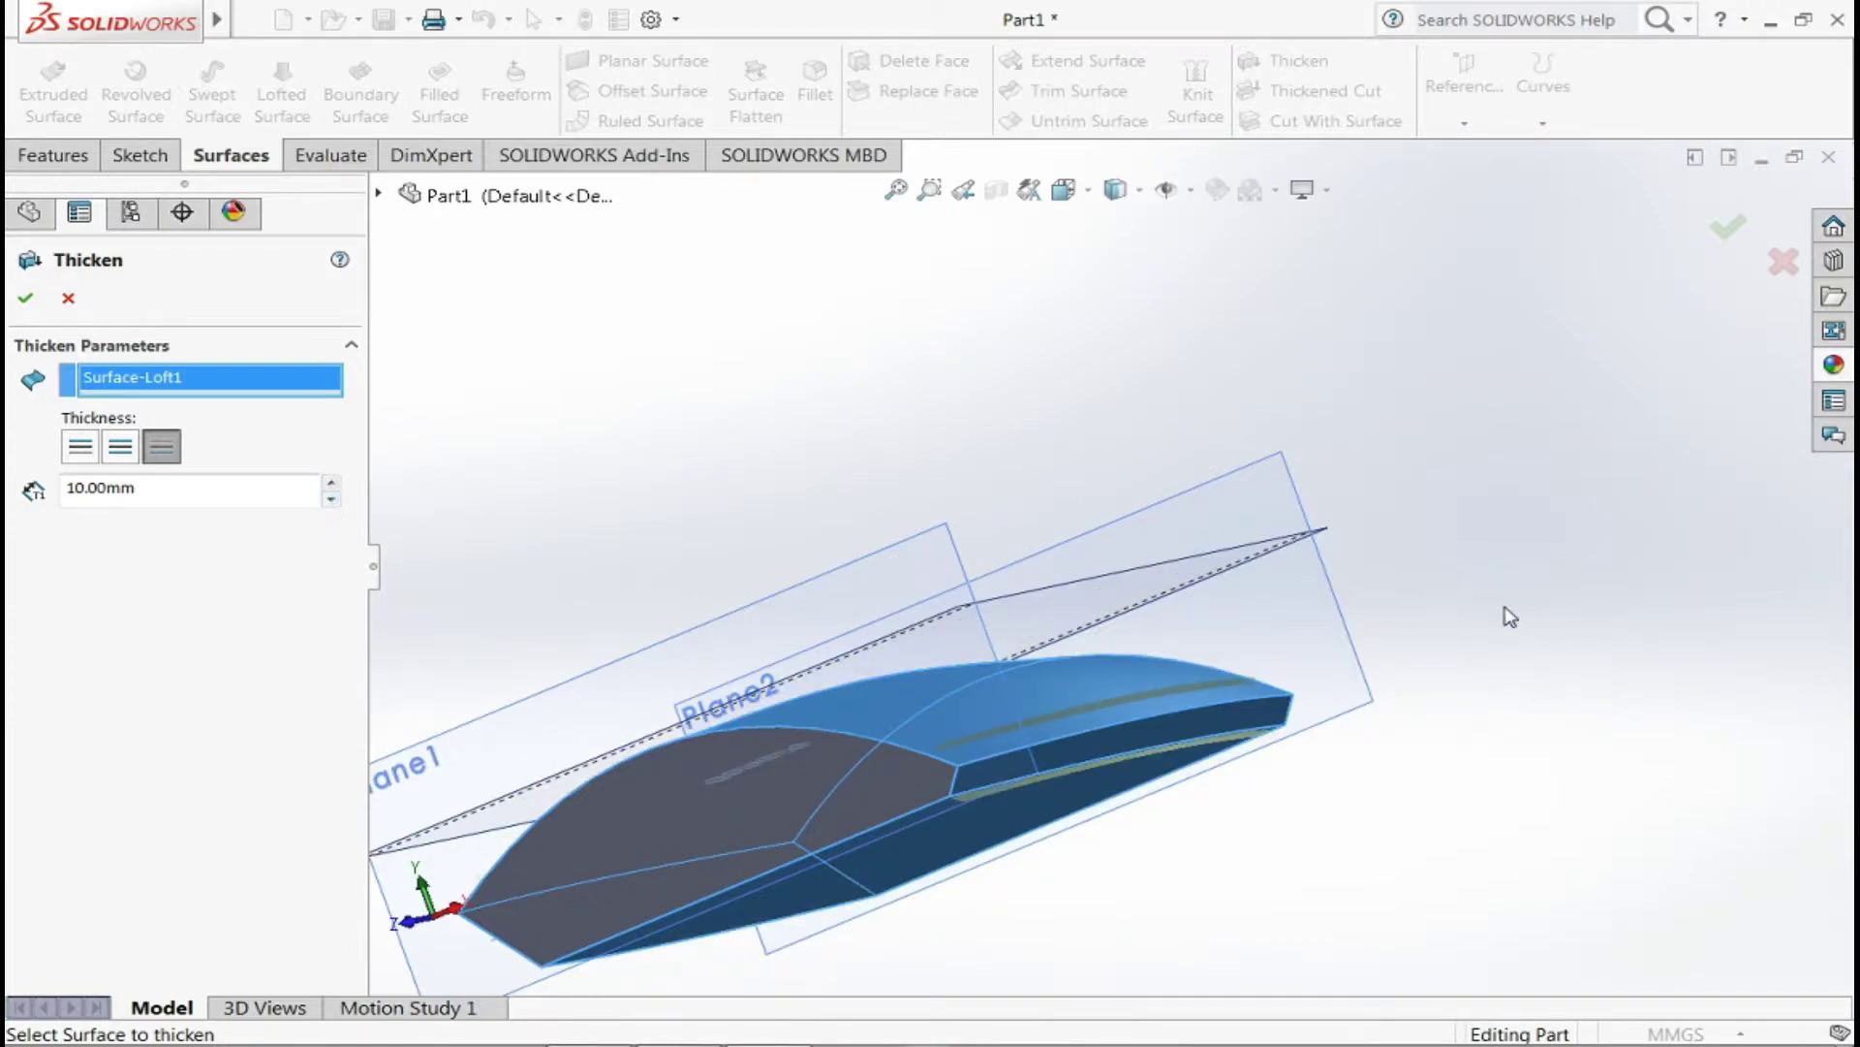
mouse_move(1508, 616)
middle_down()
mouse_move(1434, 697)
mouse_move(1545, 677)
mouse_move(1651, 618)
mouse_move(1644, 634)
middle_up()
click(84, 449)
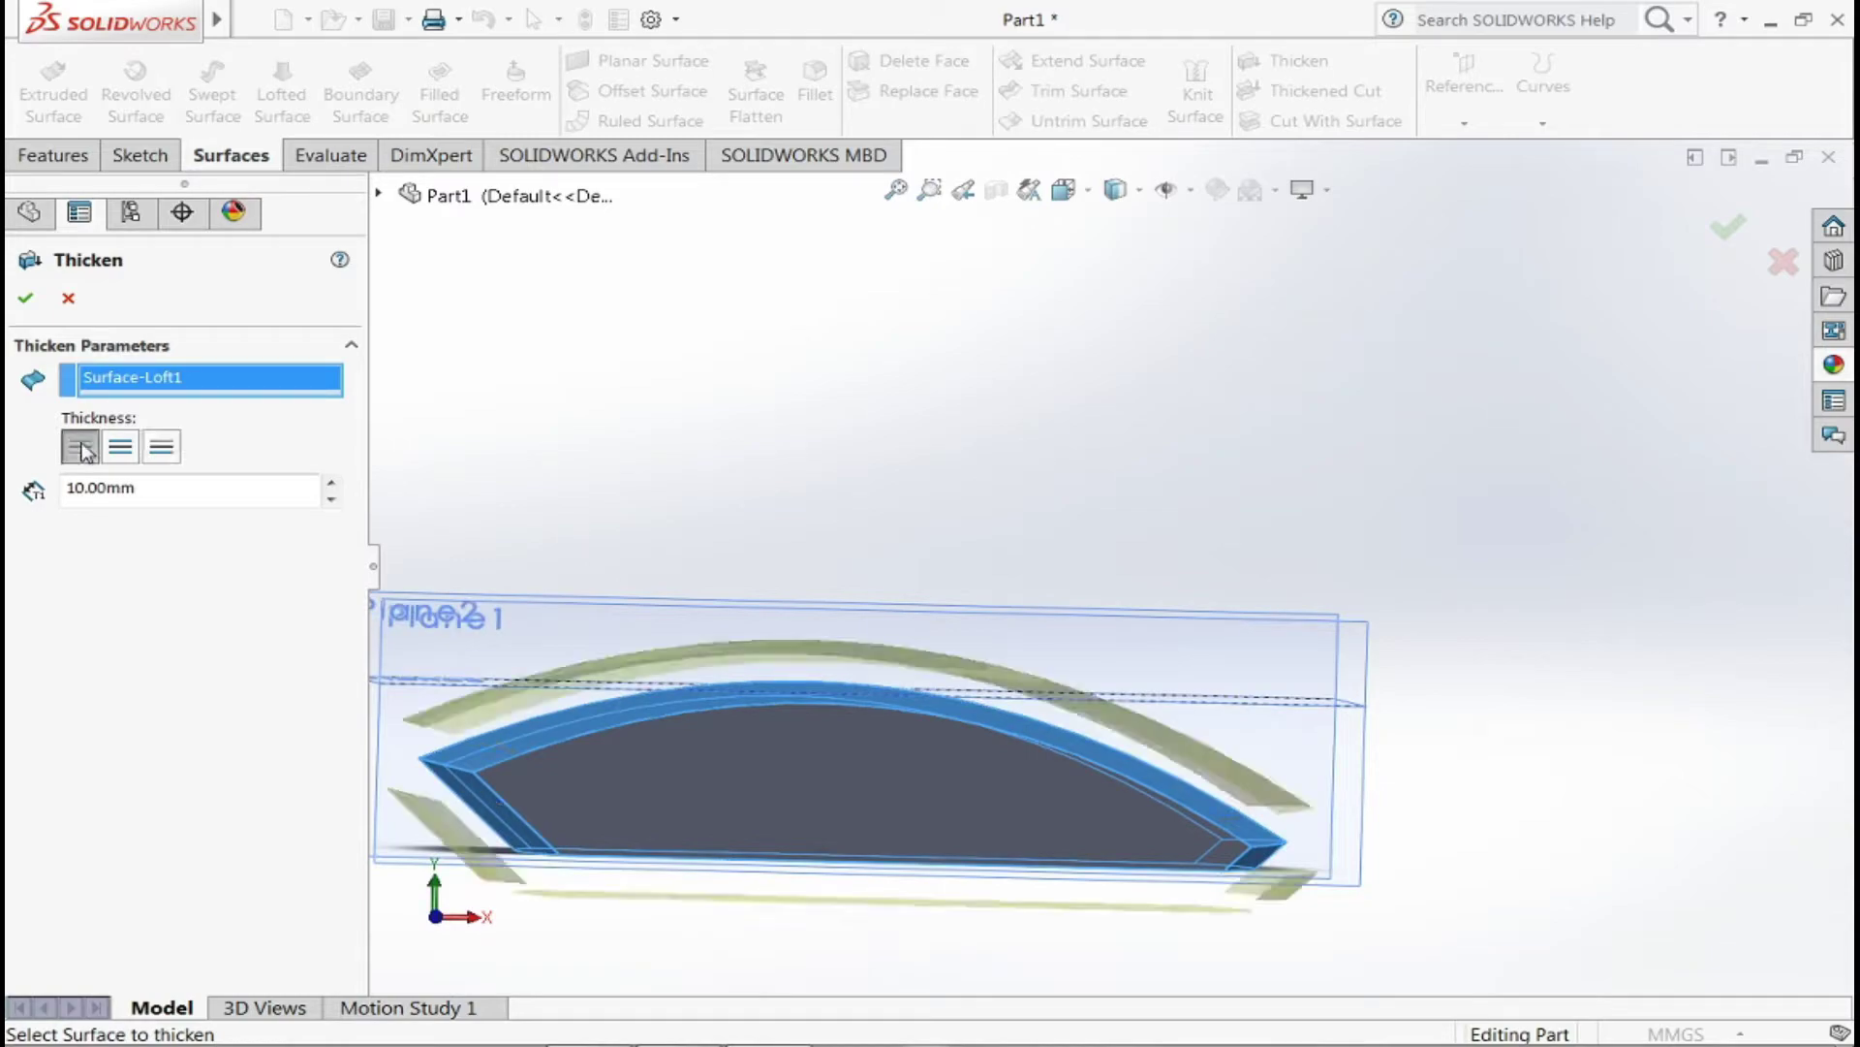
click(332, 483)
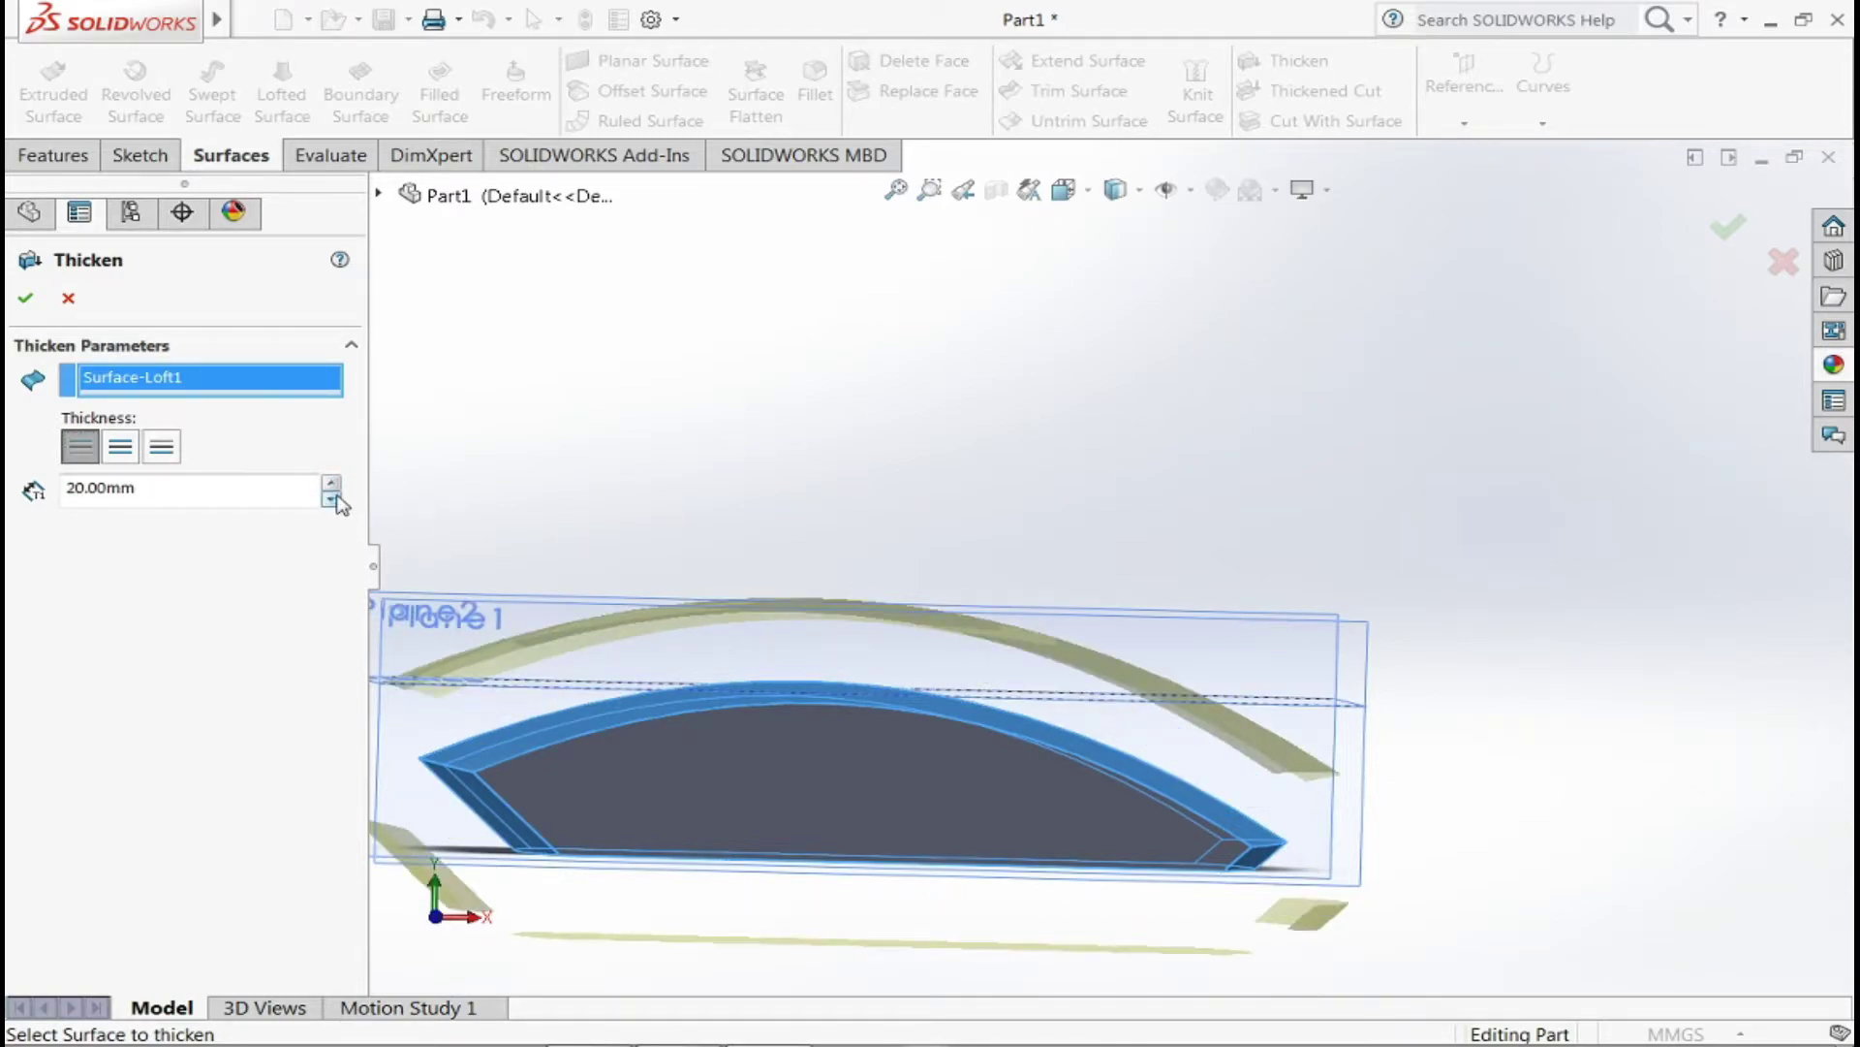
click(335, 499)
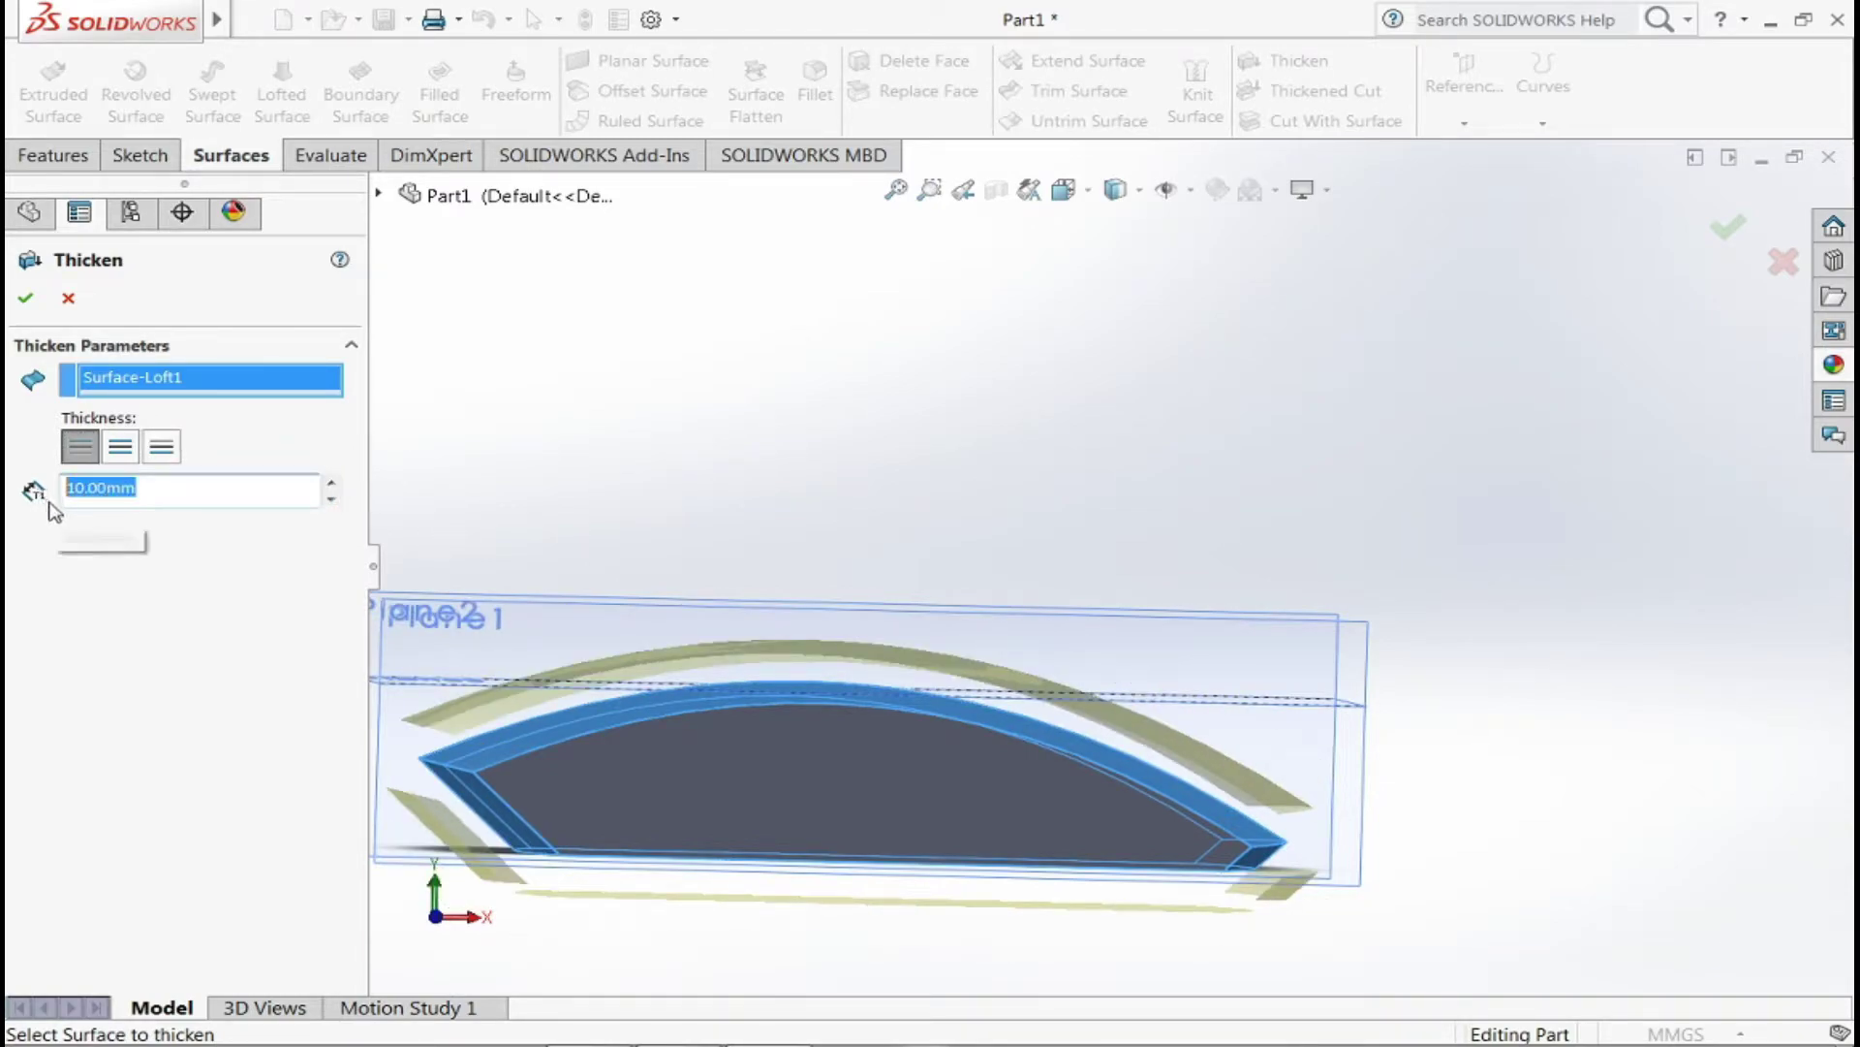
click(161, 447)
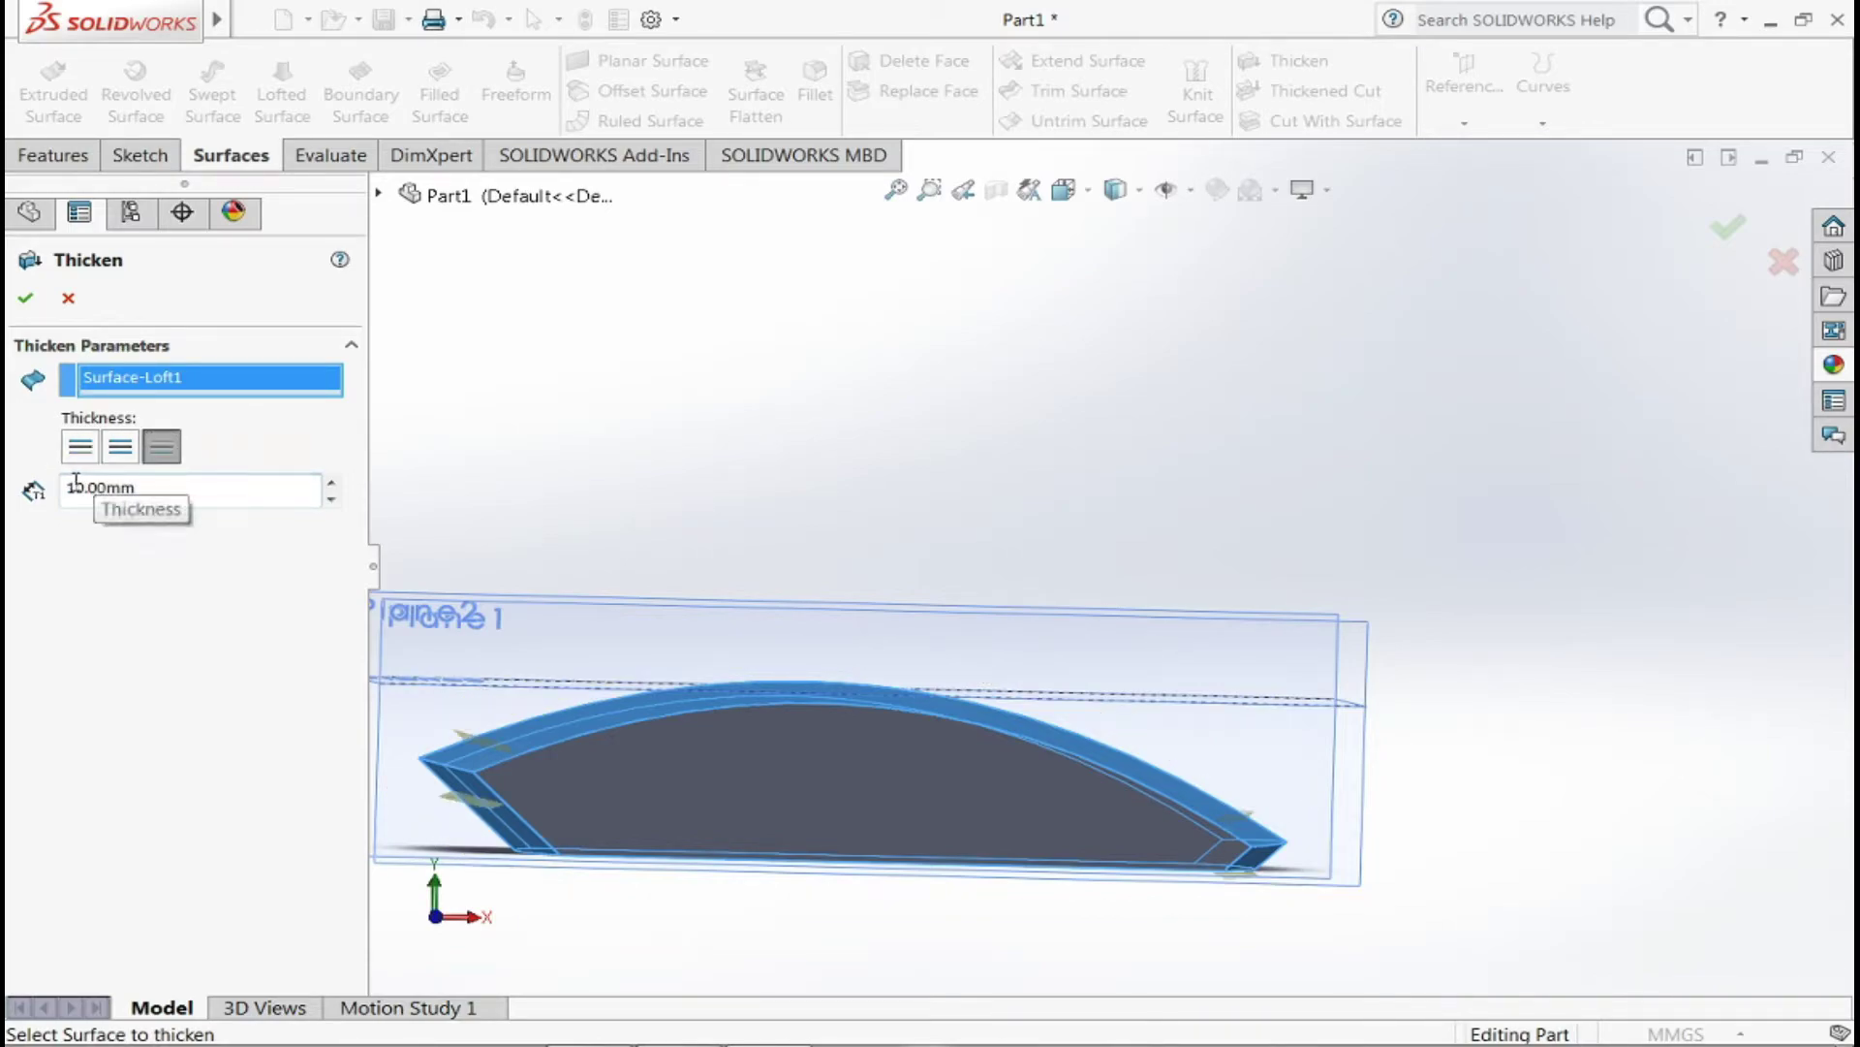
key(BackSpace)
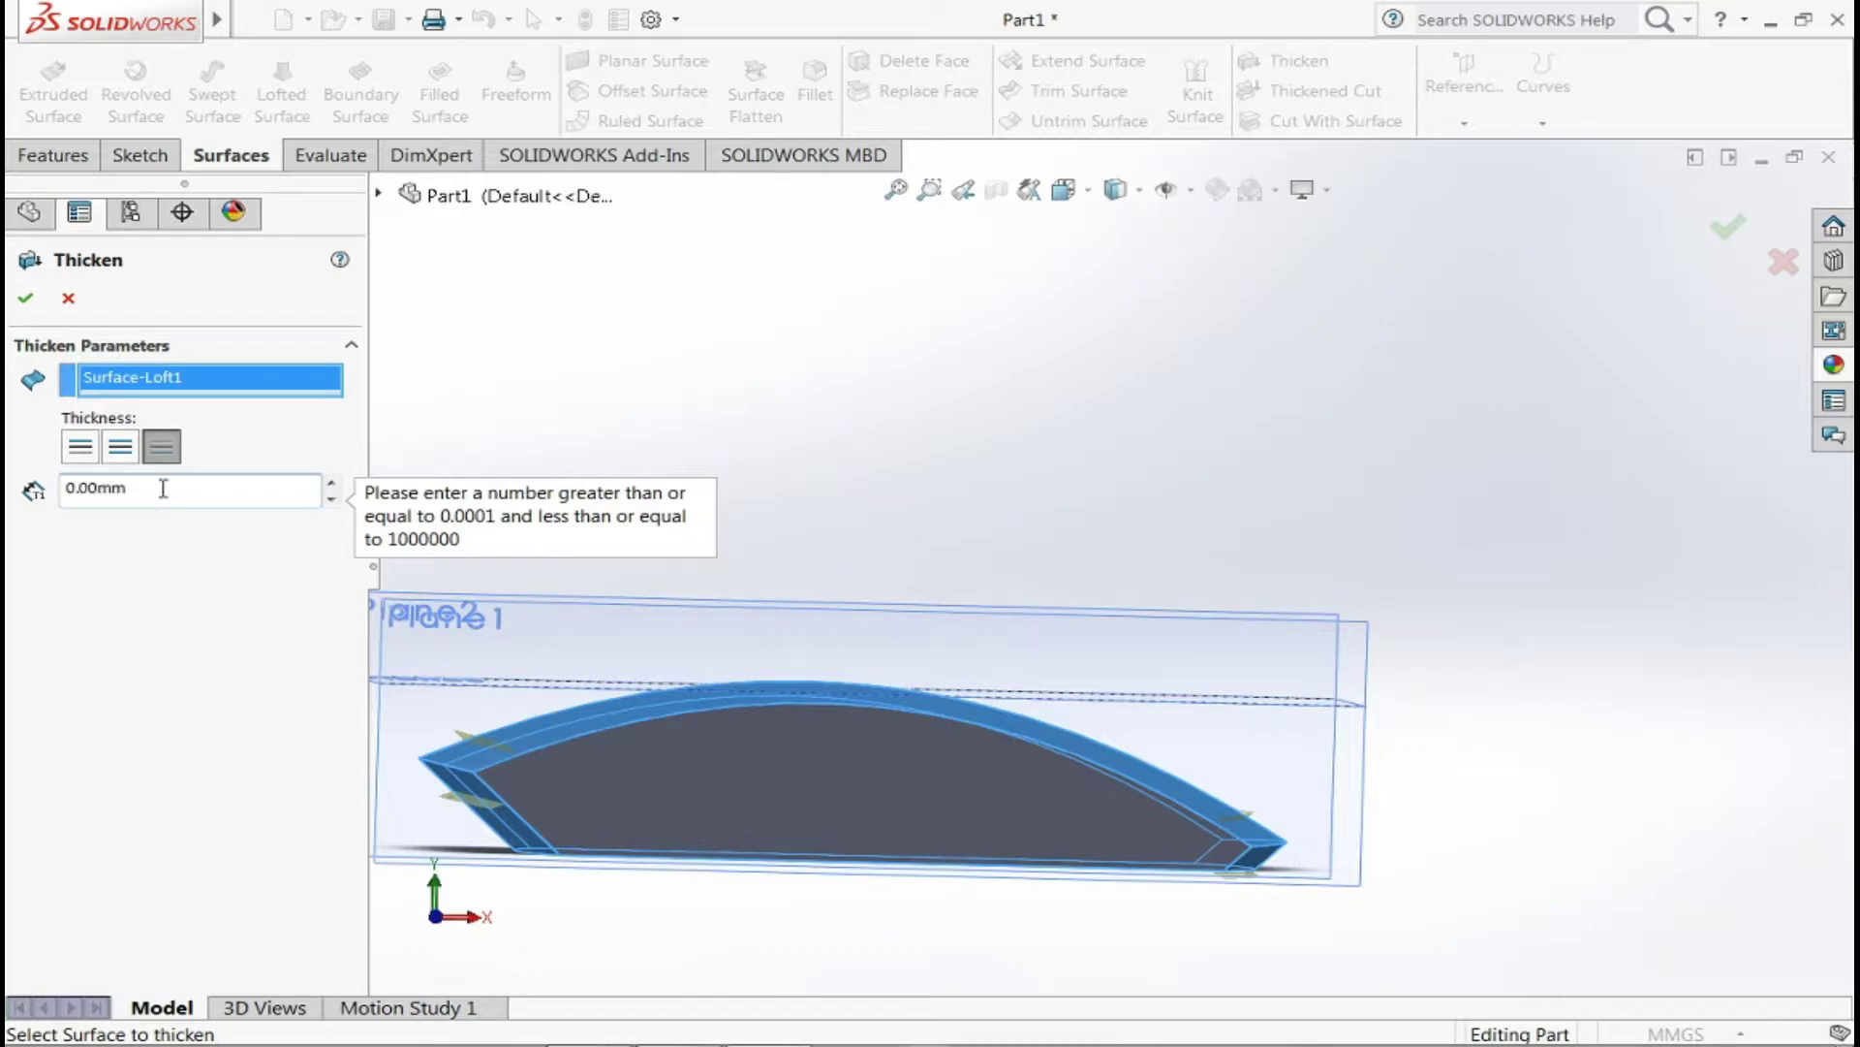
text(1)
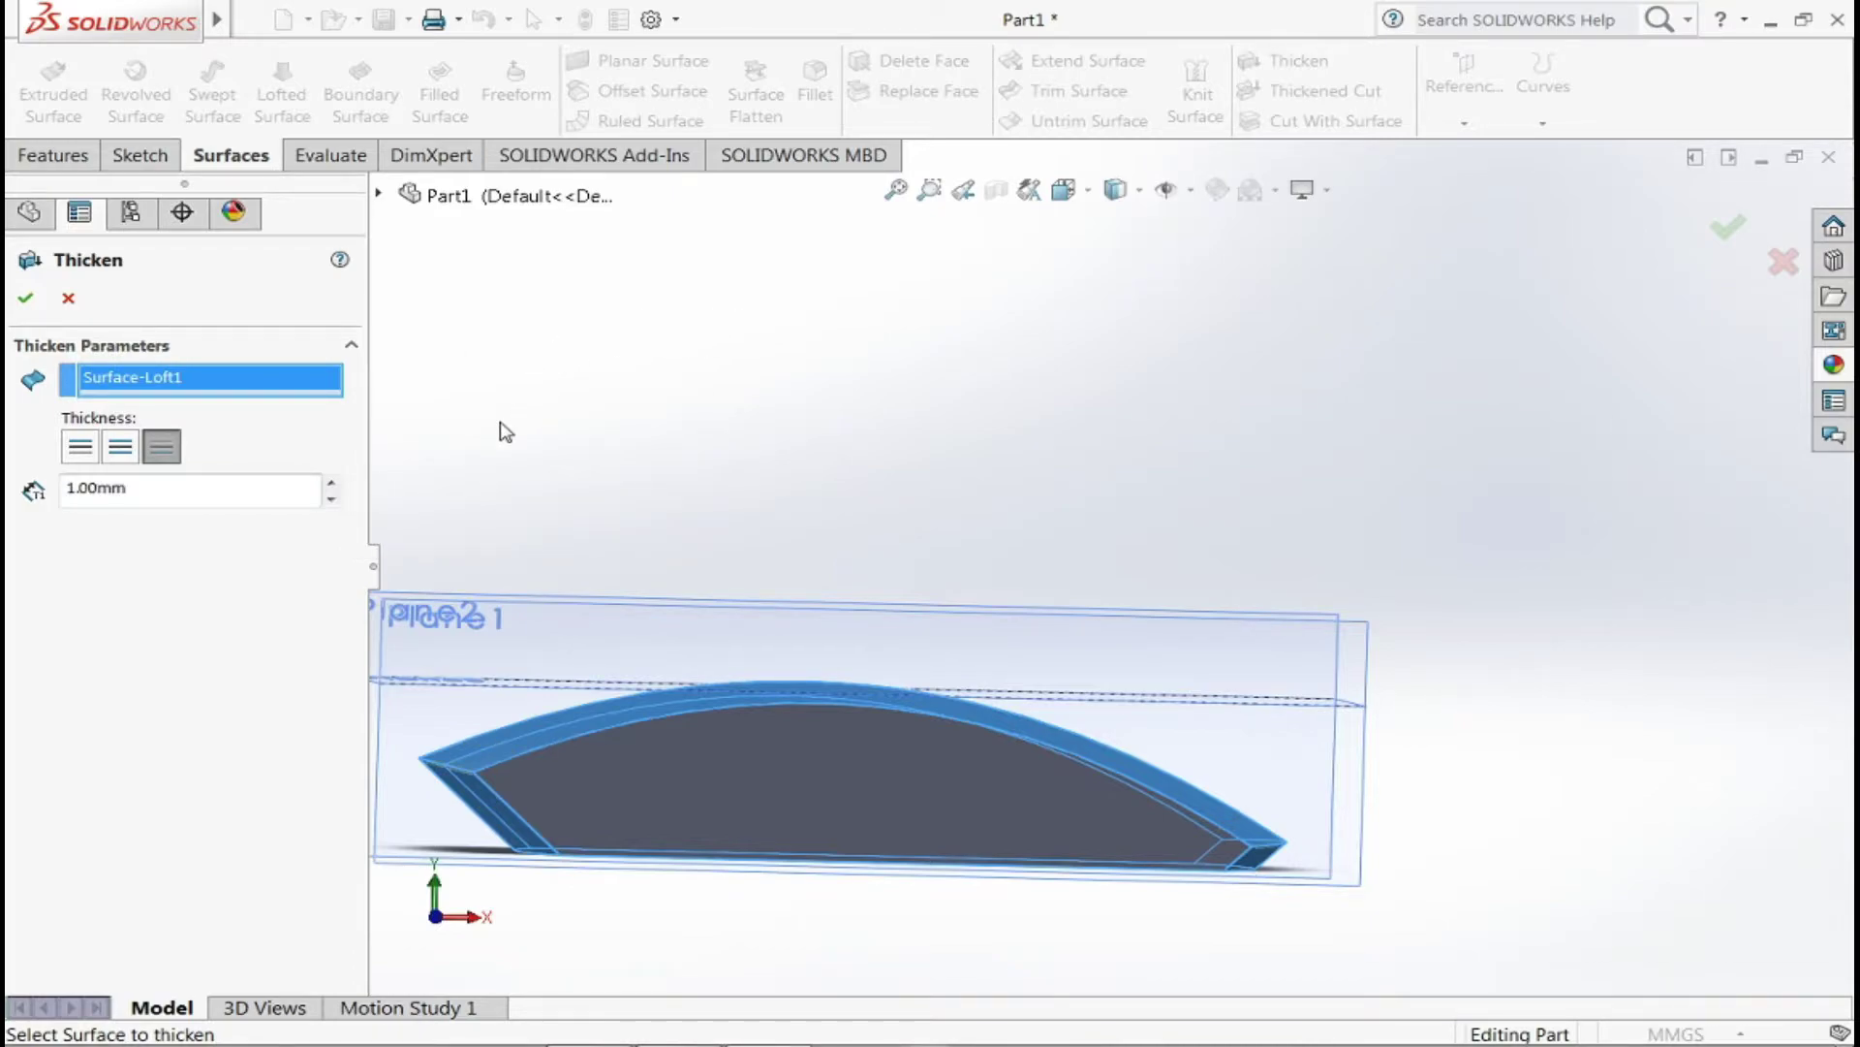
click(25, 299)
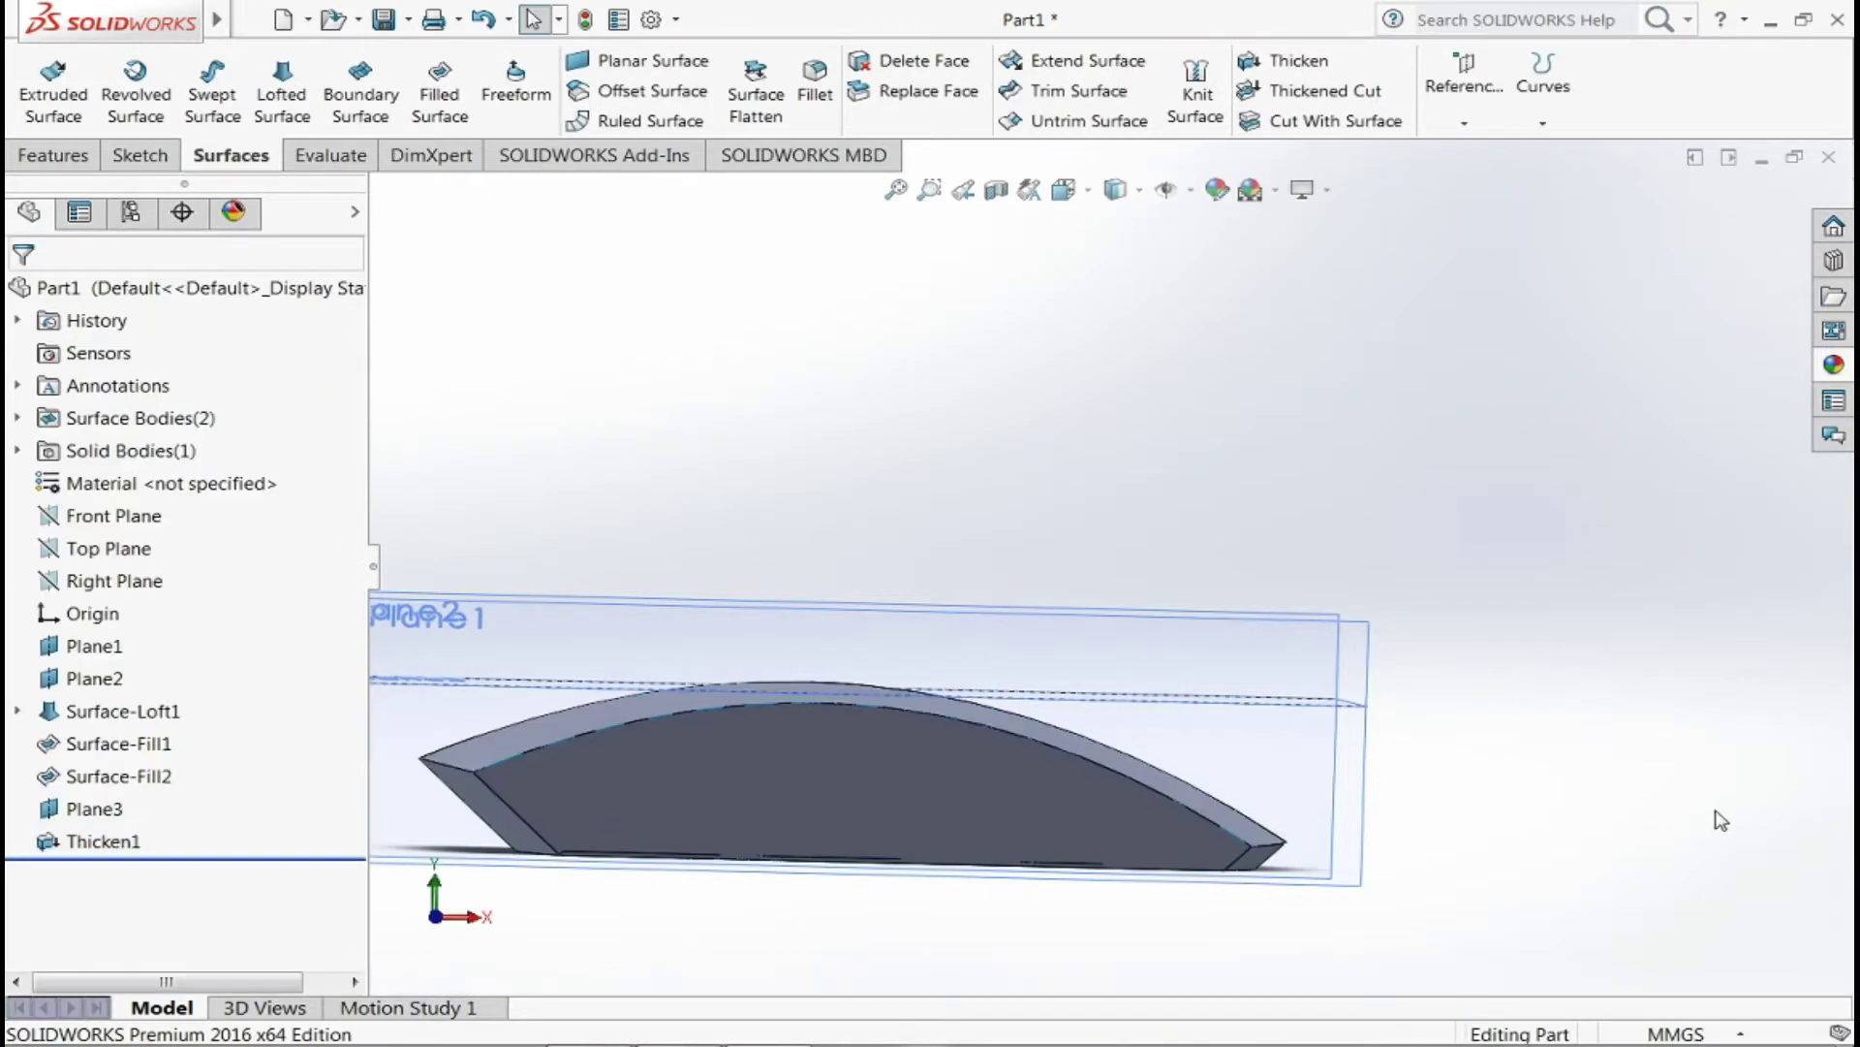
mouse_move(1601, 765)
middle_down()
mouse_move(1376, 799)
mouse_move(1410, 875)
middle_up()
middle_drag(1461, 847, 1642, 764)
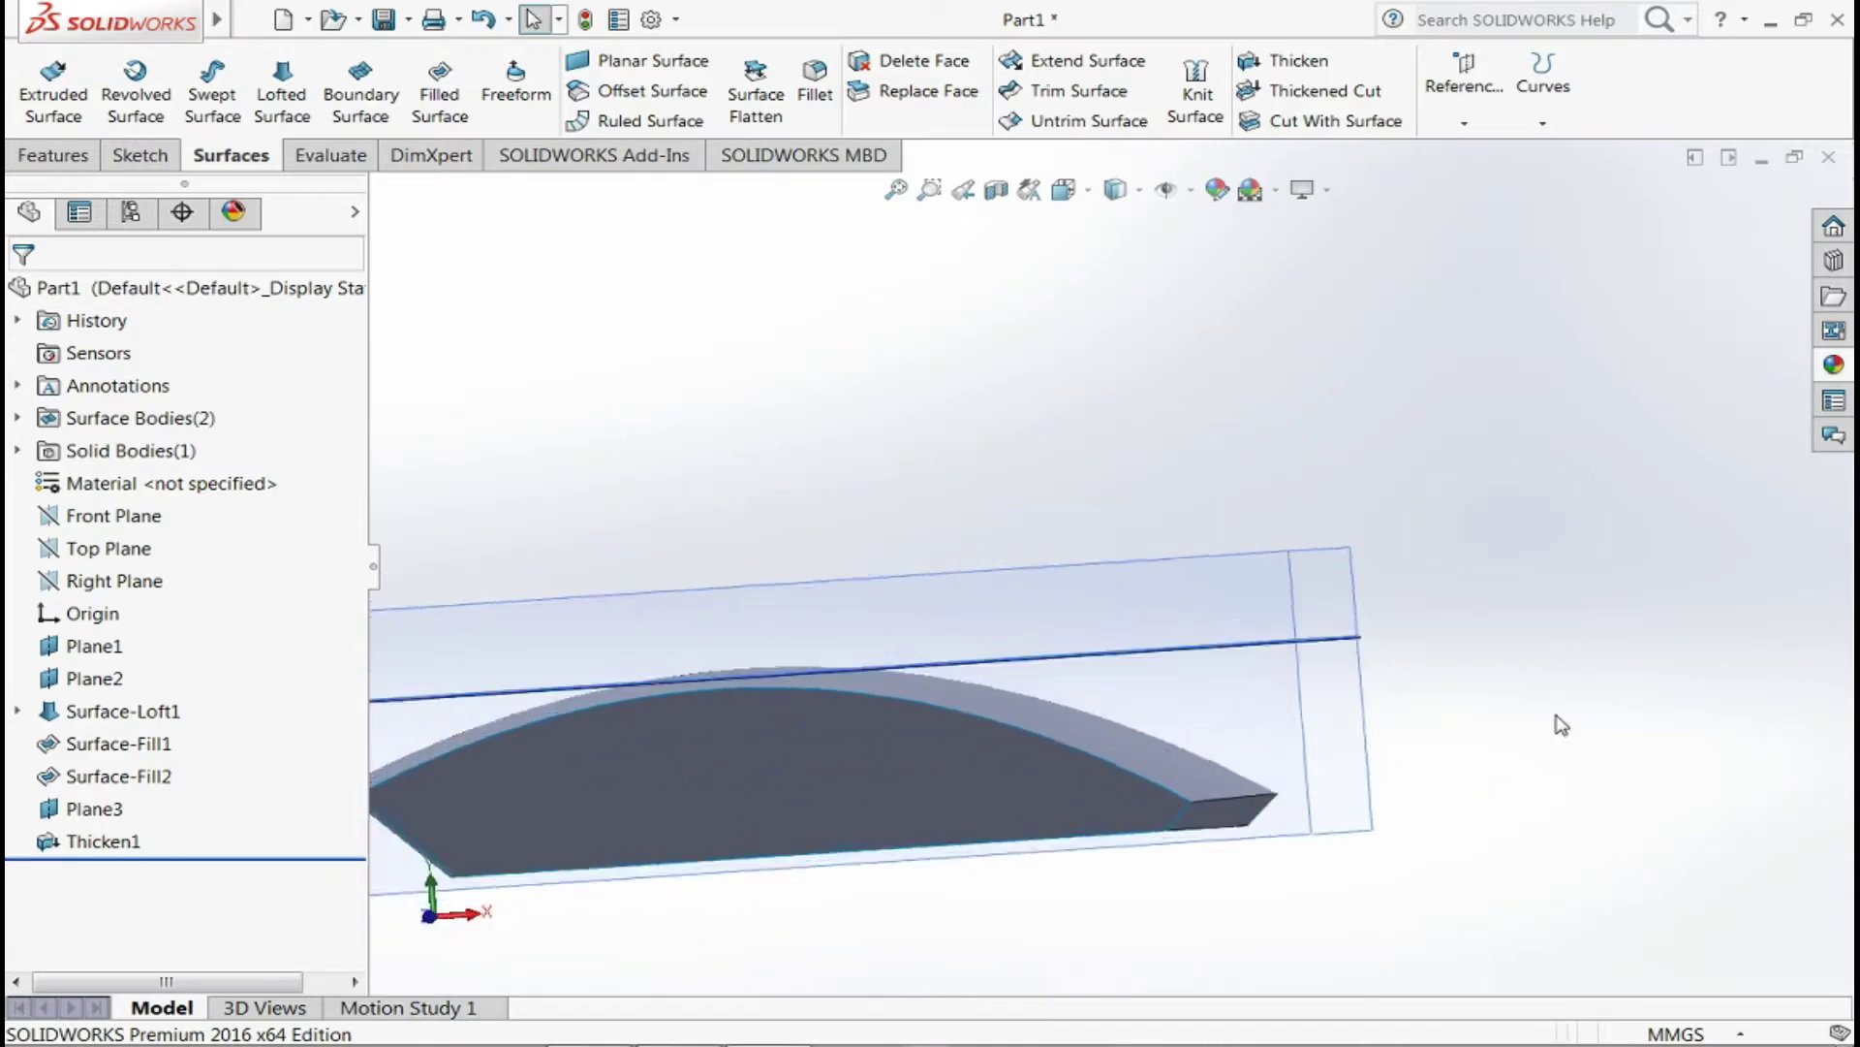
key(ctrl+z)
middle_drag(1489, 786, 1160, 818)
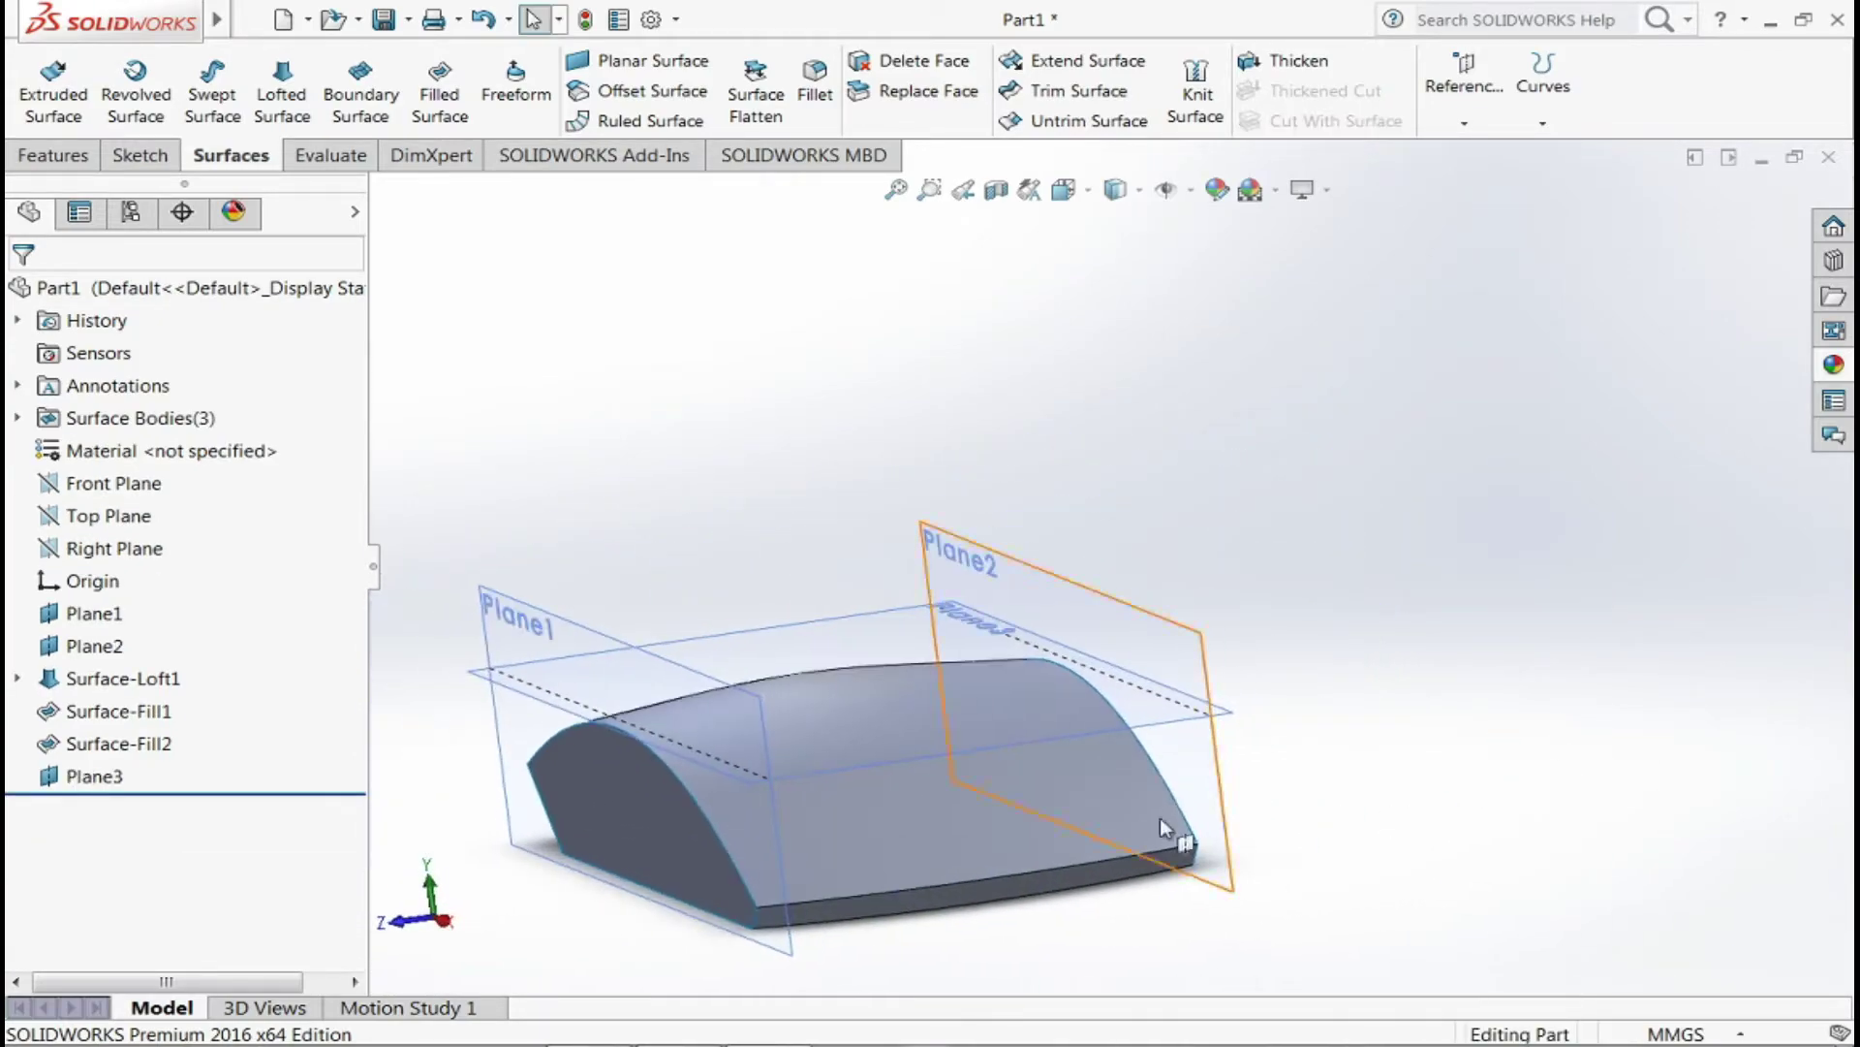
- Attempt a reference plane from two loft faces, then cancel it after the rebuild error
click(987, 874)
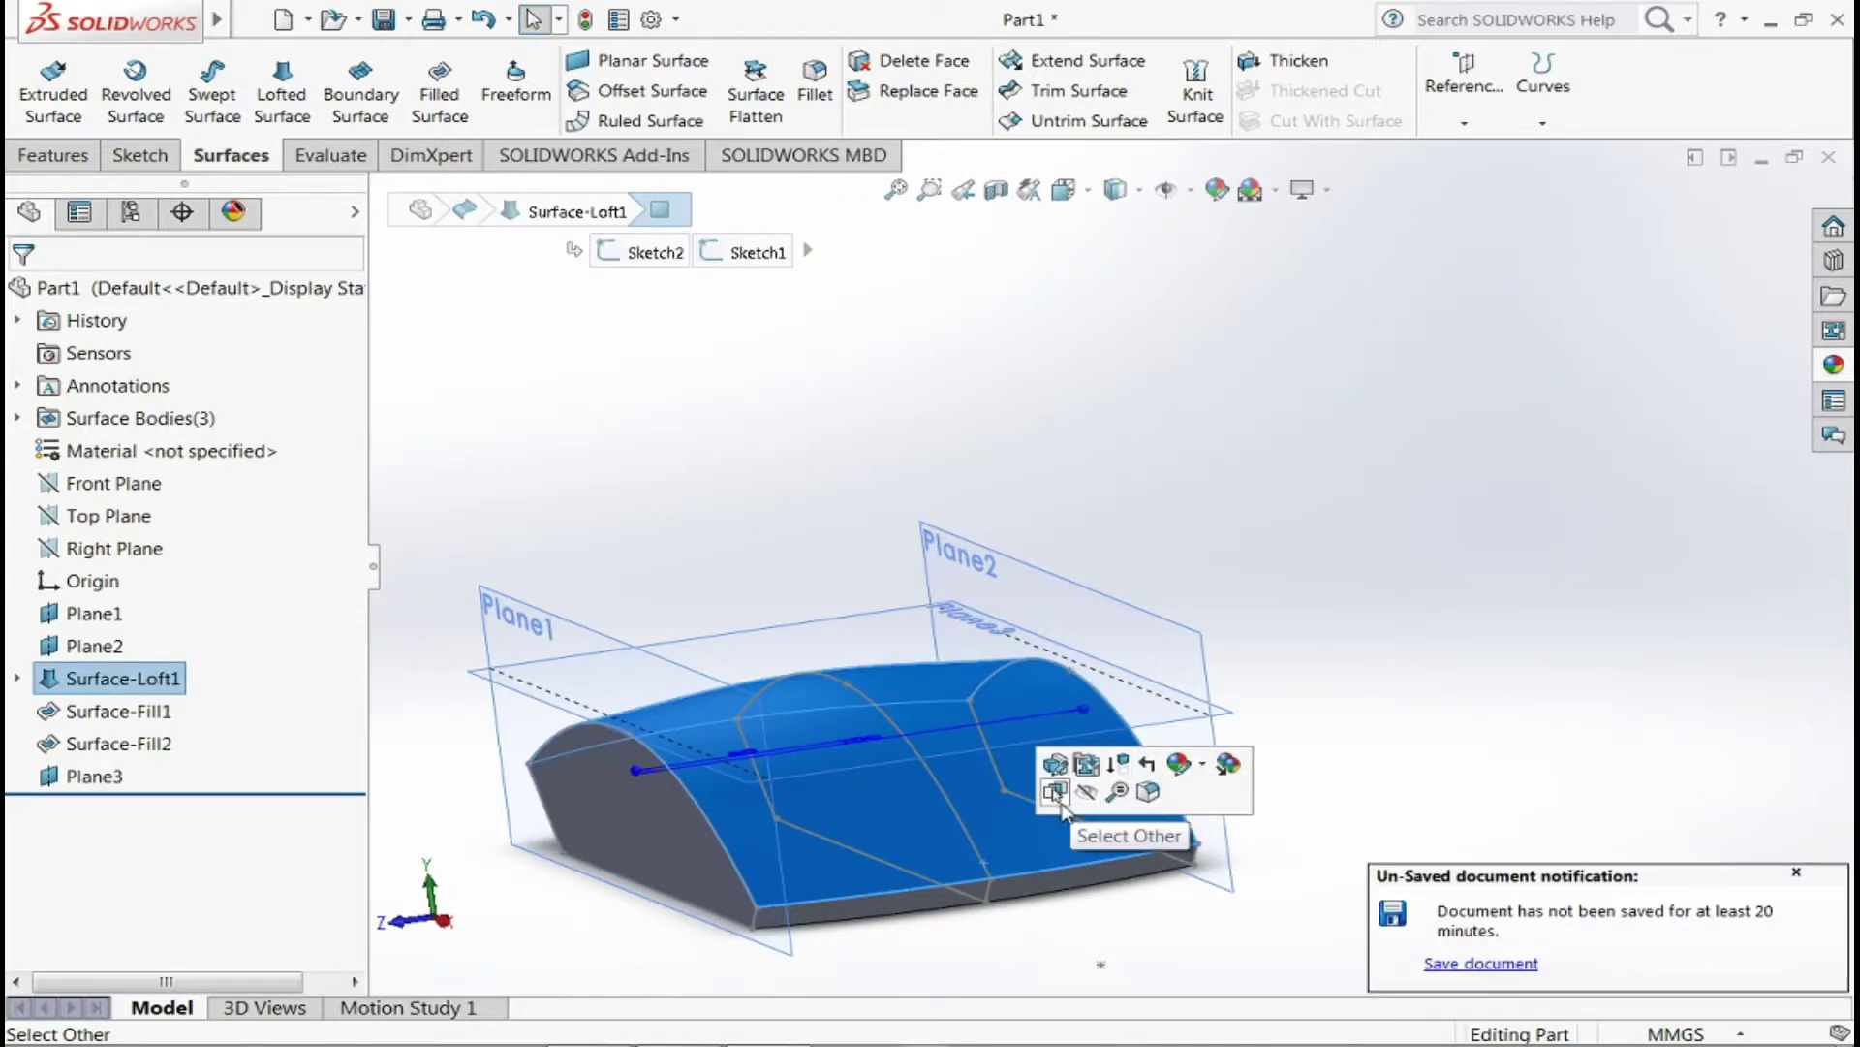
click(1582, 756)
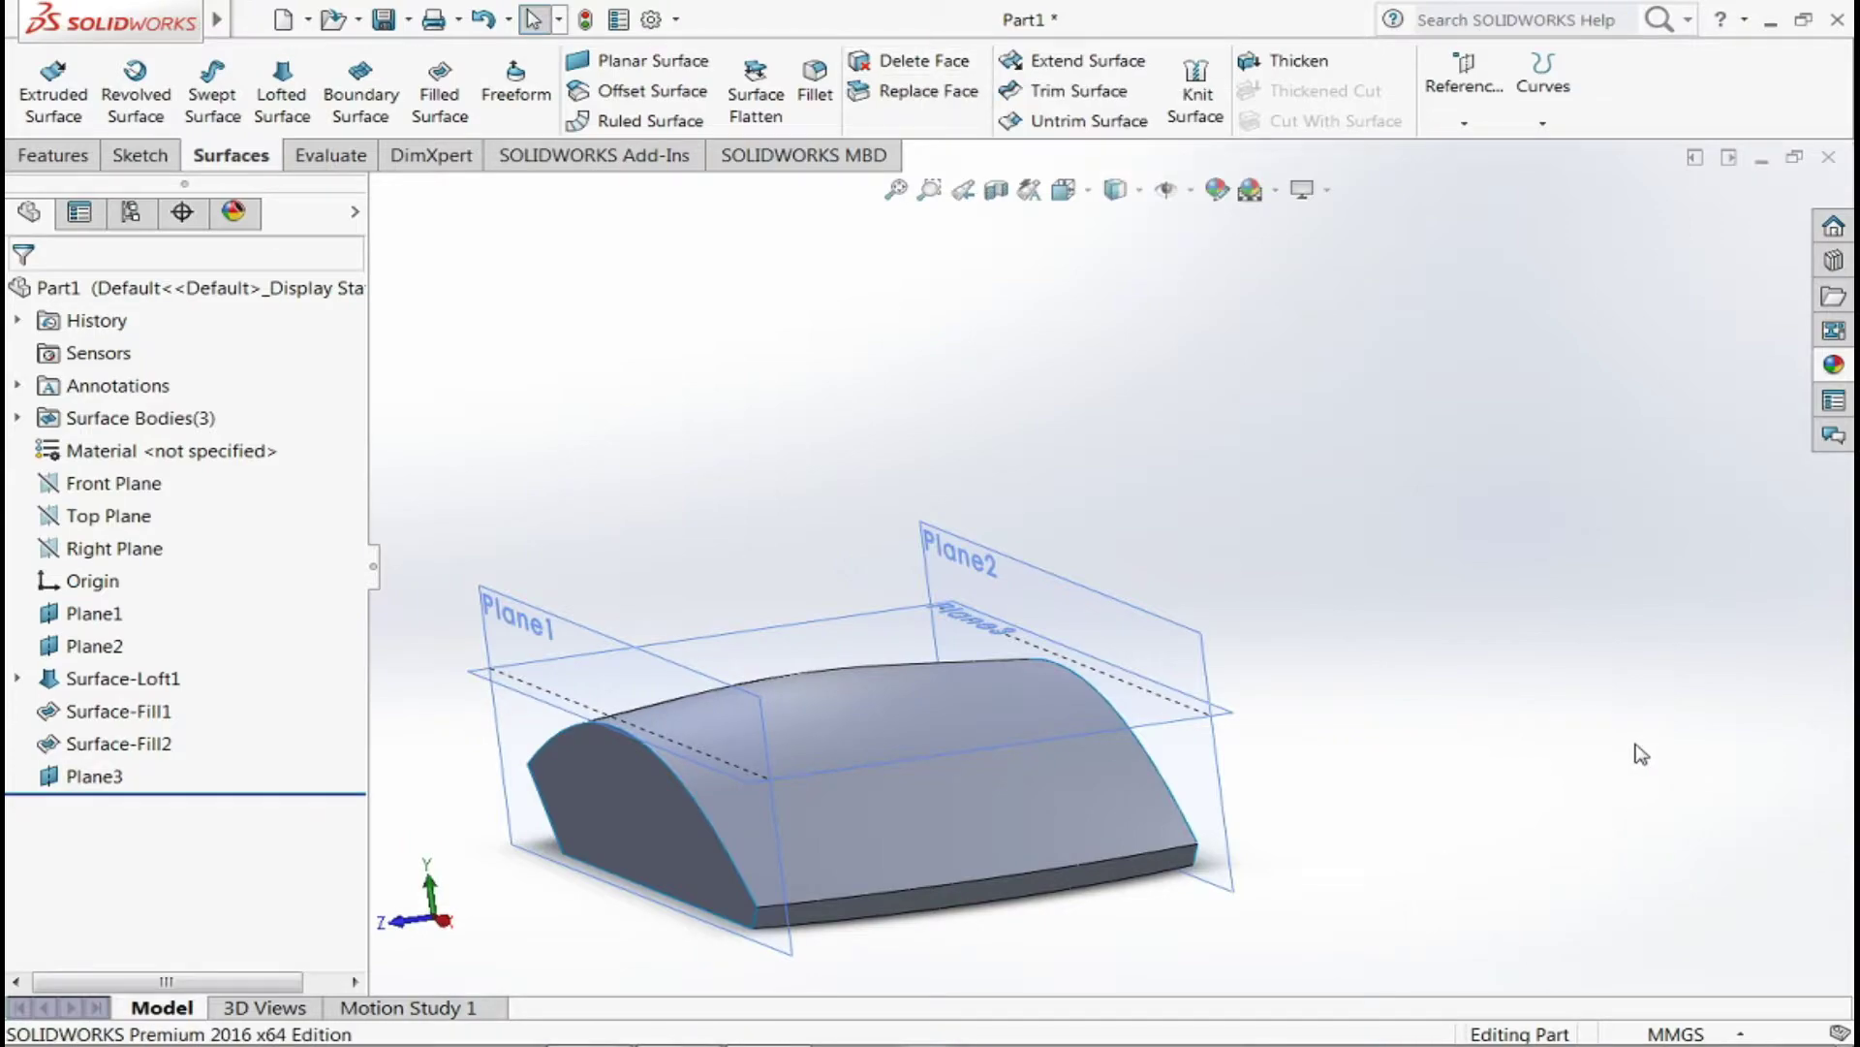
click(976, 843)
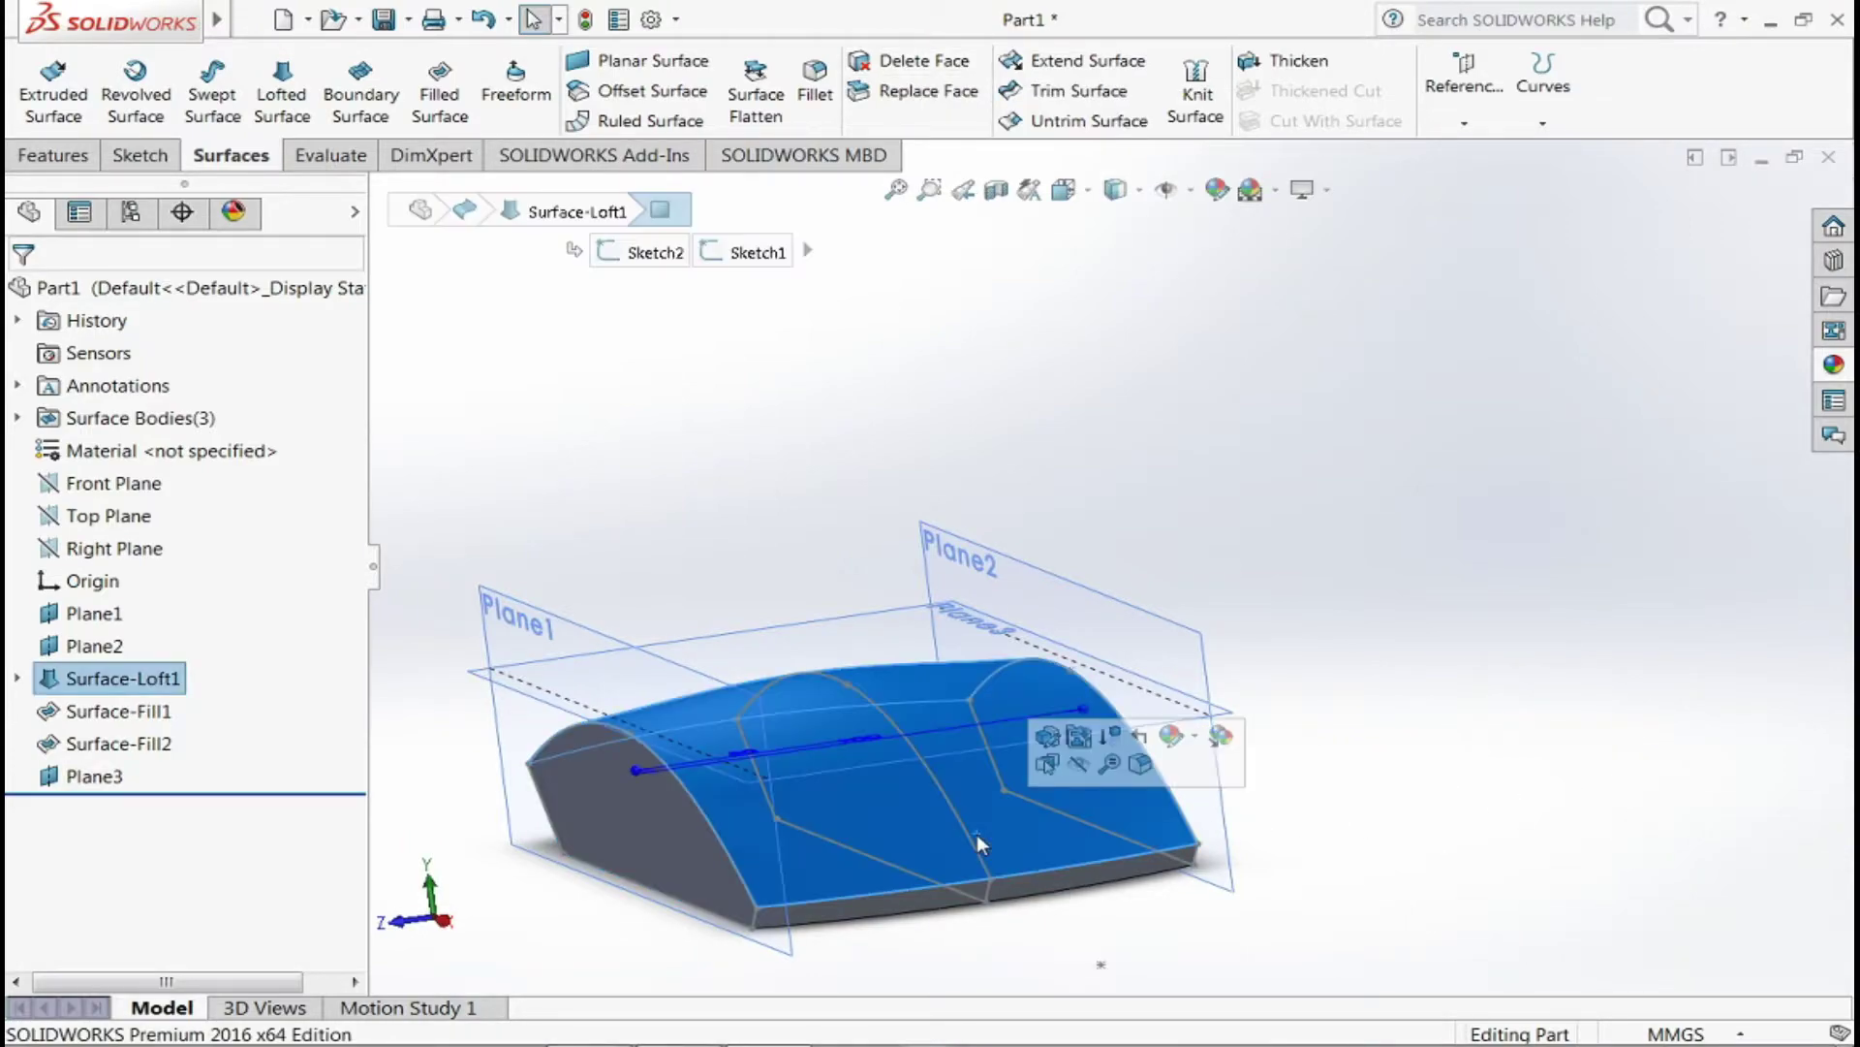
click(58, 157)
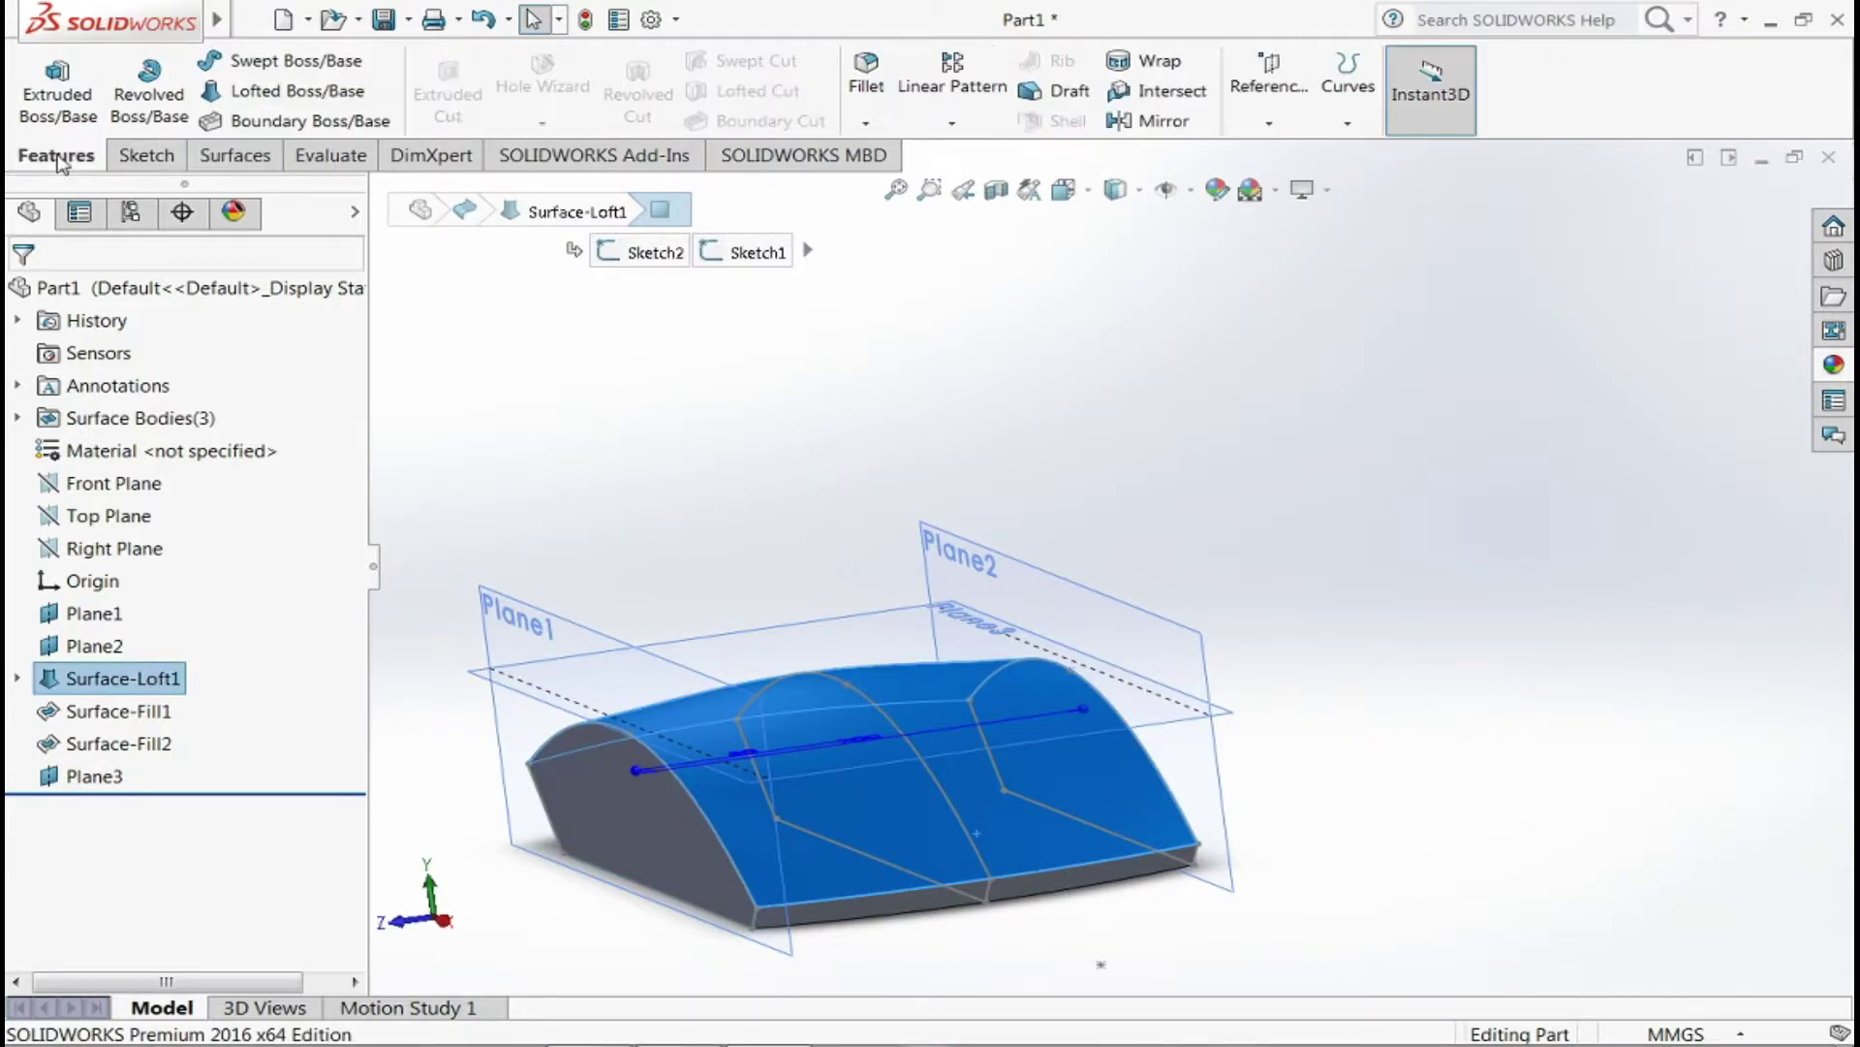
click(1243, 123)
click(1292, 155)
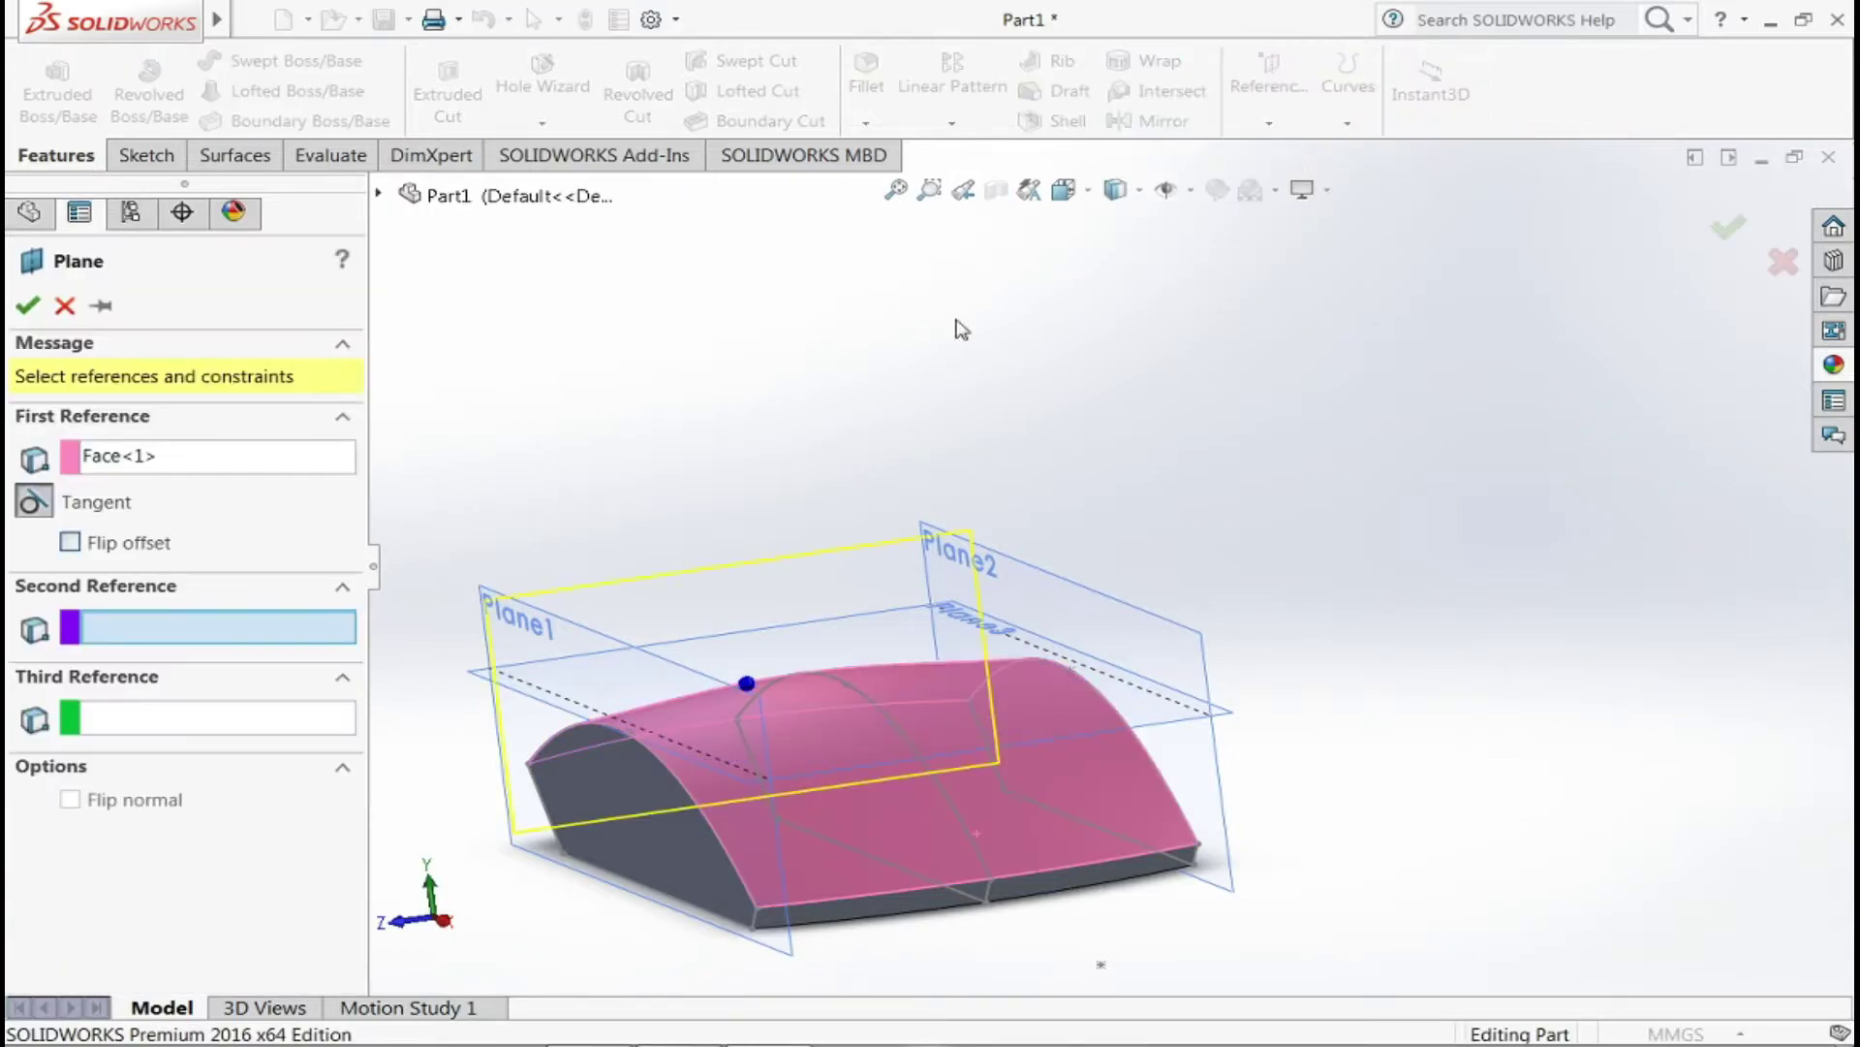
middle_drag(960, 328, 793, 465)
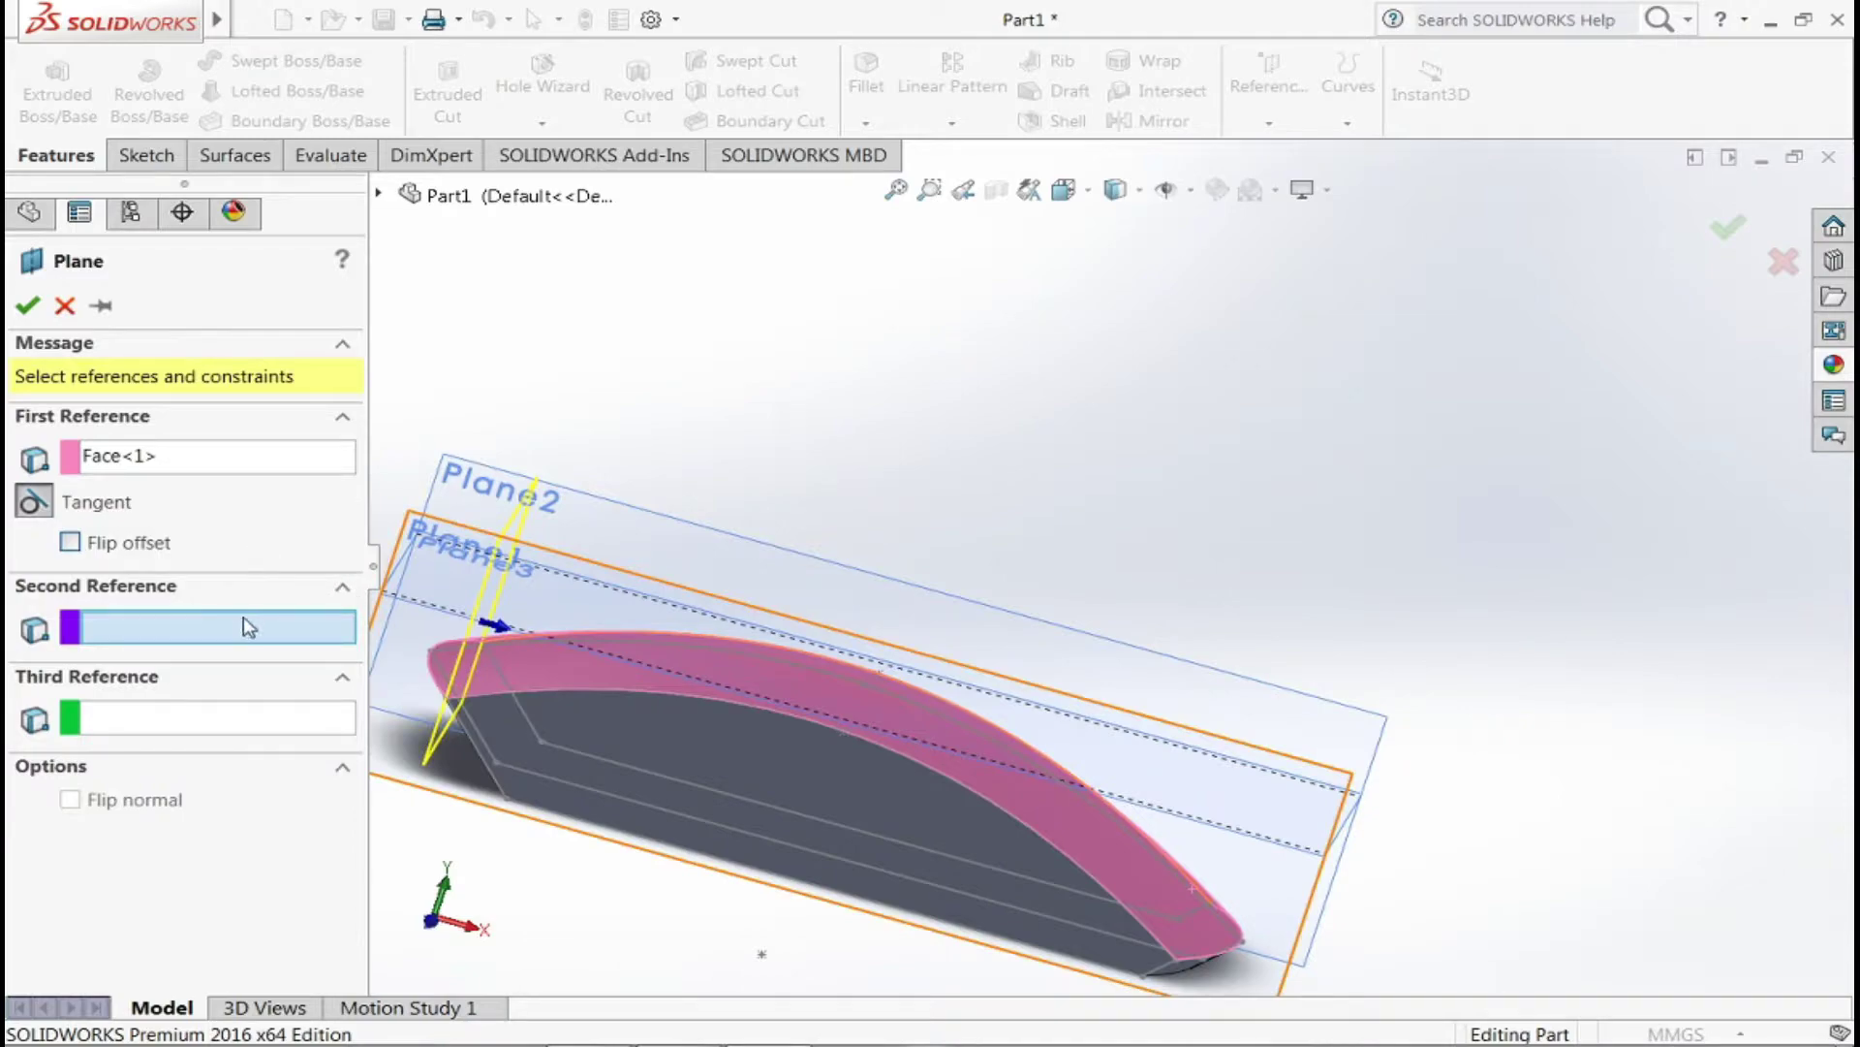
click(1184, 981)
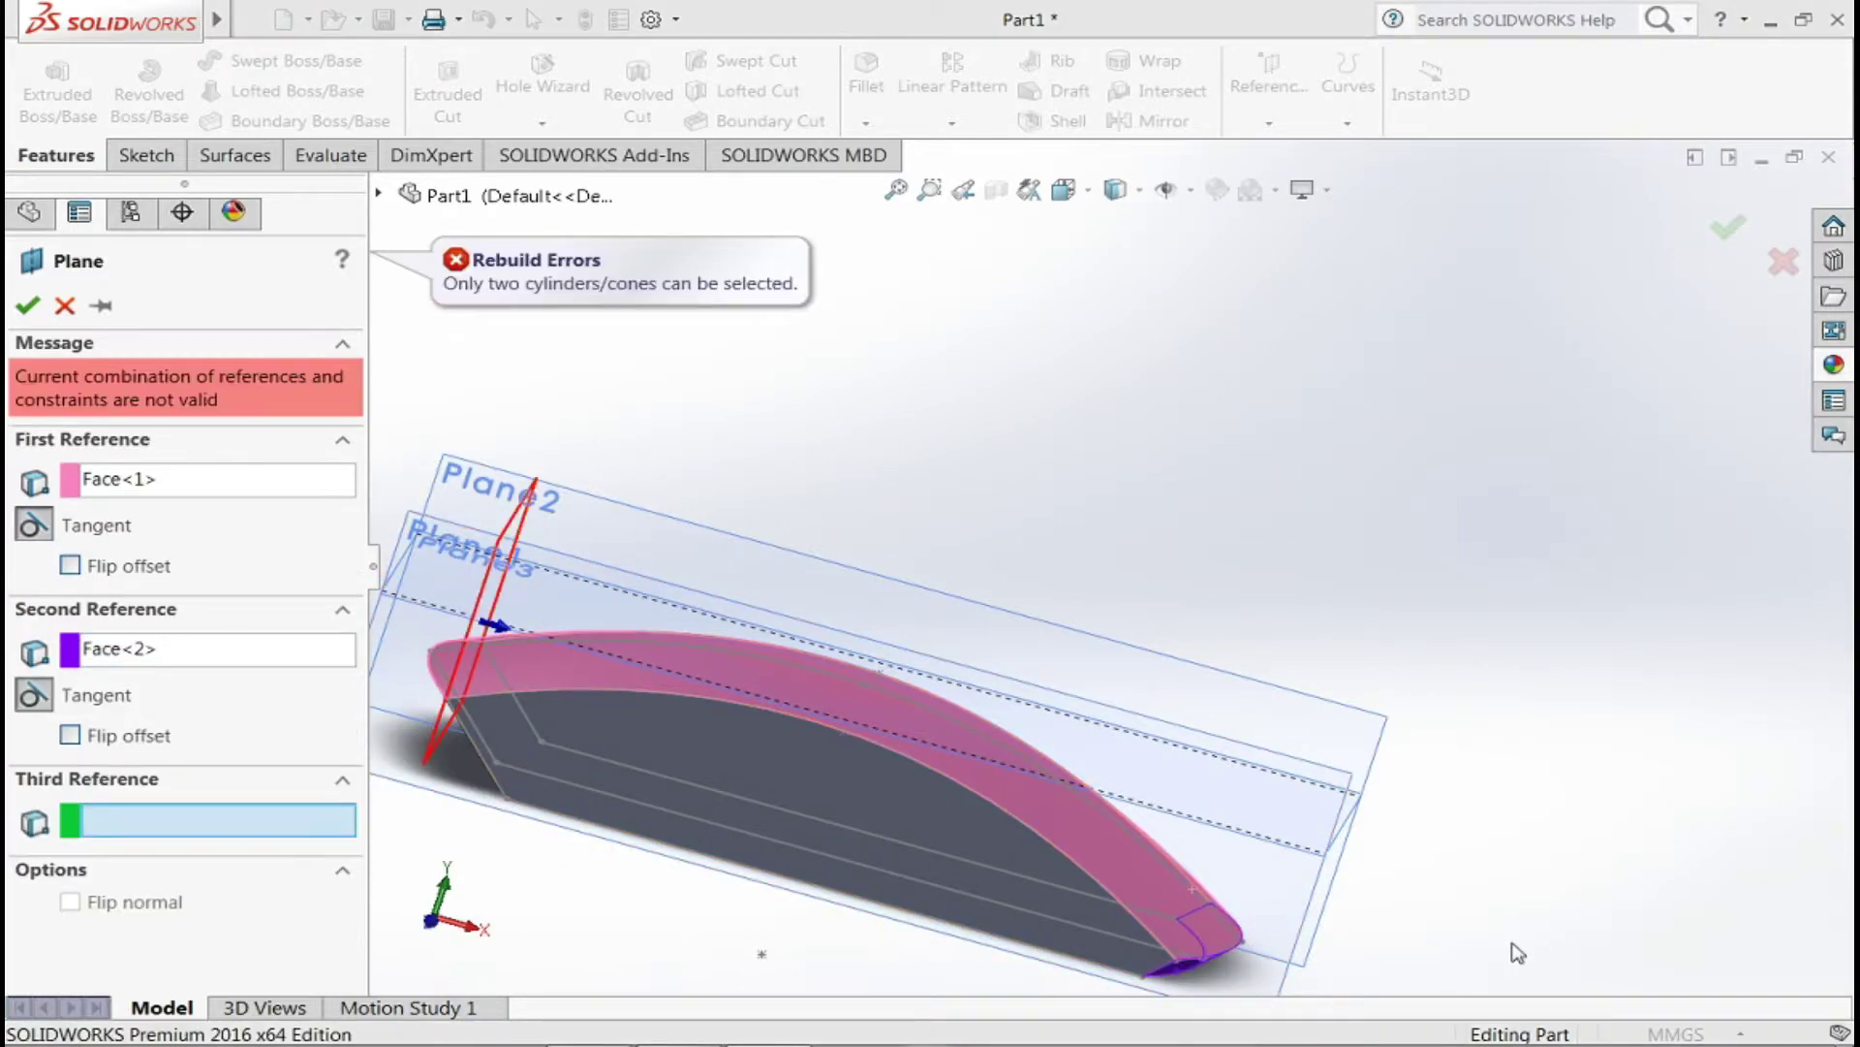
mouse_move(1516, 950)
middle_down()
mouse_move(1432, 830)
mouse_move(1399, 845)
middle_up()
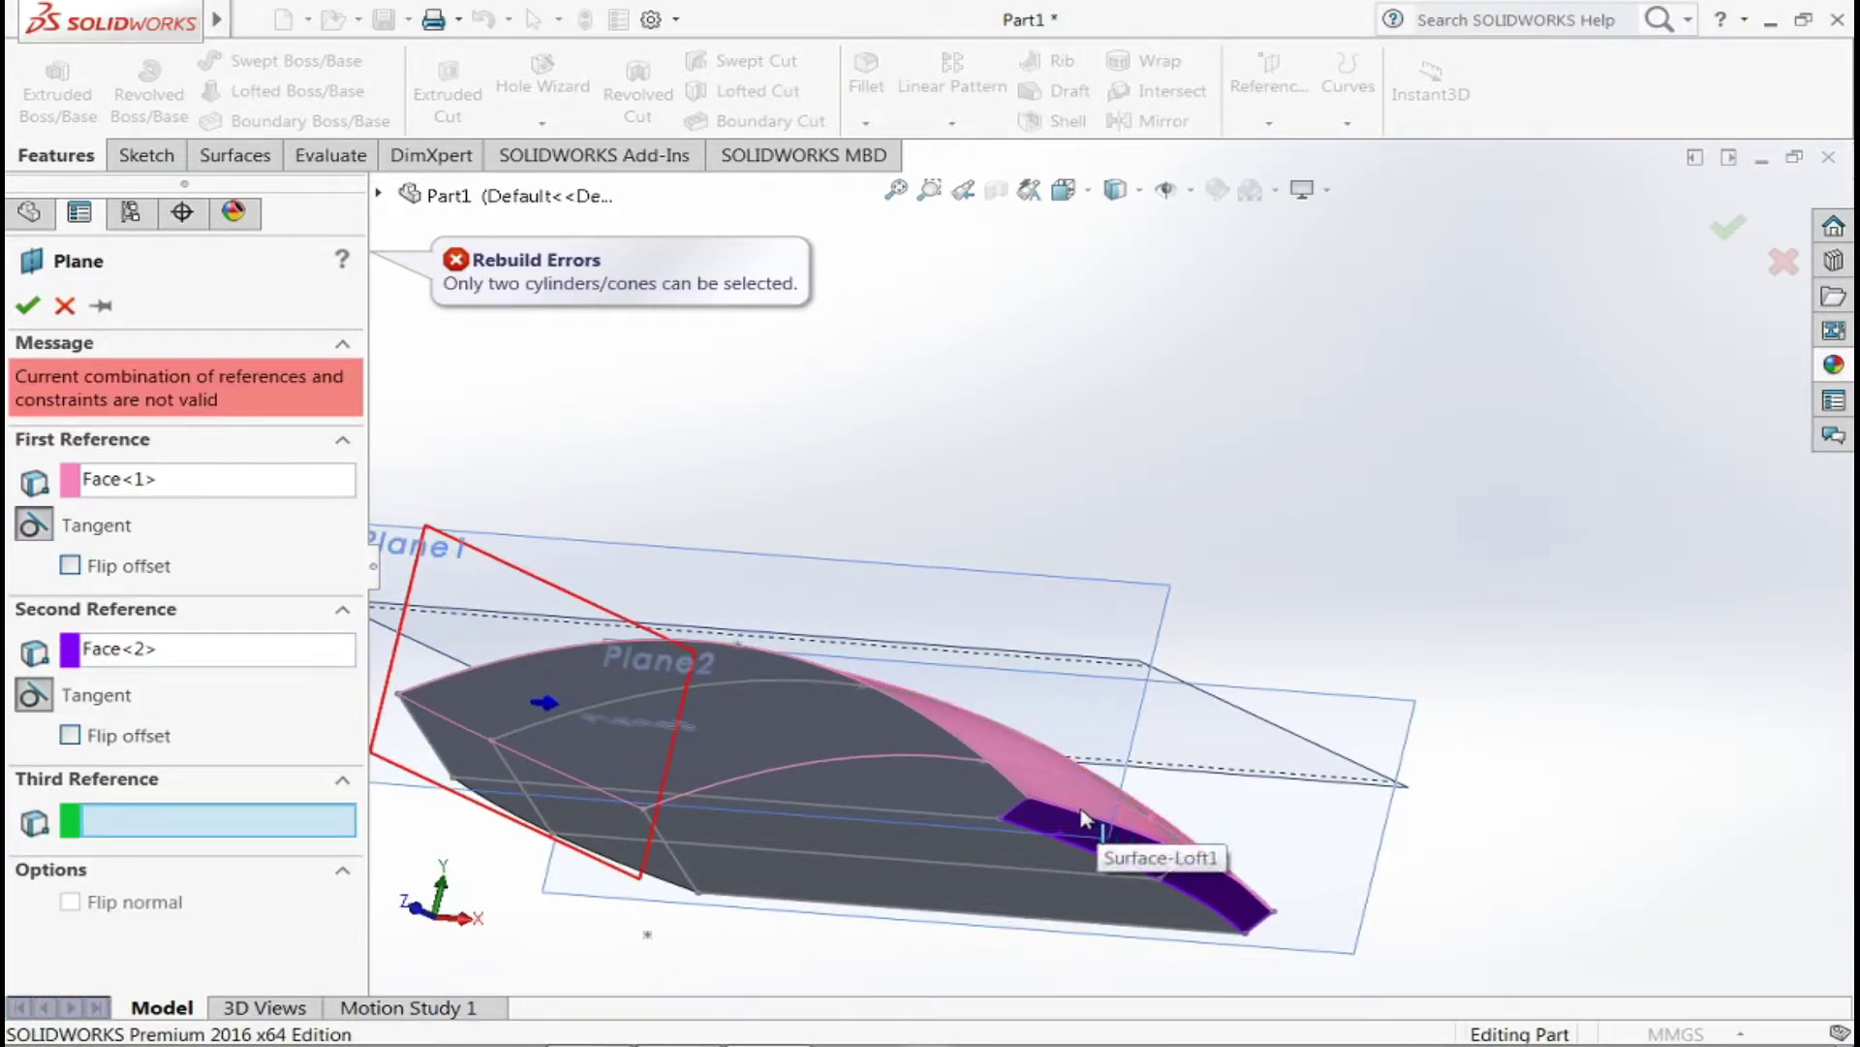
click(27, 305)
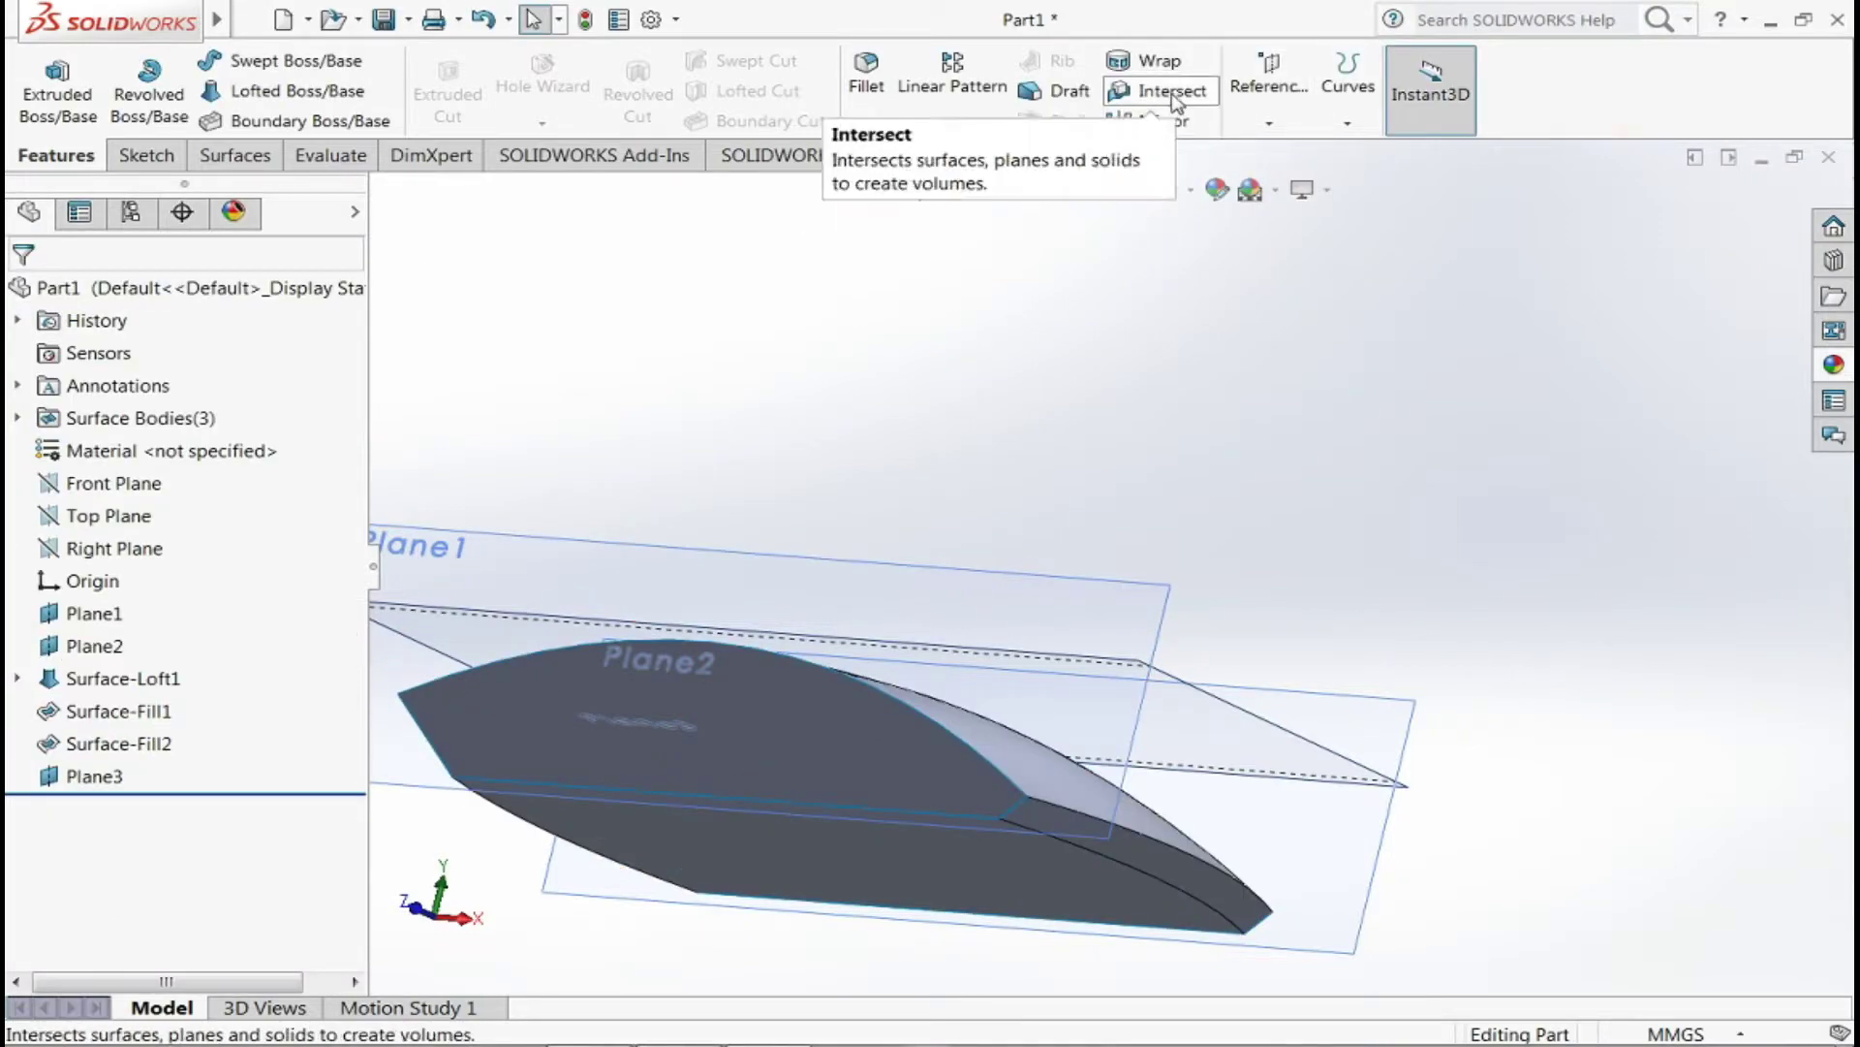
- Try a plane referencing Plane3 and the bottom edge, then cancel the invalid definition
click(1268, 107)
click(1277, 150)
click(1050, 776)
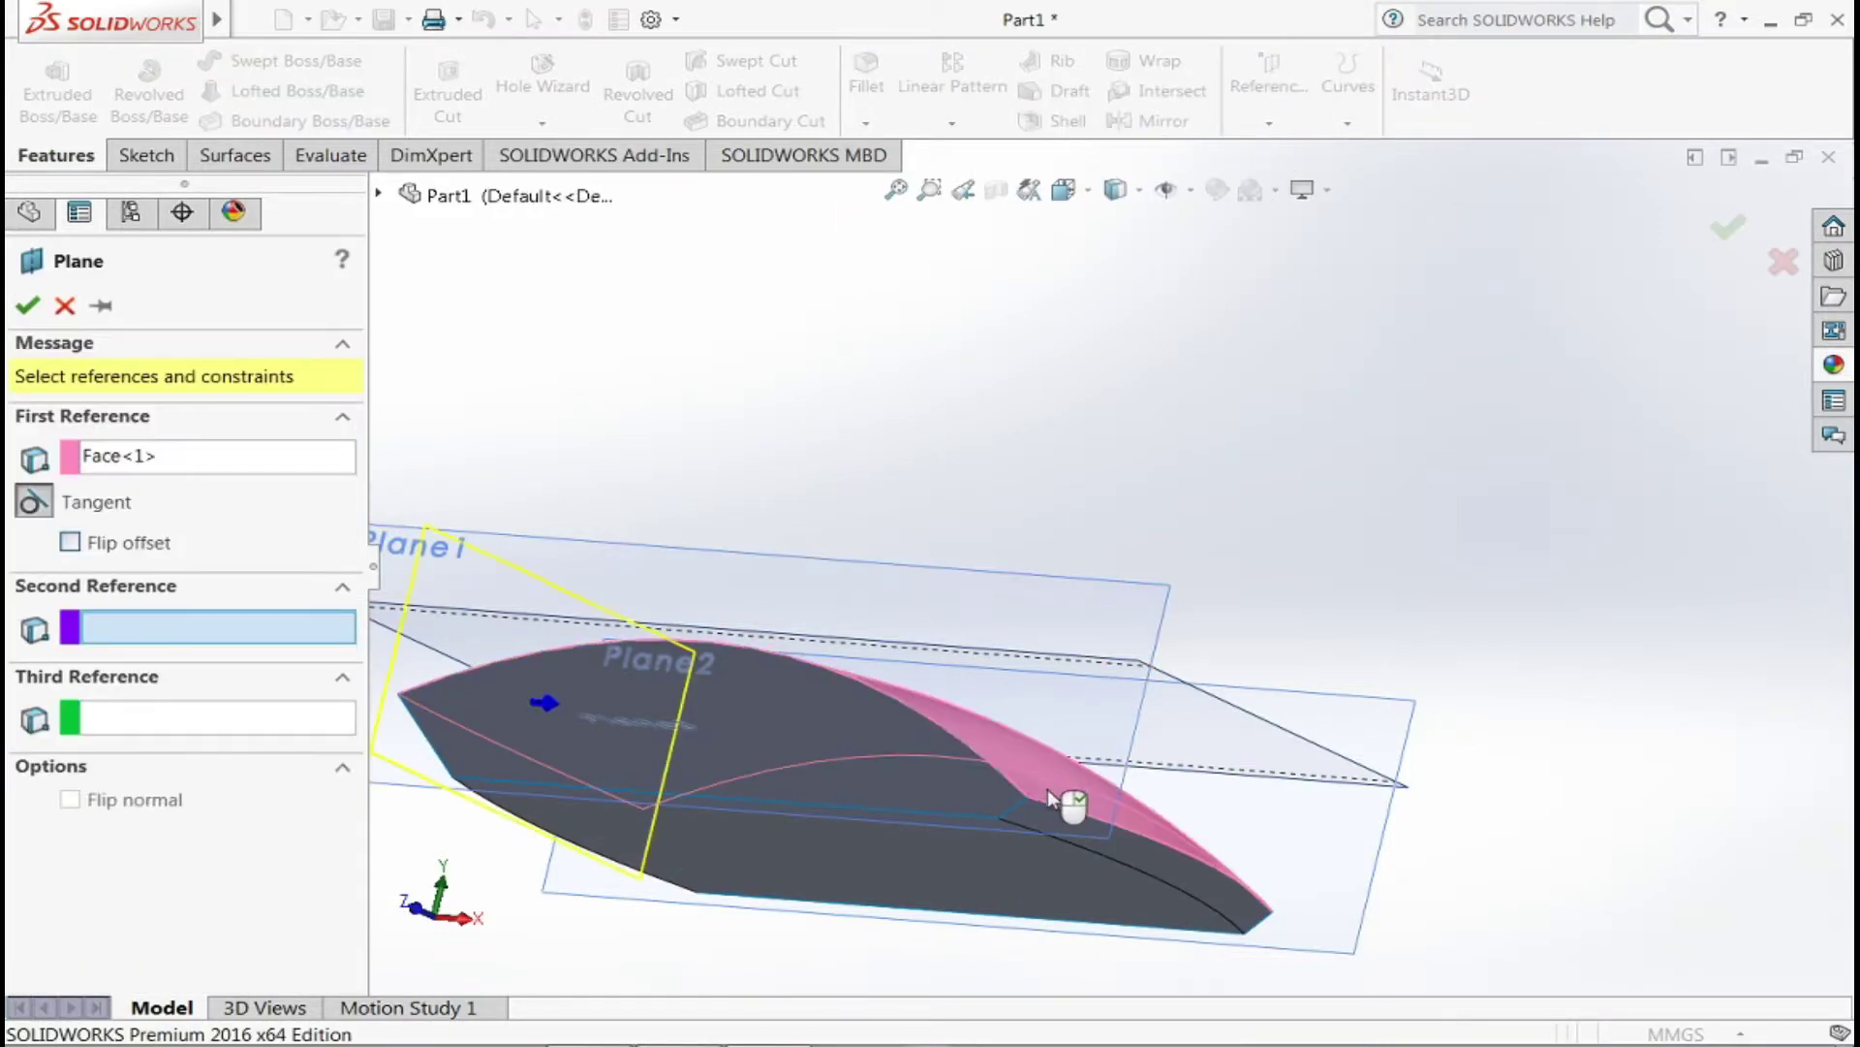
middle_drag(1219, 877, 1502, 888)
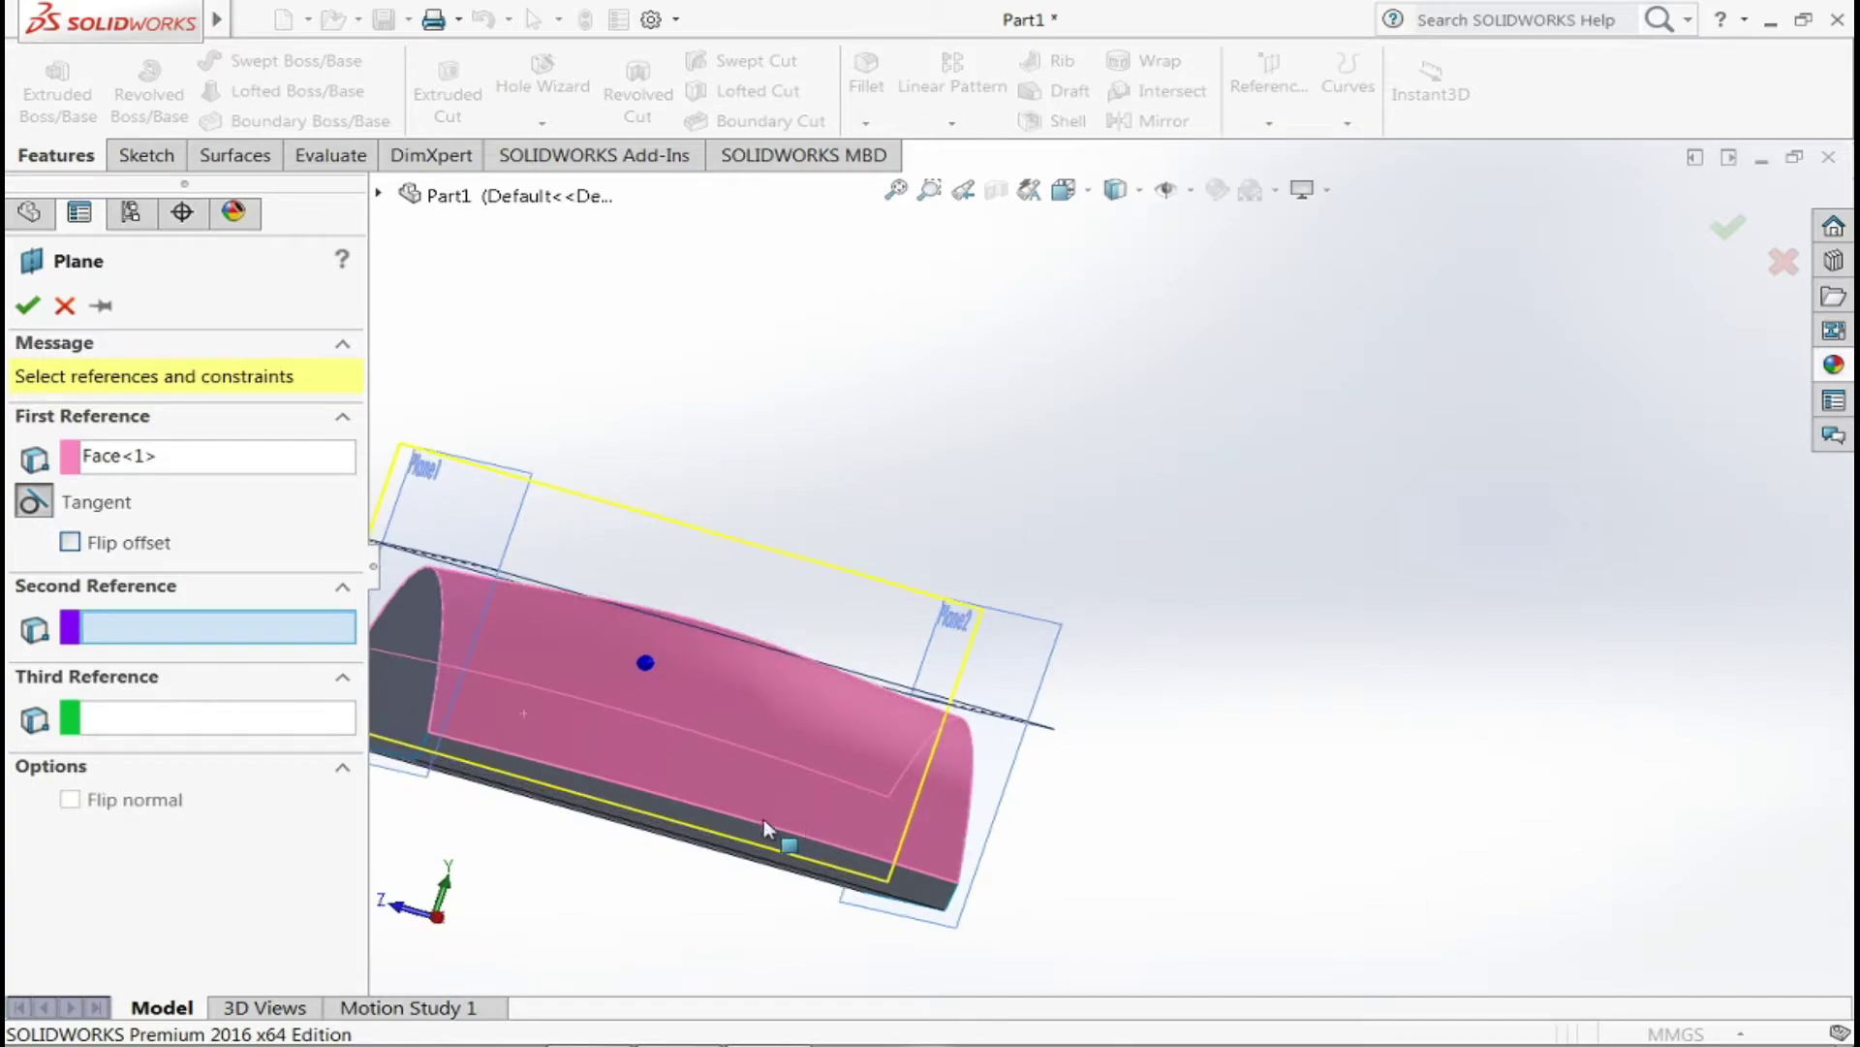
click(686, 800)
mouse_move(822, 444)
middle_down()
mouse_move(1047, 540)
mouse_move(690, 640)
middle_up()
click(690, 640)
click(780, 714)
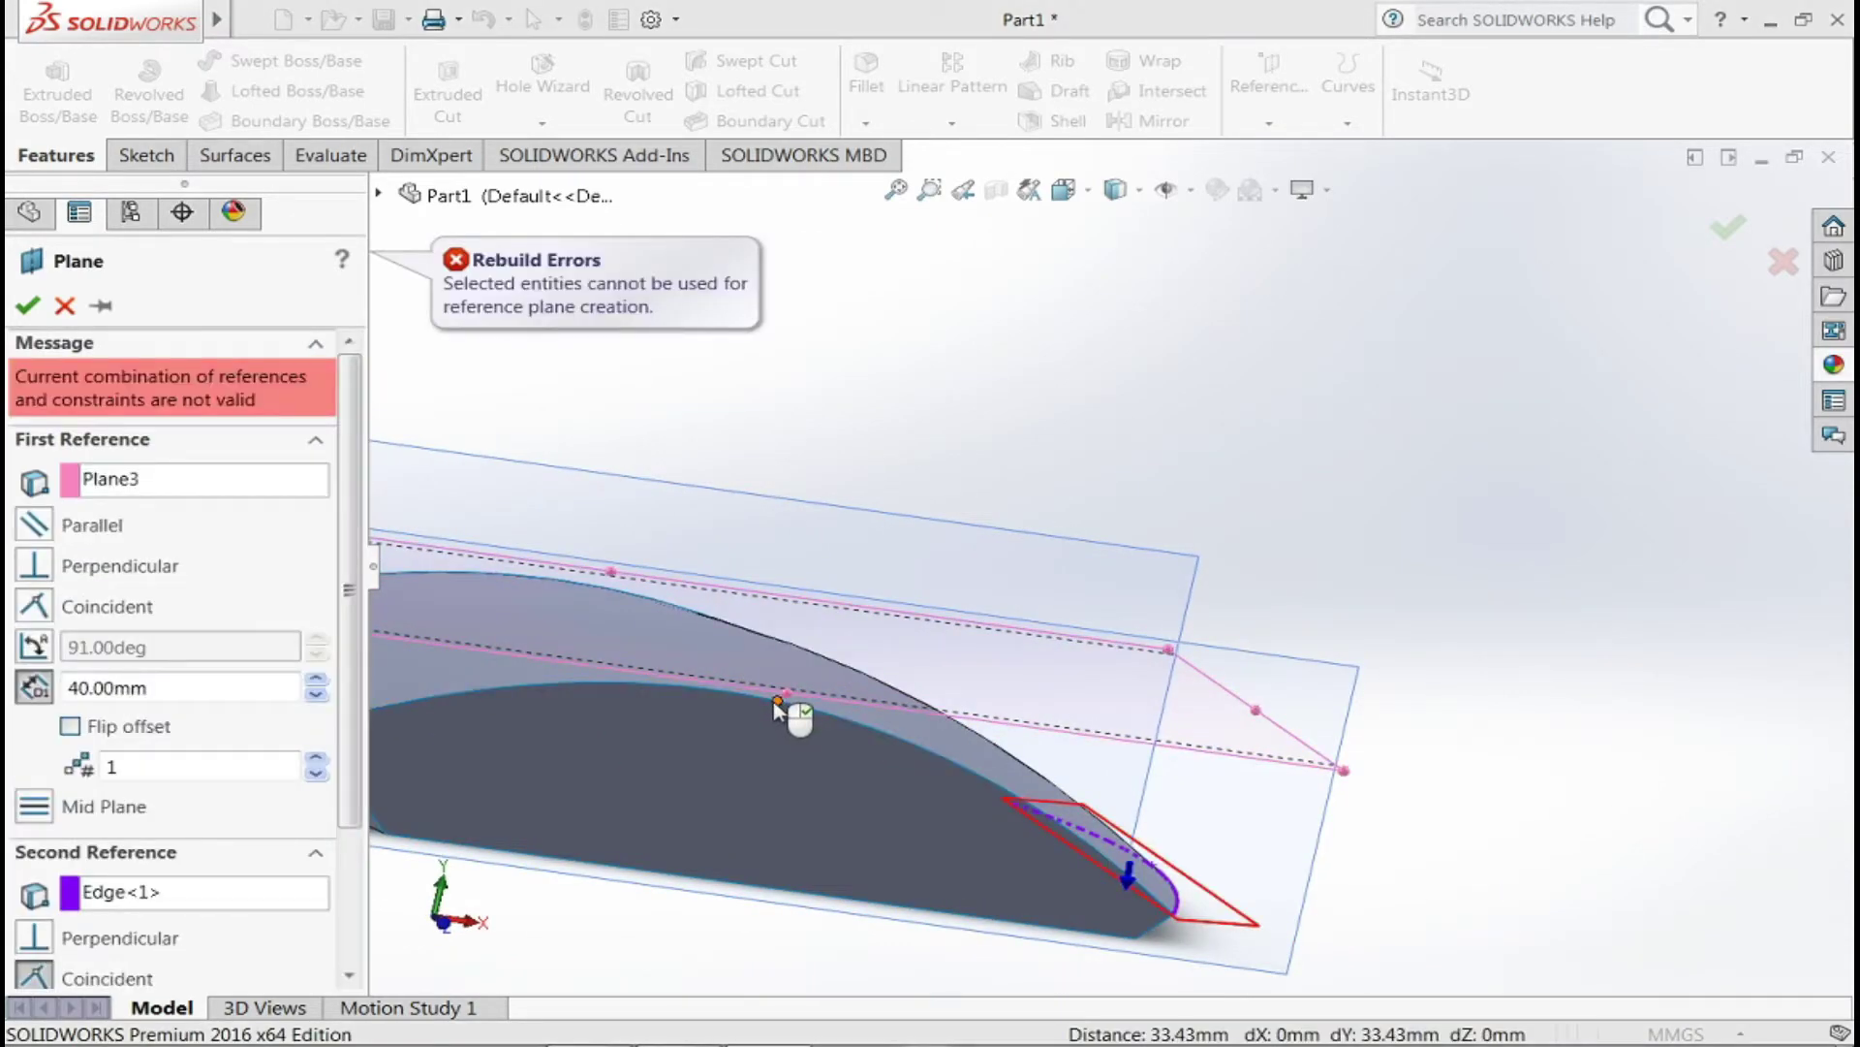
click(65, 305)
mouse_move(1777, 877)
middle_down()
mouse_move(1450, 781)
mouse_move(1133, 810)
mouse_move(985, 739)
mouse_move(752, 713)
middle_up()
- Start an extruded boss, then cancel it without creating a feature
middle_drag(1144, 804, 1066, 737)
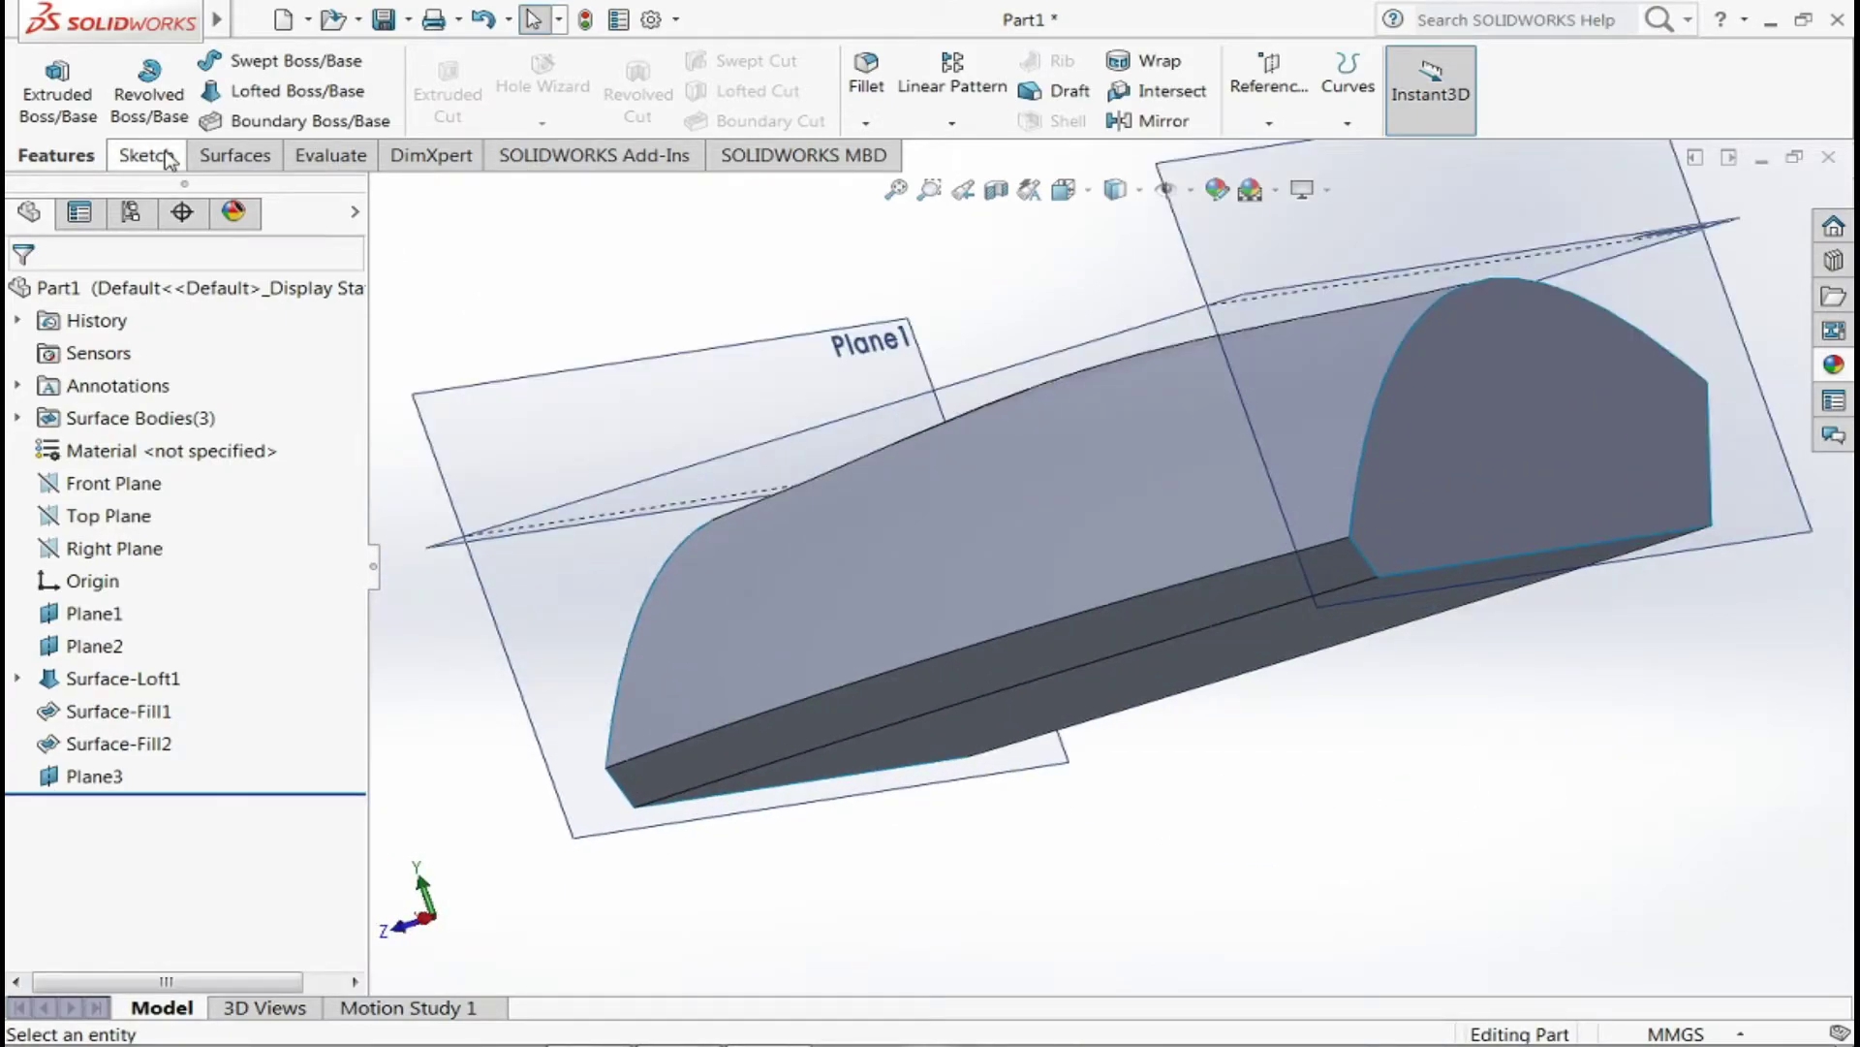
click(57, 88)
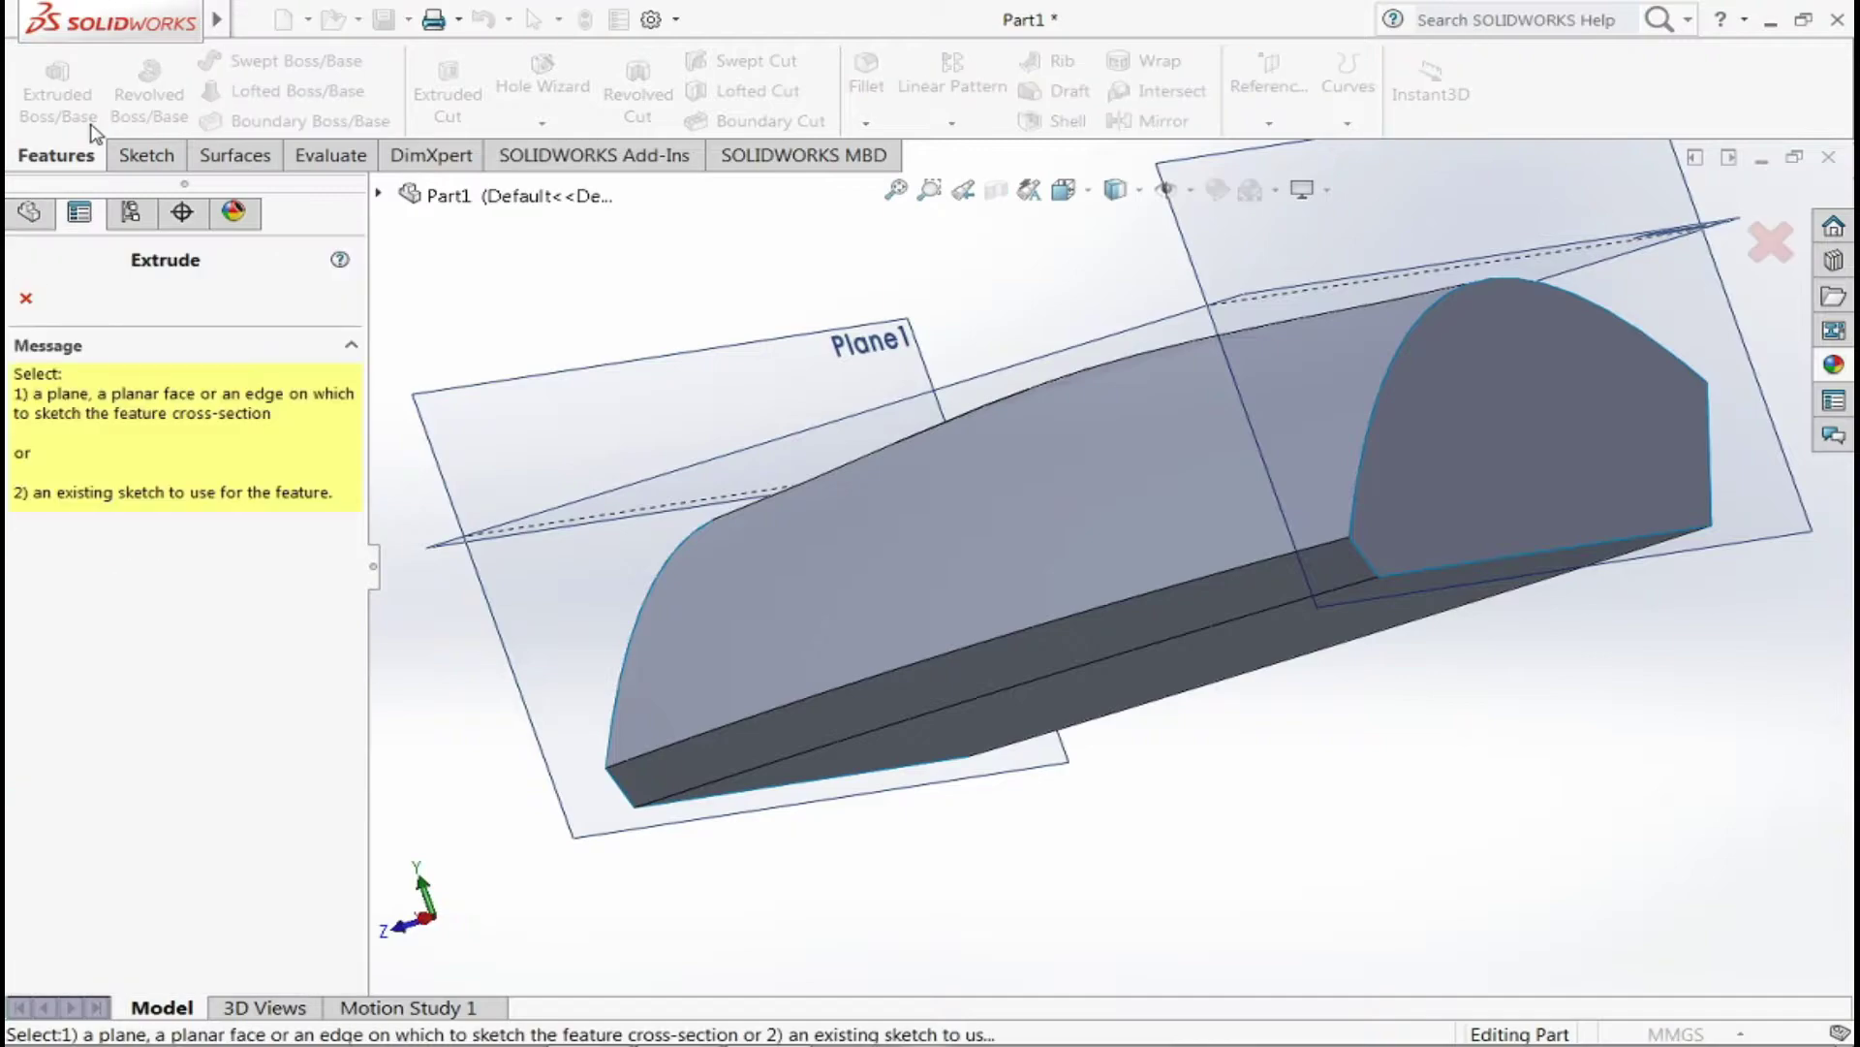
click(26, 301)
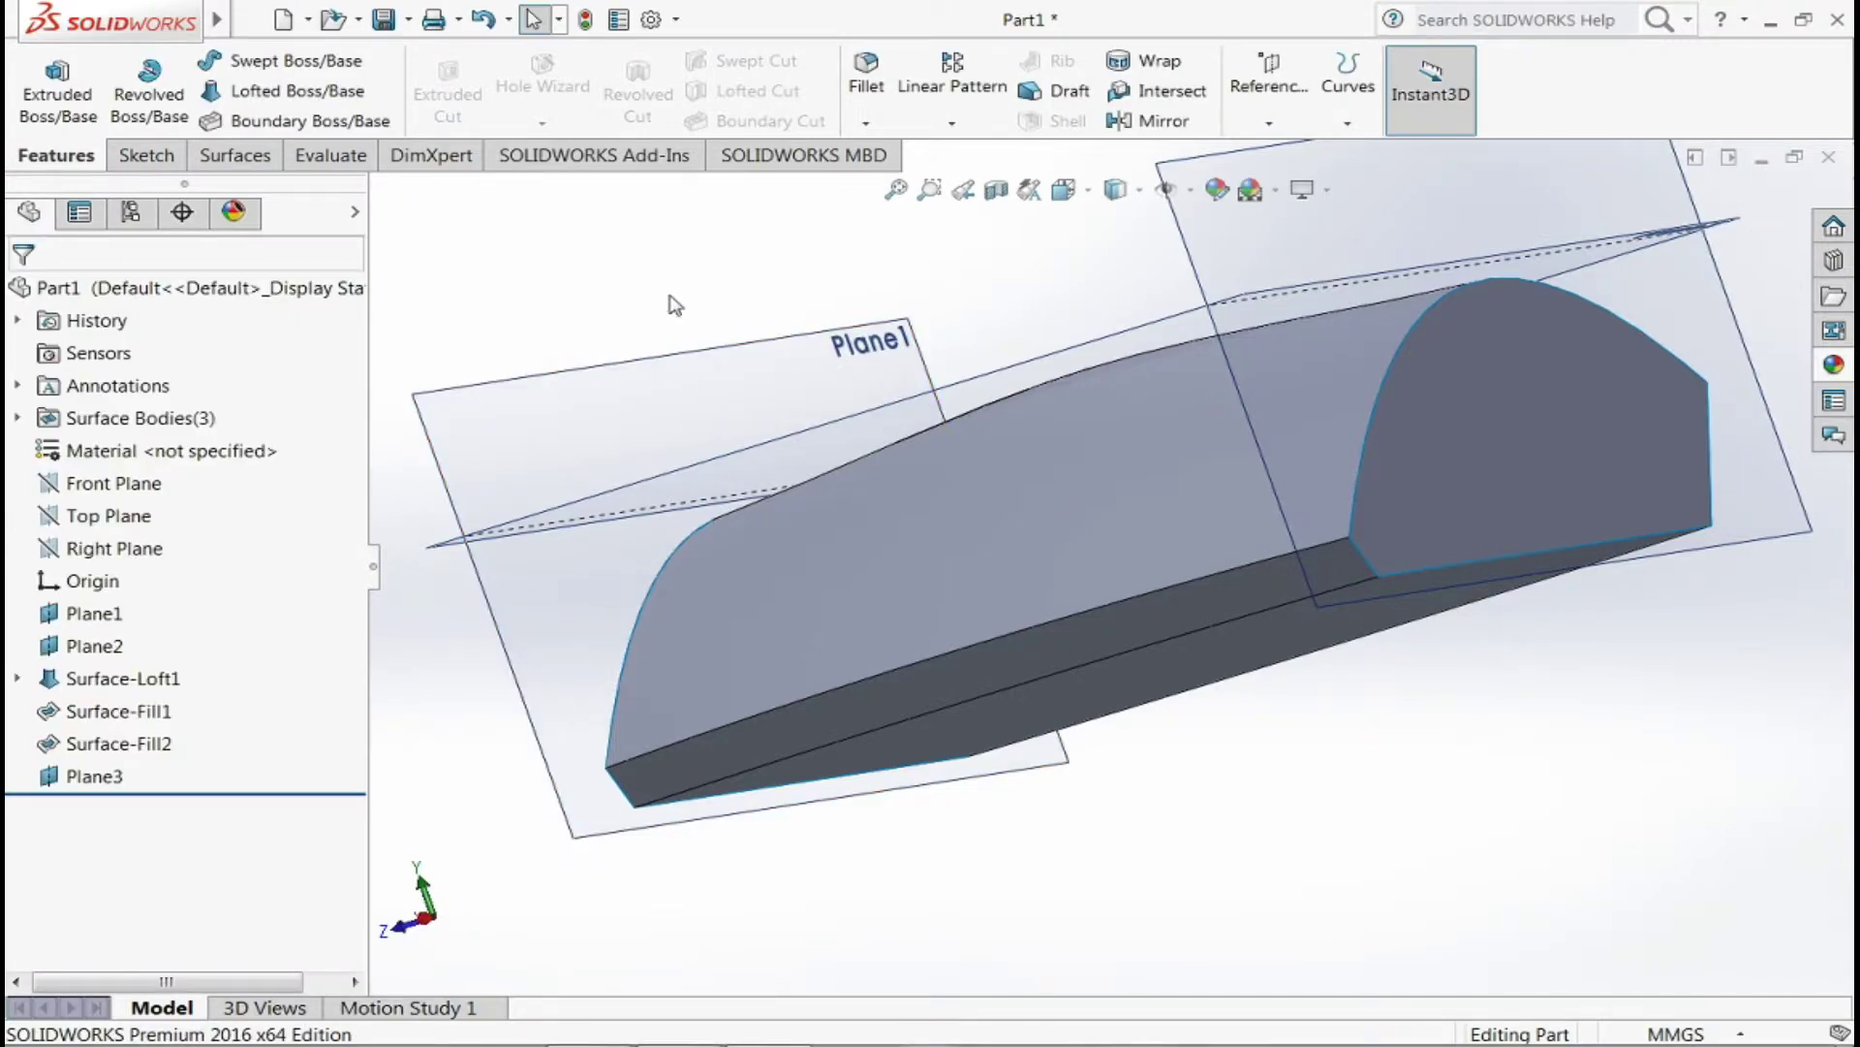
- Create Plane4 tangent to the loft's bottom face and through Point4 of Sketch1
click(961, 676)
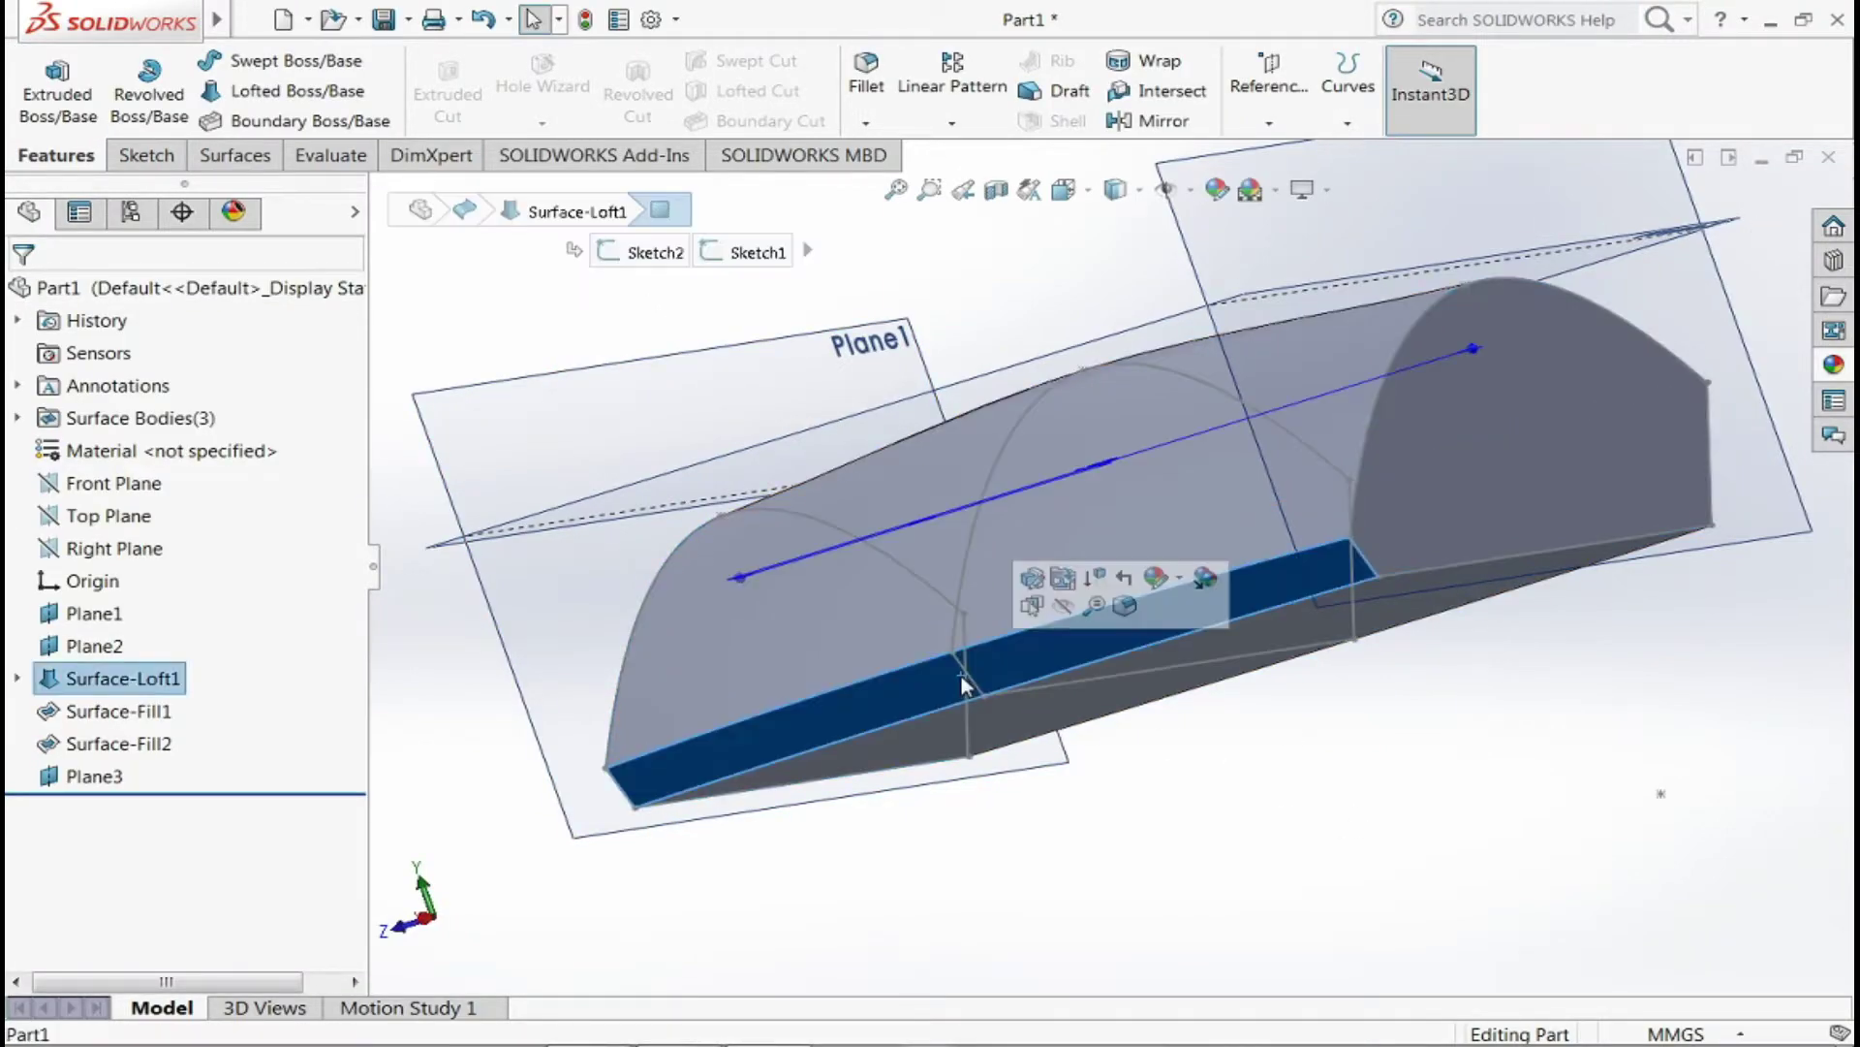
click(1259, 118)
click(1262, 152)
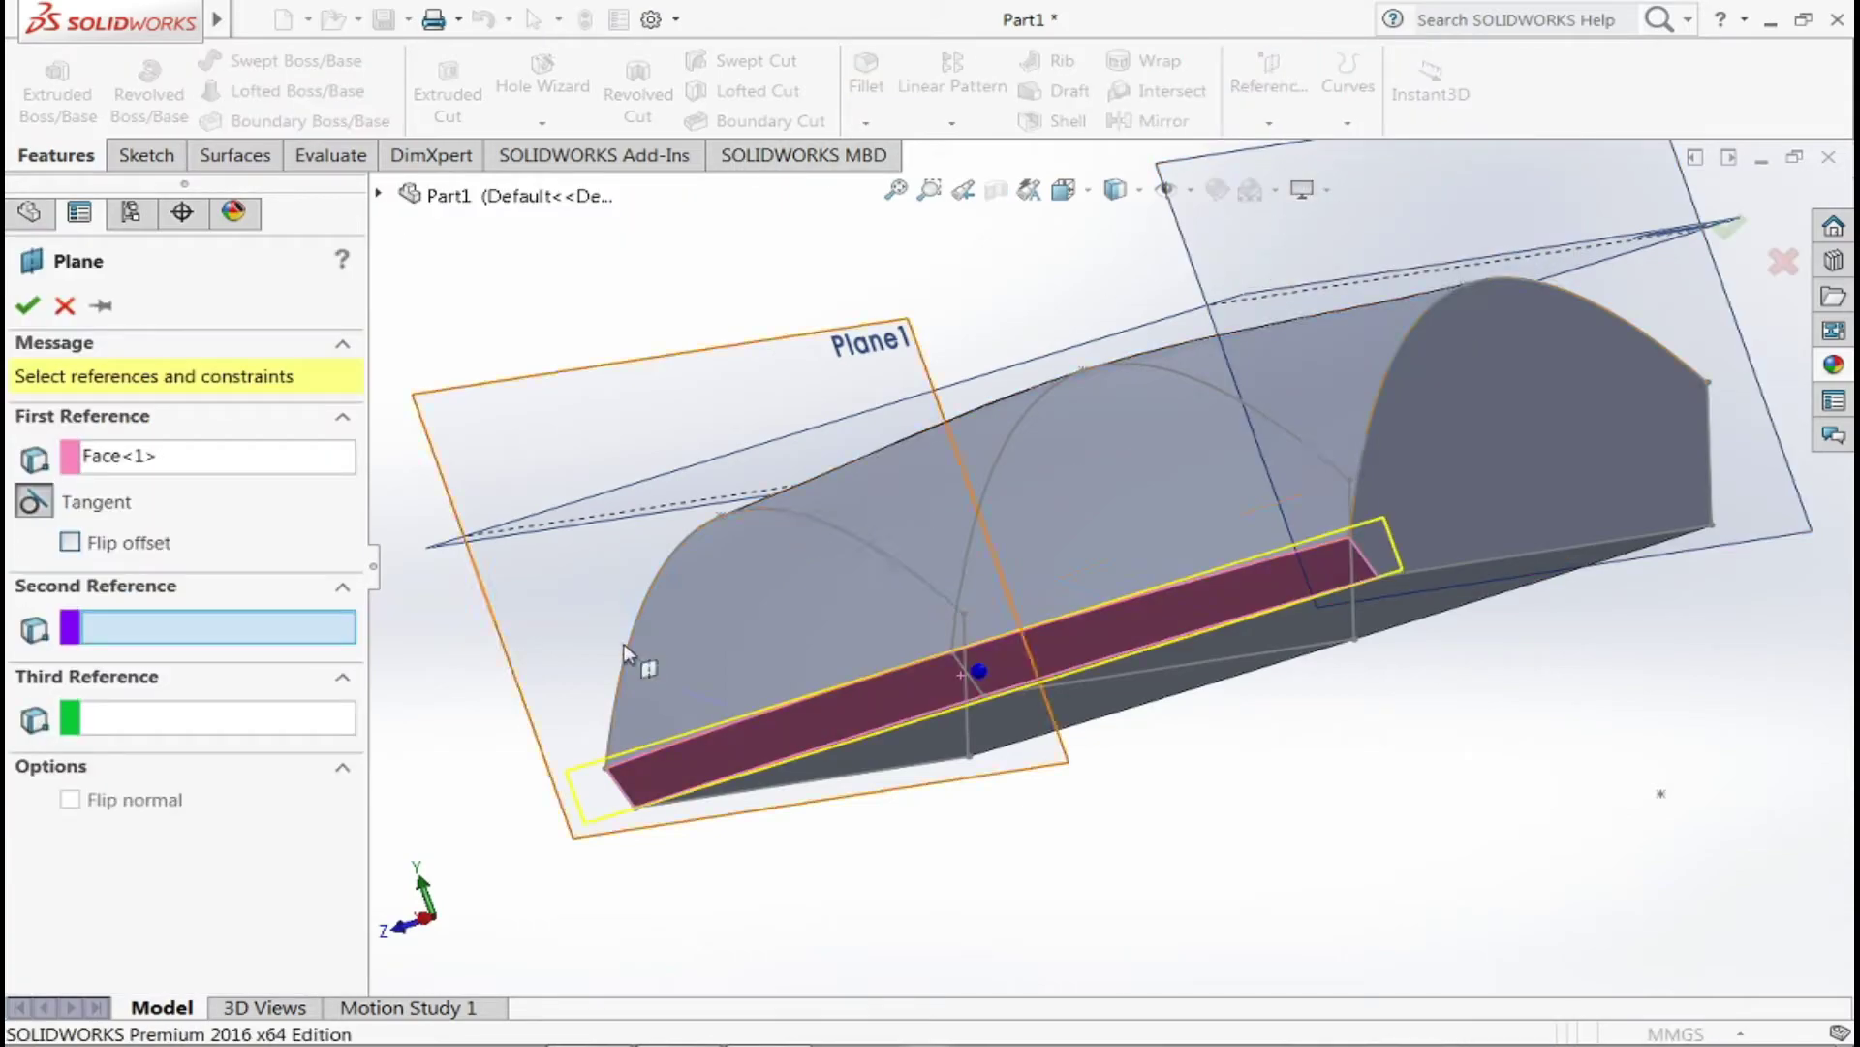
click(953, 655)
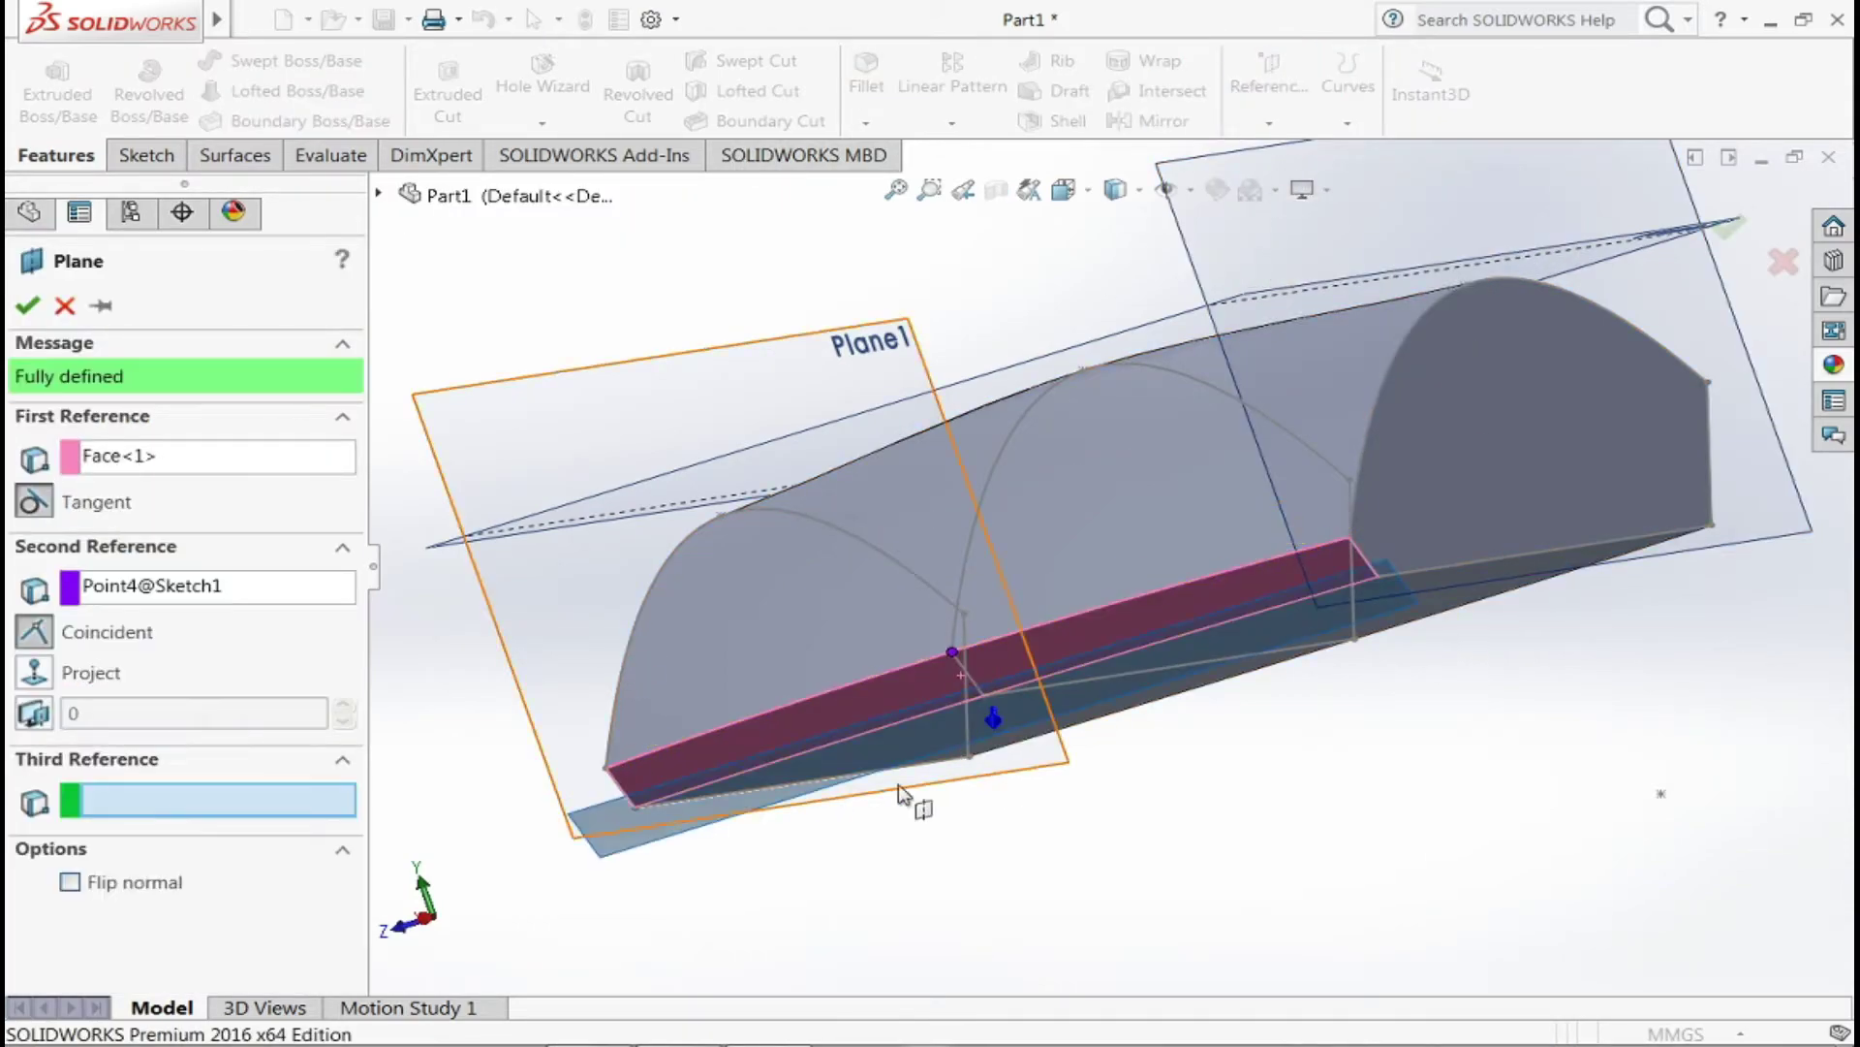
middle_drag(1220, 890, 109, 414)
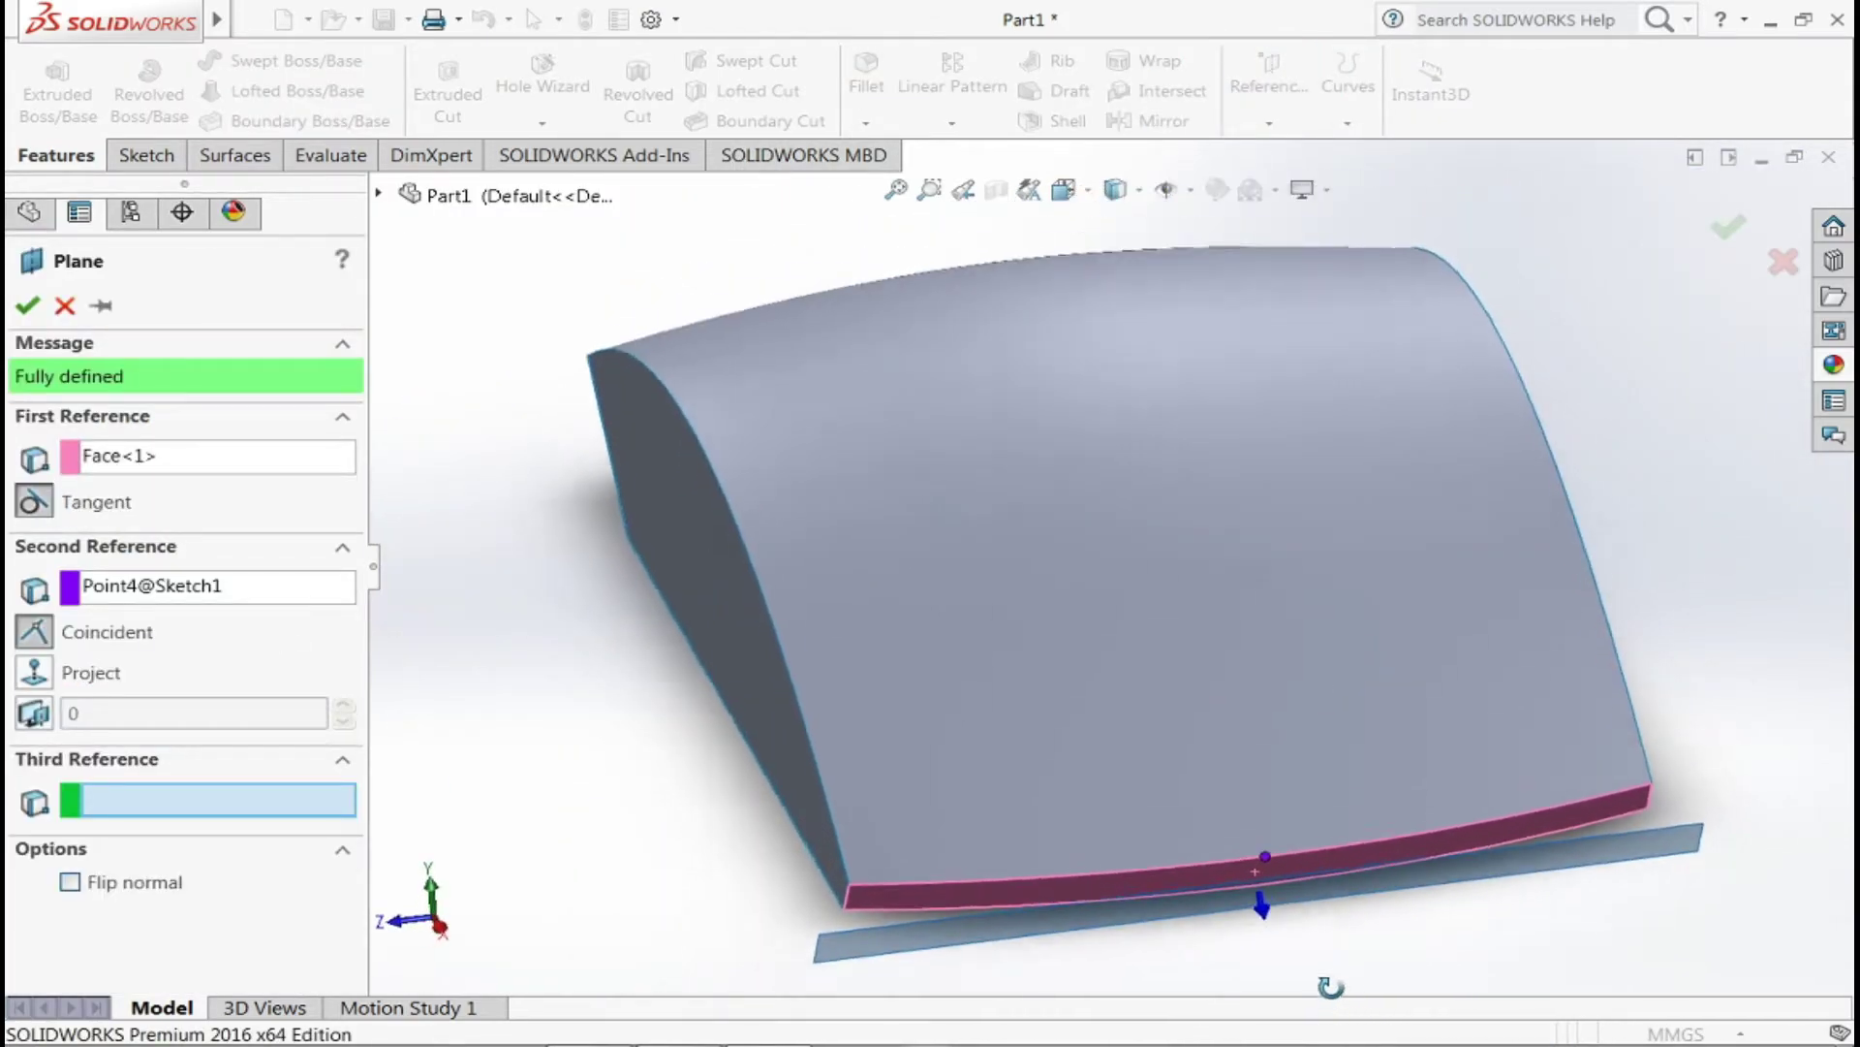
click(27, 306)
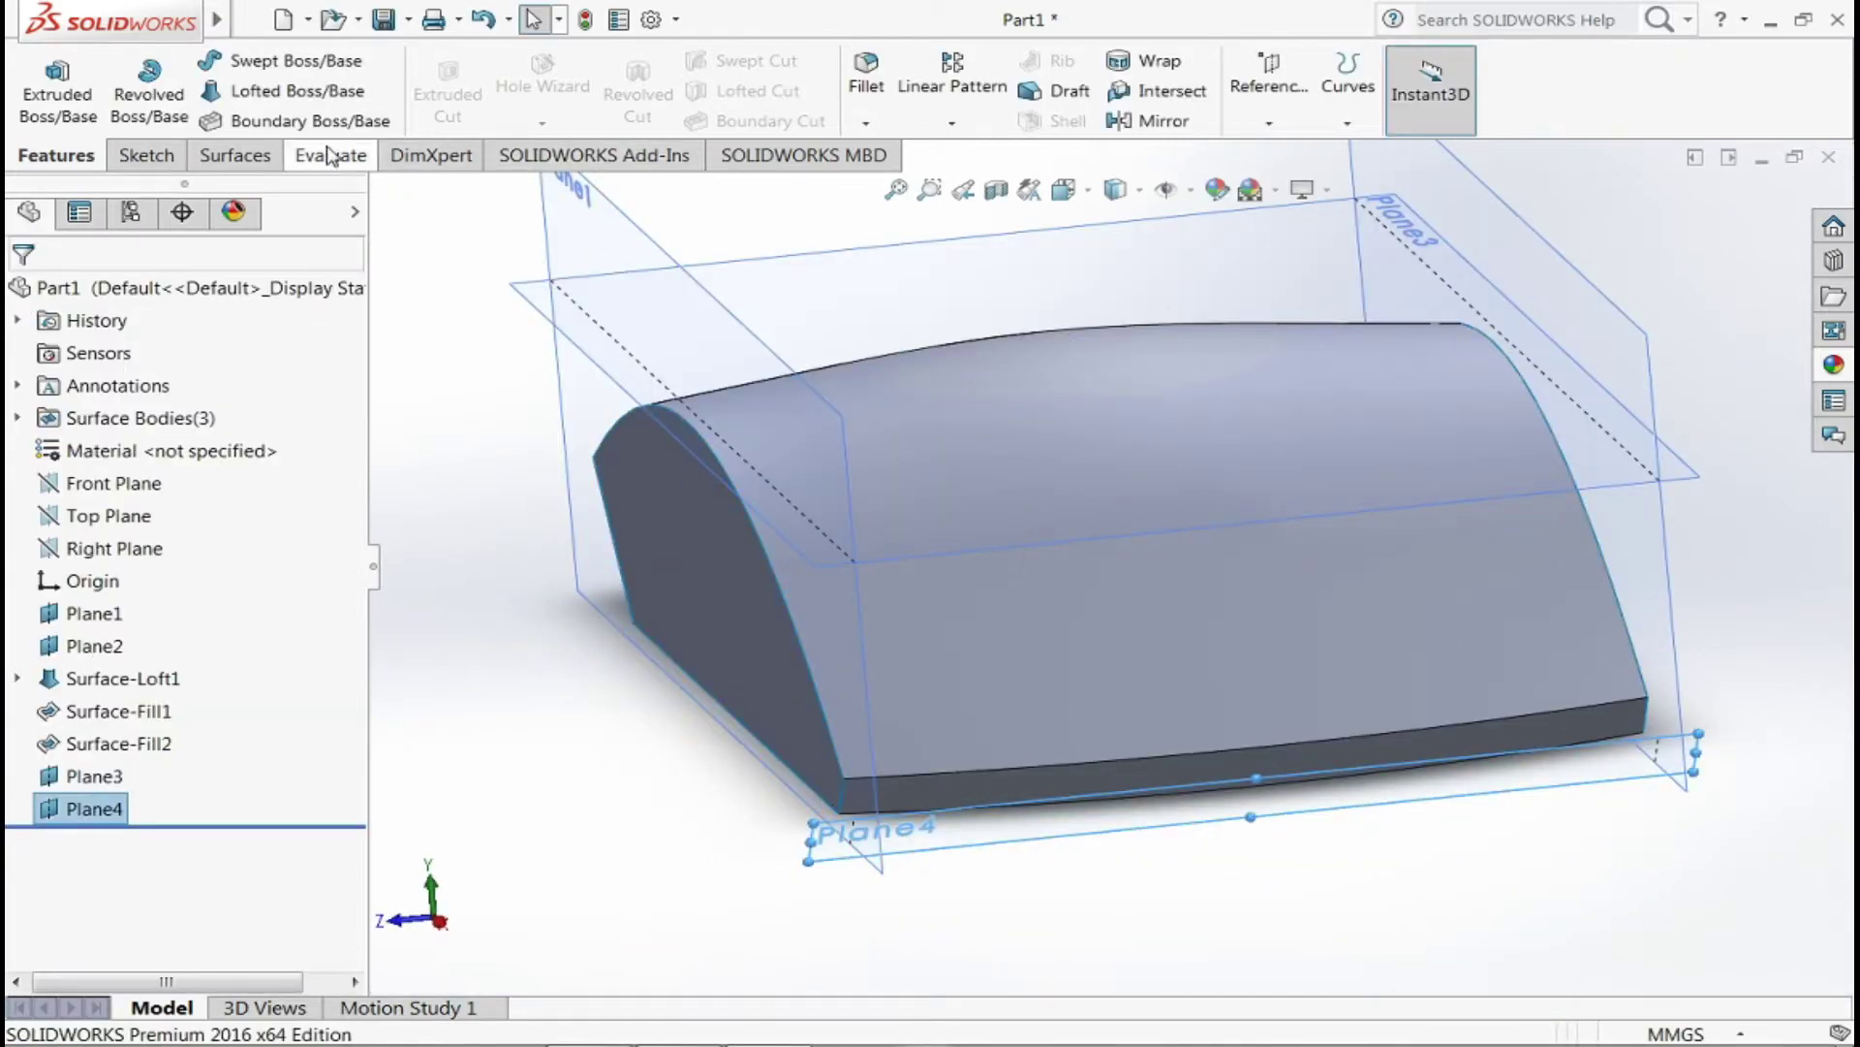
click(146, 155)
- Open a new sketch on Plane4 and view it Normal To
click(59, 97)
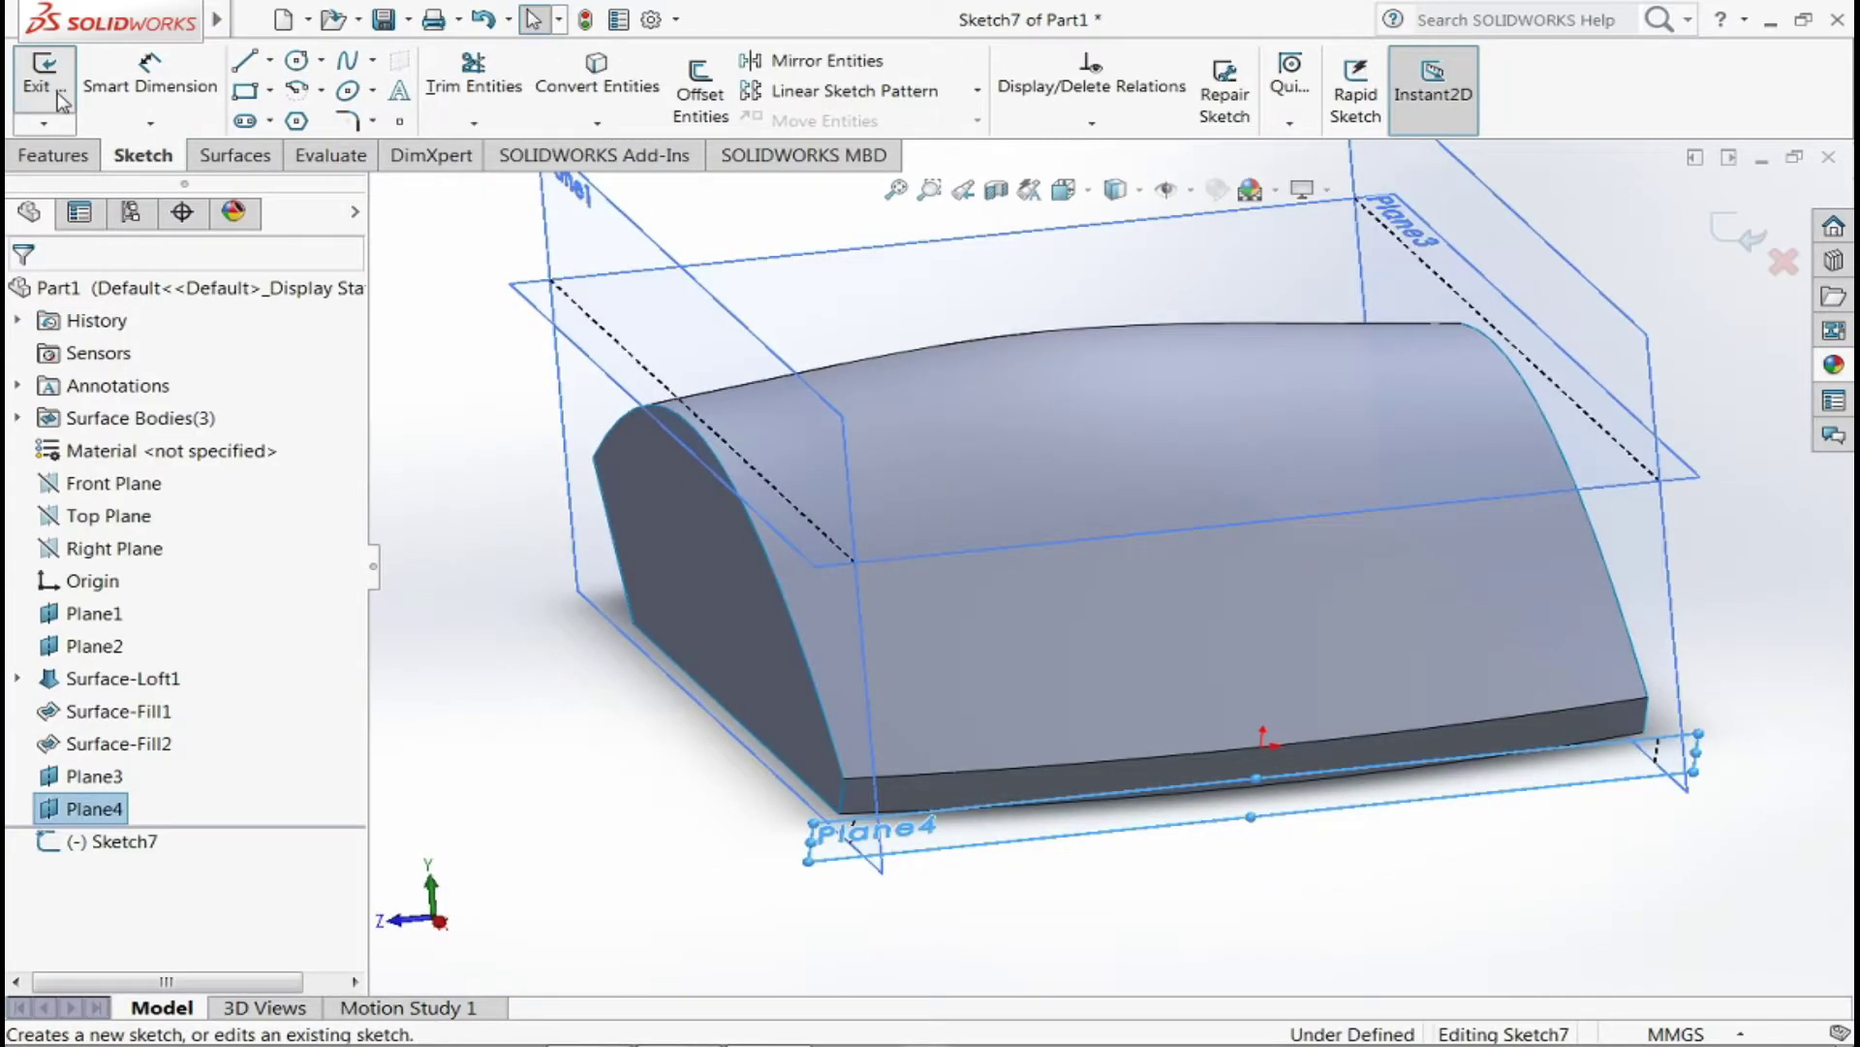
click(1116, 189)
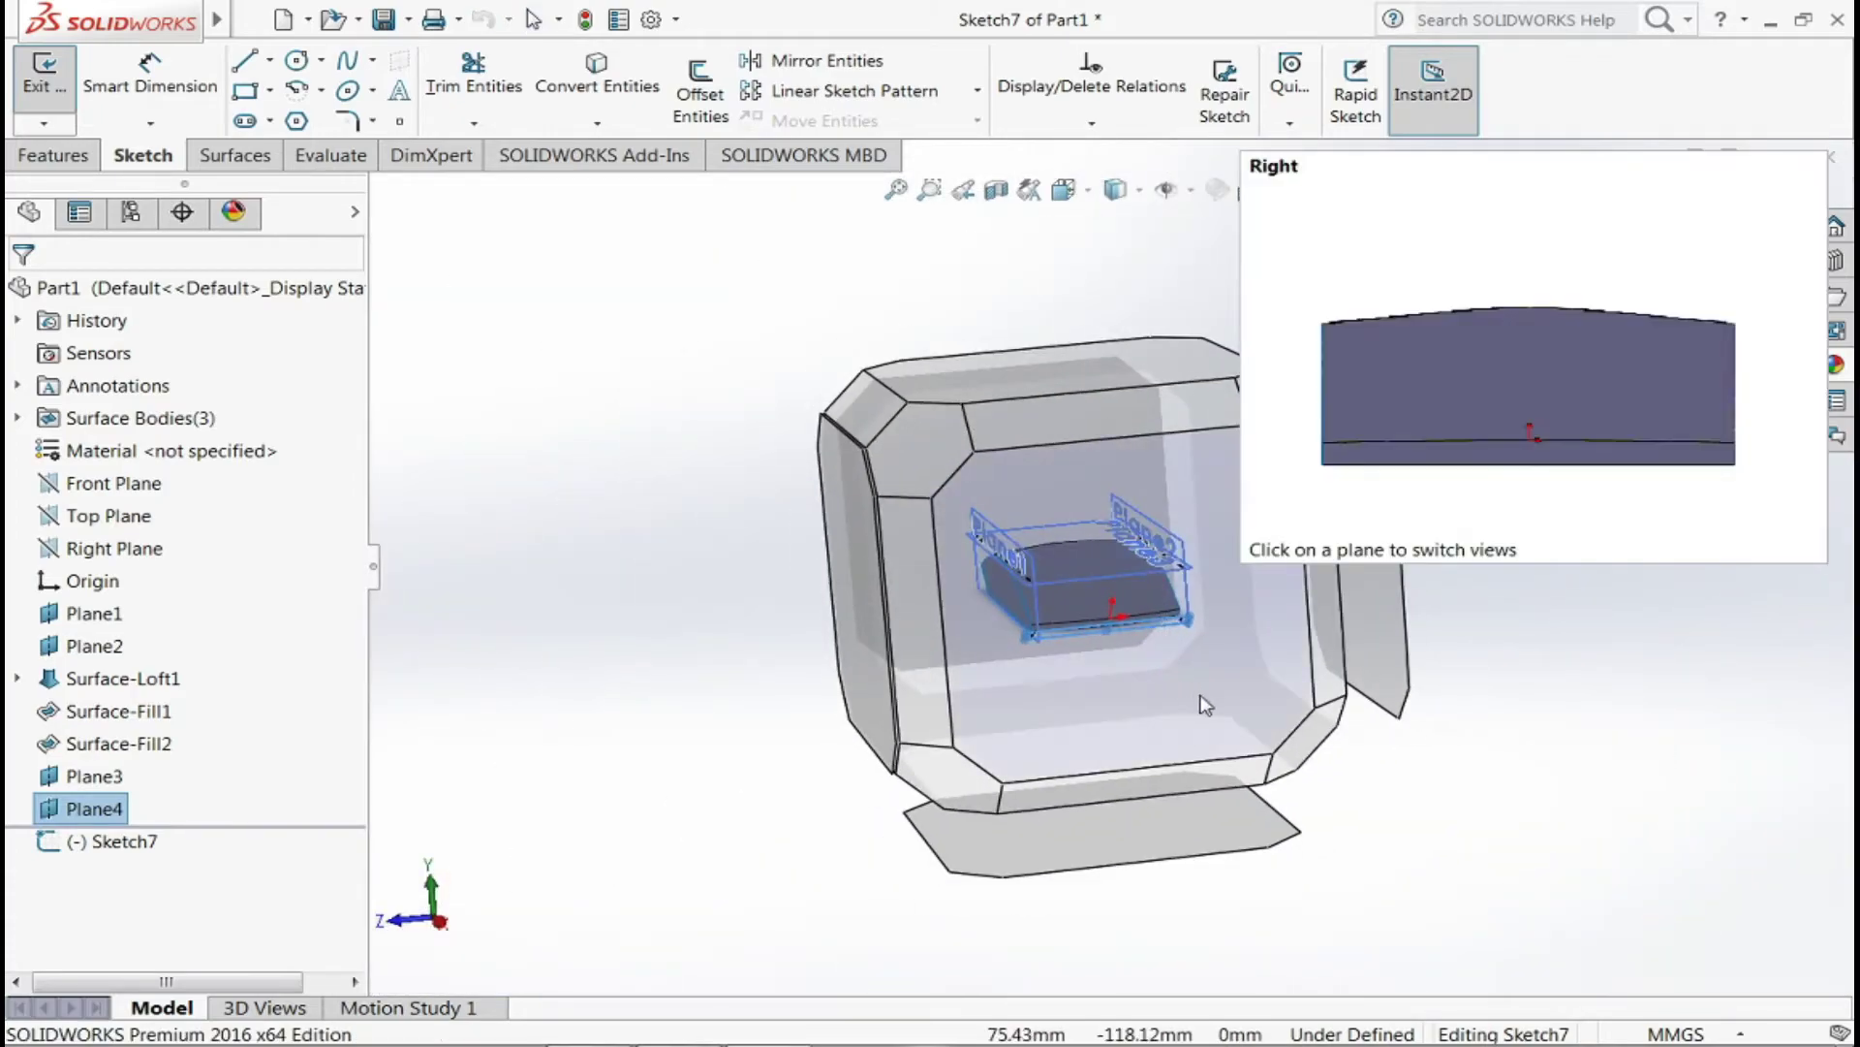
middle_drag(1204, 704, 1056, 560)
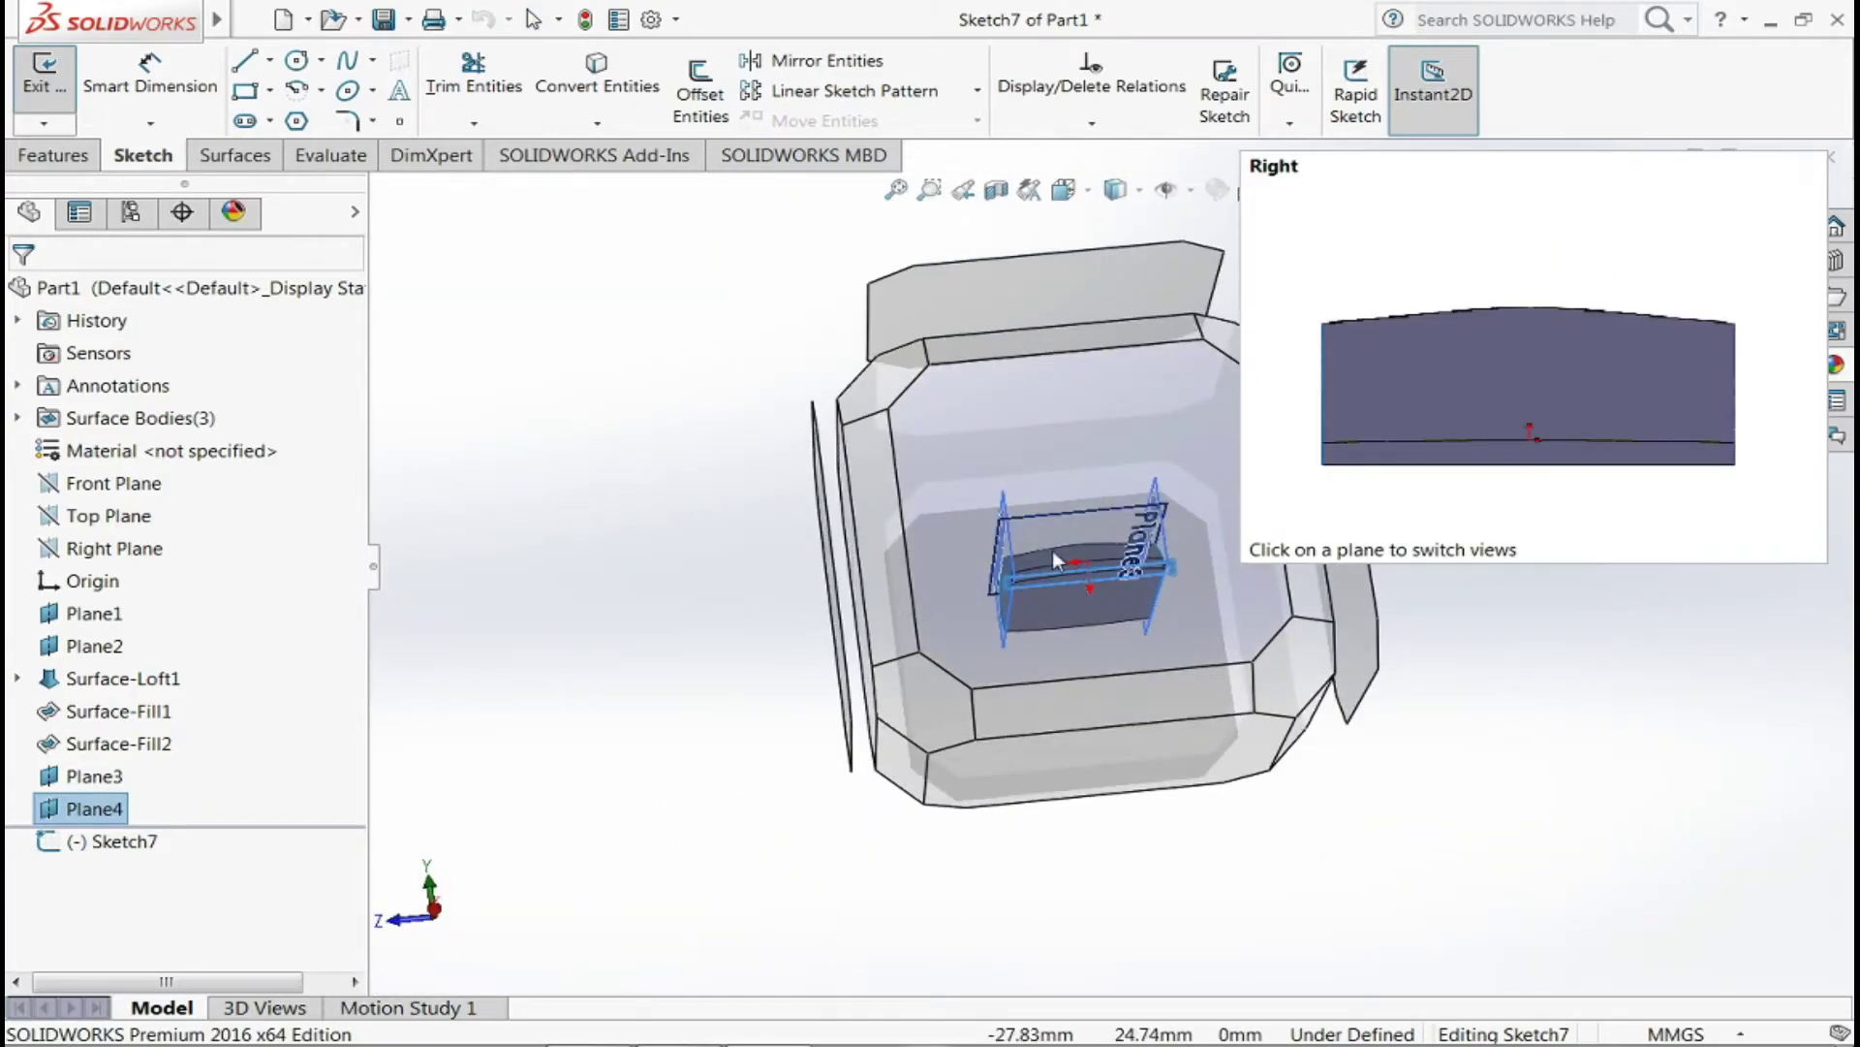
click(1116, 189)
click(1208, 296)
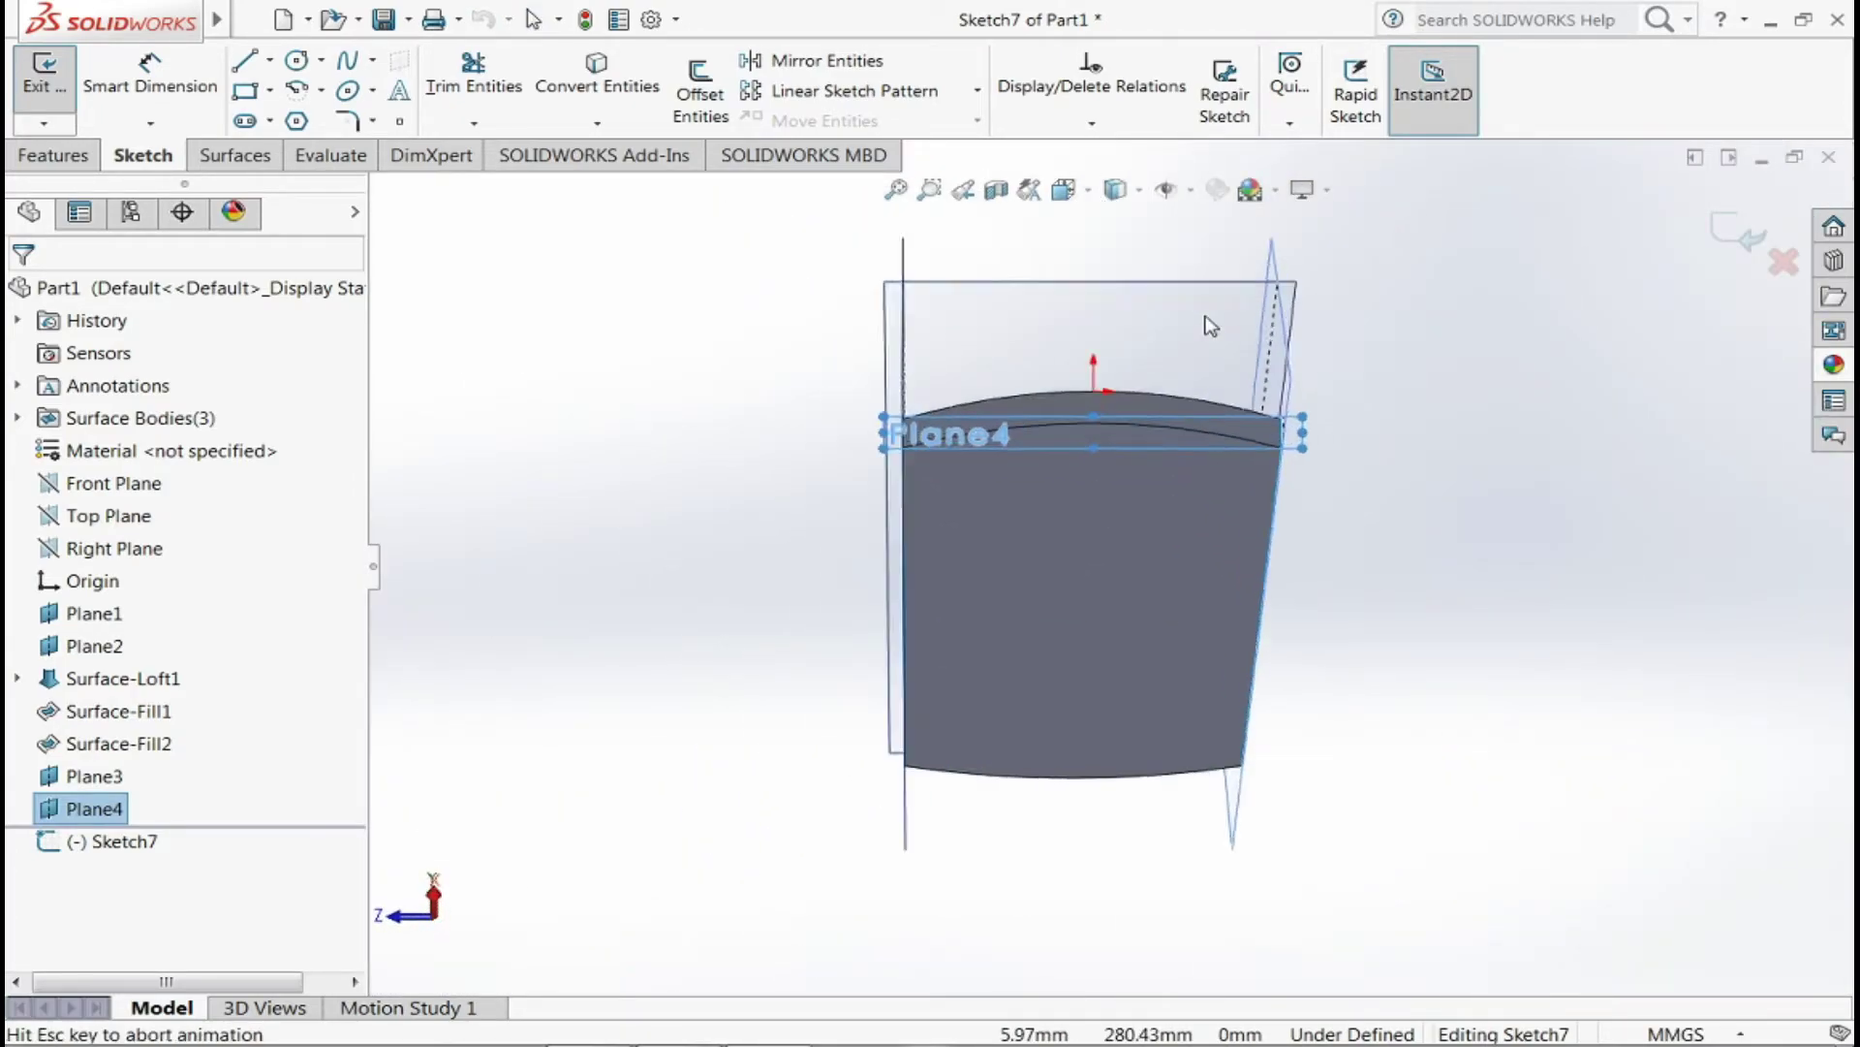
scroll(1159, 384, down, 2)
scroll(1159, 384, down, 3)
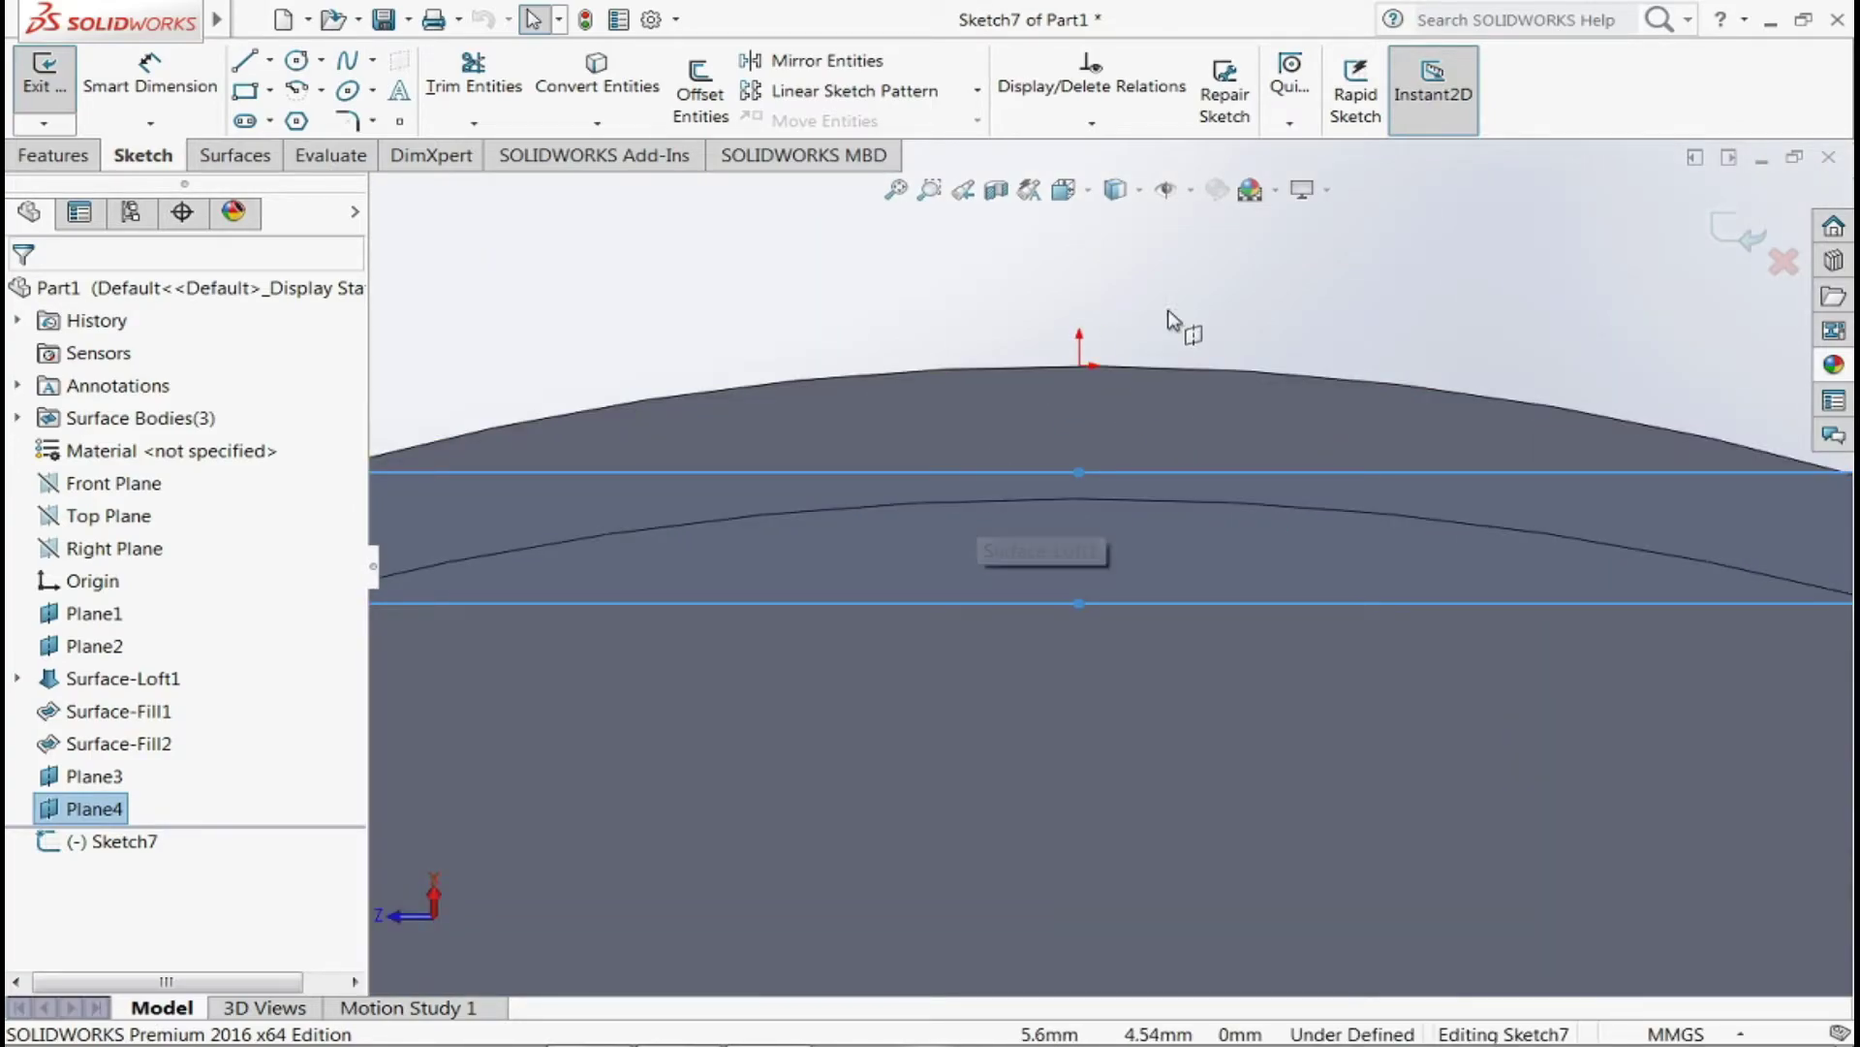
mouse_move(1169, 320)
middle_down()
mouse_move(1142, 527)
mouse_move(1017, 548)
mouse_move(1100, 444)
mouse_move(1093, 129)
middle_up()
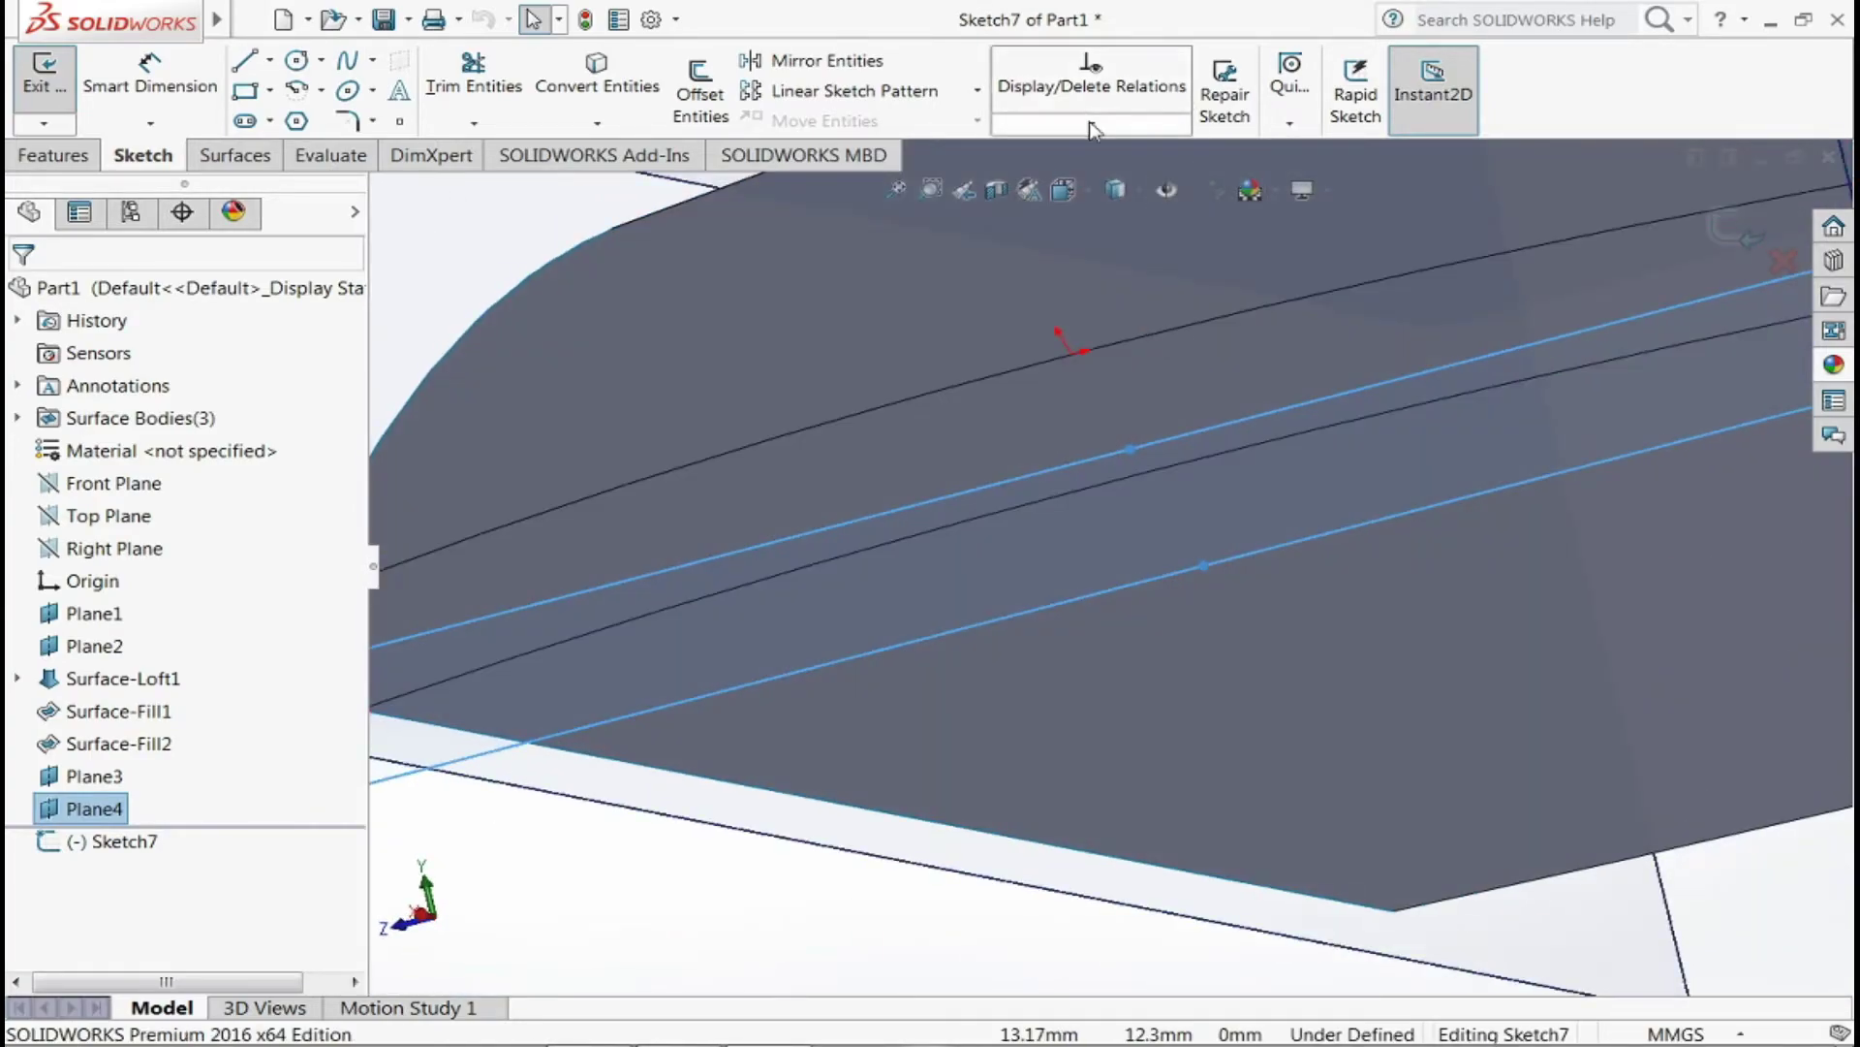
click(1086, 190)
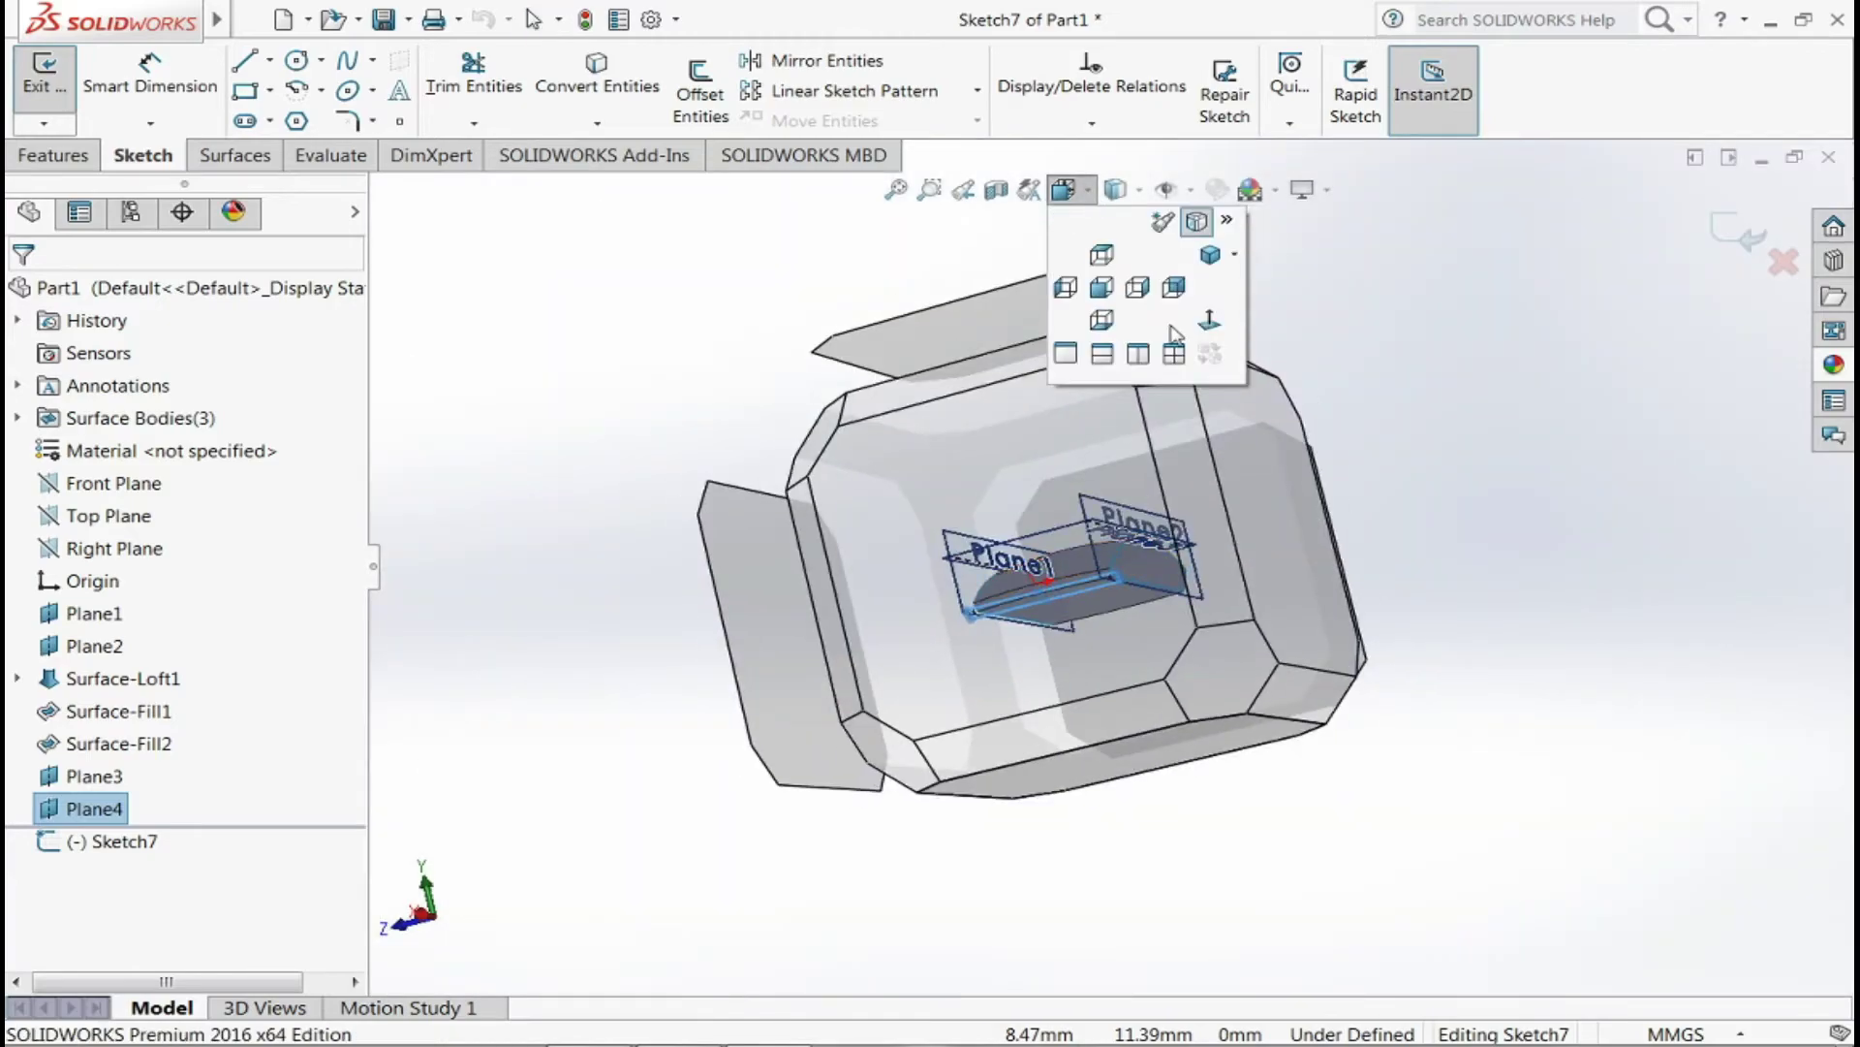
click(1211, 320)
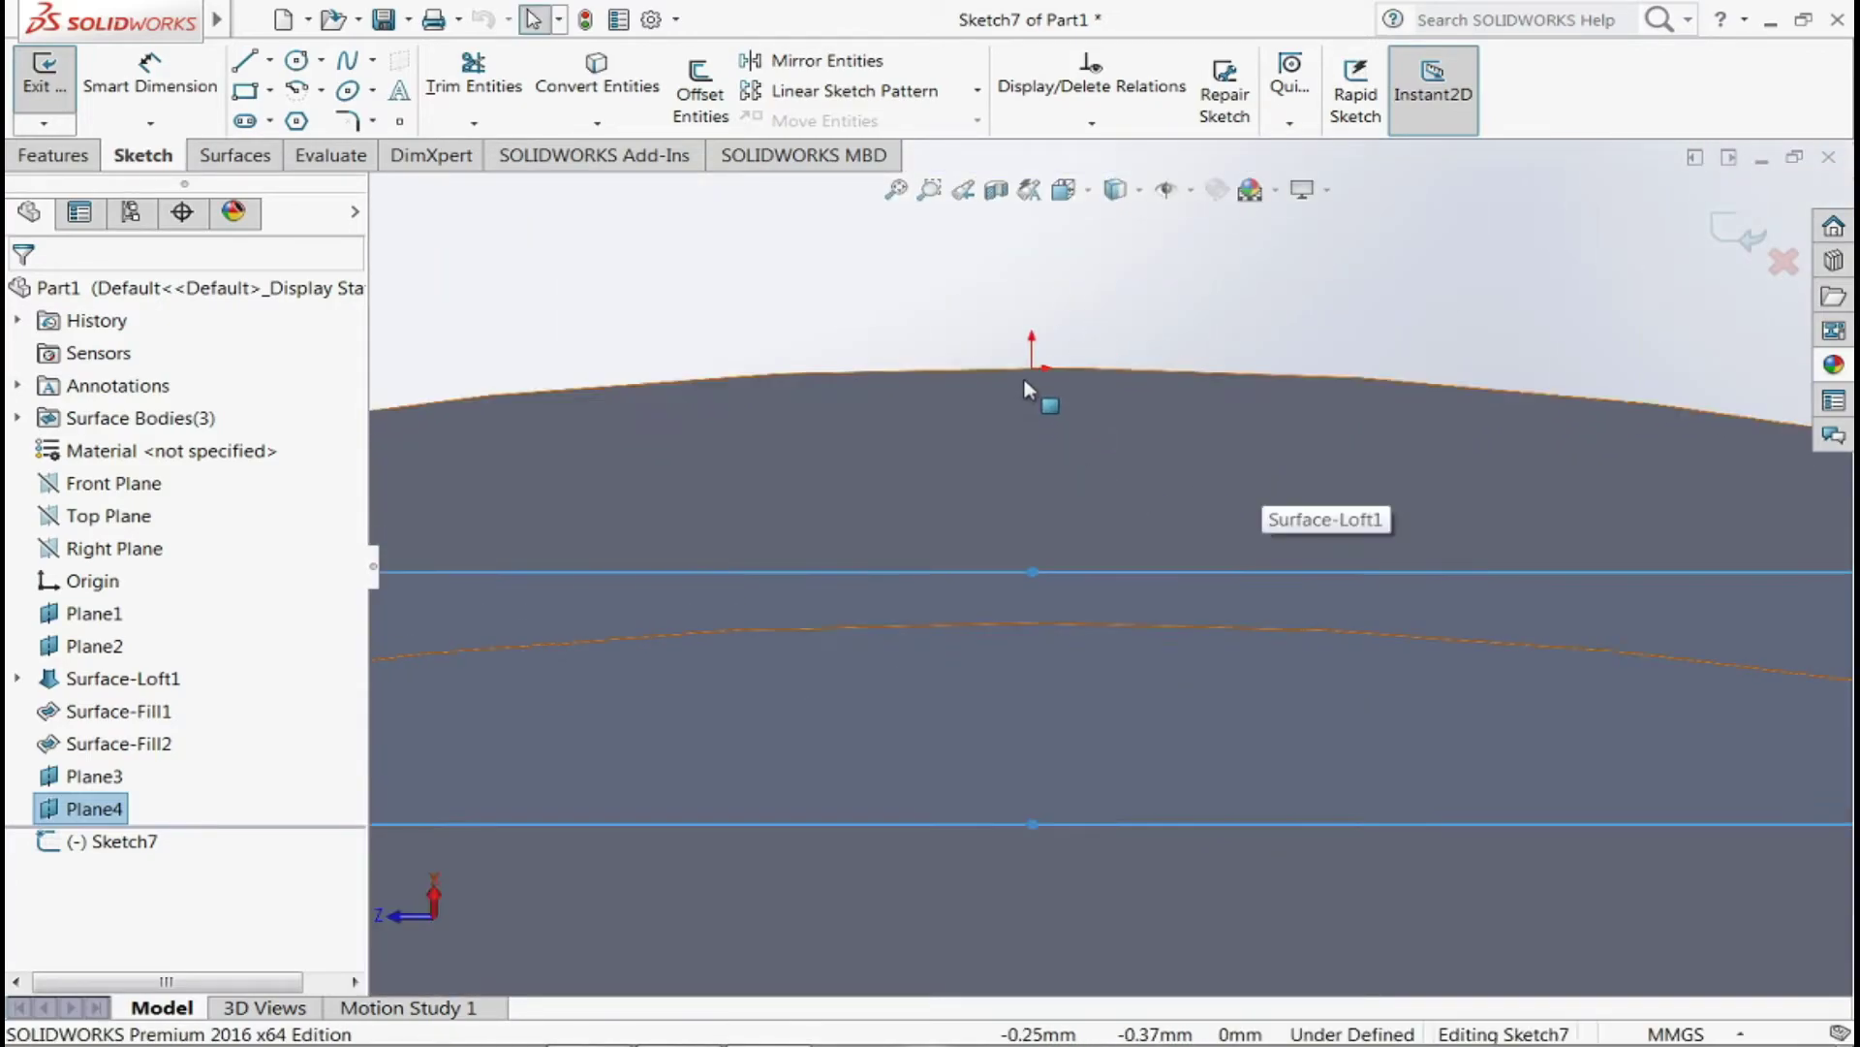
- Draw a circle of about 1.27 mm radius below the top arc, then exit Sketch7
mouse_move(109, 21)
click(298, 60)
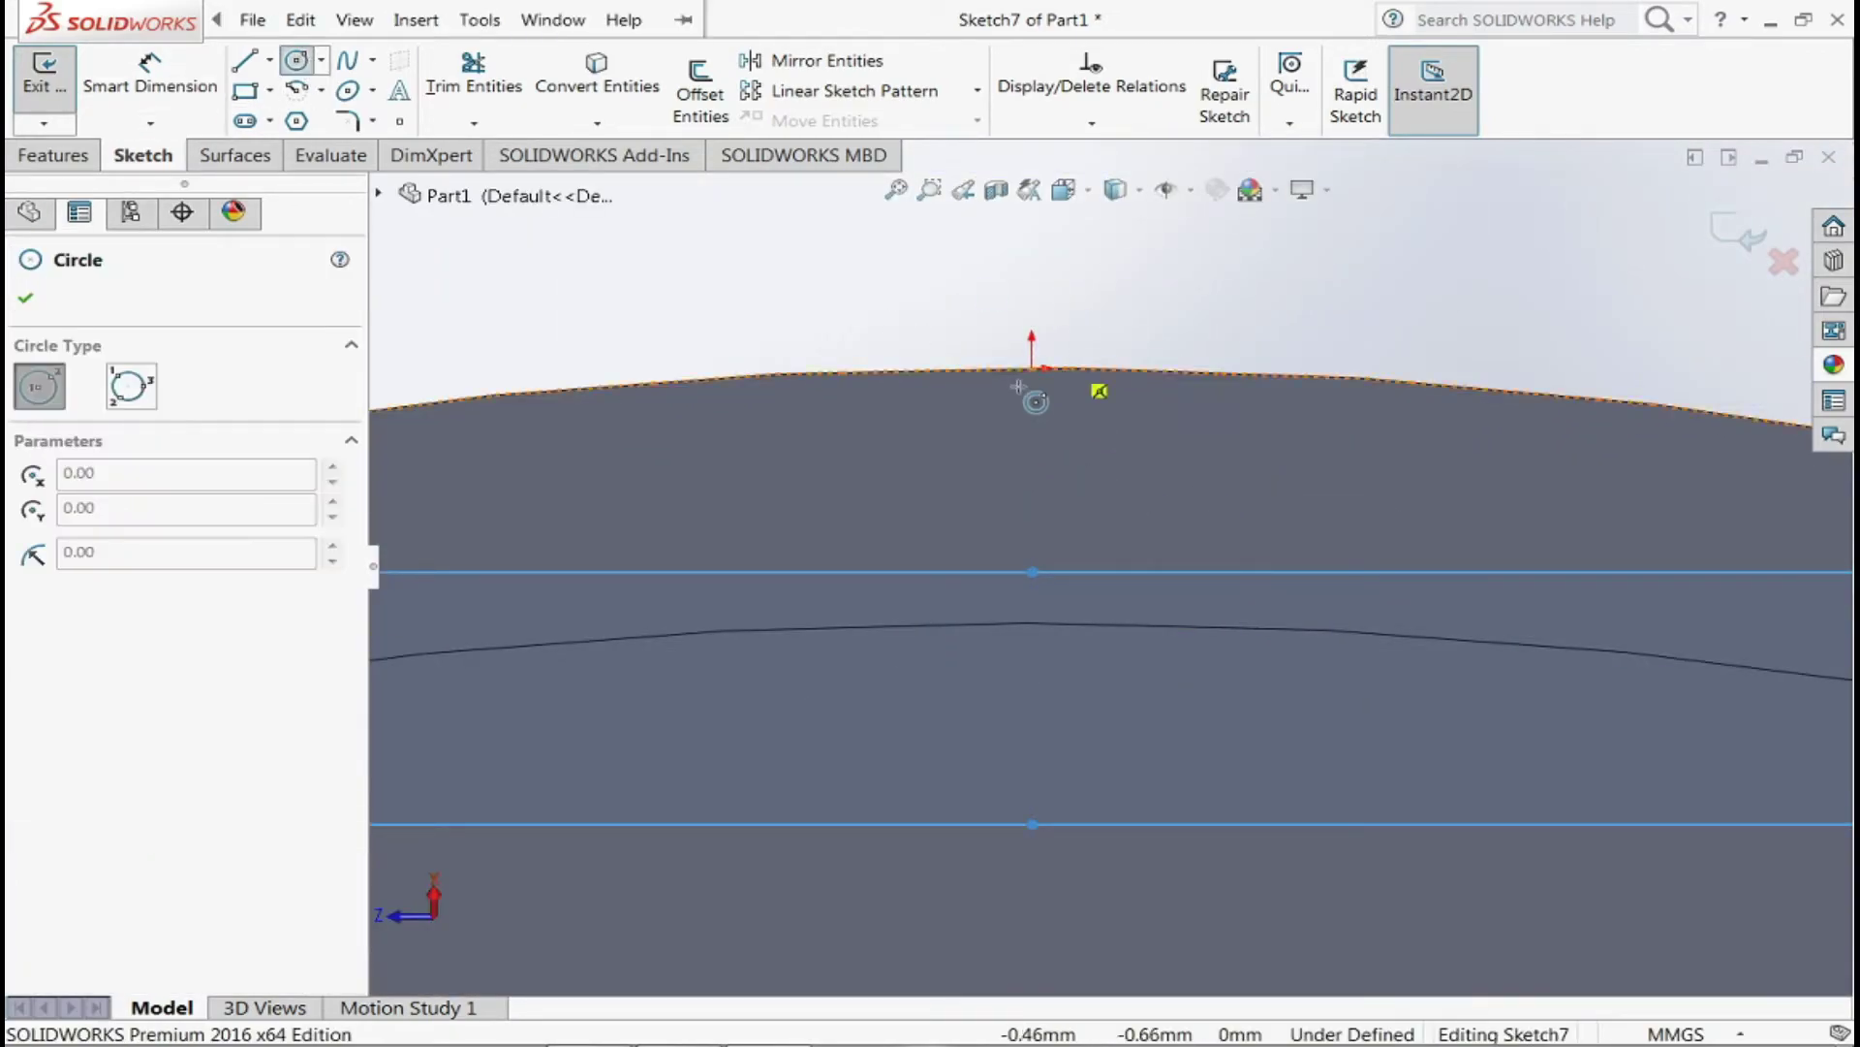
click(1029, 468)
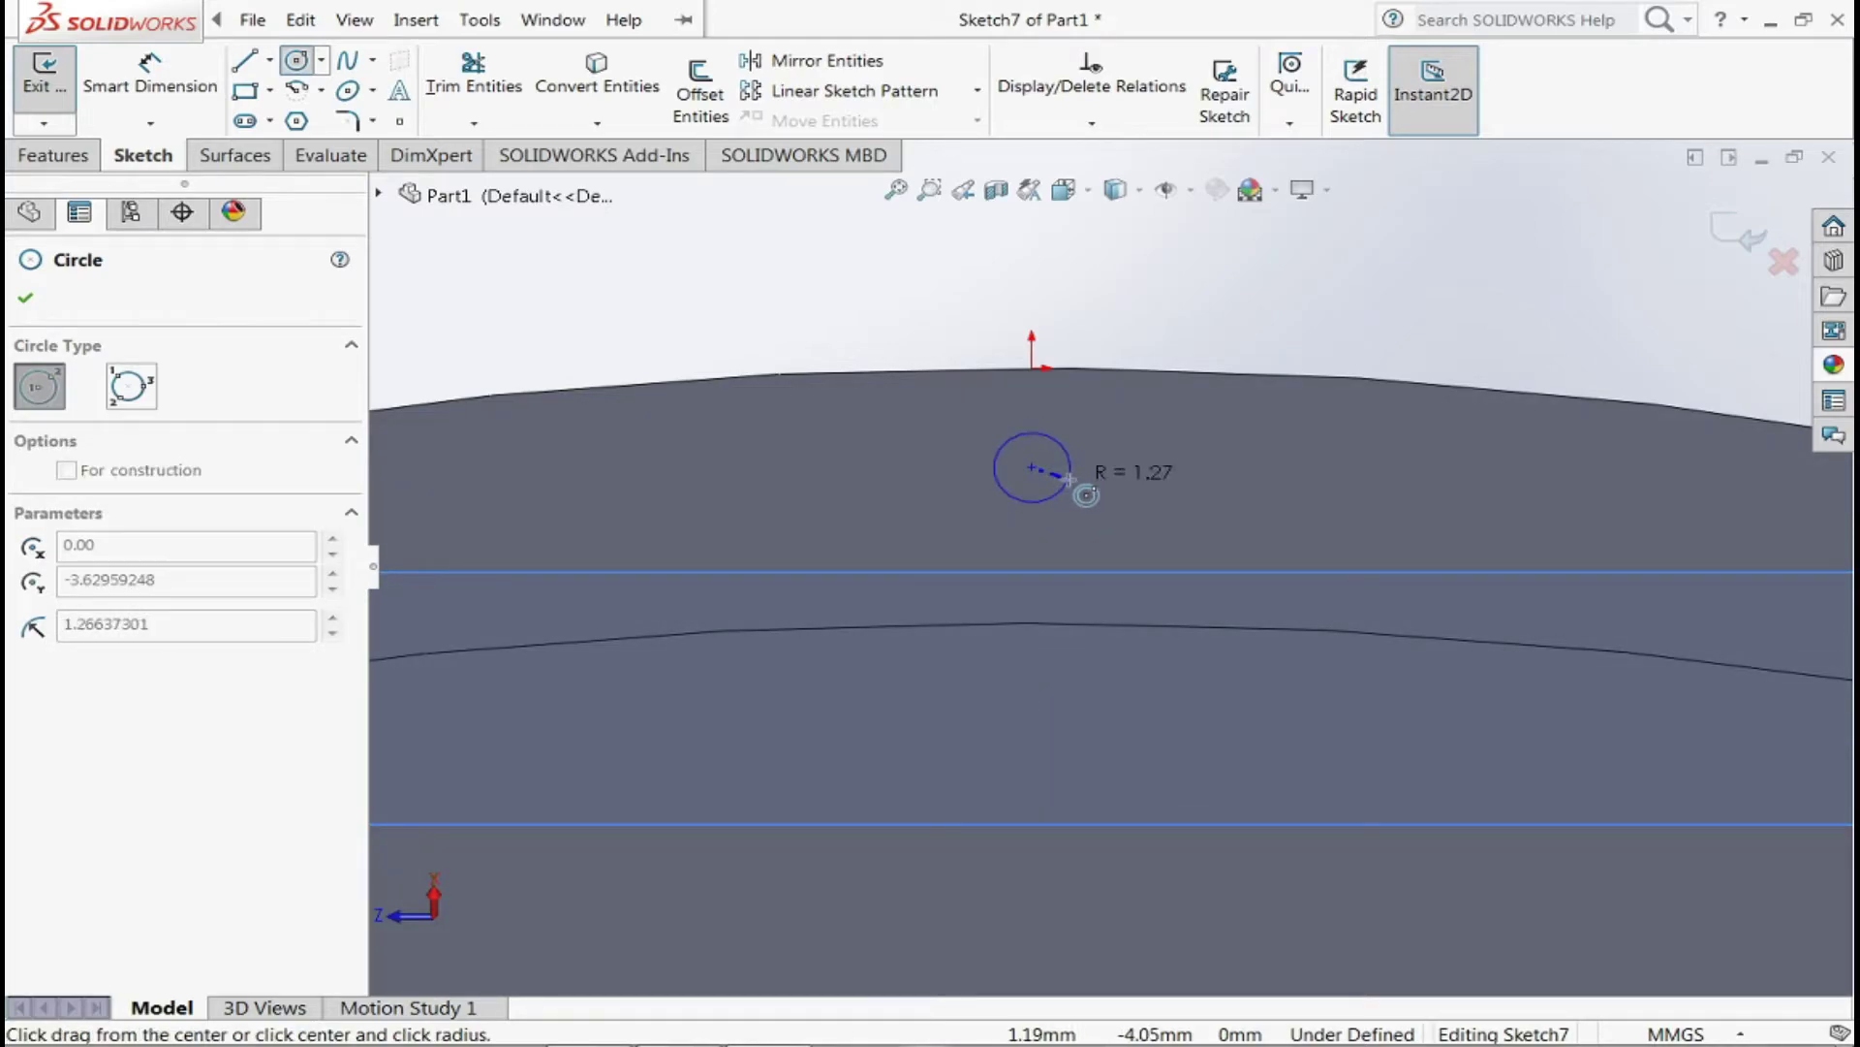
click(1069, 477)
key(Escape)
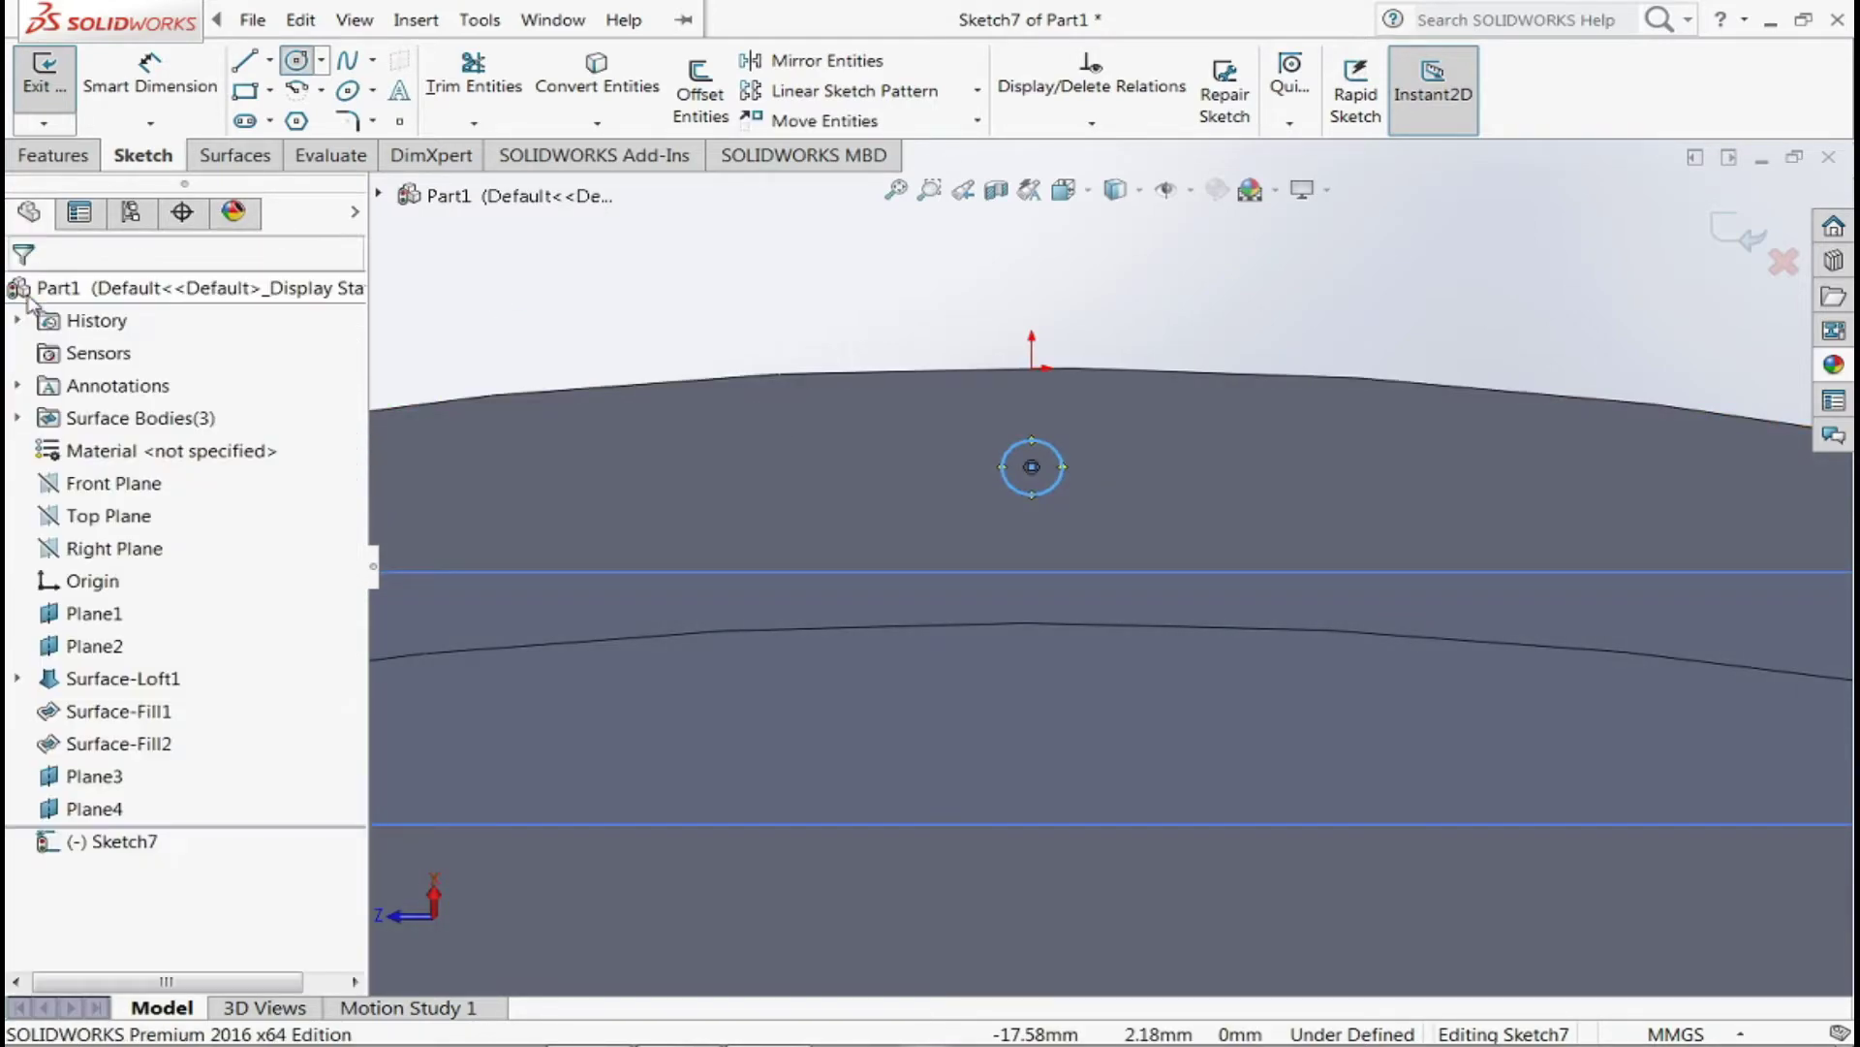
middle_drag(1386, 425, 1416, 566)
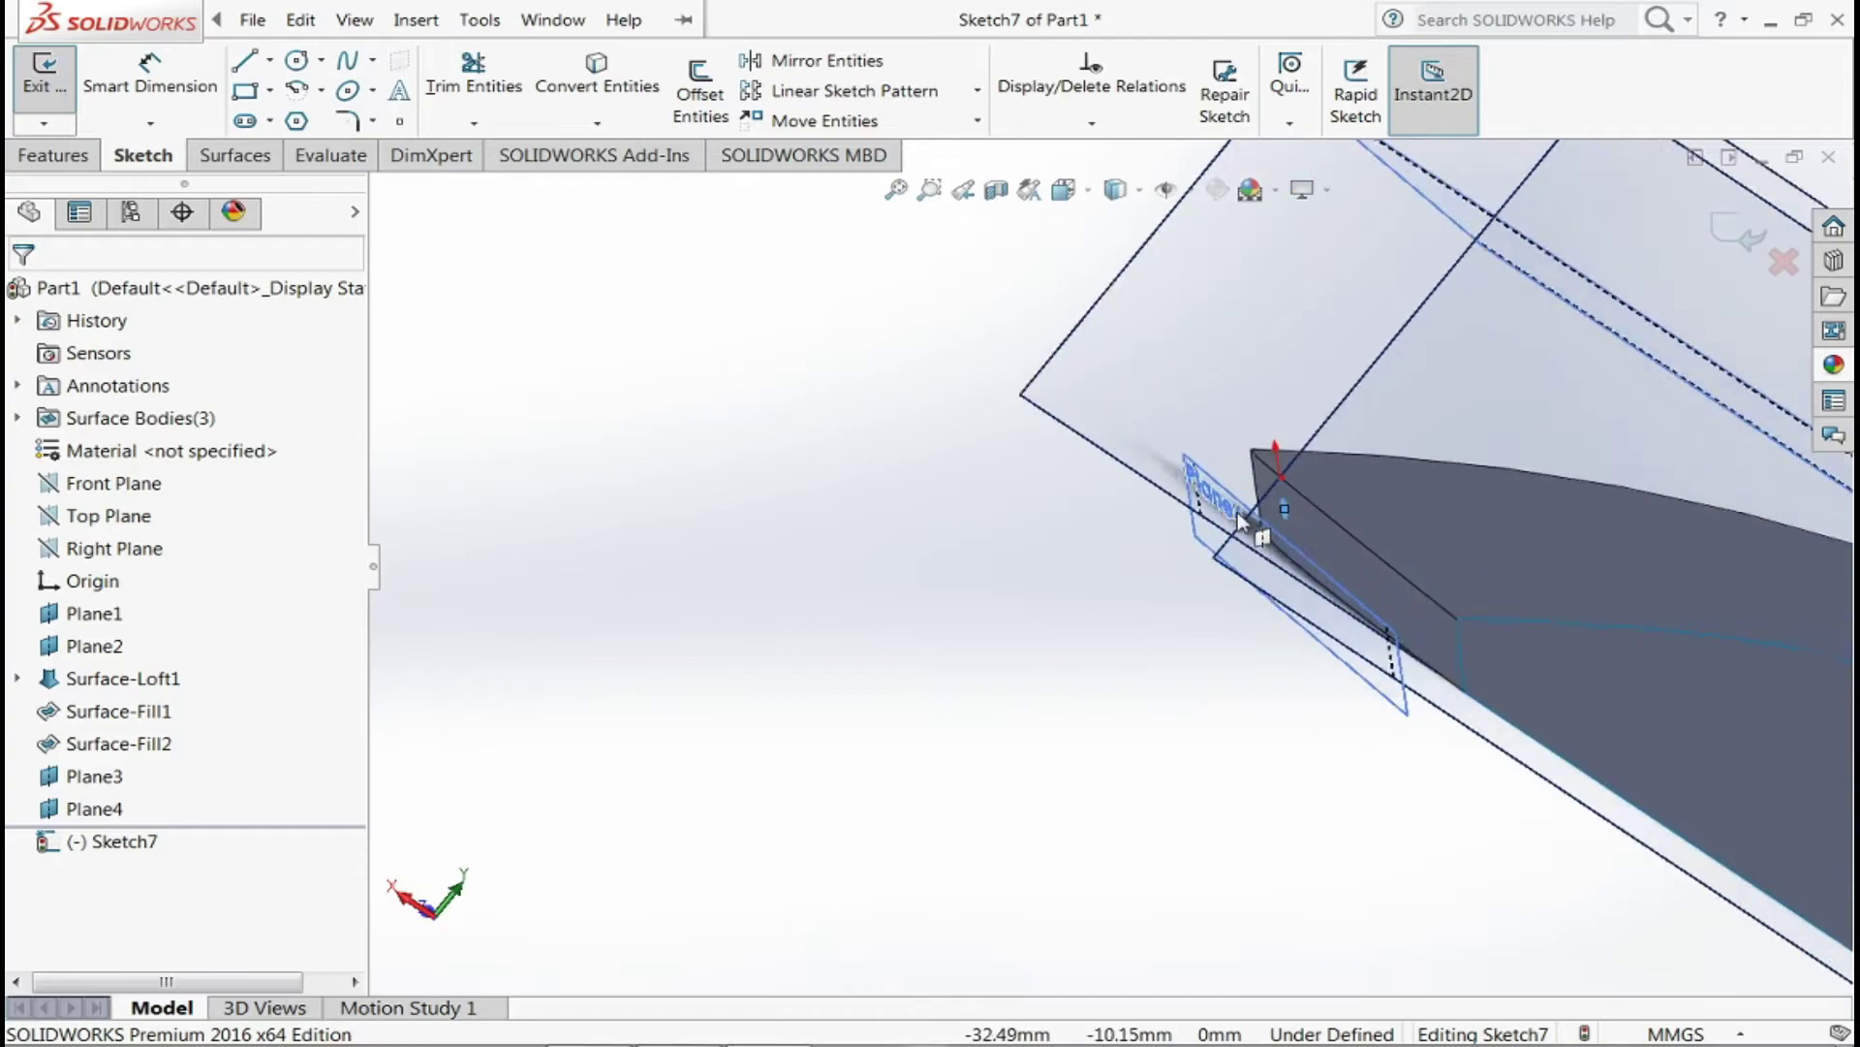
scroll(1236, 511, down, 5)
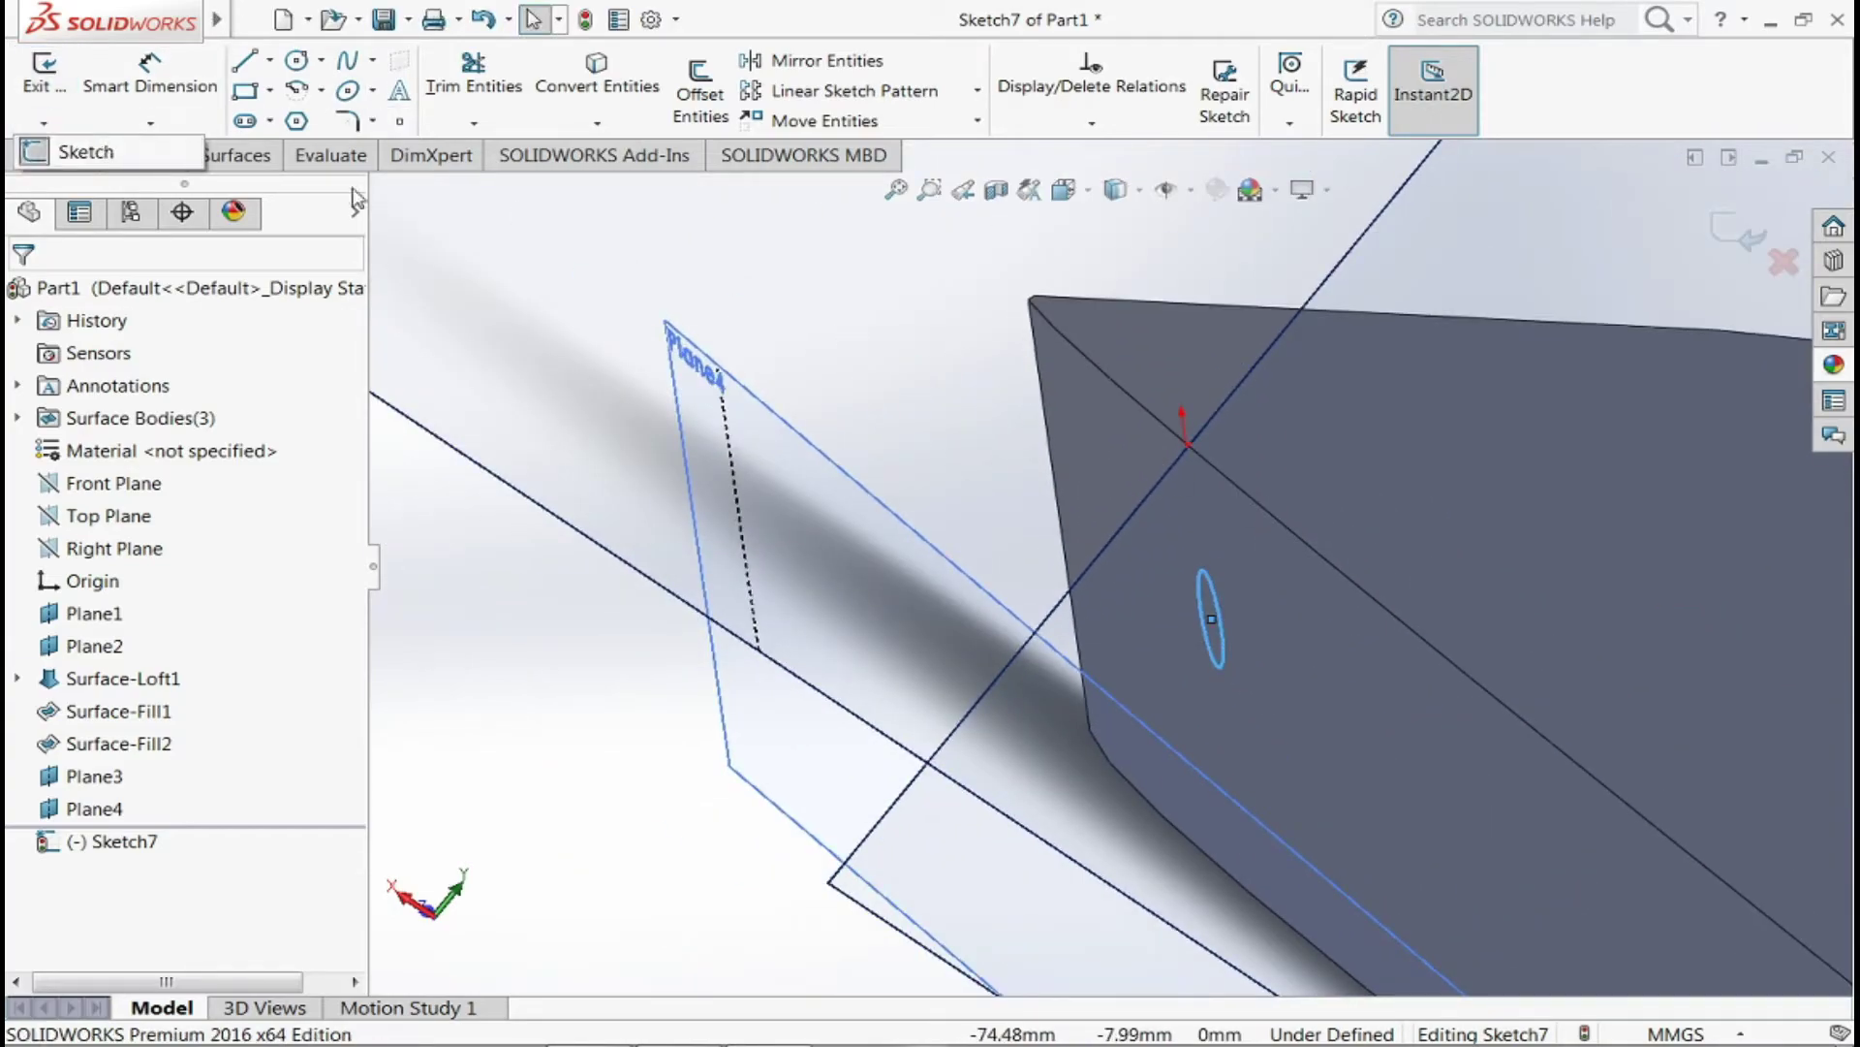
click(45, 77)
- Open a 3D sketch and draw a spline from the small circle through several outward points
click(44, 123)
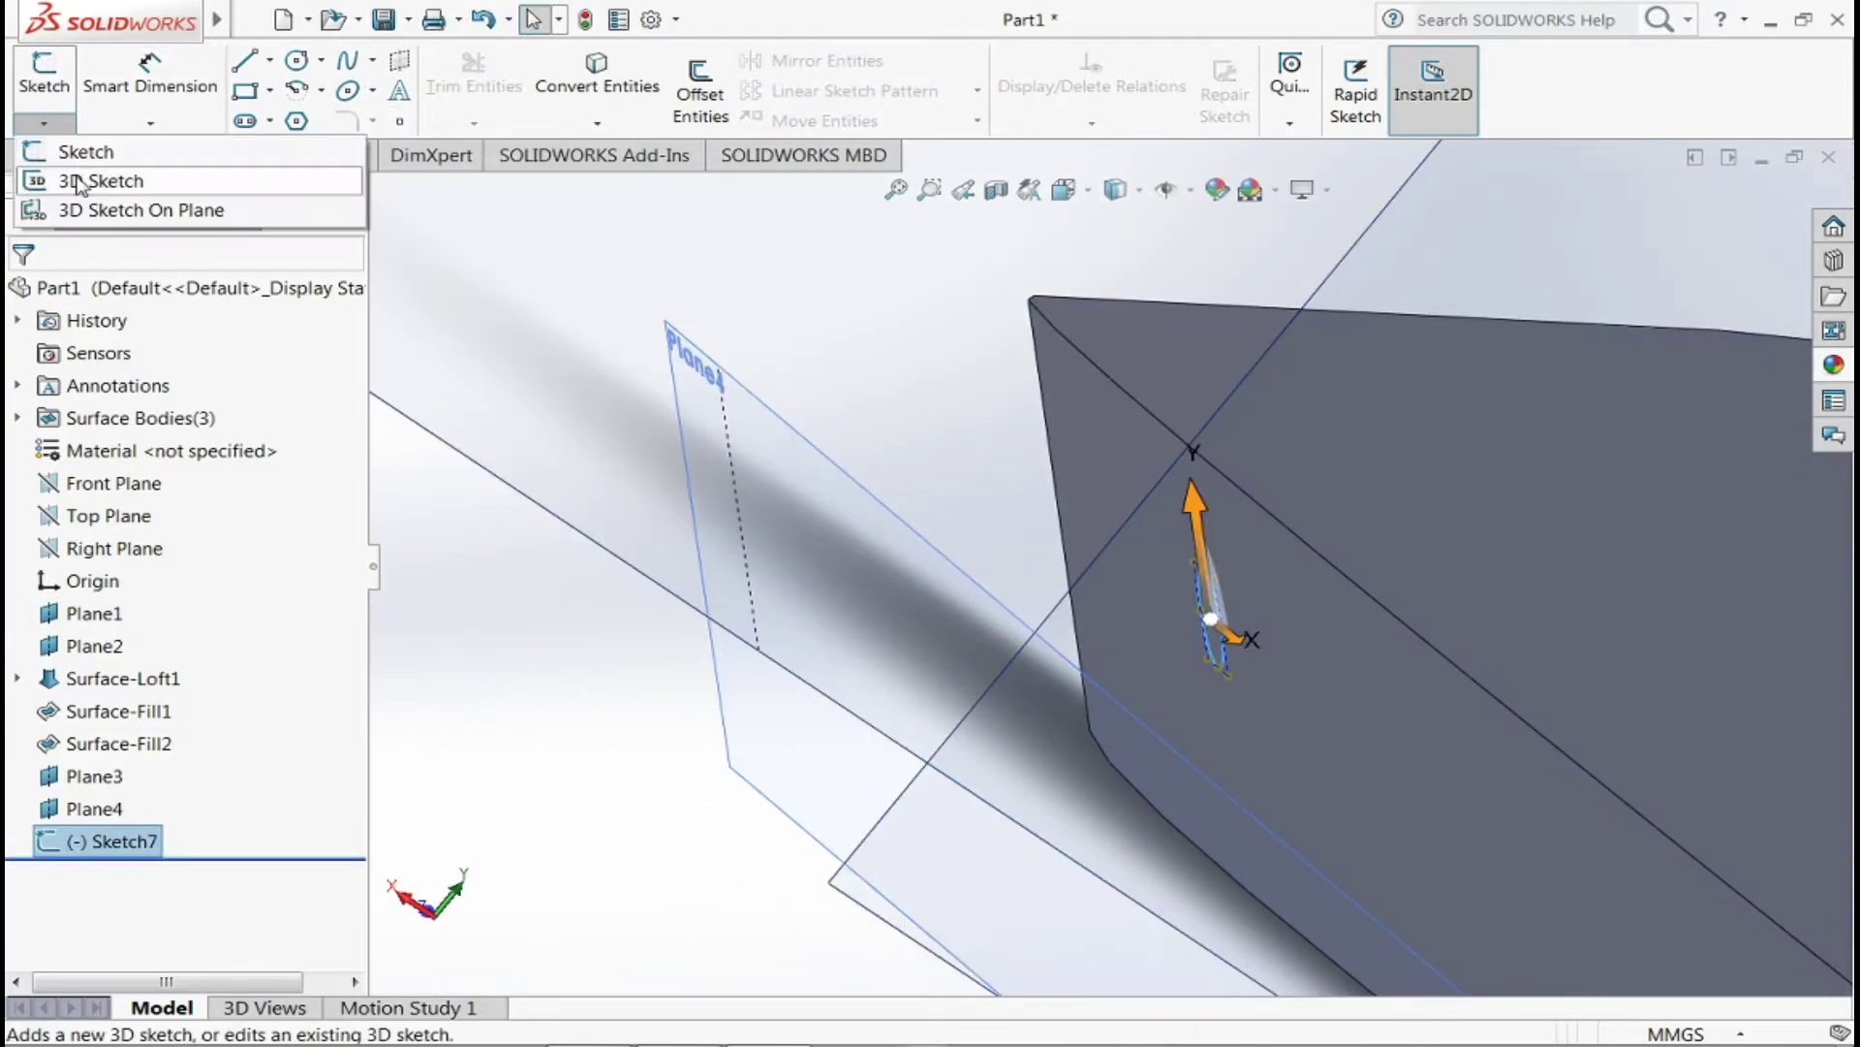
click(68, 174)
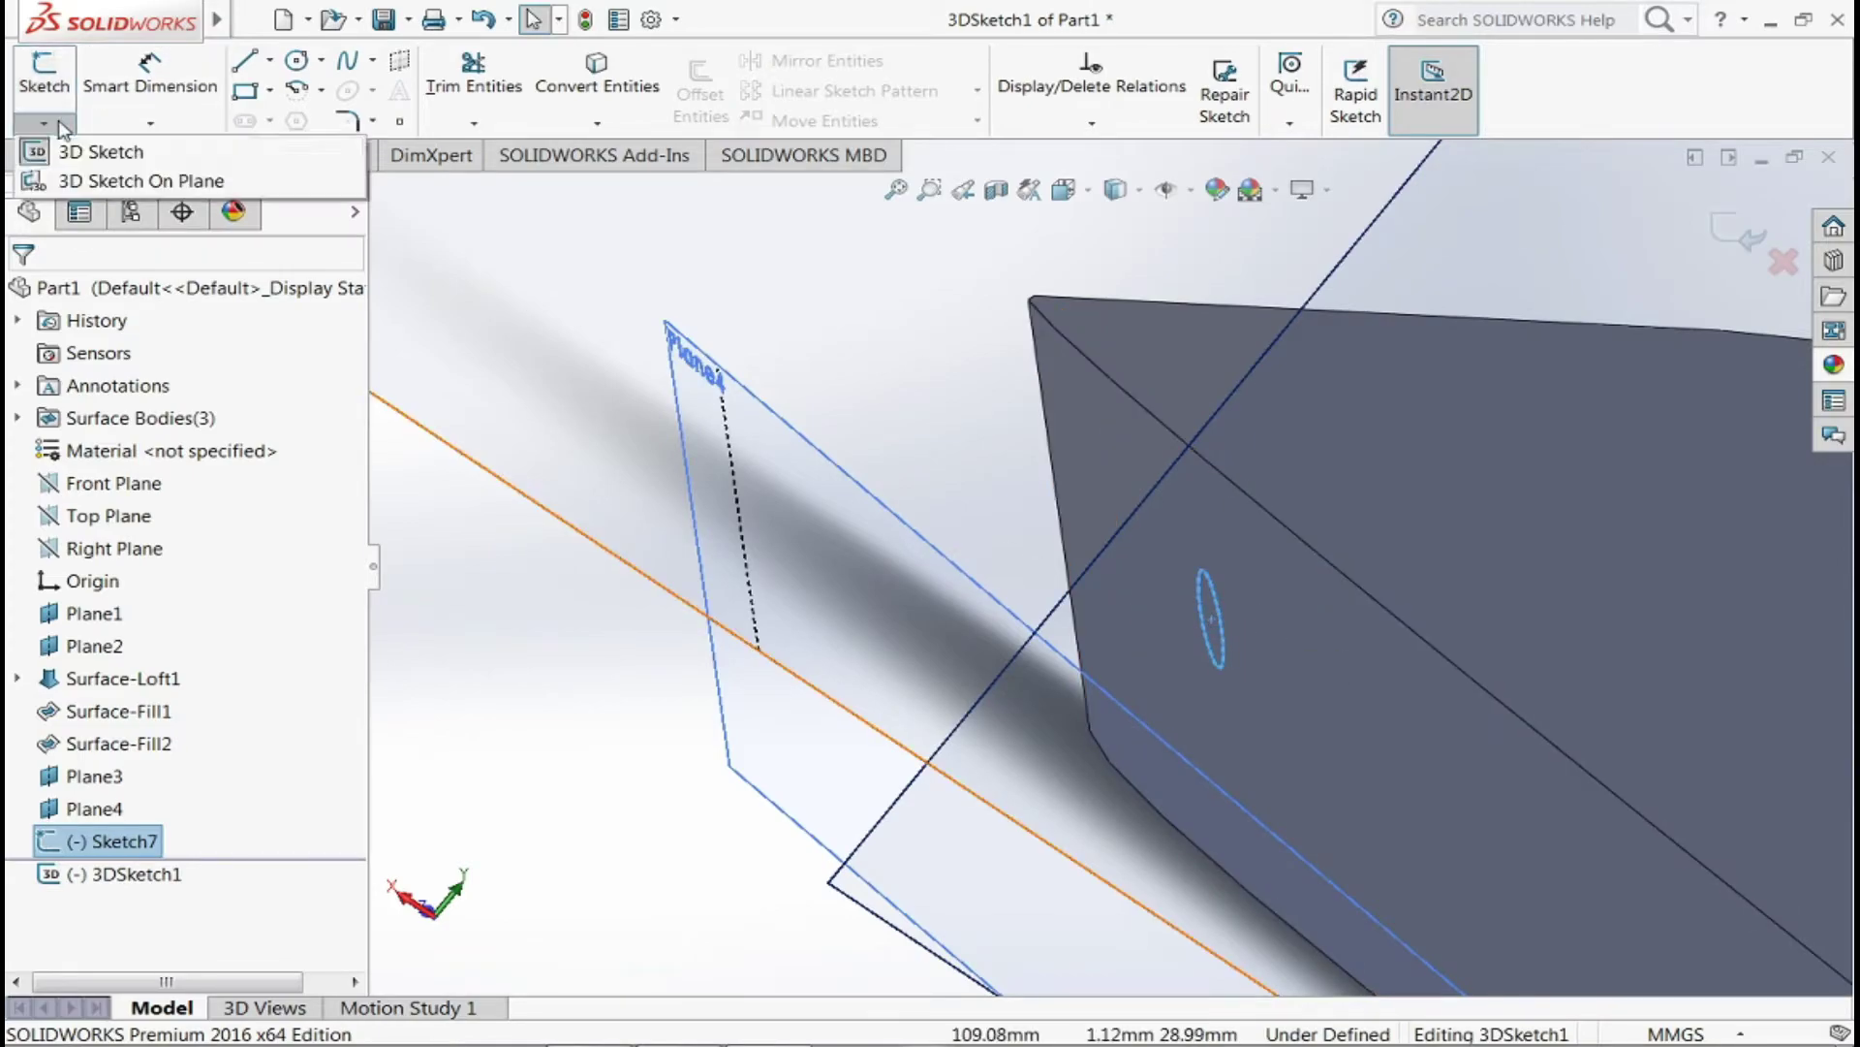
click(269, 61)
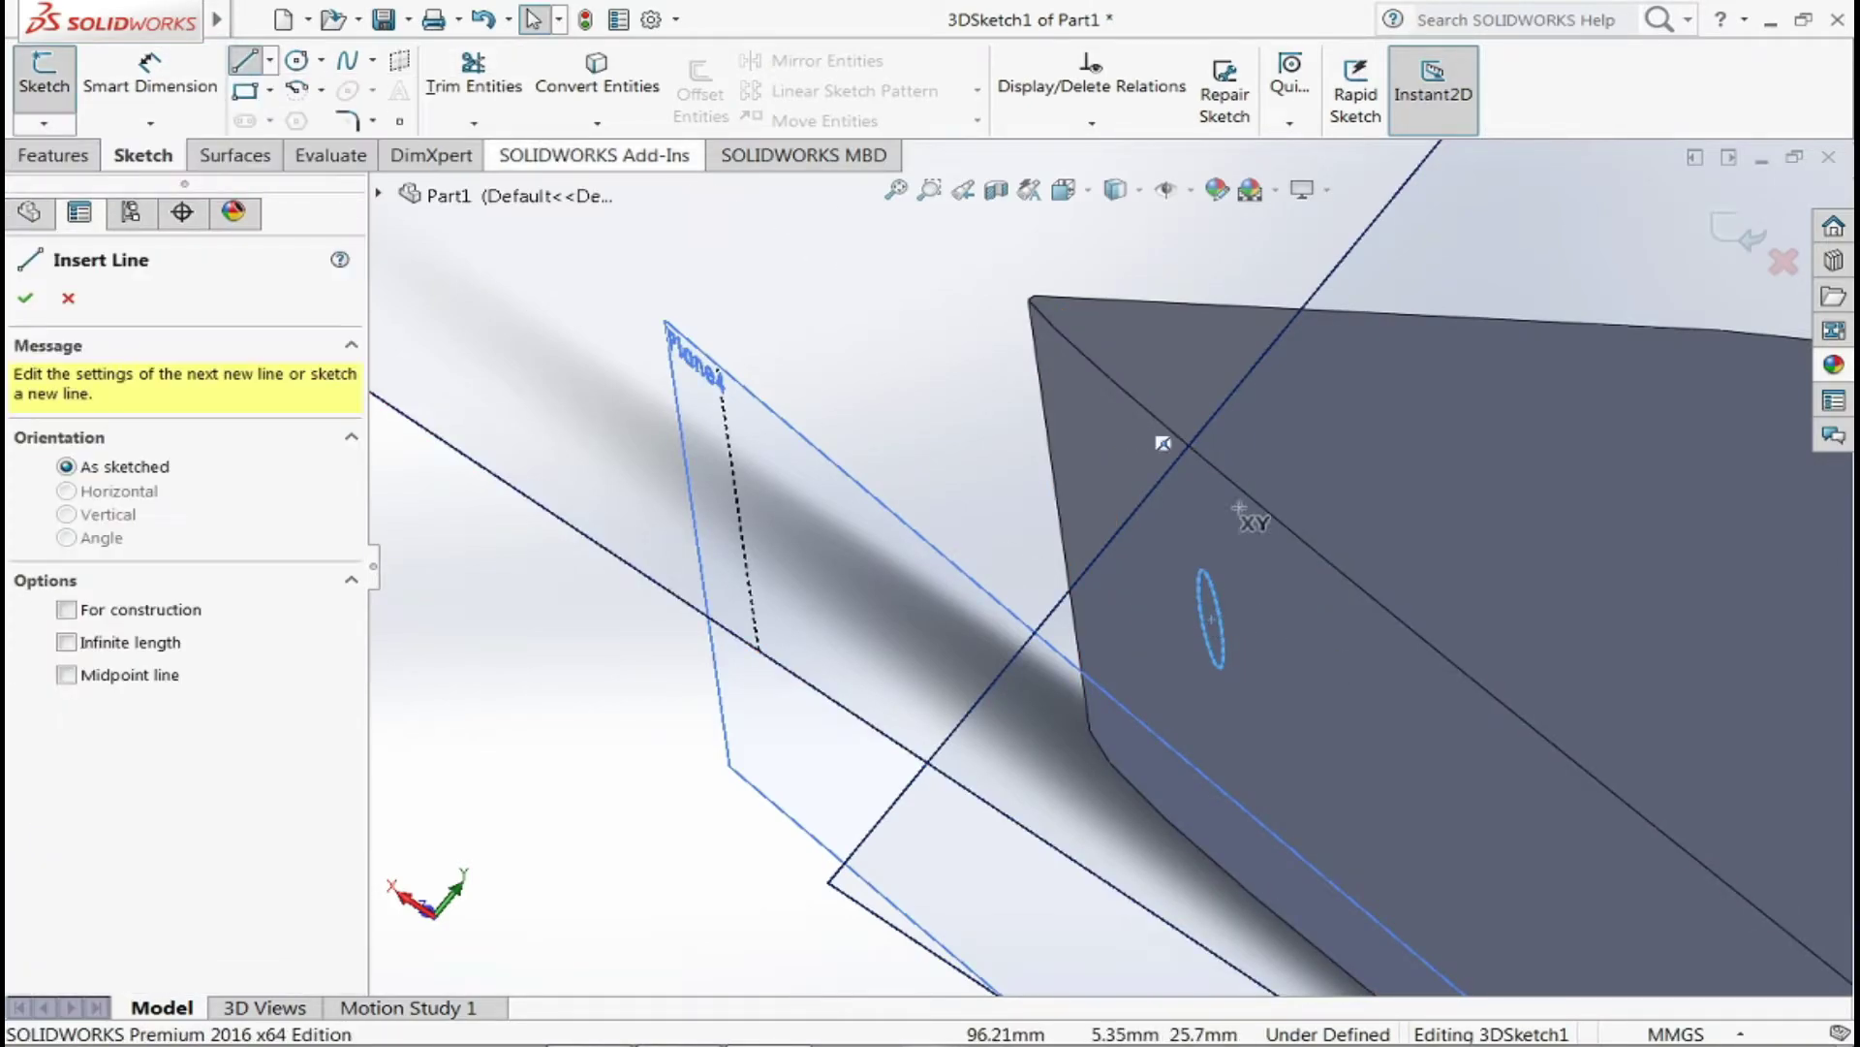
click(346, 60)
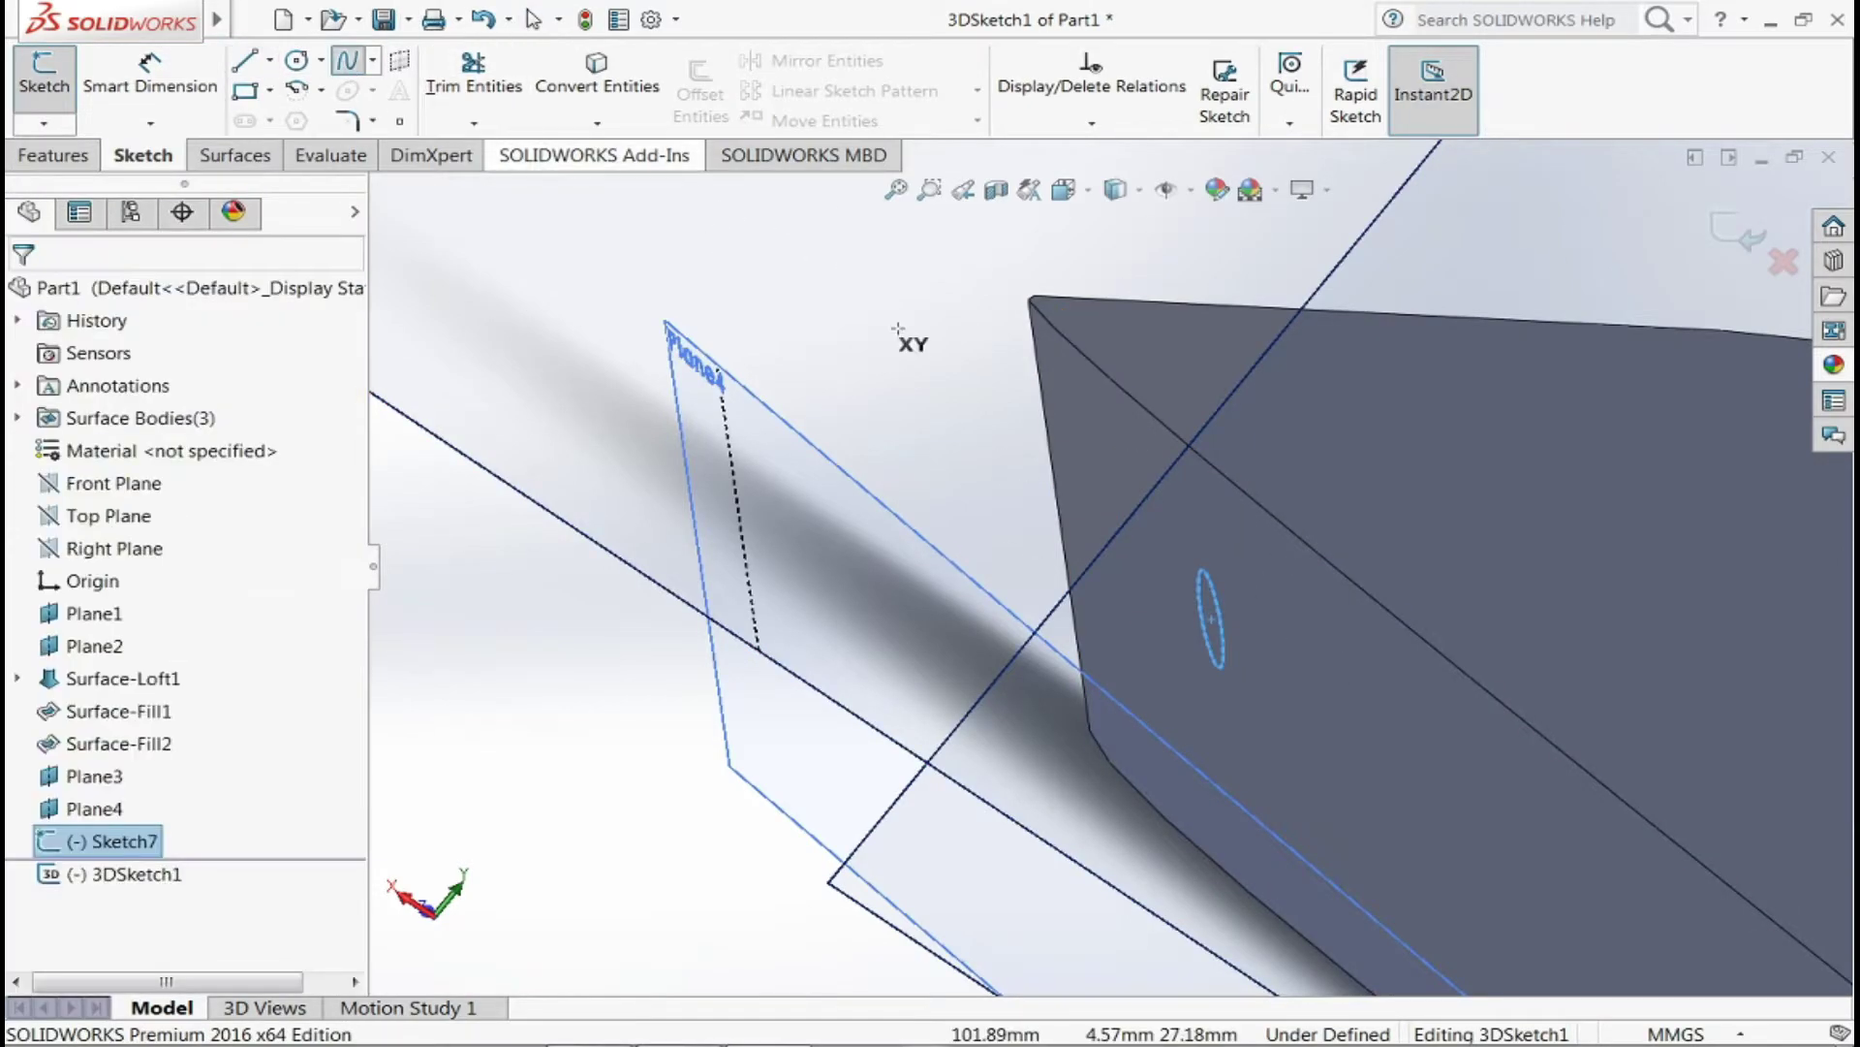
click(1211, 618)
mouse_move(932, 526)
middle_down()
mouse_move(678, 594)
mouse_move(927, 507)
mouse_move(774, 541)
mouse_move(831, 555)
middle_up()
click(519, 631)
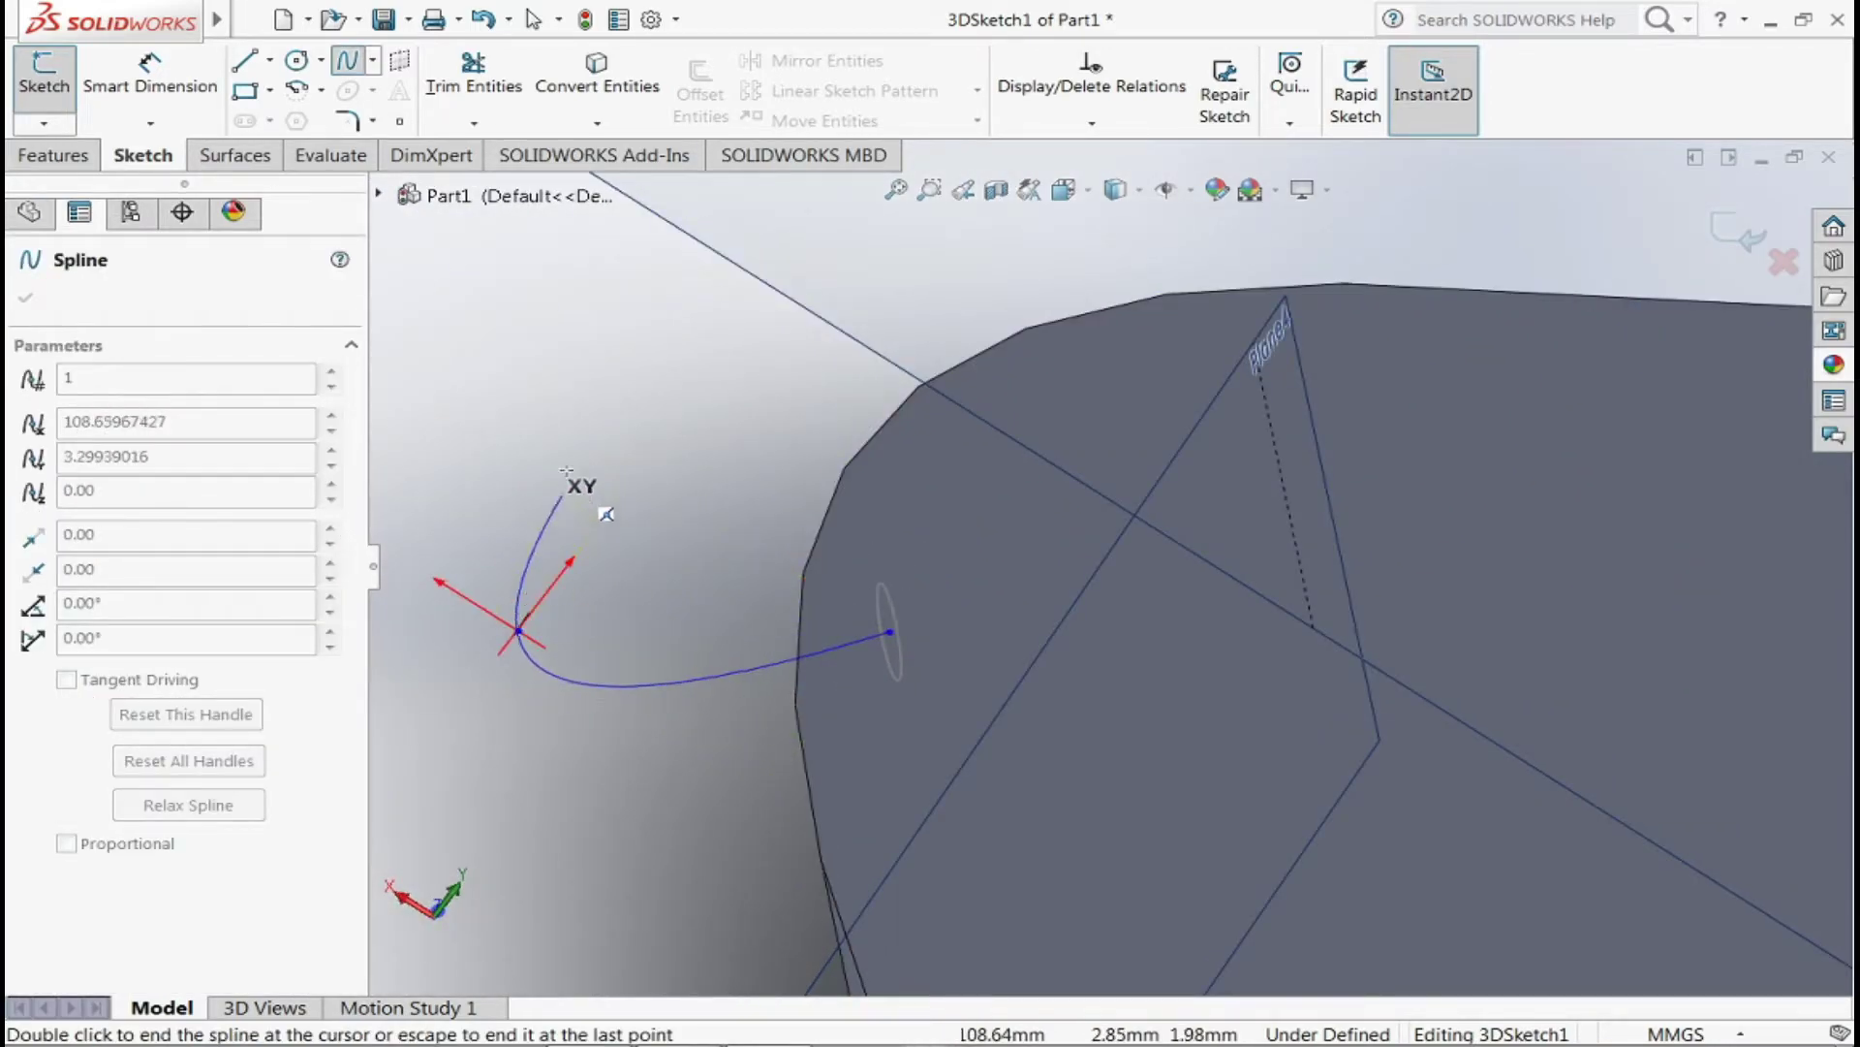
click(630, 240)
mouse_move(630, 240)
middle_down()
mouse_move(662, 266)
mouse_move(714, 228)
middle_up()
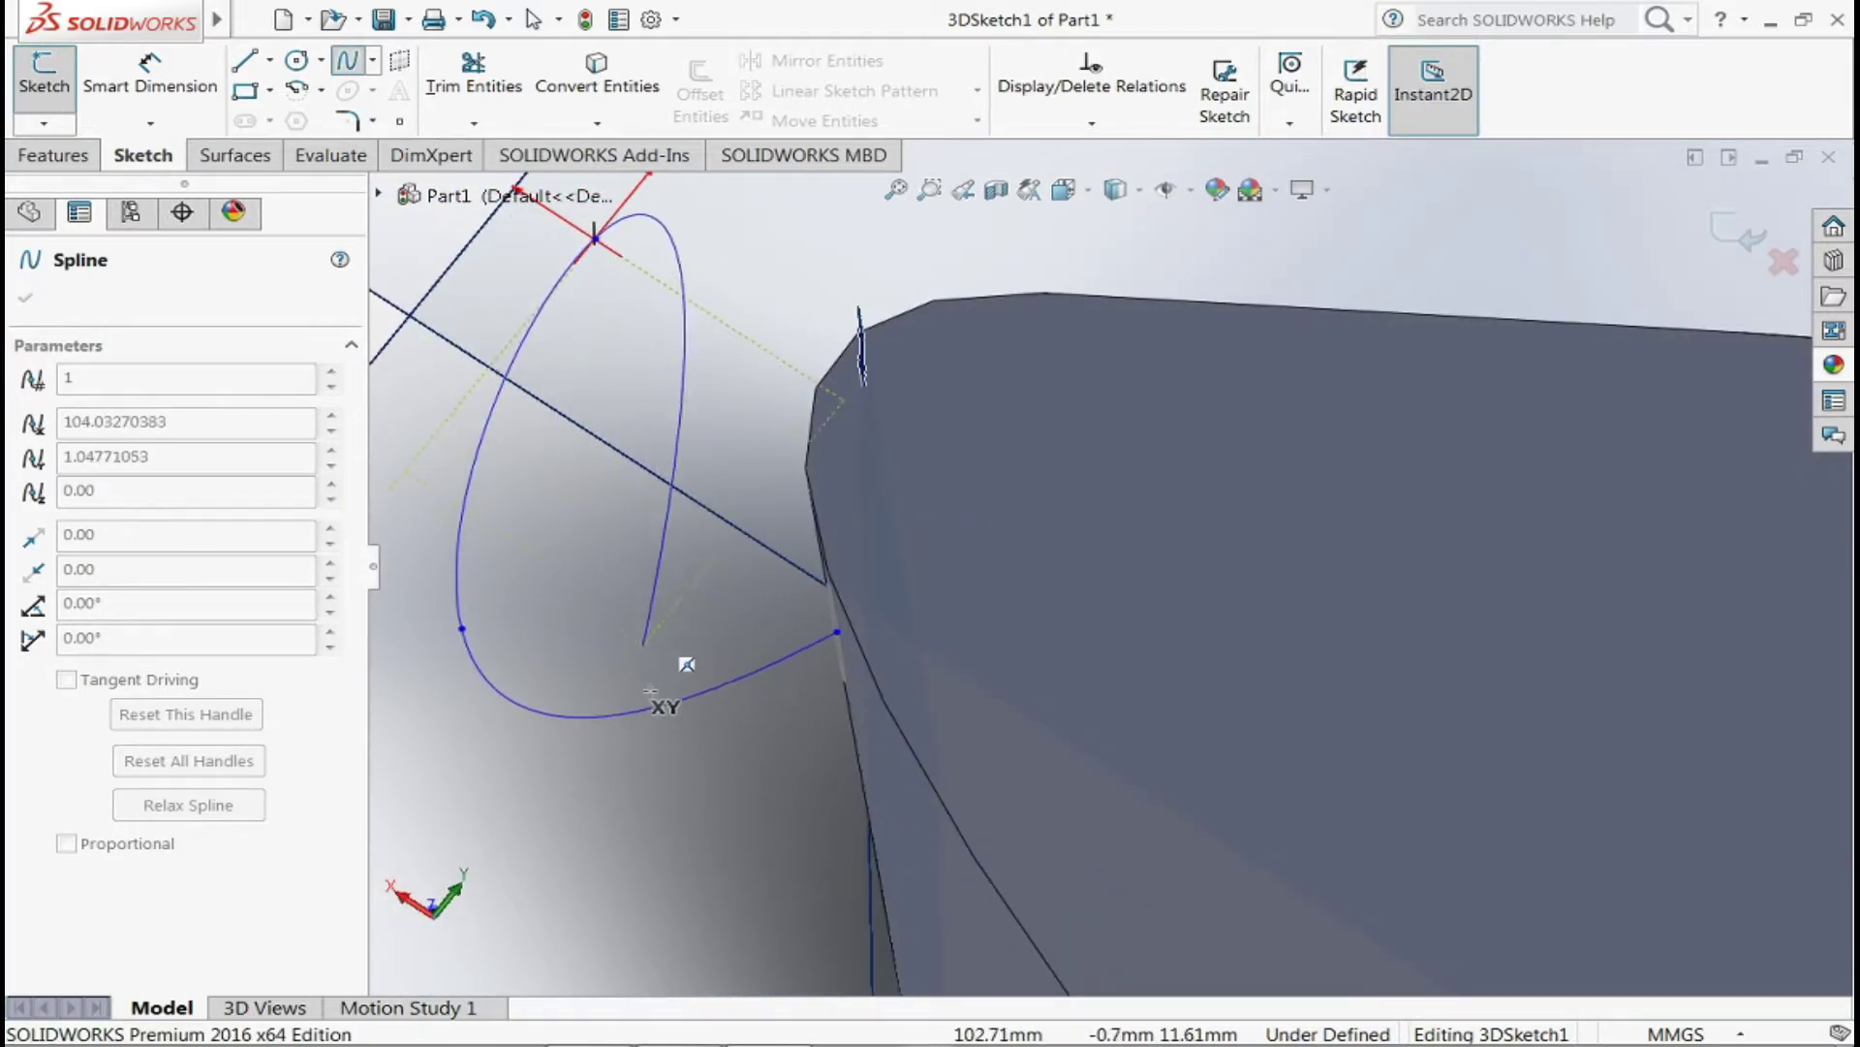
click(635, 756)
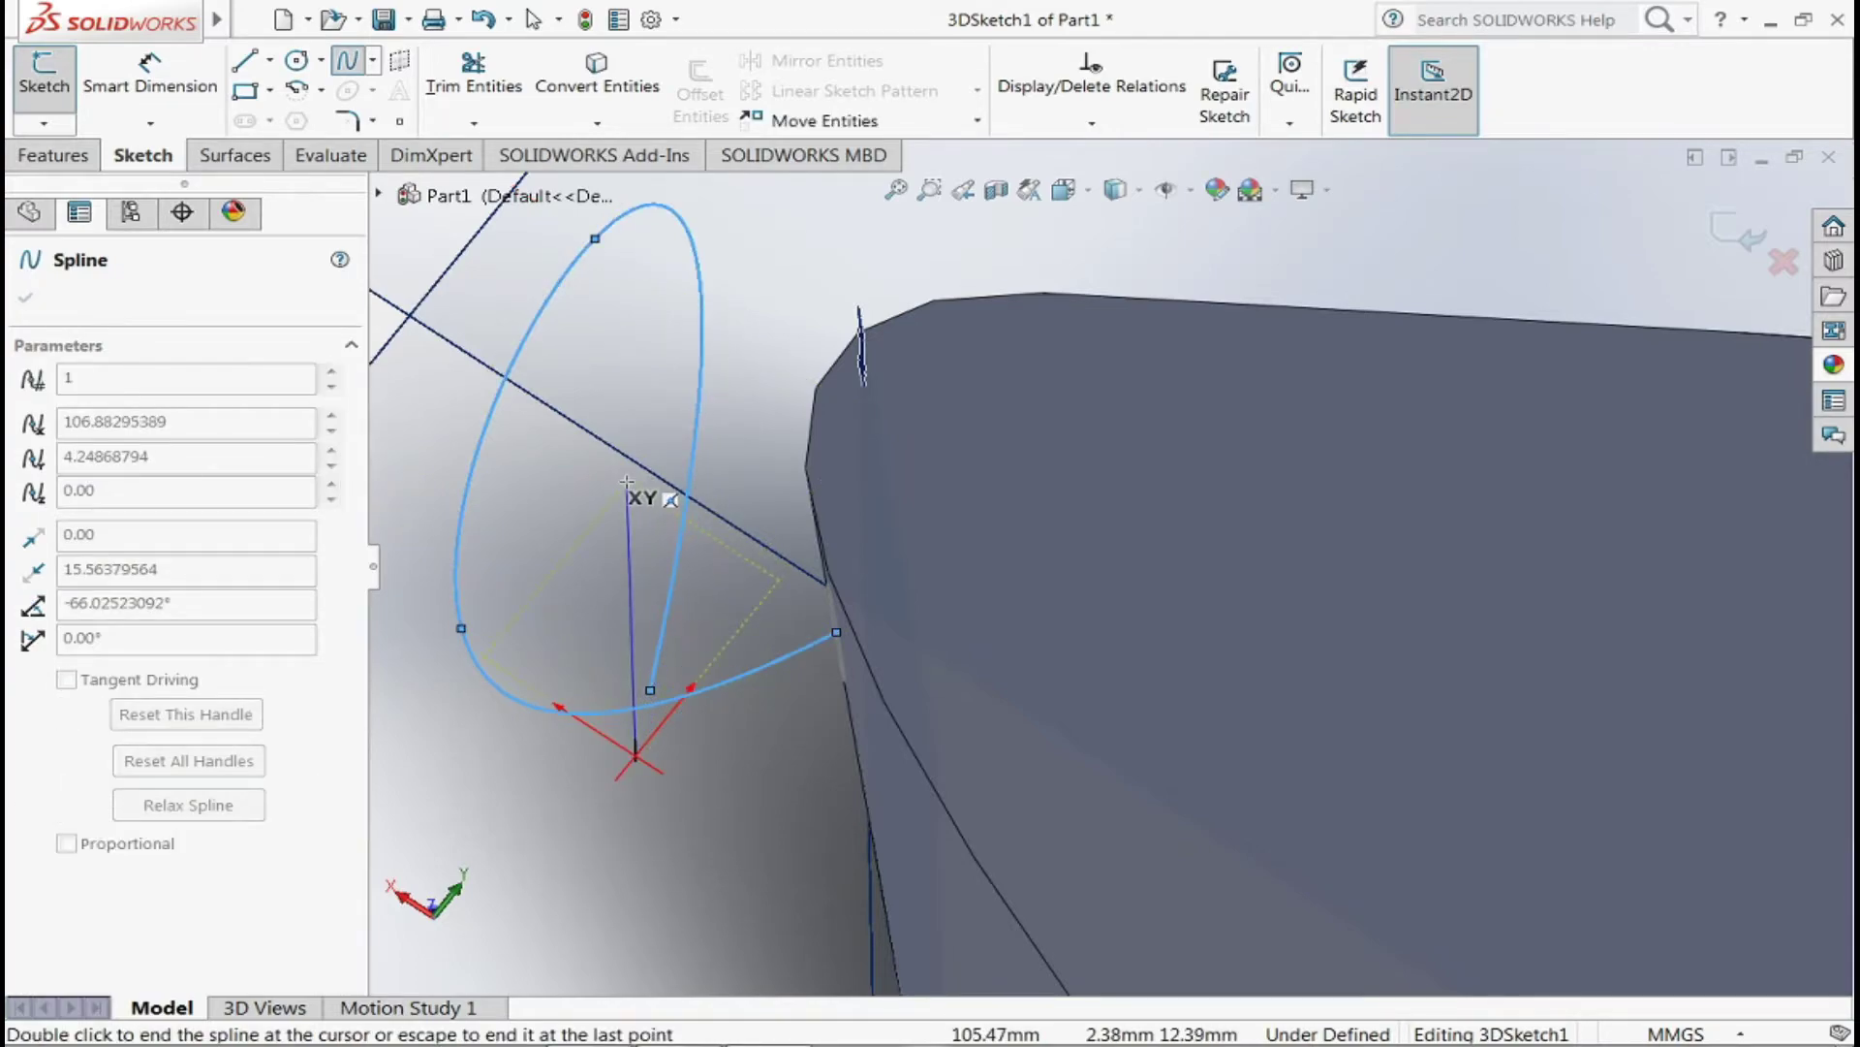
mouse_move(576, 760)
middle_down()
mouse_move(723, 725)
mouse_move(872, 369)
mouse_move(837, 392)
mouse_move(972, 403)
mouse_move(536, 665)
mouse_move(754, 670)
mouse_move(830, 707)
mouse_move(788, 532)
mouse_move(932, 692)
mouse_move(847, 698)
middle_up()
key(Escape)
key(Escape)
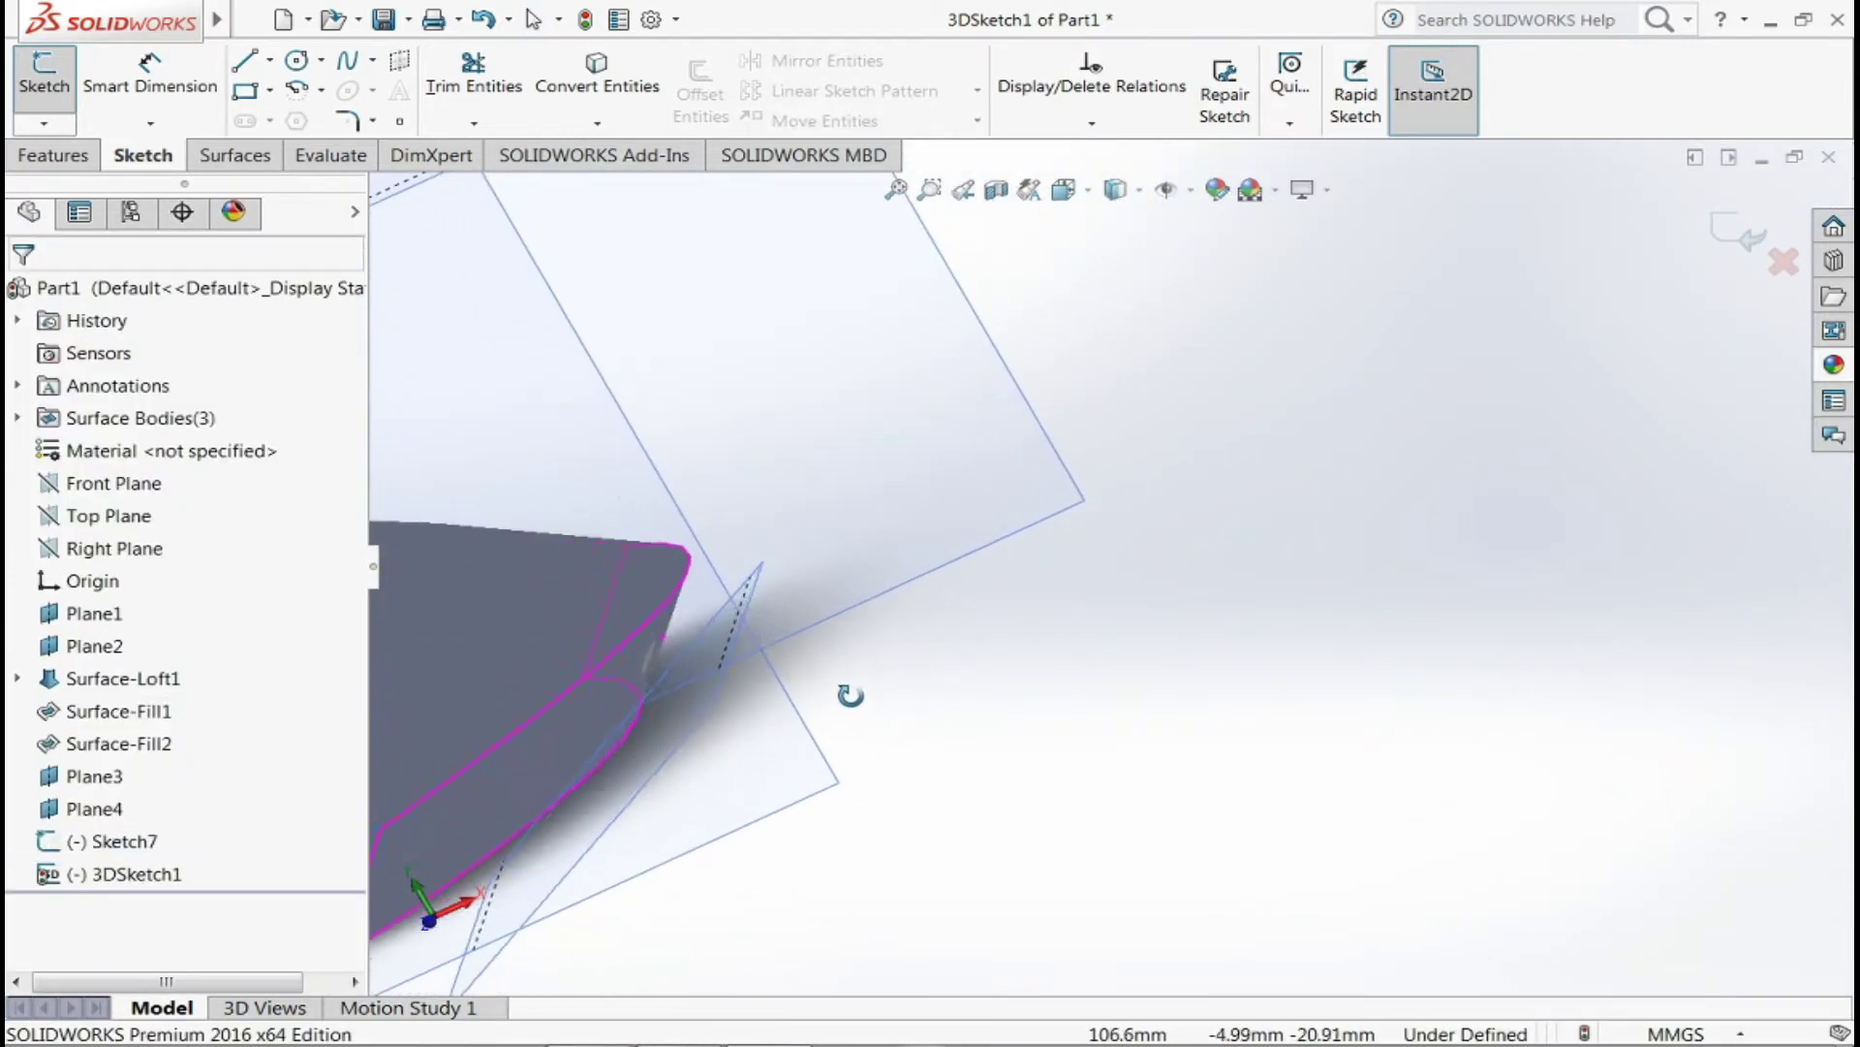
- Draw a second two-point spline in the 3D sketch and end it
scroll(630, 688, down, 3)
scroll(717, 562, down, 3)
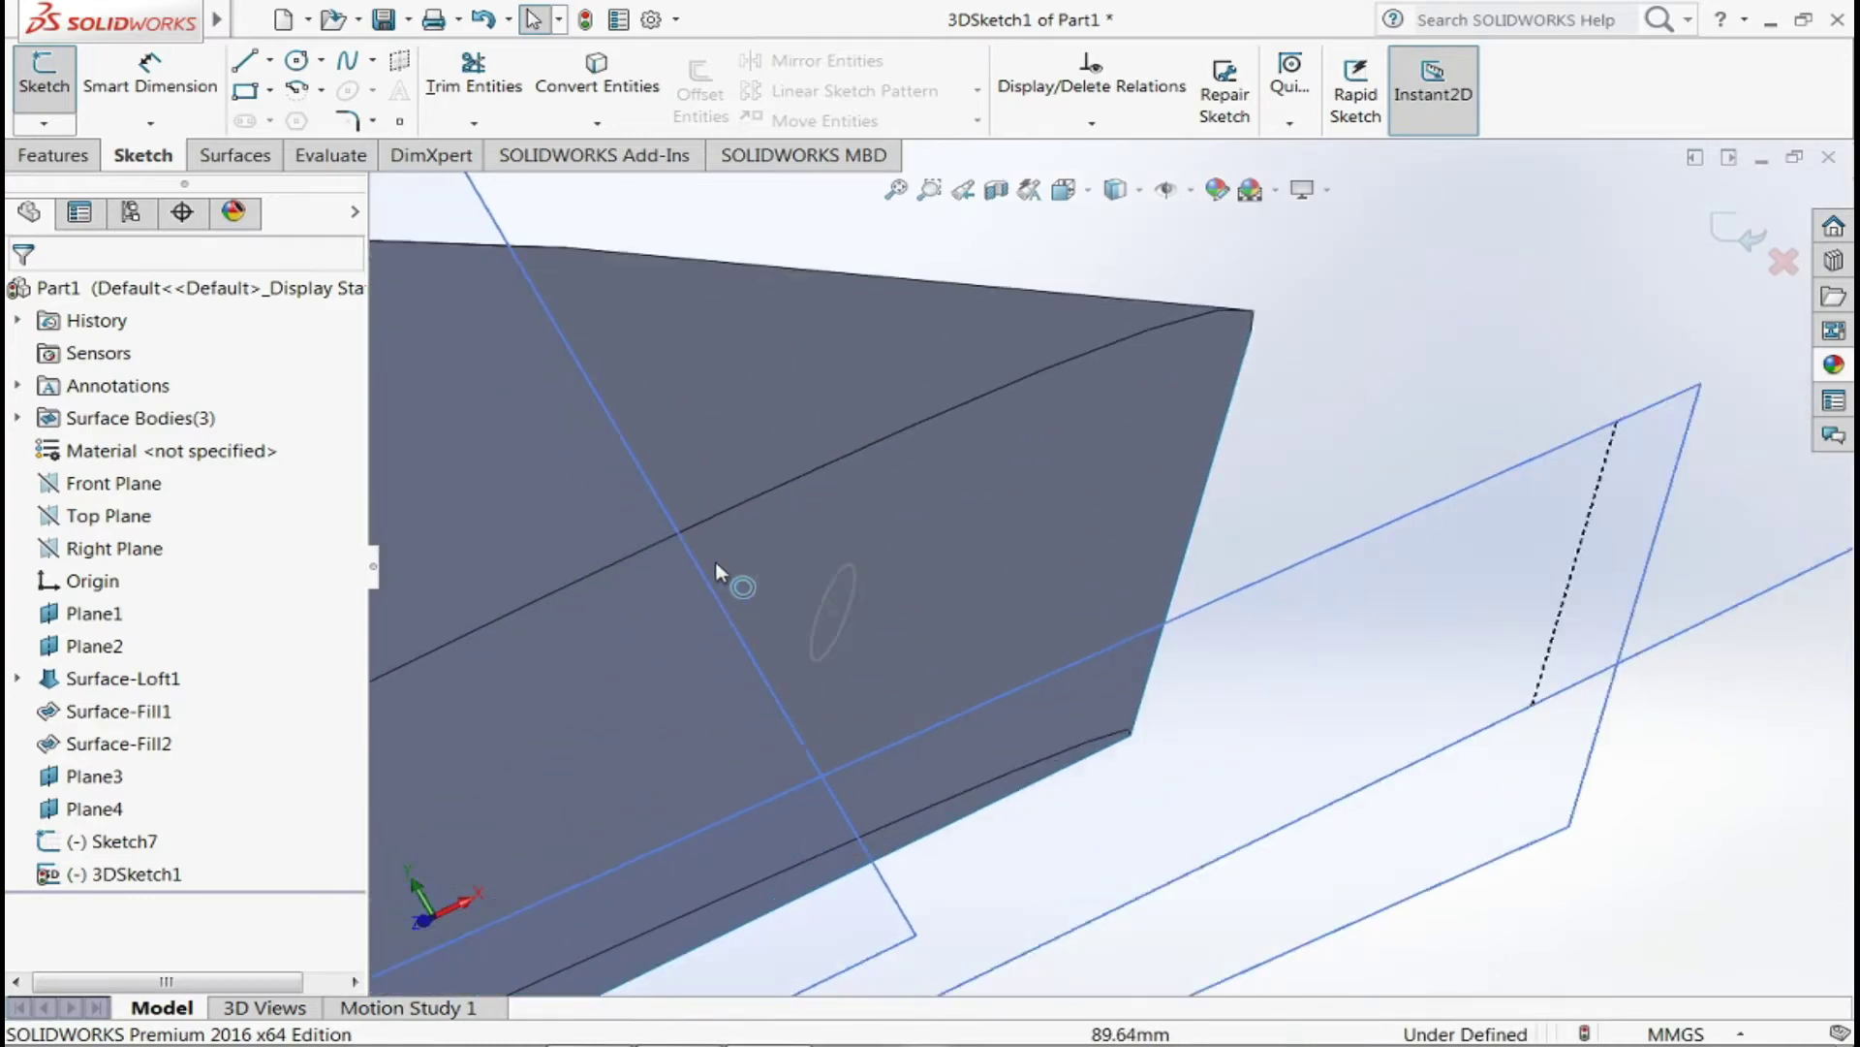
click(345, 71)
click(832, 611)
mouse_move(1308, 499)
middle_down()
mouse_move(1308, 540)
mouse_move(1321, 520)
middle_up()
click(1715, 566)
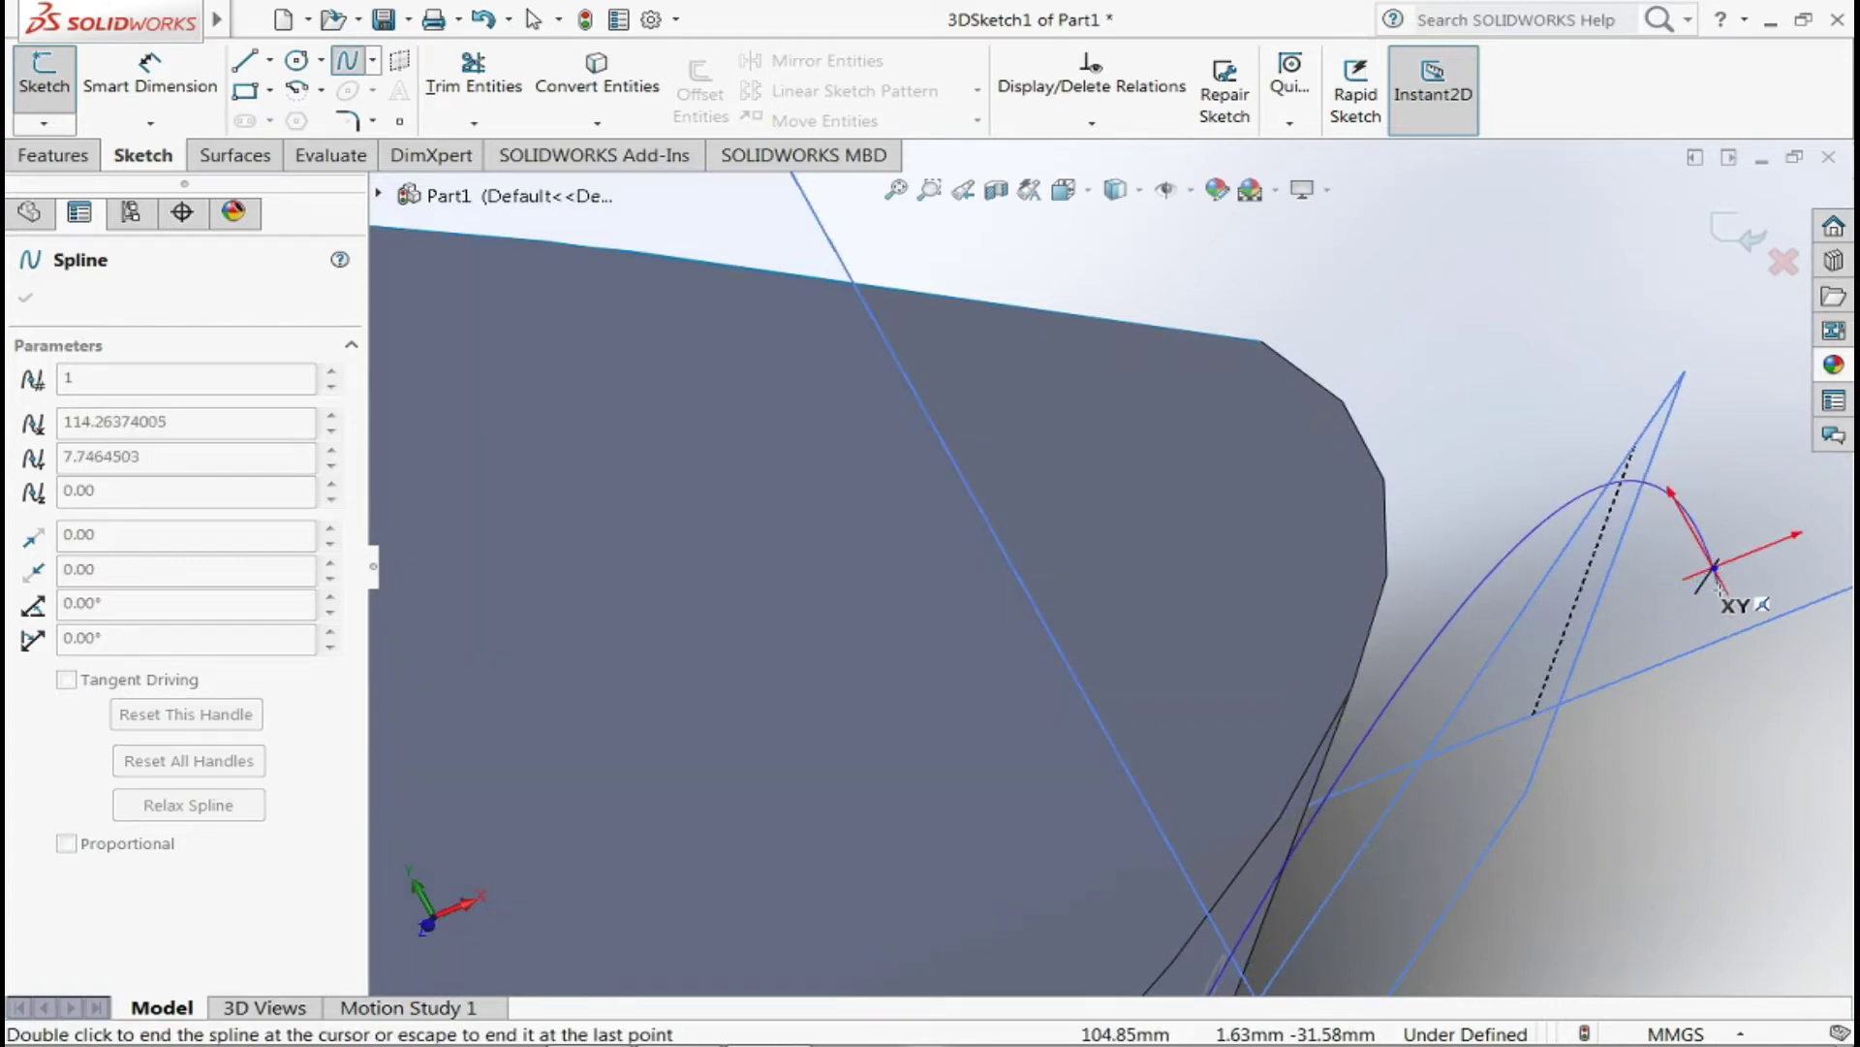
right_click(1723, 531)
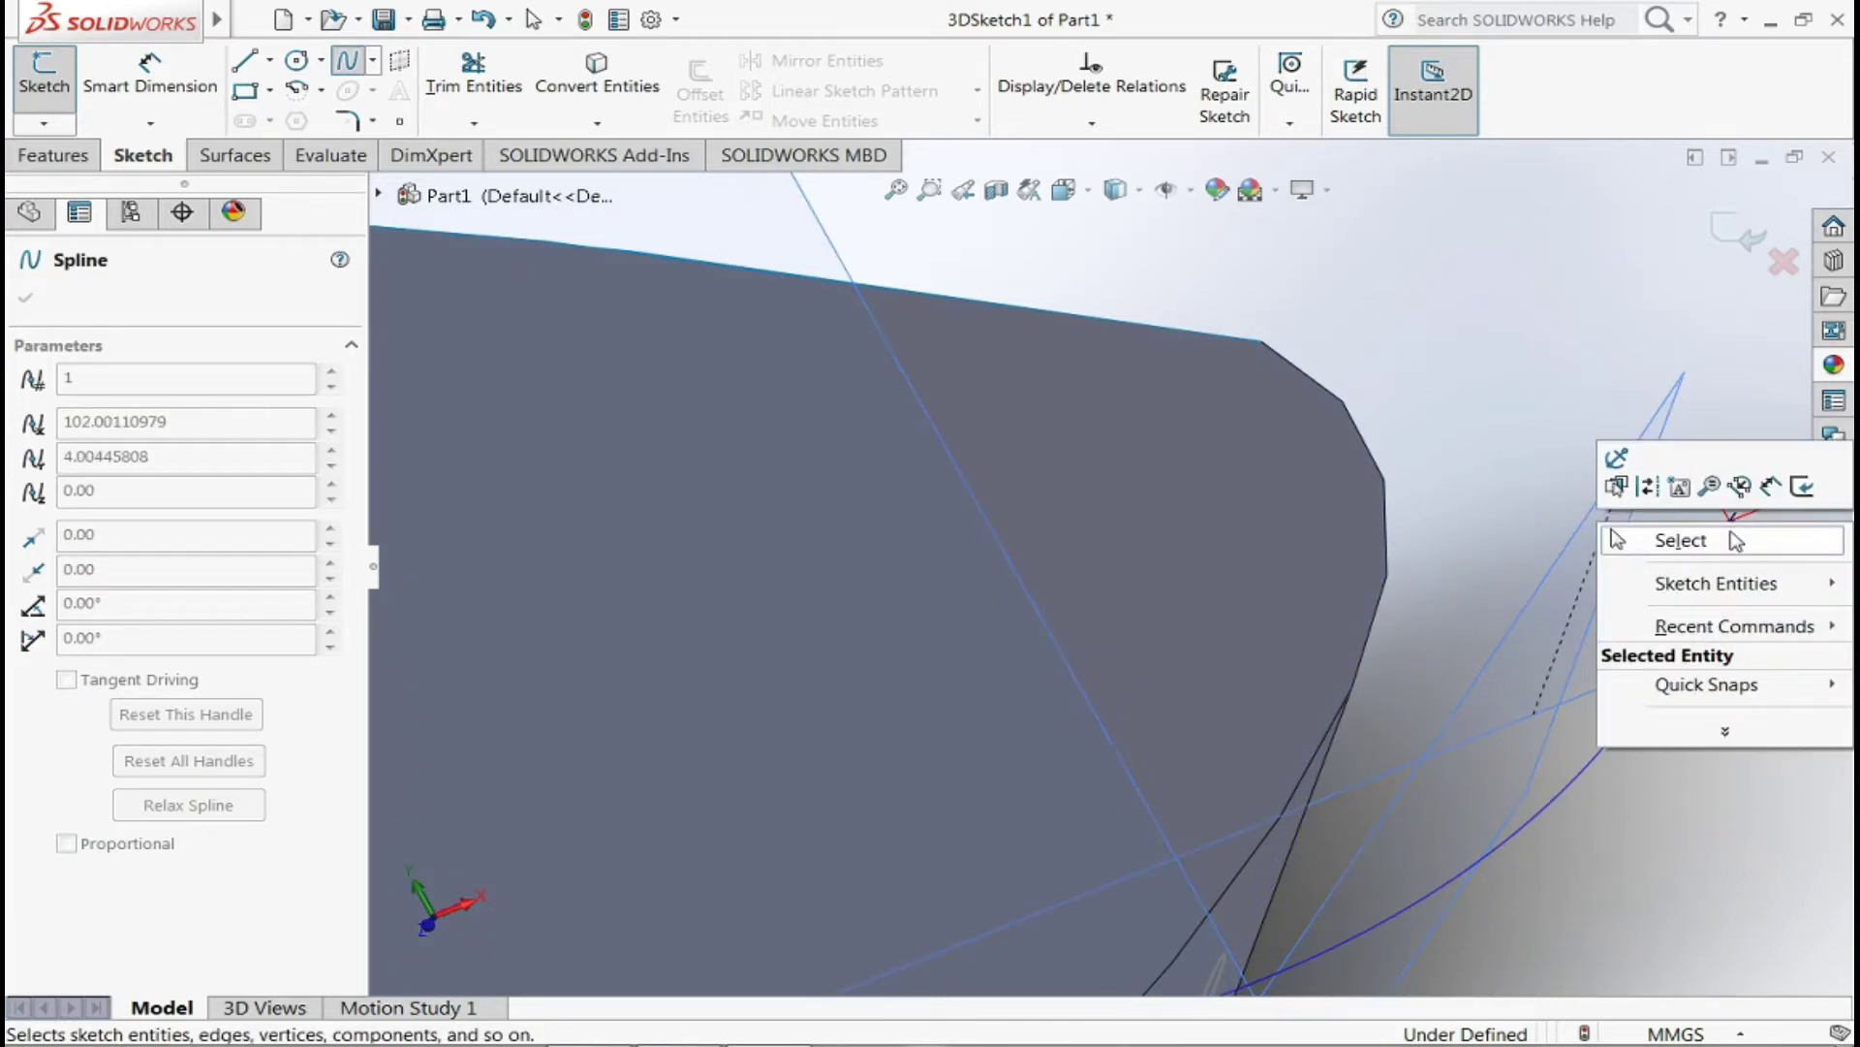
click(1658, 536)
- Add a final spline from the curve's end outward, completing the 3D path
mouse_move(1688, 755)
middle_down()
mouse_move(1619, 797)
mouse_move(1217, 718)
mouse_move(1147, 478)
mouse_move(1088, 387)
mouse_move(1184, 365)
middle_up()
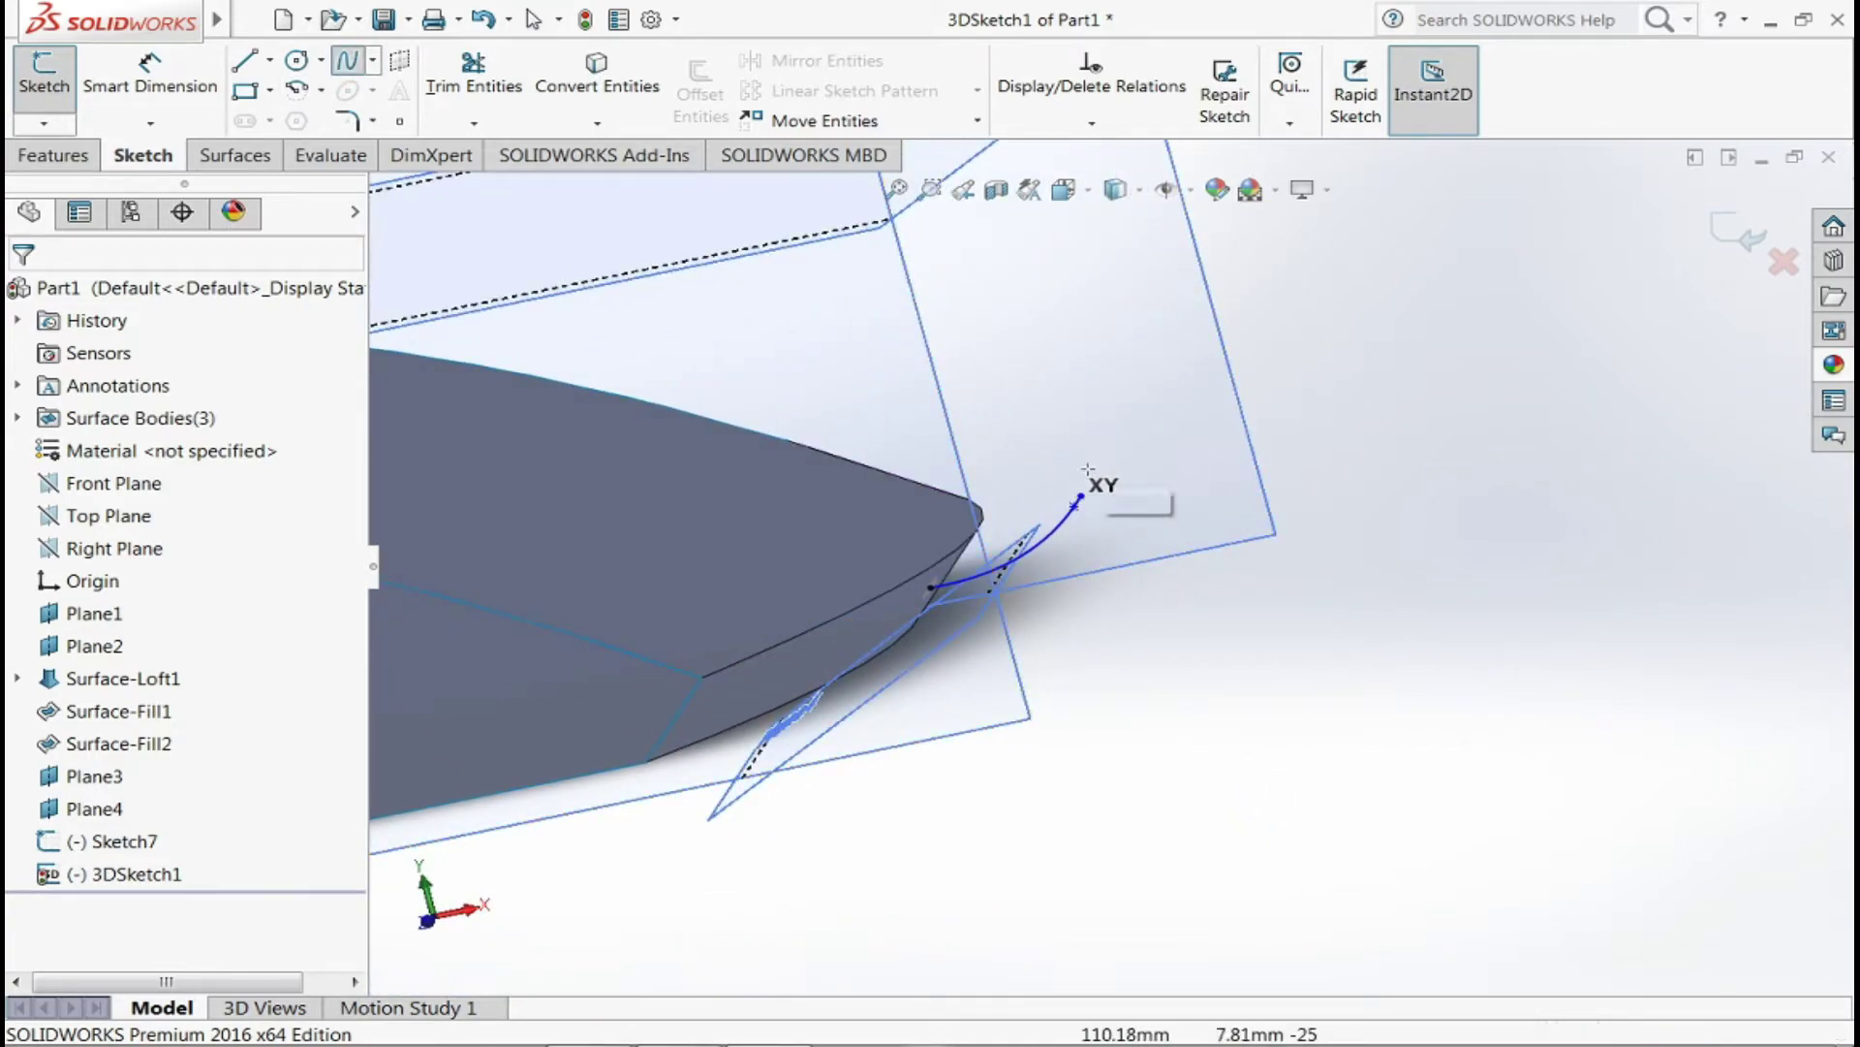
click(1080, 496)
click(1161, 394)
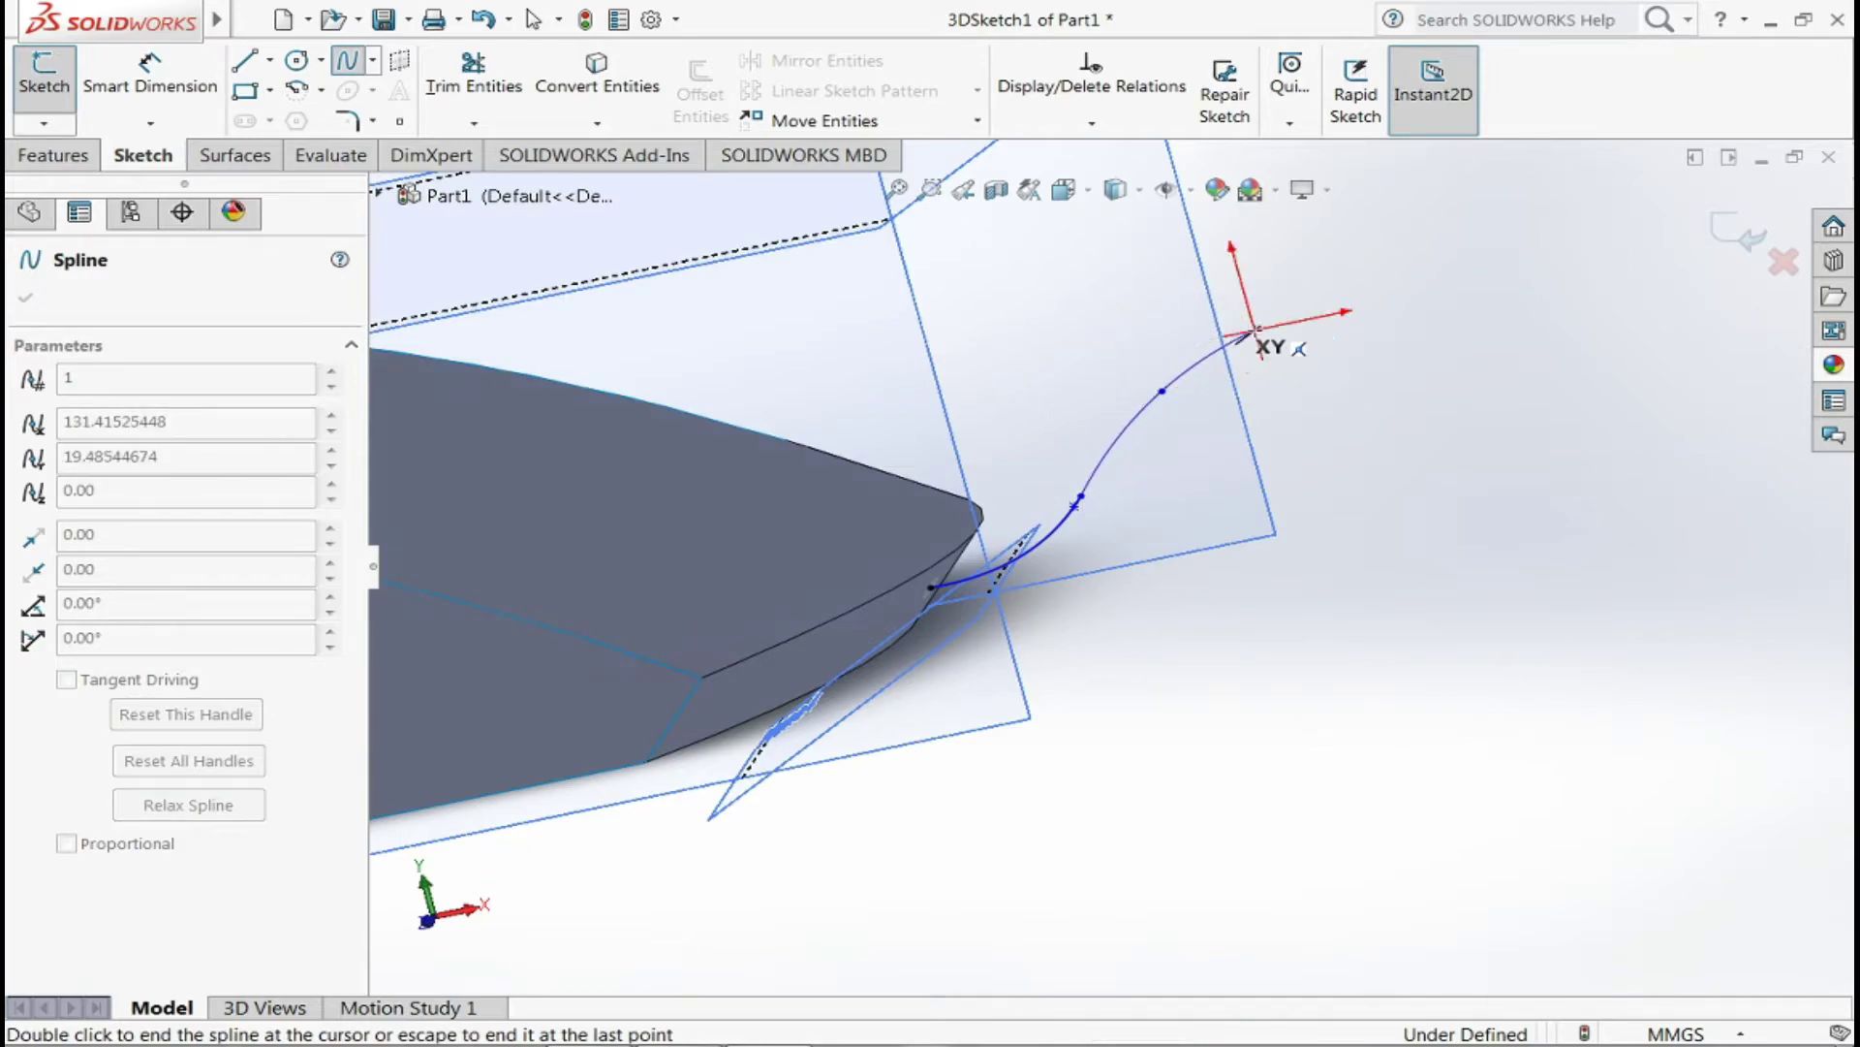
right_click(1256, 332)
click(1312, 349)
mouse_move(1312, 349)
middle_down()
mouse_move(1006, 390)
mouse_move(1021, 374)
middle_up()
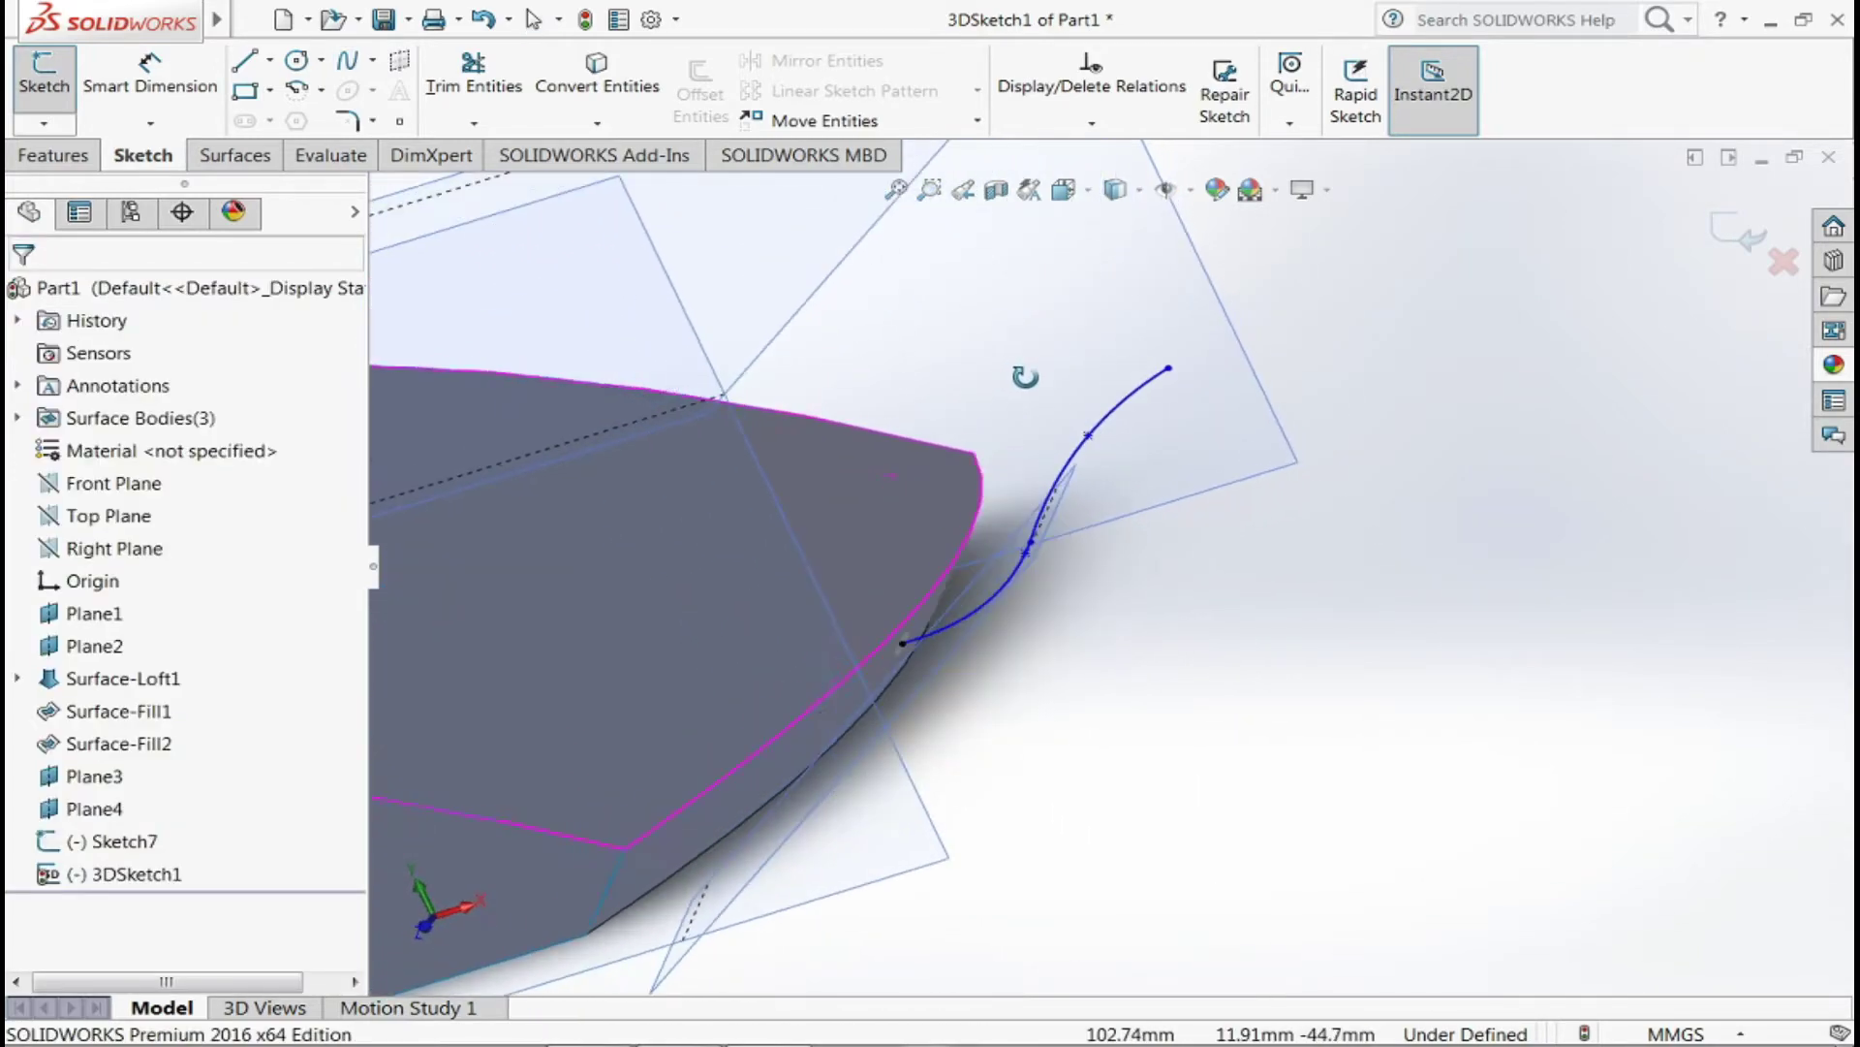
click(57, 155)
- Create a swept surface with Sketch7 as profile and 3DSketch1 as path
click(234, 155)
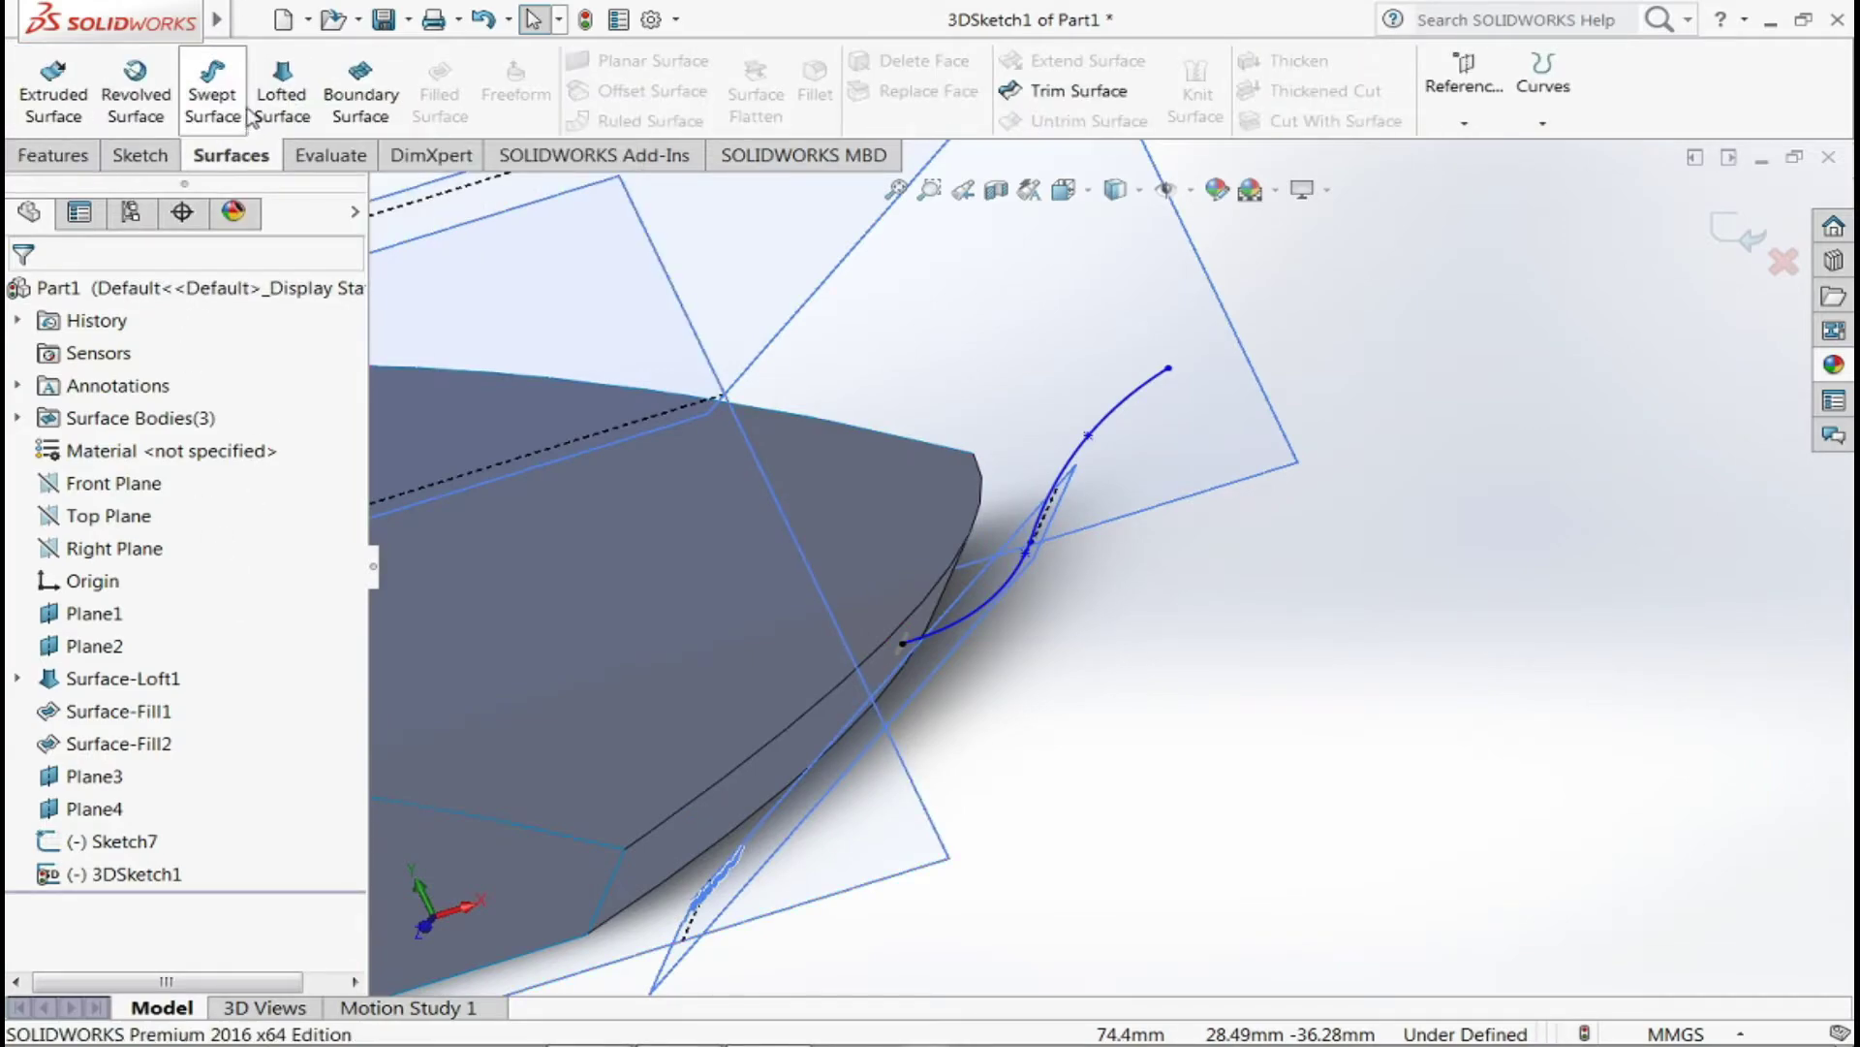
click(212, 94)
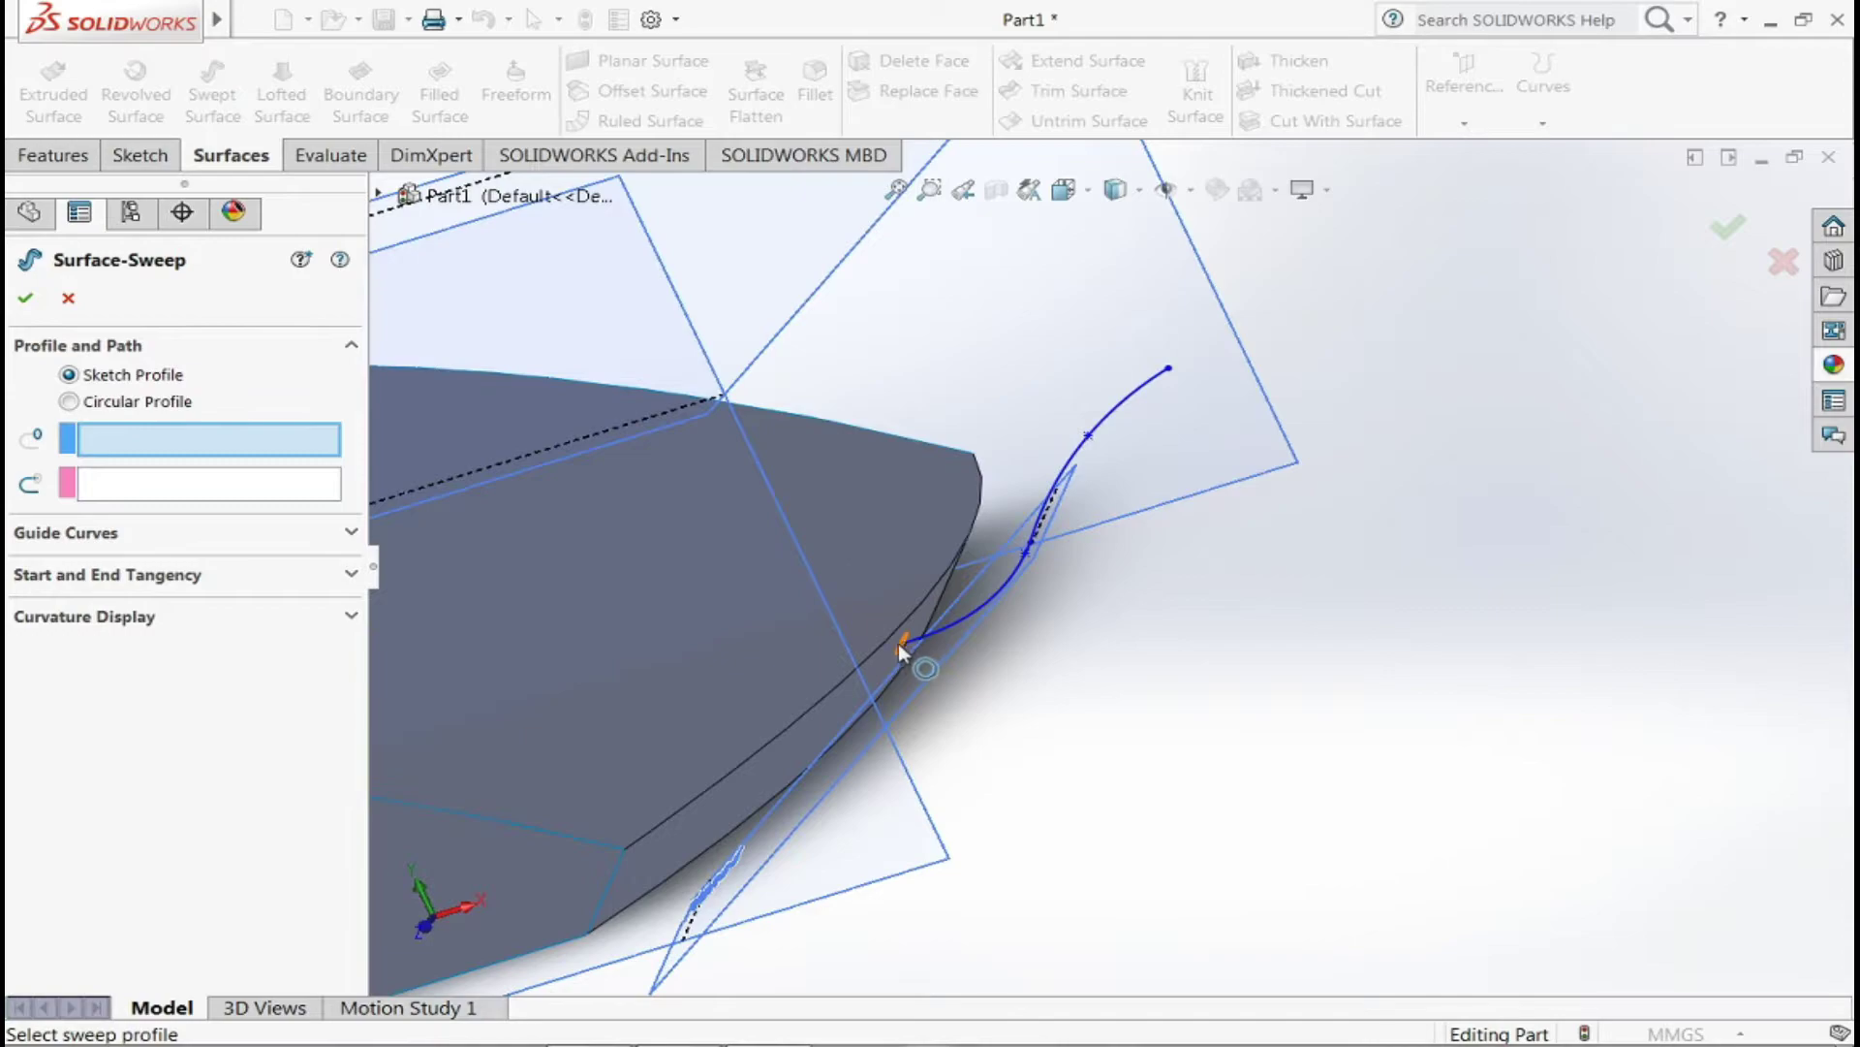
scroll(898, 643, down, 3)
scroll(1186, 597, down, 3)
click(1186, 597)
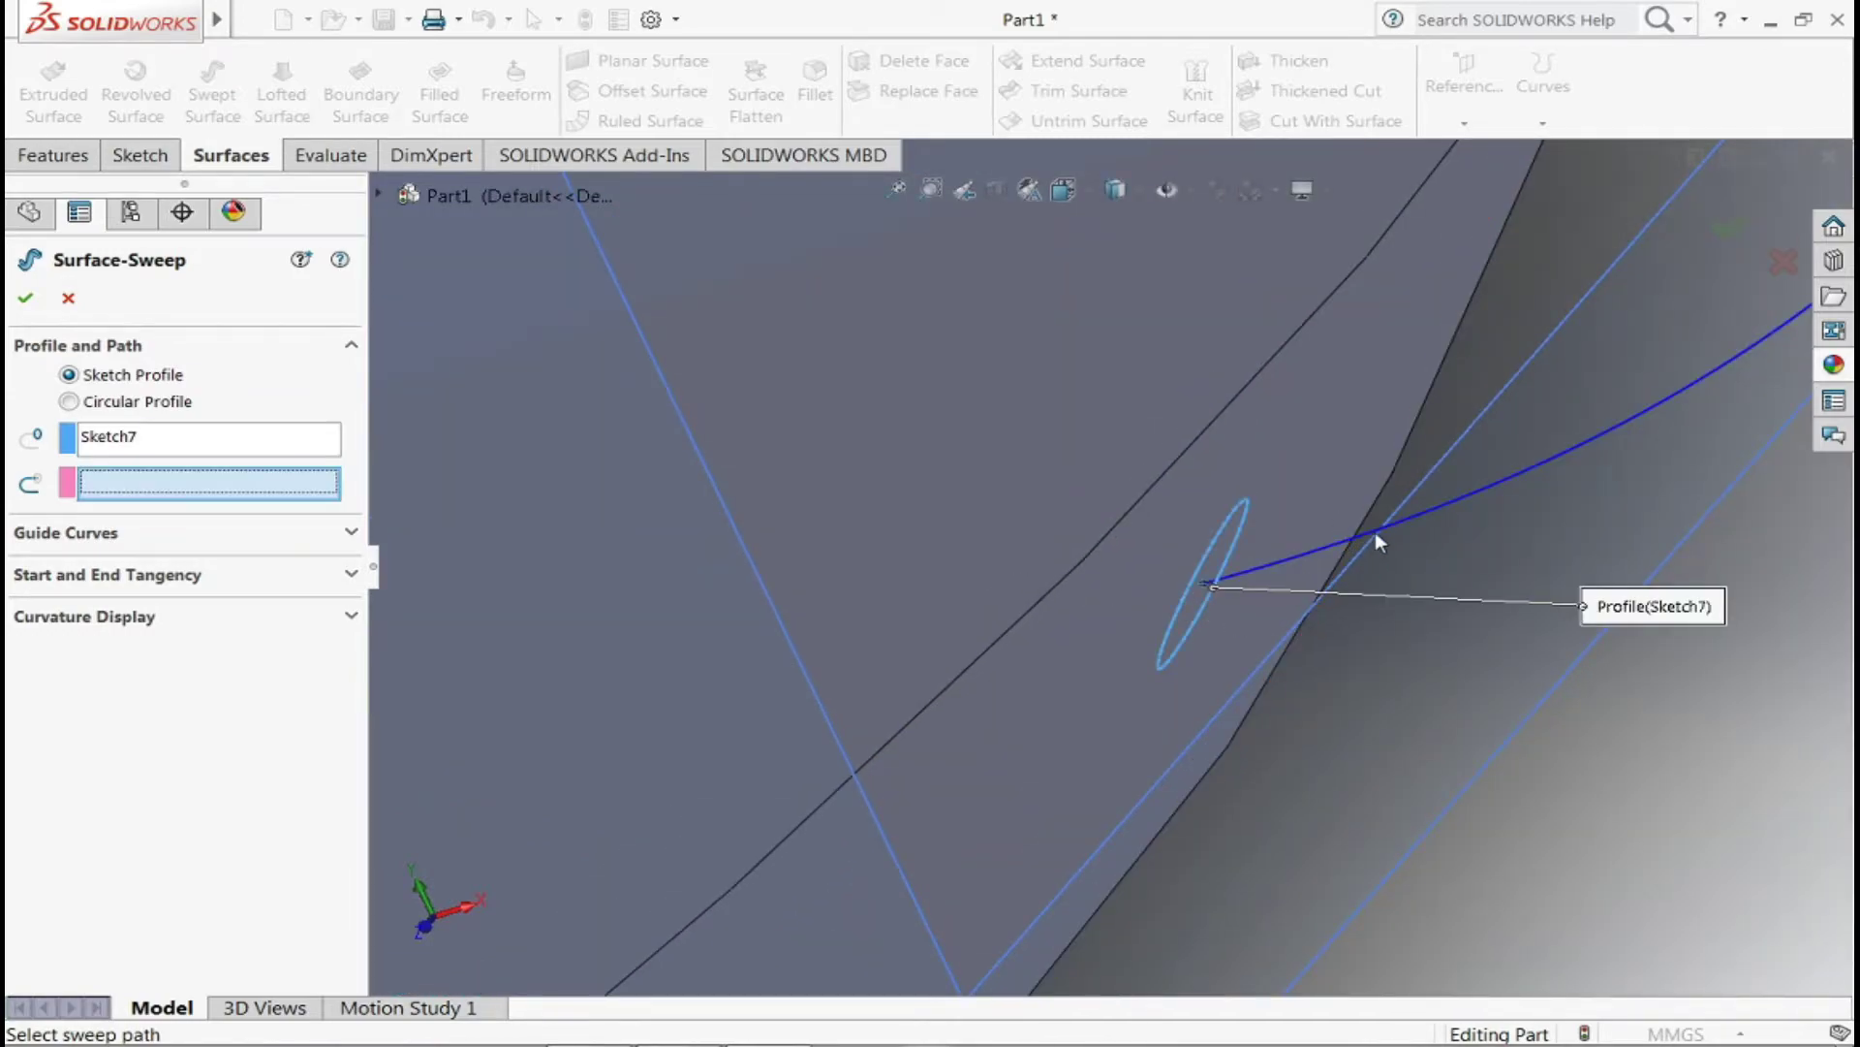
click(1410, 516)
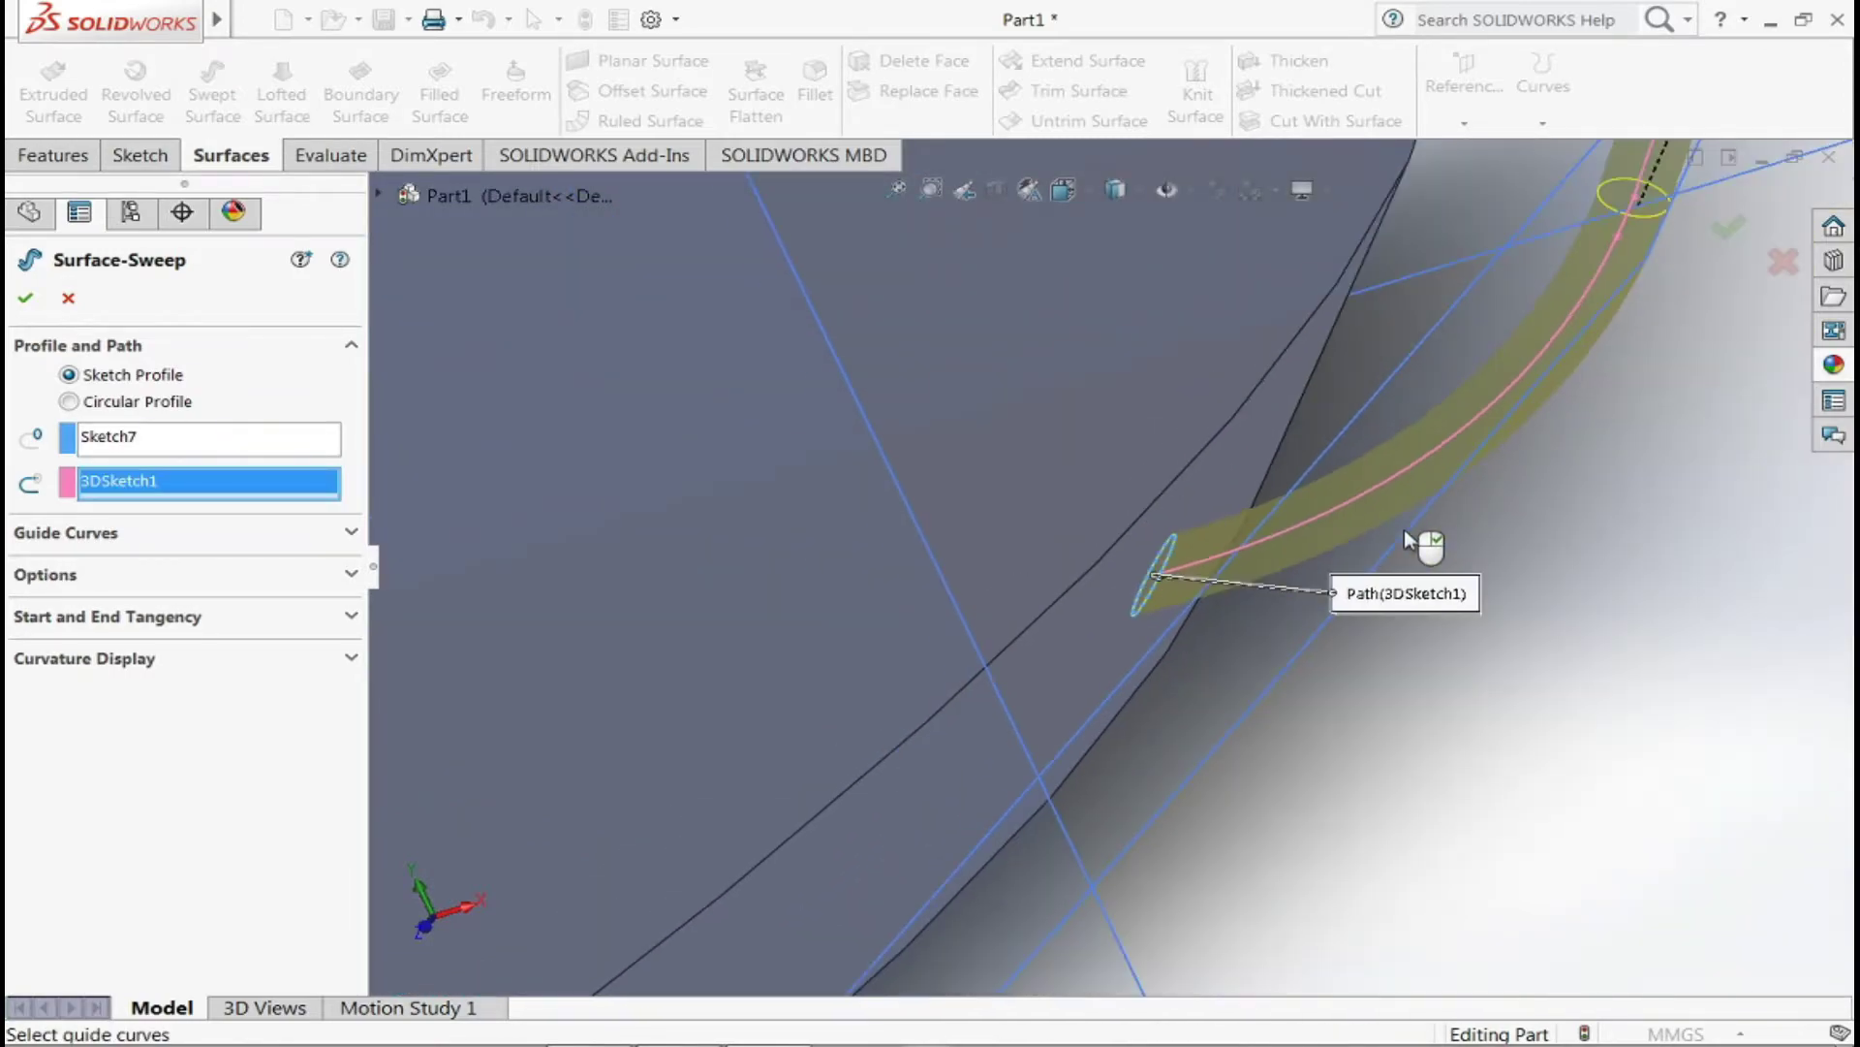
scroll(1410, 540, up, 3)
click(27, 299)
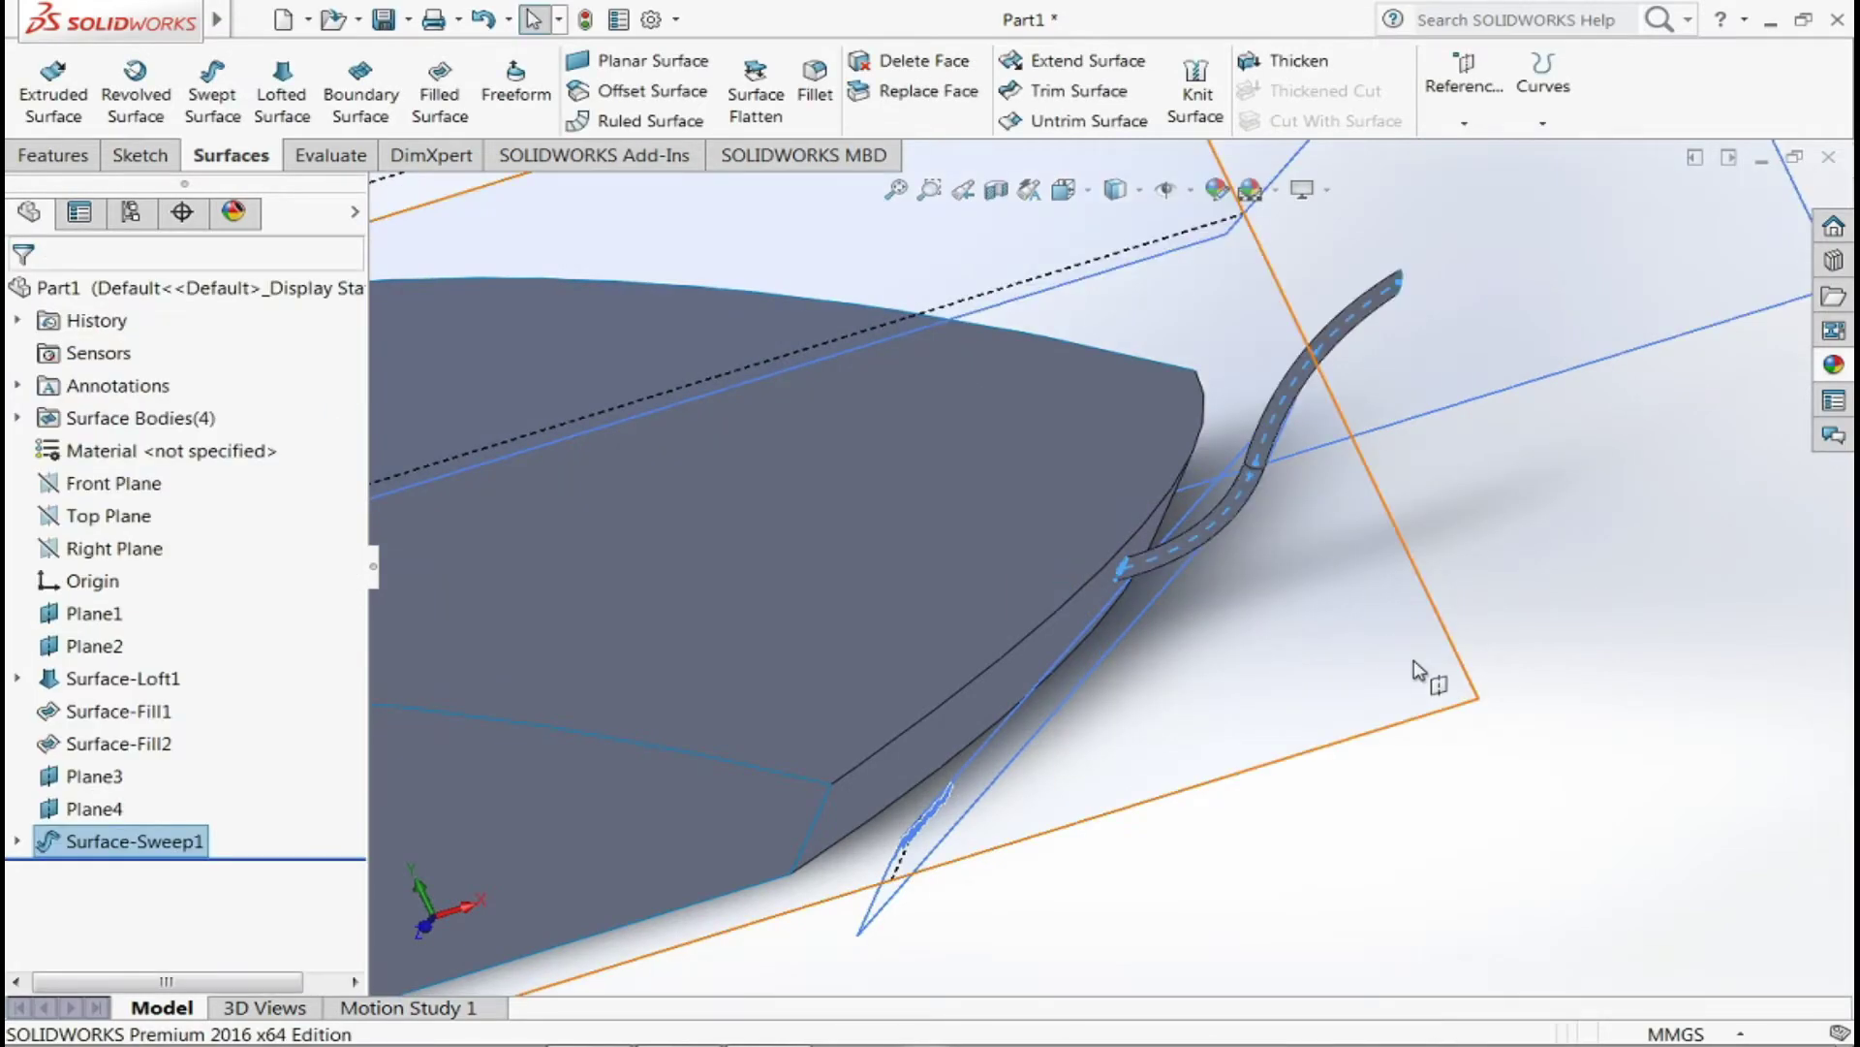
- Orbit around the new tube, select faces of the loft, then clear the selection
click(1583, 498)
middle_drag(1582, 498, 1303, 674)
scroll(1303, 674, up, 5)
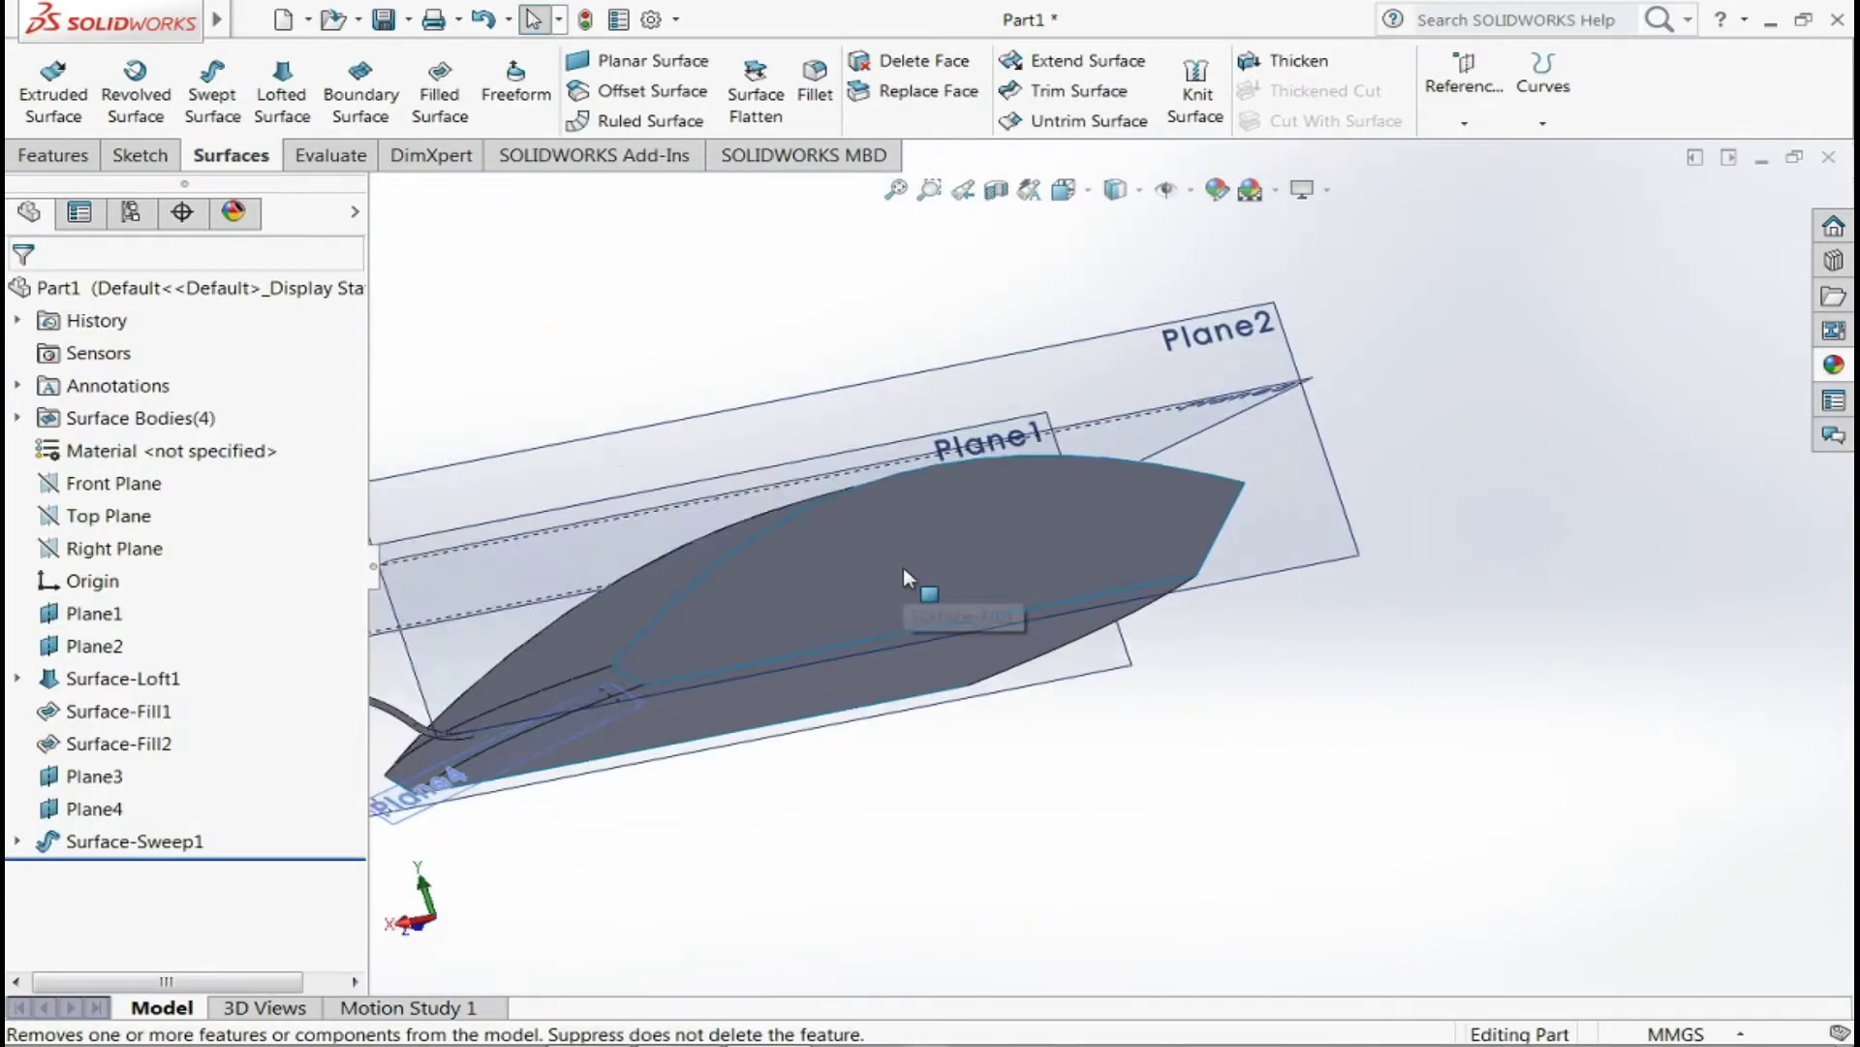
mouse_move(904, 566)
middle_down()
mouse_move(734, 715)
mouse_move(1055, 634)
mouse_move(974, 625)
middle_up()
scroll(1148, 566, down, 3)
scroll(1121, 583, down, 2)
scroll(1120, 583, down, 3)
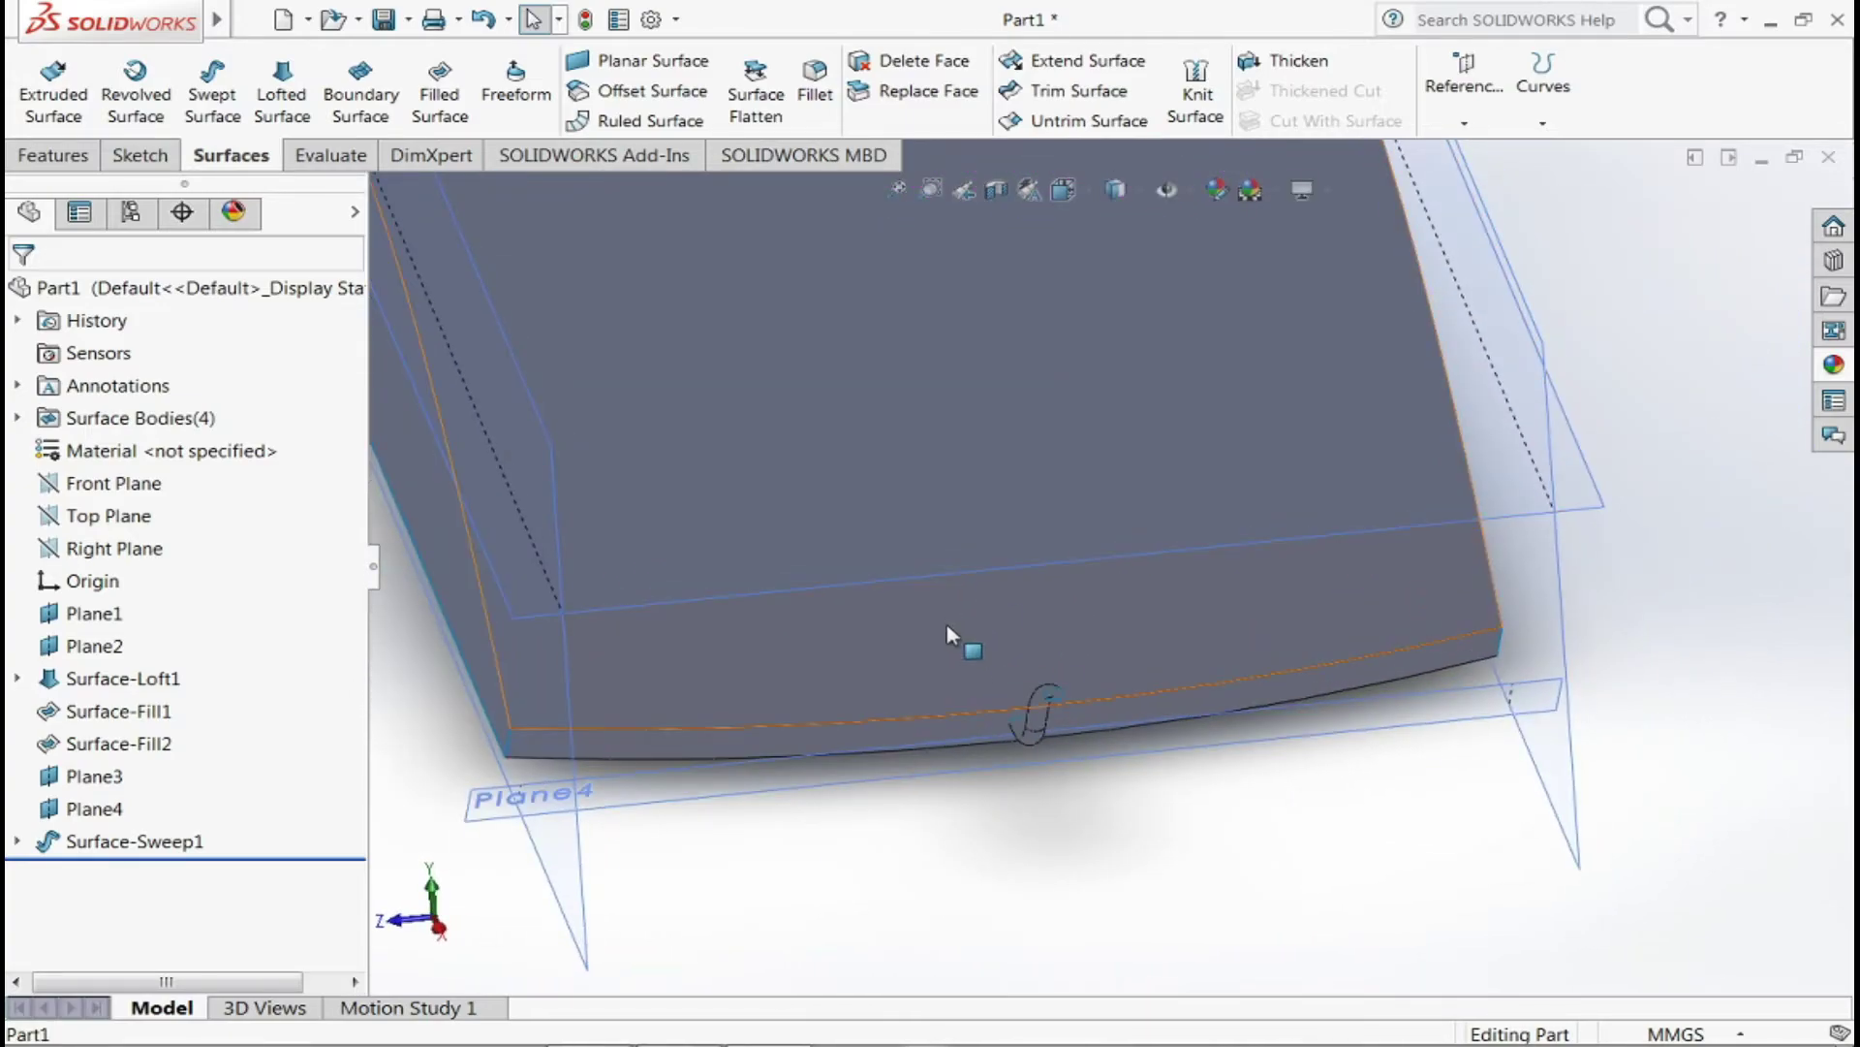
click(945, 624)
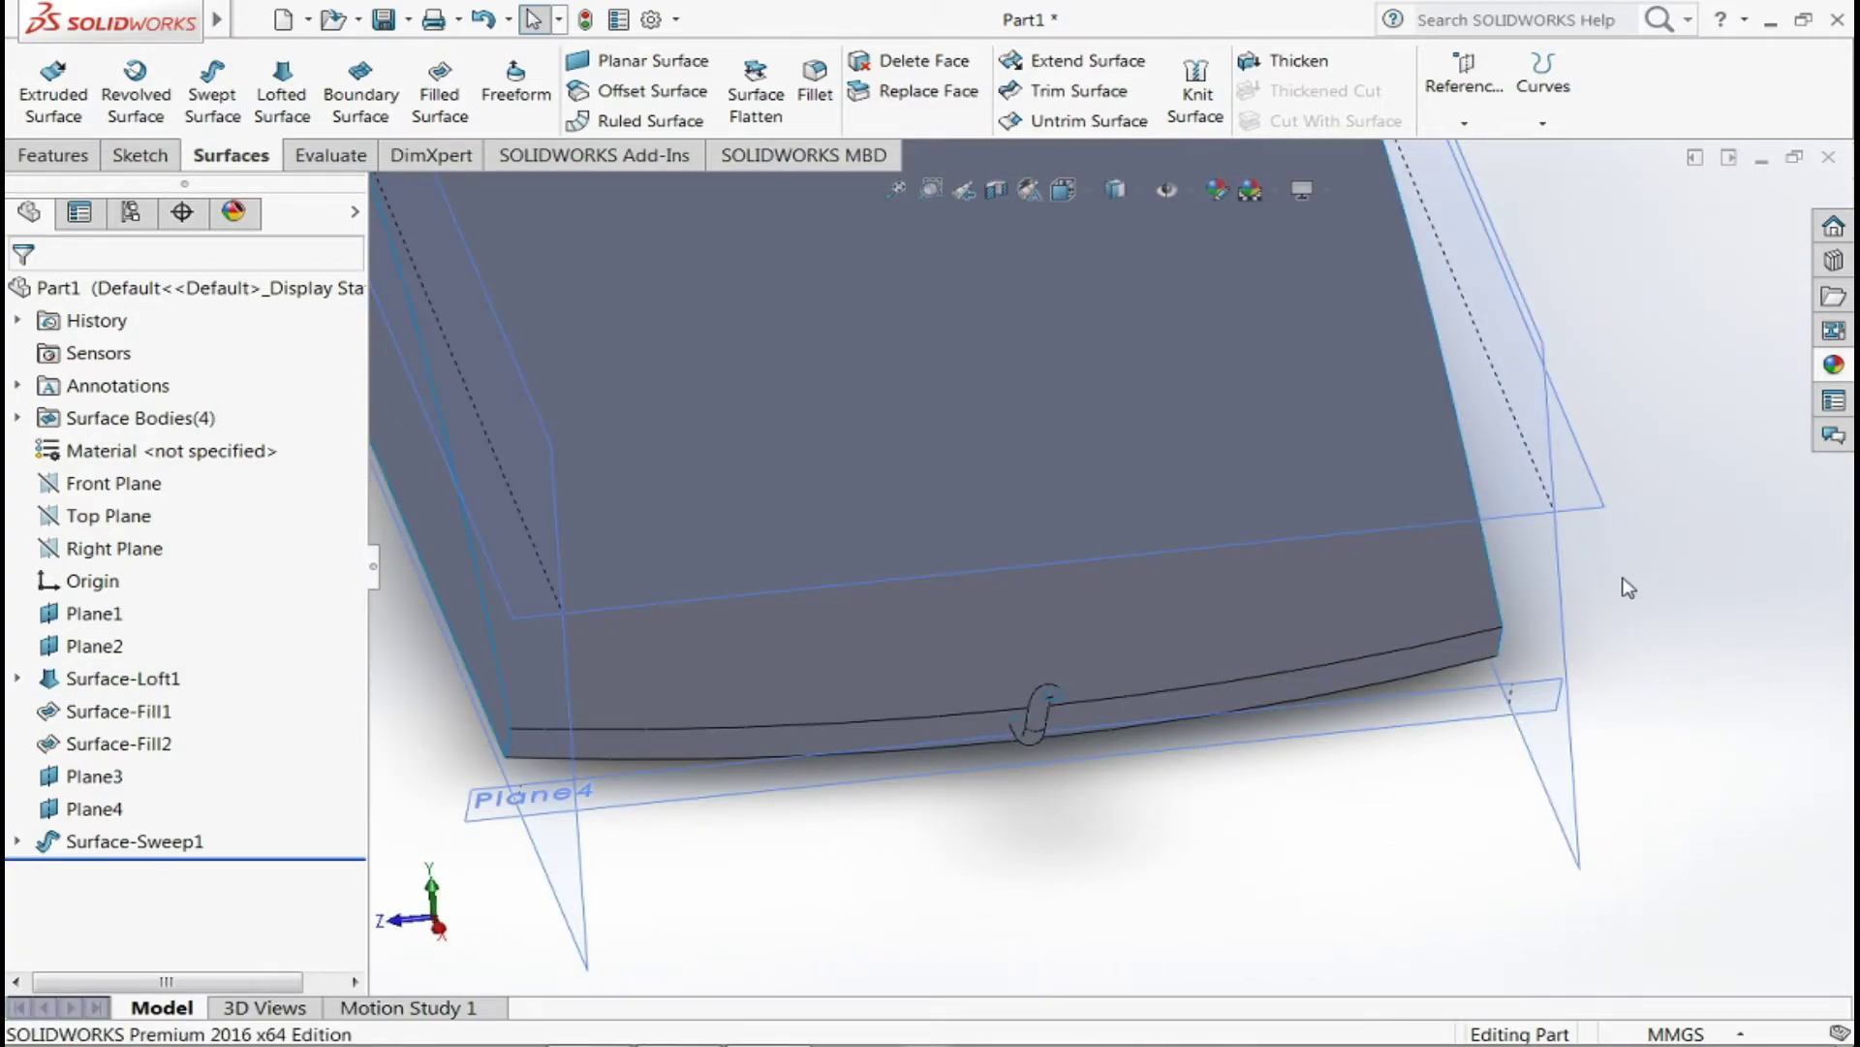
mouse_move(1136, 526)
middle_down()
mouse_move(1561, 681)
mouse_move(1583, 601)
mouse_move(1695, 586)
mouse_move(1537, 582)
middle_up()
click(1124, 597)
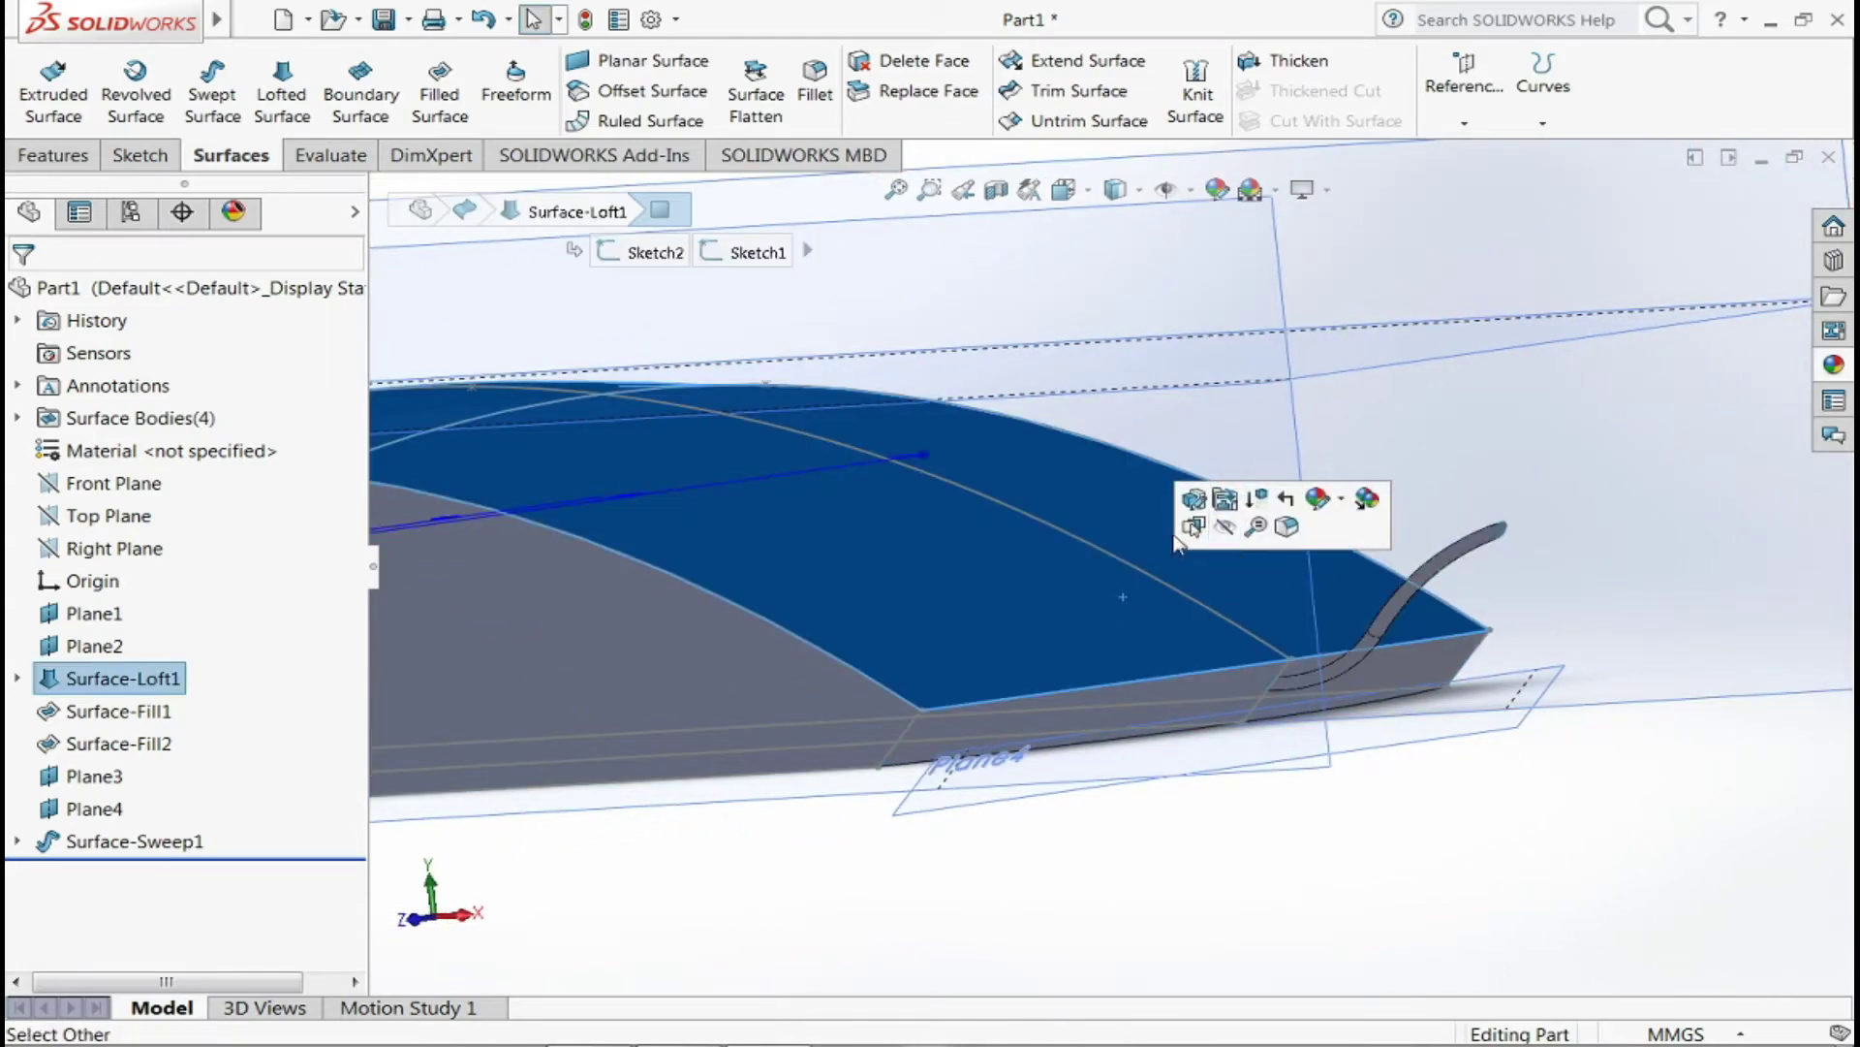
click(1650, 833)
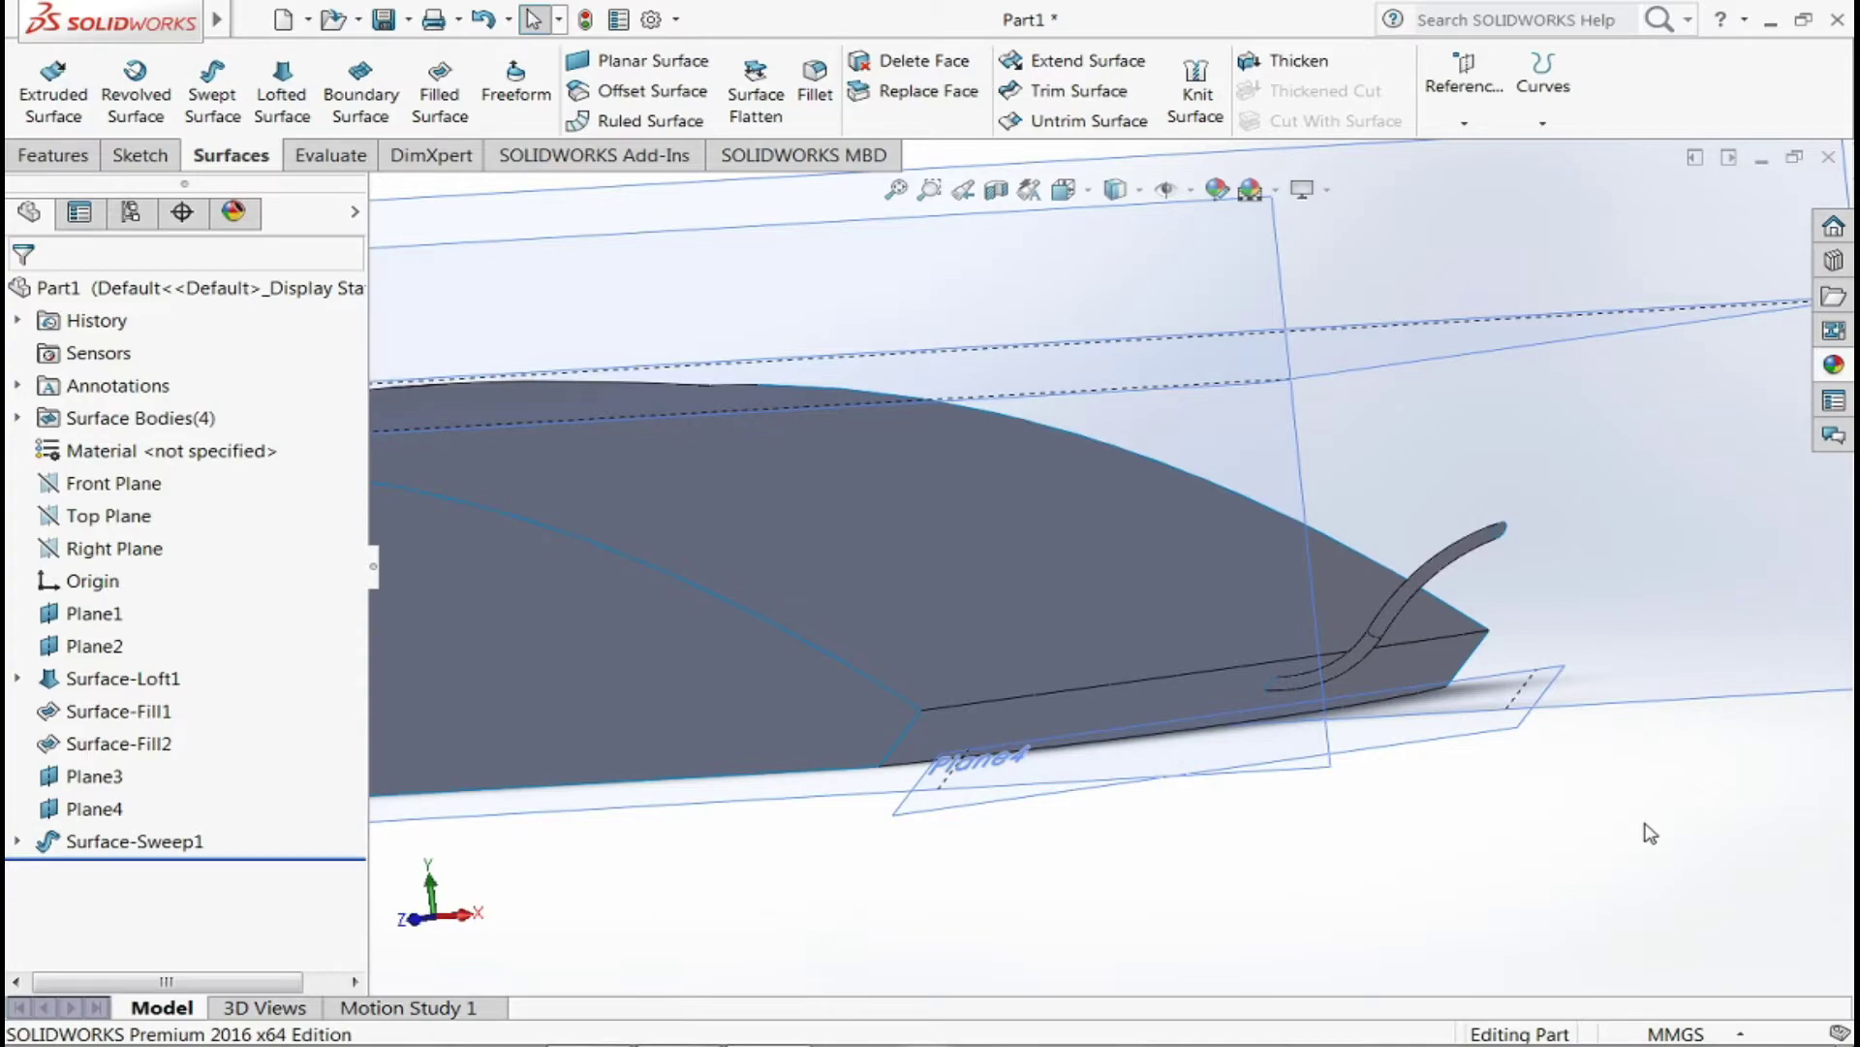
click(1092, 91)
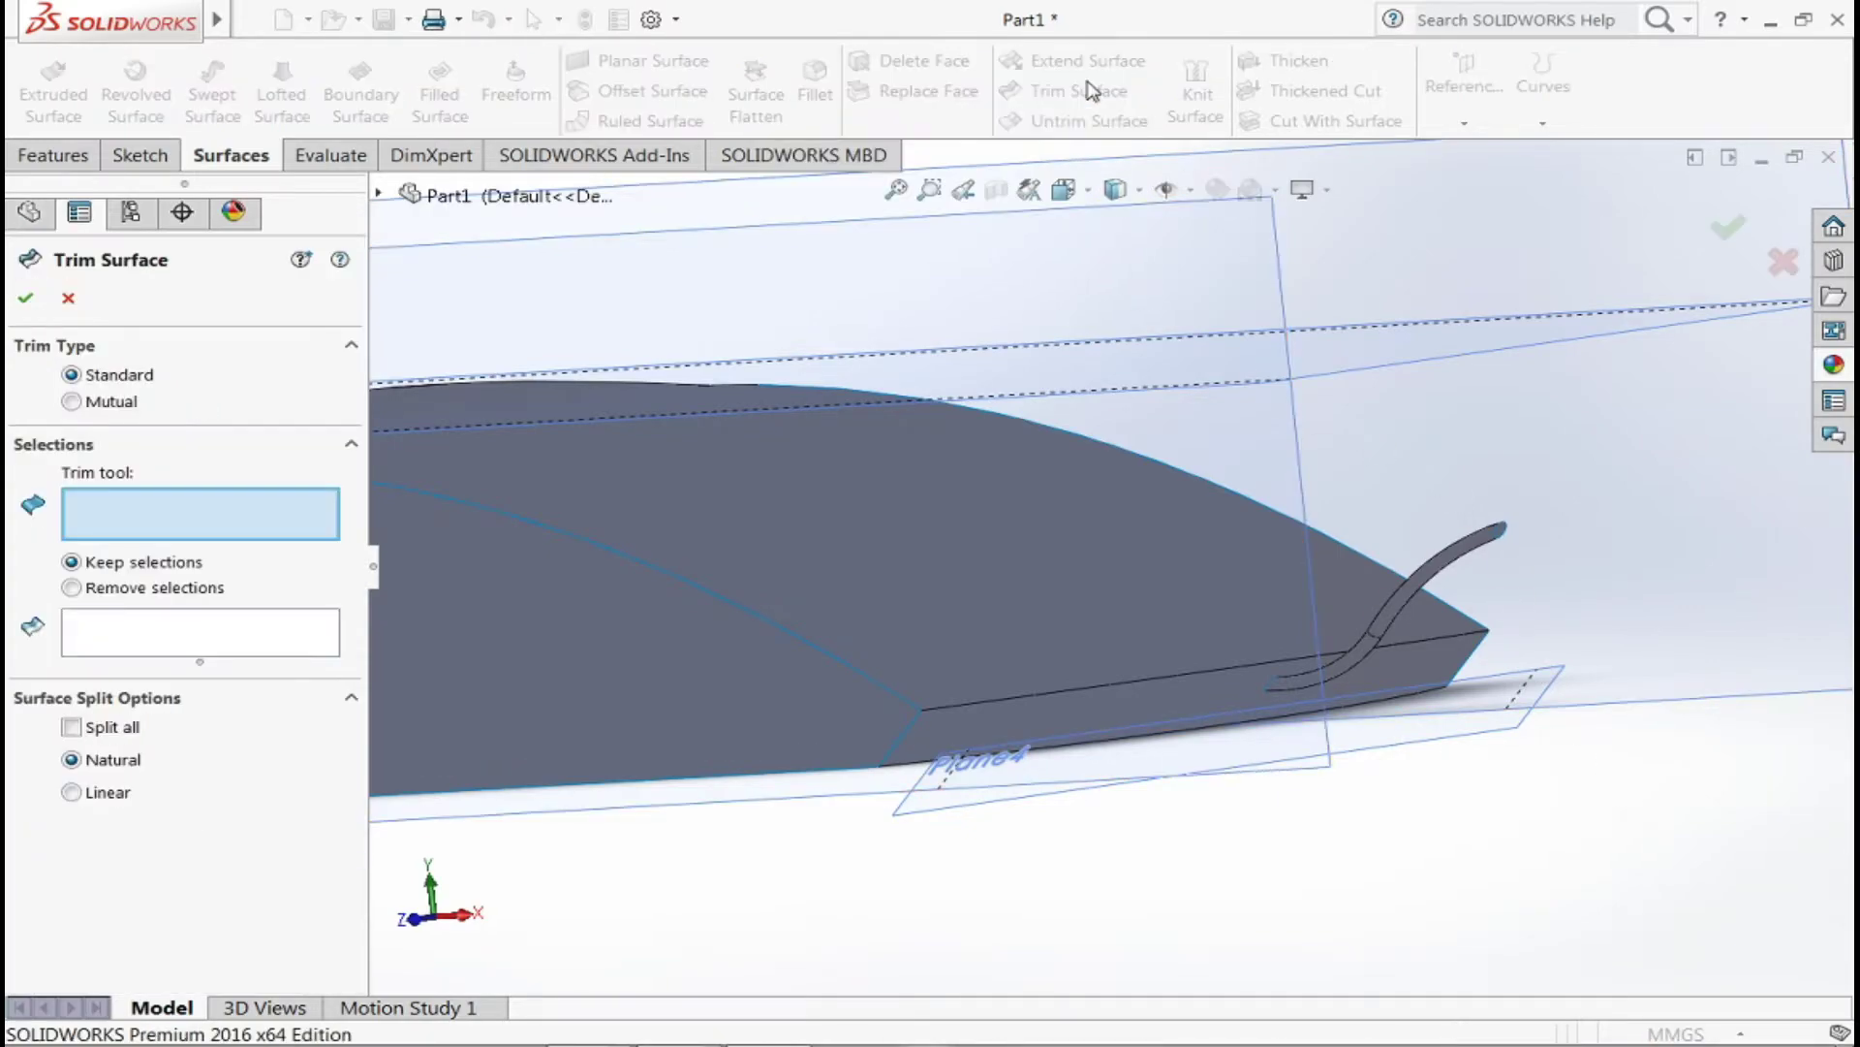
key(Escape)
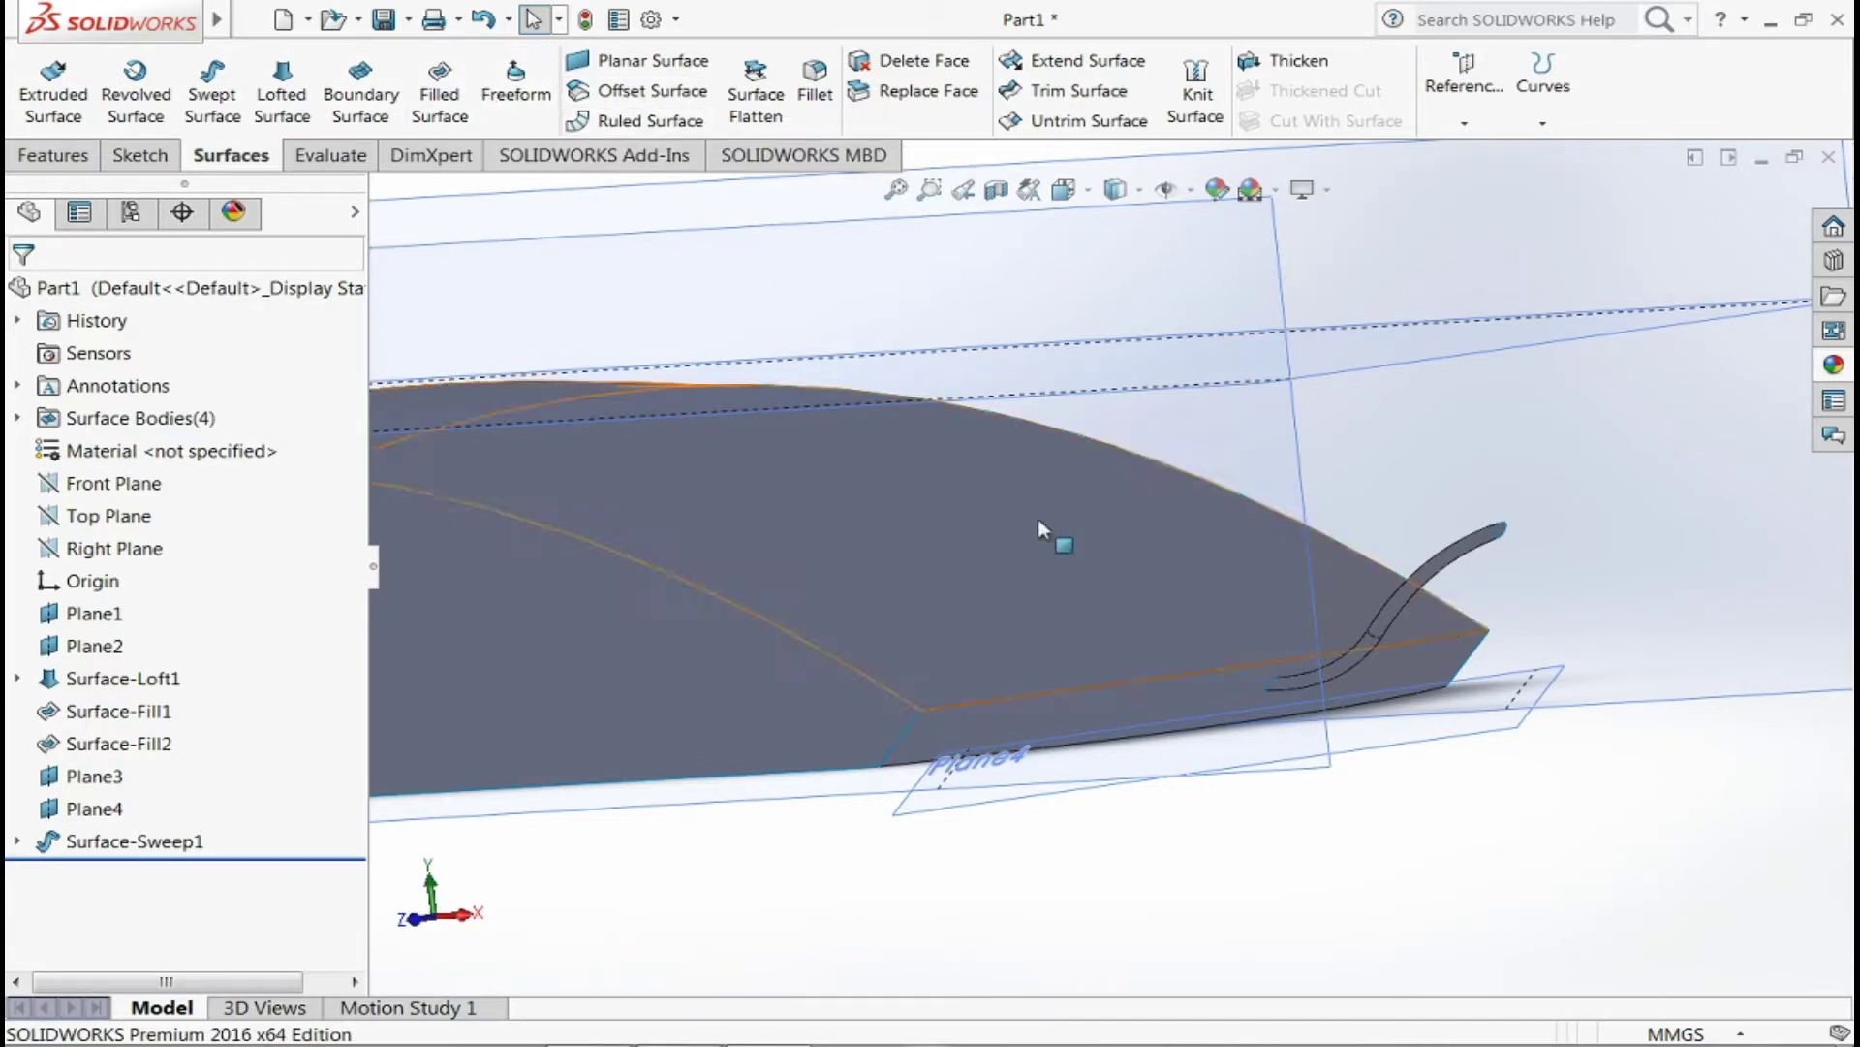
middle_drag(911, 951, 886, 918)
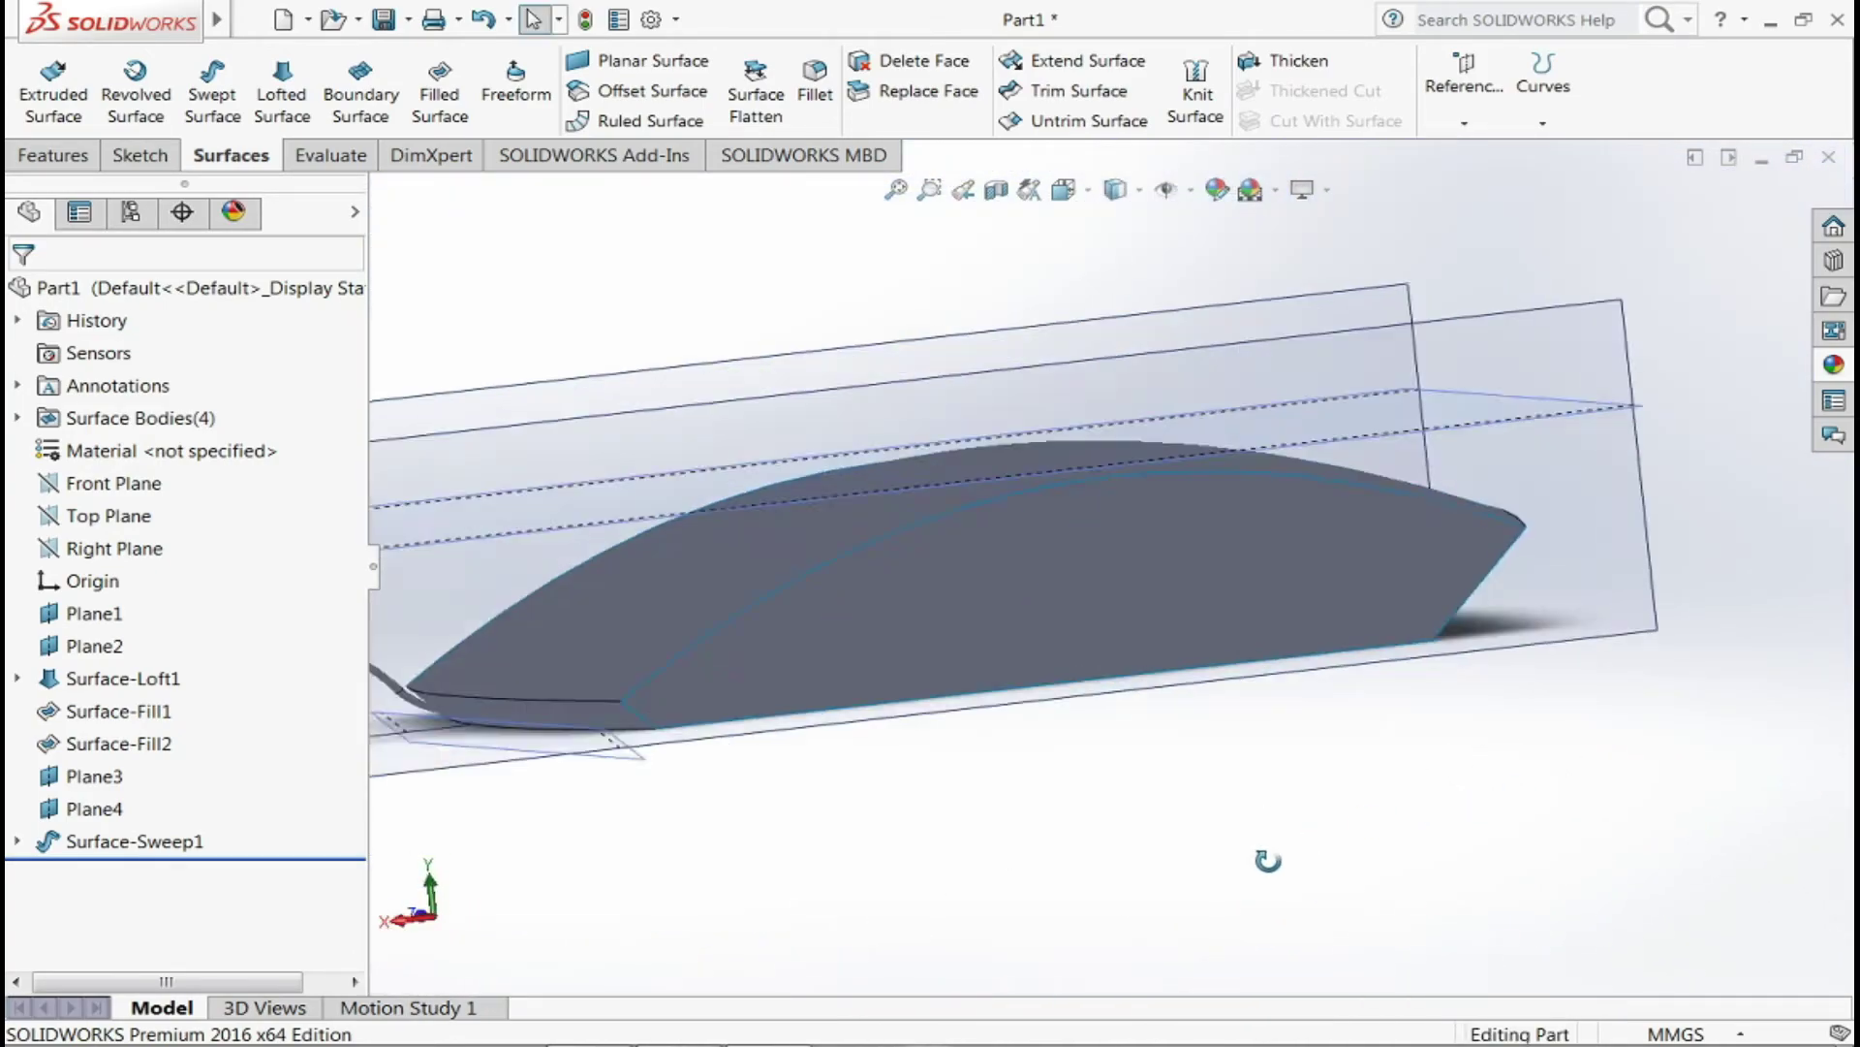
middle_drag(886, 918, 853, 681)
scroll(853, 681, up, 2)
scroll(853, 682, down, 2)
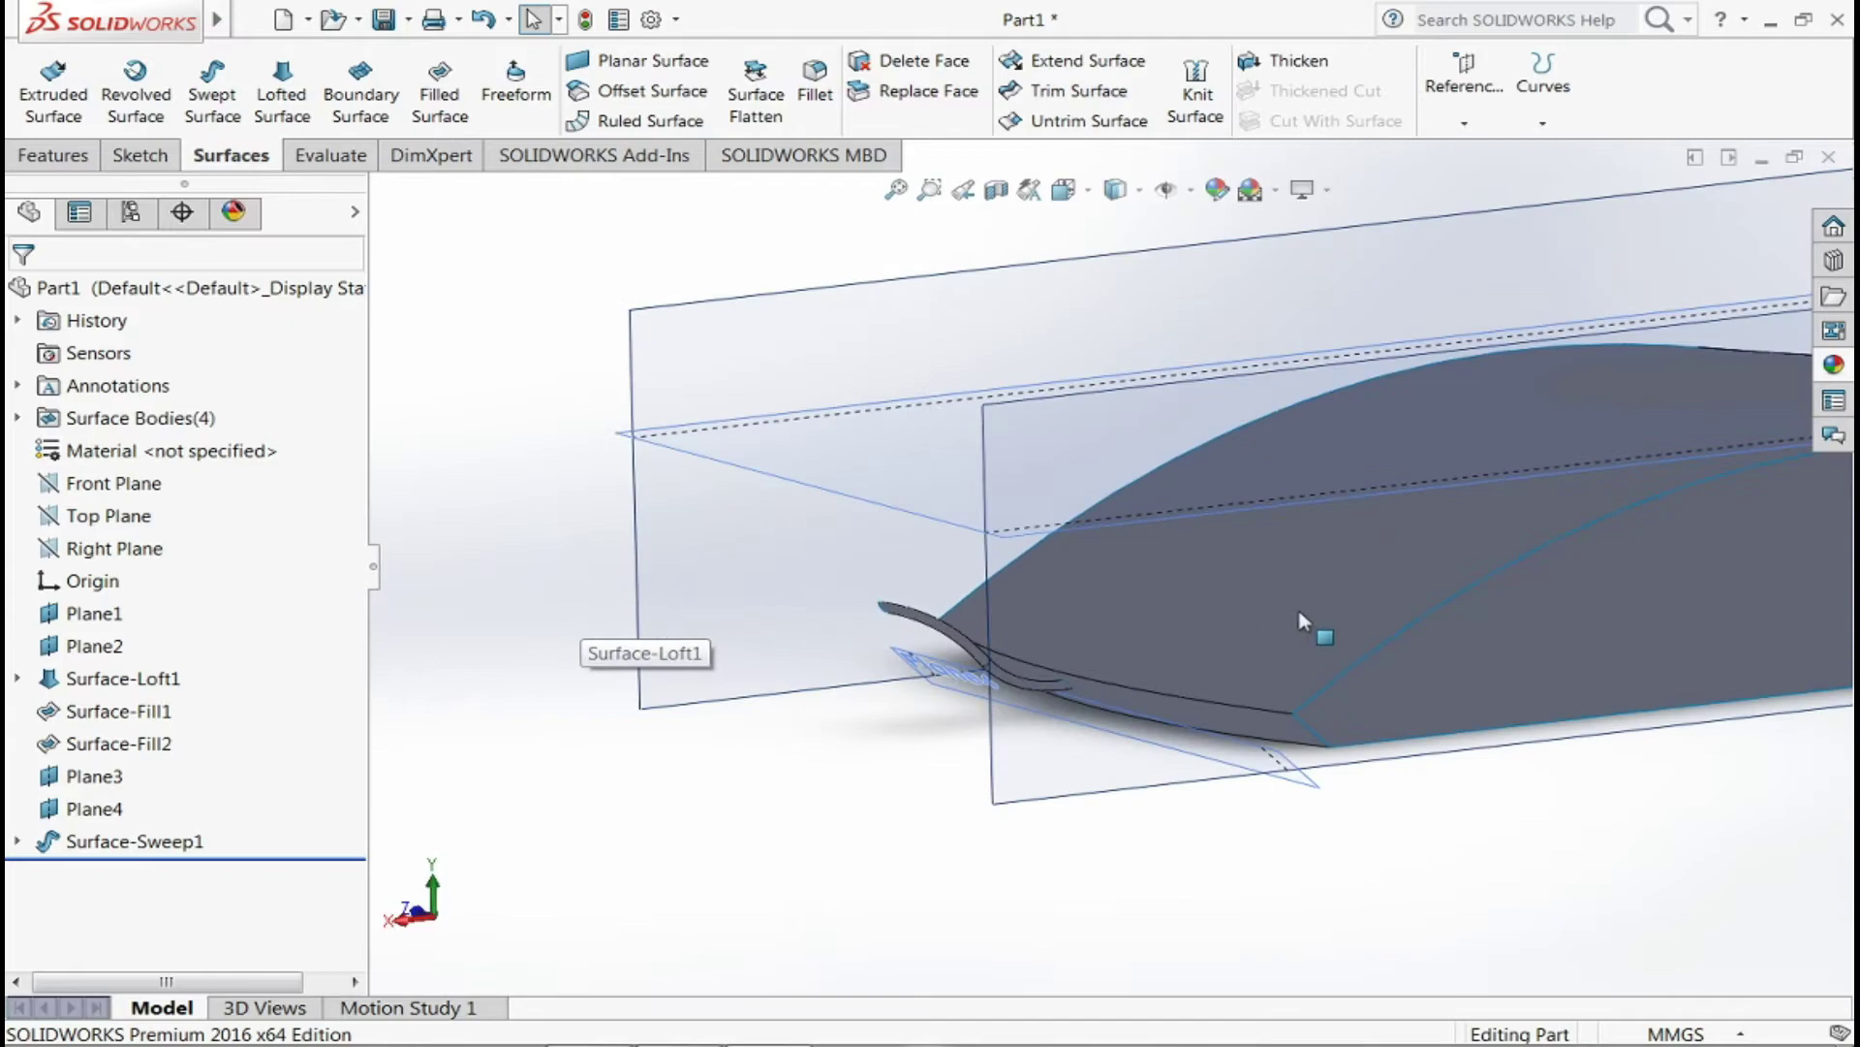
scroll(1201, 623, down, 2)
scroll(930, 717, down, 2)
click(930, 717)
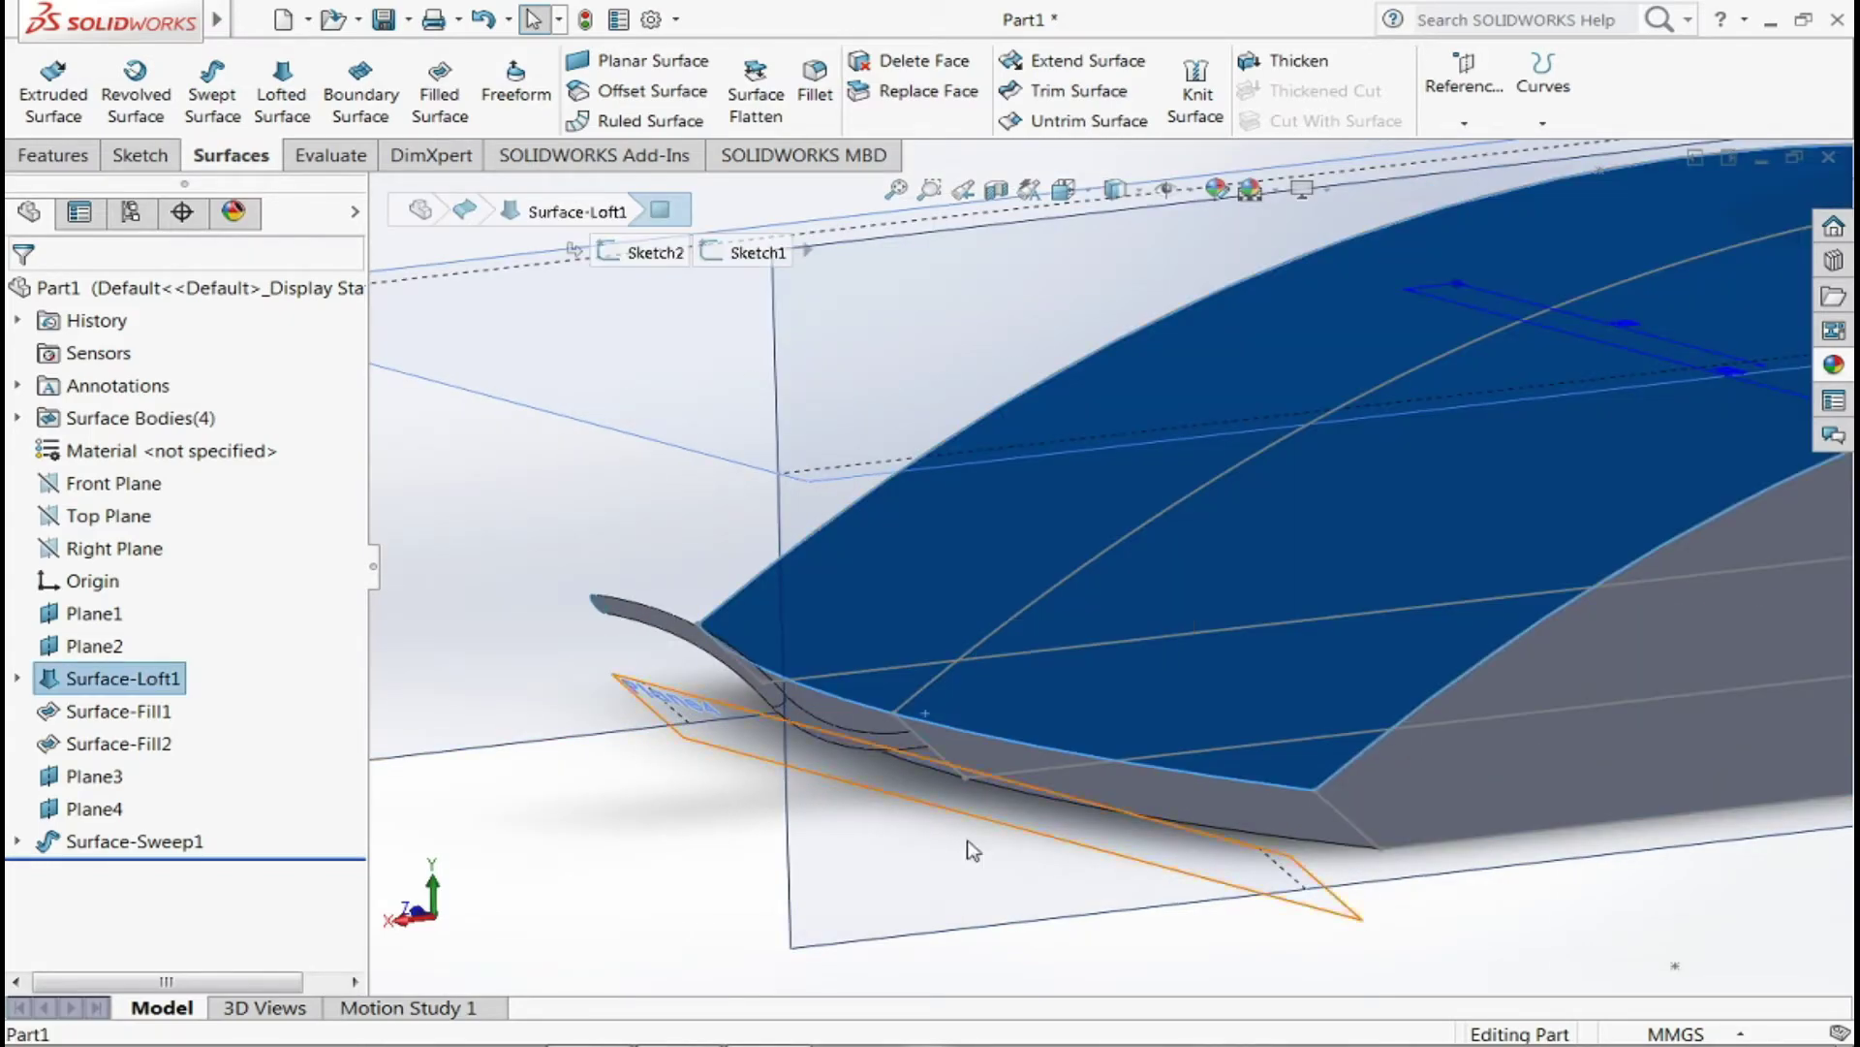
key(Escape)
scroll(1124, 659, up, 2)
scroll(1124, 647, down, 1)
click(1110, 601)
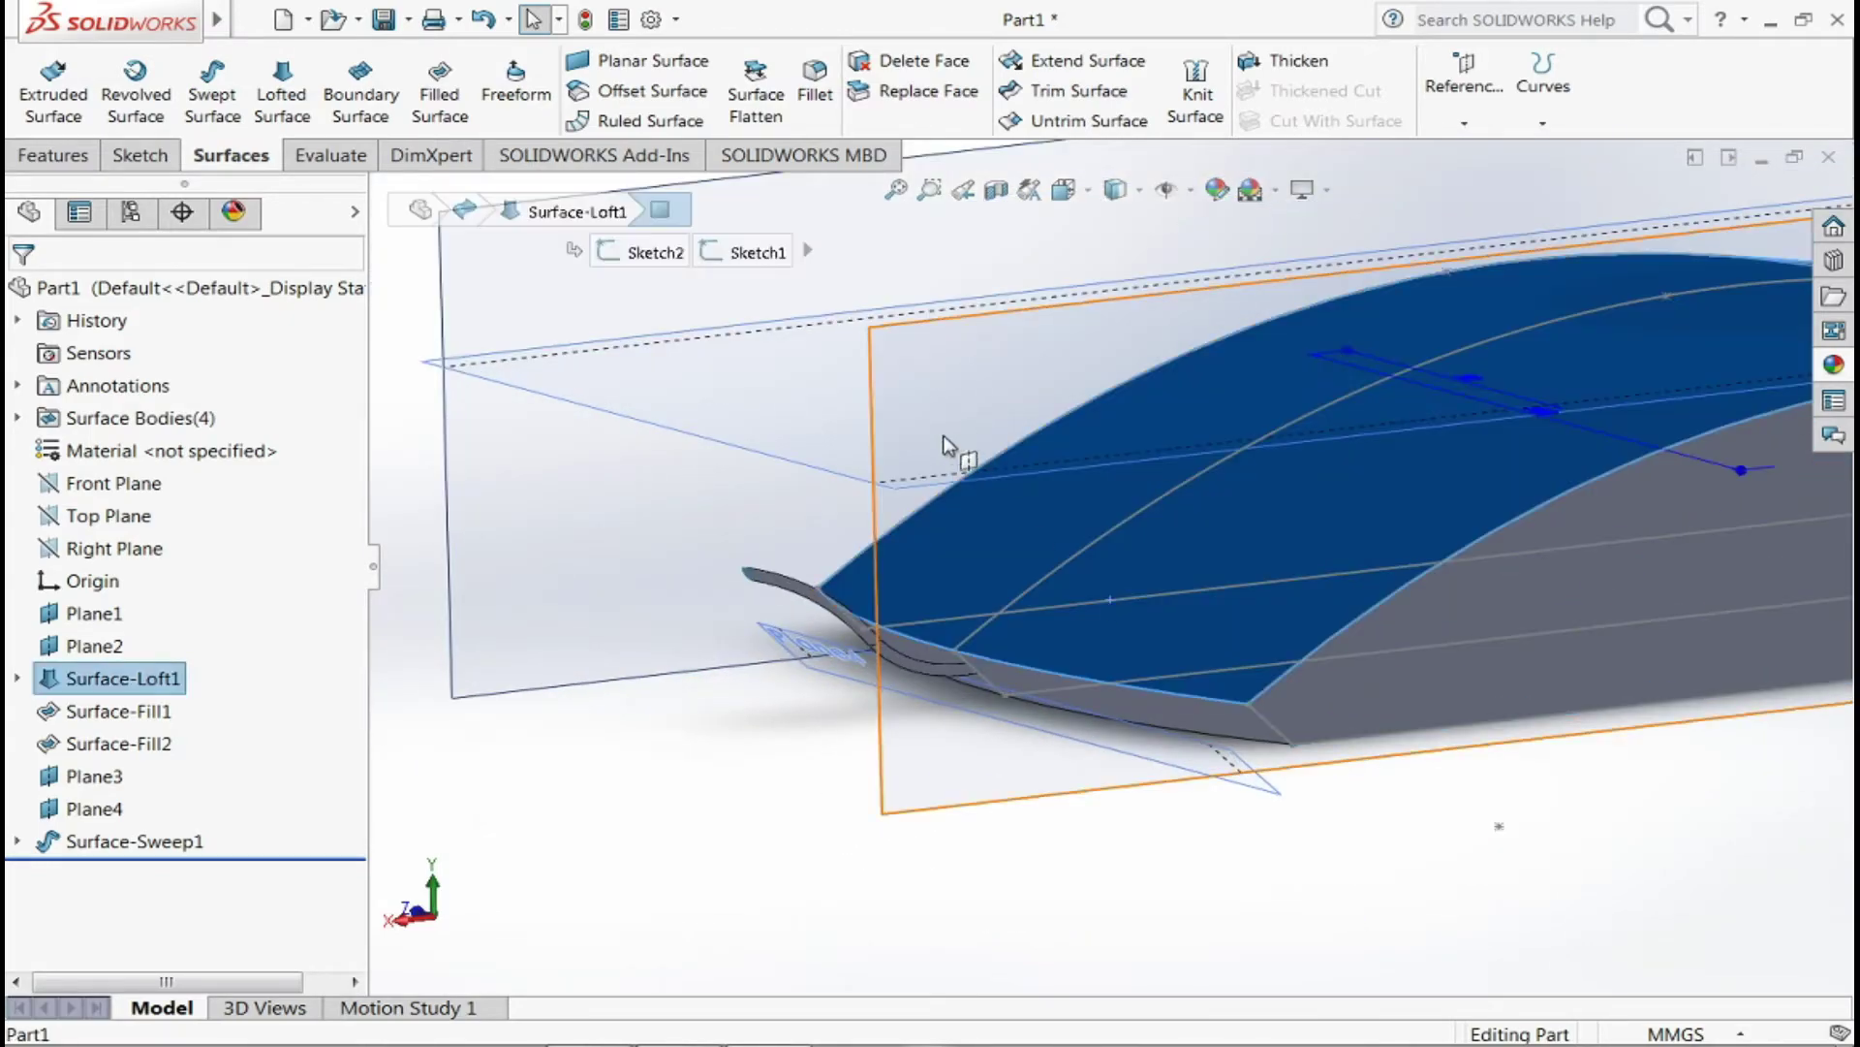
click(945, 456)
- Open Sketch8 on Plane3 viewed Normal To and convert the surface's arc edge into it
click(53, 155)
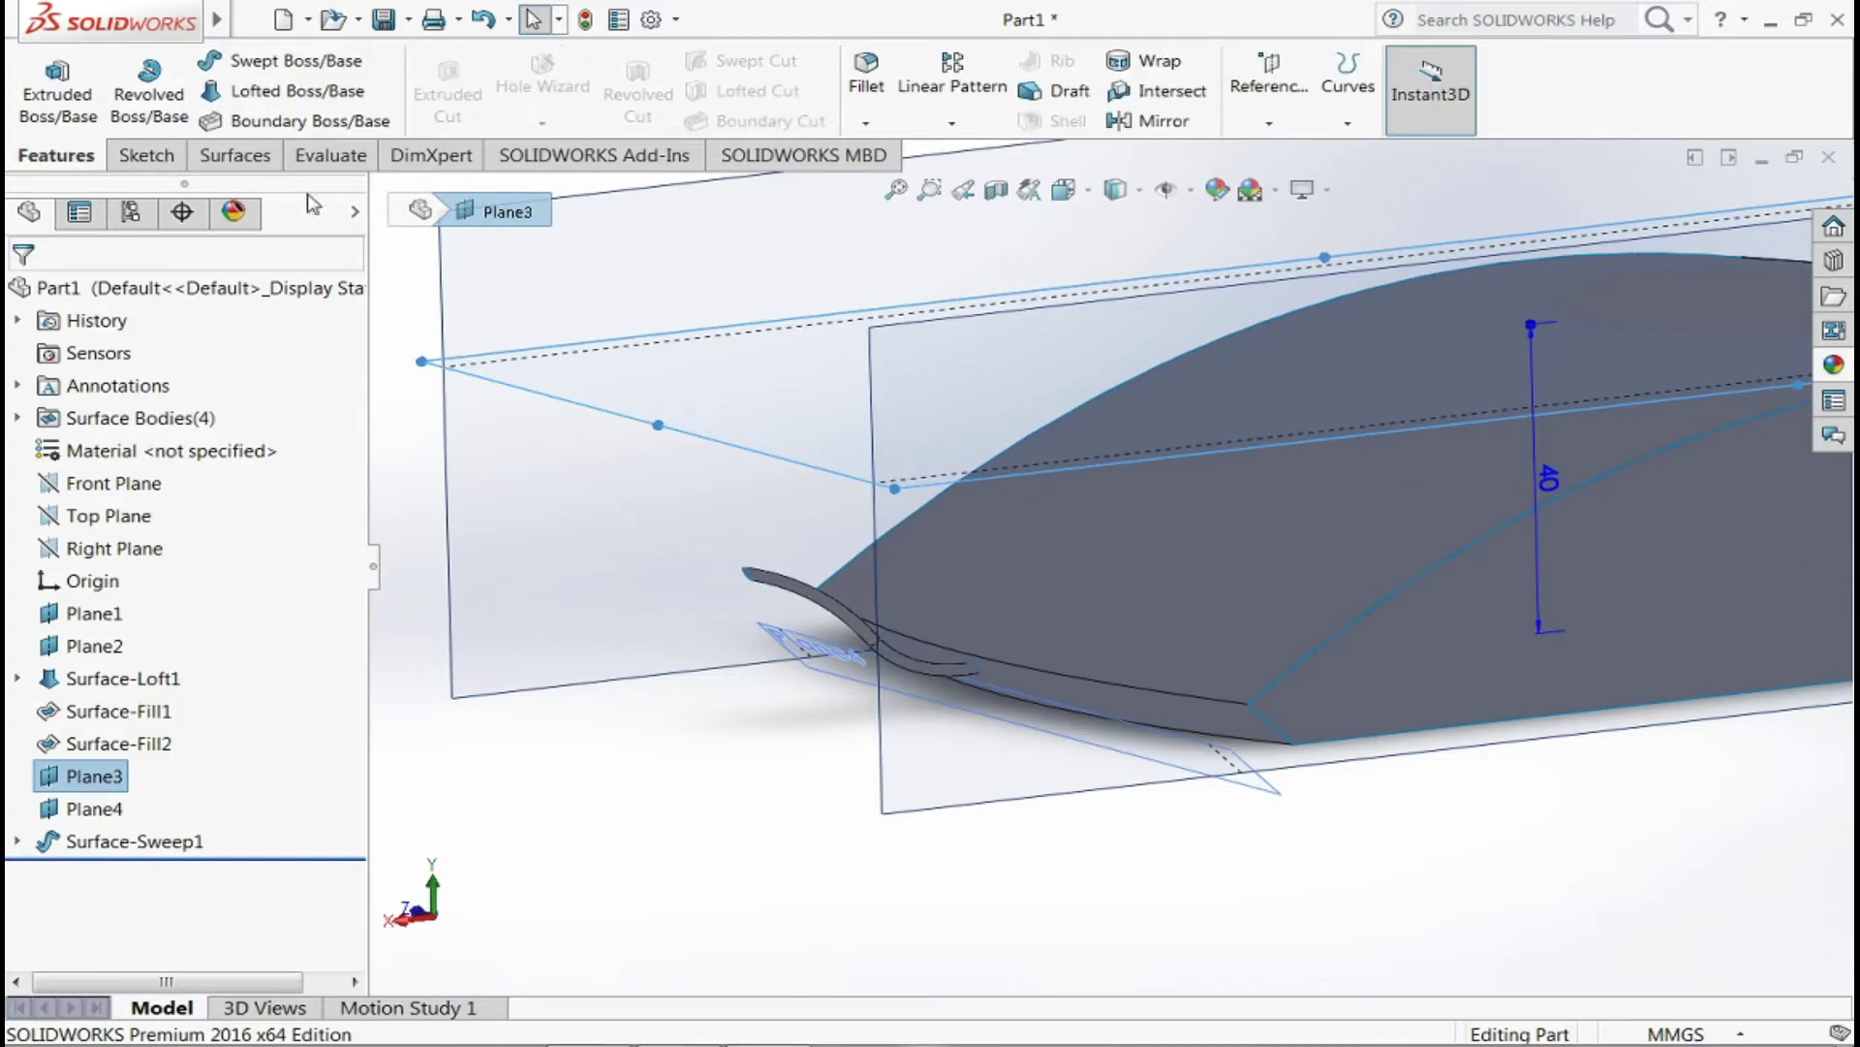
click(141, 157)
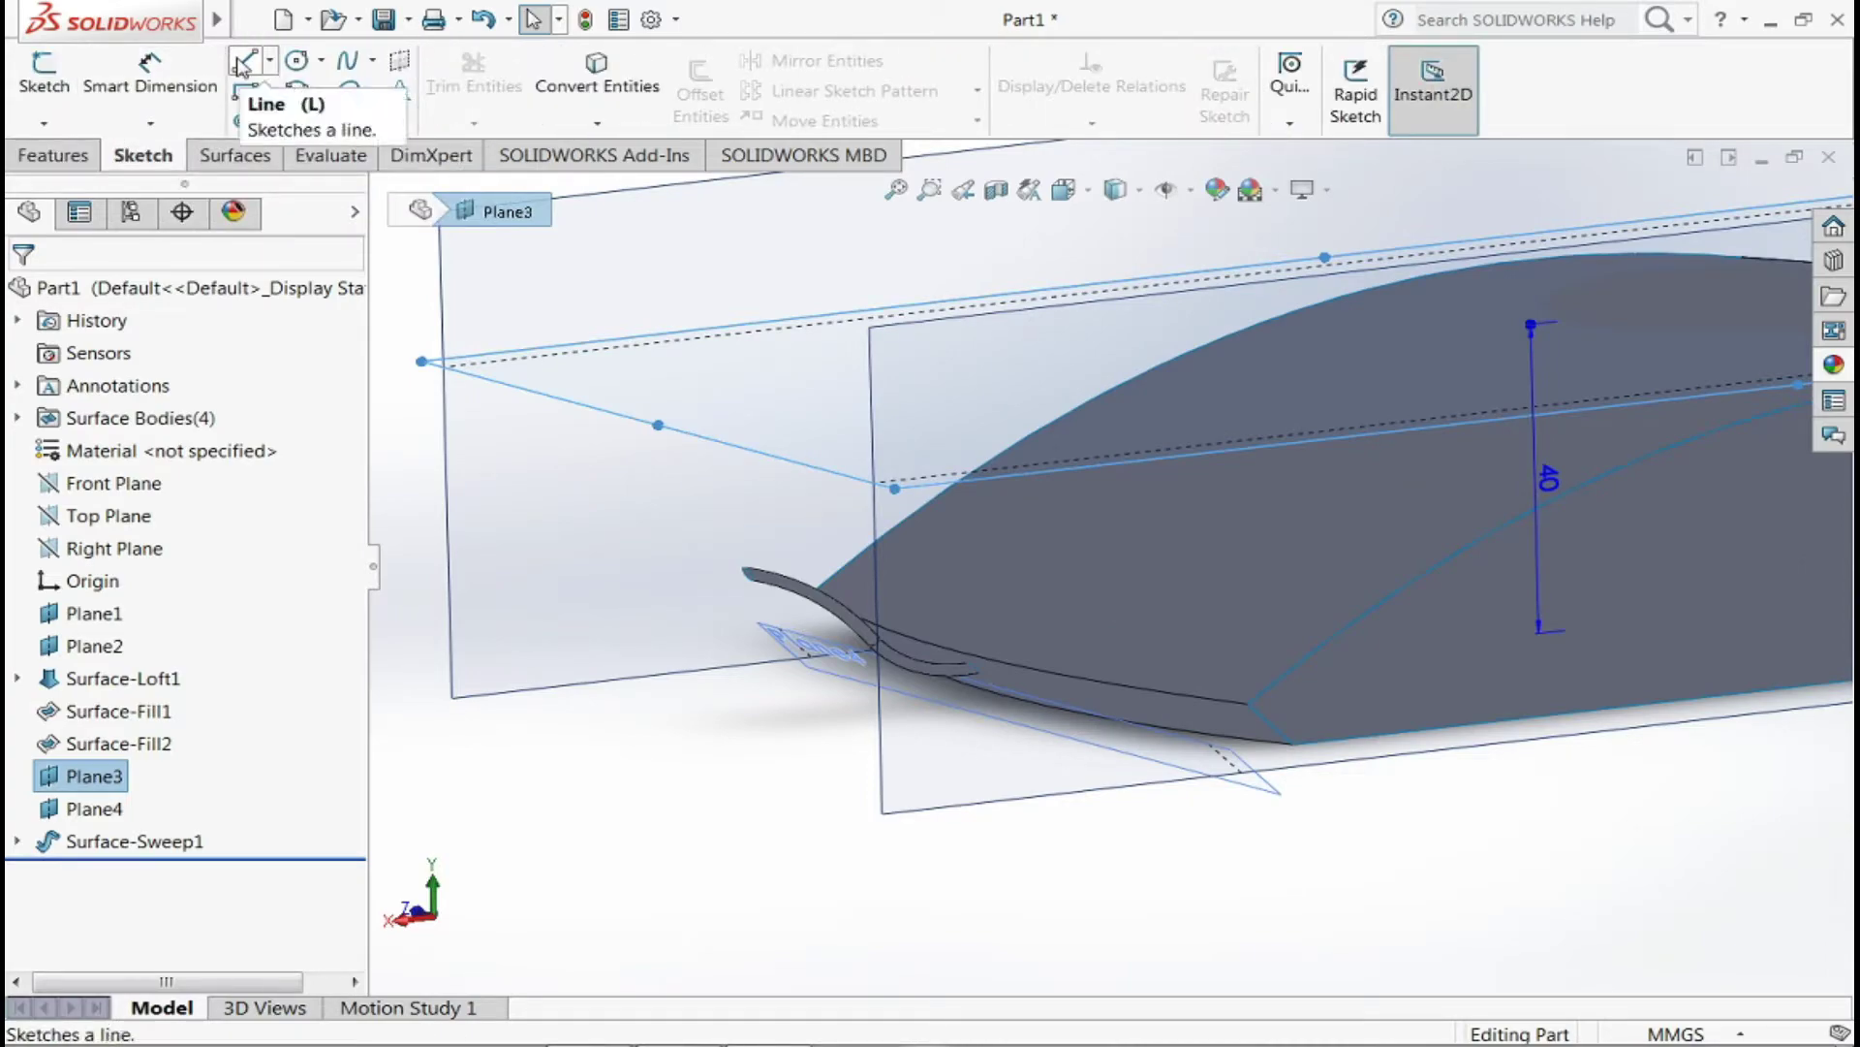
click(44, 70)
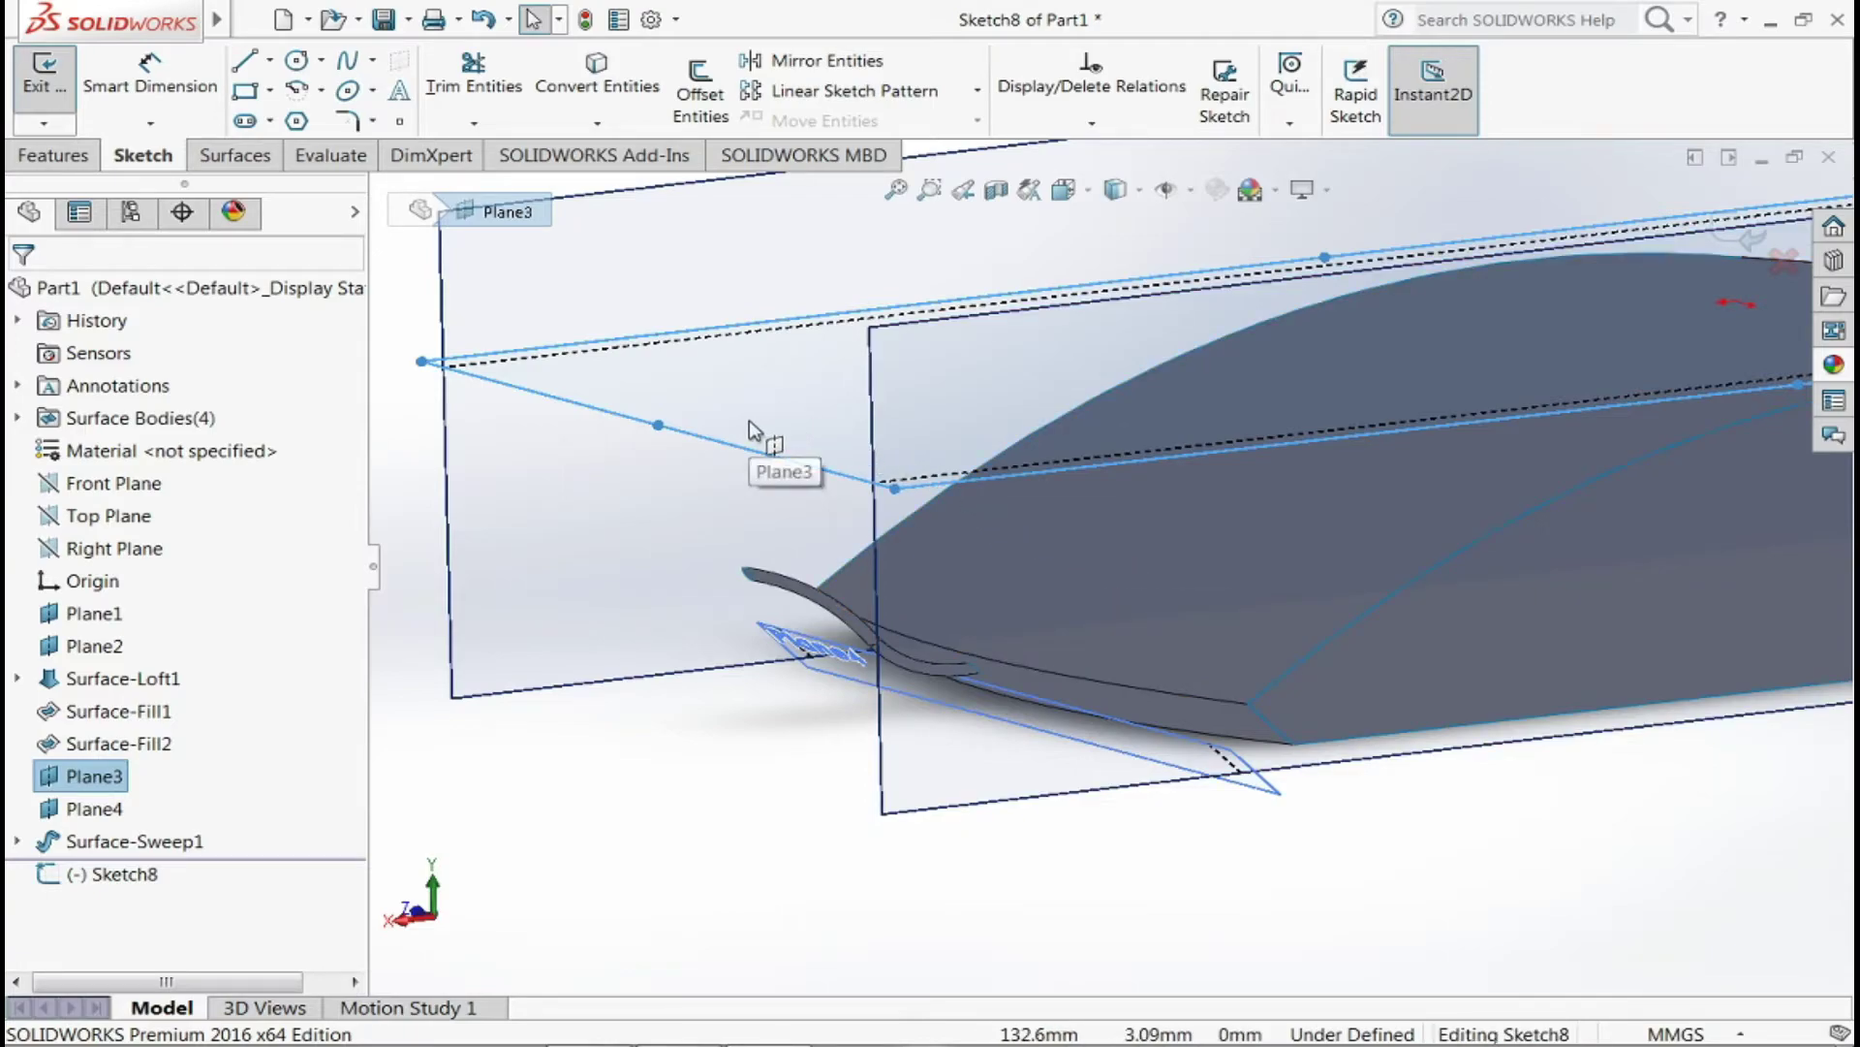
click(1064, 189)
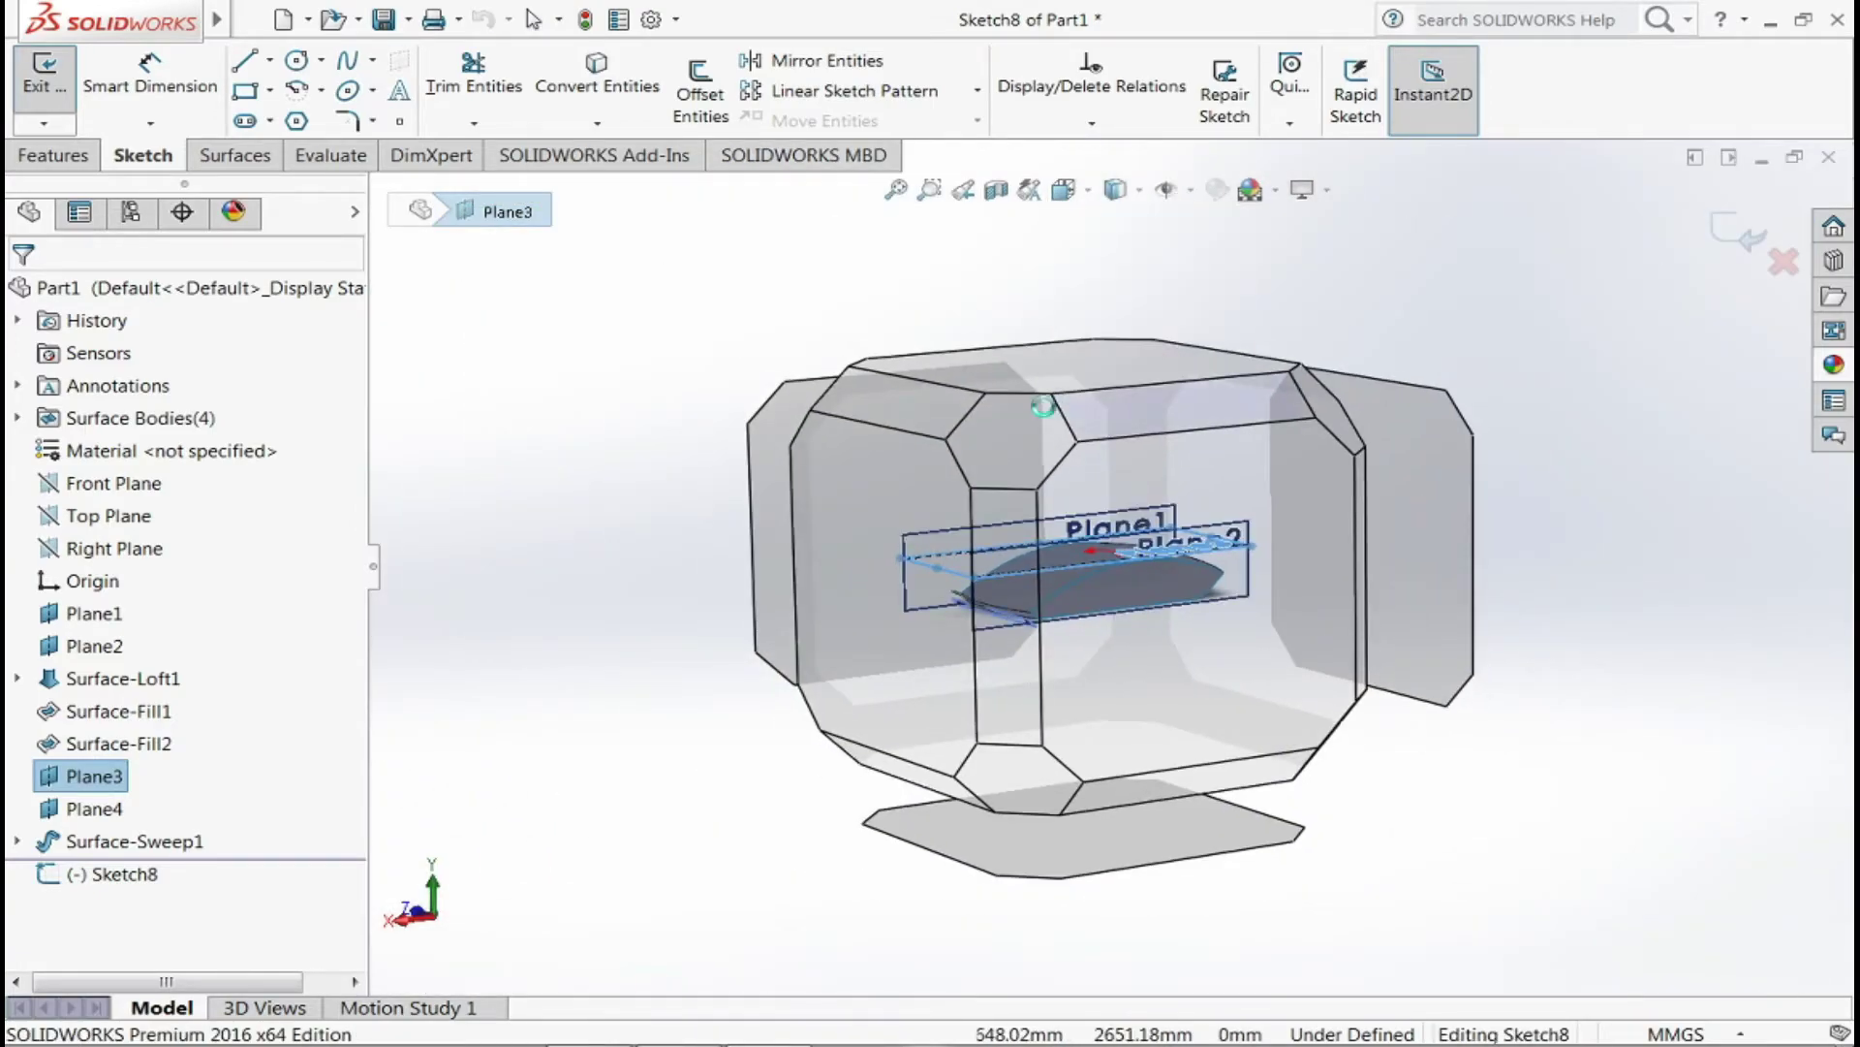
click(935, 572)
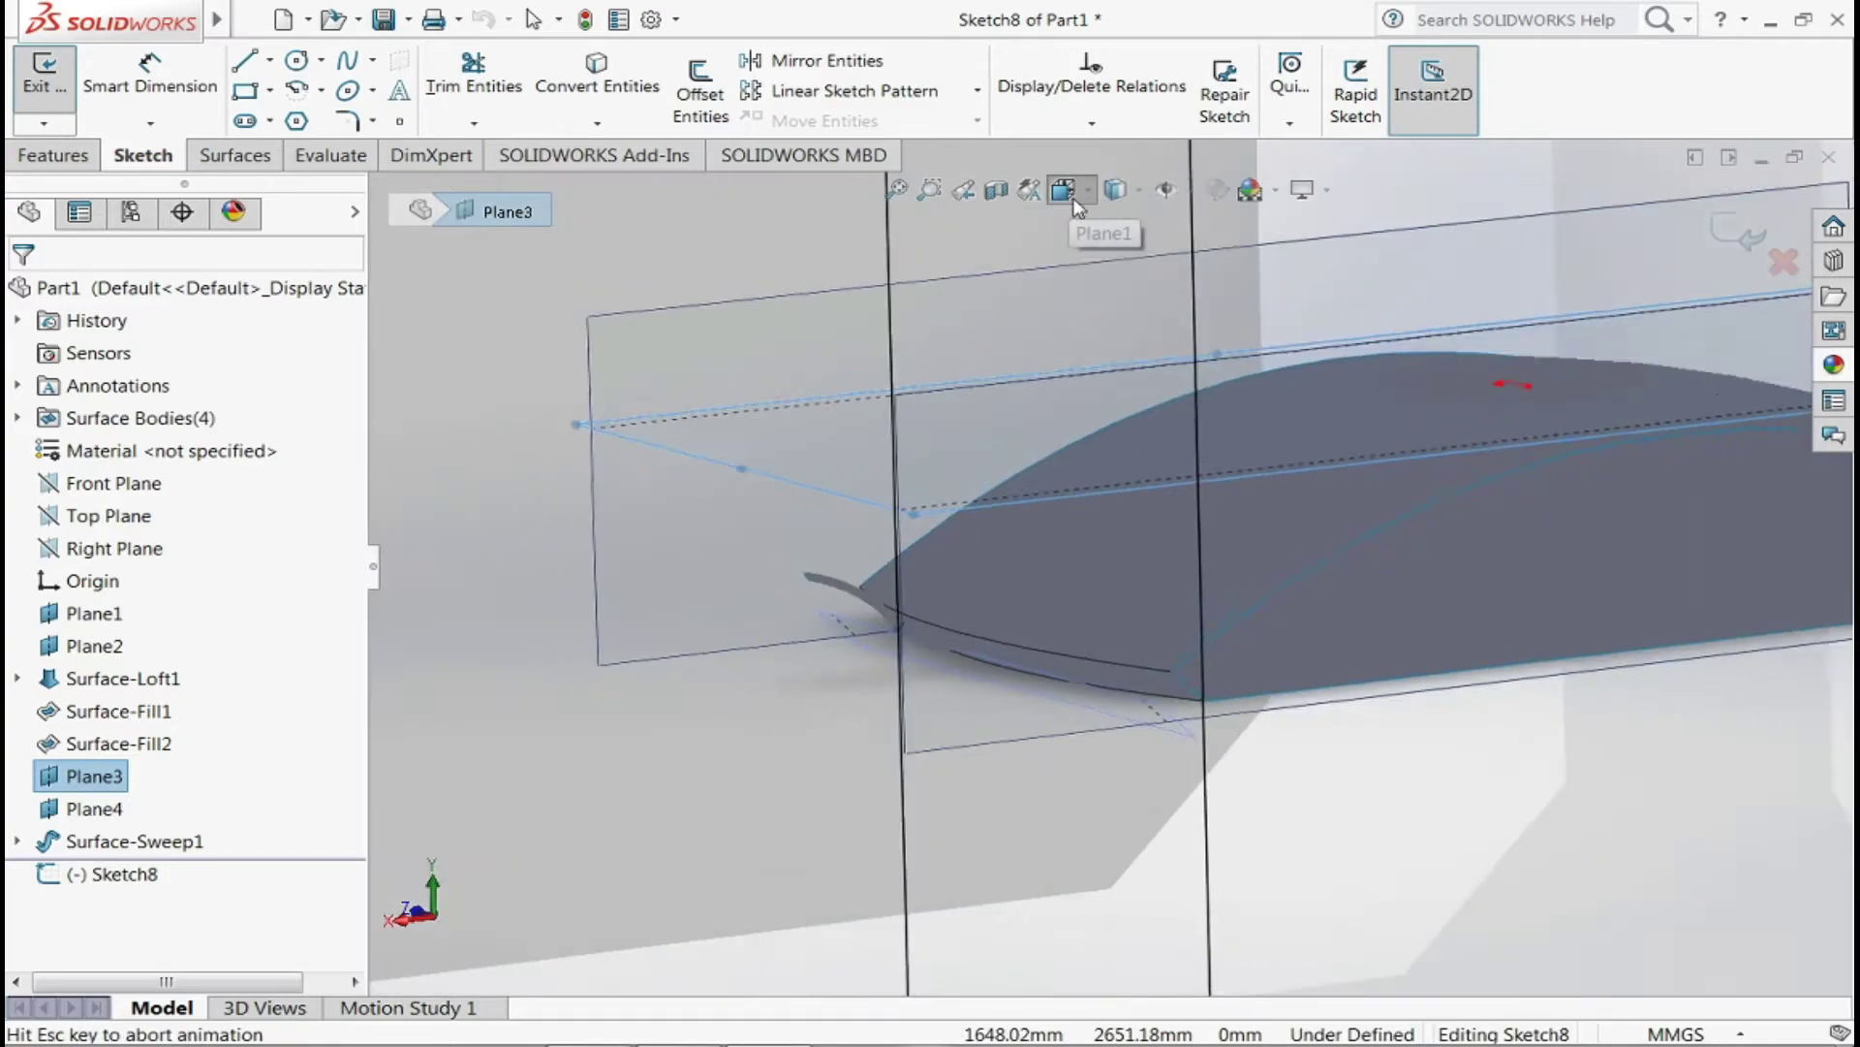
click(1074, 202)
click(1221, 318)
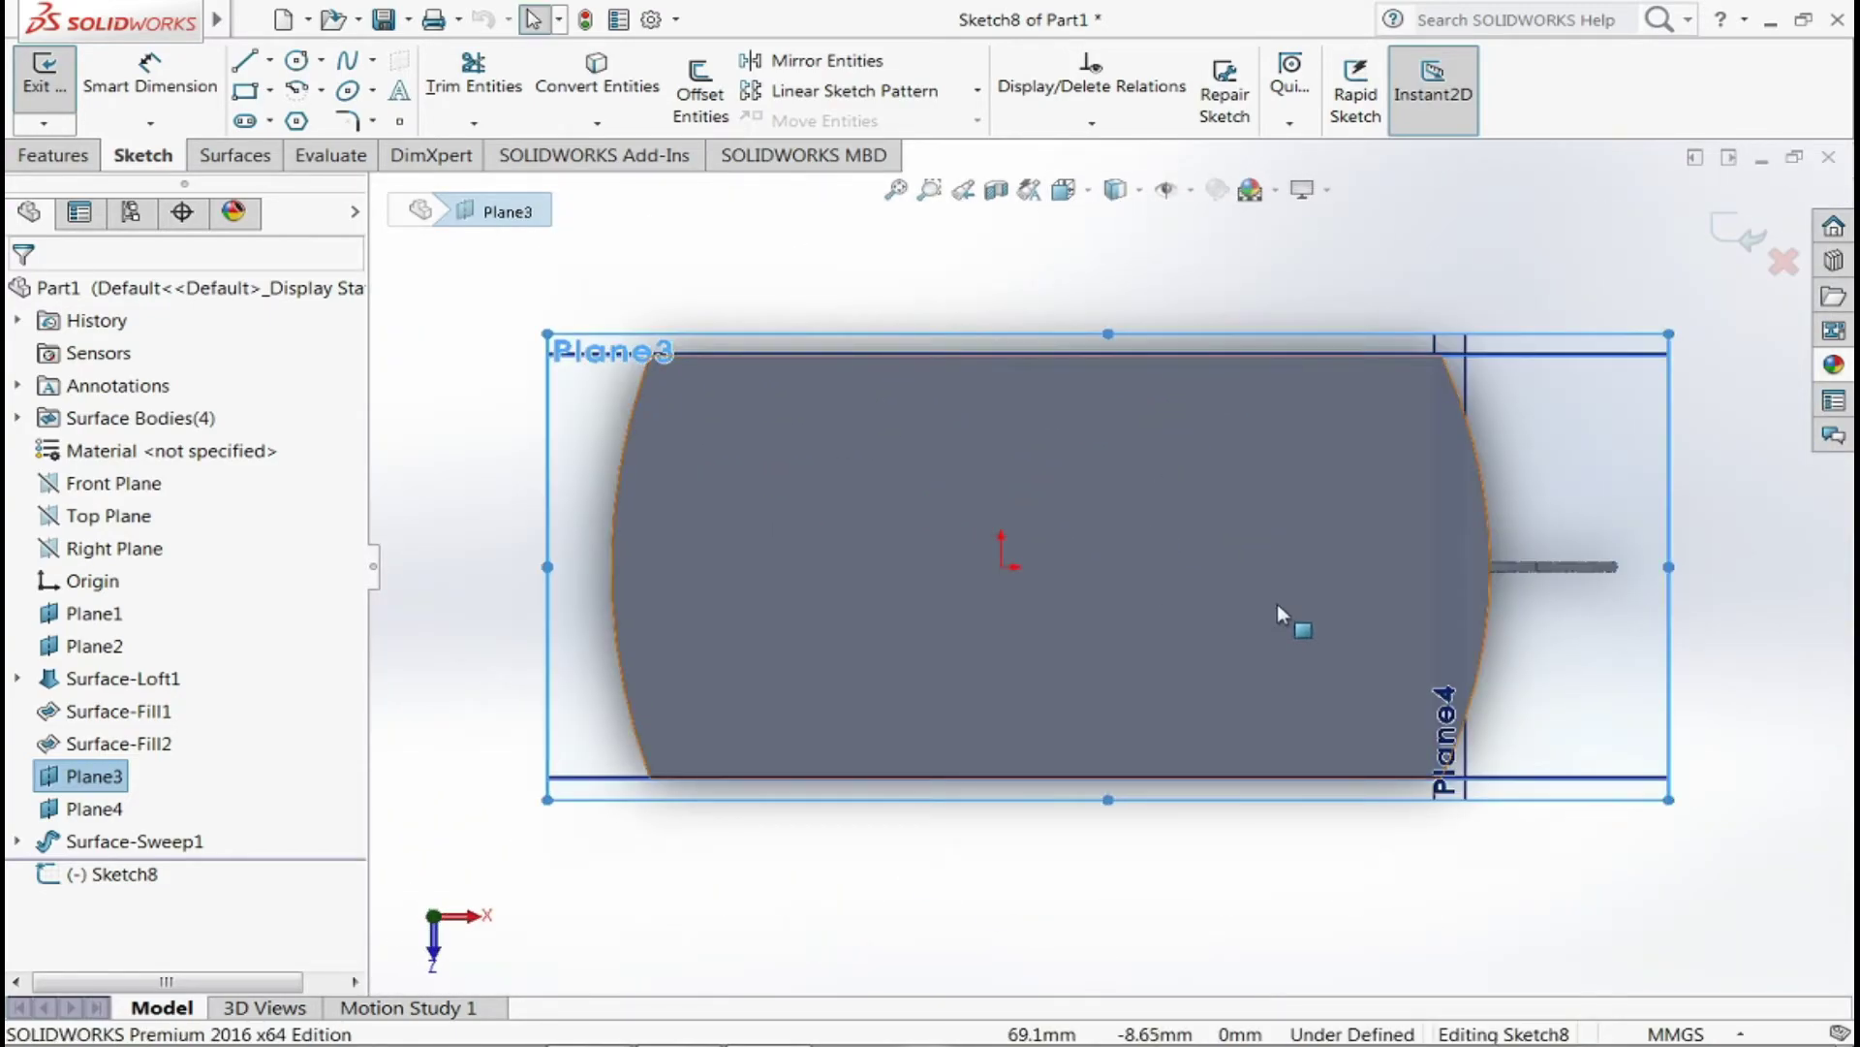
scroll(1258, 458, down, 3)
scroll(1258, 458, down, 3)
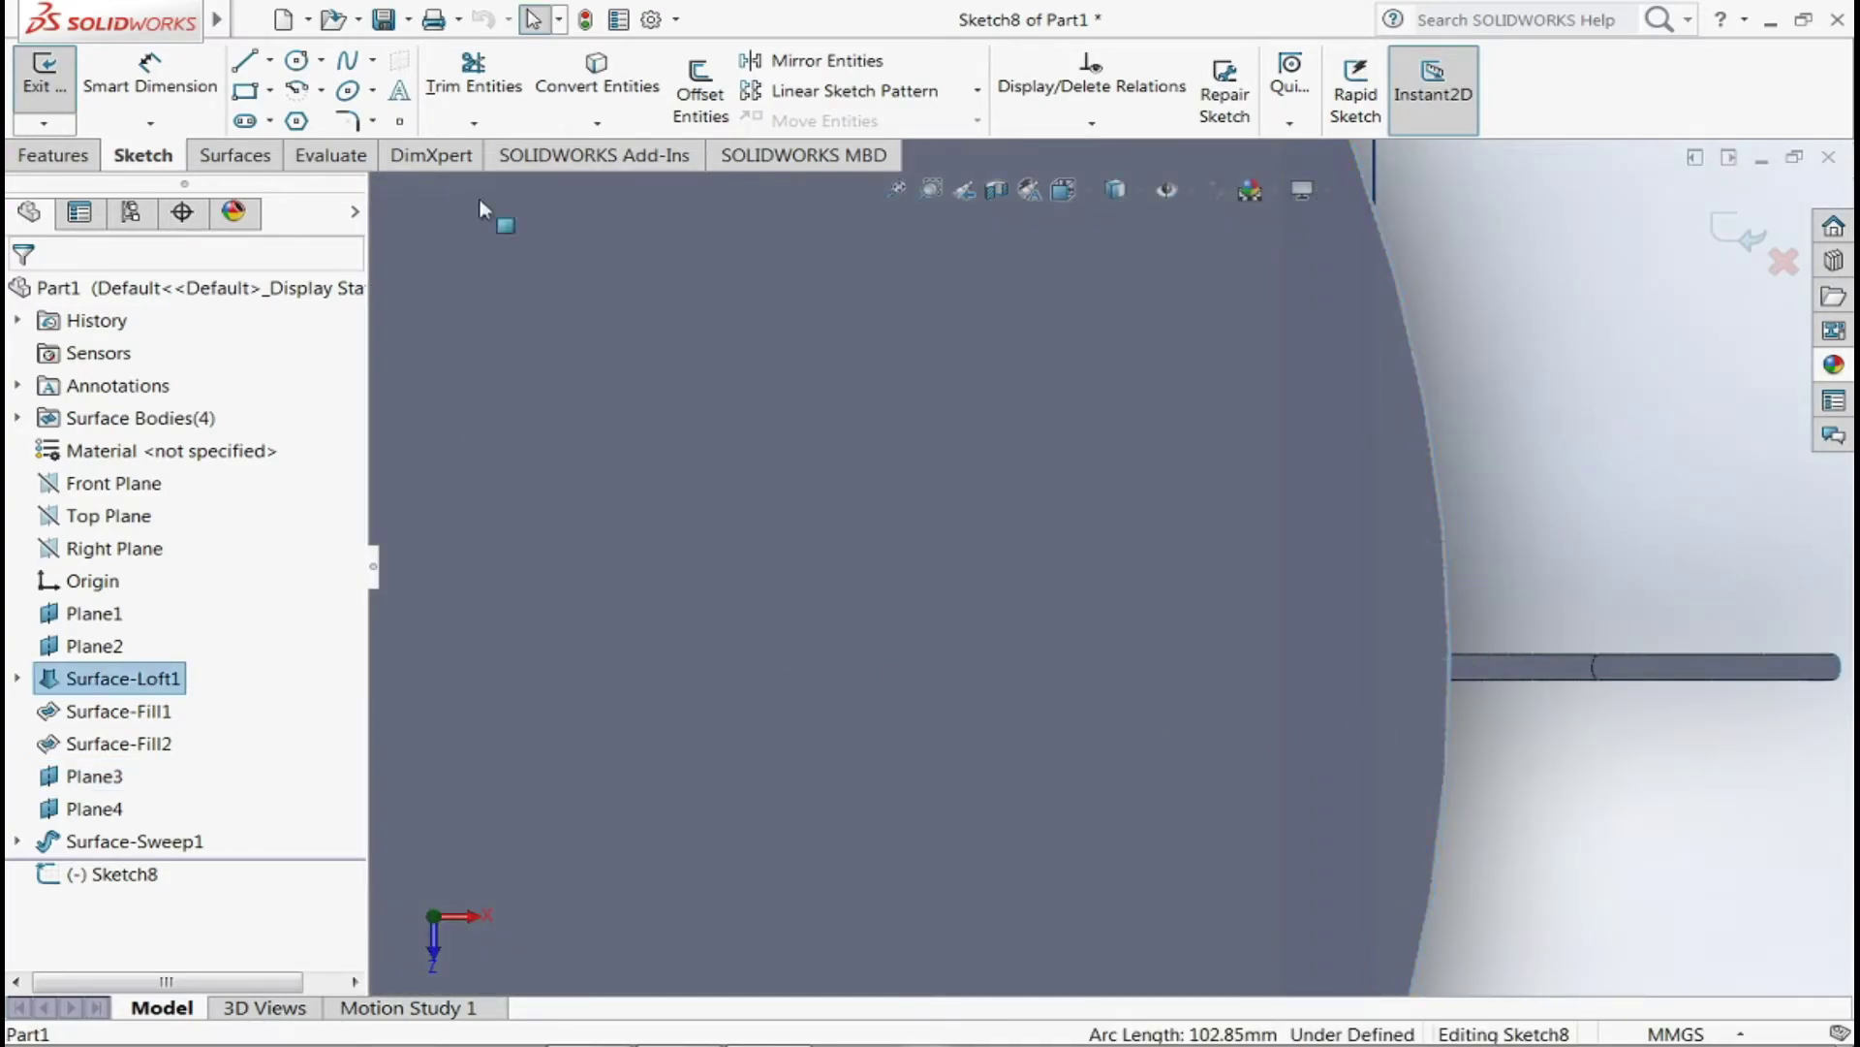
click(597, 73)
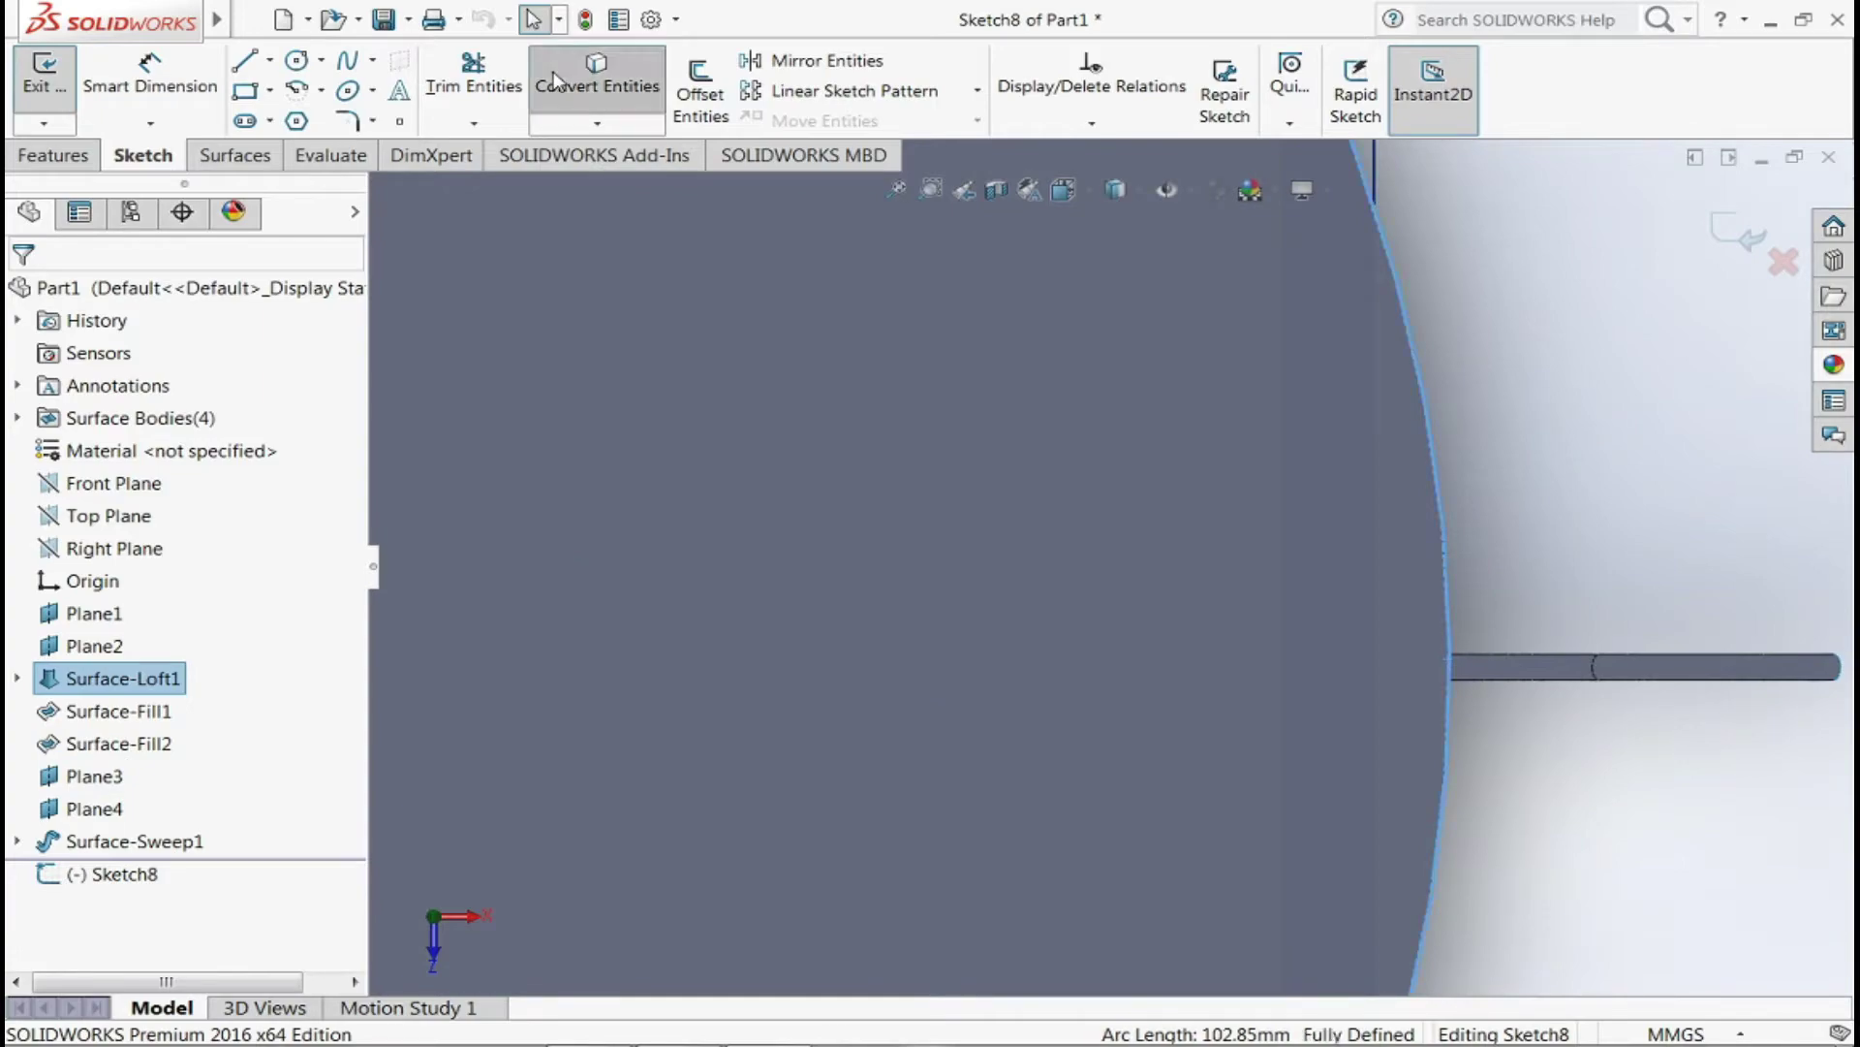
- Draw a thin rectangle in Sketch8
click(242, 97)
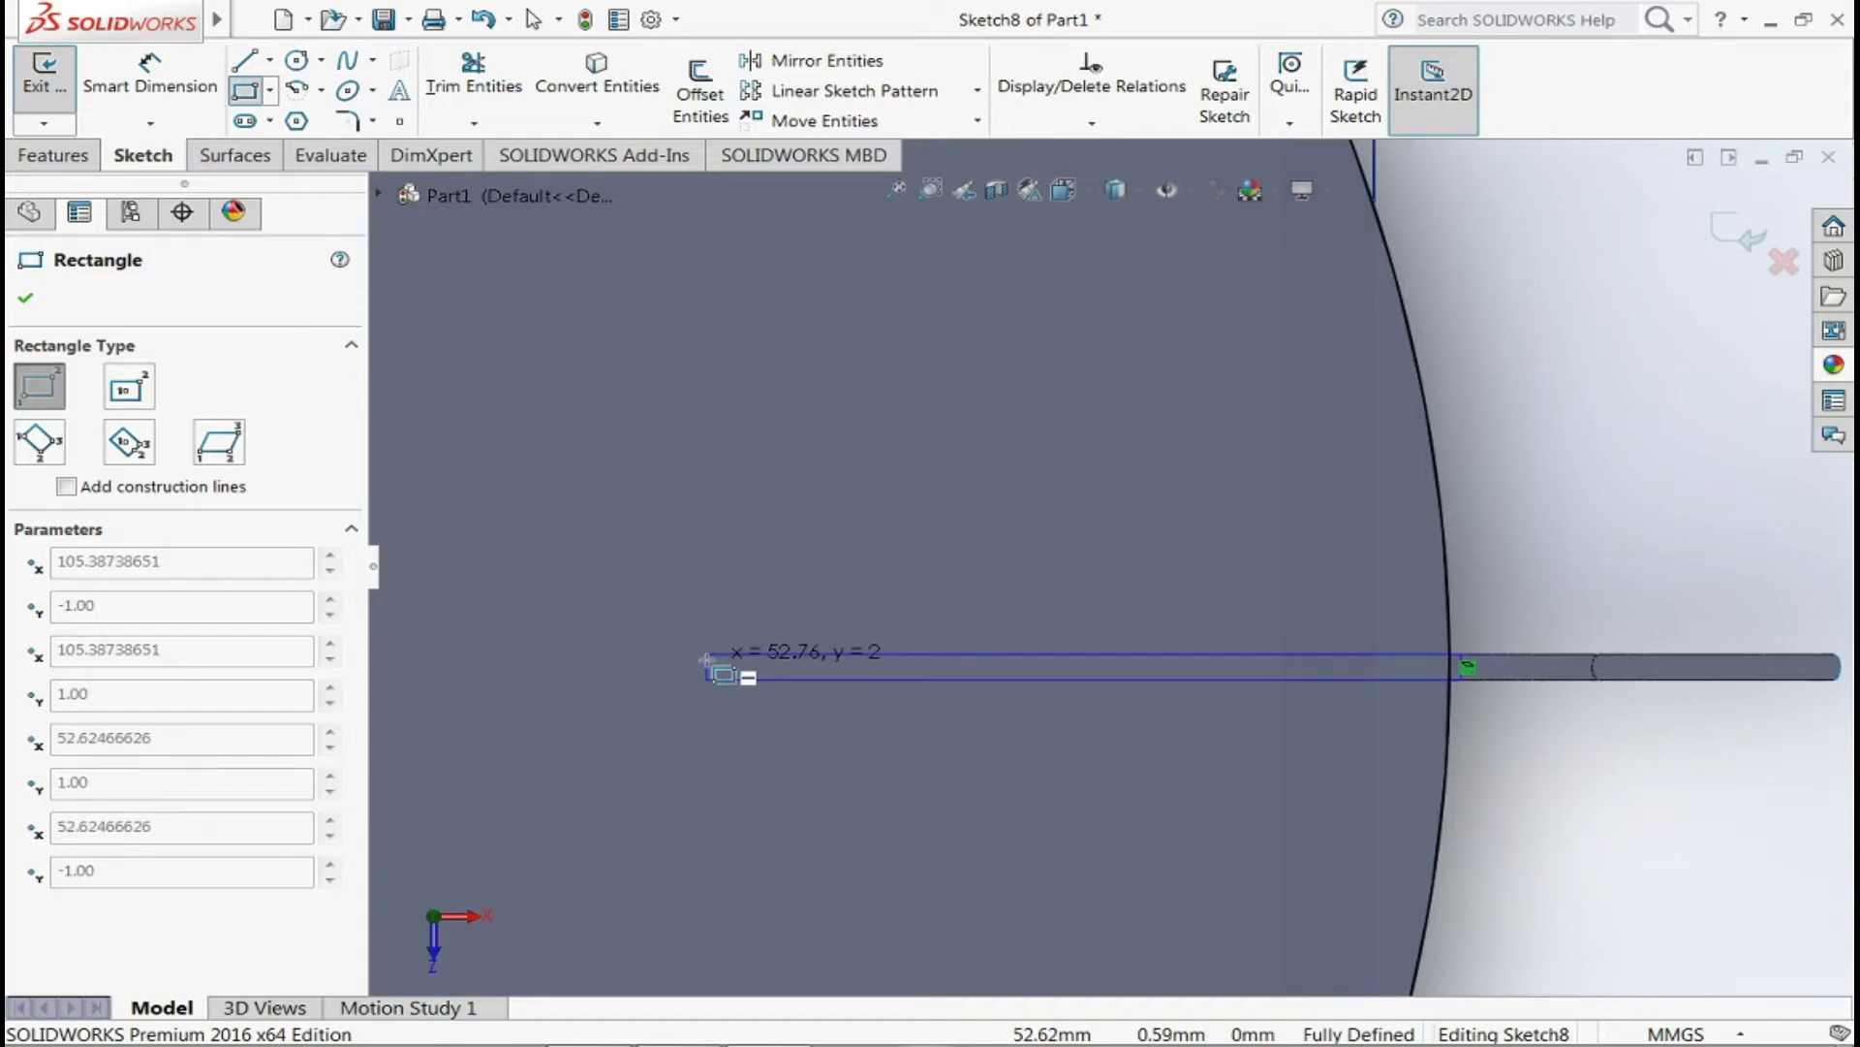
scroll(531, 651, up, 2)
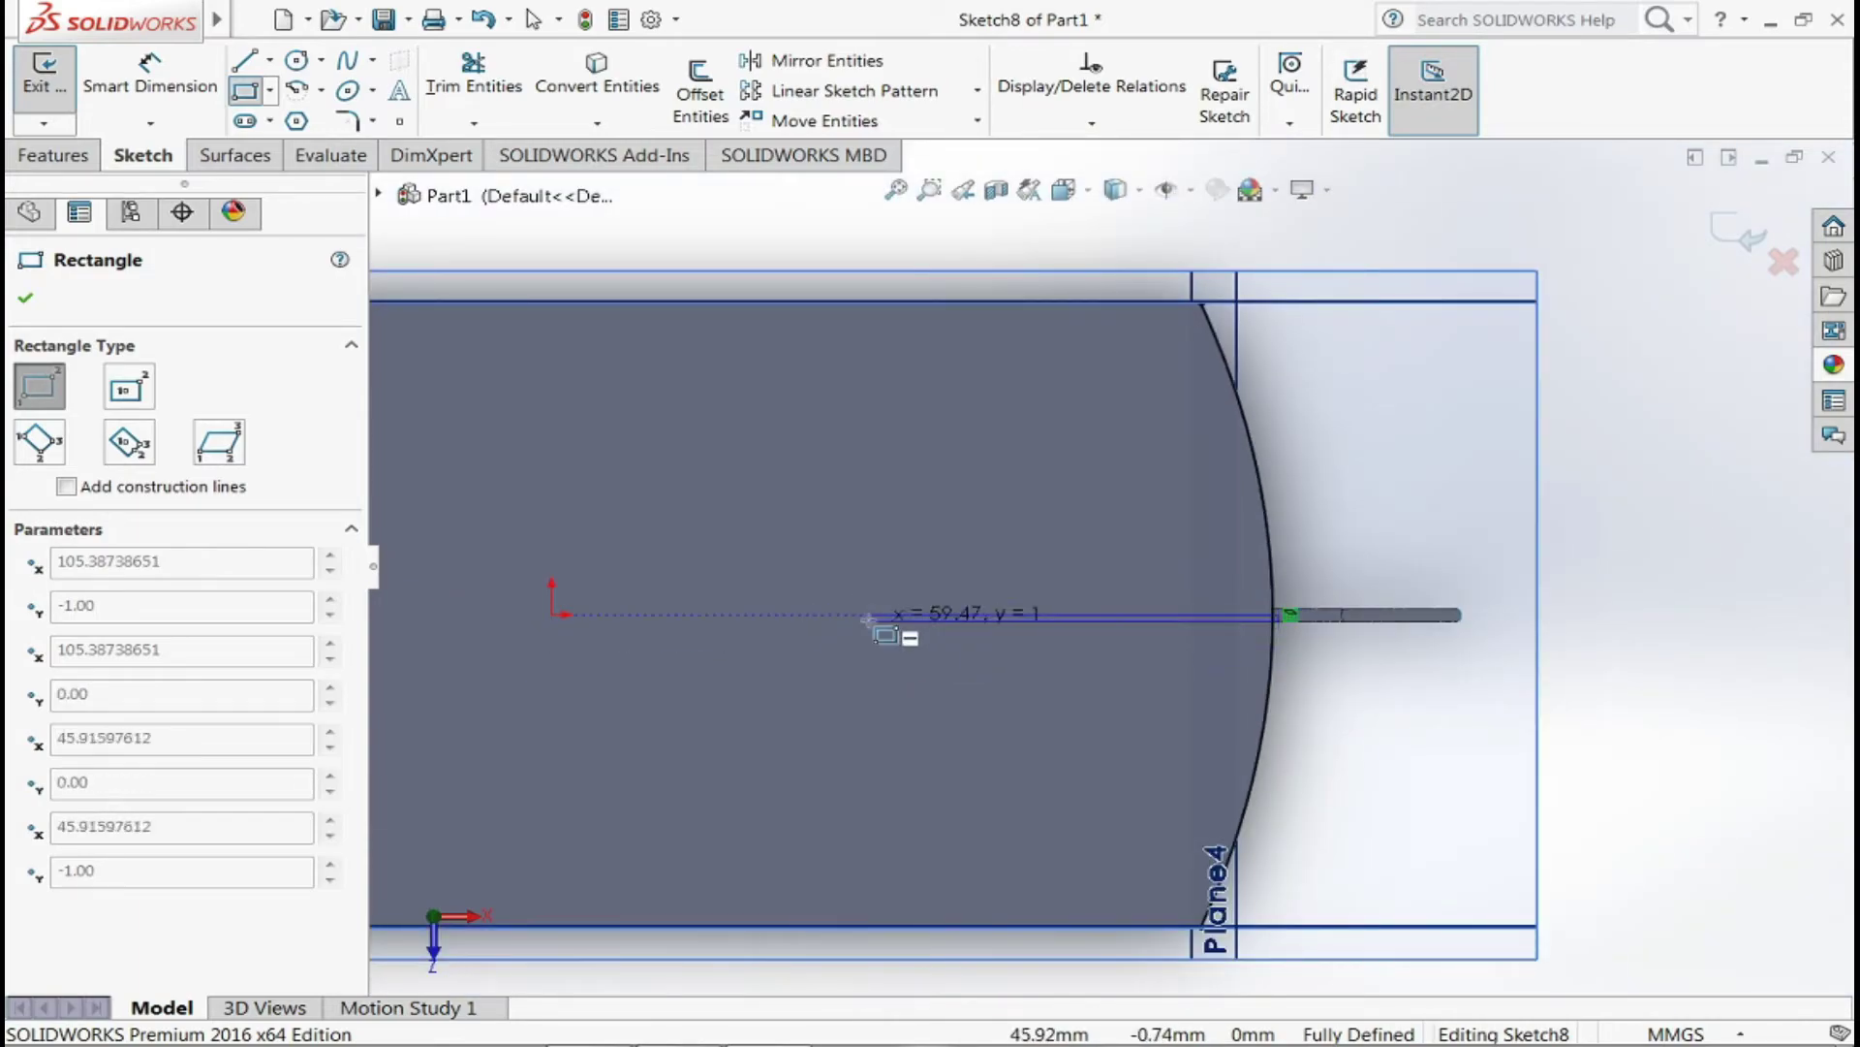
click(915, 606)
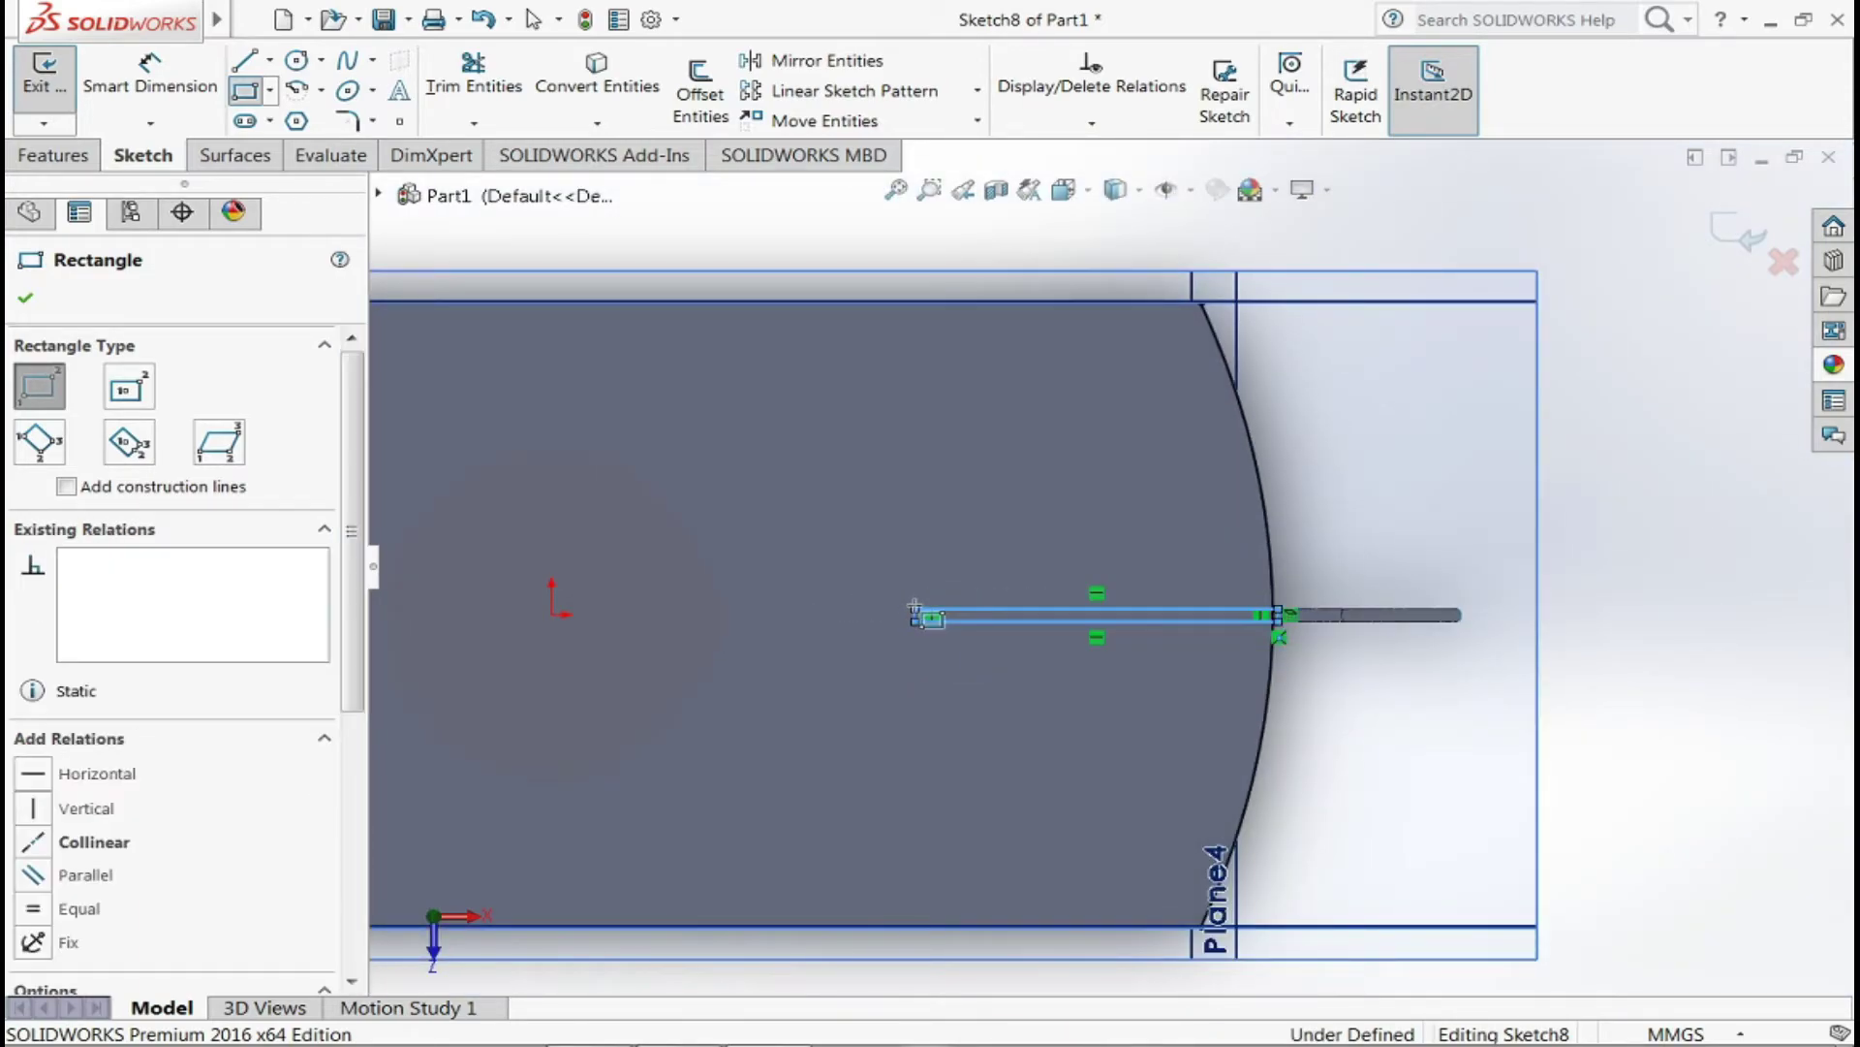
mouse_move(109, 20)
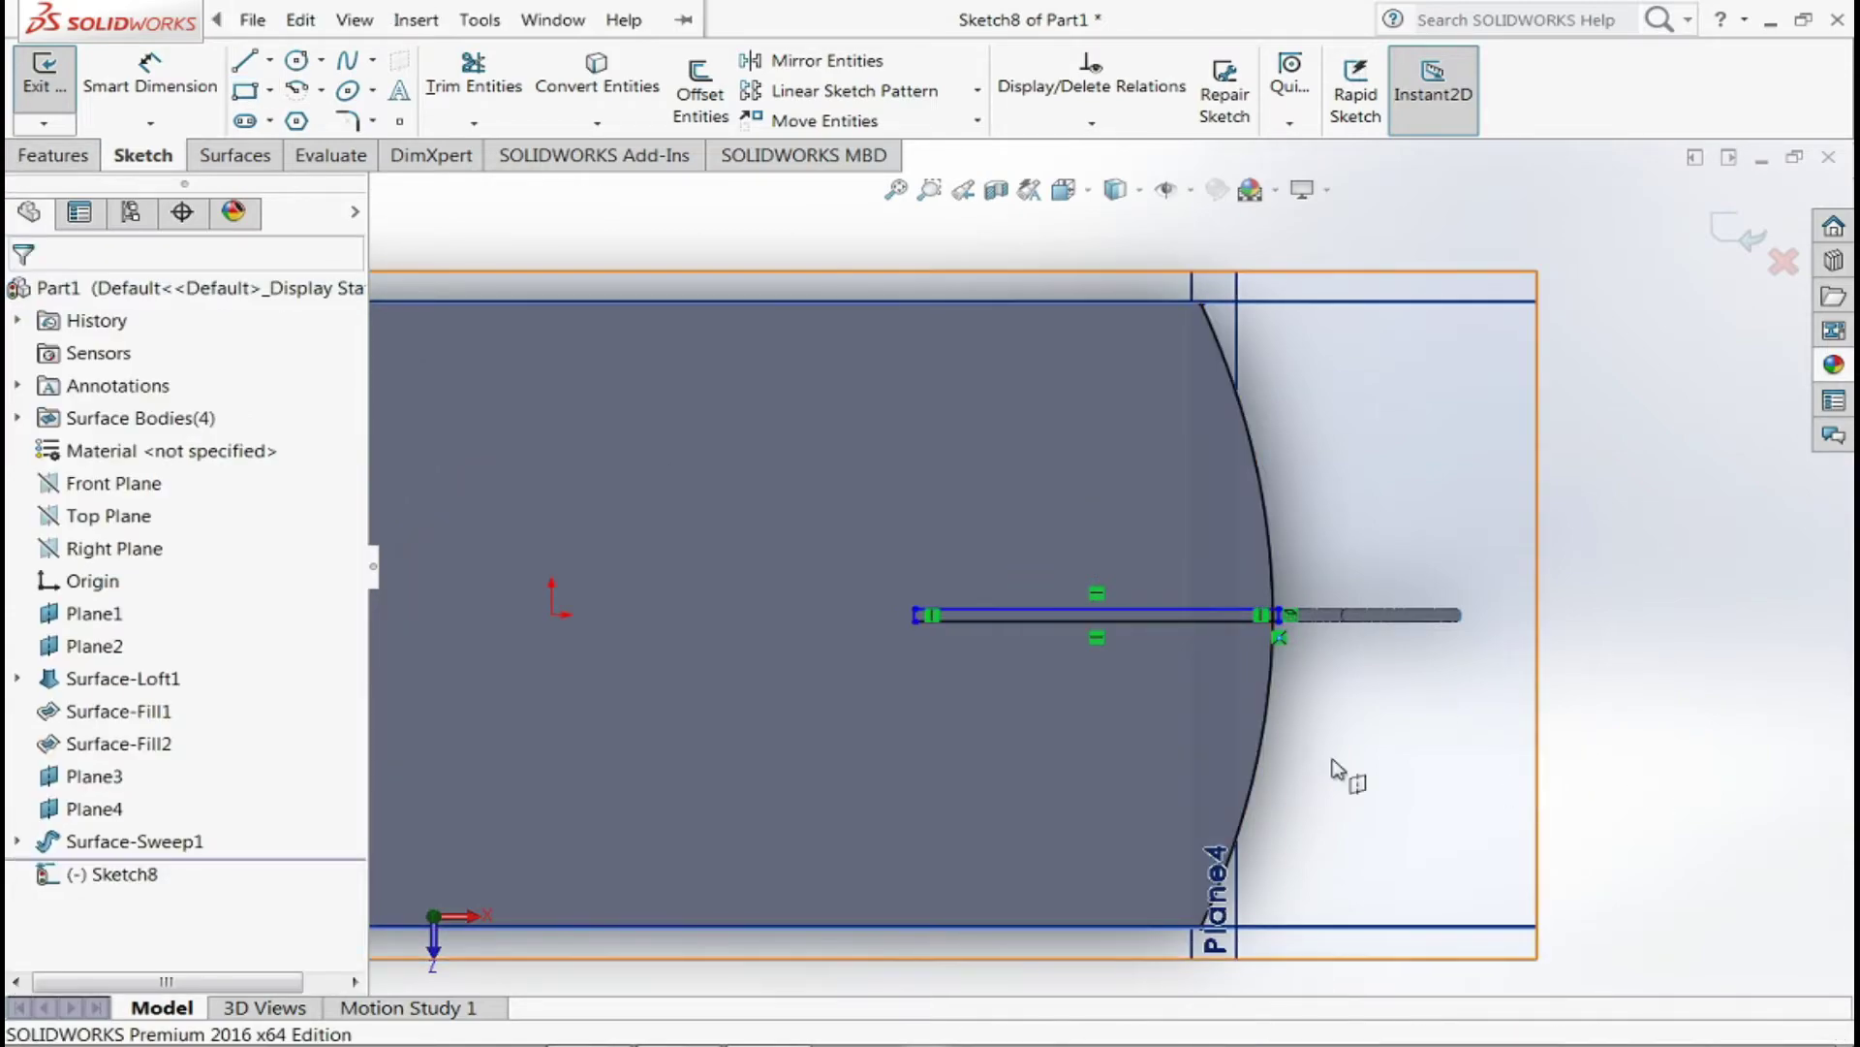
mouse_move(1341, 772)
middle_down()
mouse_move(1435, 610)
mouse_move(1288, 518)
middle_up()
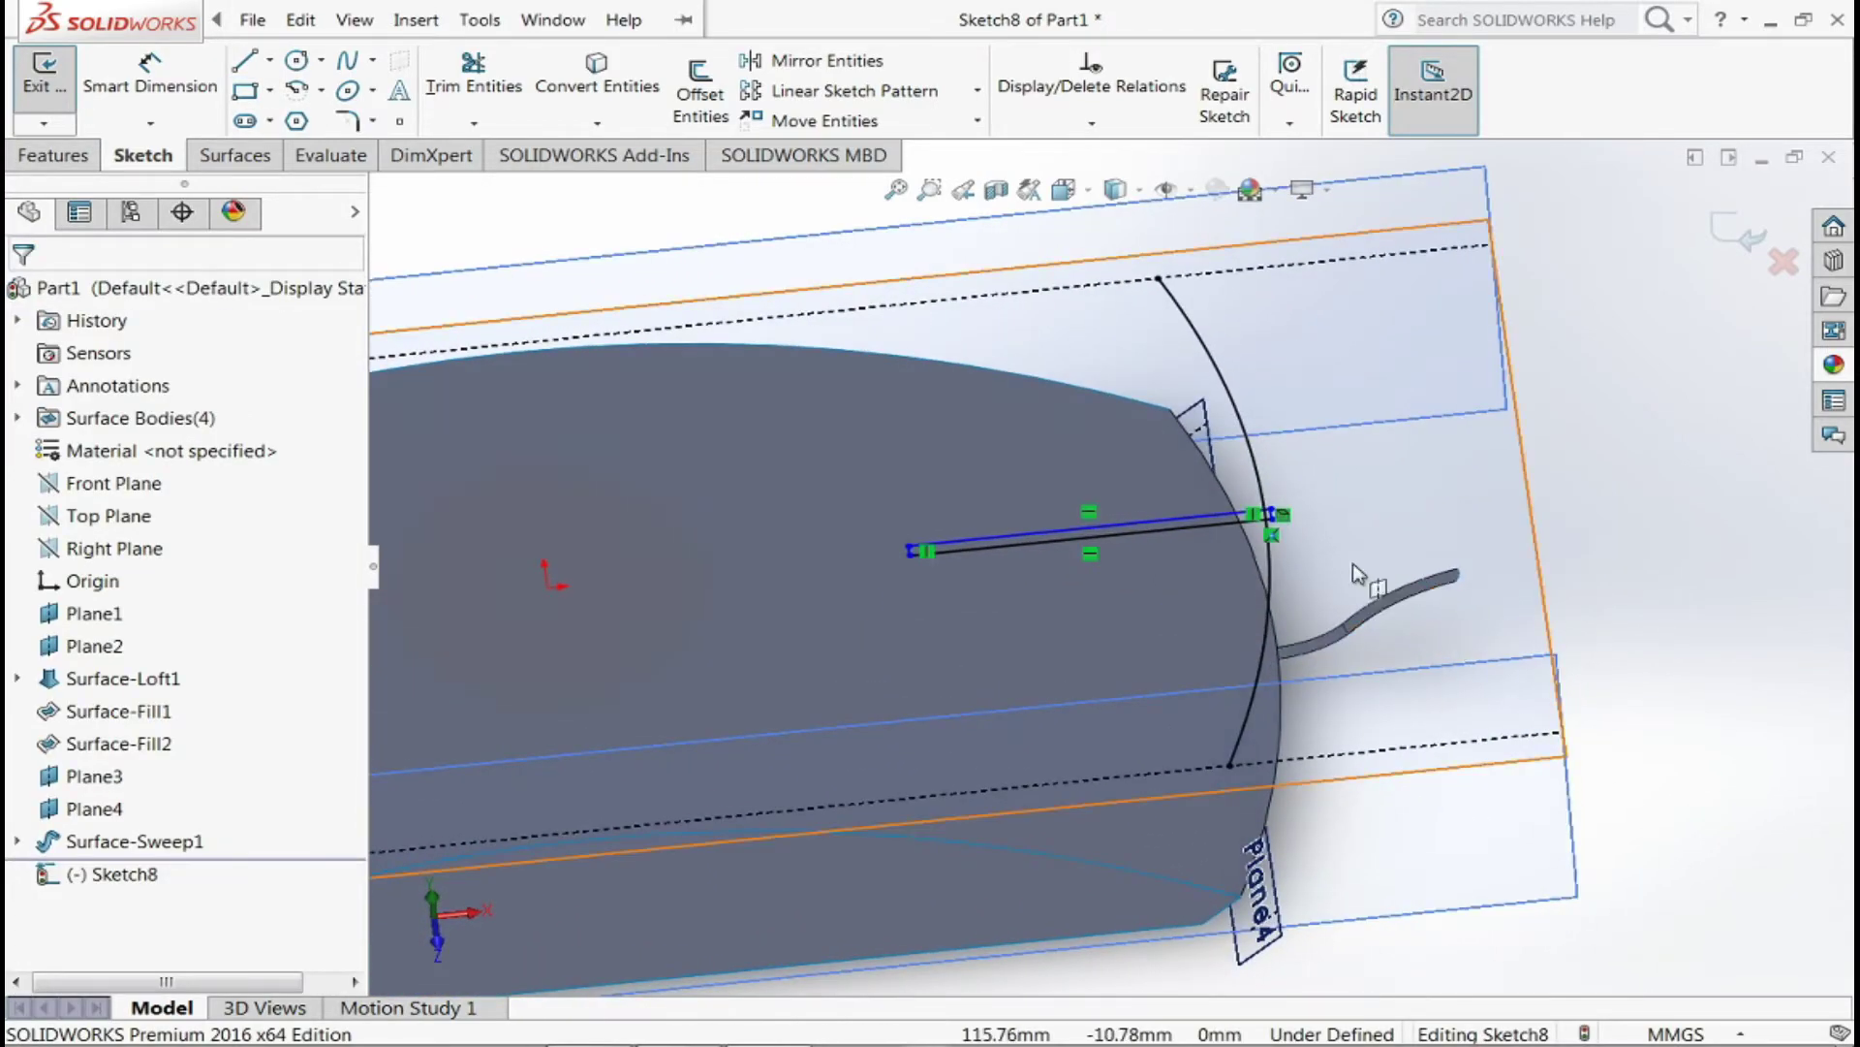
scroll(1289, 518, up, 3)
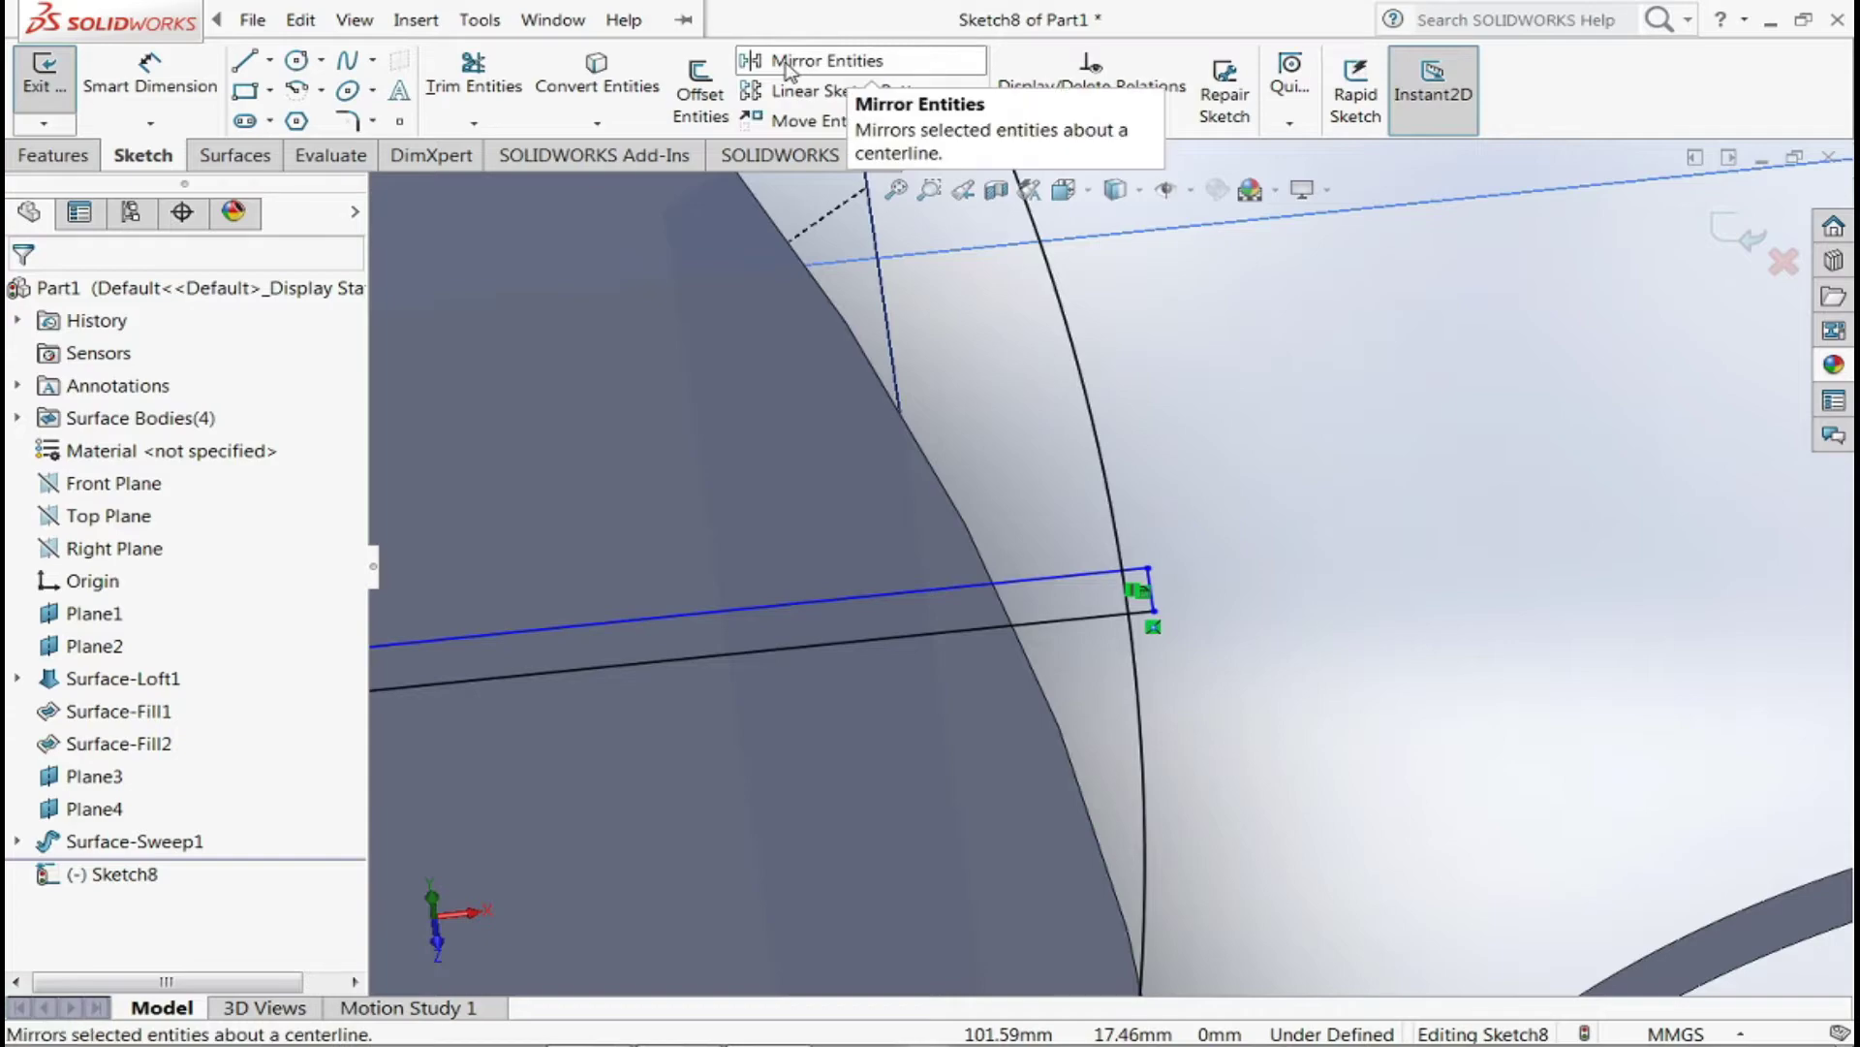
- Power-trim the short segment off the line's end, leaving one straight line
click(473, 72)
mouse_move(1150, 612)
mouse_down()
mouse_move(1157, 595)
mouse_move(1119, 694)
mouse_up()
scroll(1149, 613, up, 3)
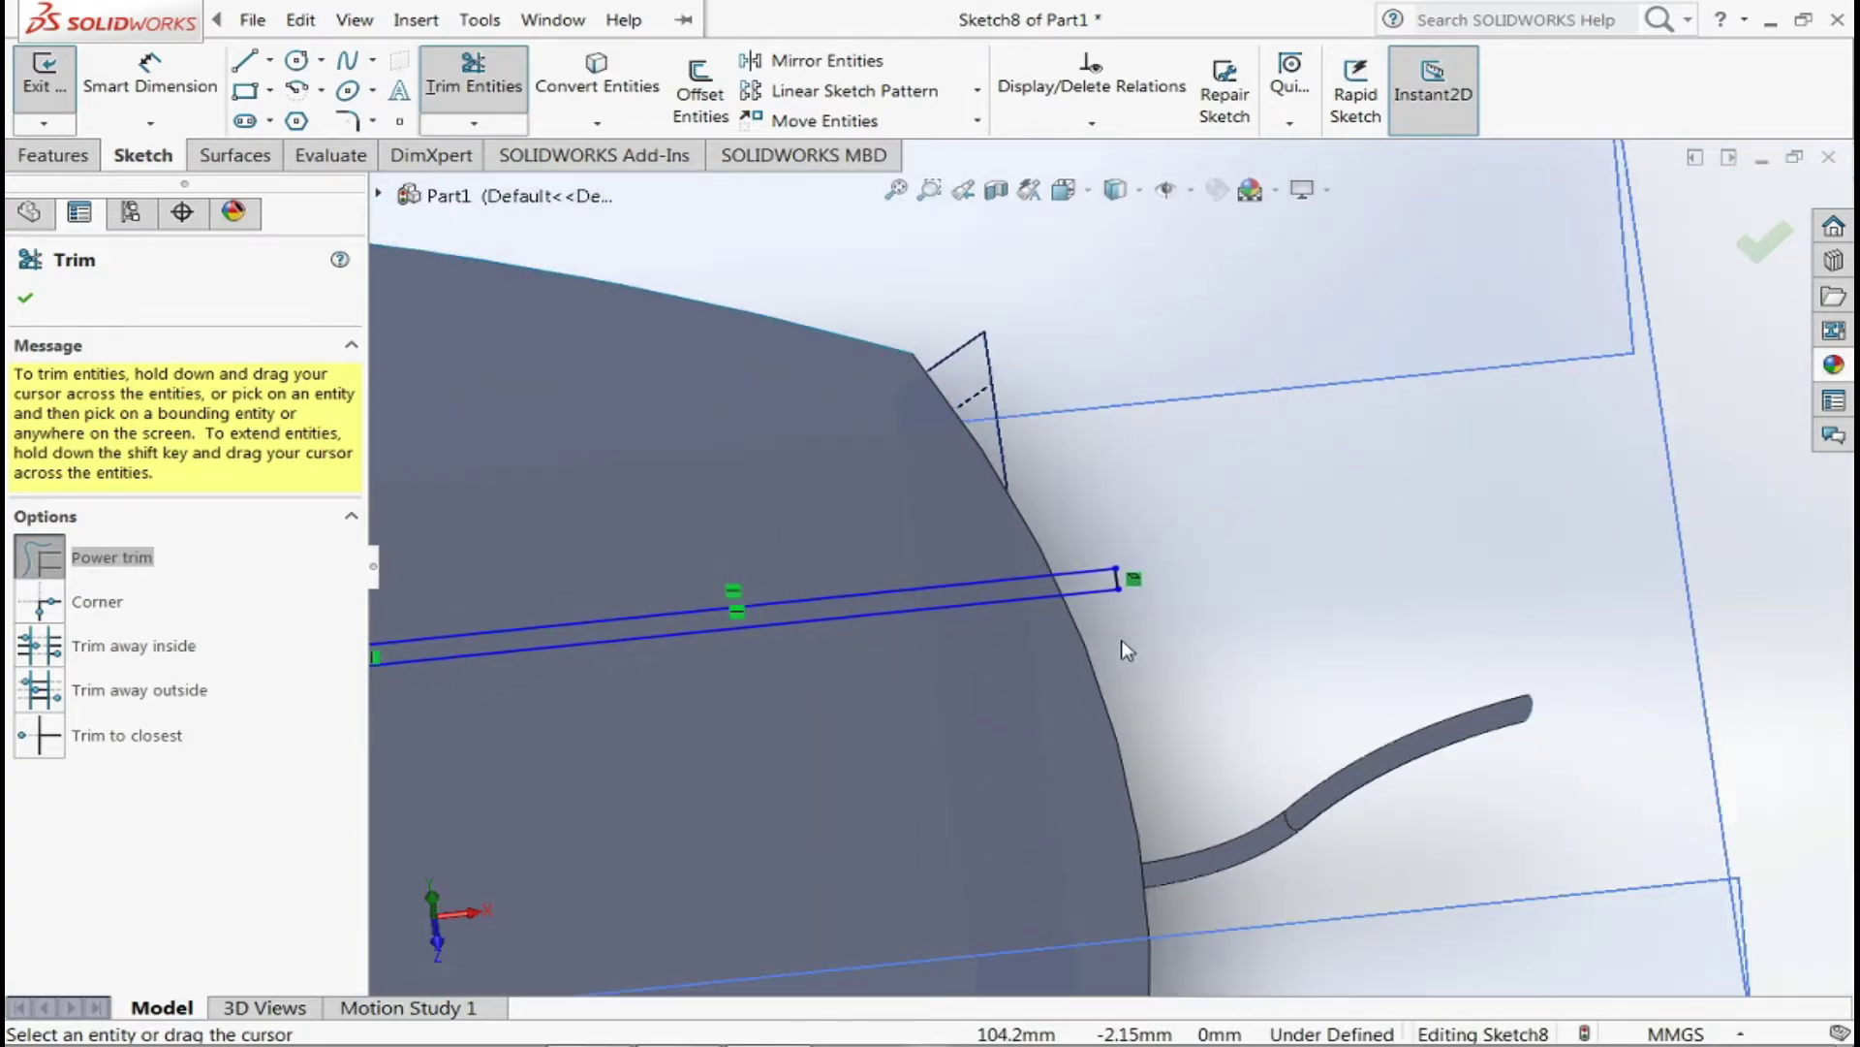
middle_drag(1149, 612, 1356, 436)
click(1764, 243)
mouse_move(1724, 320)
middle_down()
mouse_move(1647, 381)
mouse_move(1677, 396)
middle_up()
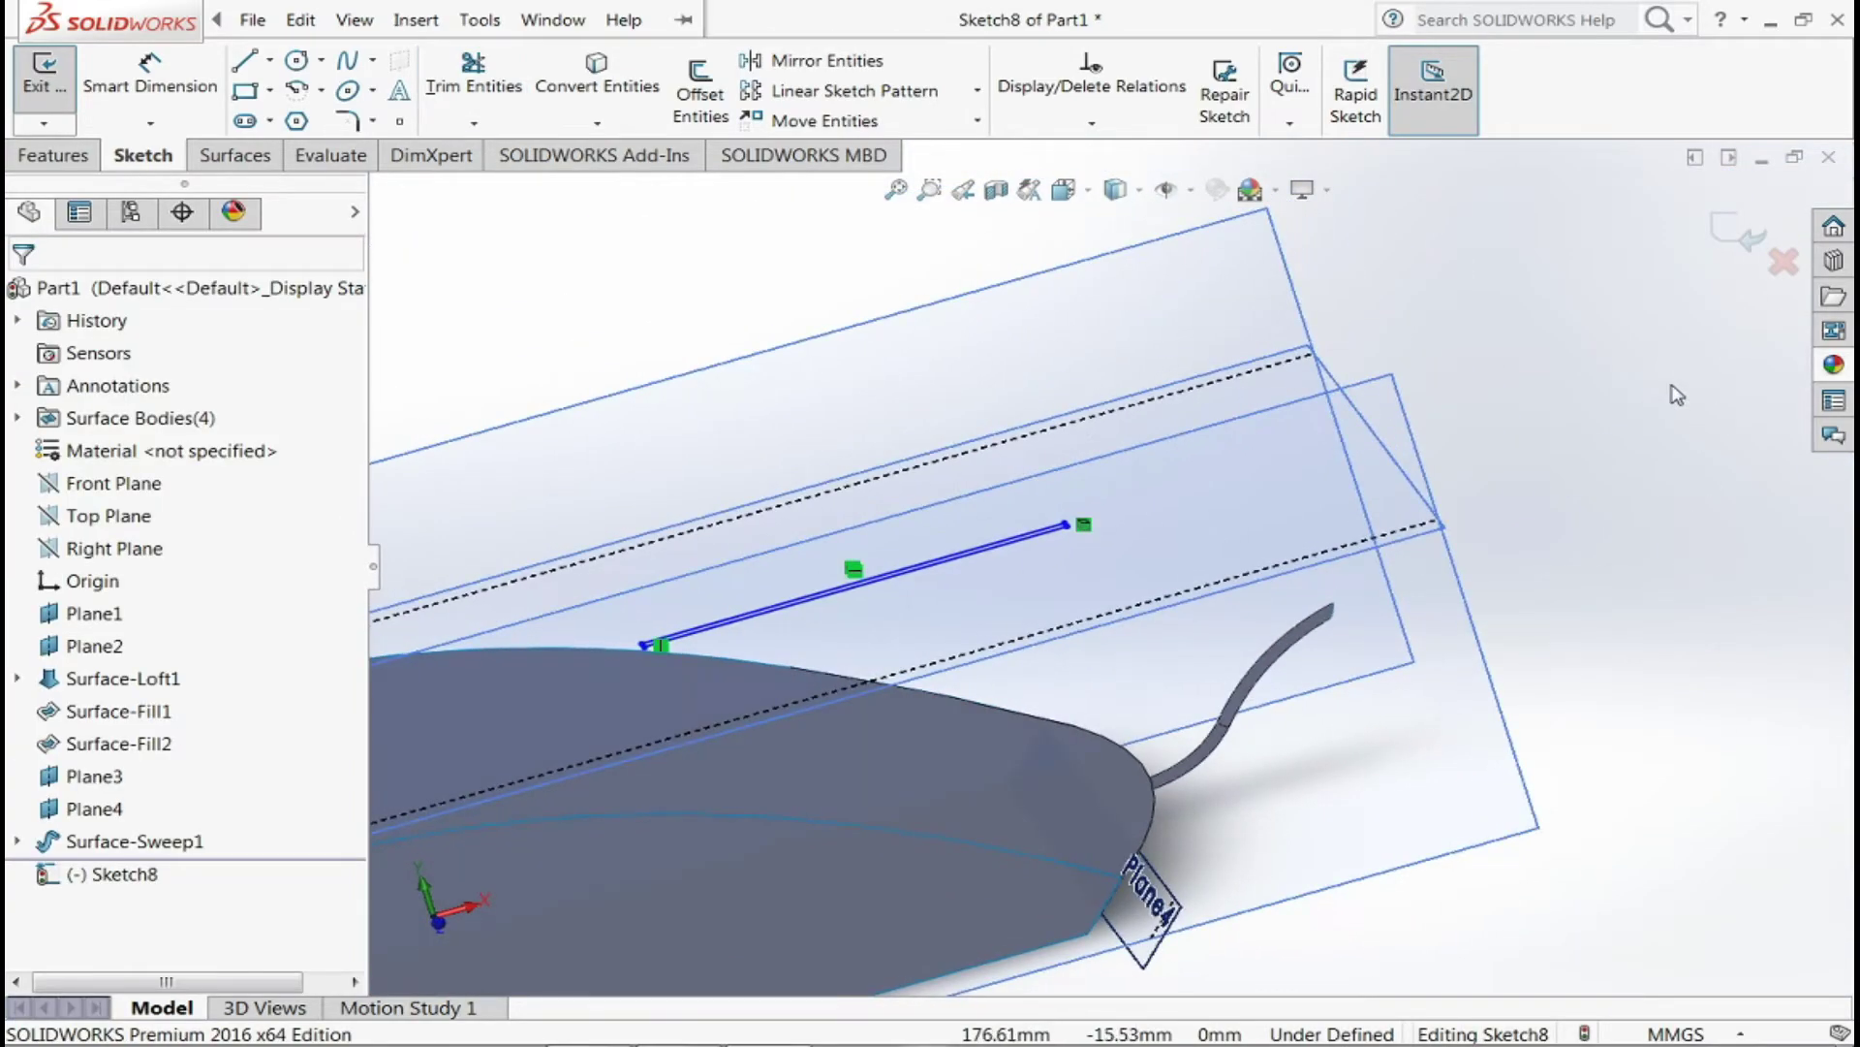
mouse_move(1668, 553)
middle_down()
mouse_move(1682, 478)
mouse_move(1631, 507)
middle_up()
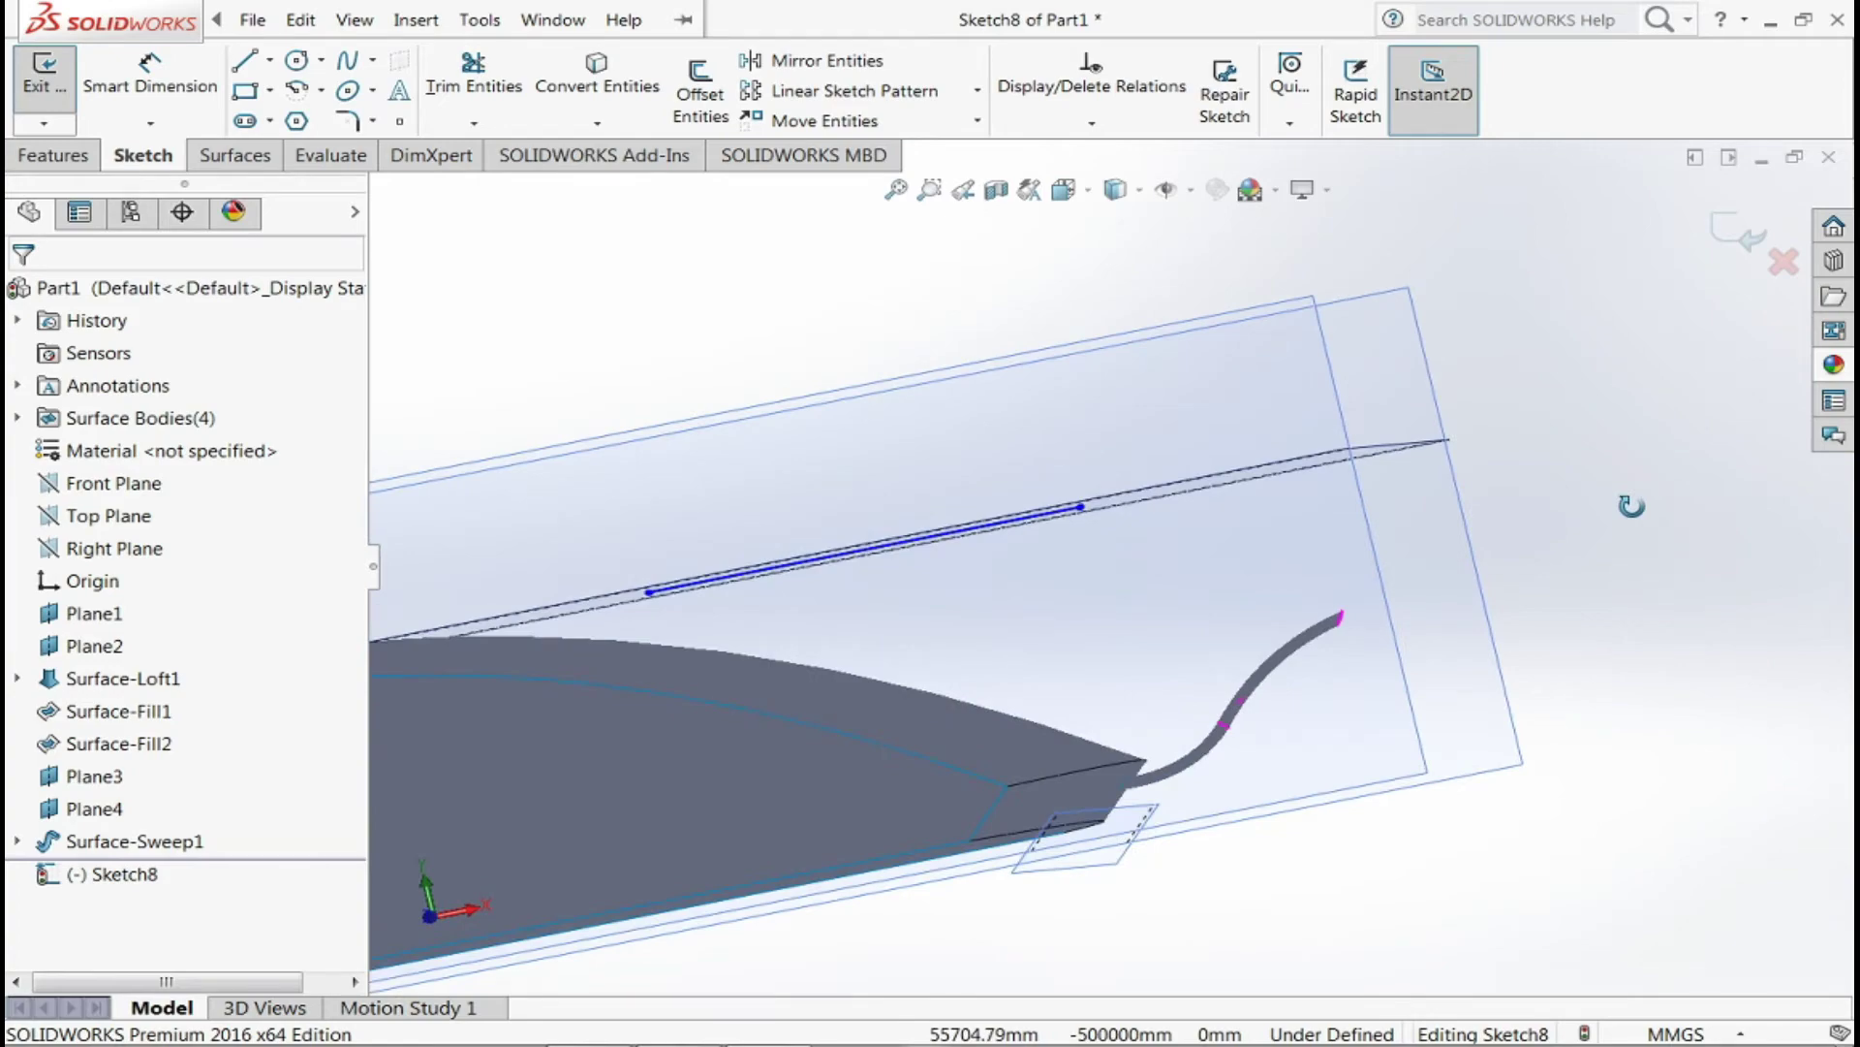
- Start a reversed boss extrusion of Sketch8, previewing depths between 26 and 36 mm
click(68, 155)
click(58, 92)
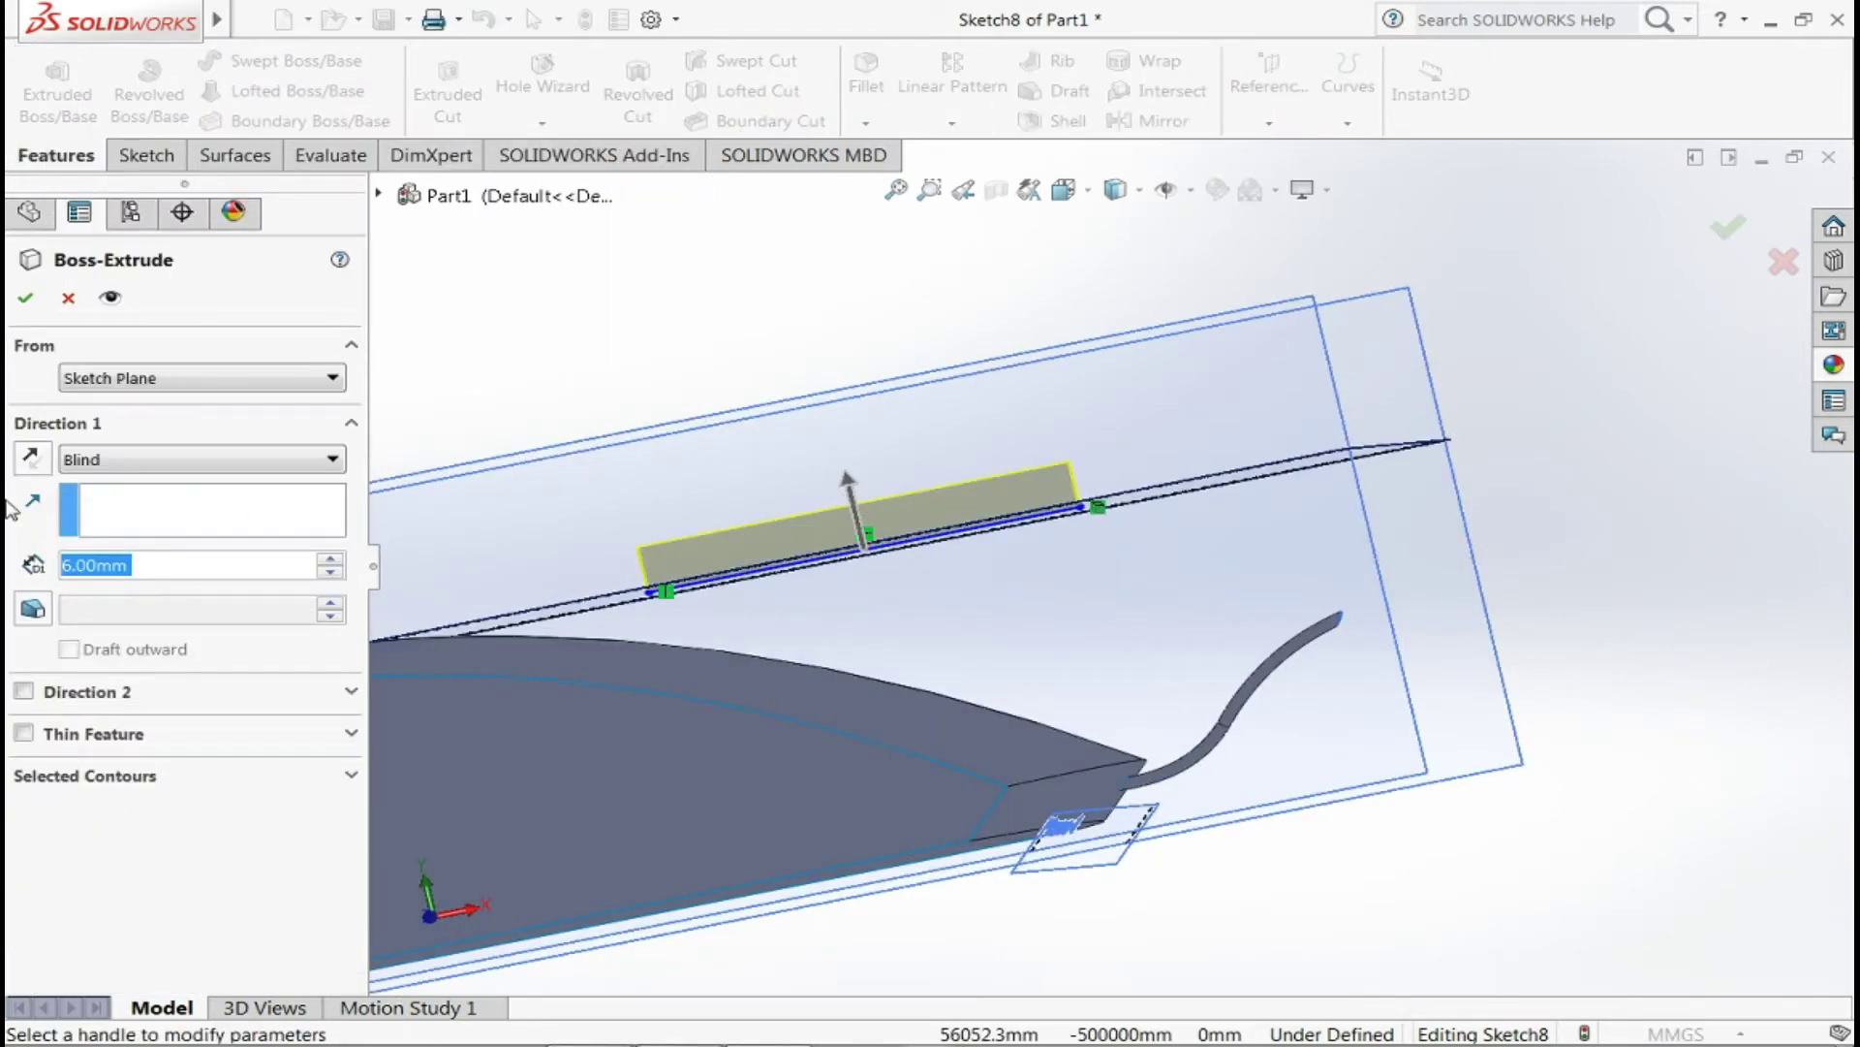
click(31, 459)
click(333, 561)
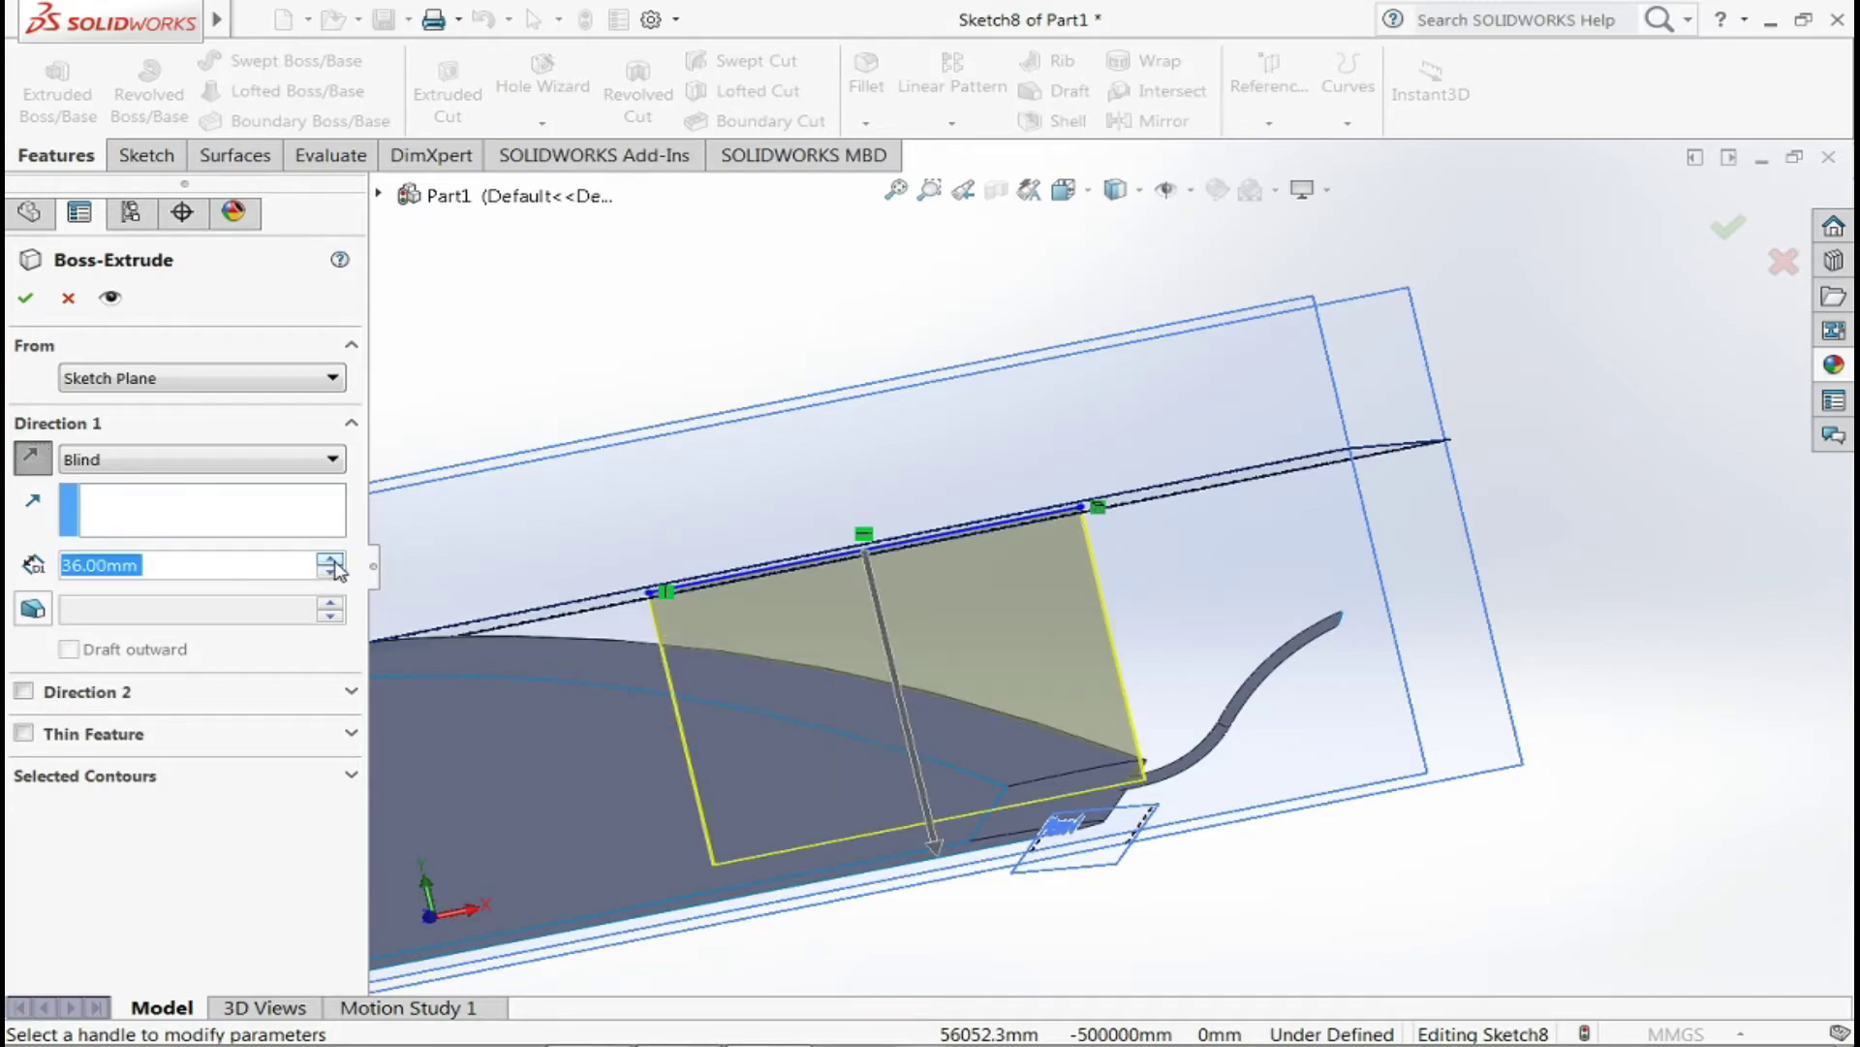
middle_drag(1231, 732, 1267, 714)
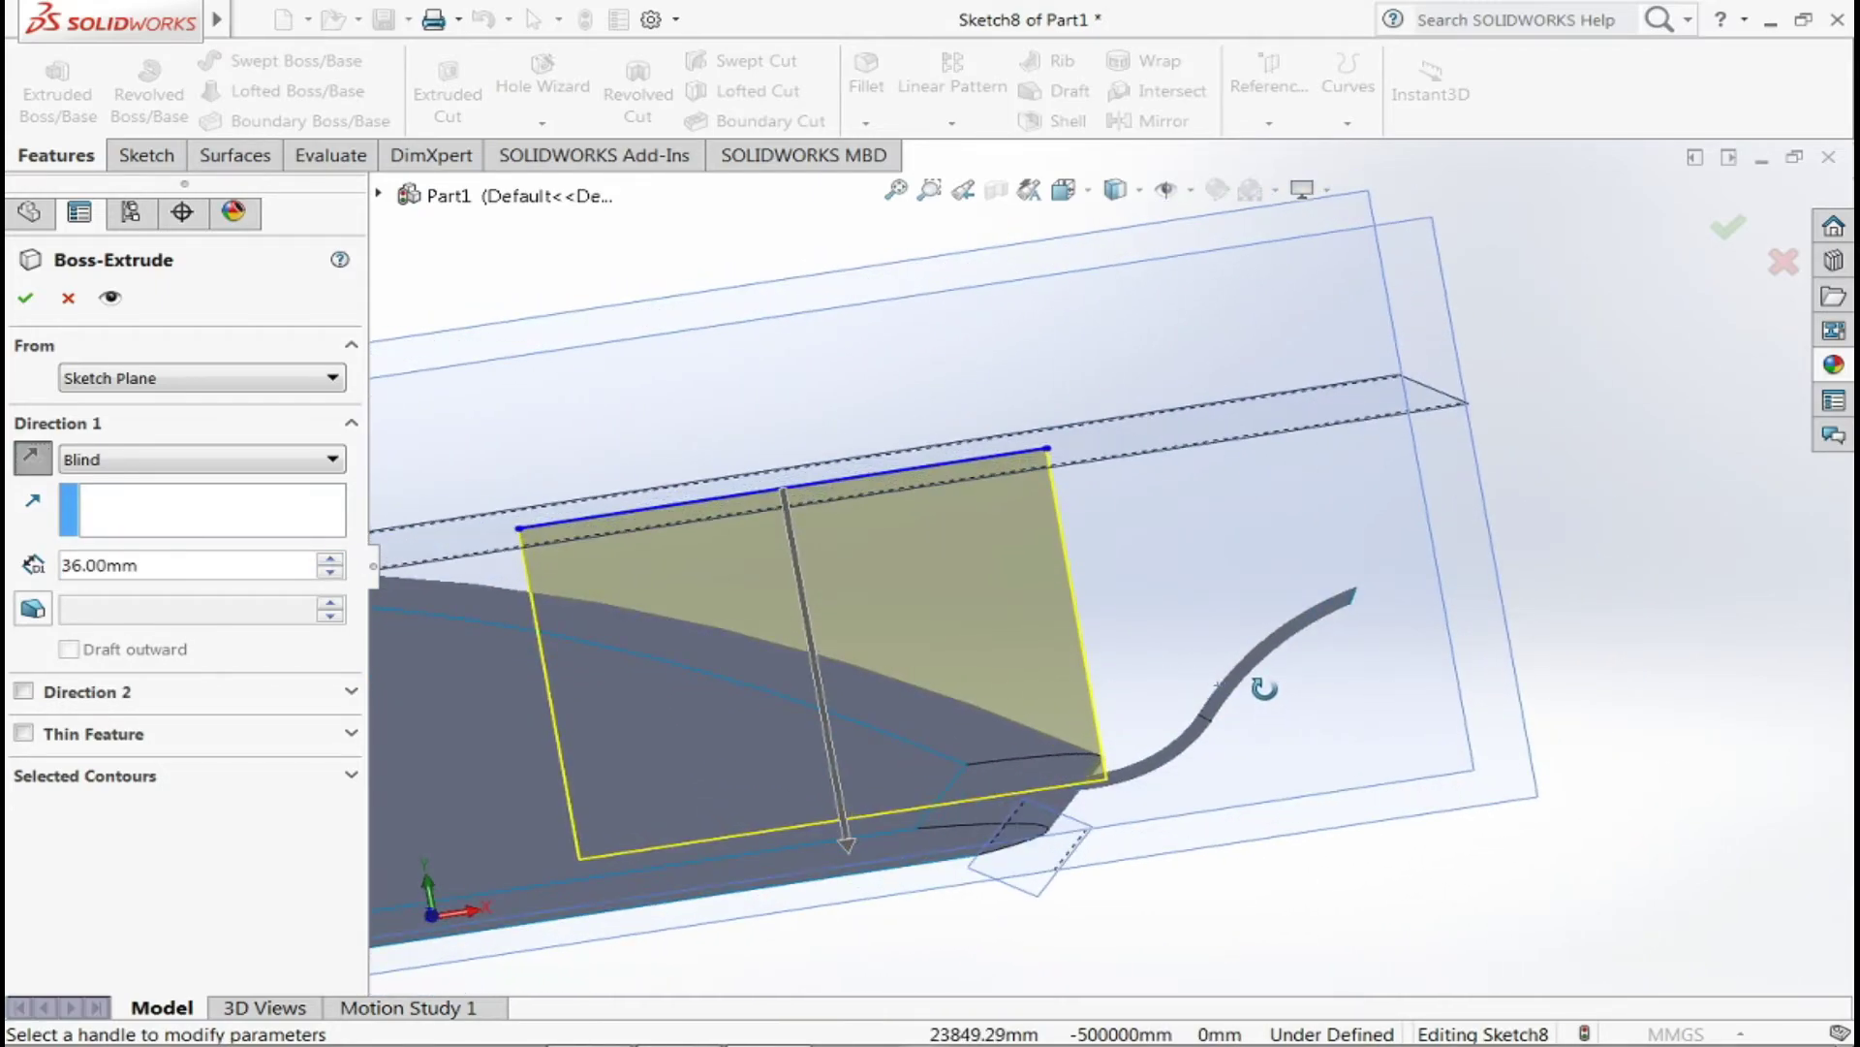
click(331, 572)
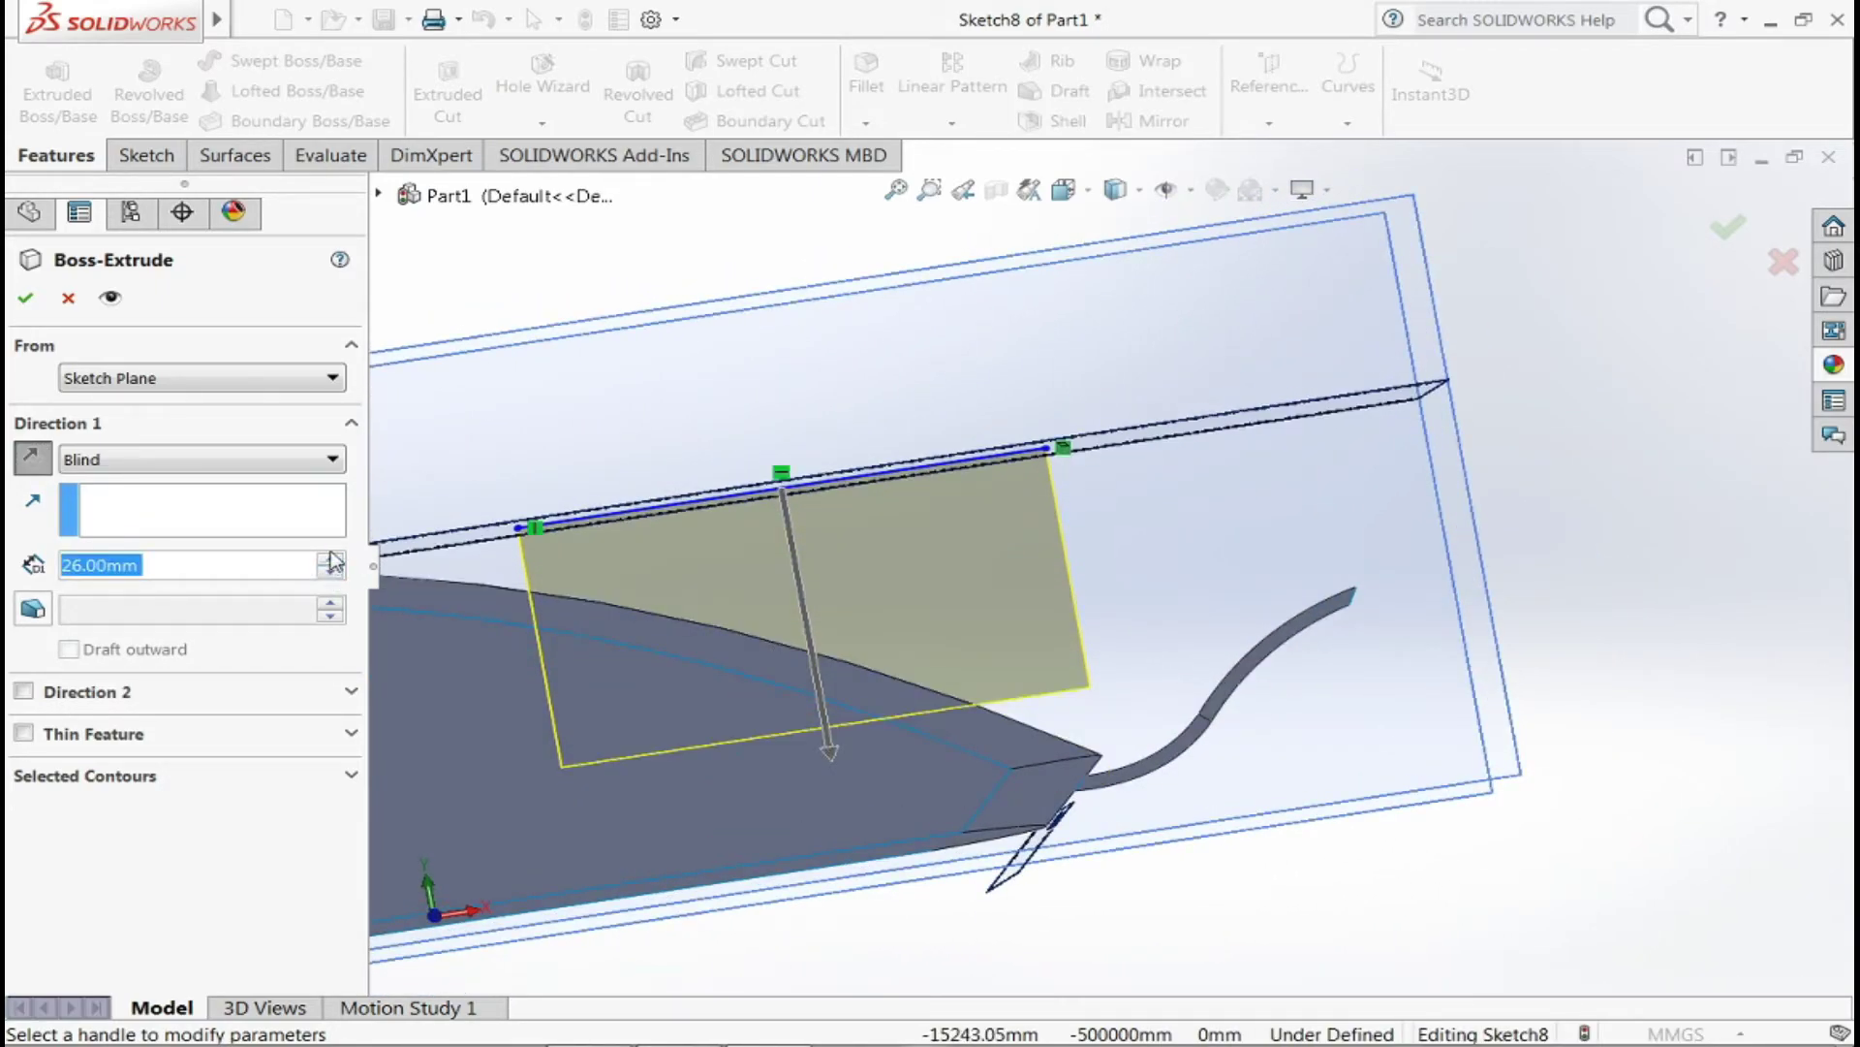
click(331, 557)
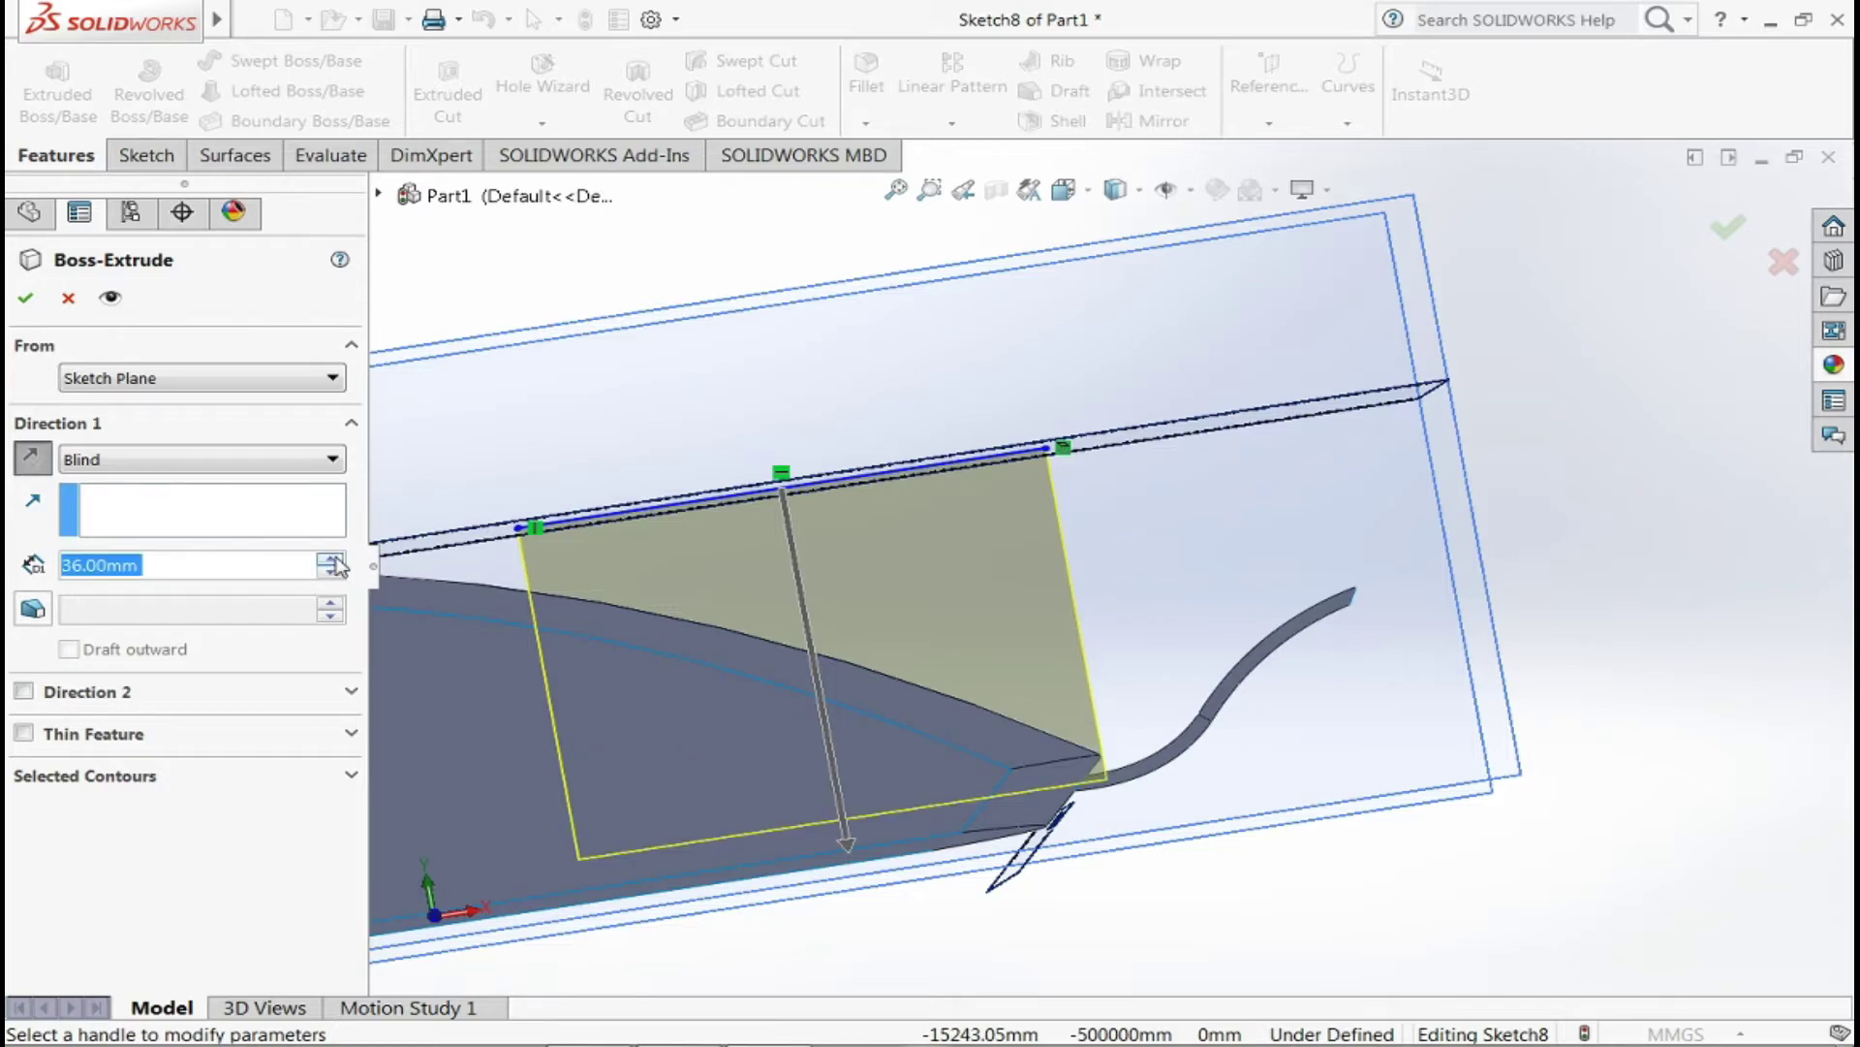
- Set the blind extrusion depth to 33 mm and confirm Boss-Extrude1
right_click(83, 565)
key(Up)
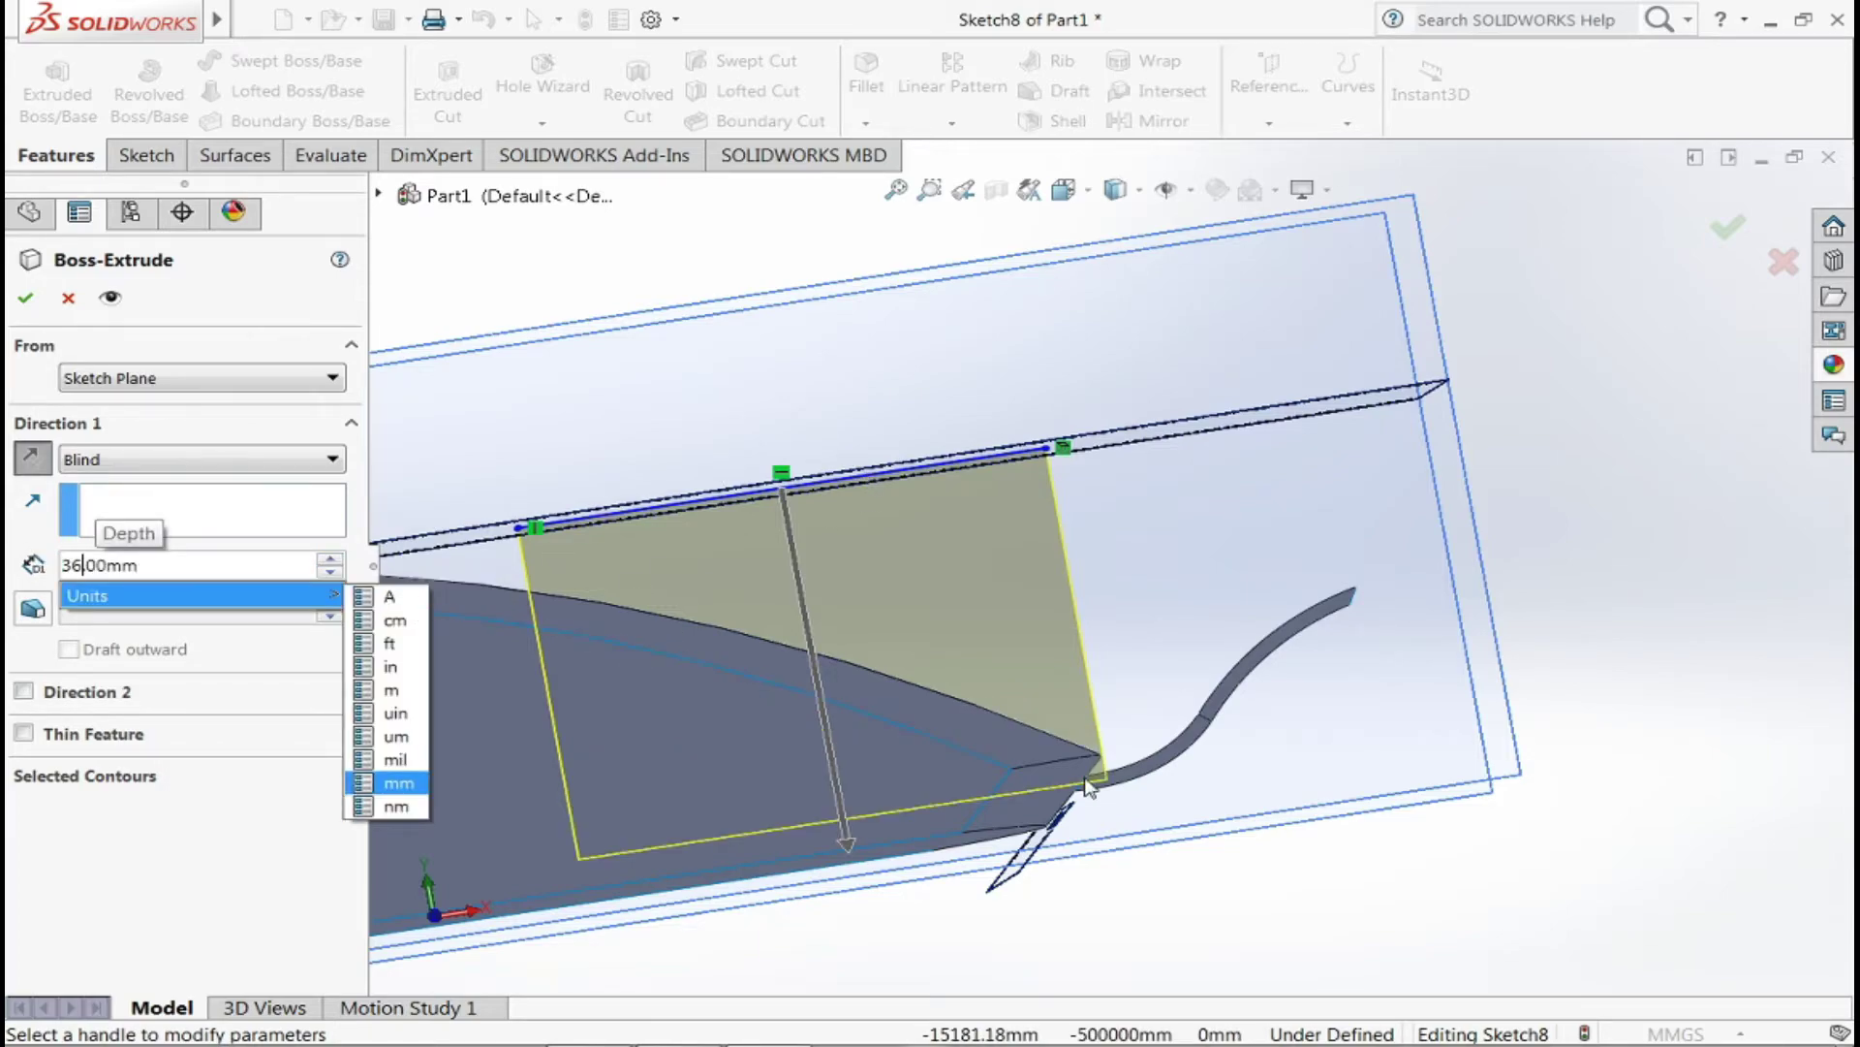
key(Escape)
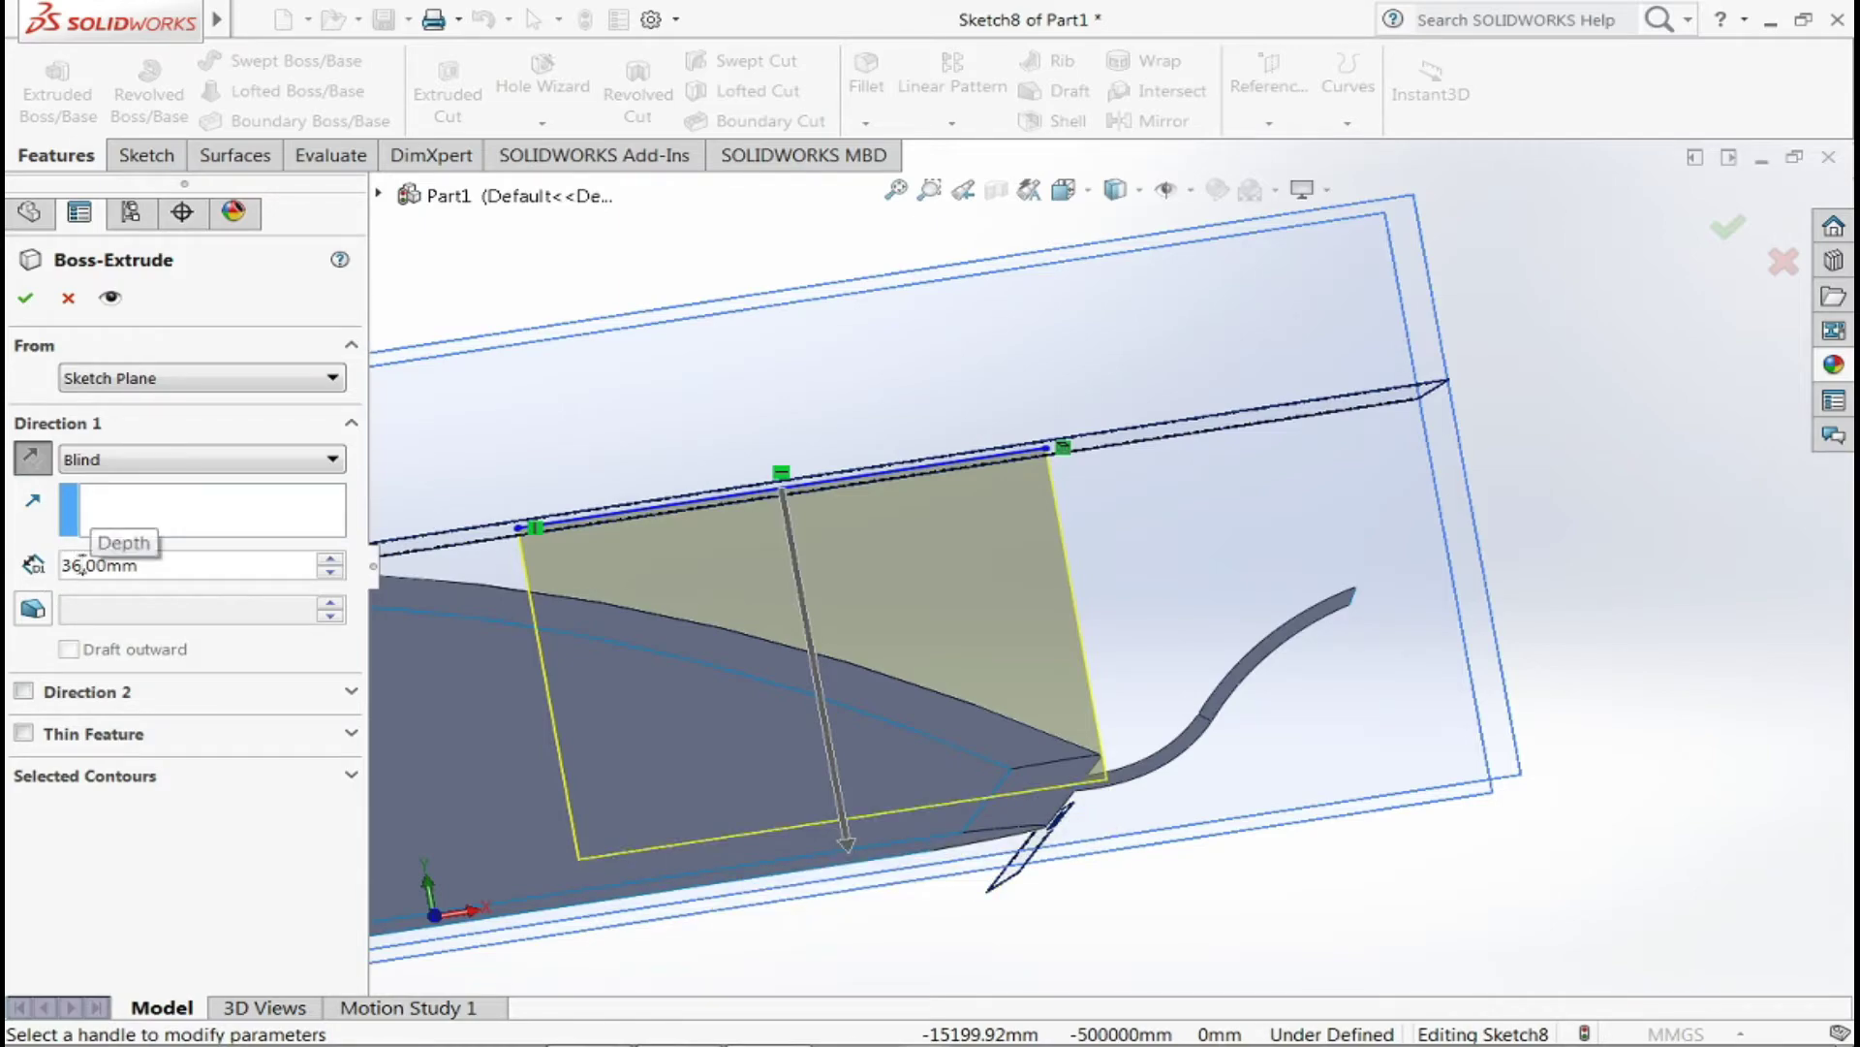
text(33.)
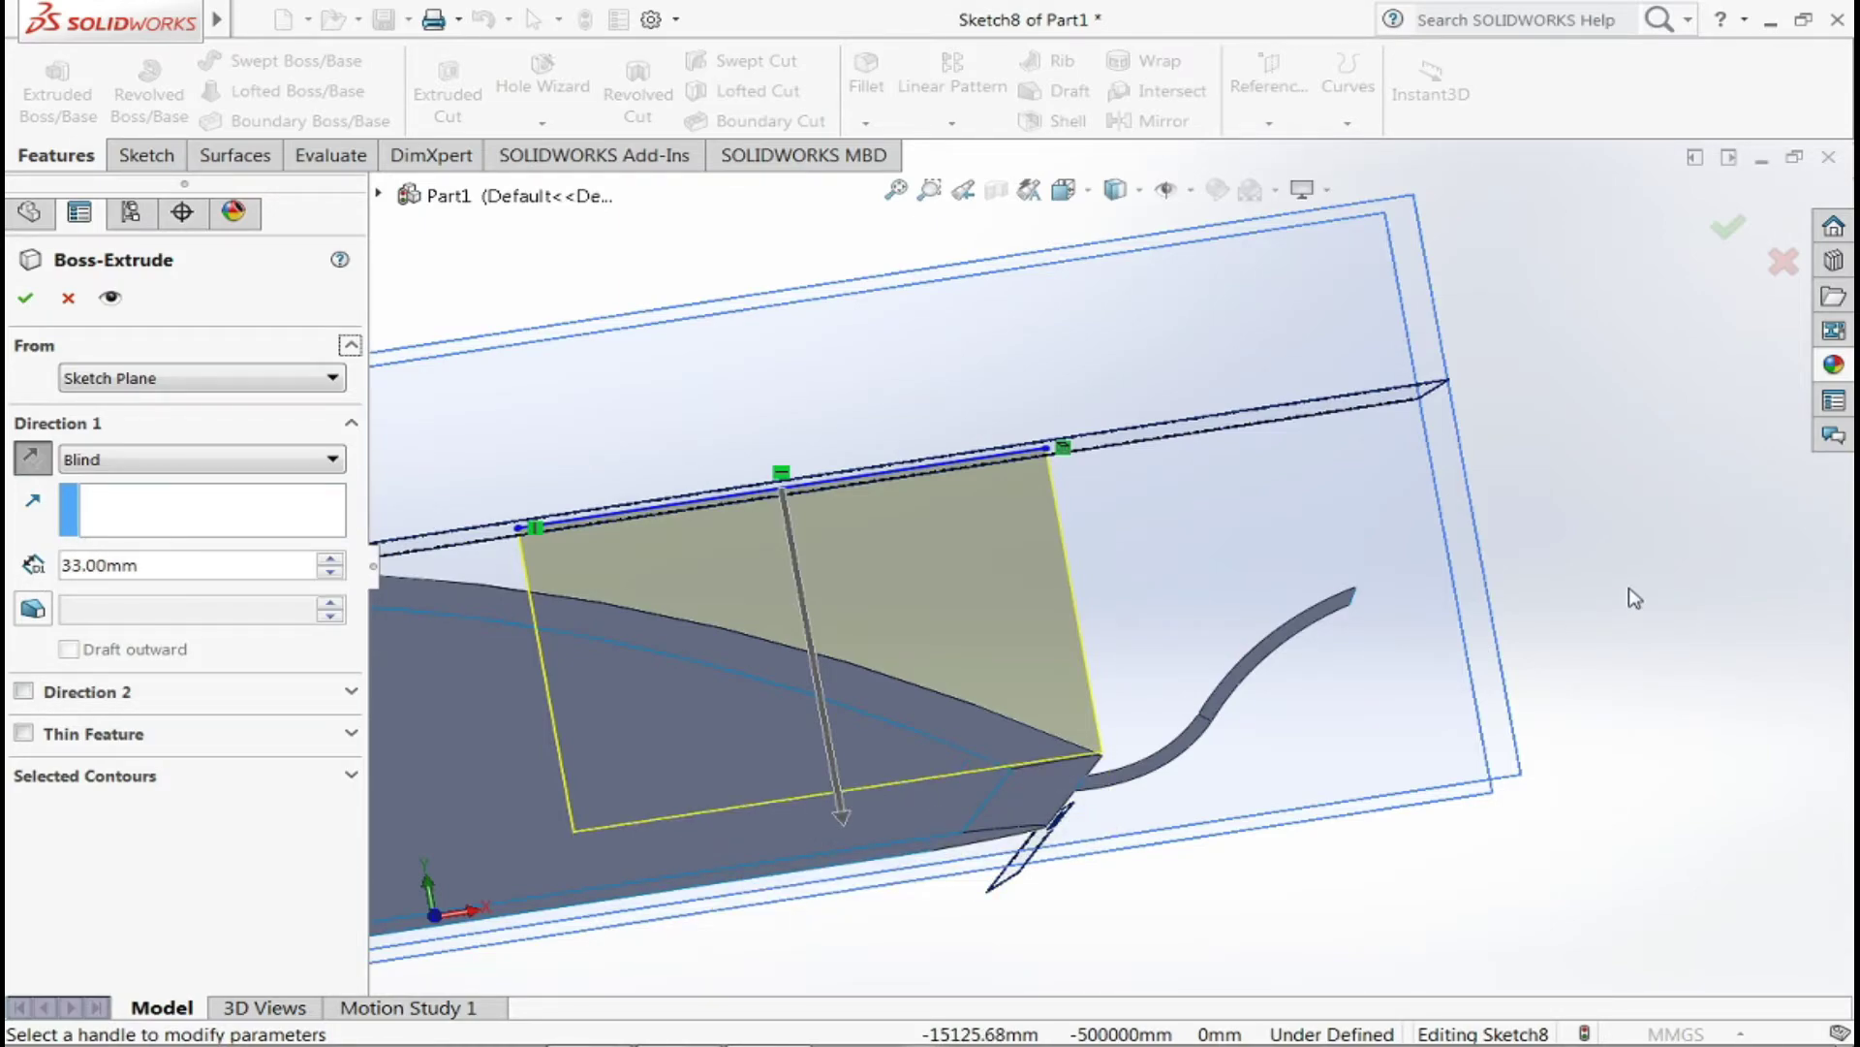
mouse_move(1630, 589)
middle_down()
mouse_move(1572, 642)
mouse_move(1408, 708)
middle_up()
key(Return)
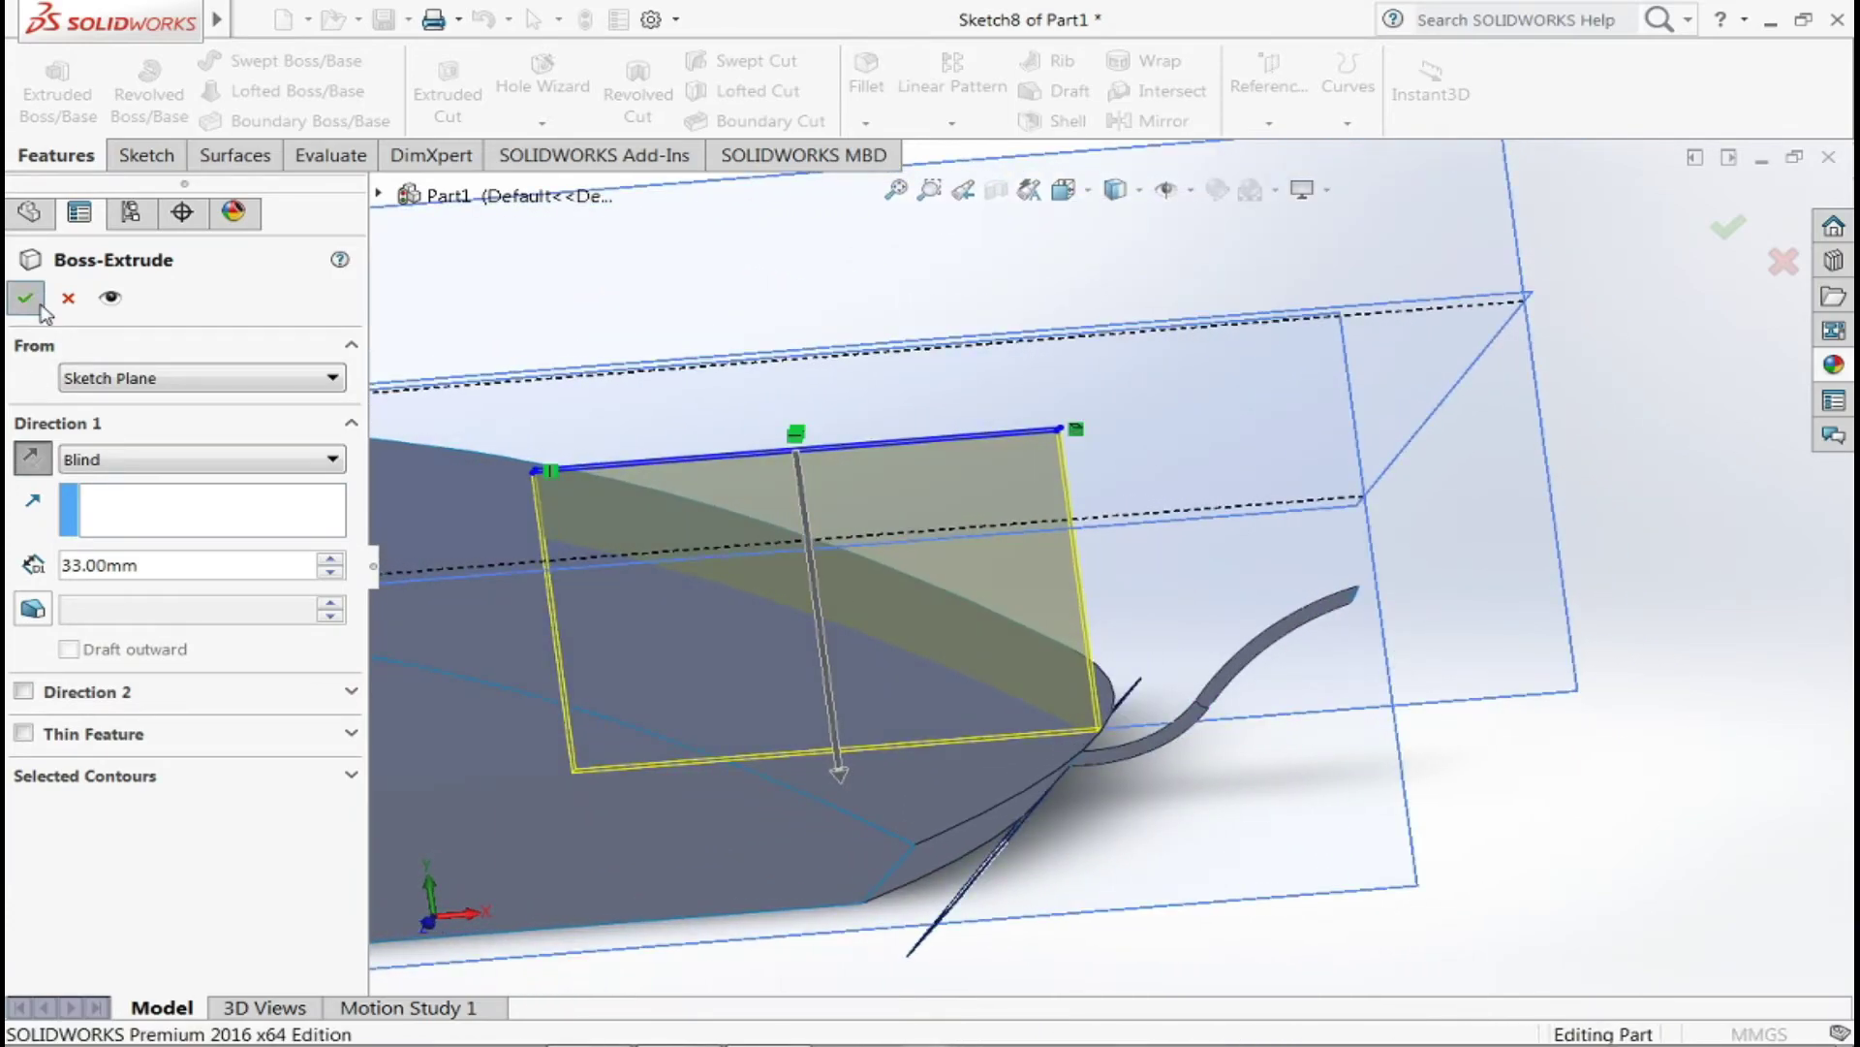
middle_drag(1619, 765, 1199, 916)
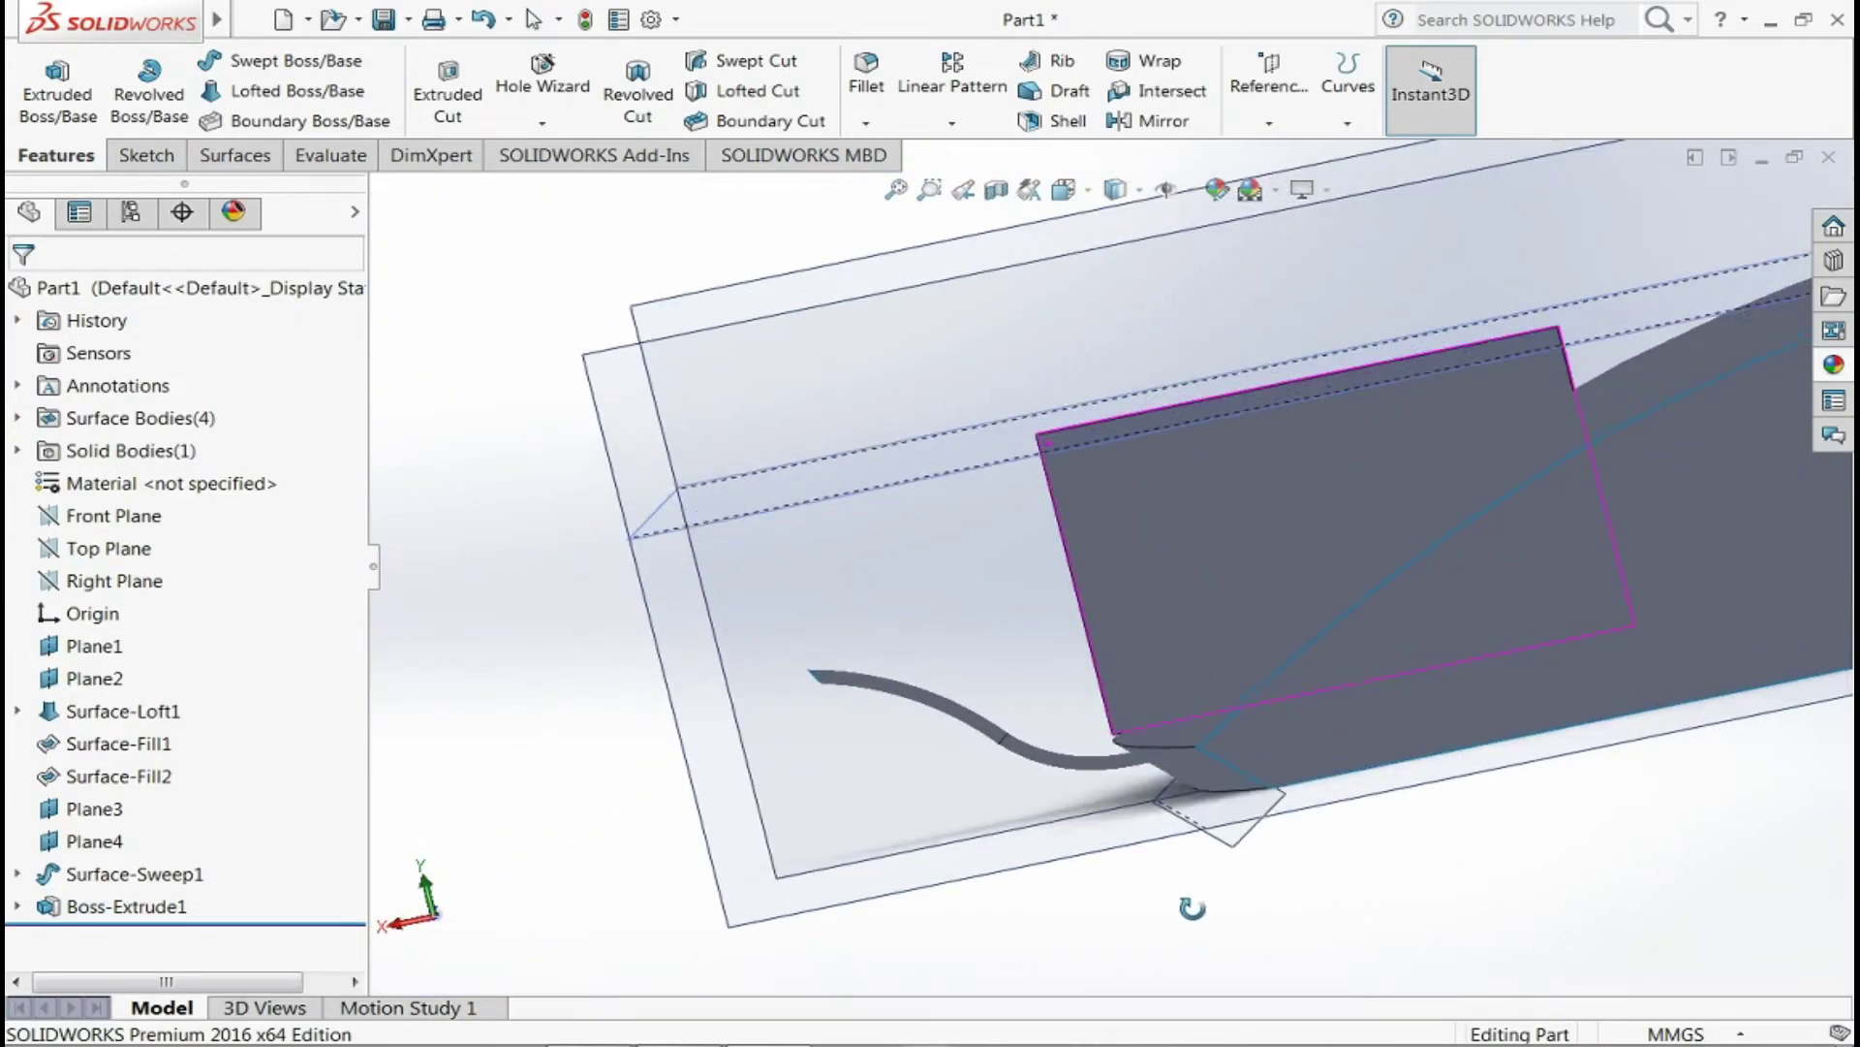
- Start an extruded cut, picking a plane on the plate to open Sketch9
click(1177, 595)
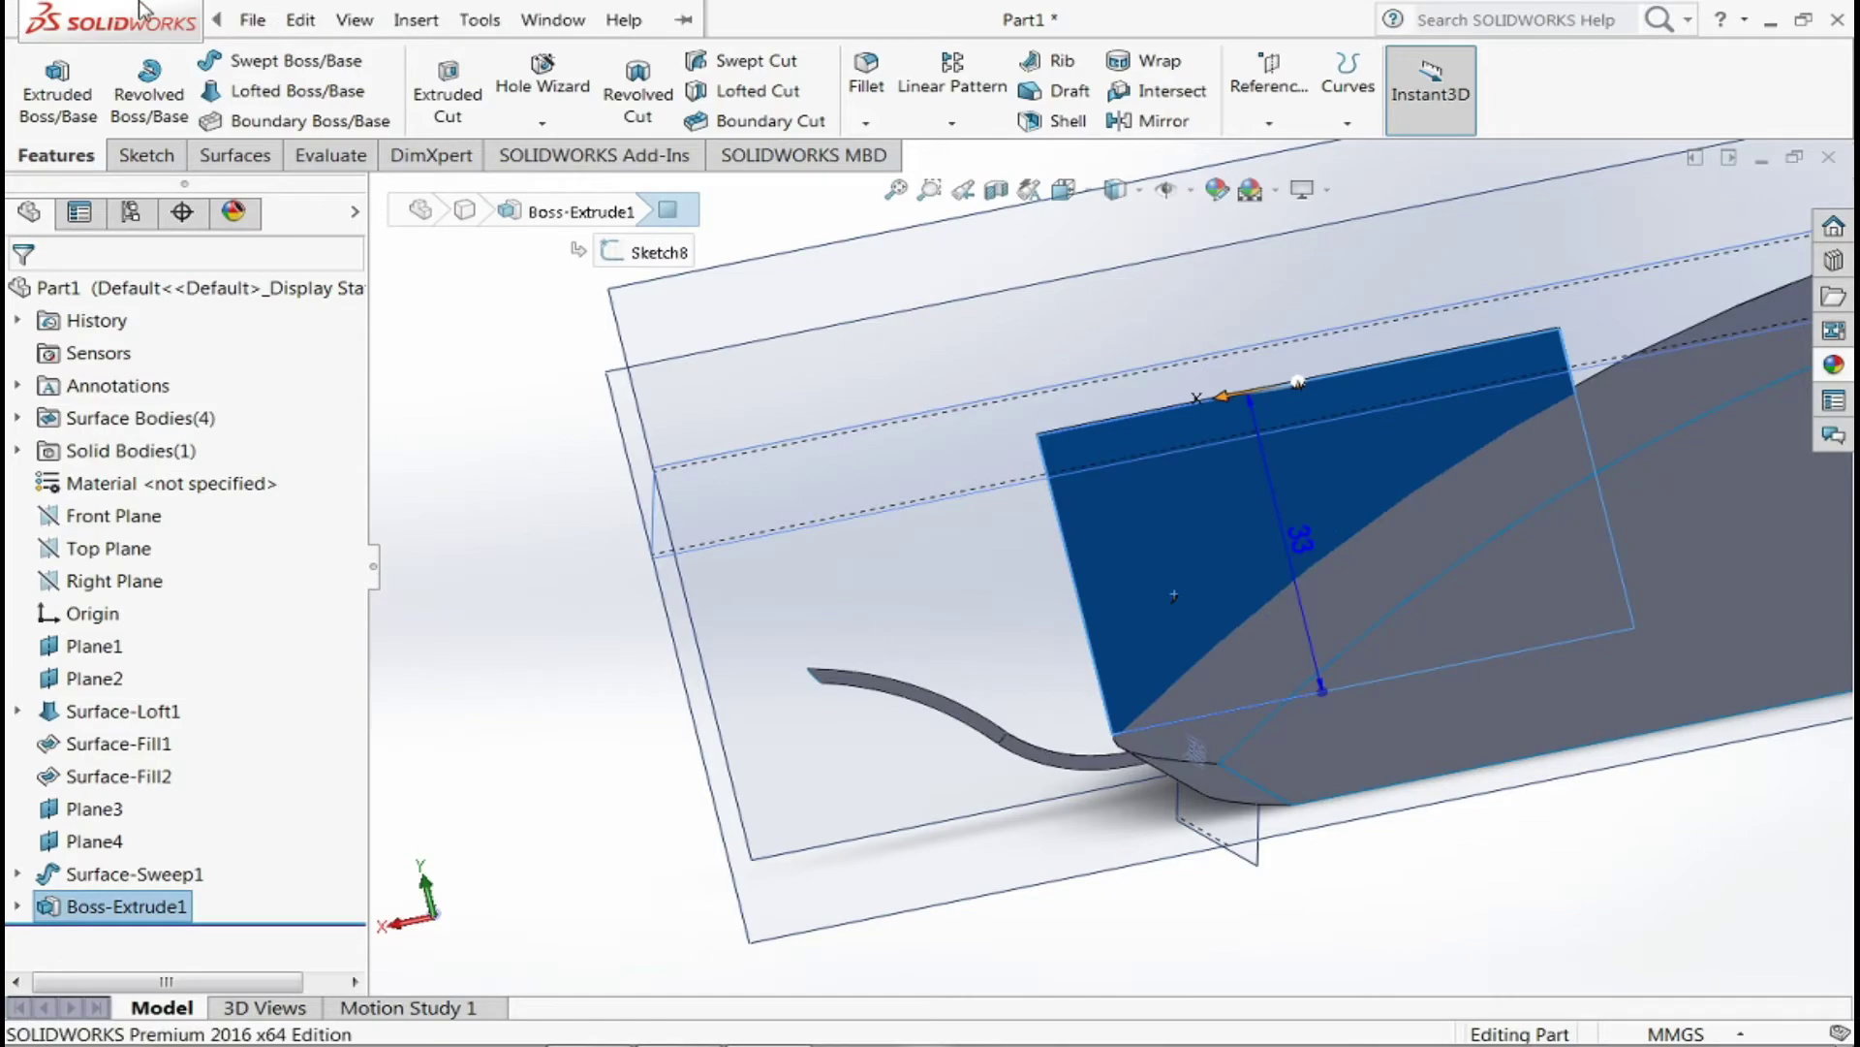
click(252, 20)
key(Escape)
key(Escape)
click(1149, 529)
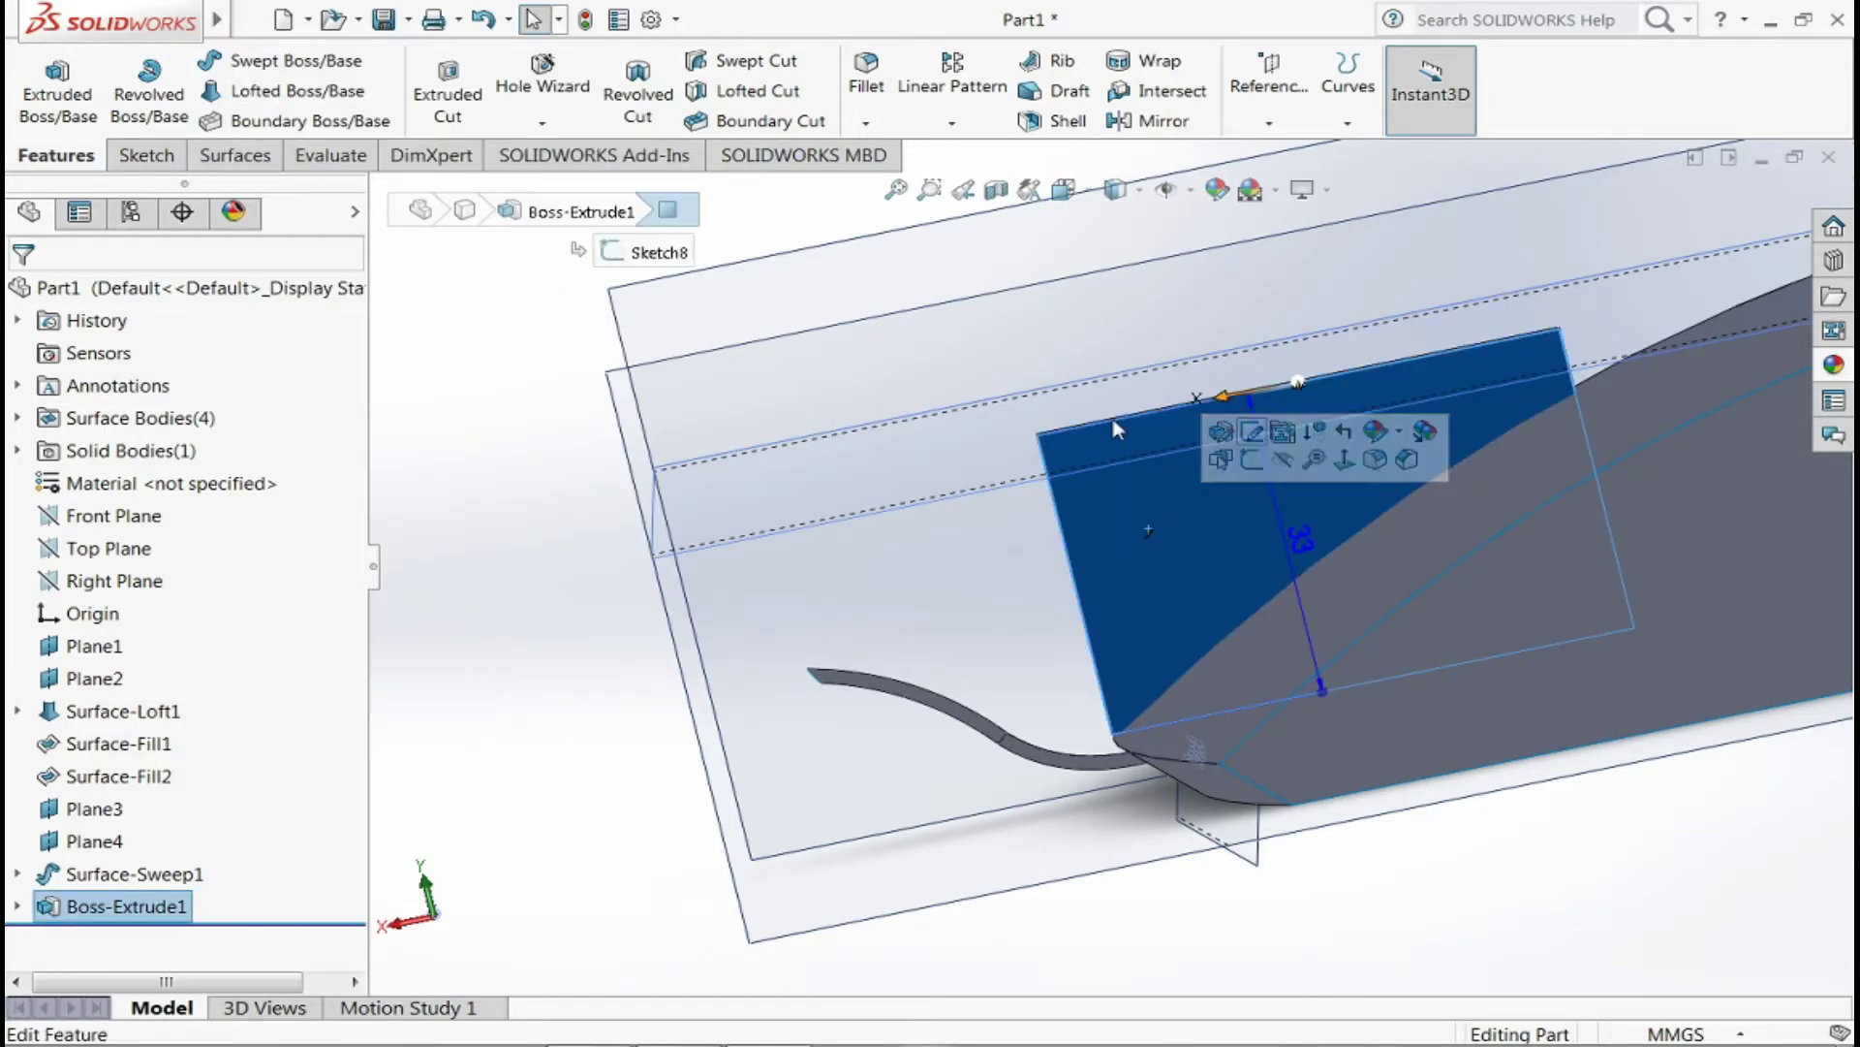
click(434, 368)
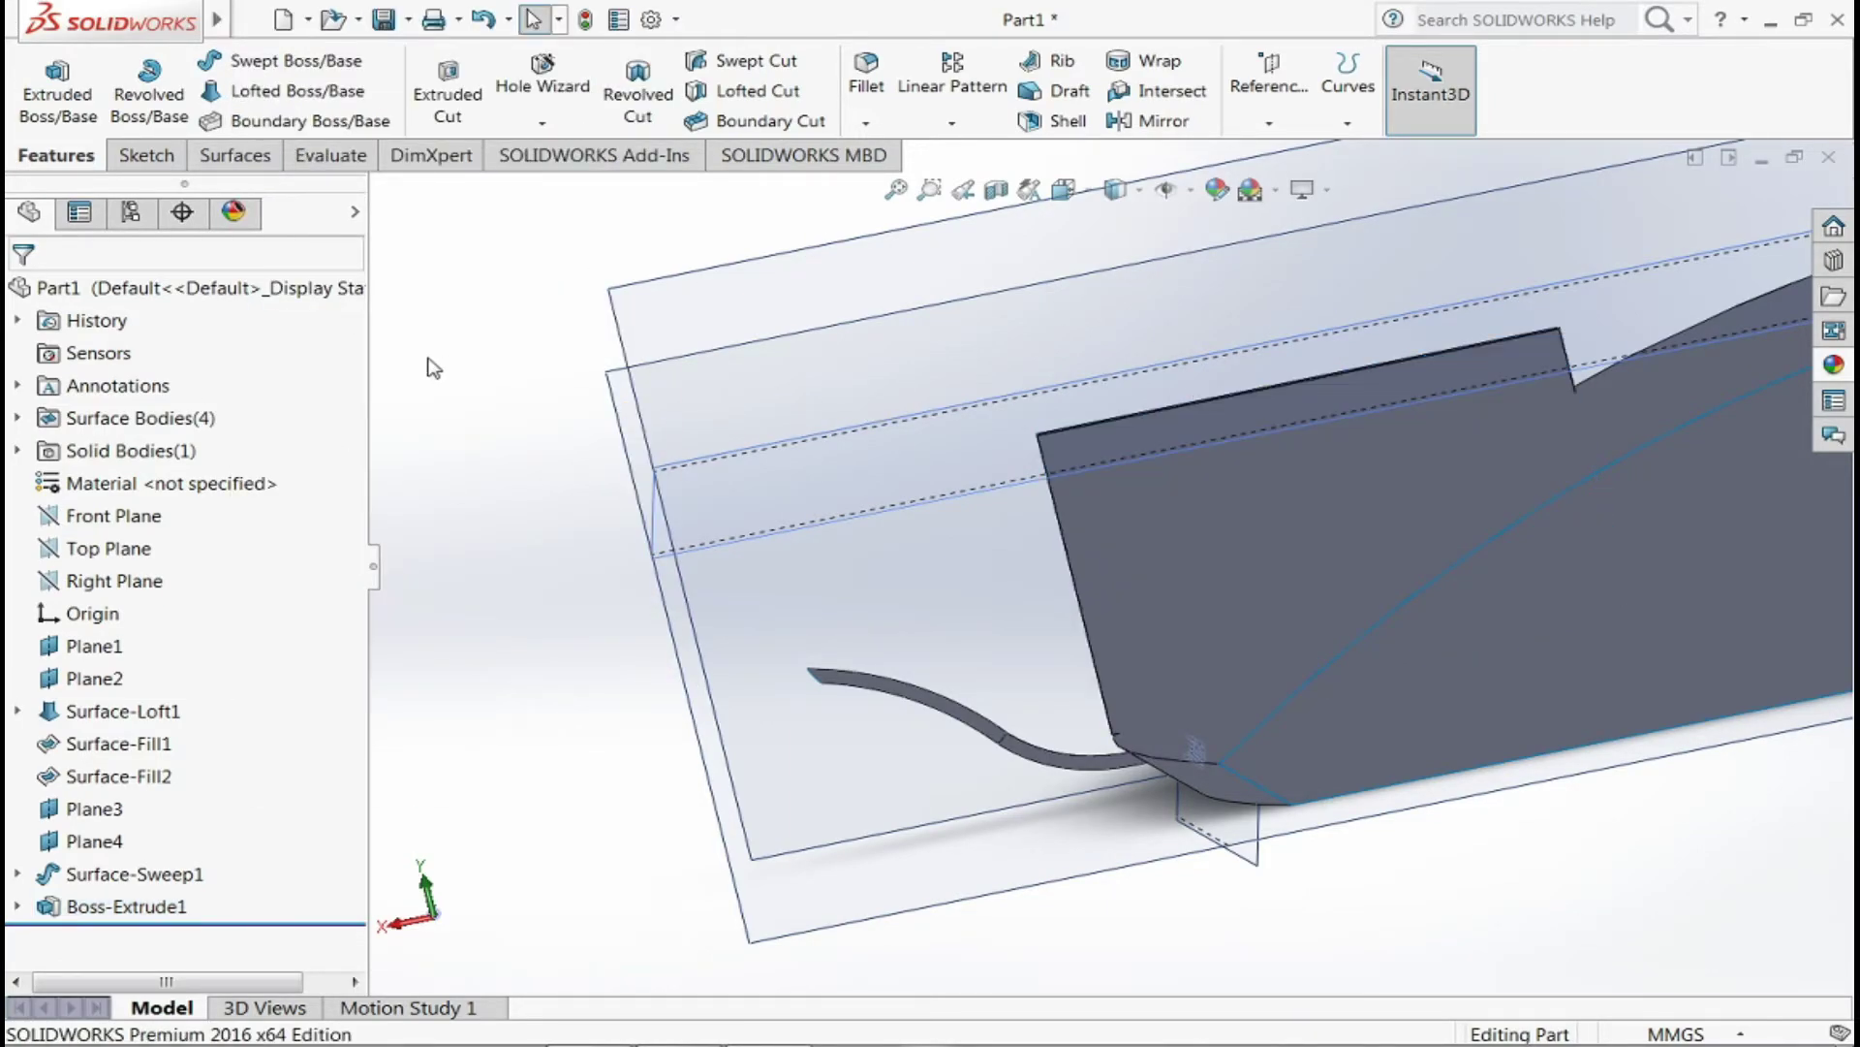
click(449, 97)
click(1013, 540)
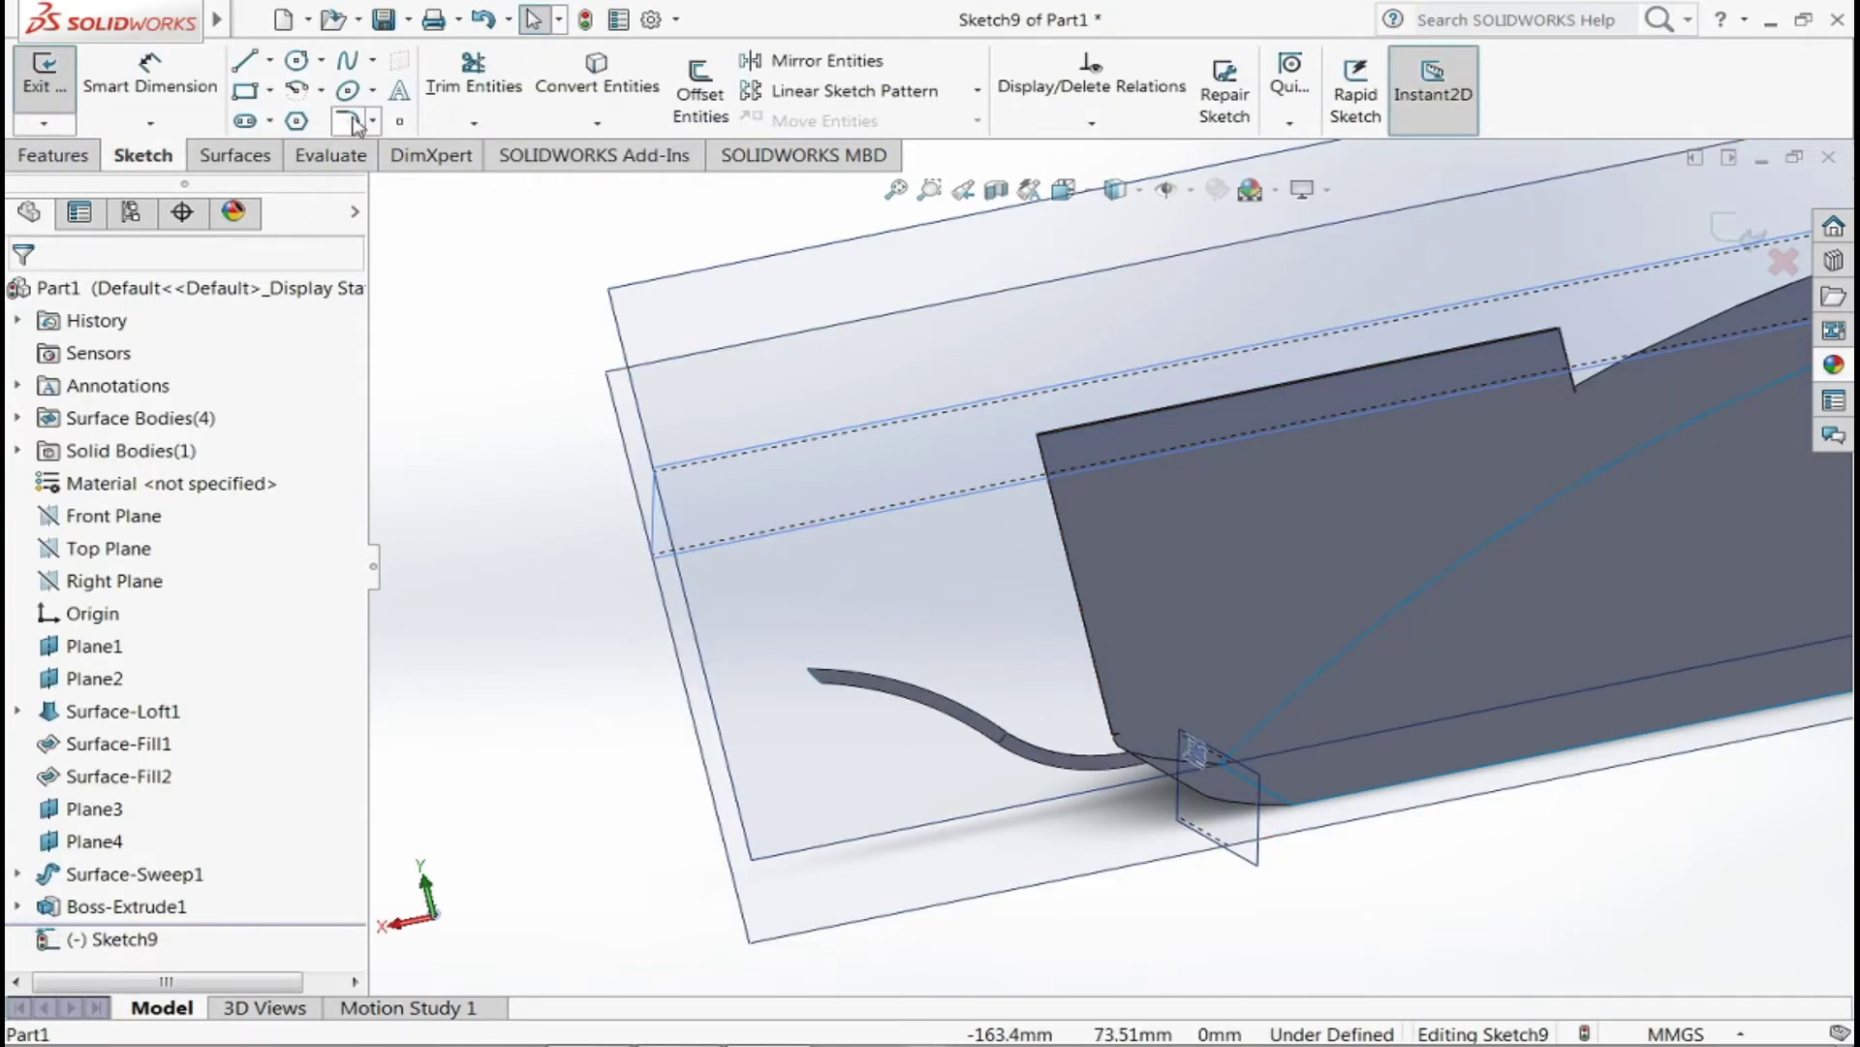
- Convert the Boss-Extrude1 face outline into Sketch9 and delete its bottom and right edges
click(608, 101)
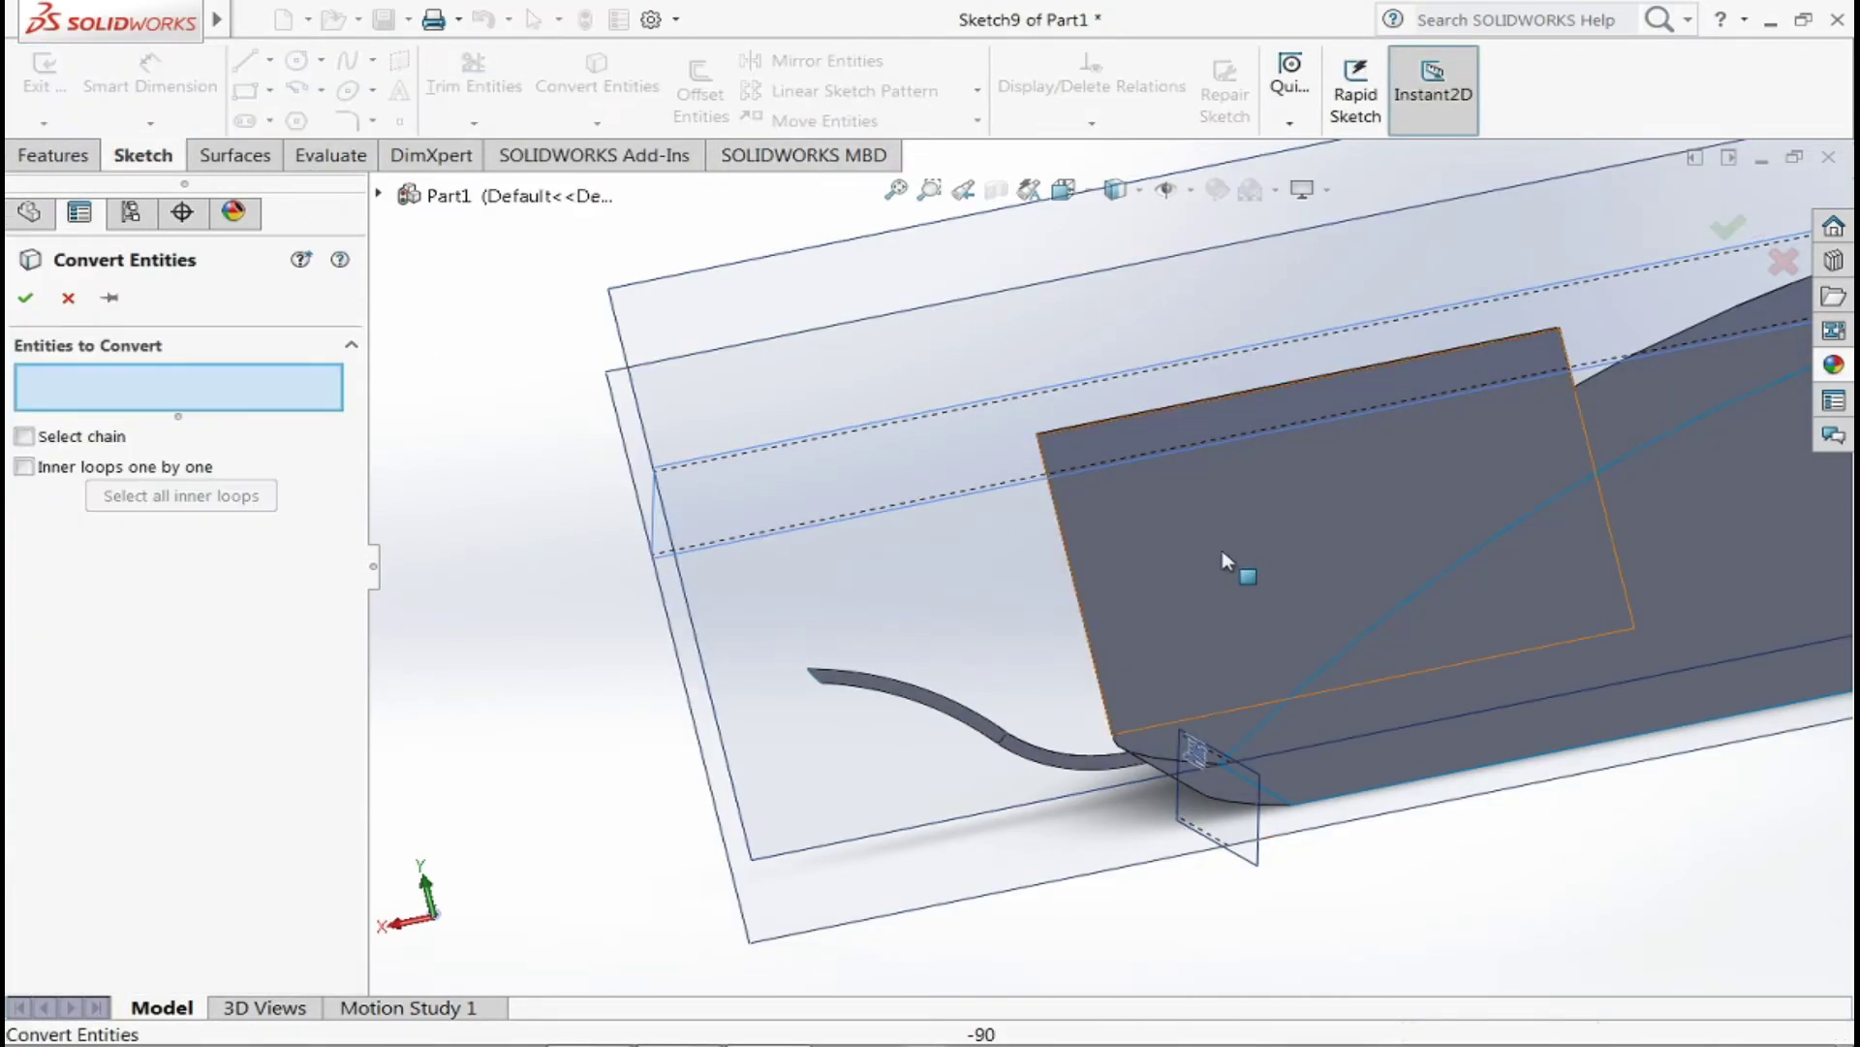
click(1120, 502)
mouse_move(1370, 528)
middle_down()
mouse_move(1114, 589)
mouse_move(775, 504)
middle_up()
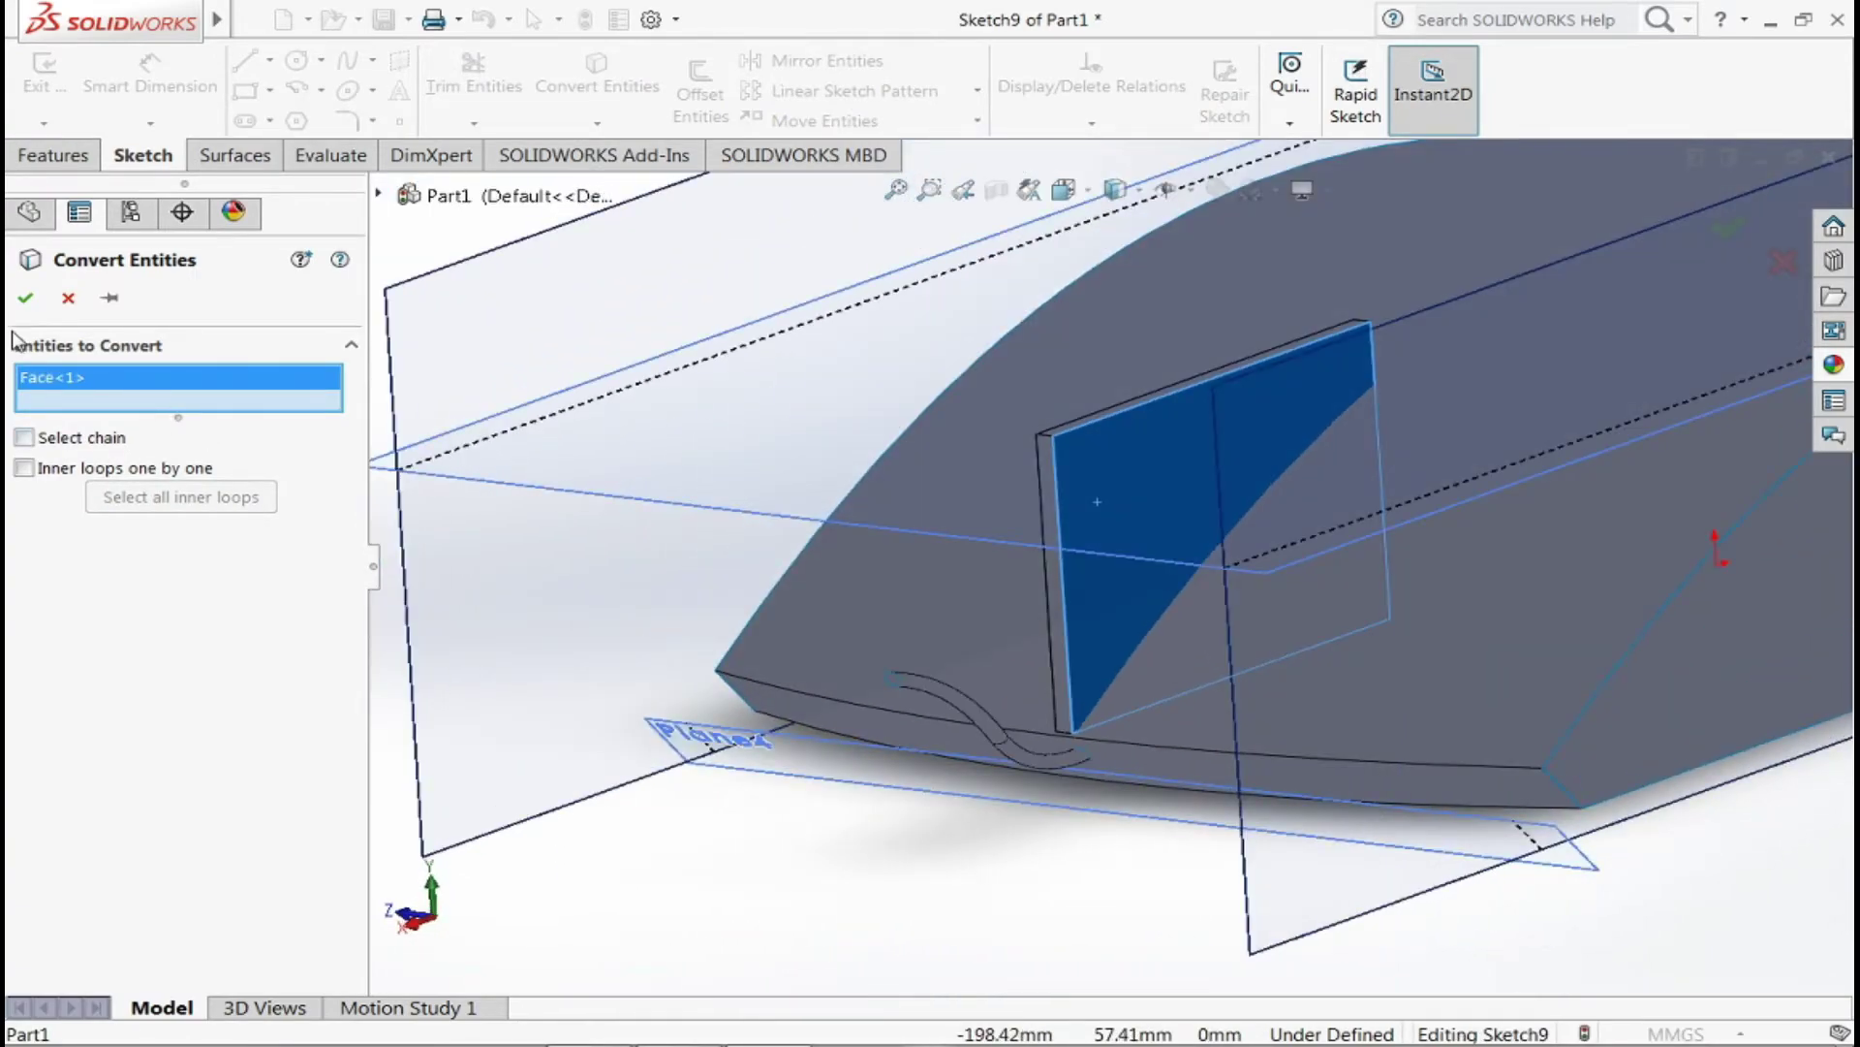
click(26, 298)
click(1160, 704)
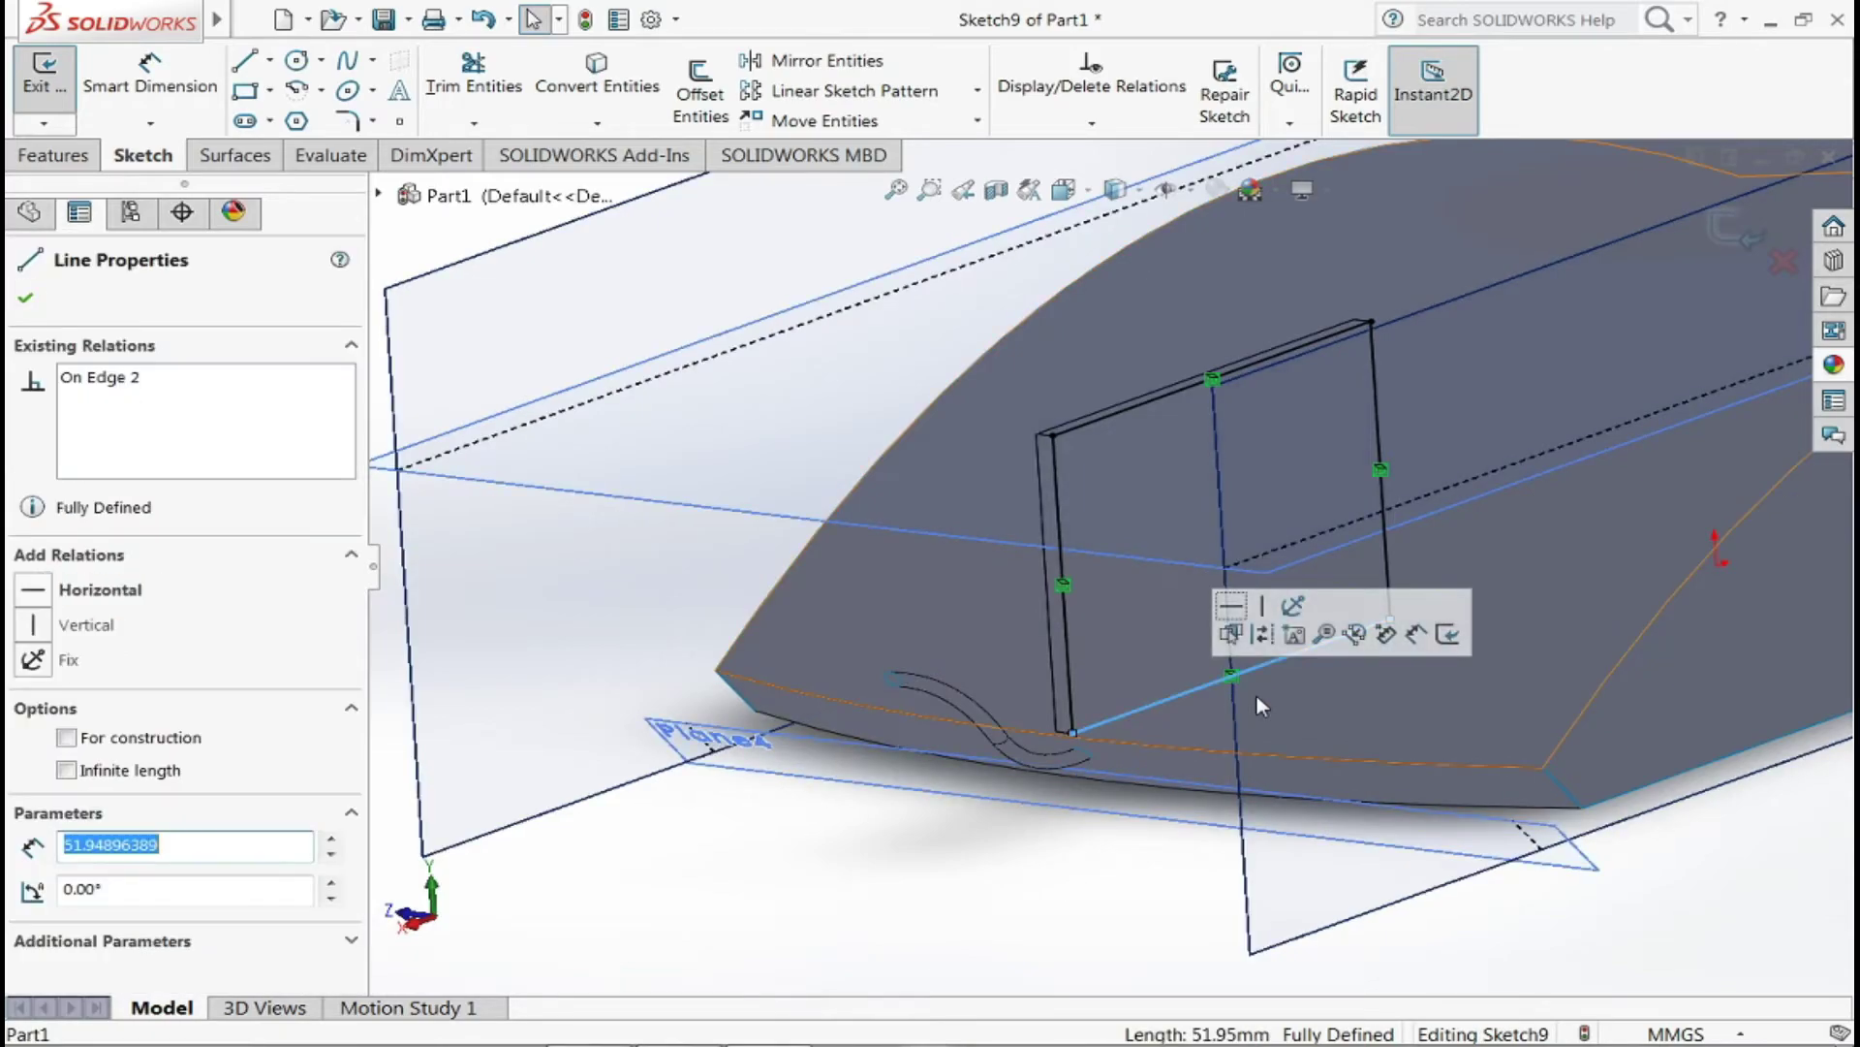
key(Delete)
click(1375, 422)
key(Delete)
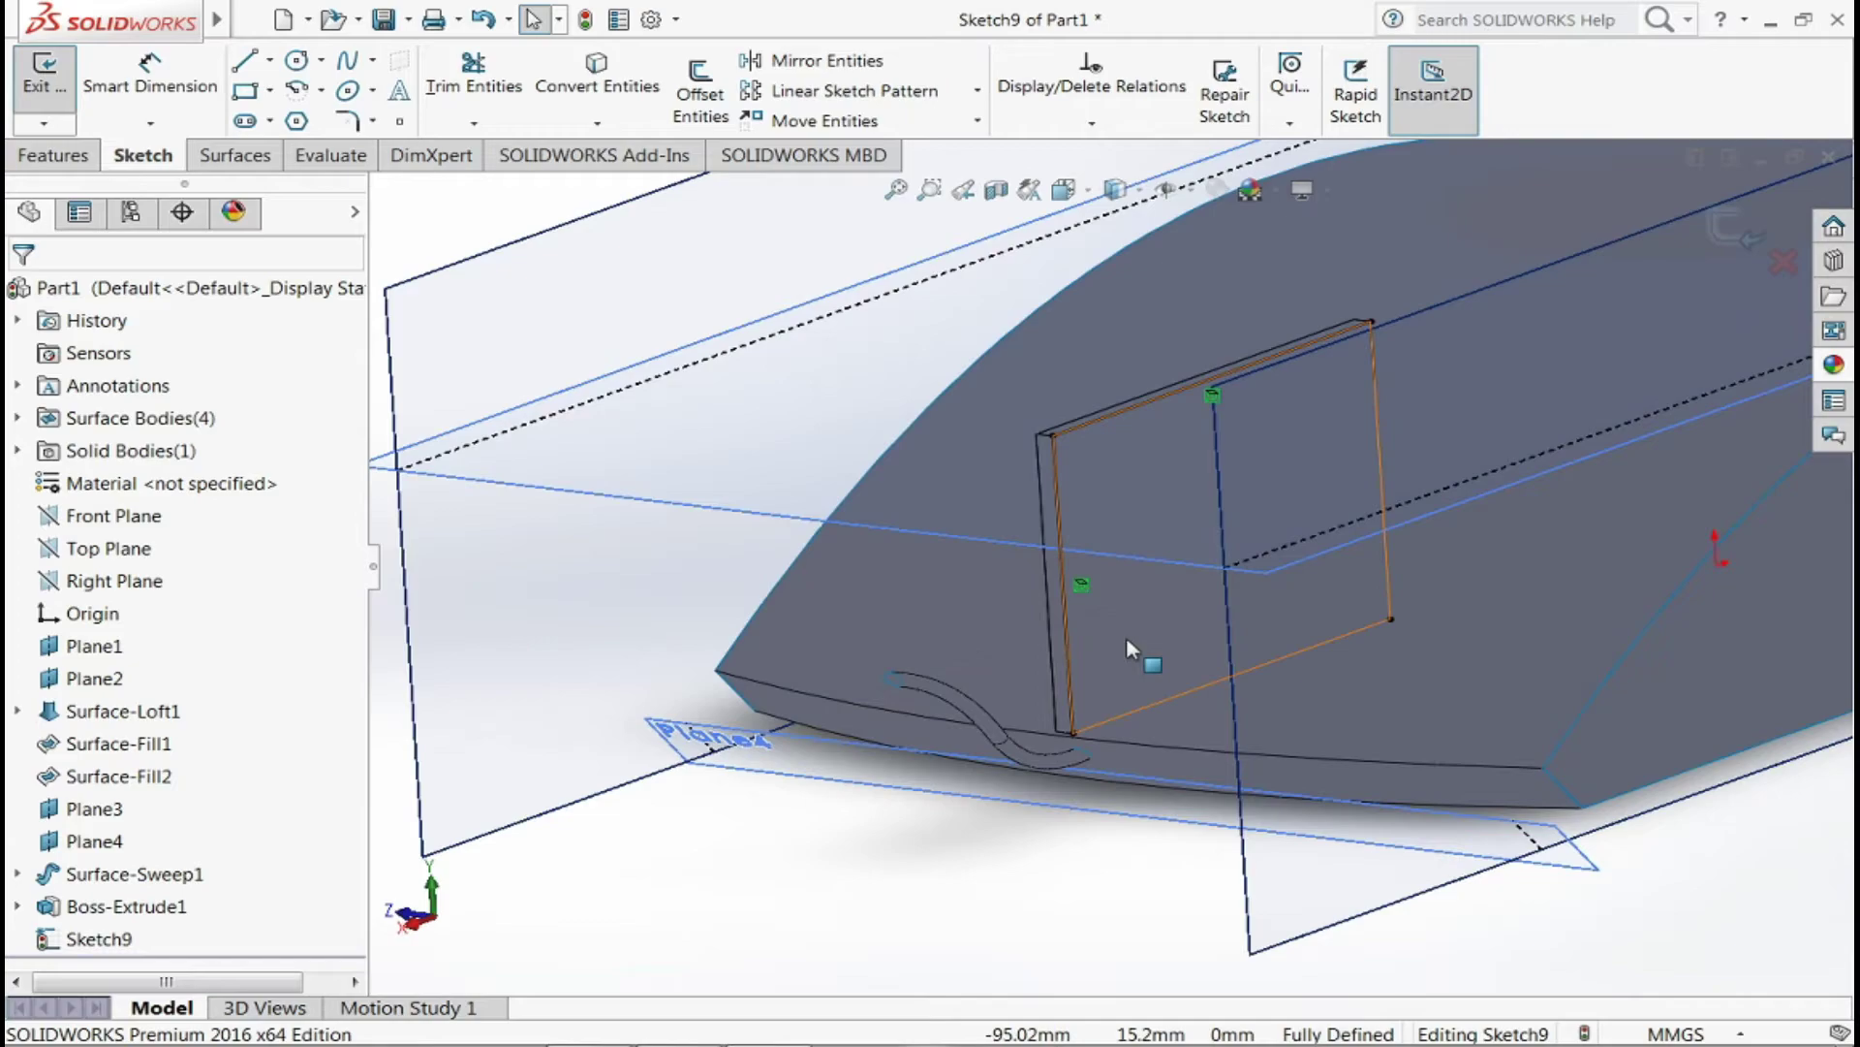
click(1129, 645)
- Dismiss the identical-contours warning and convert the loft's curved silhouette edge from Back view
click(597, 86)
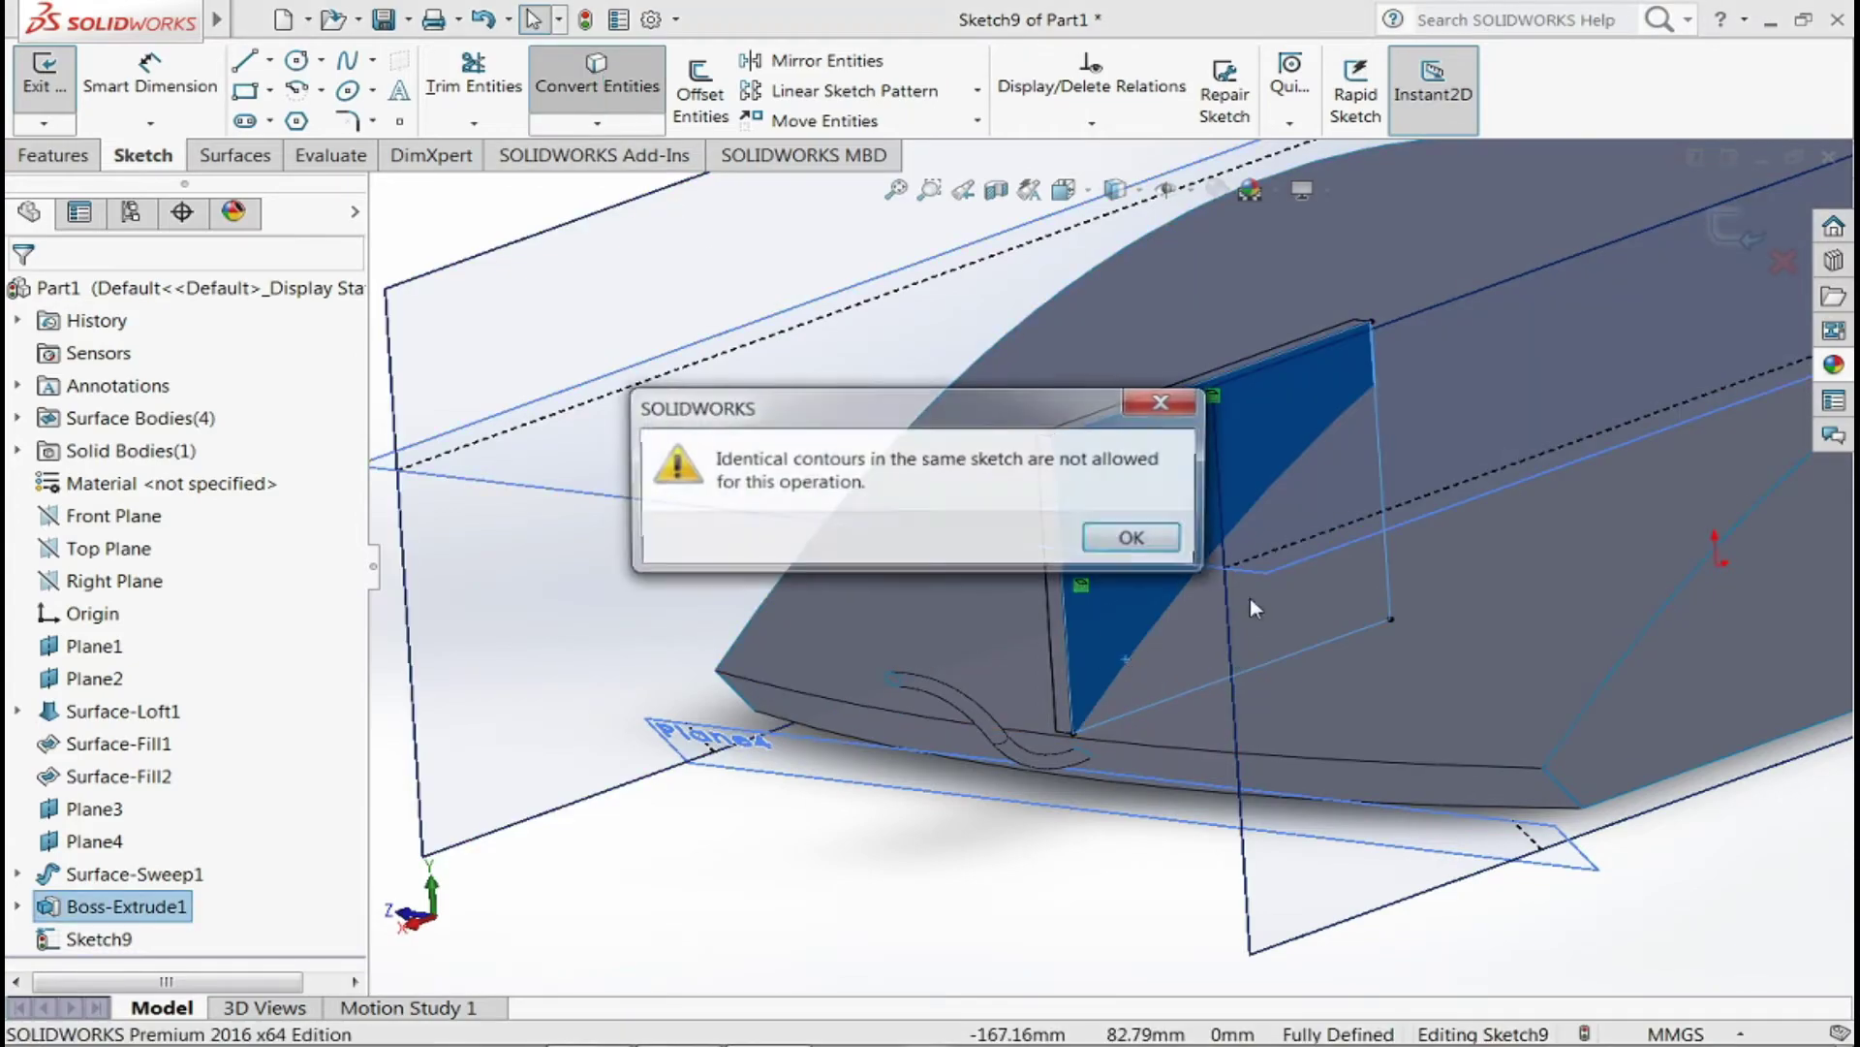
click(1158, 562)
scroll(1136, 824, down, 3)
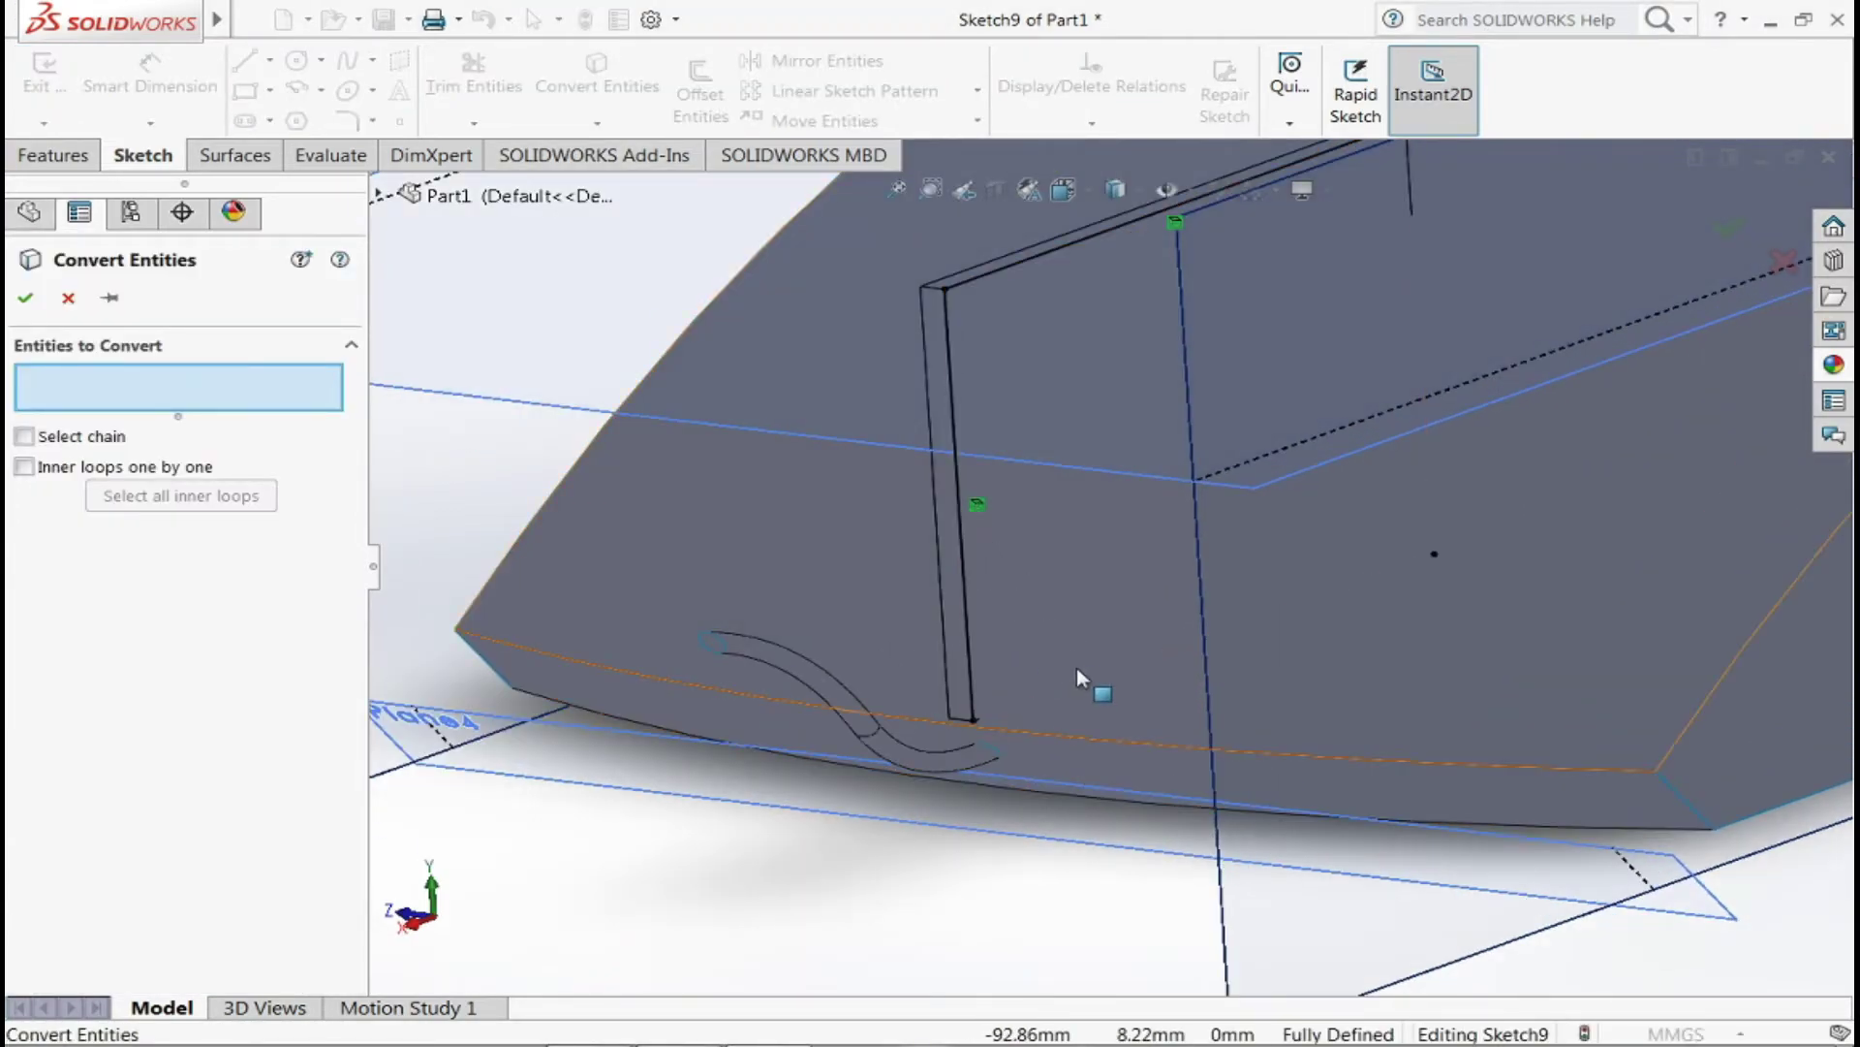
scroll(1078, 667, down, 3)
scroll(874, 754, up, 5)
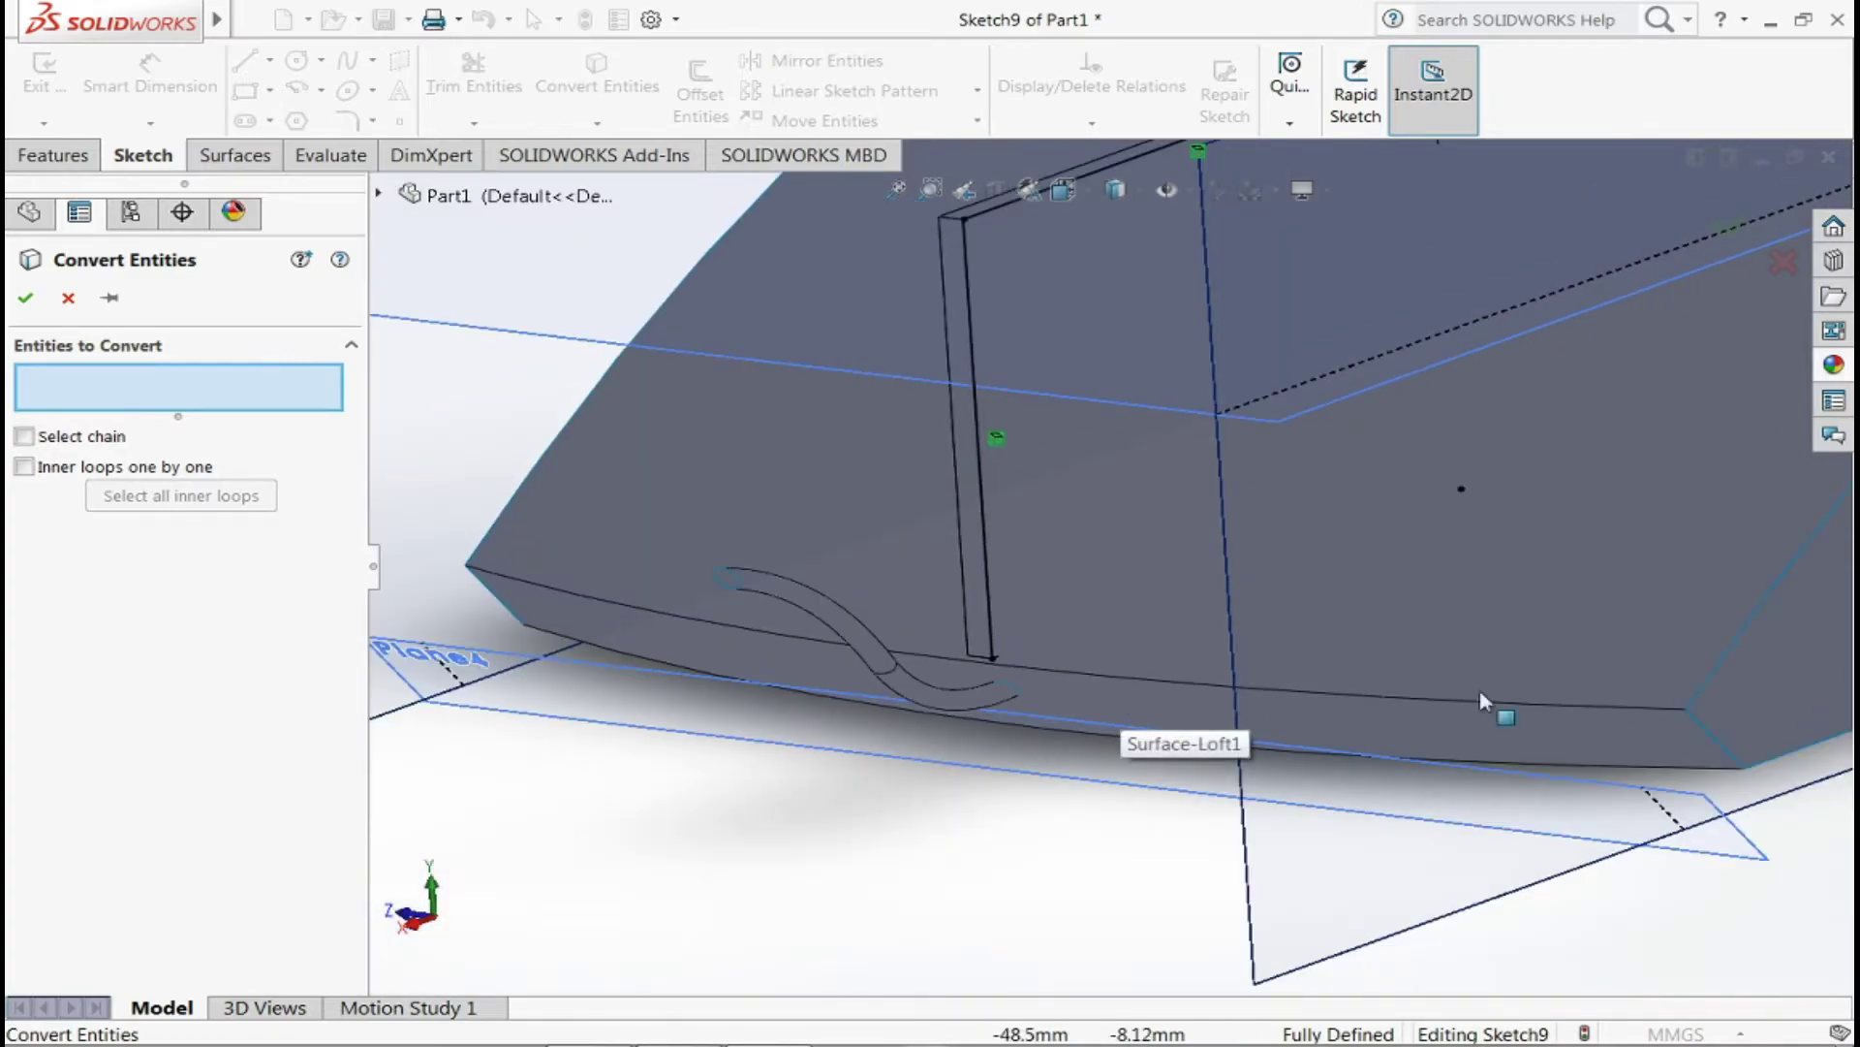
click(1116, 189)
click(1240, 567)
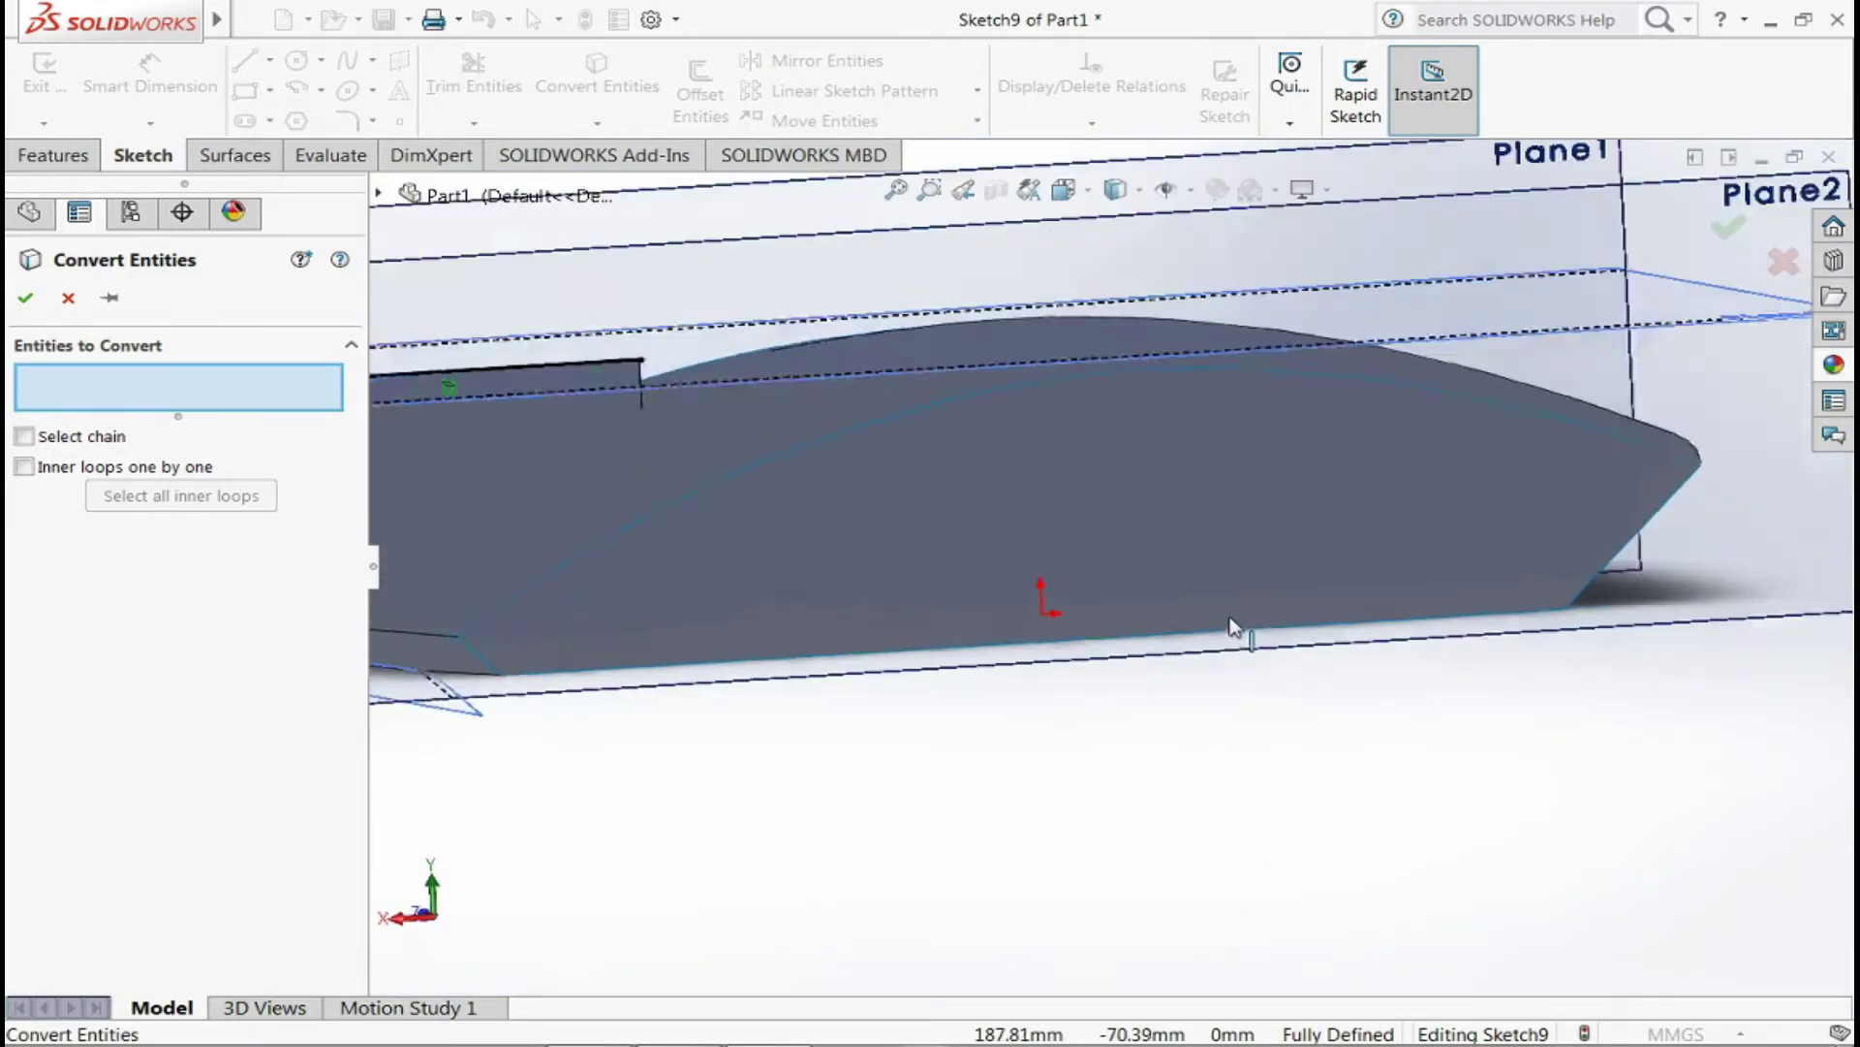
click(880, 593)
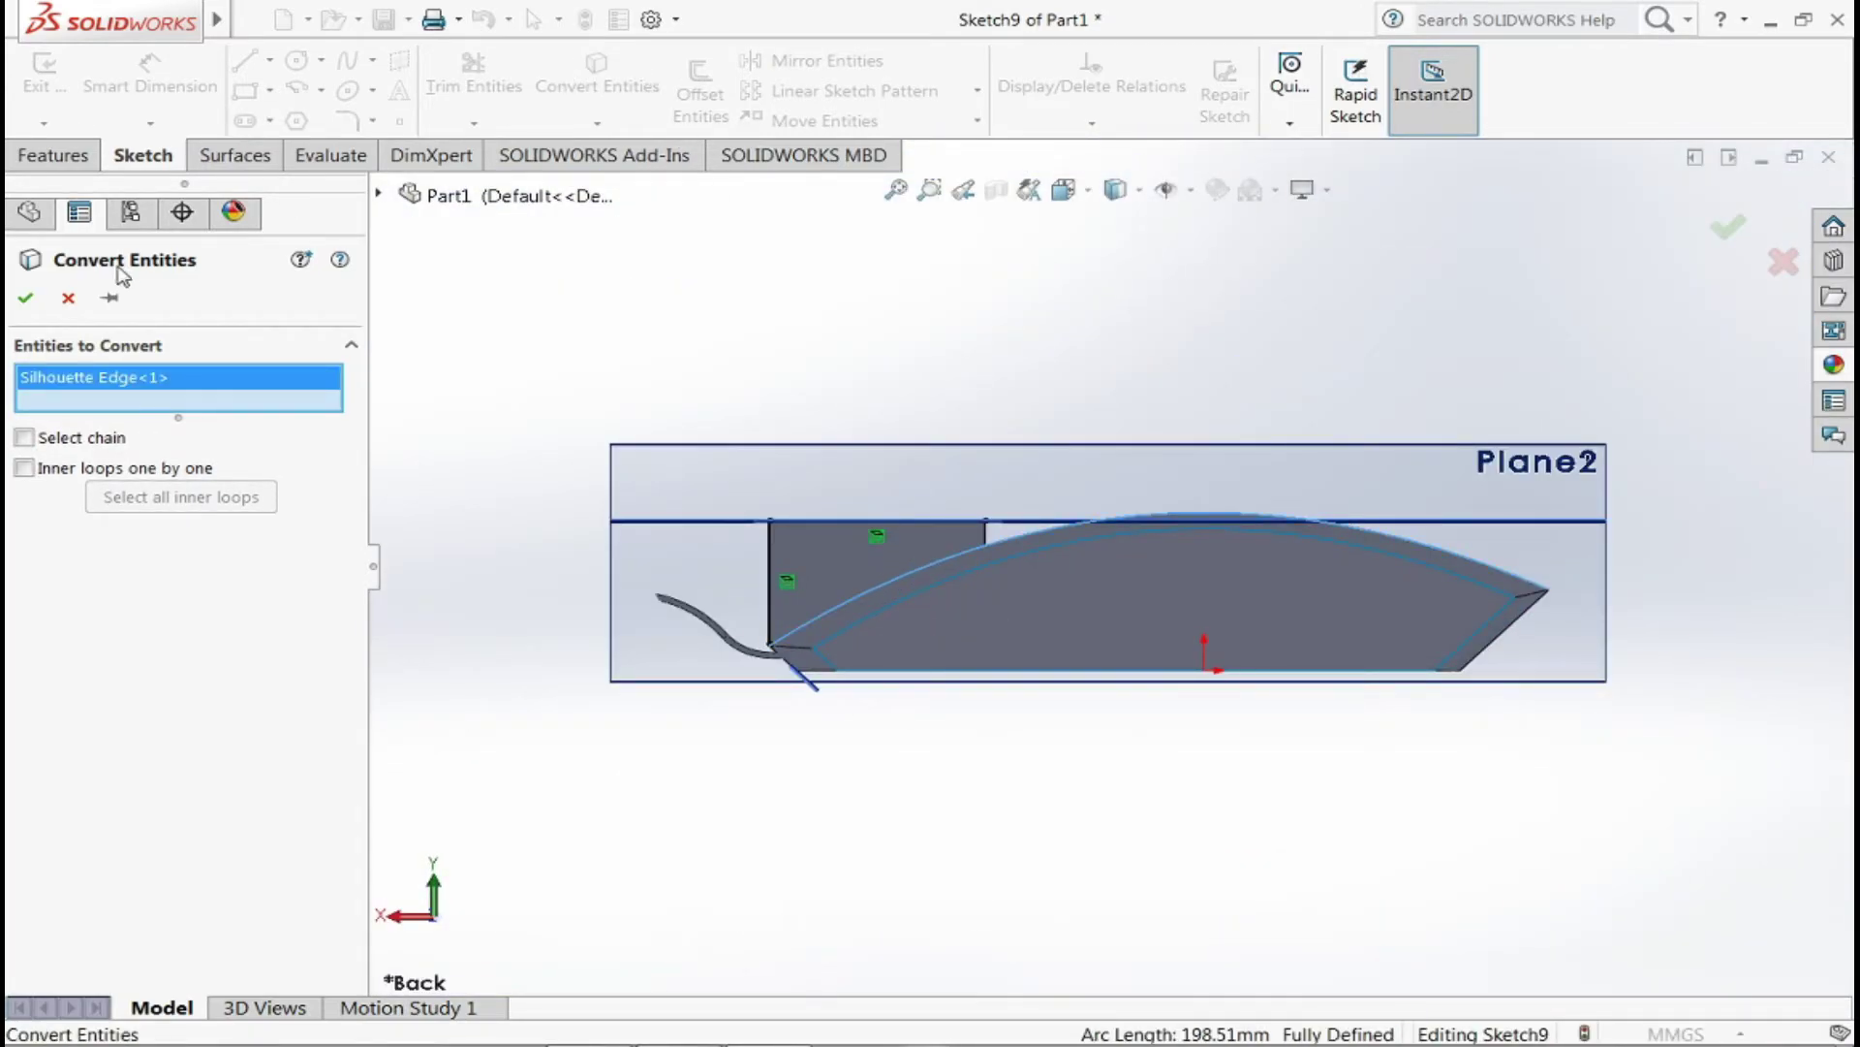
click(25, 299)
scroll(989, 518, down, 3)
scroll(988, 523, down, 3)
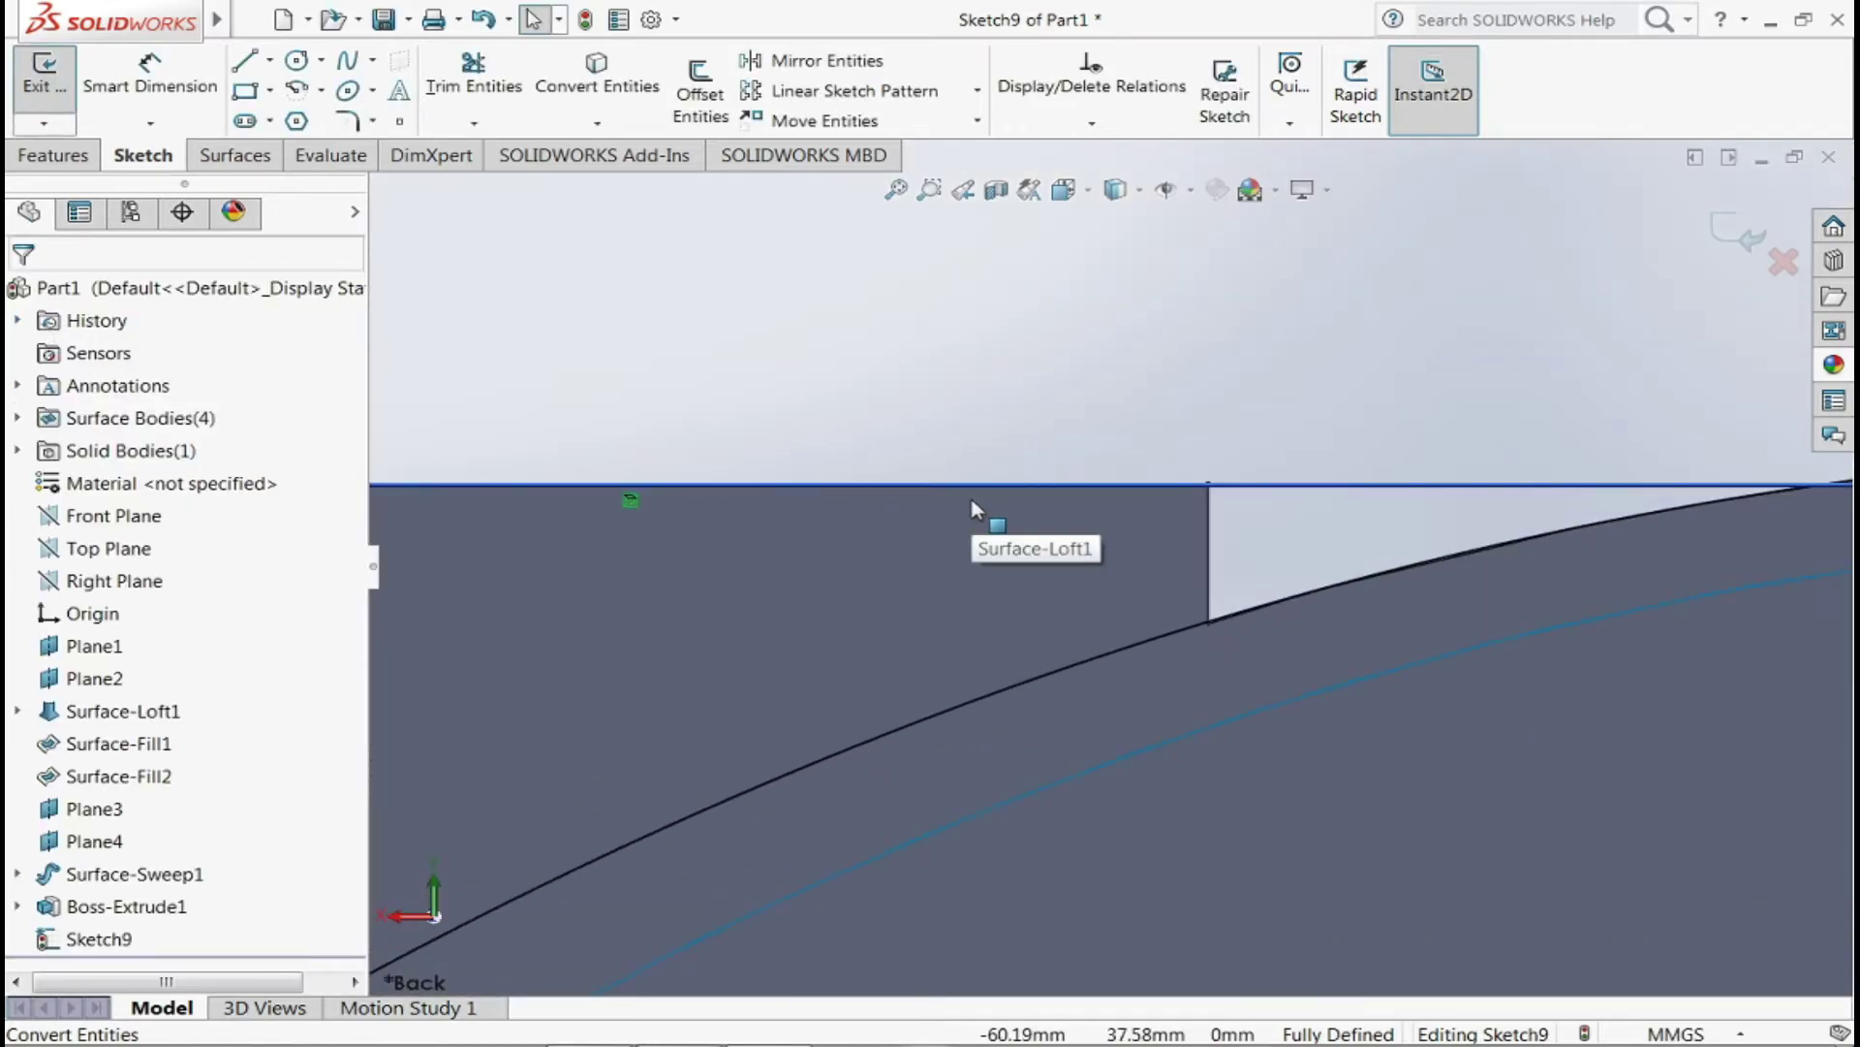
click(473, 72)
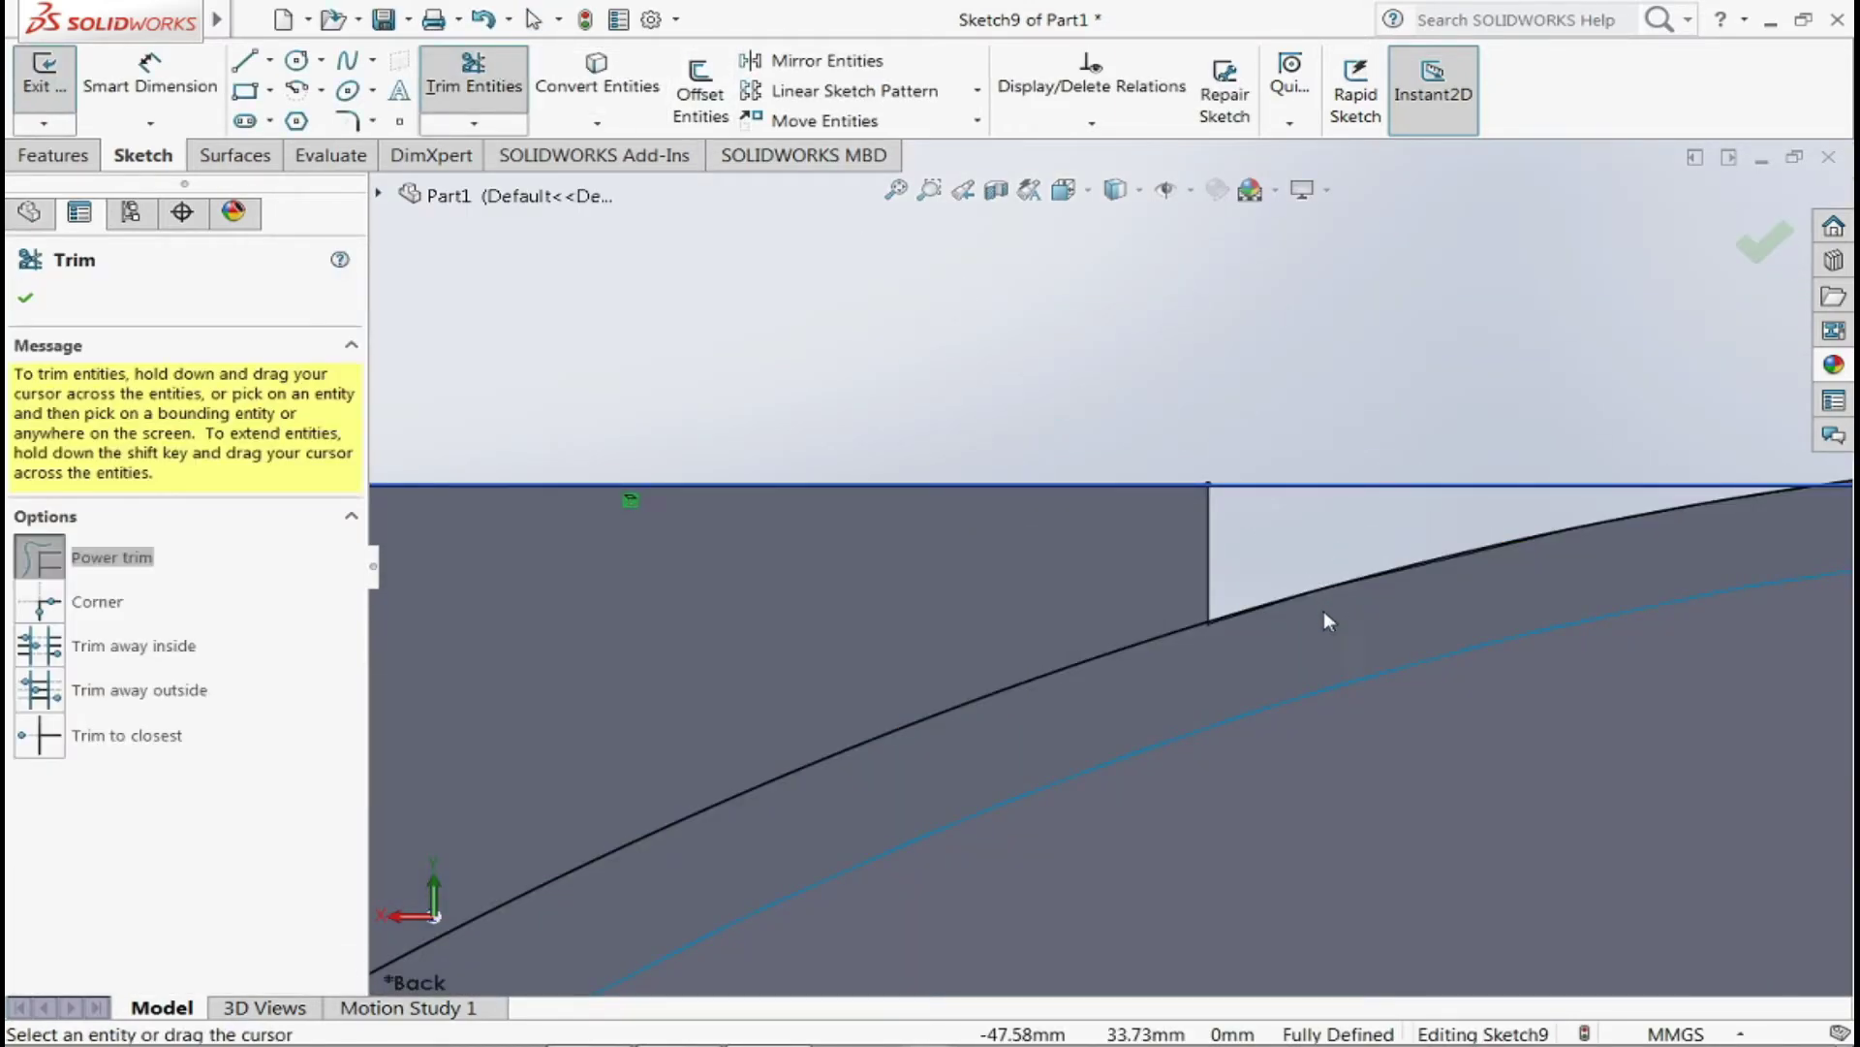
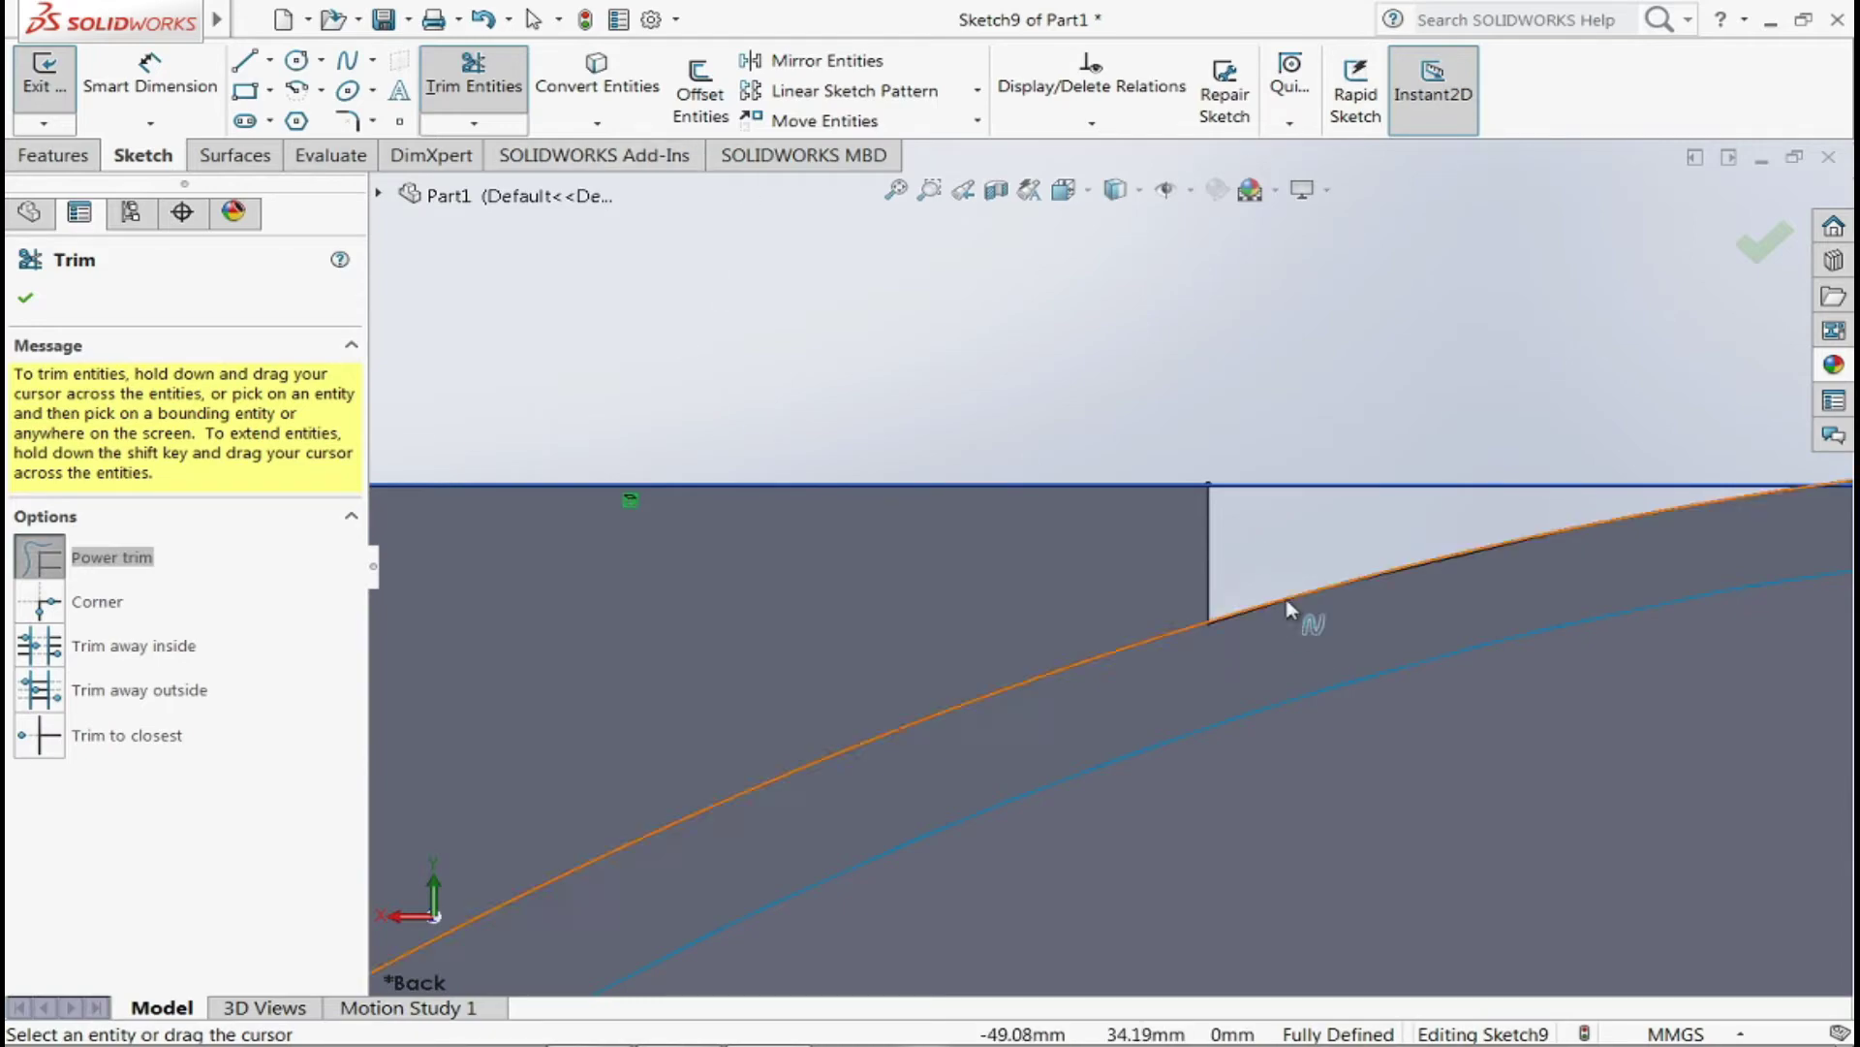
- Close the trim, orbit to a 3D view, and select Sketch9 and its curved spline
click(42, 306)
scroll(1071, 685, up, 3)
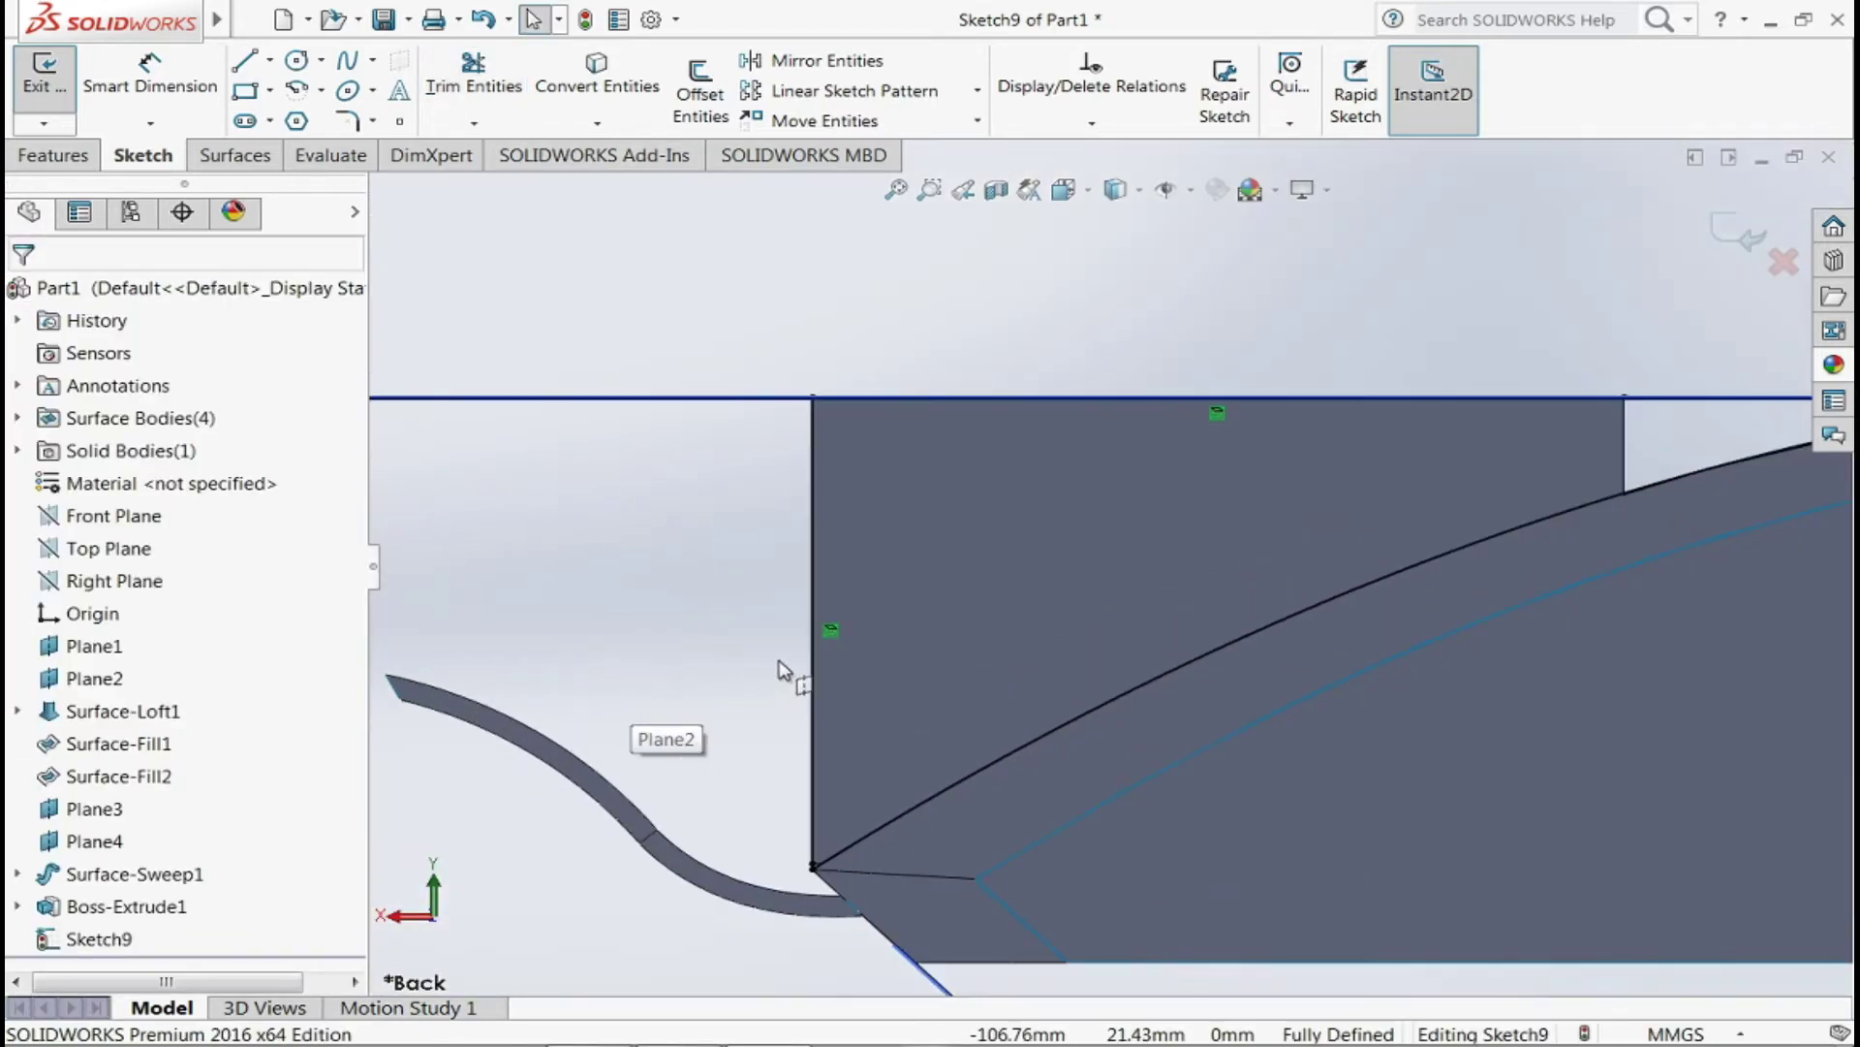
scroll(783, 668, up, 2)
middle_drag(799, 615, 899, 436)
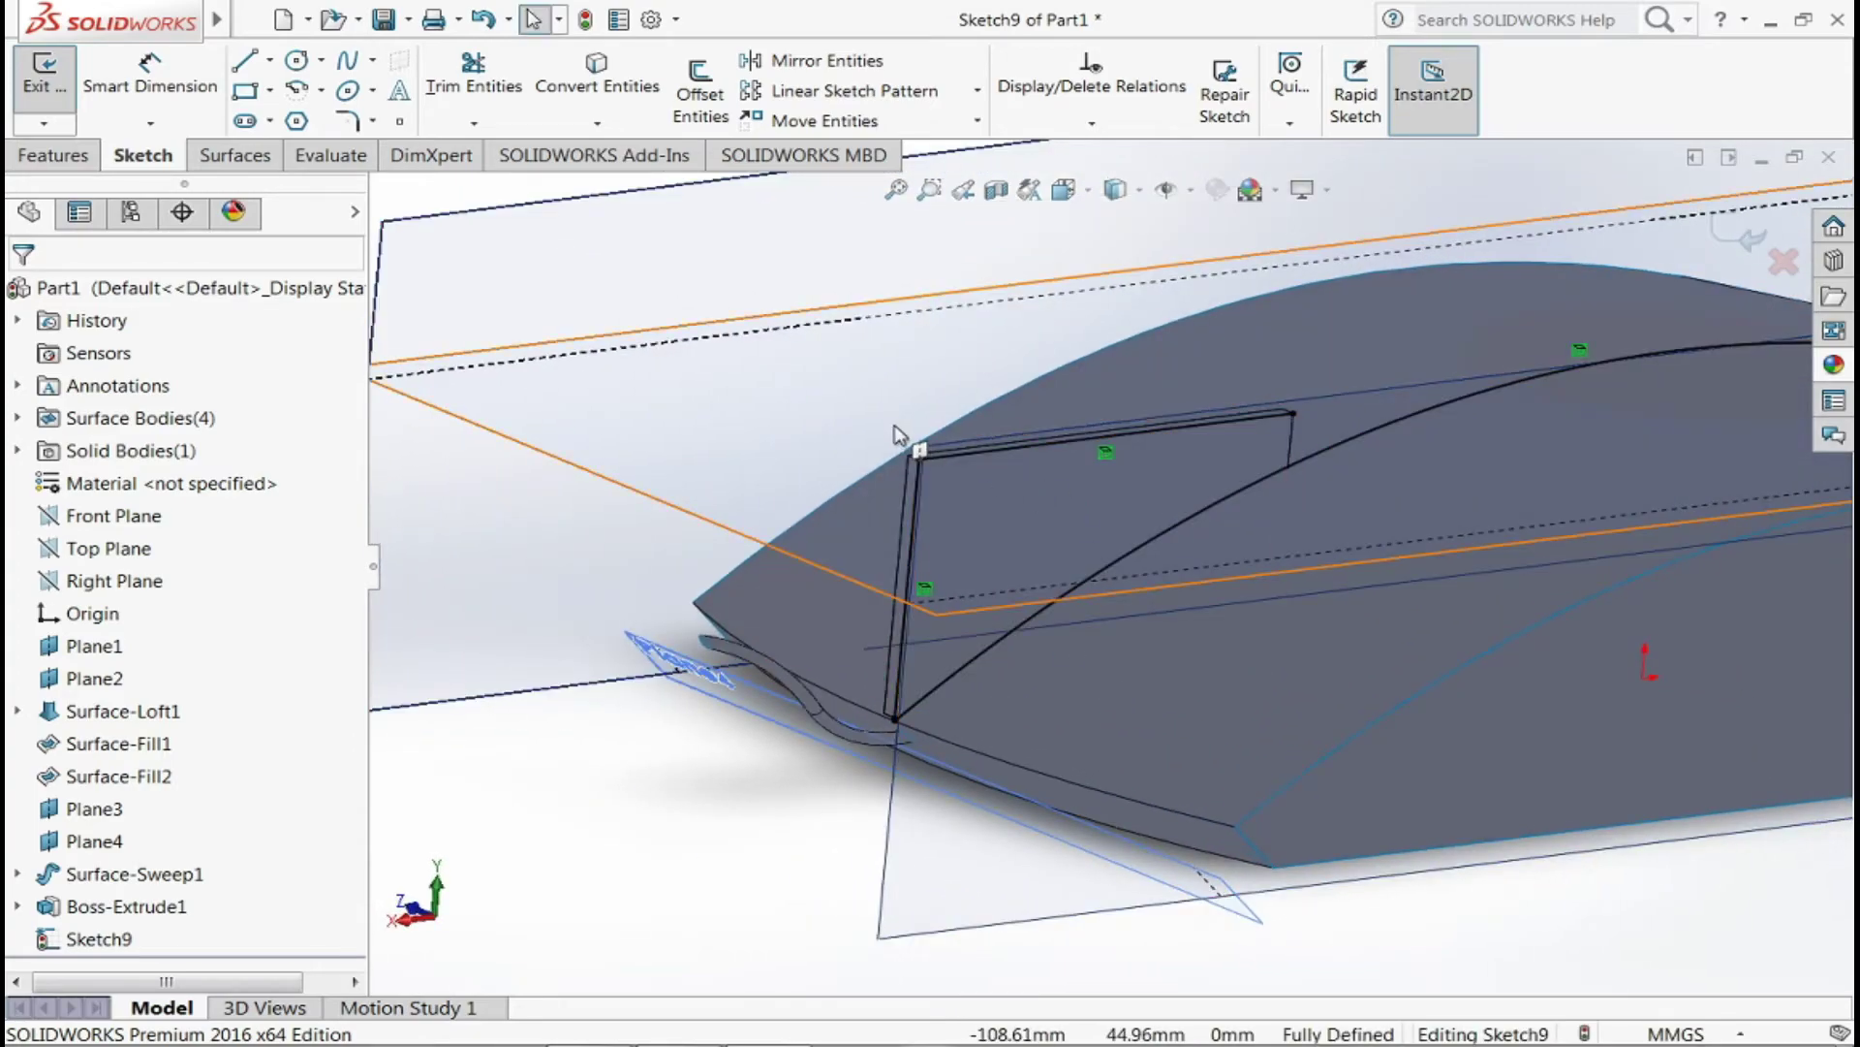
click(134, 938)
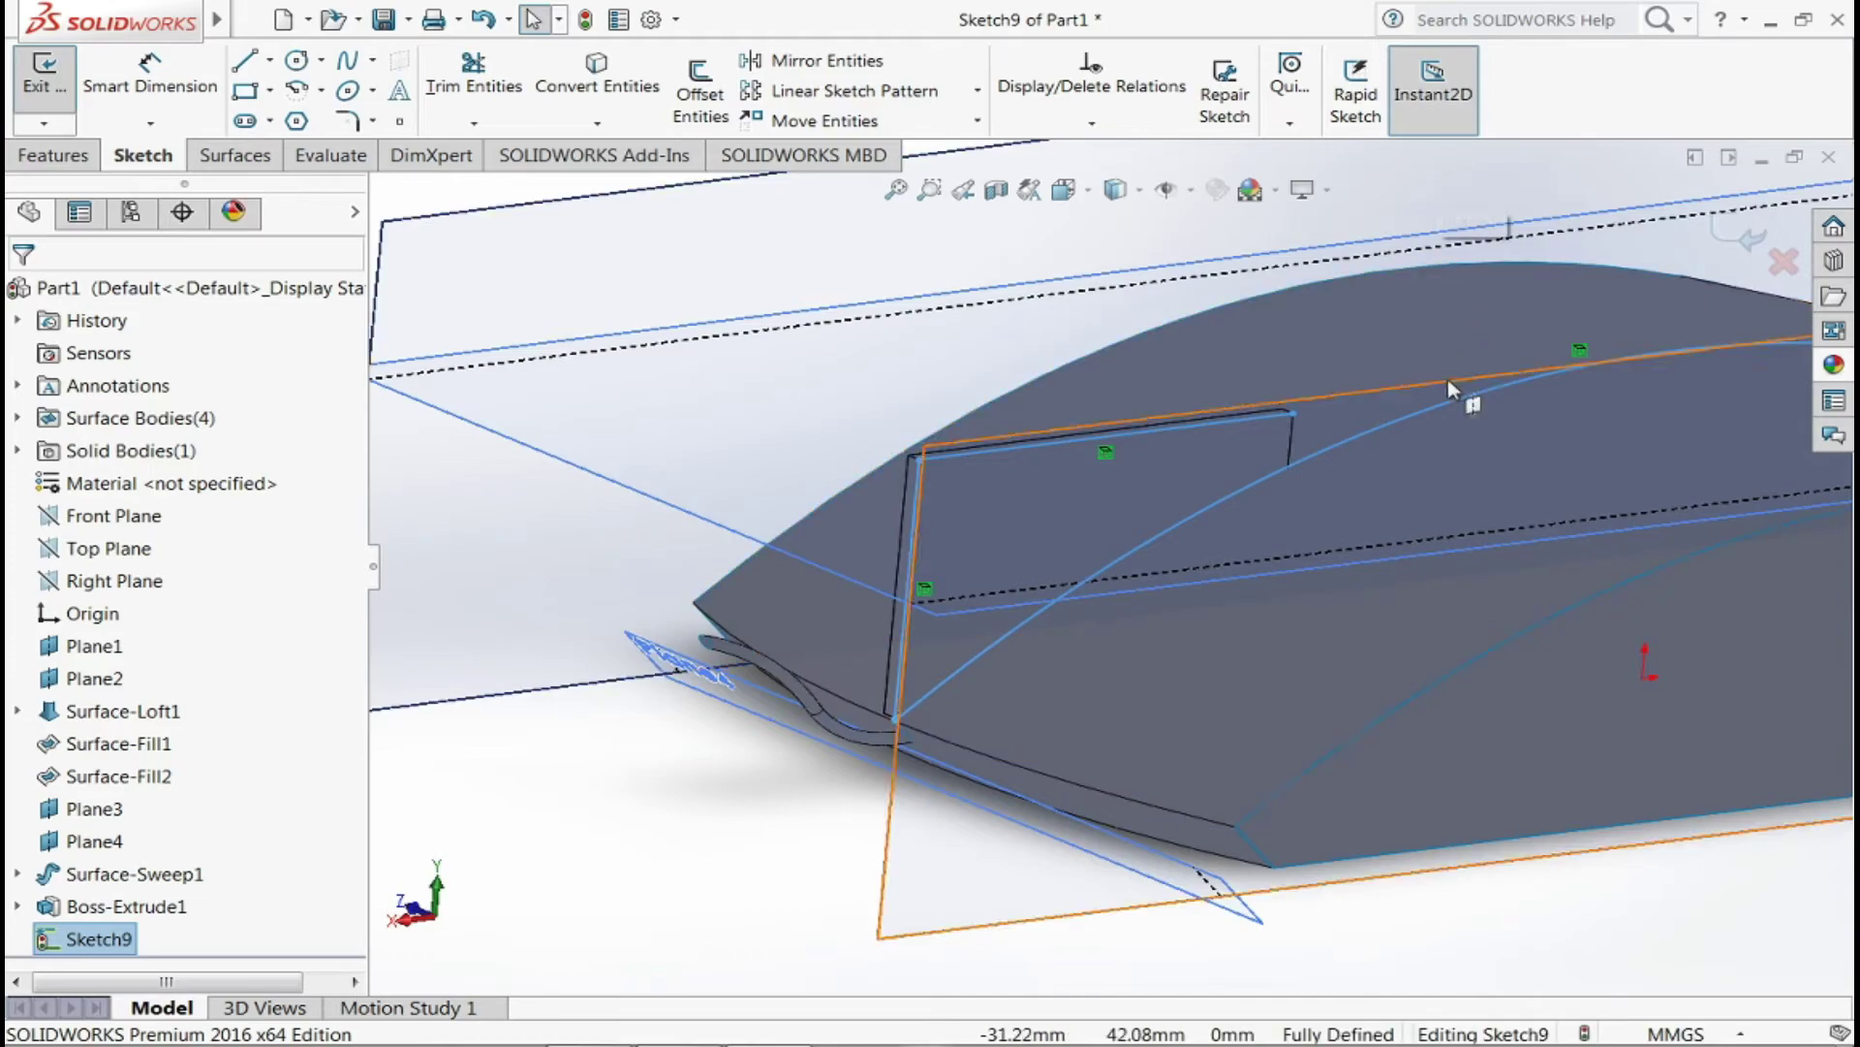
click(1389, 427)
- Try a corner trim on Sketch9, then convert a model edge into the sketch
click(473, 73)
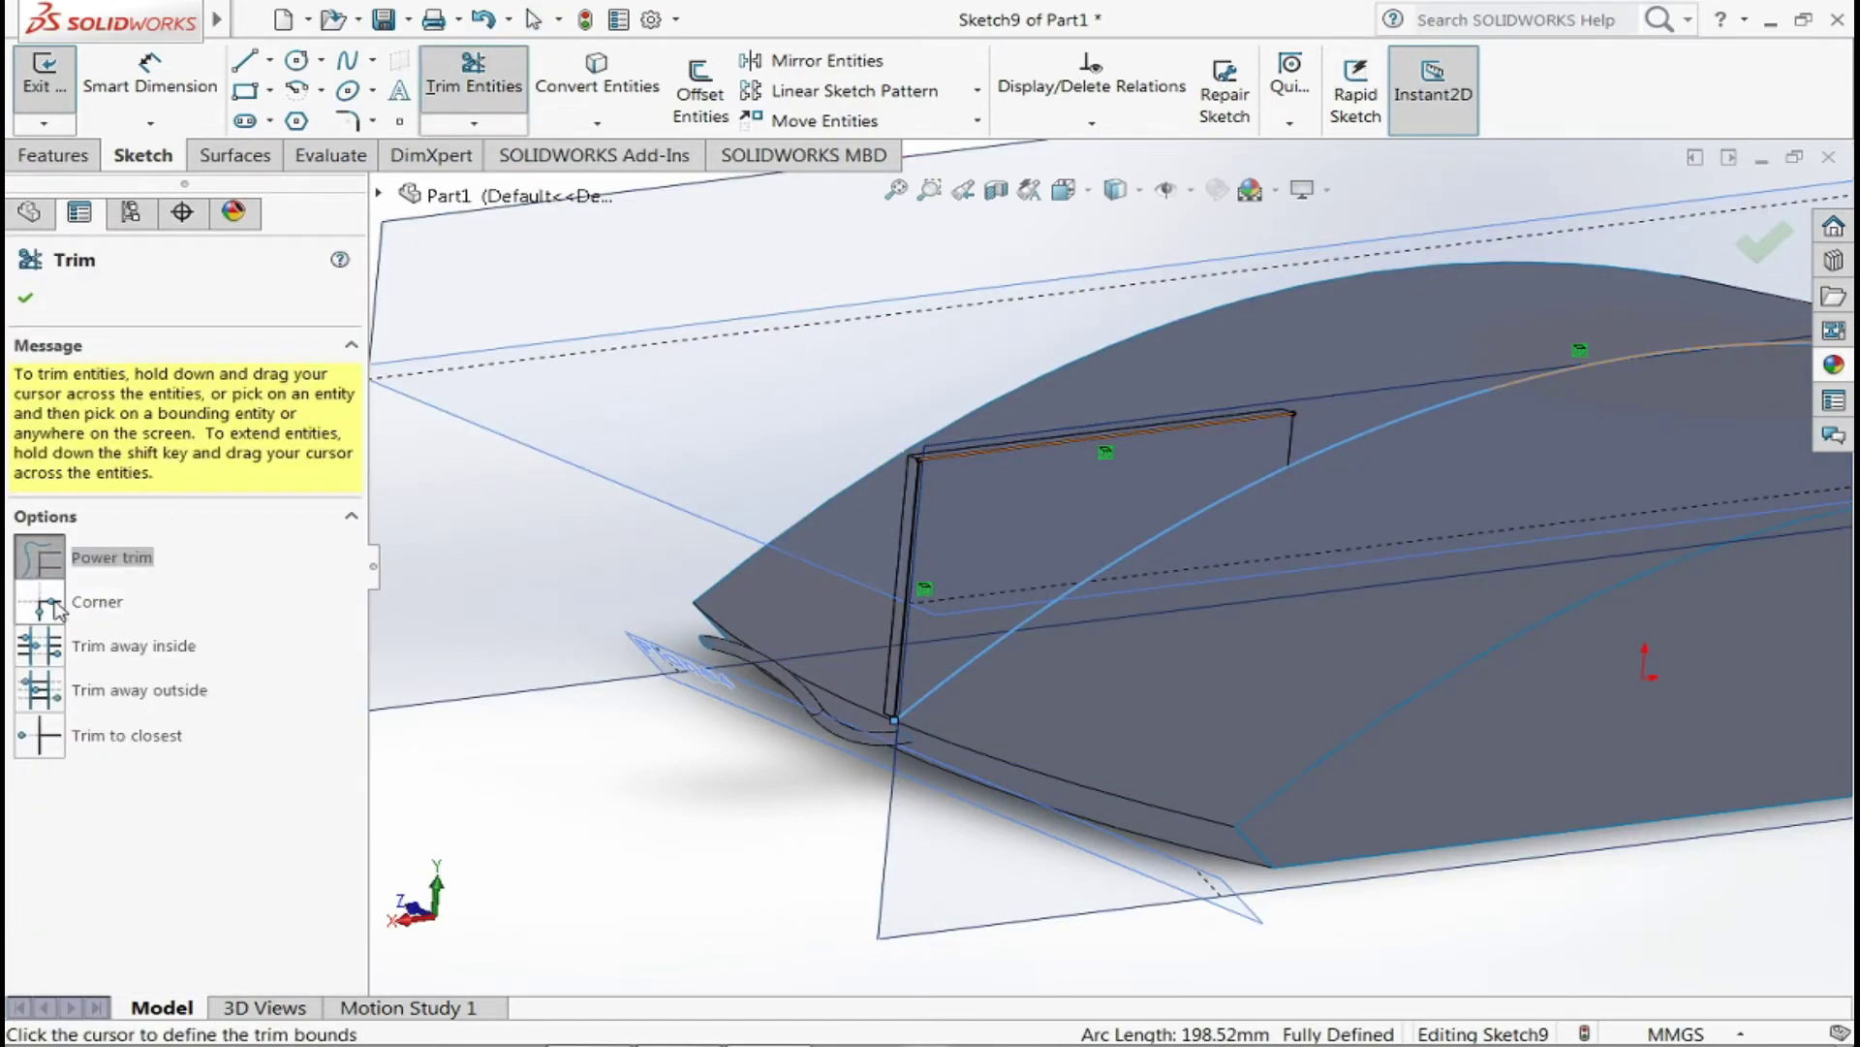
click(39, 601)
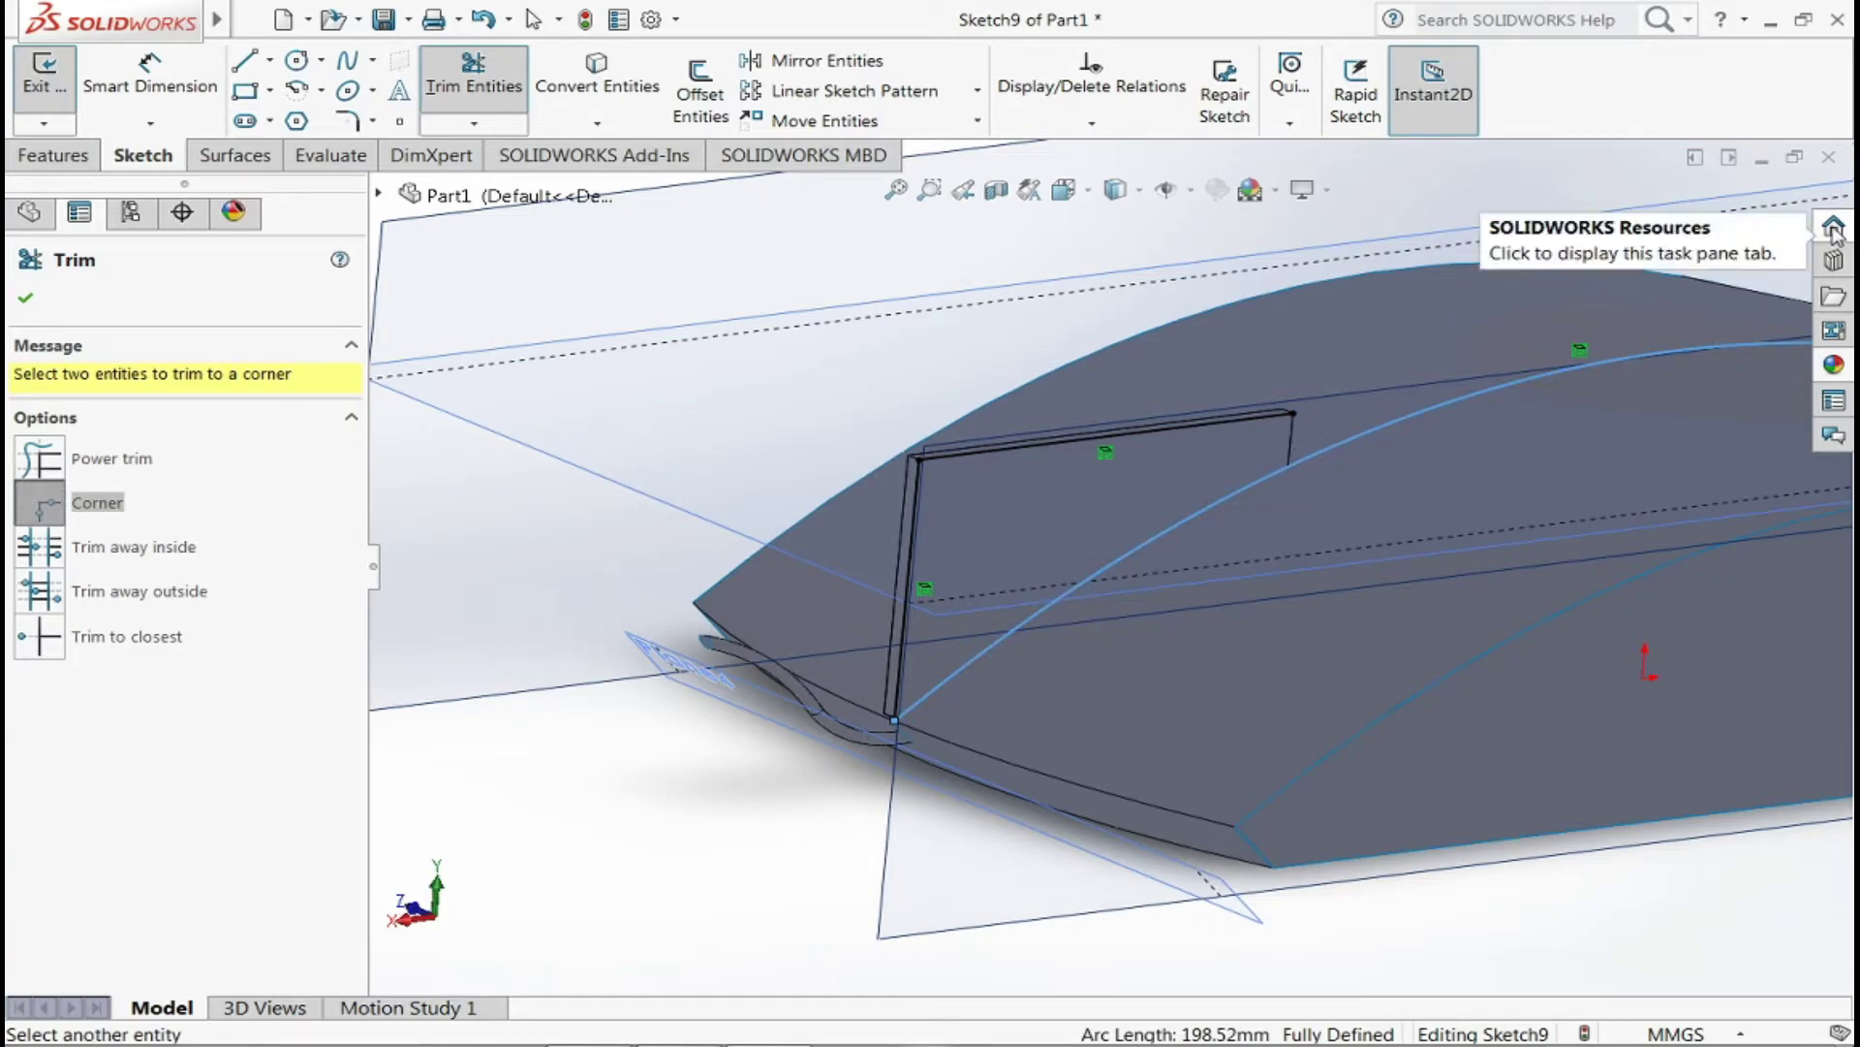
click(1764, 242)
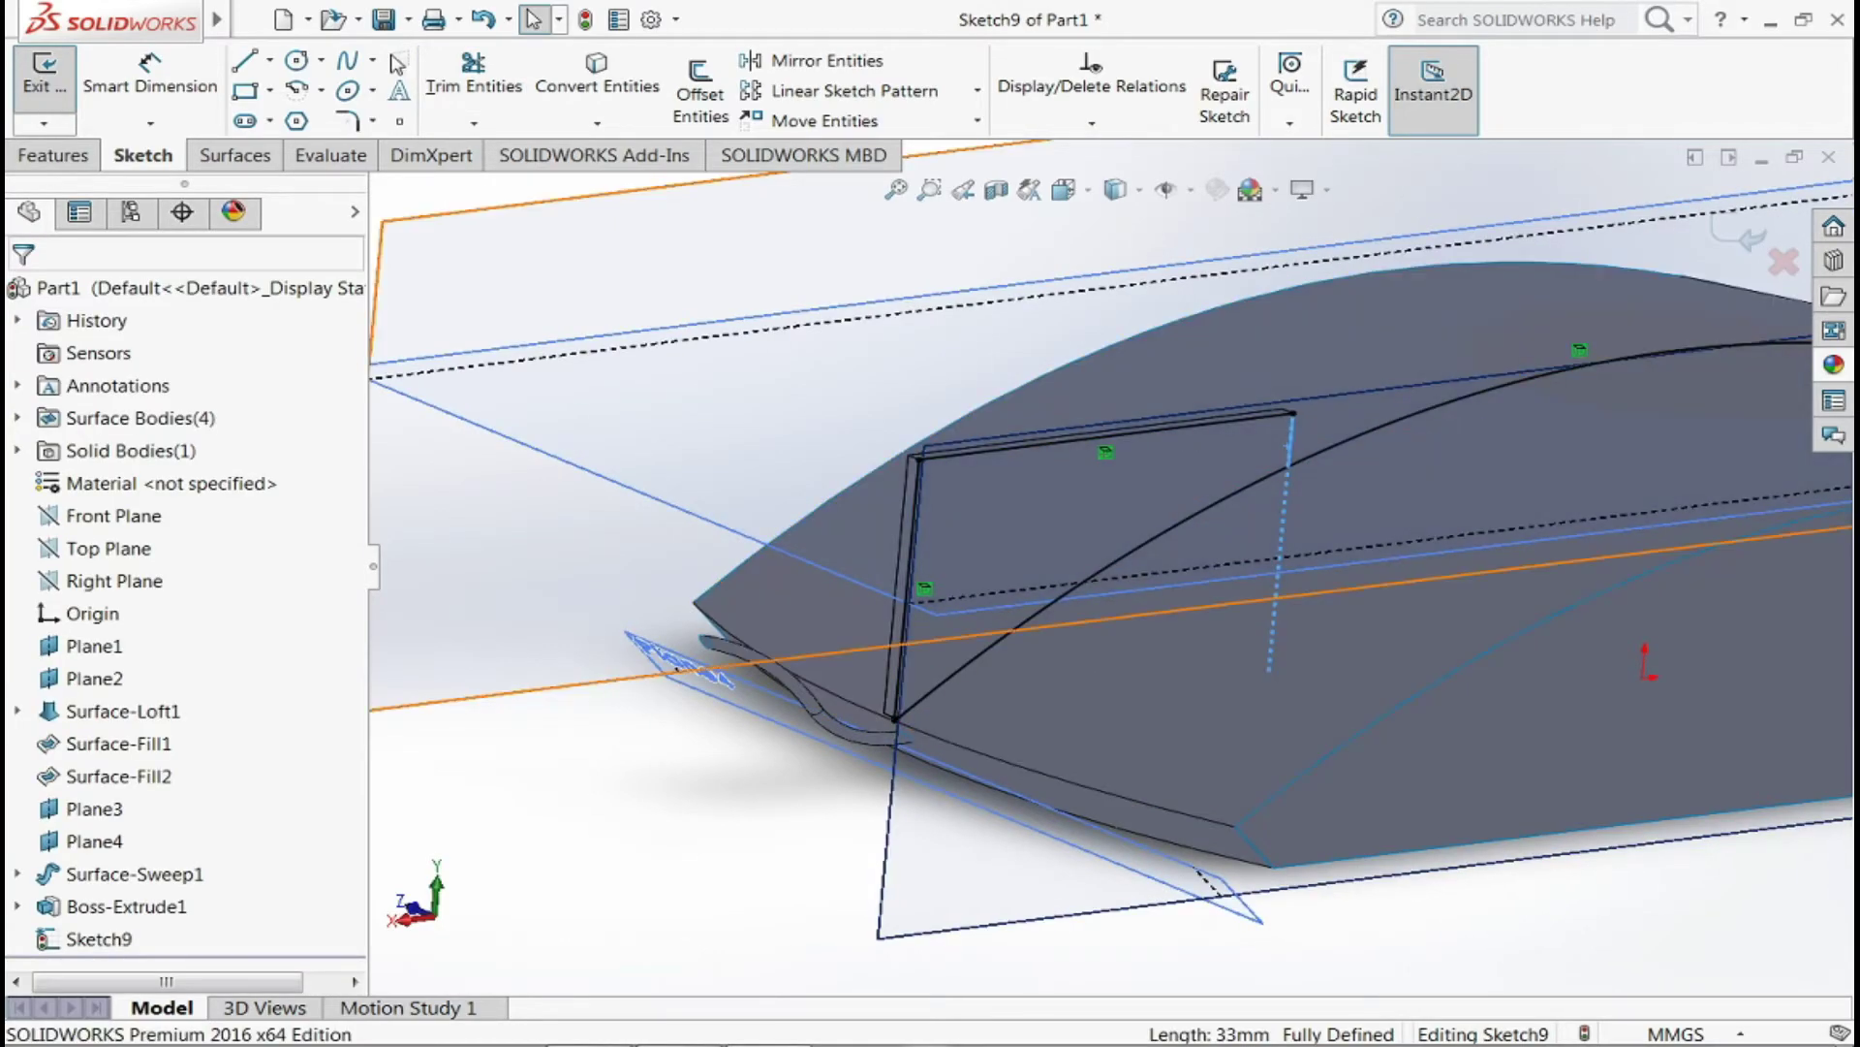
click(596, 75)
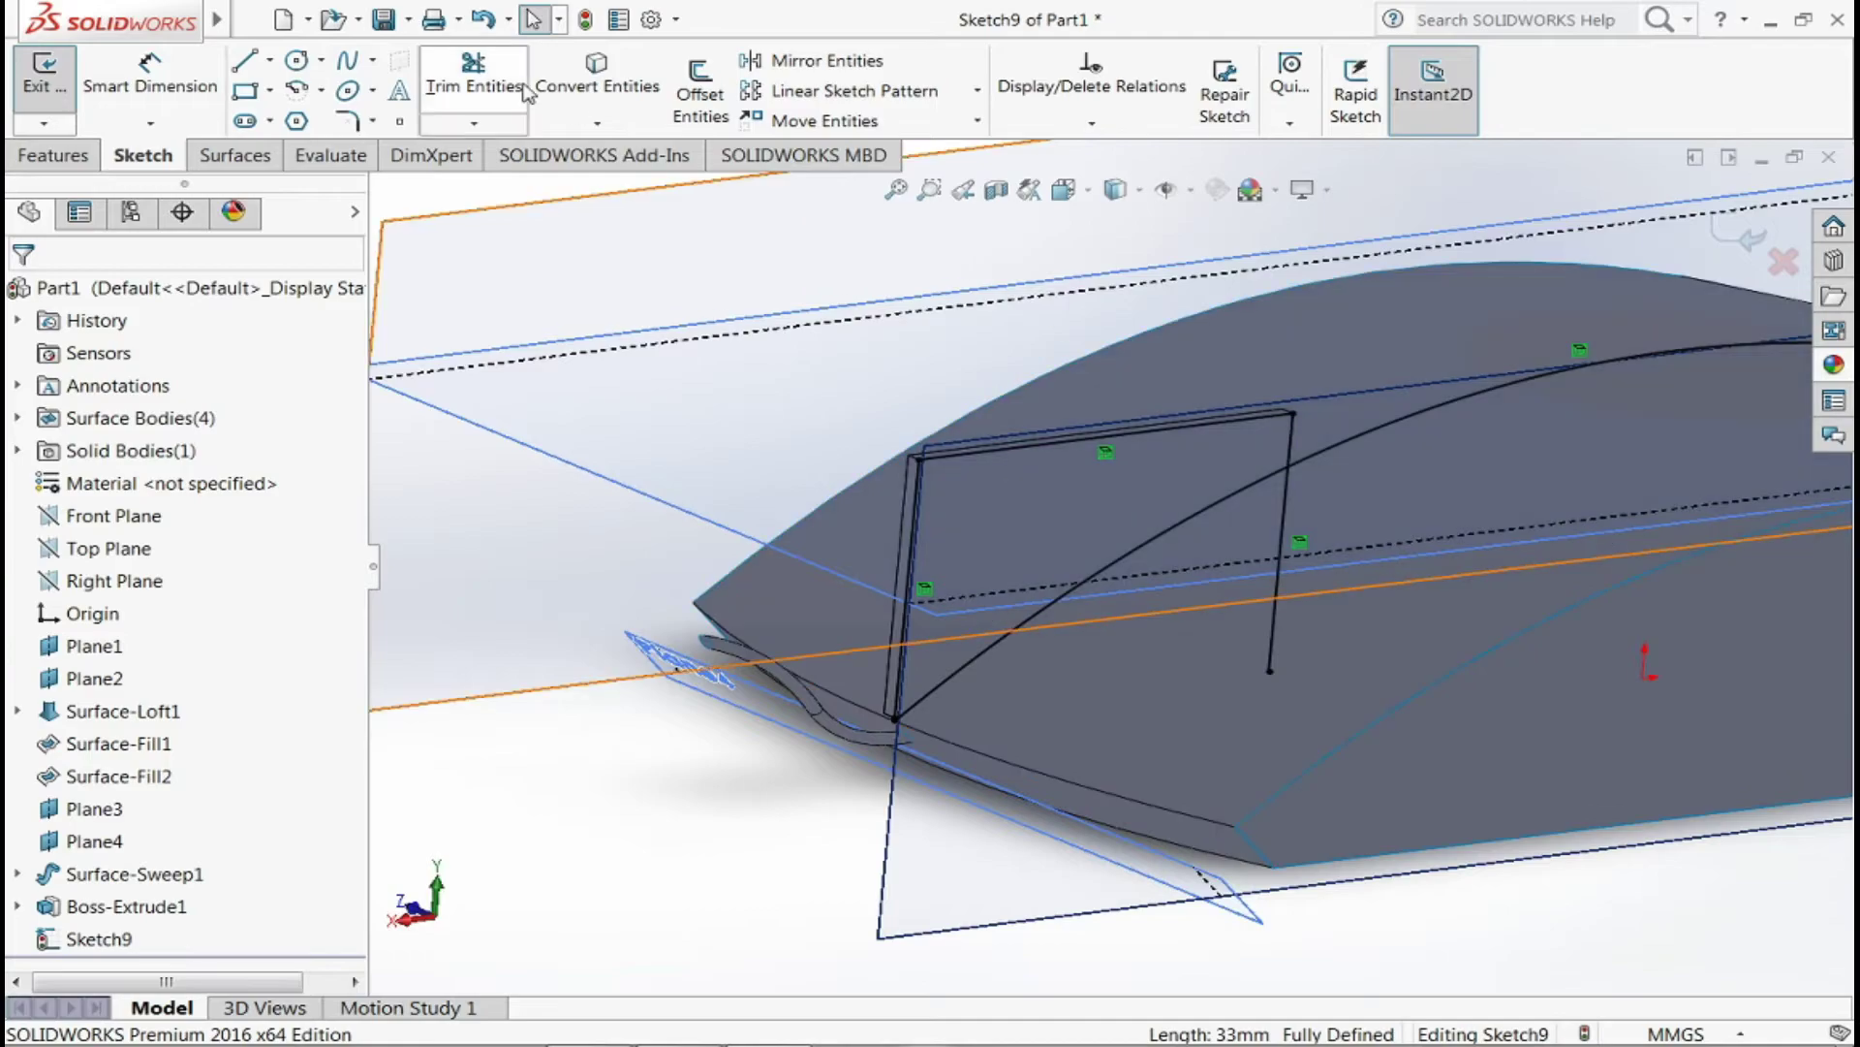
- Power-trim away the spline beyond the rectangle's right edge
click(474, 73)
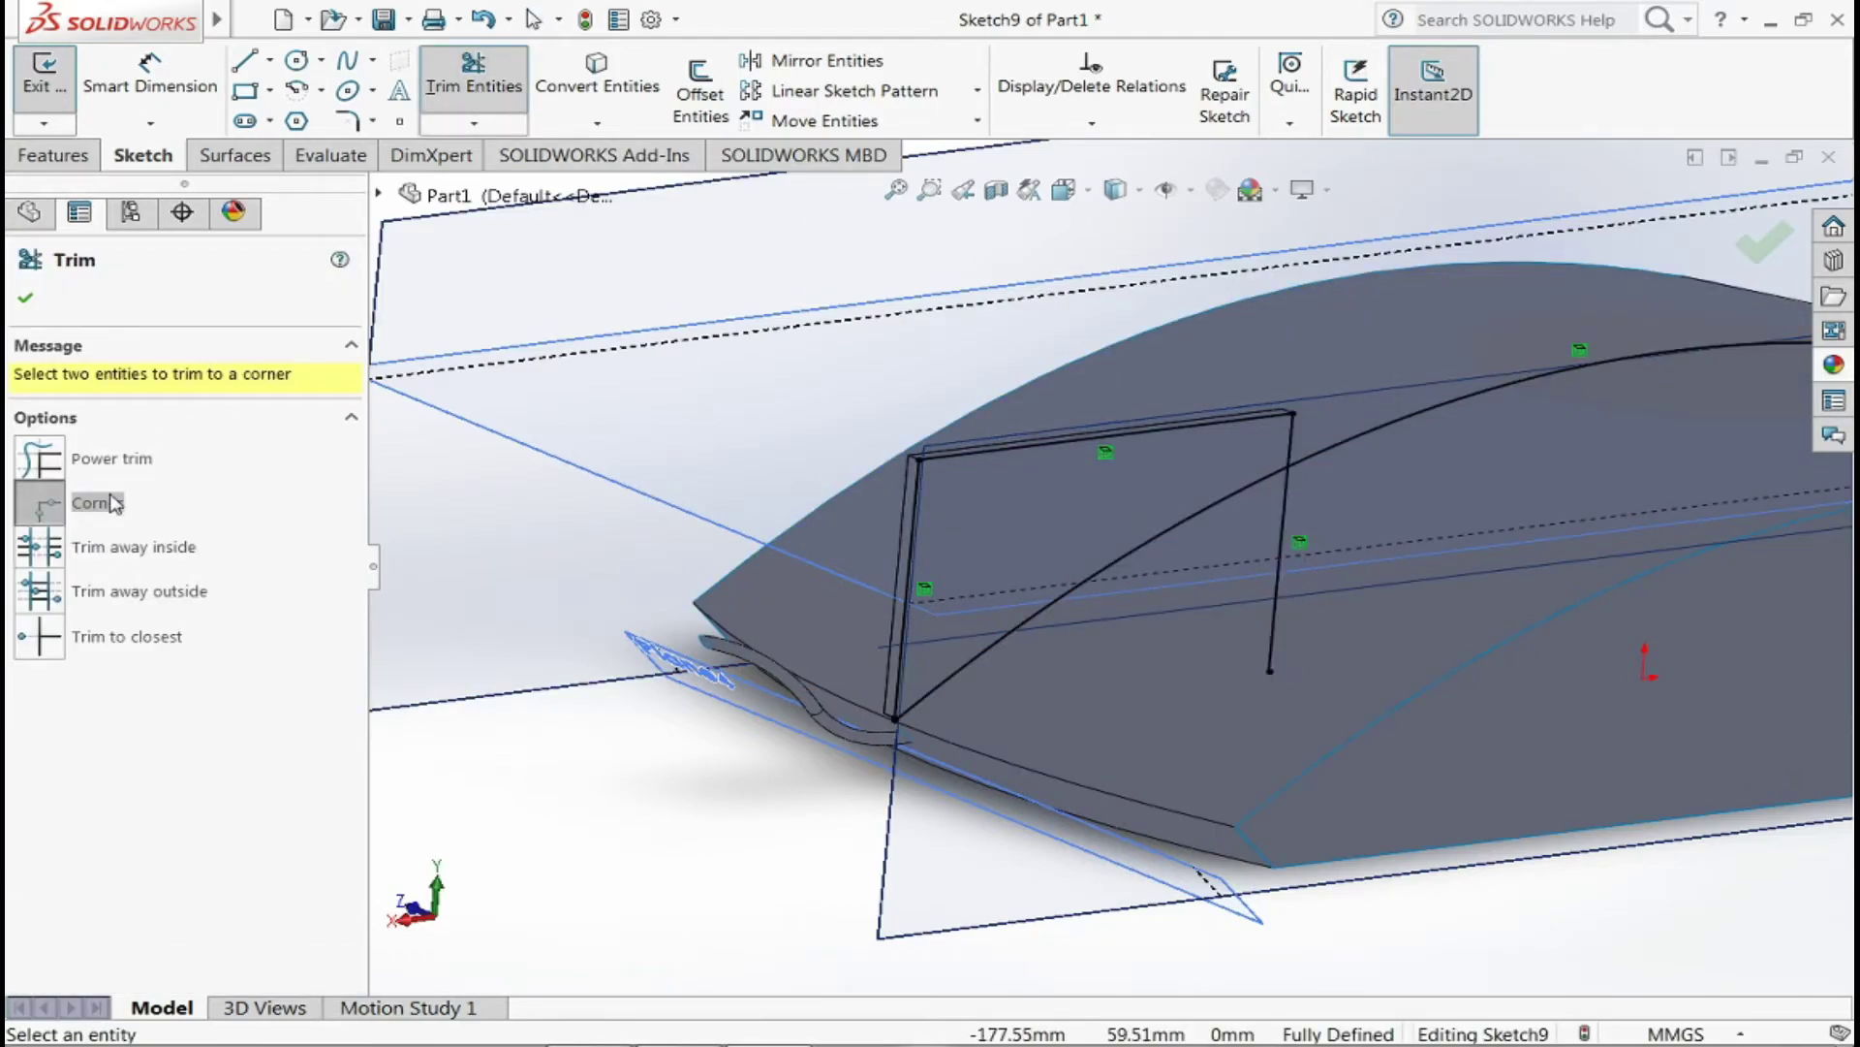
click(39, 459)
drag(1339, 443, 1300, 528)
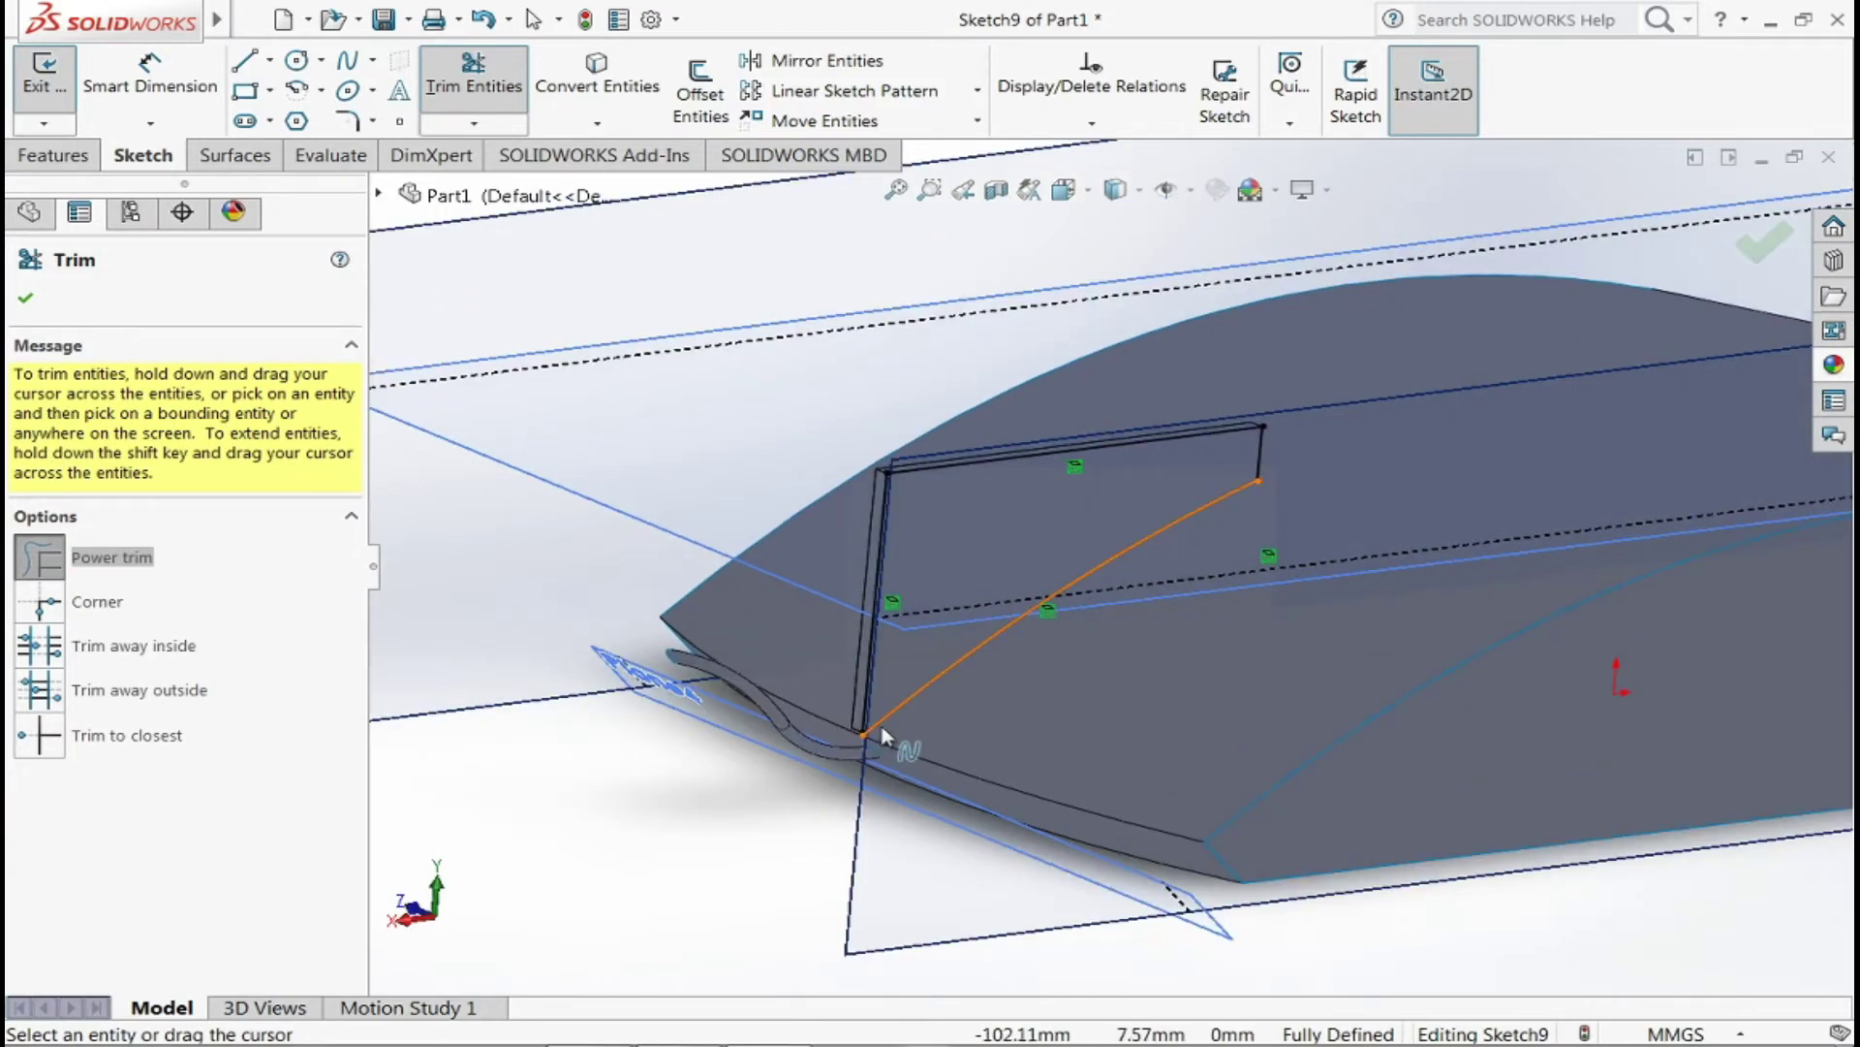
scroll(896, 722, down, 3)
scroll(912, 708, down, 2)
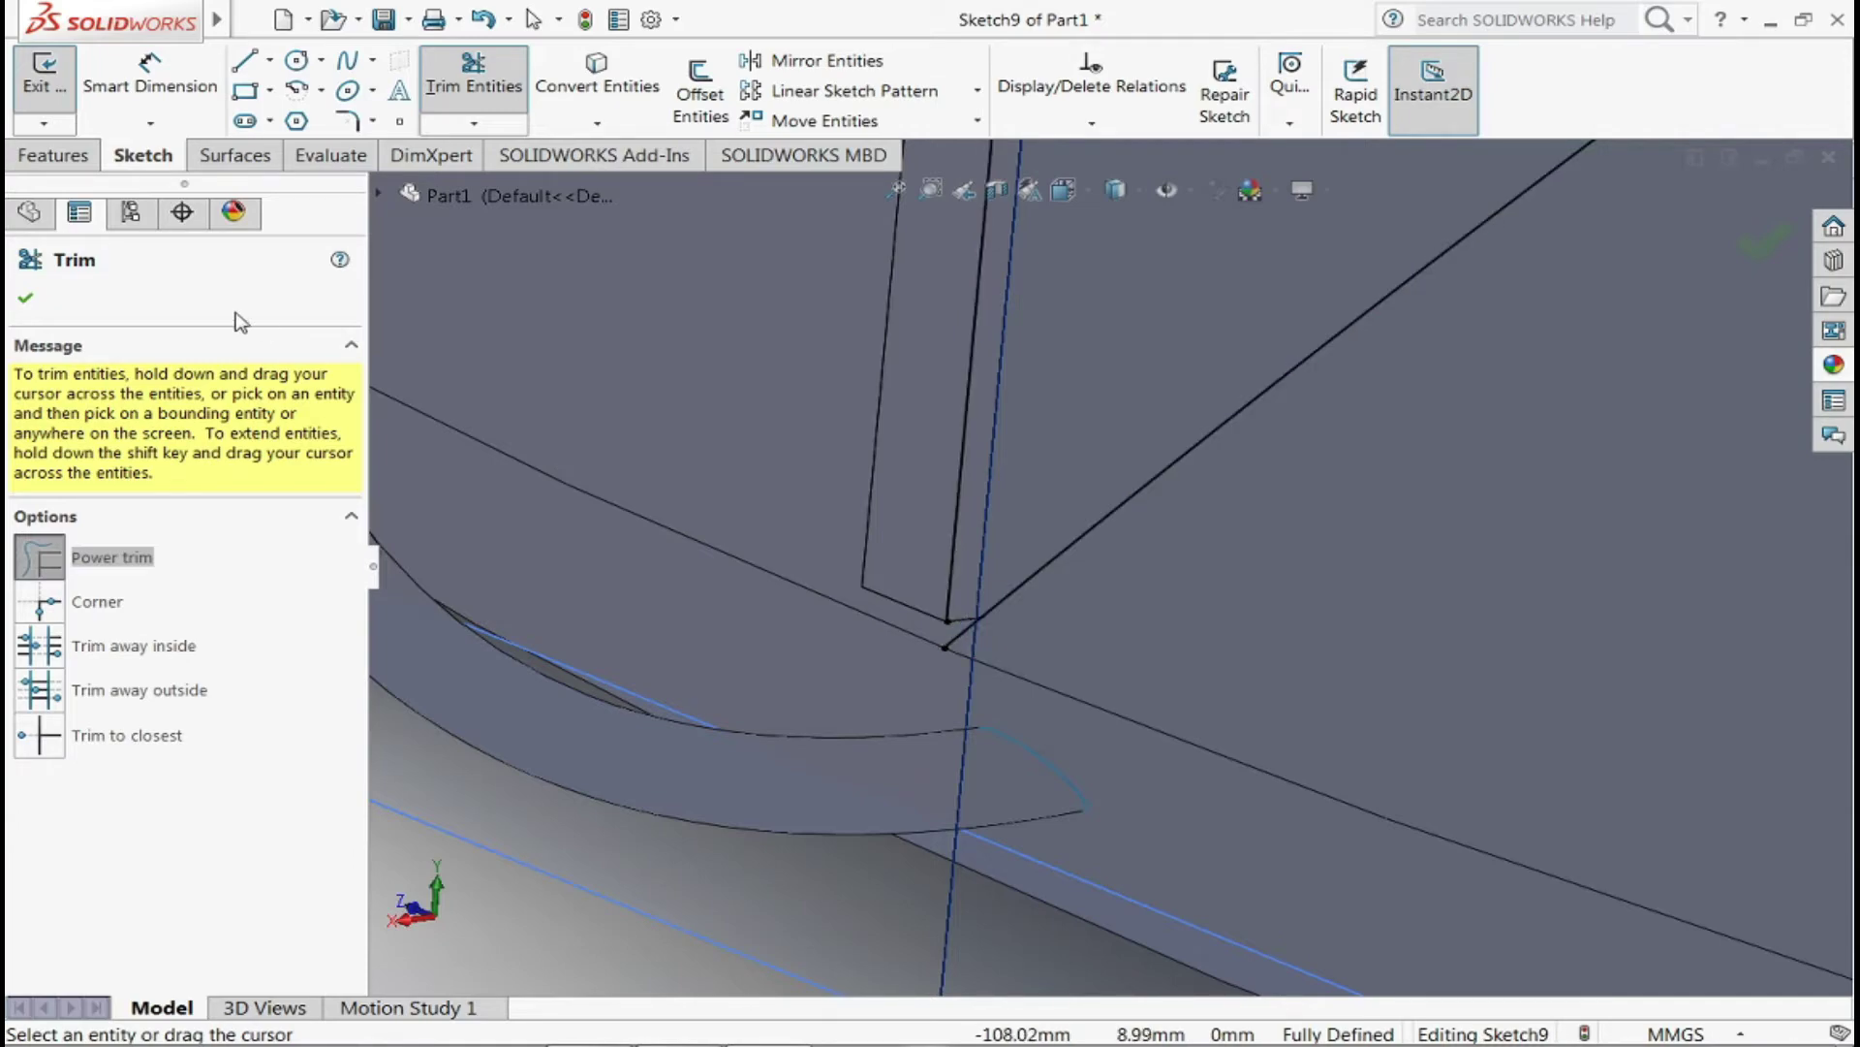
click(26, 297)
click(597, 73)
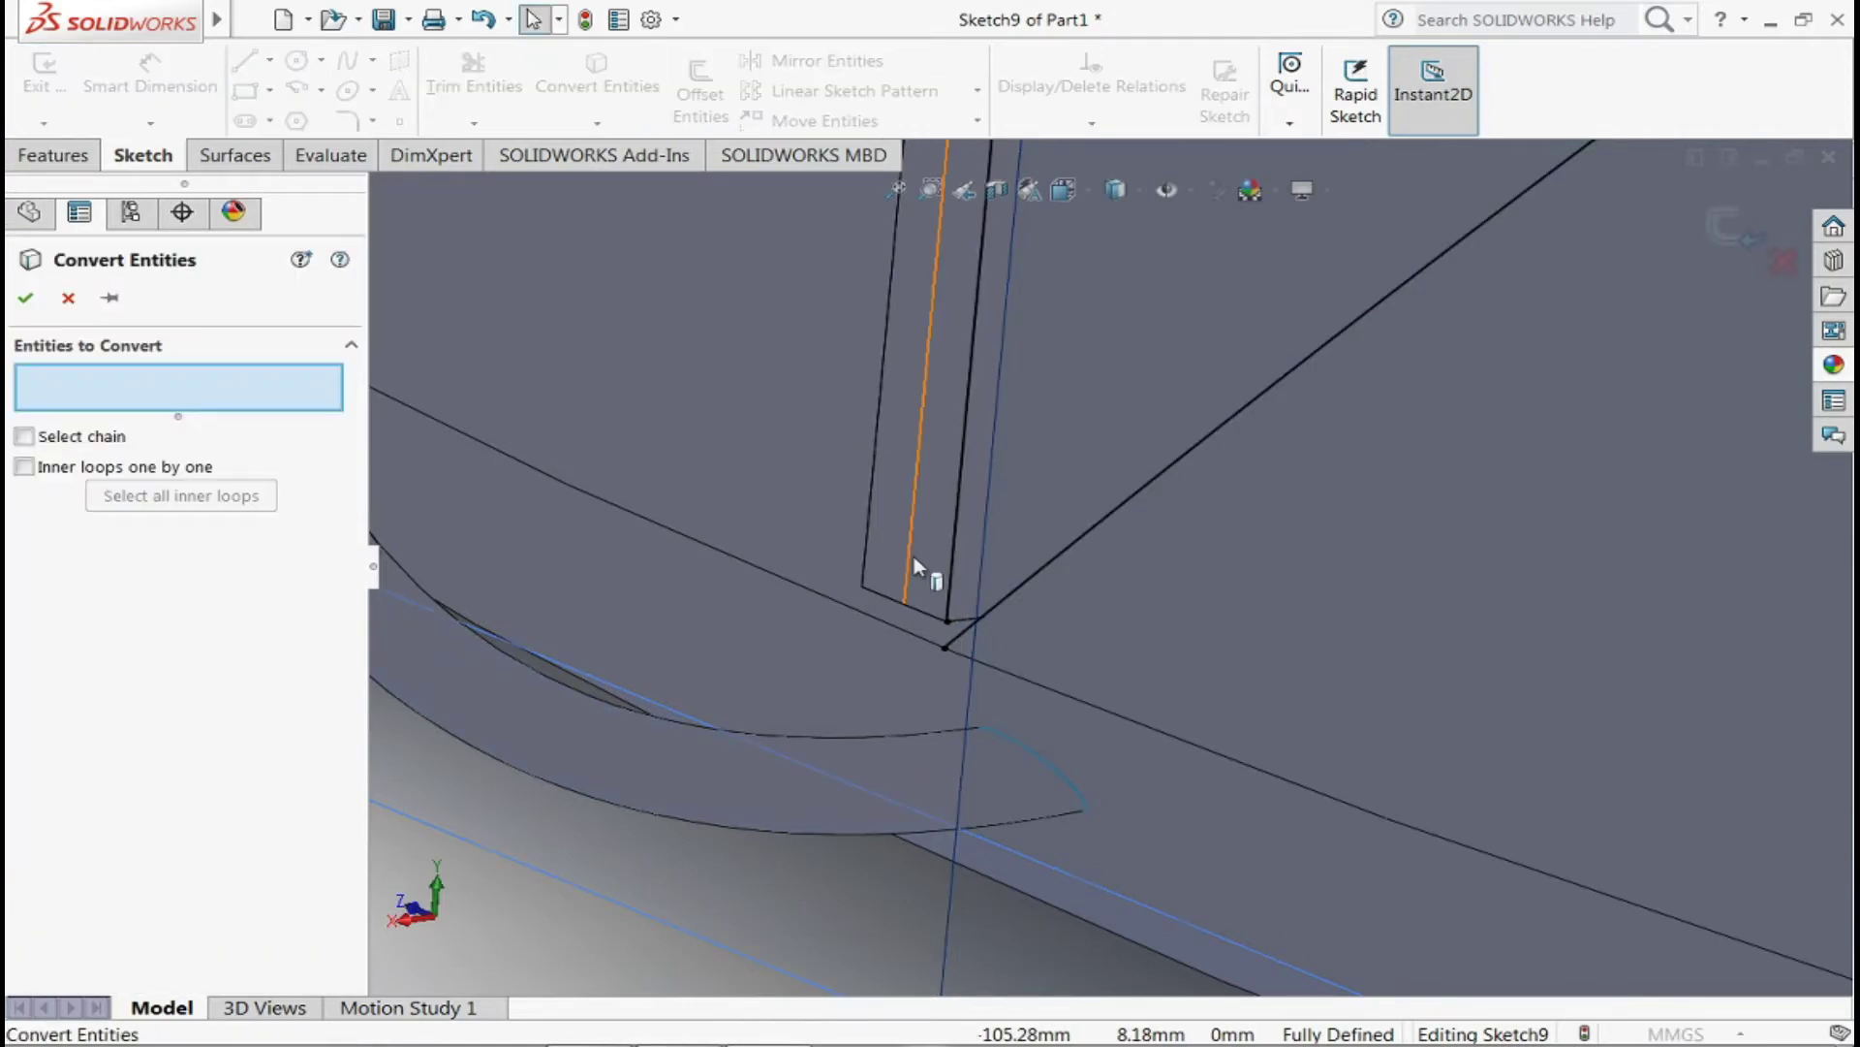
- Convert the corner edge into Sketch9 and trim the leftover stubs
click(957, 625)
key(Return)
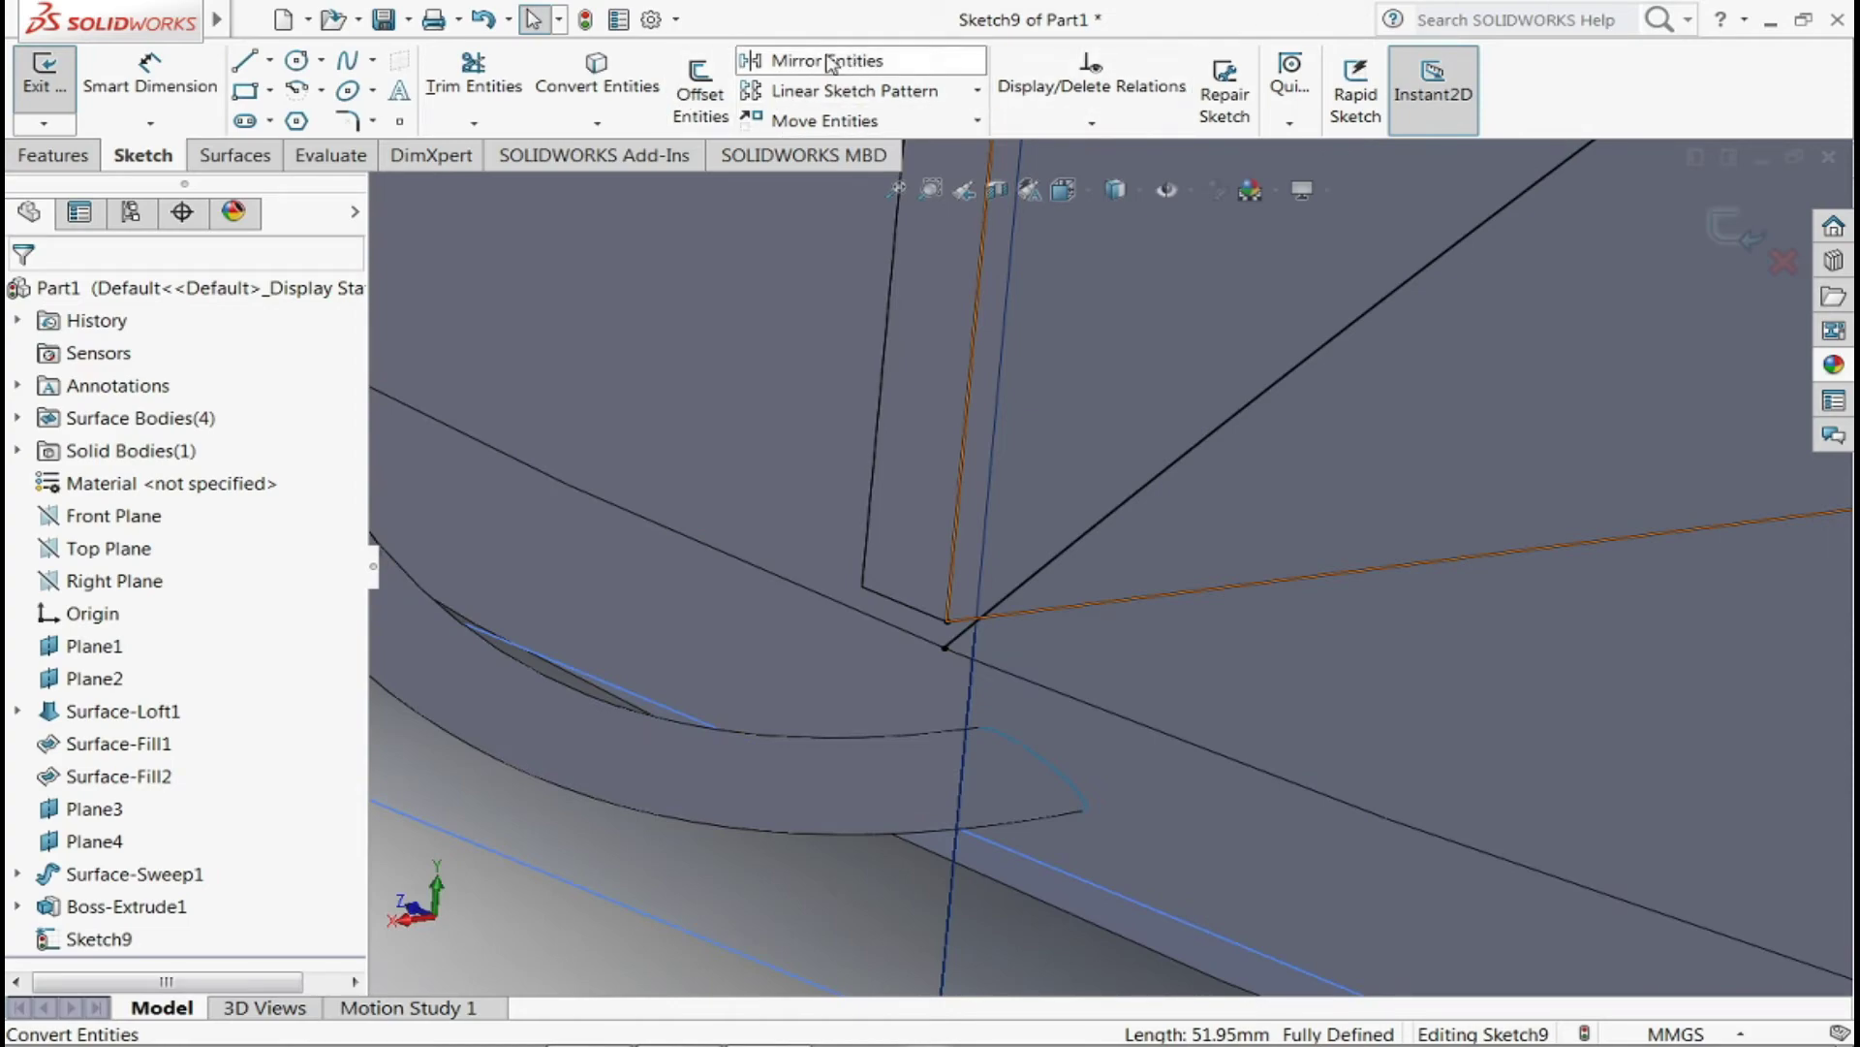
click(474, 73)
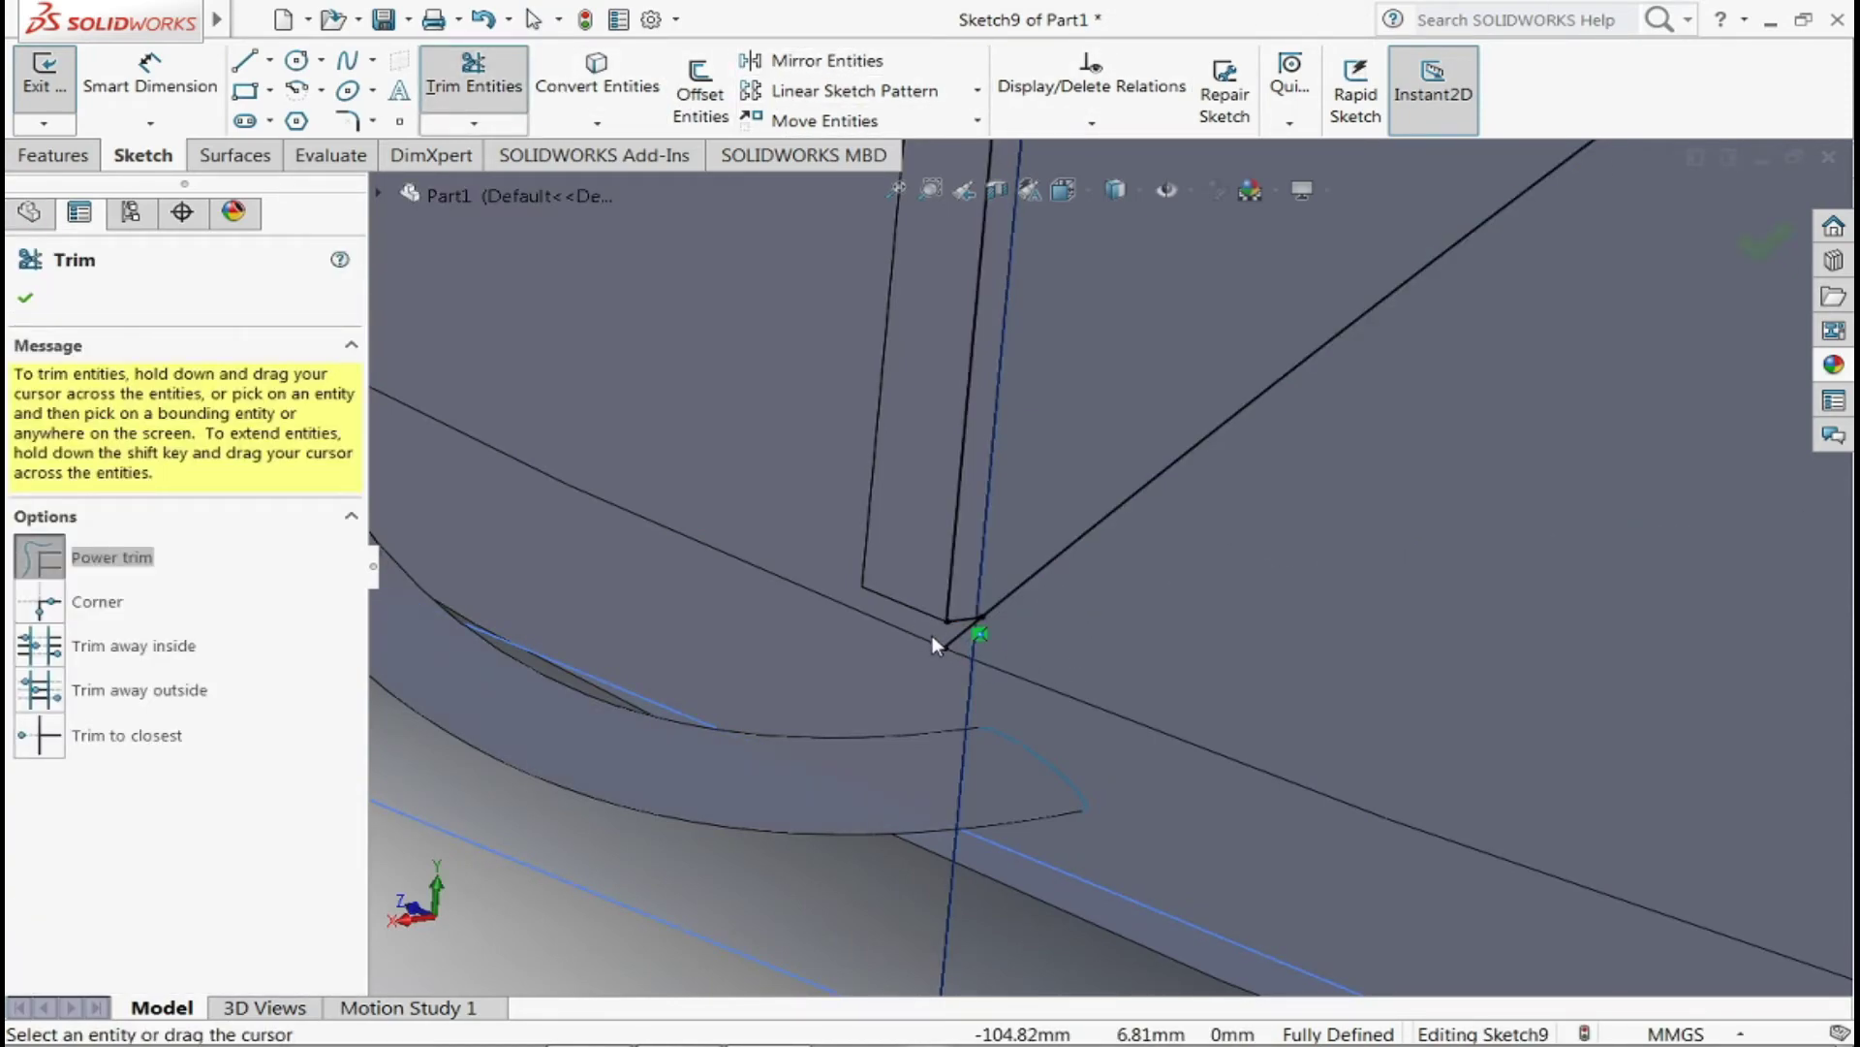
scroll(933, 635, down, 5)
scroll(1060, 605, down, 3)
scroll(1037, 597, down, 3)
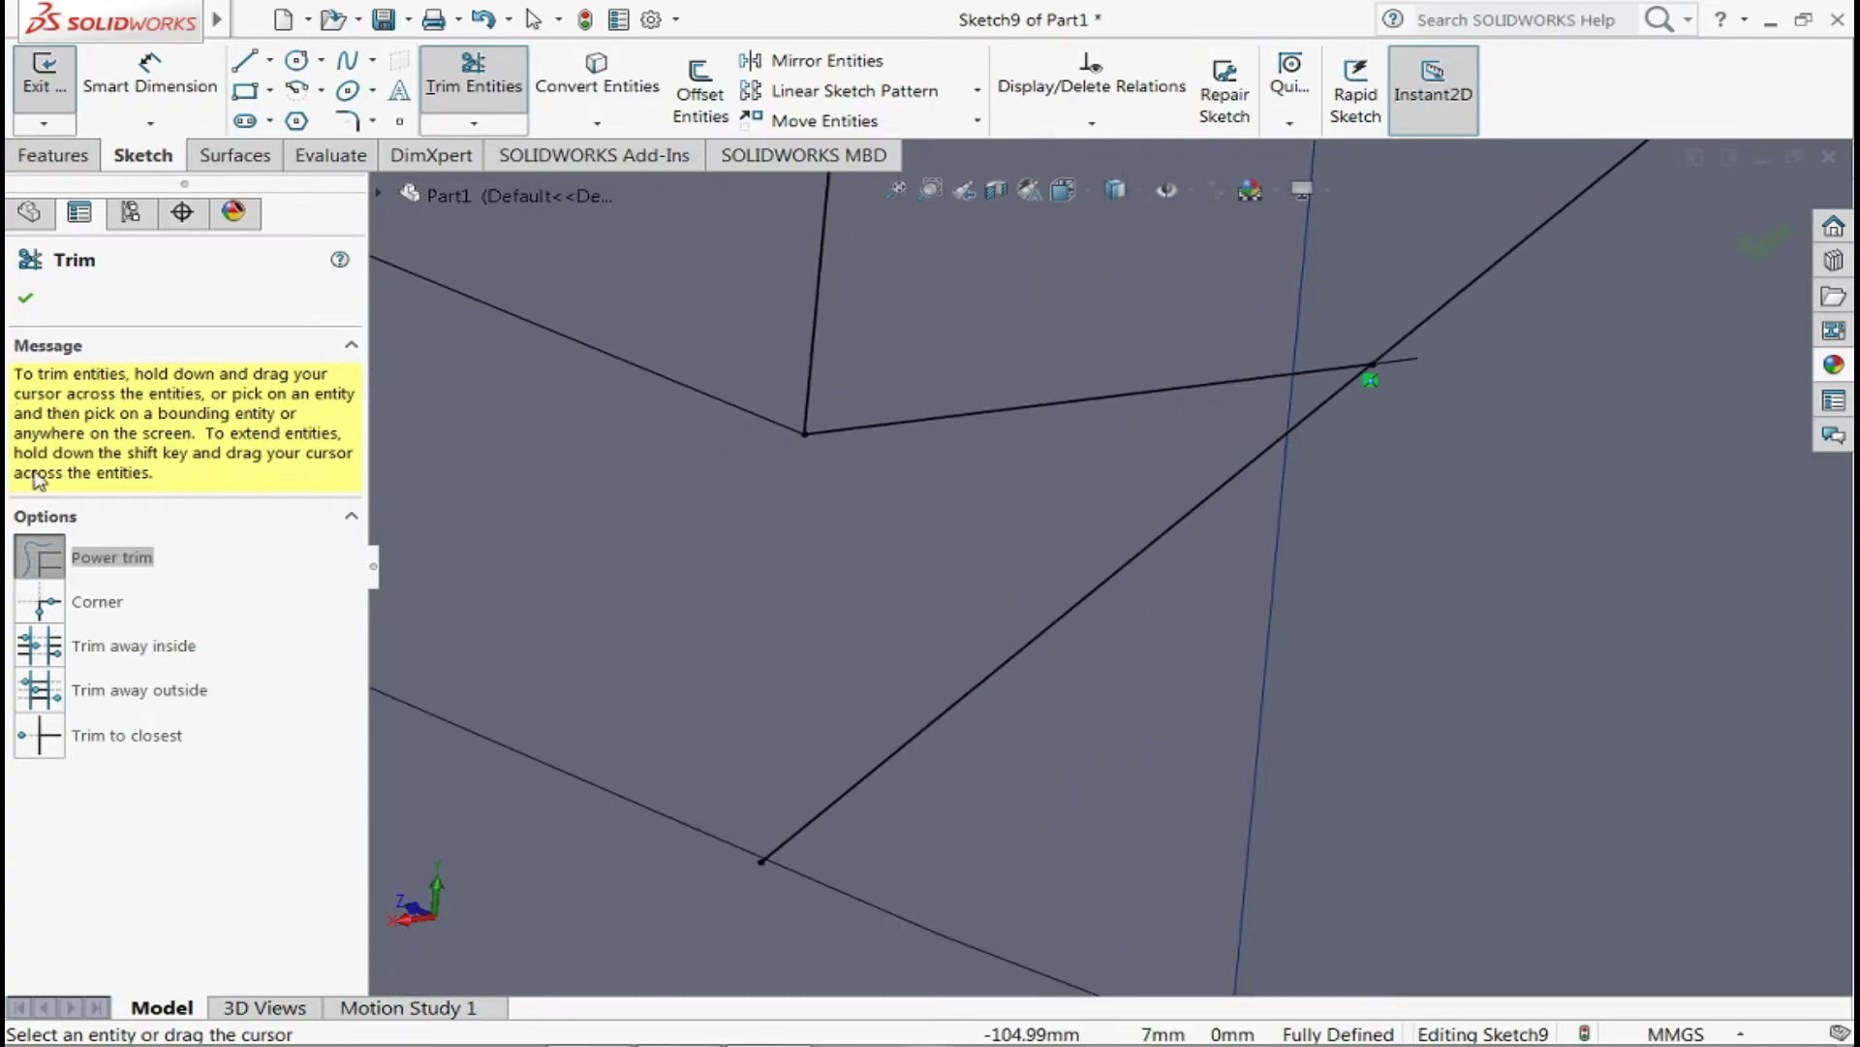
click(34, 300)
- Trim off the diagonal spline's end past its intersection with the sketch lines
mouse_move(1403, 678)
middle_down()
mouse_move(1385, 560)
mouse_move(1303, 526)
middle_up()
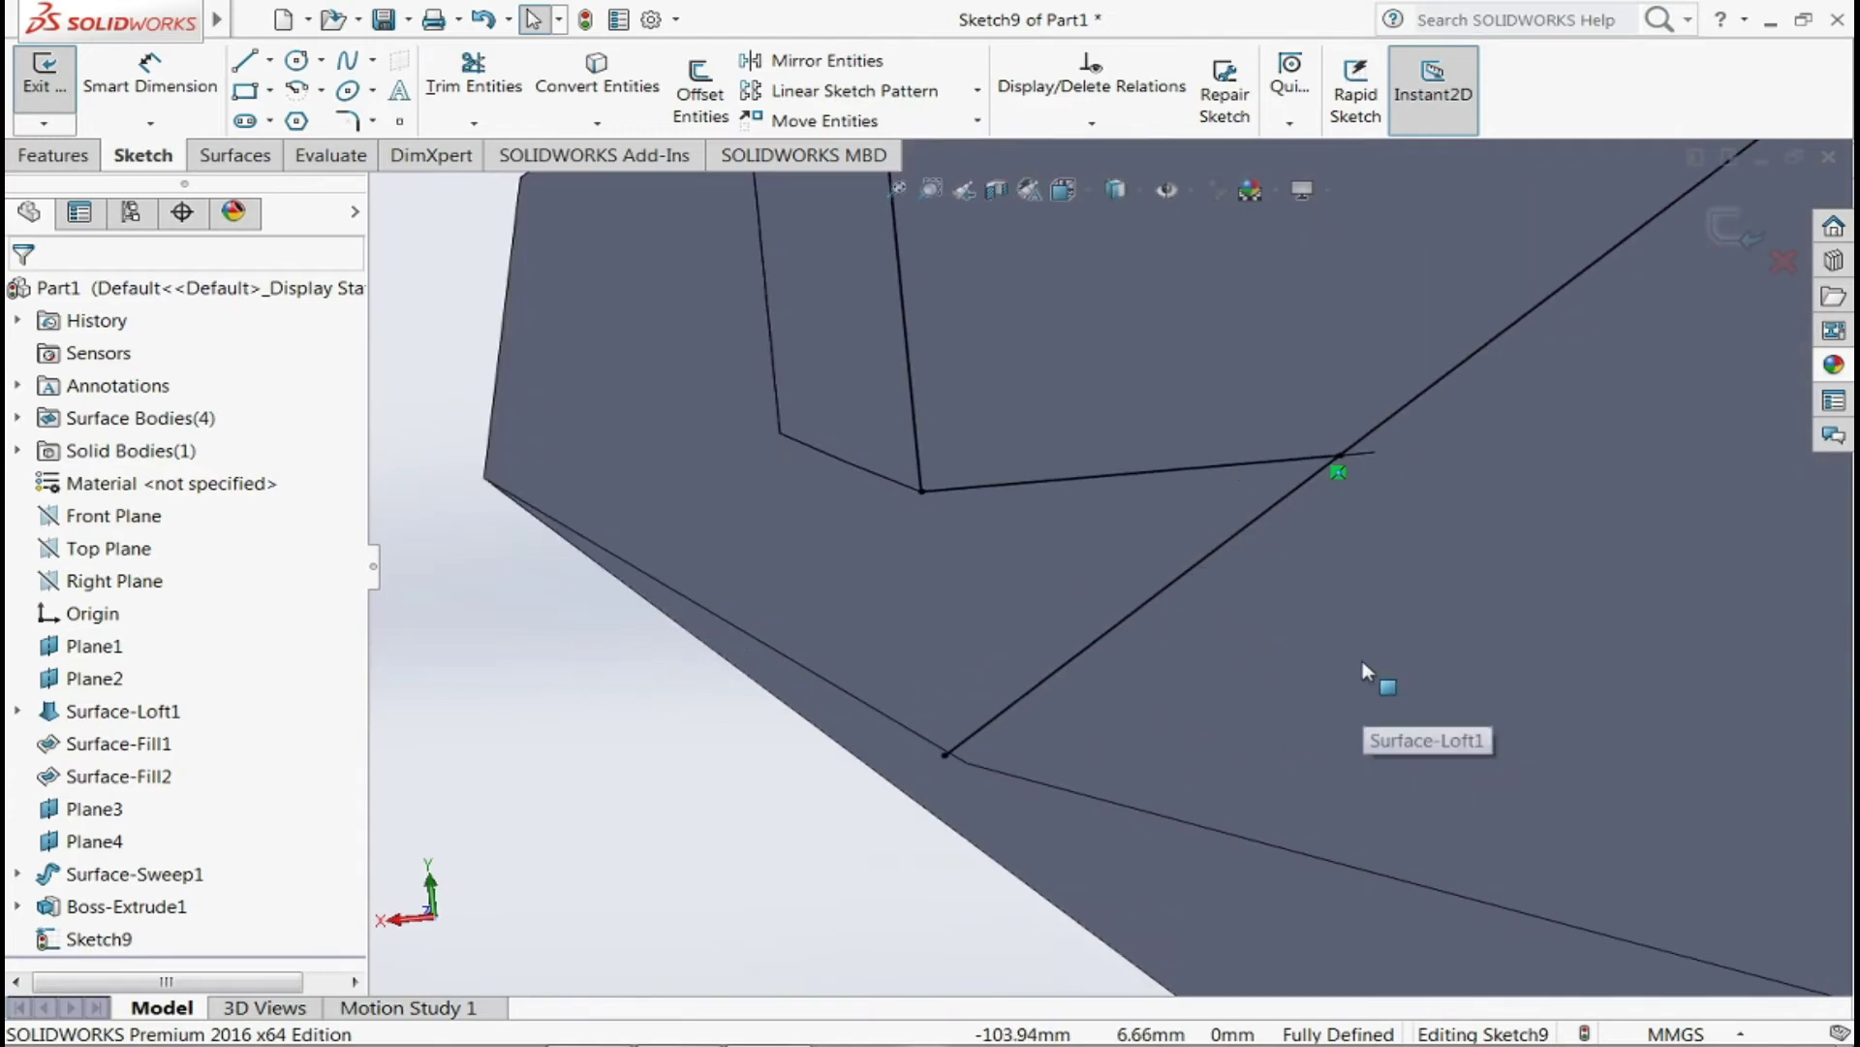
scroll(1309, 545, up, 2)
scroll(1311, 546, up, 3)
scroll(1311, 544, up, 3)
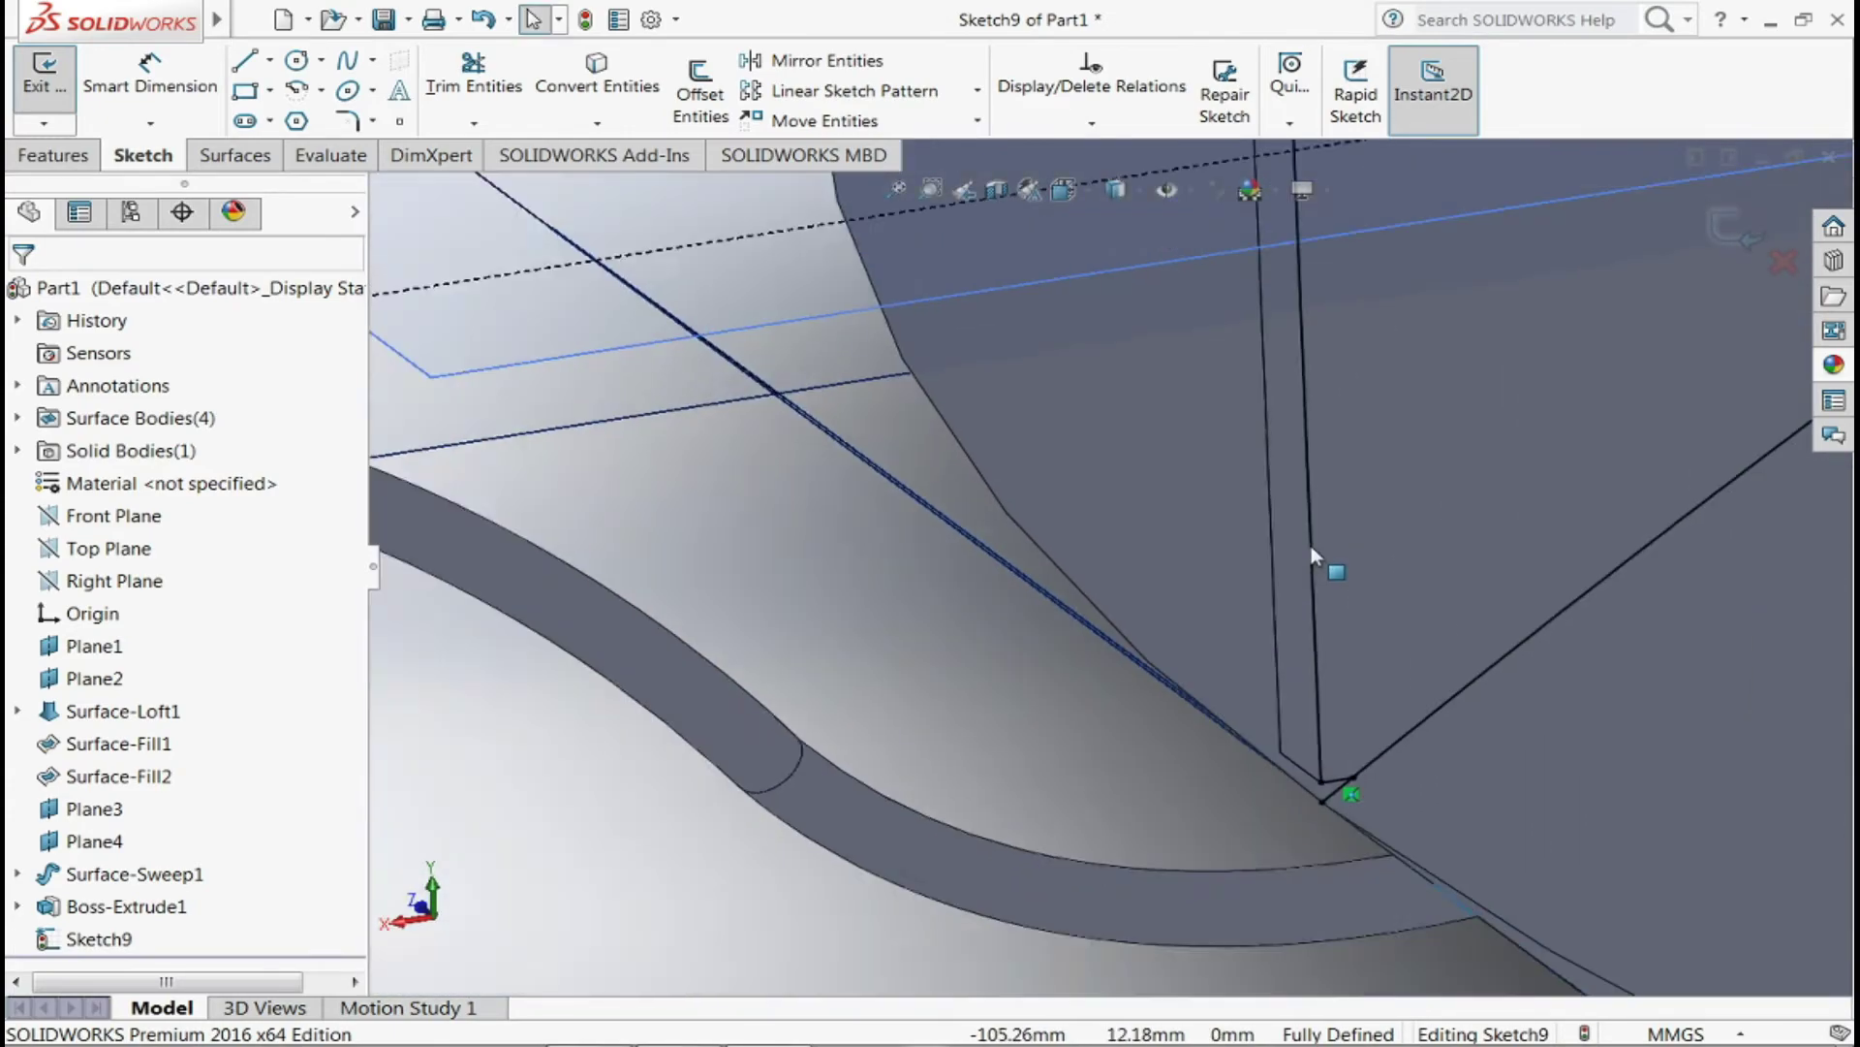
middle_drag(1171, 700, 1279, 715)
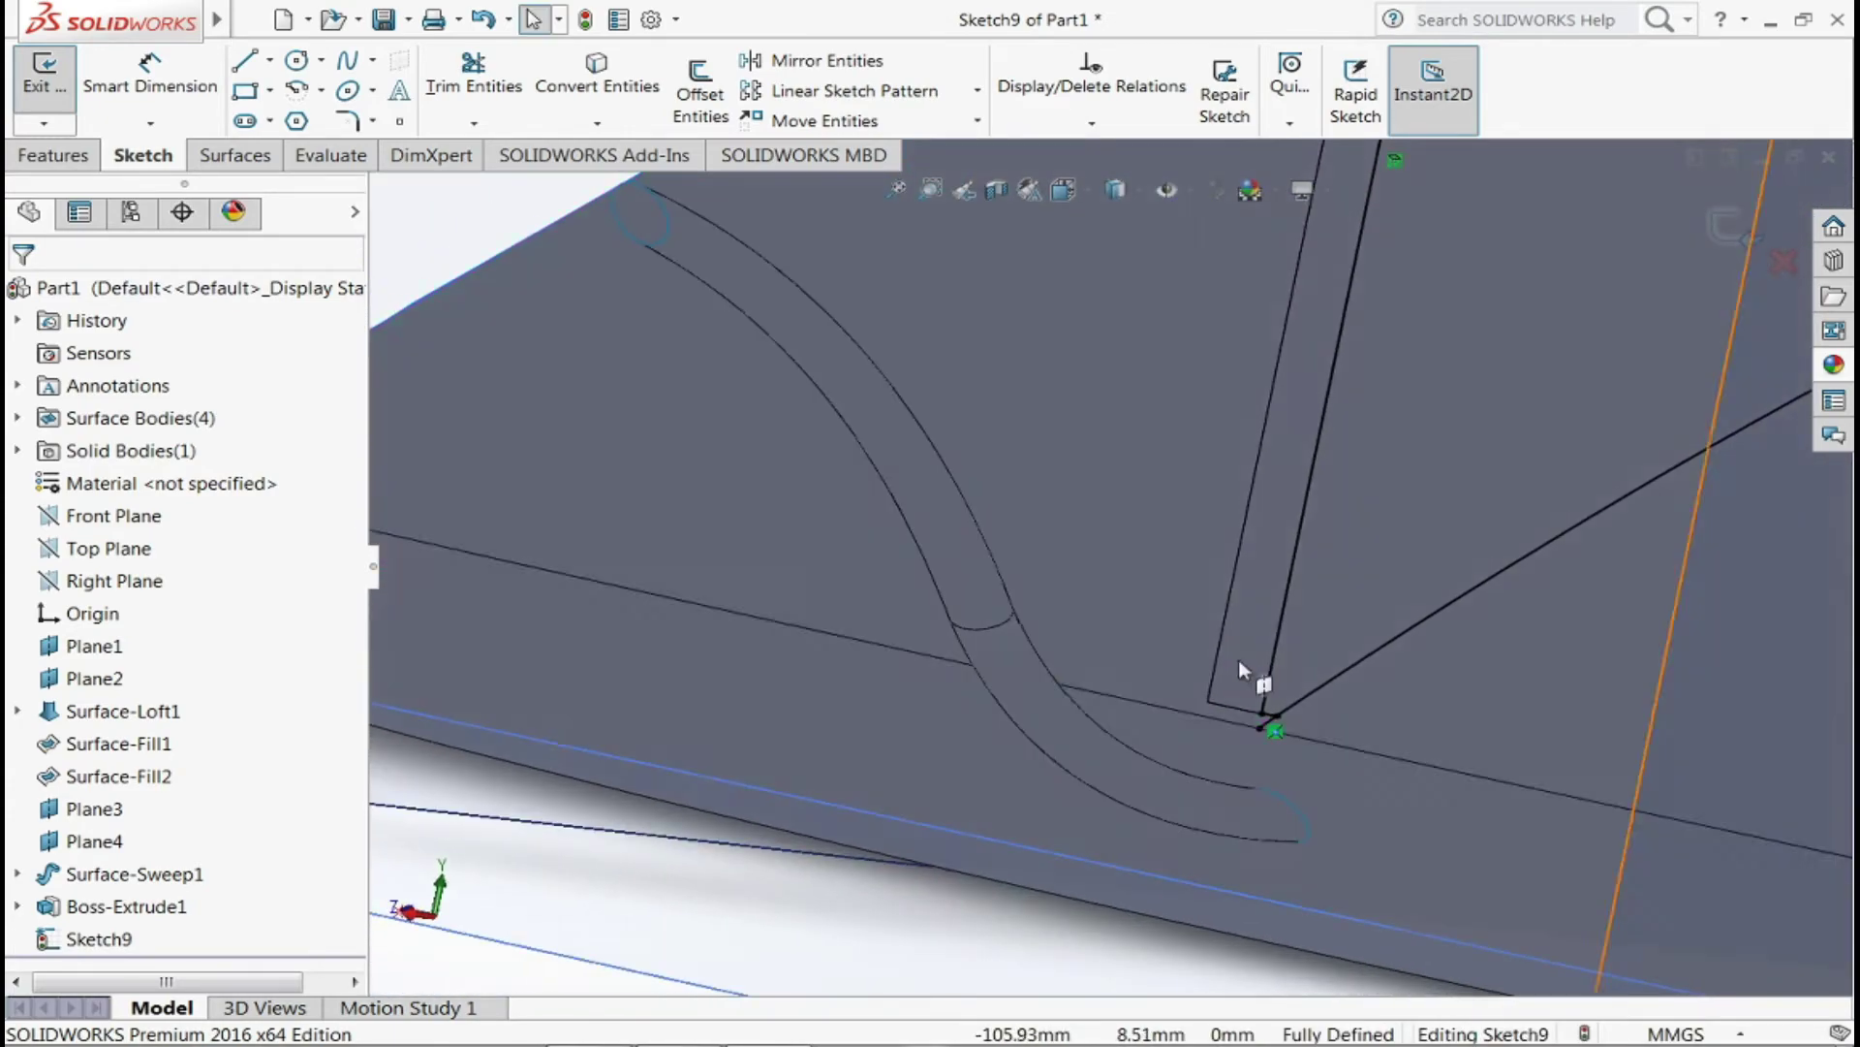
scroll(1128, 648, down, 2)
scroll(1690, 747, down, 2)
scroll(1050, 718, down, 2)
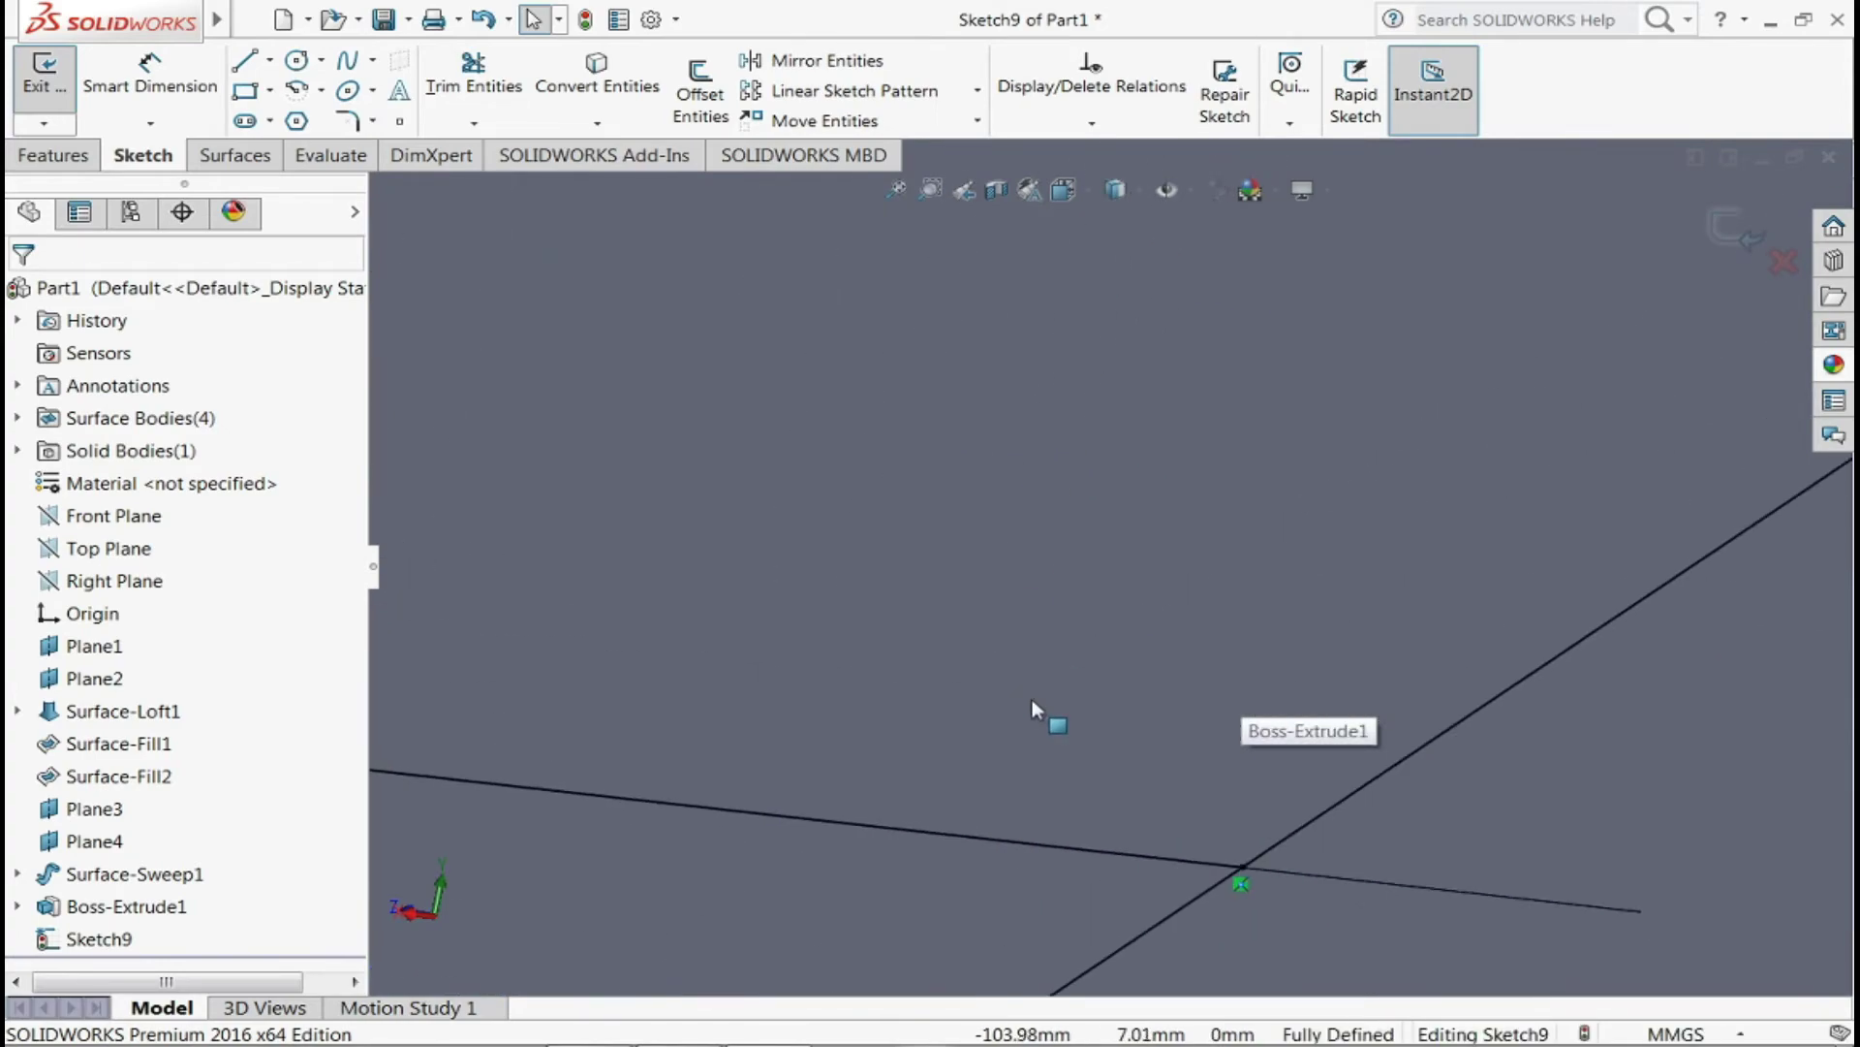
click(1250, 907)
click(29, 305)
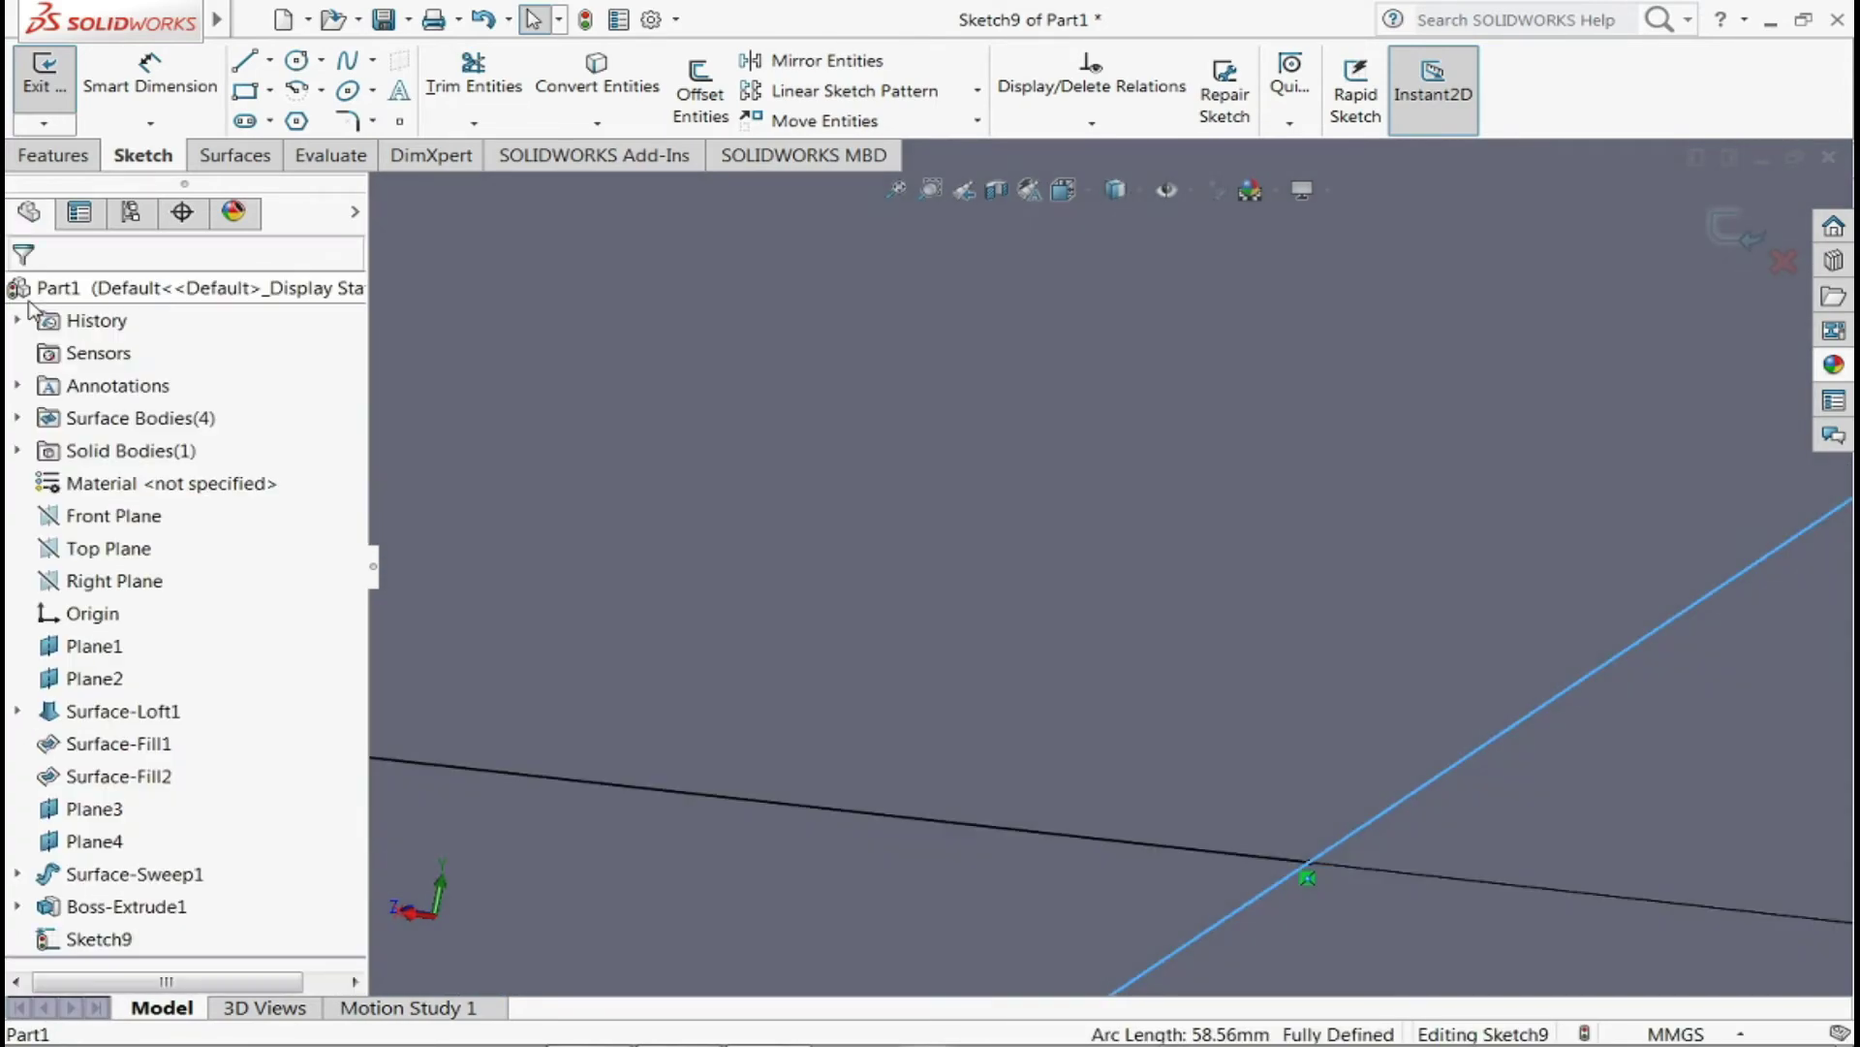
click(479, 116)
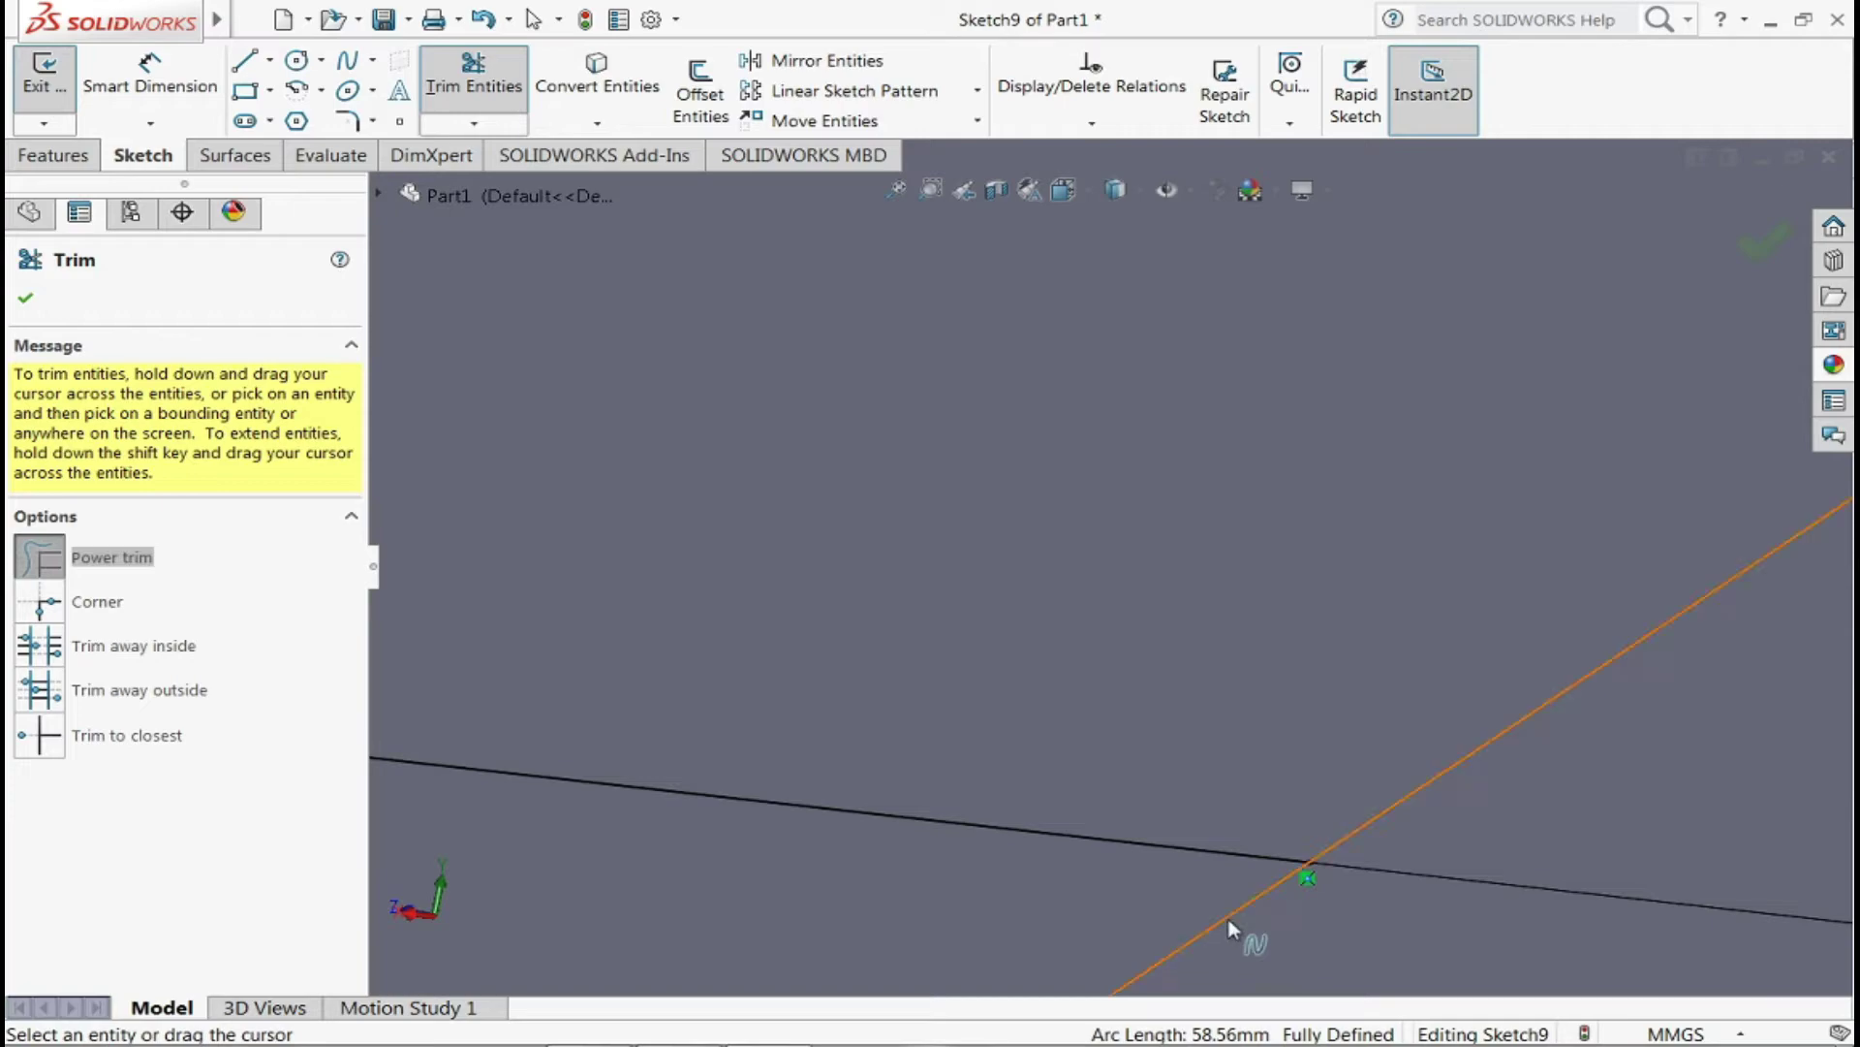
drag(1261, 954, 1207, 925)
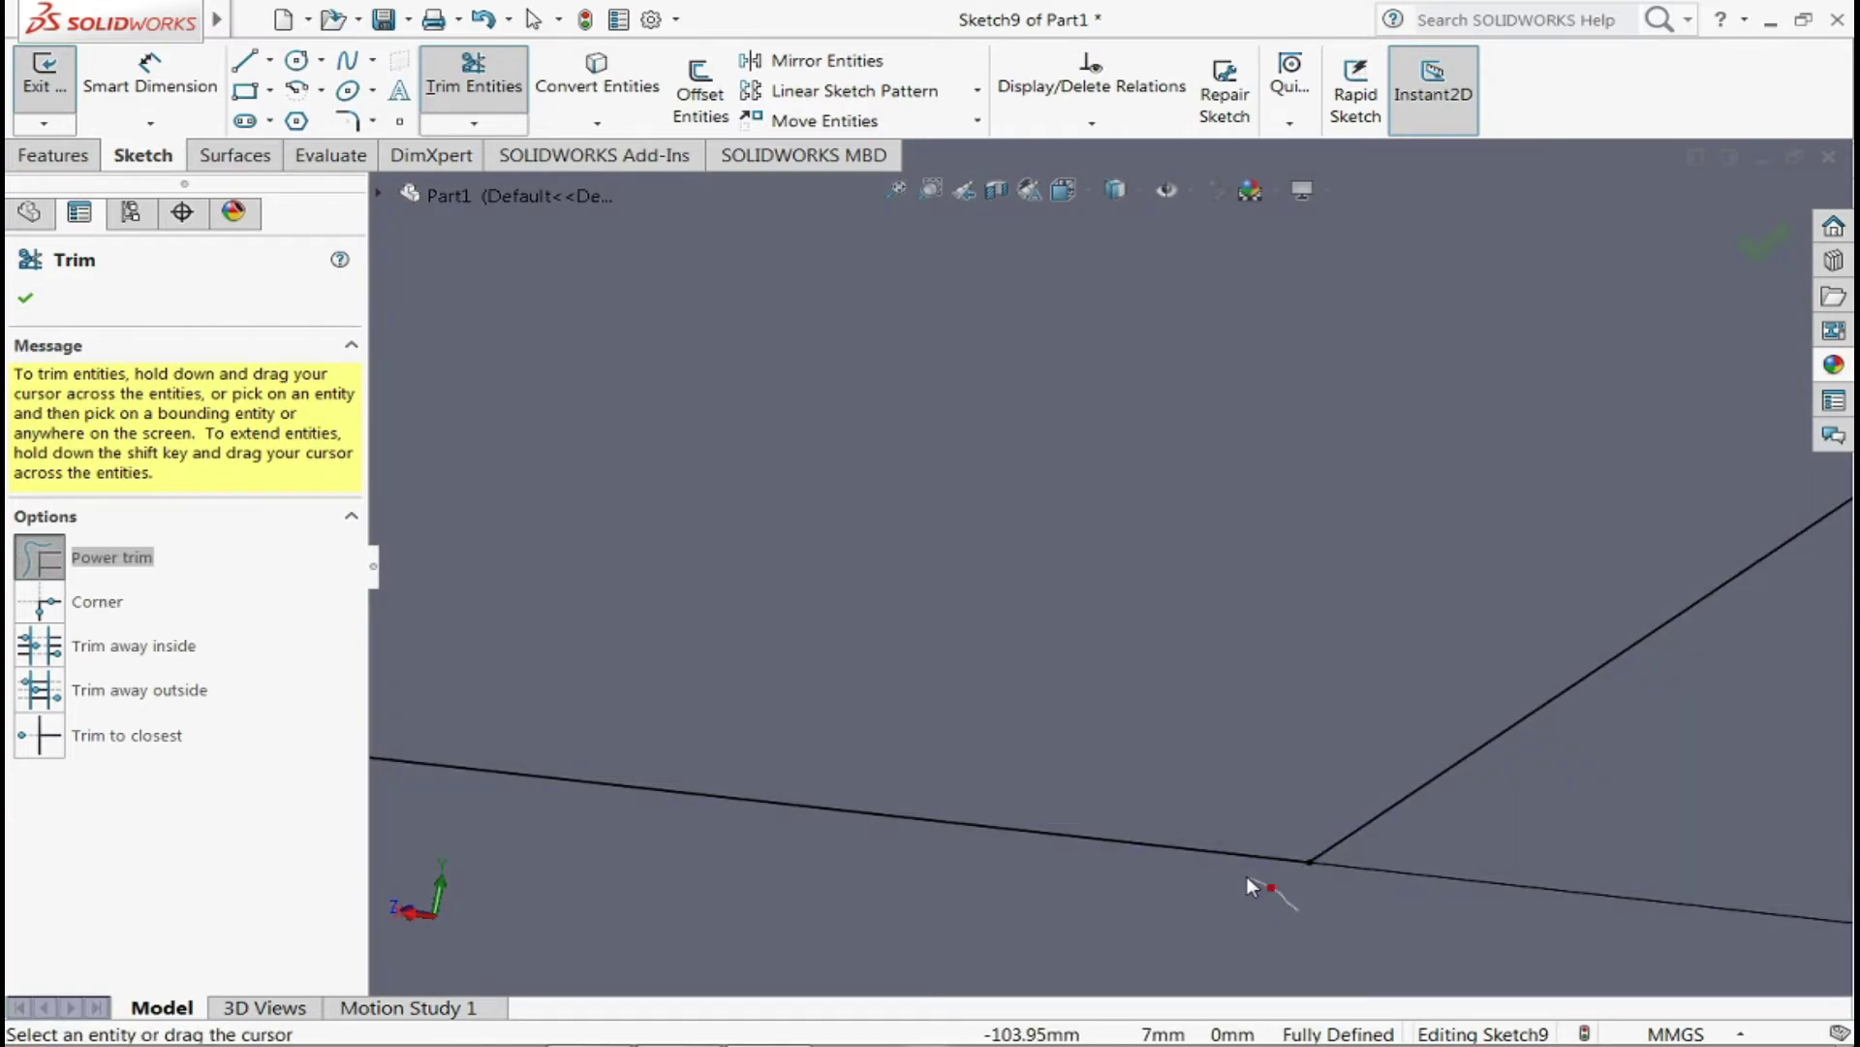
ctrl+middle_drag(1247, 876, 1053, 590)
click(1759, 242)
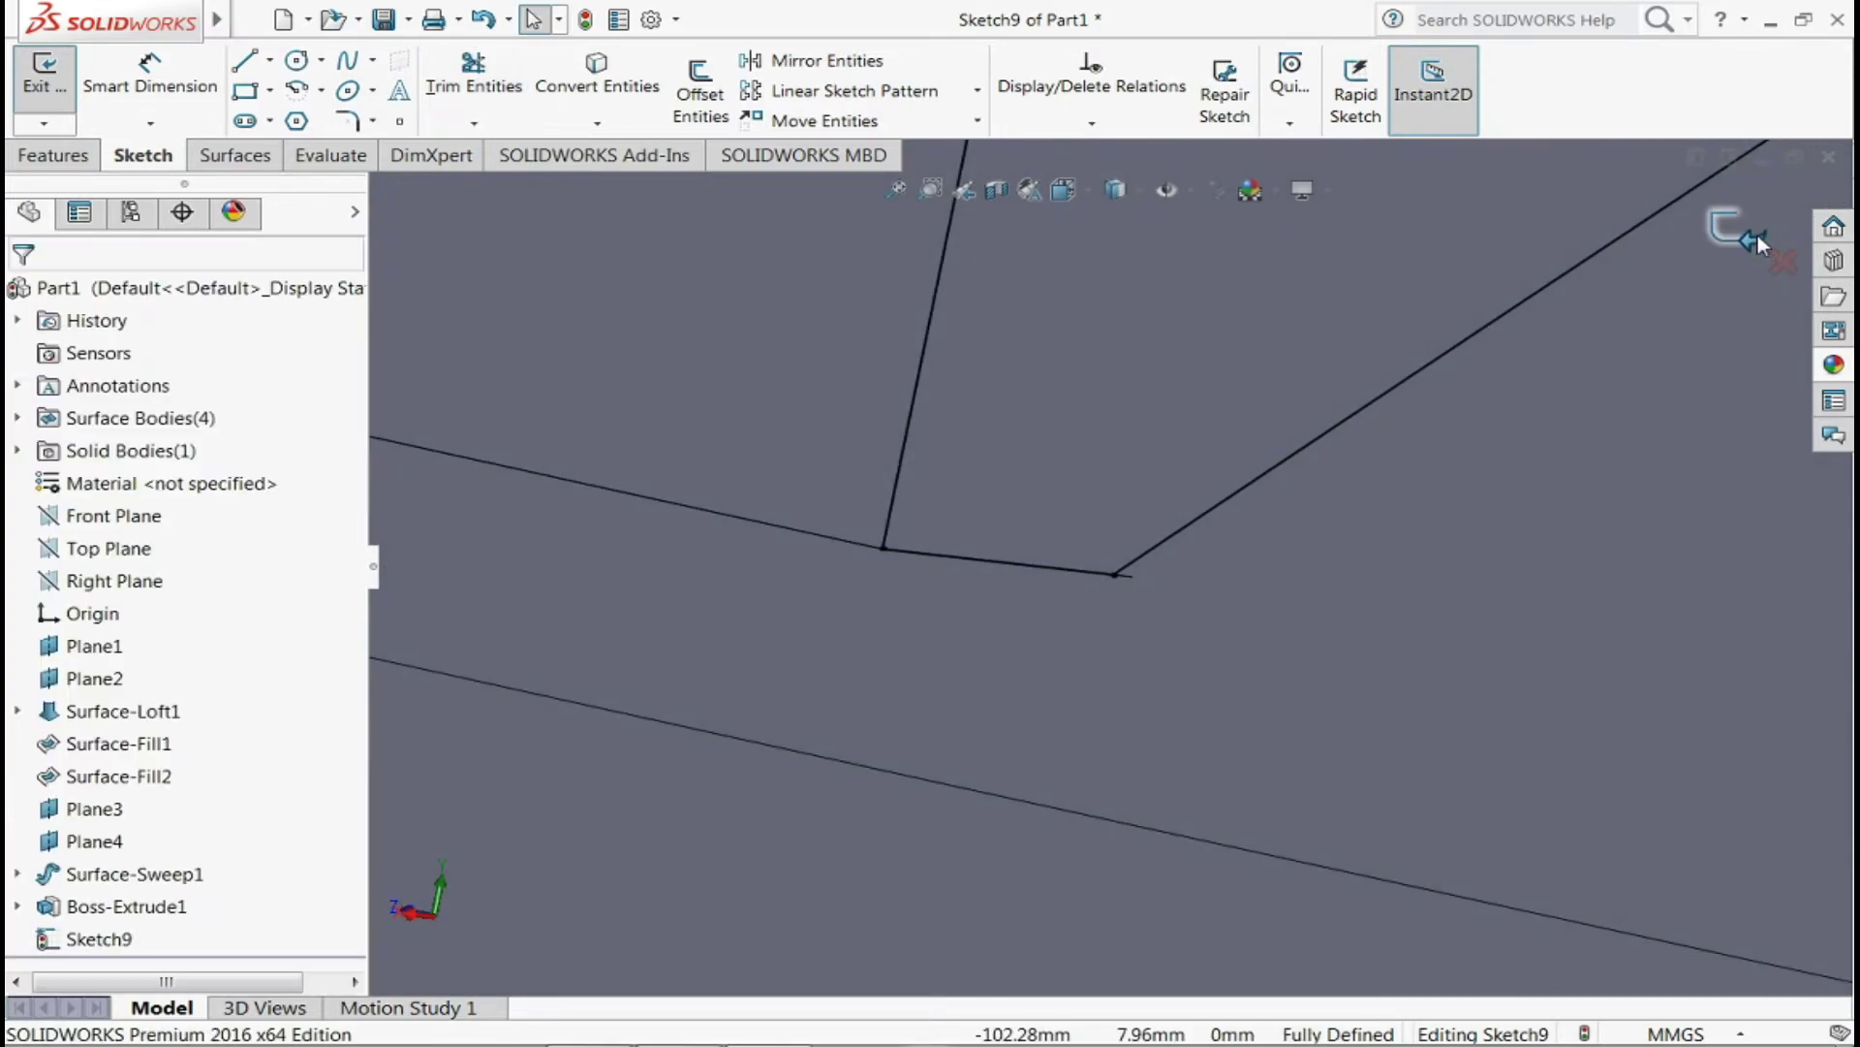
- Cut-extrude the slot profile 33 mm blind into the mouse body
scroll(1517, 545, up, 2)
scroll(1509, 540, up, 3)
scroll(1509, 540, up, 3)
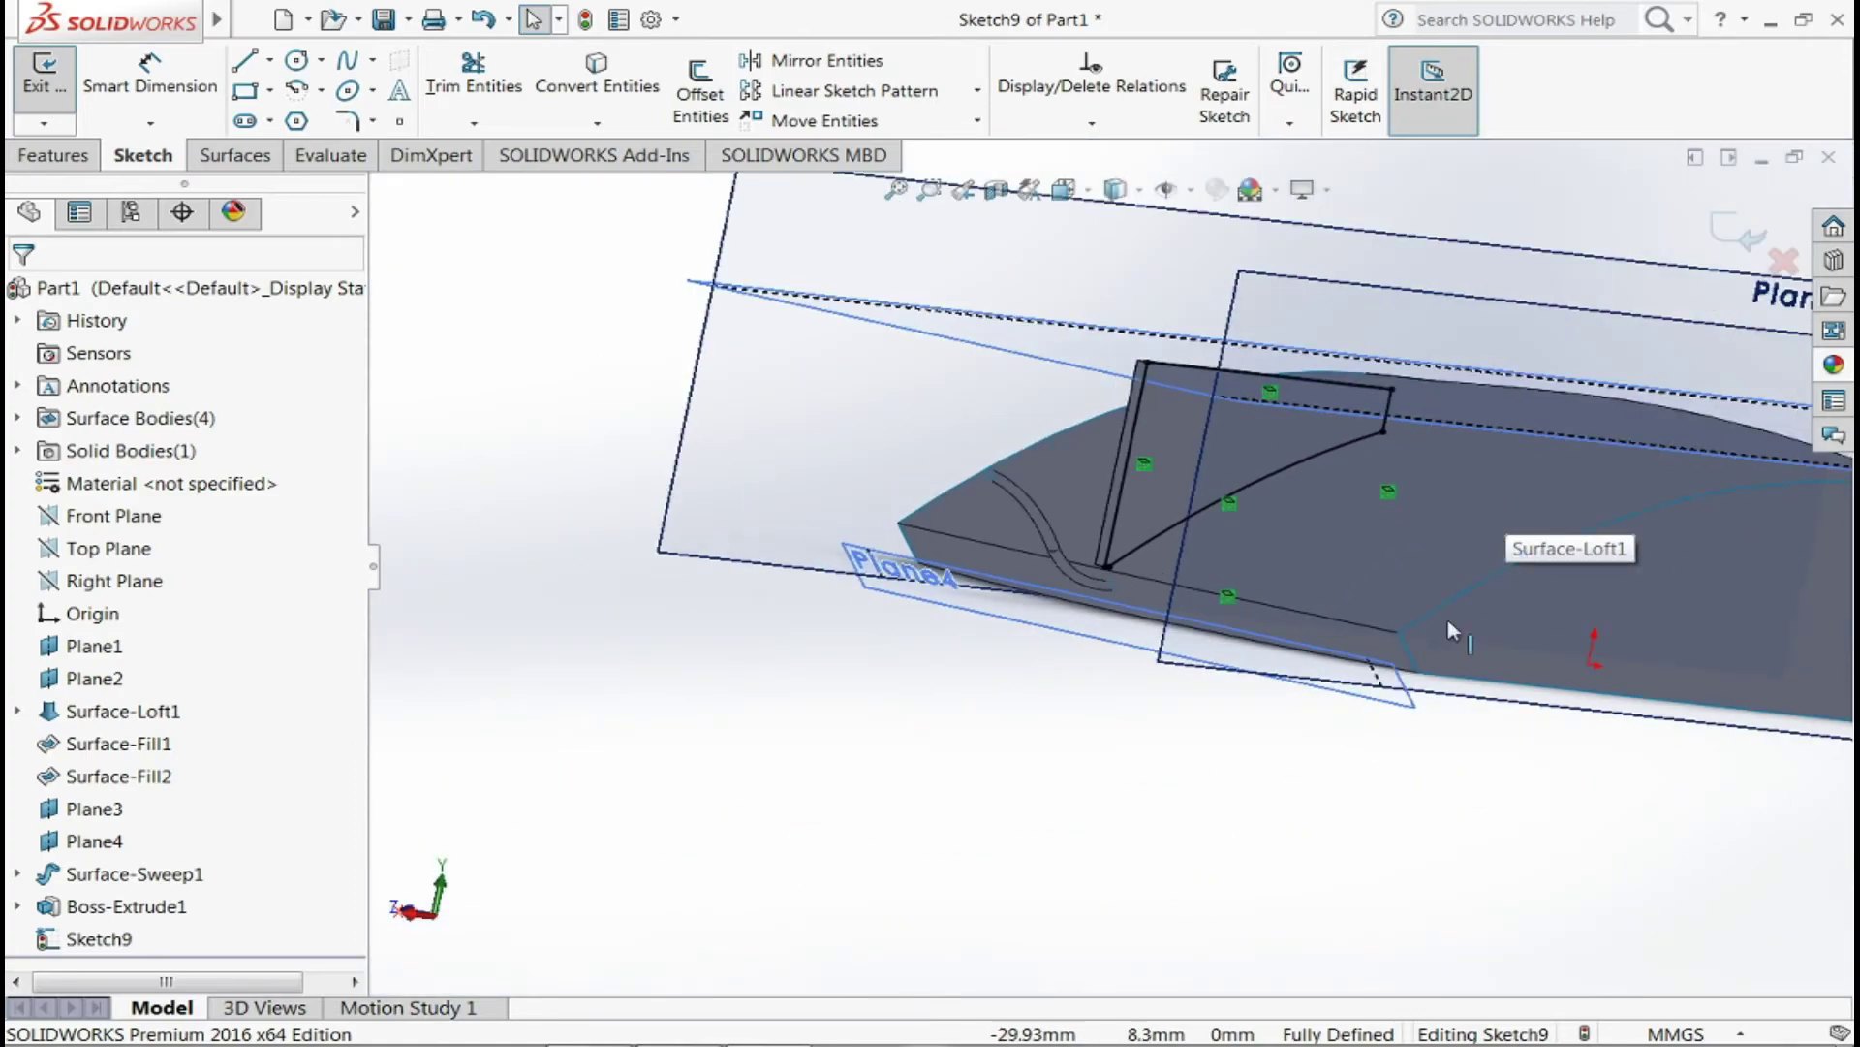
middle_drag(1451, 631, 1550, 543)
click(1745, 238)
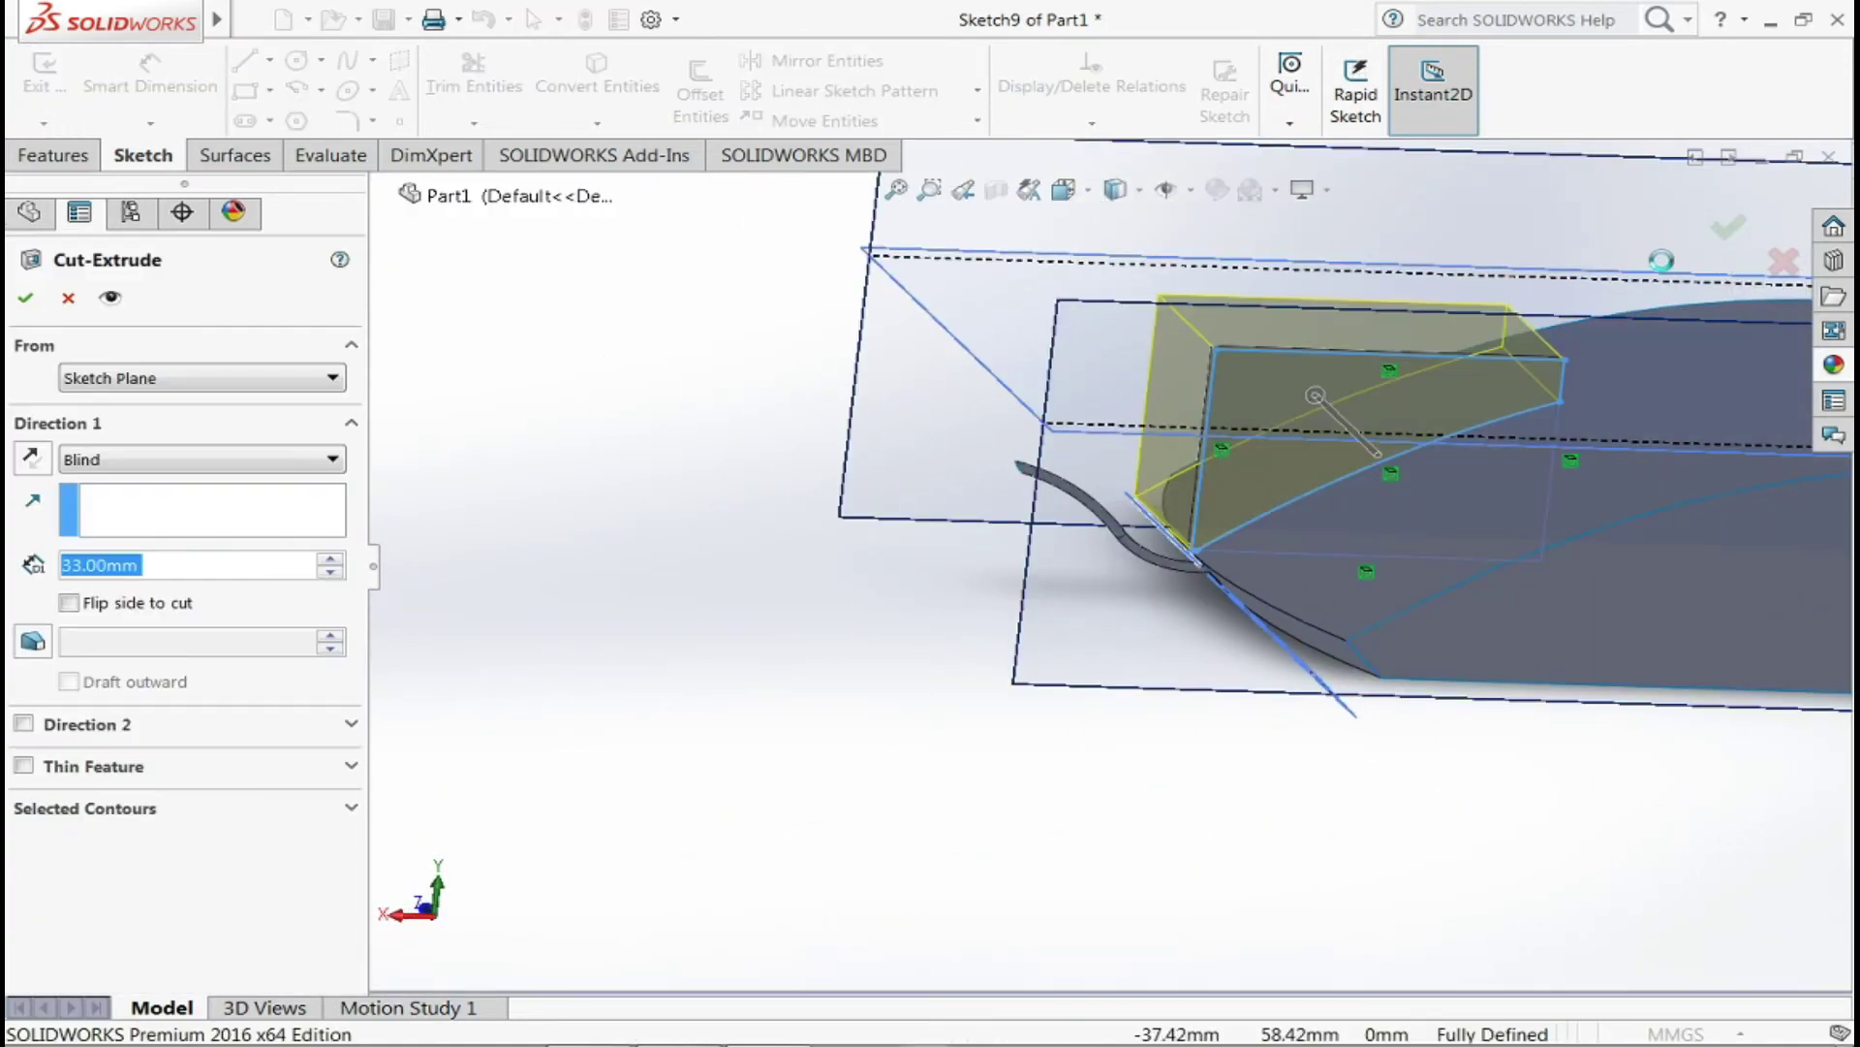
mouse_move(649, 690)
middle_down()
mouse_move(791, 690)
mouse_move(795, 711)
middle_up()
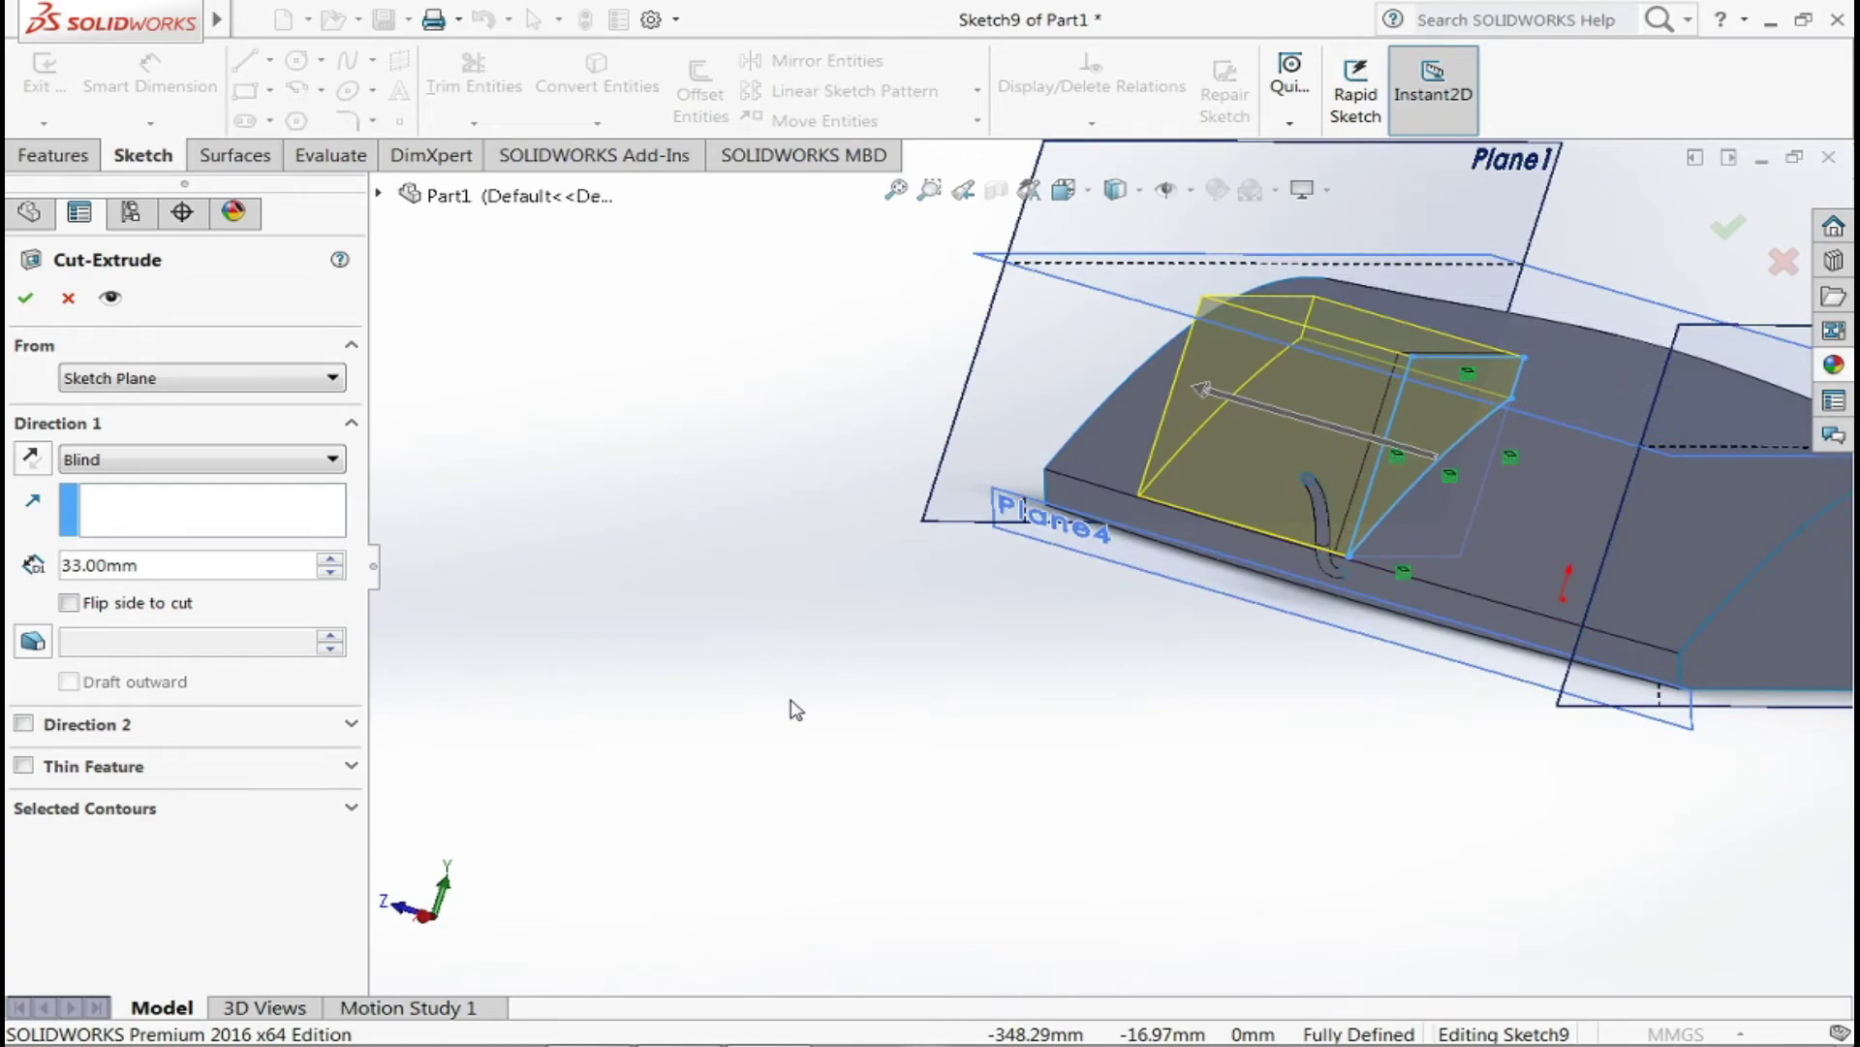
click(24, 305)
- Keep all bodies for the cut, then delete Boss-Extrude1 with its dependent features
click(66, 72)
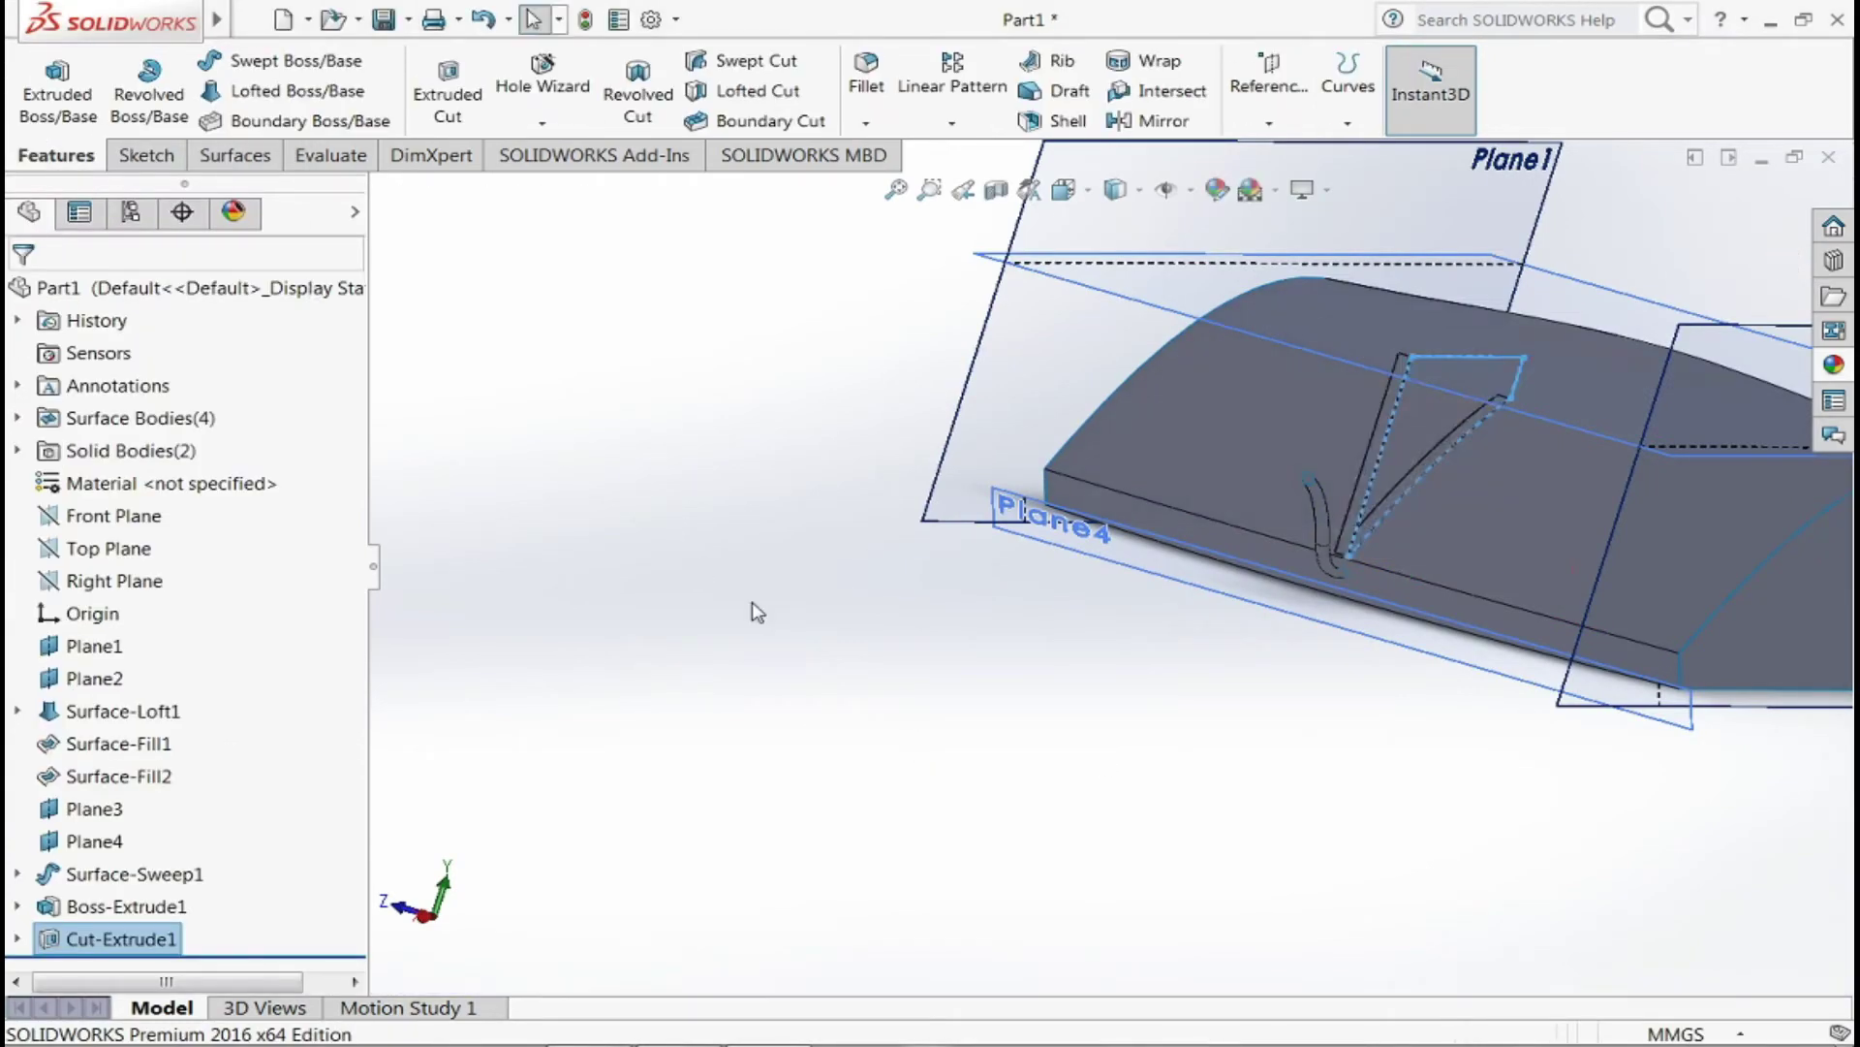
mouse_move(755, 611)
middle_down()
mouse_move(1100, 668)
mouse_move(1084, 785)
middle_up()
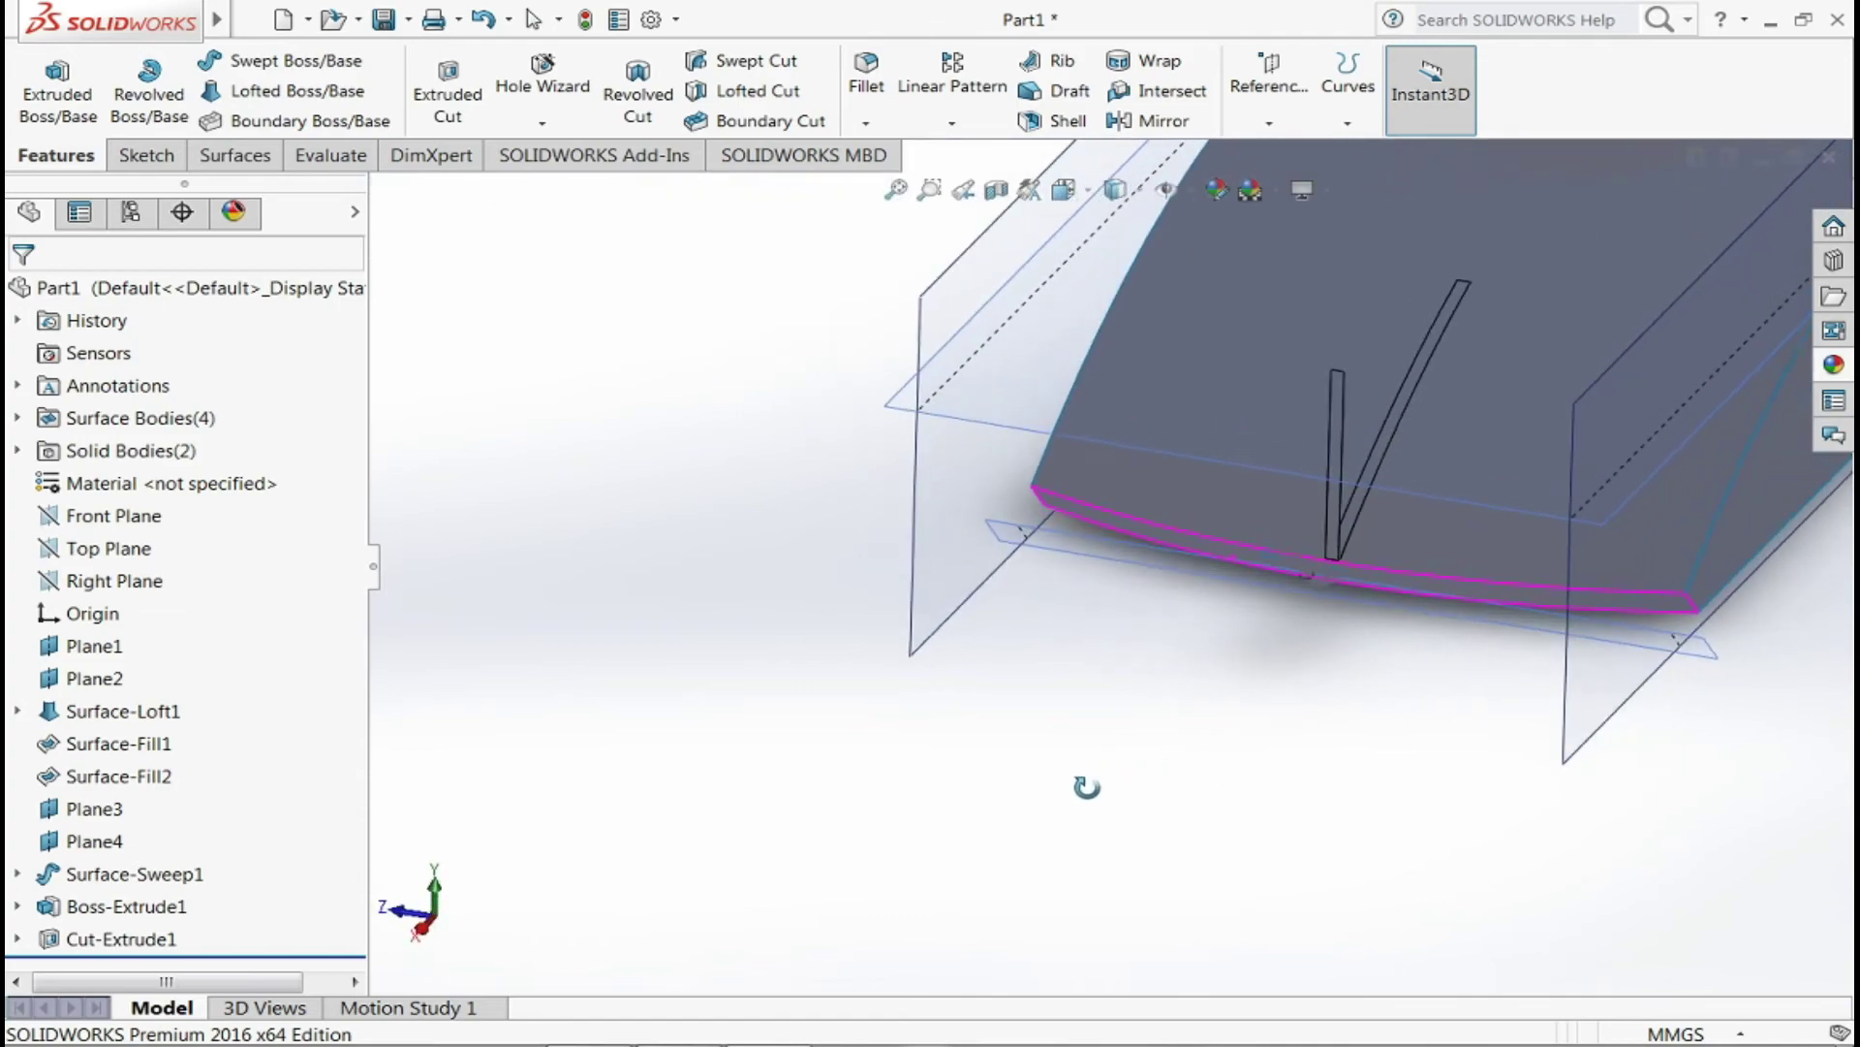
click(1336, 443)
key(Delete)
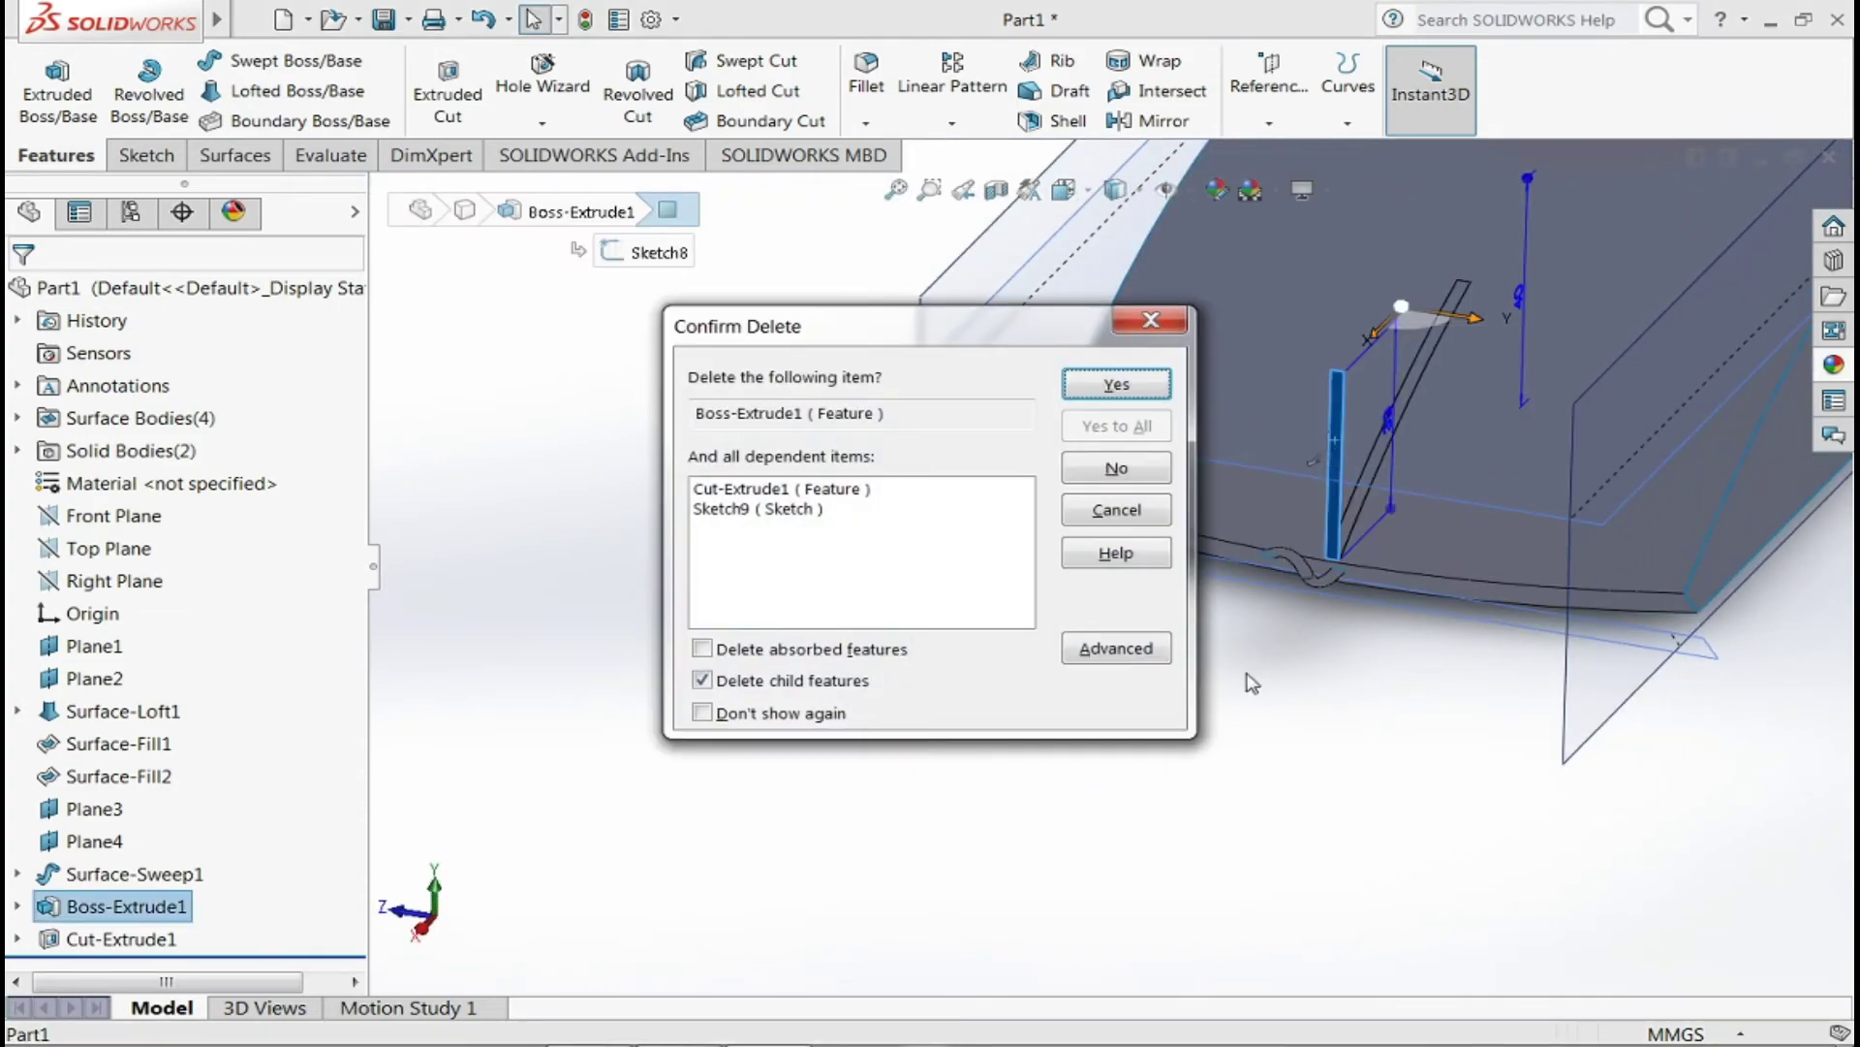
key(Return)
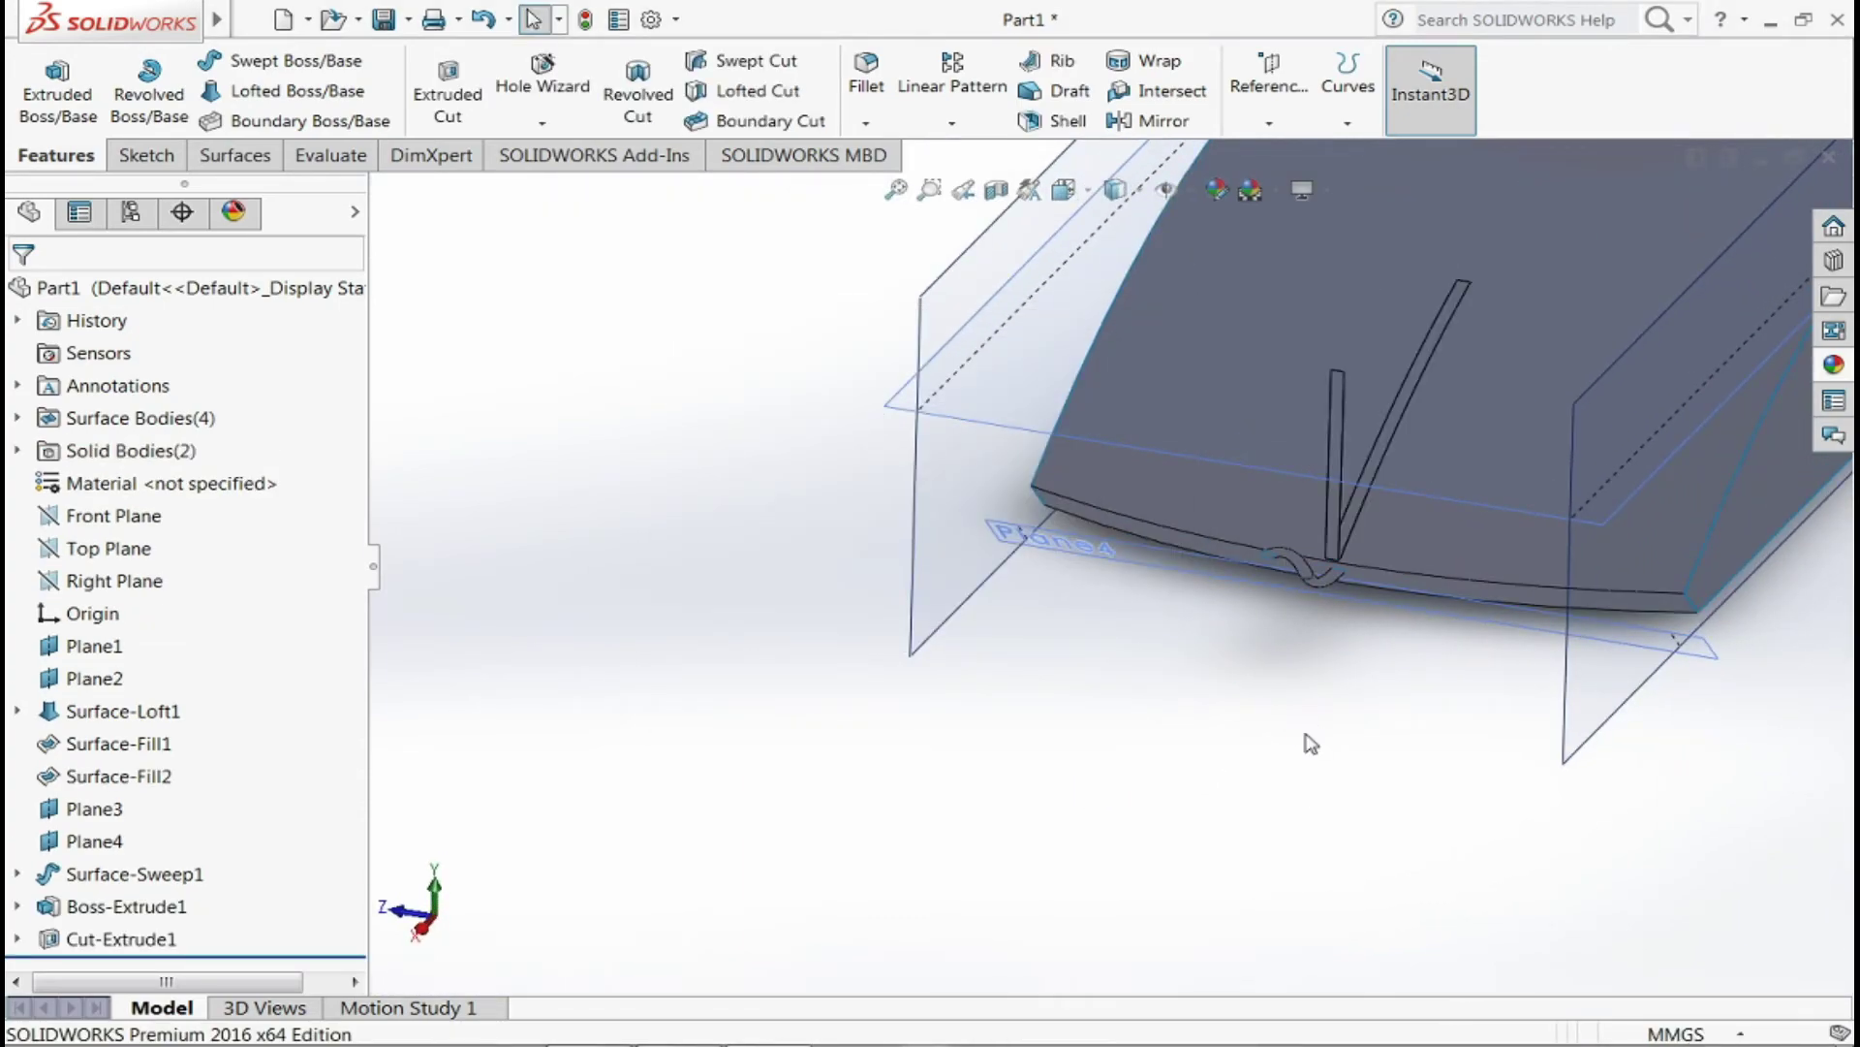
- Undo back to the slot sketch and start a new Extruded Cut from it
mouse_move(1308, 747)
middle_down()
mouse_move(1337, 532)
mouse_move(1320, 572)
mouse_move(1256, 562)
mouse_move(1281, 580)
middle_up()
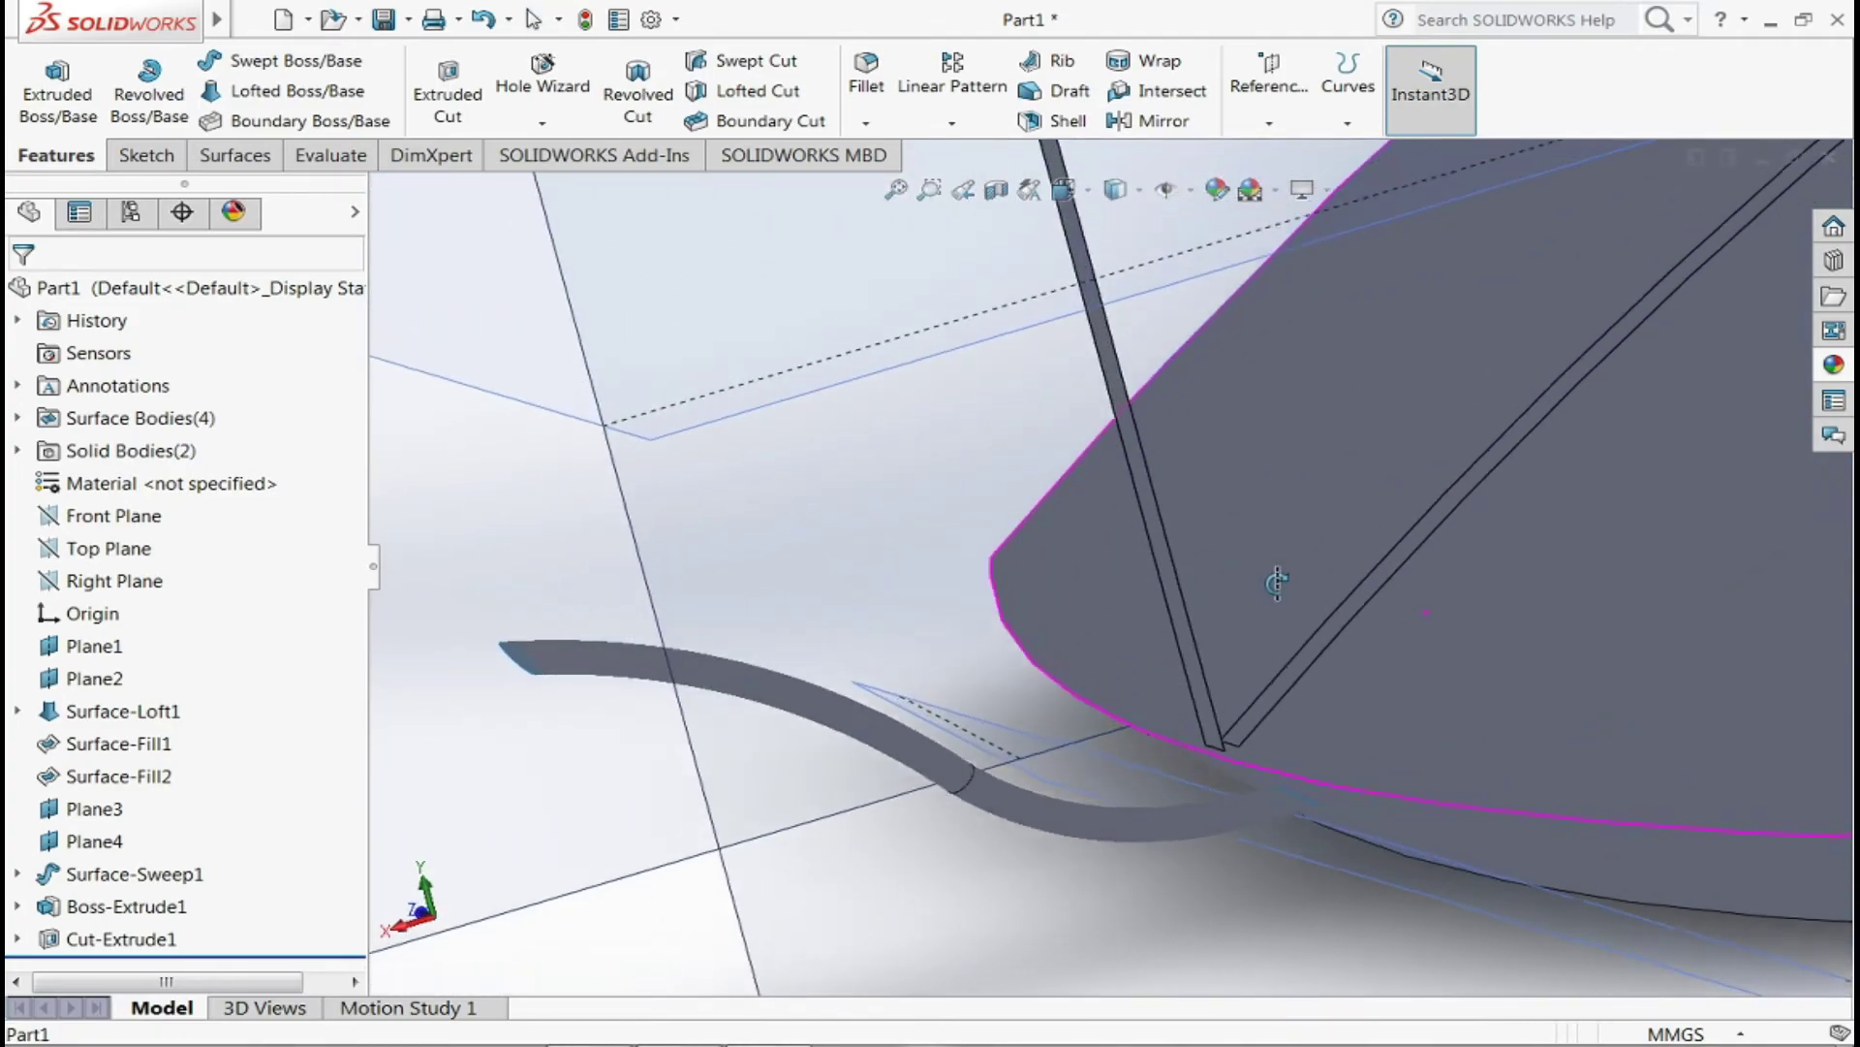
key(ctrl+z)
scroll(1281, 584, down, 3)
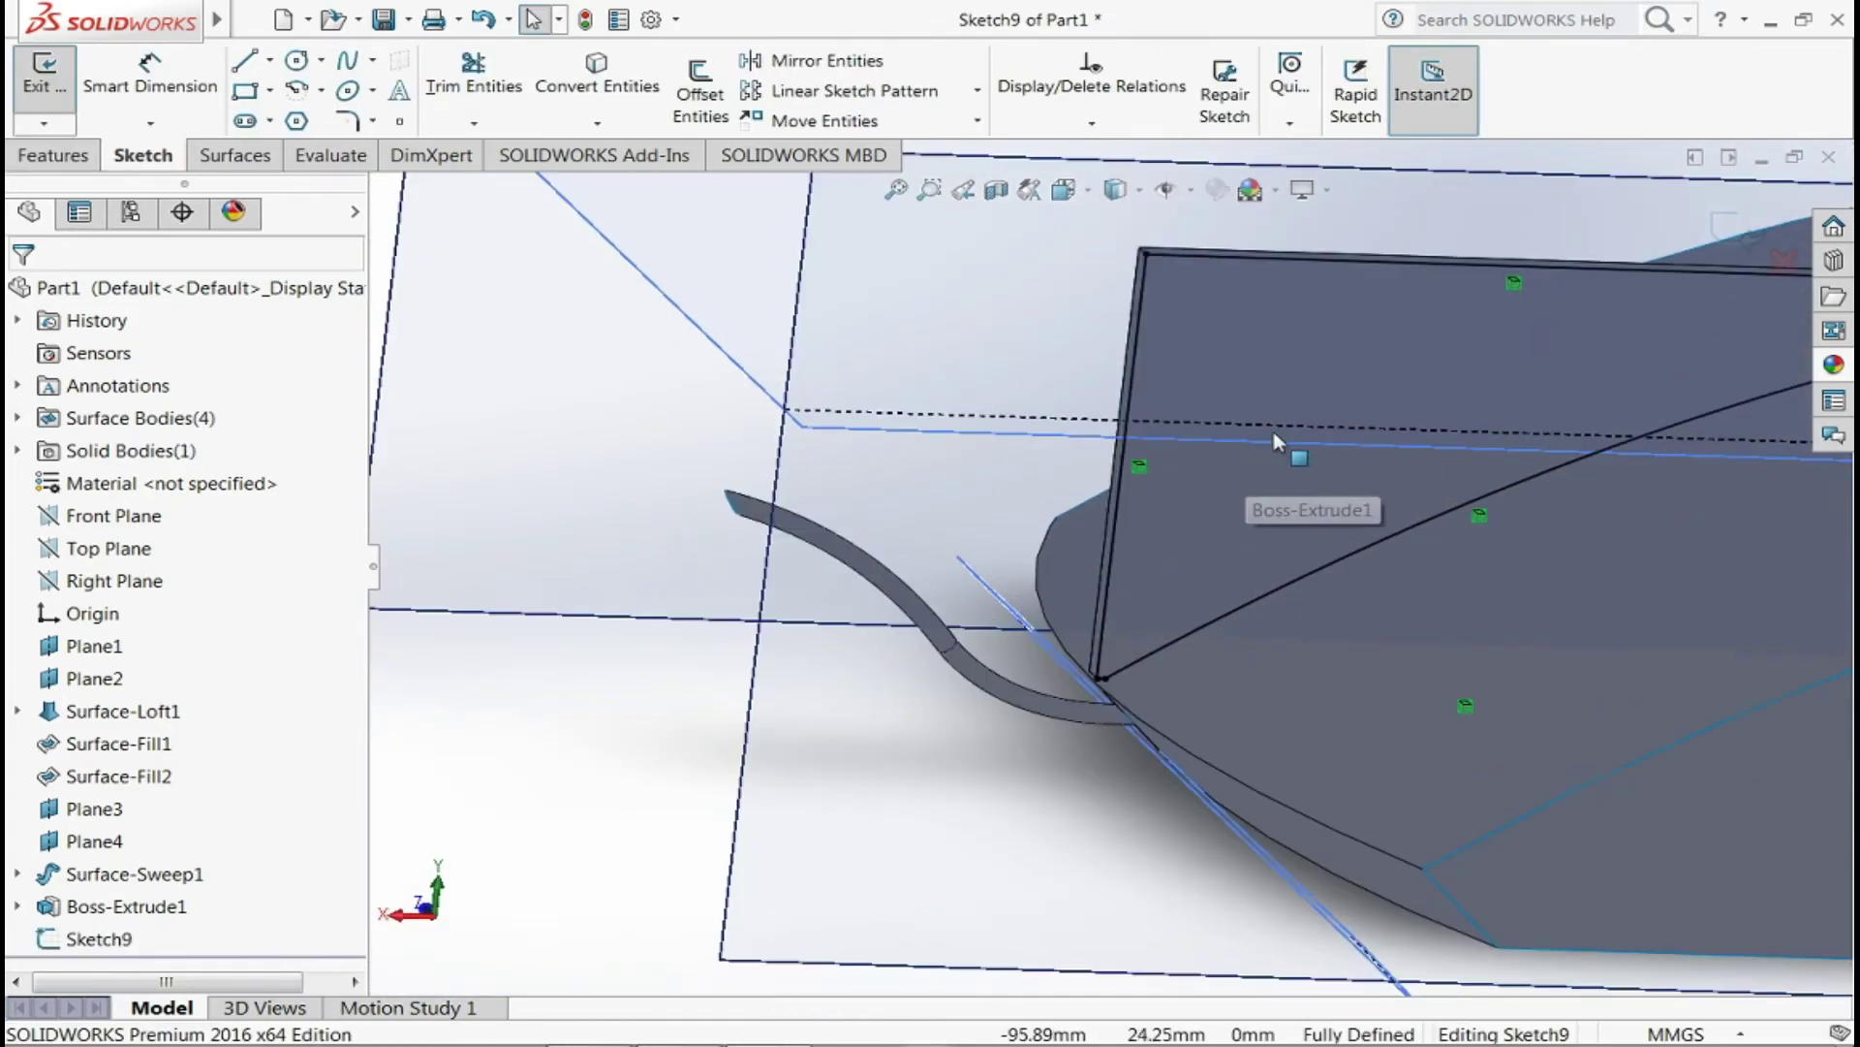
click(53, 155)
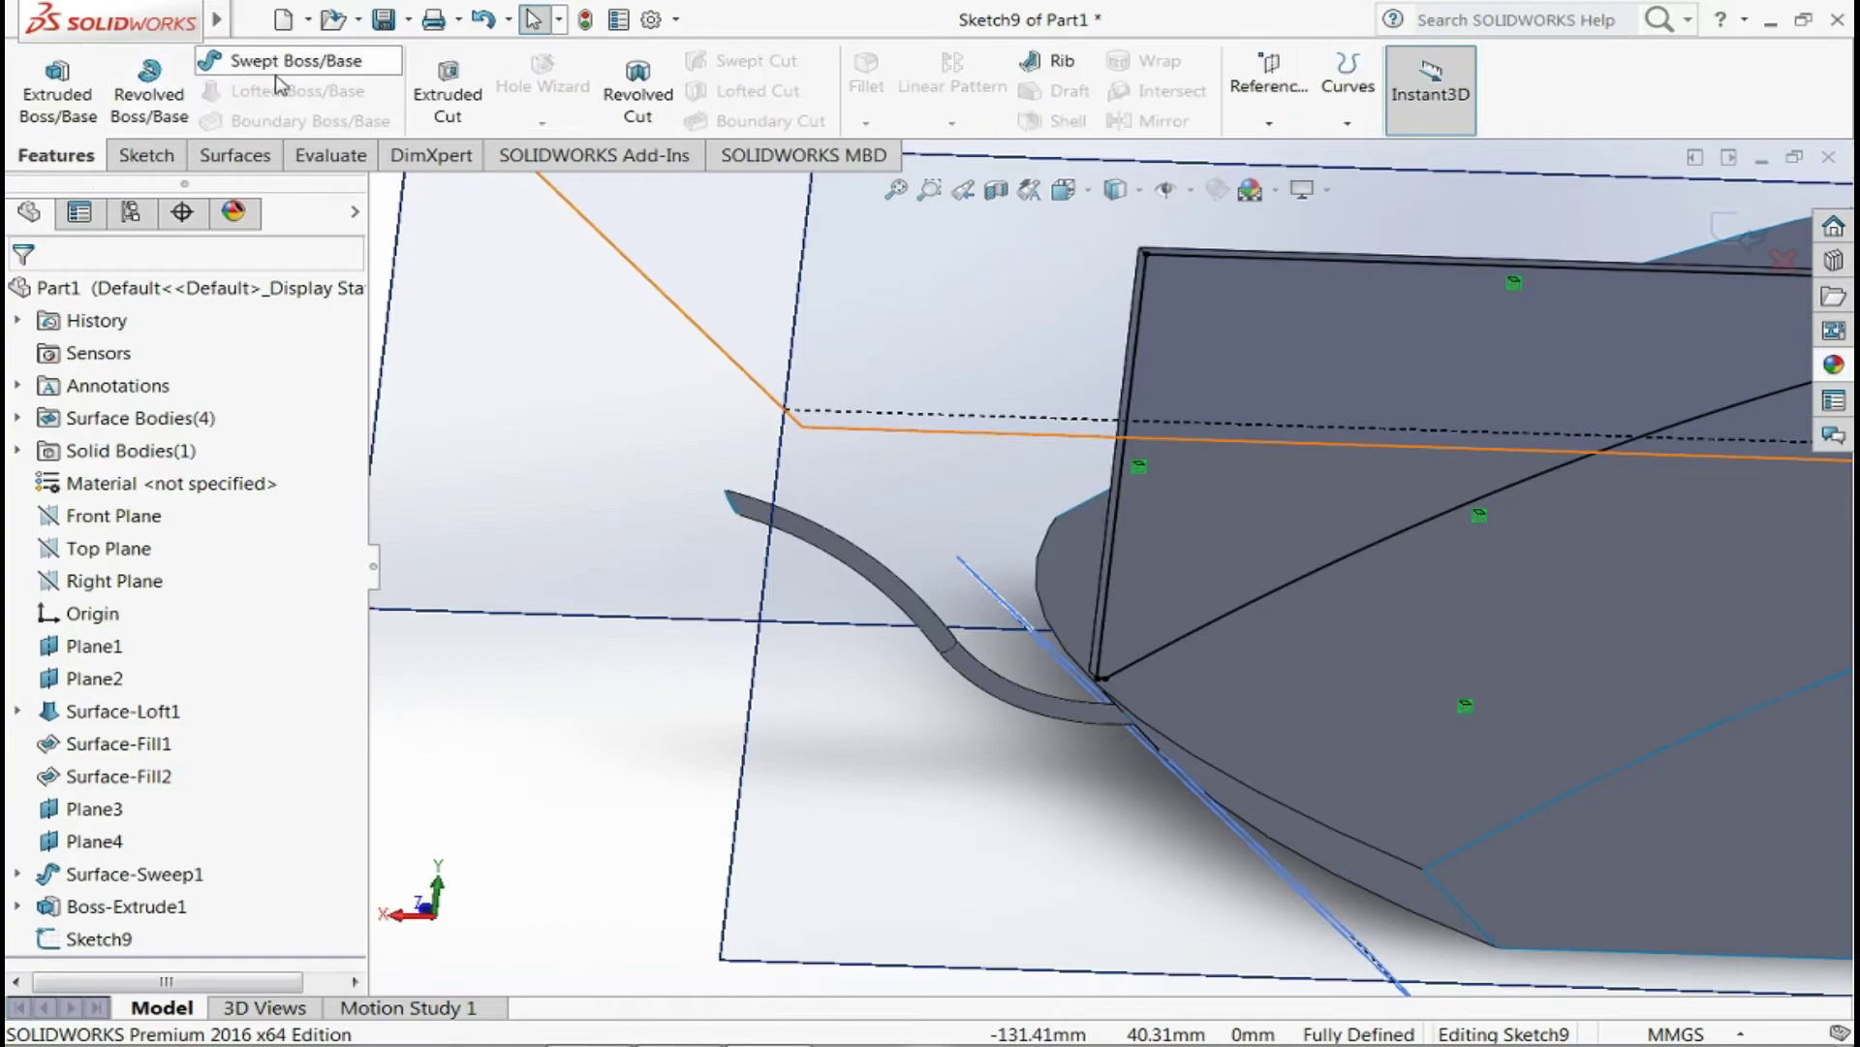
click(448, 92)
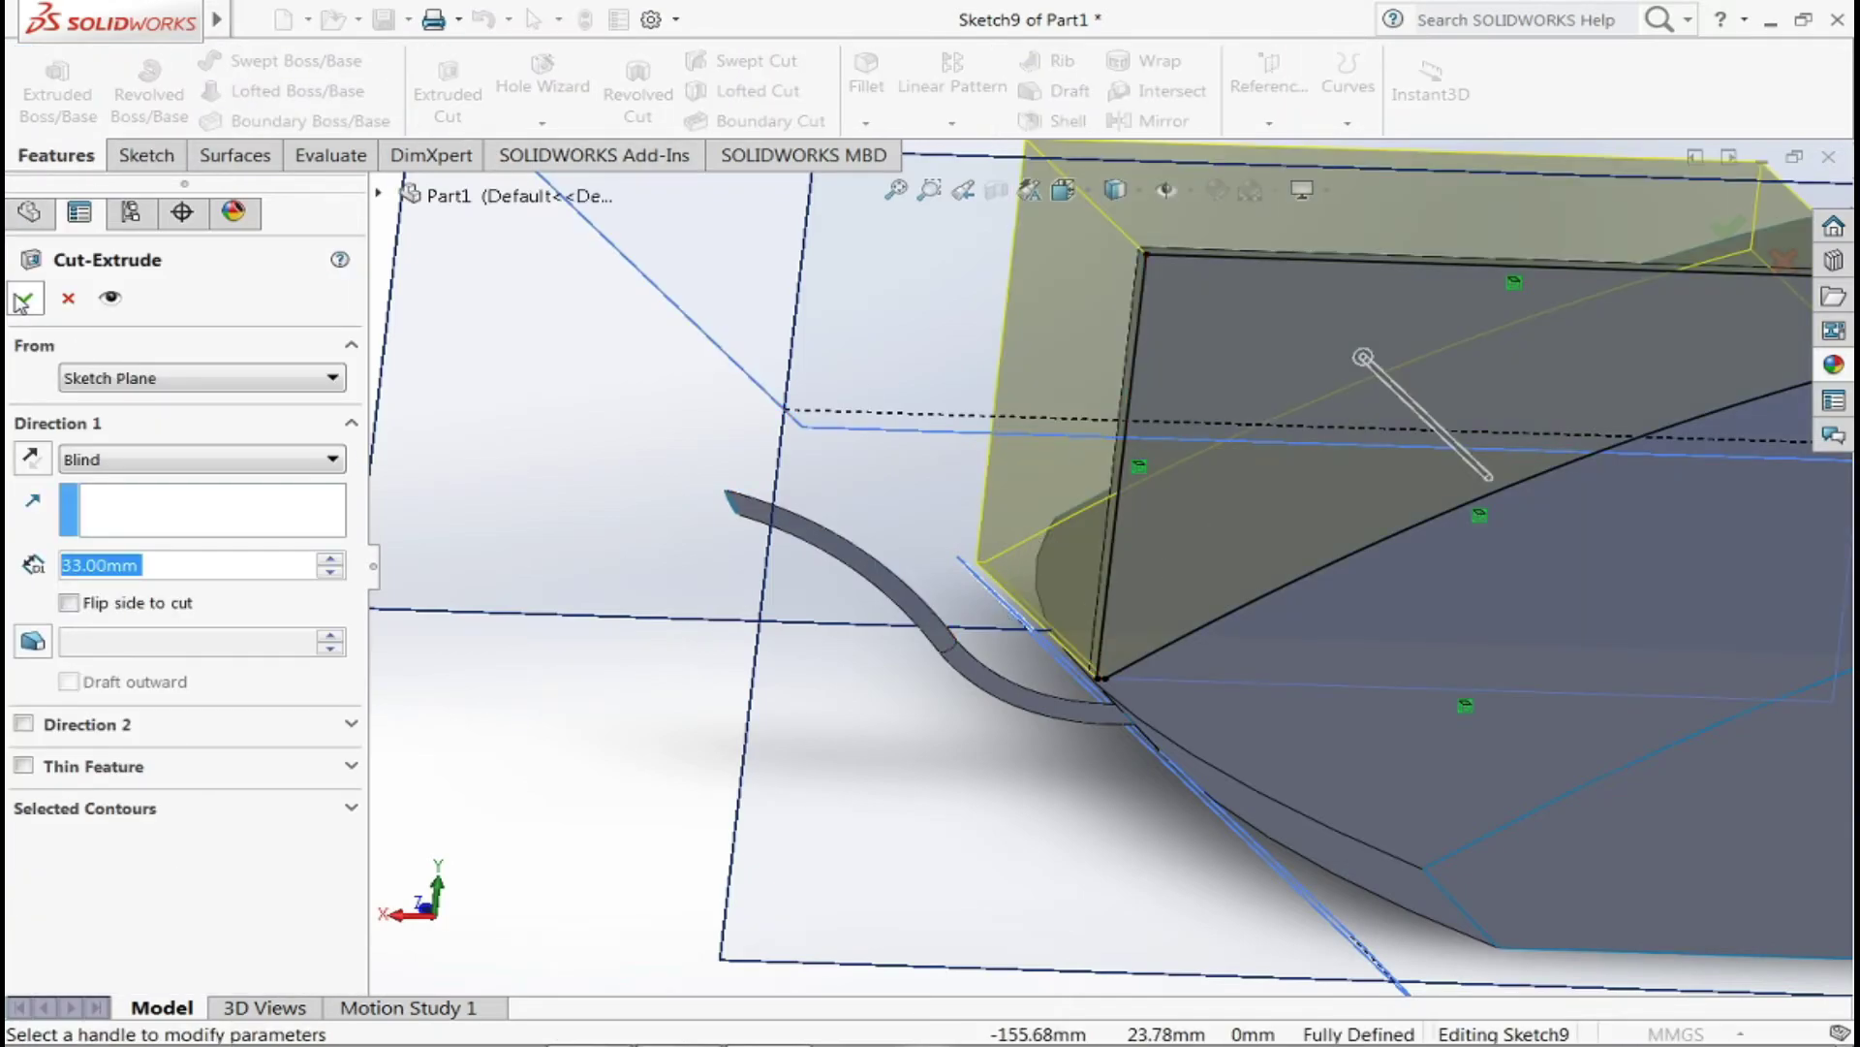
- Accept the 33 mm cut keeping only Body 2 in Bodies to Keep
click(24, 301)
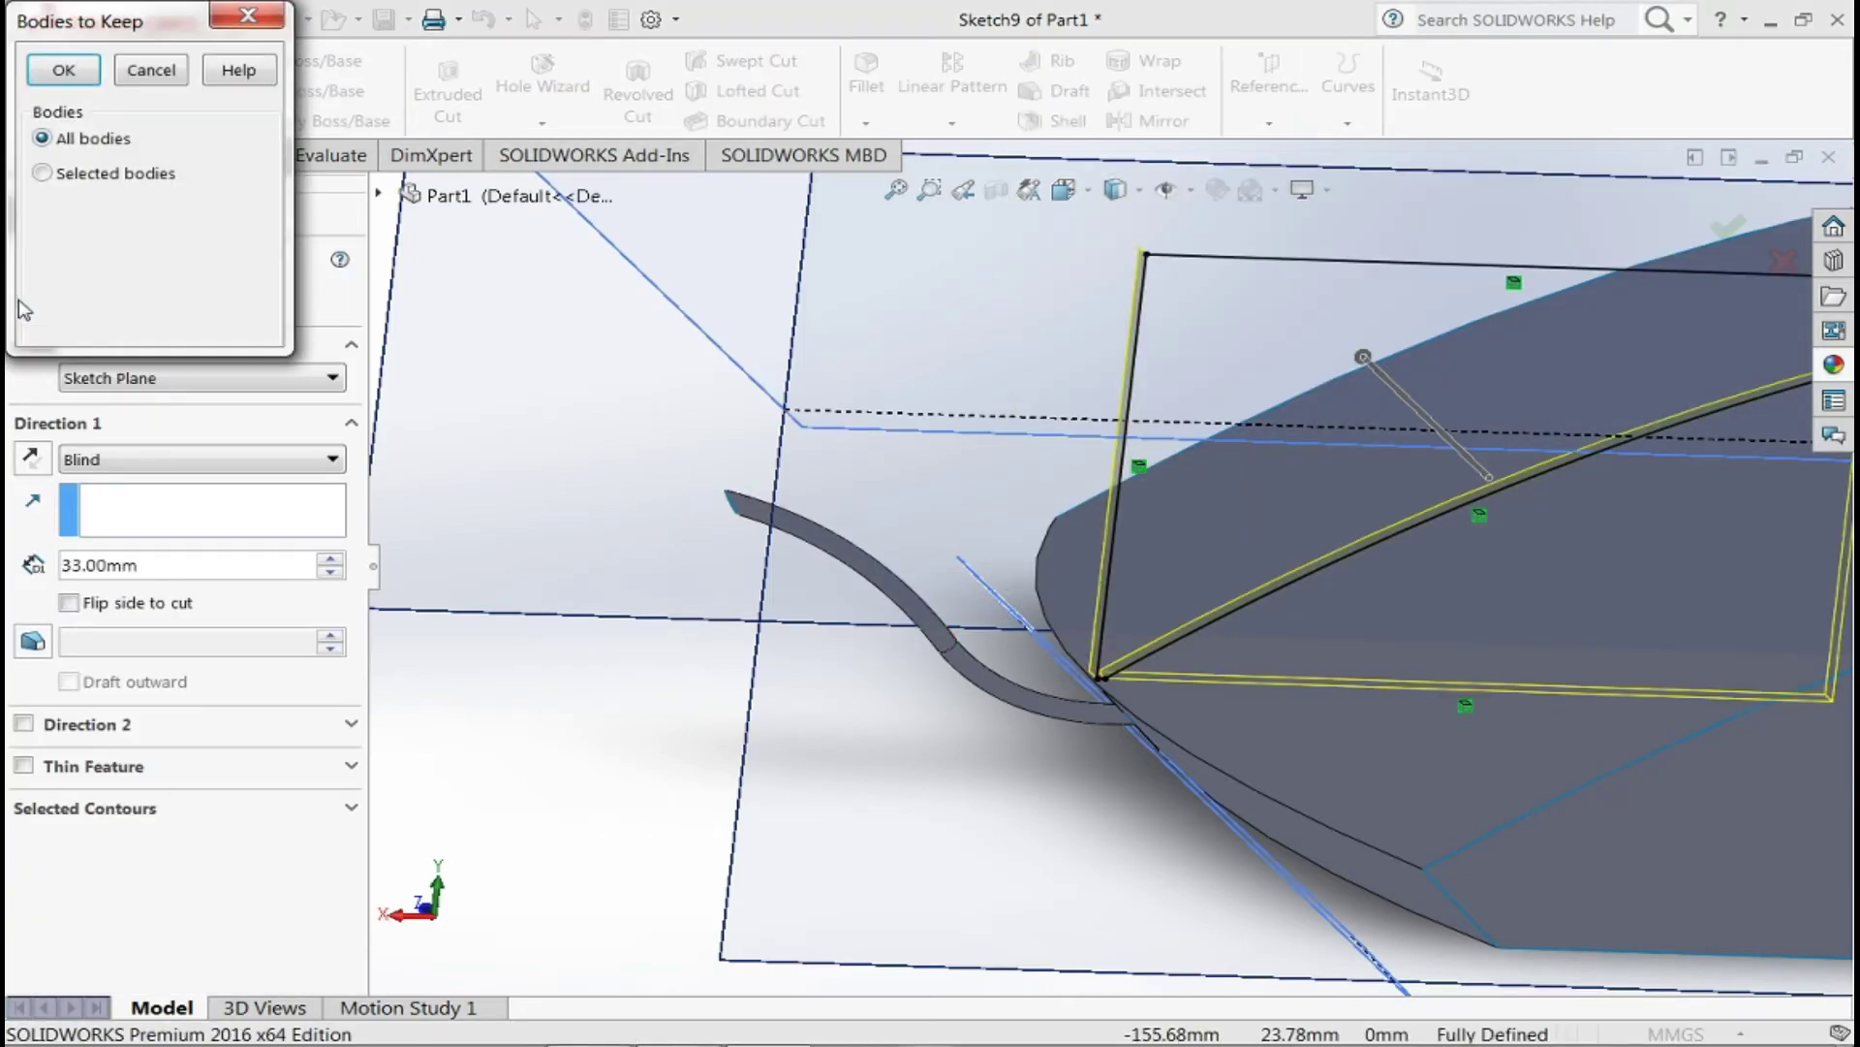
click(43, 173)
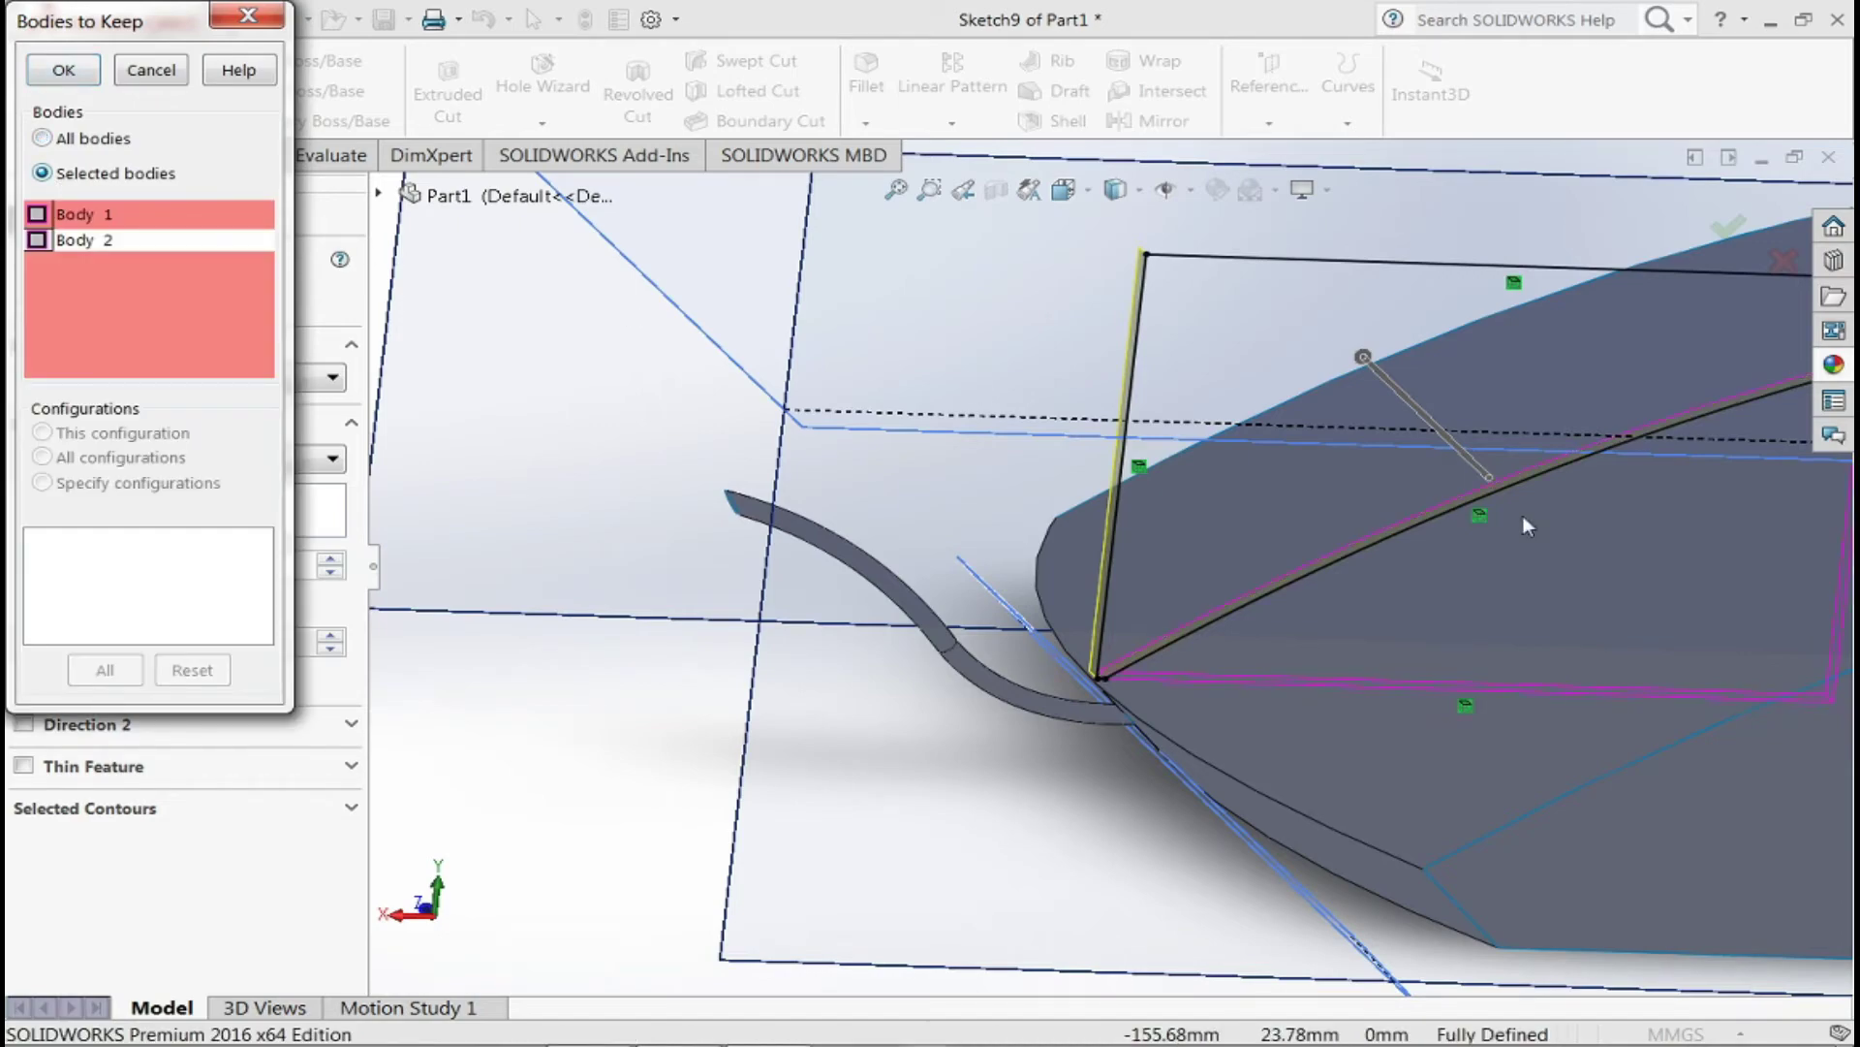
click(36, 214)
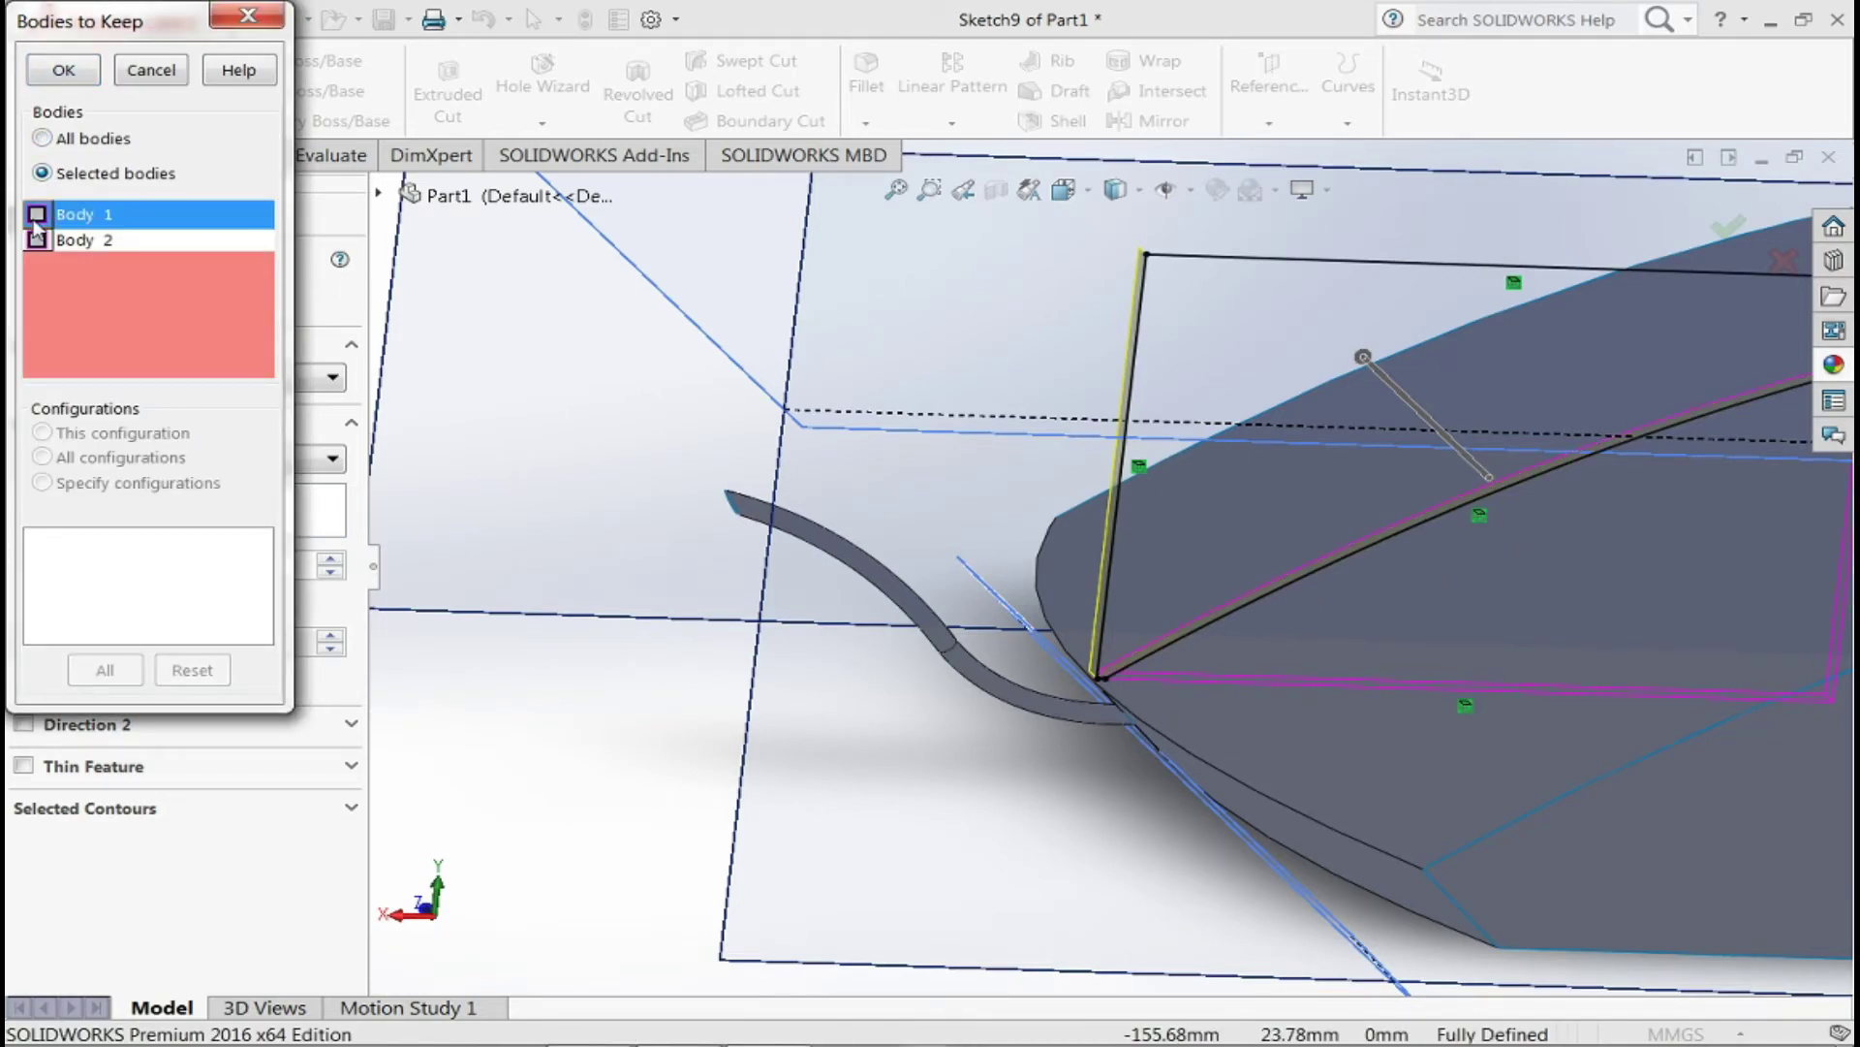
click(36, 214)
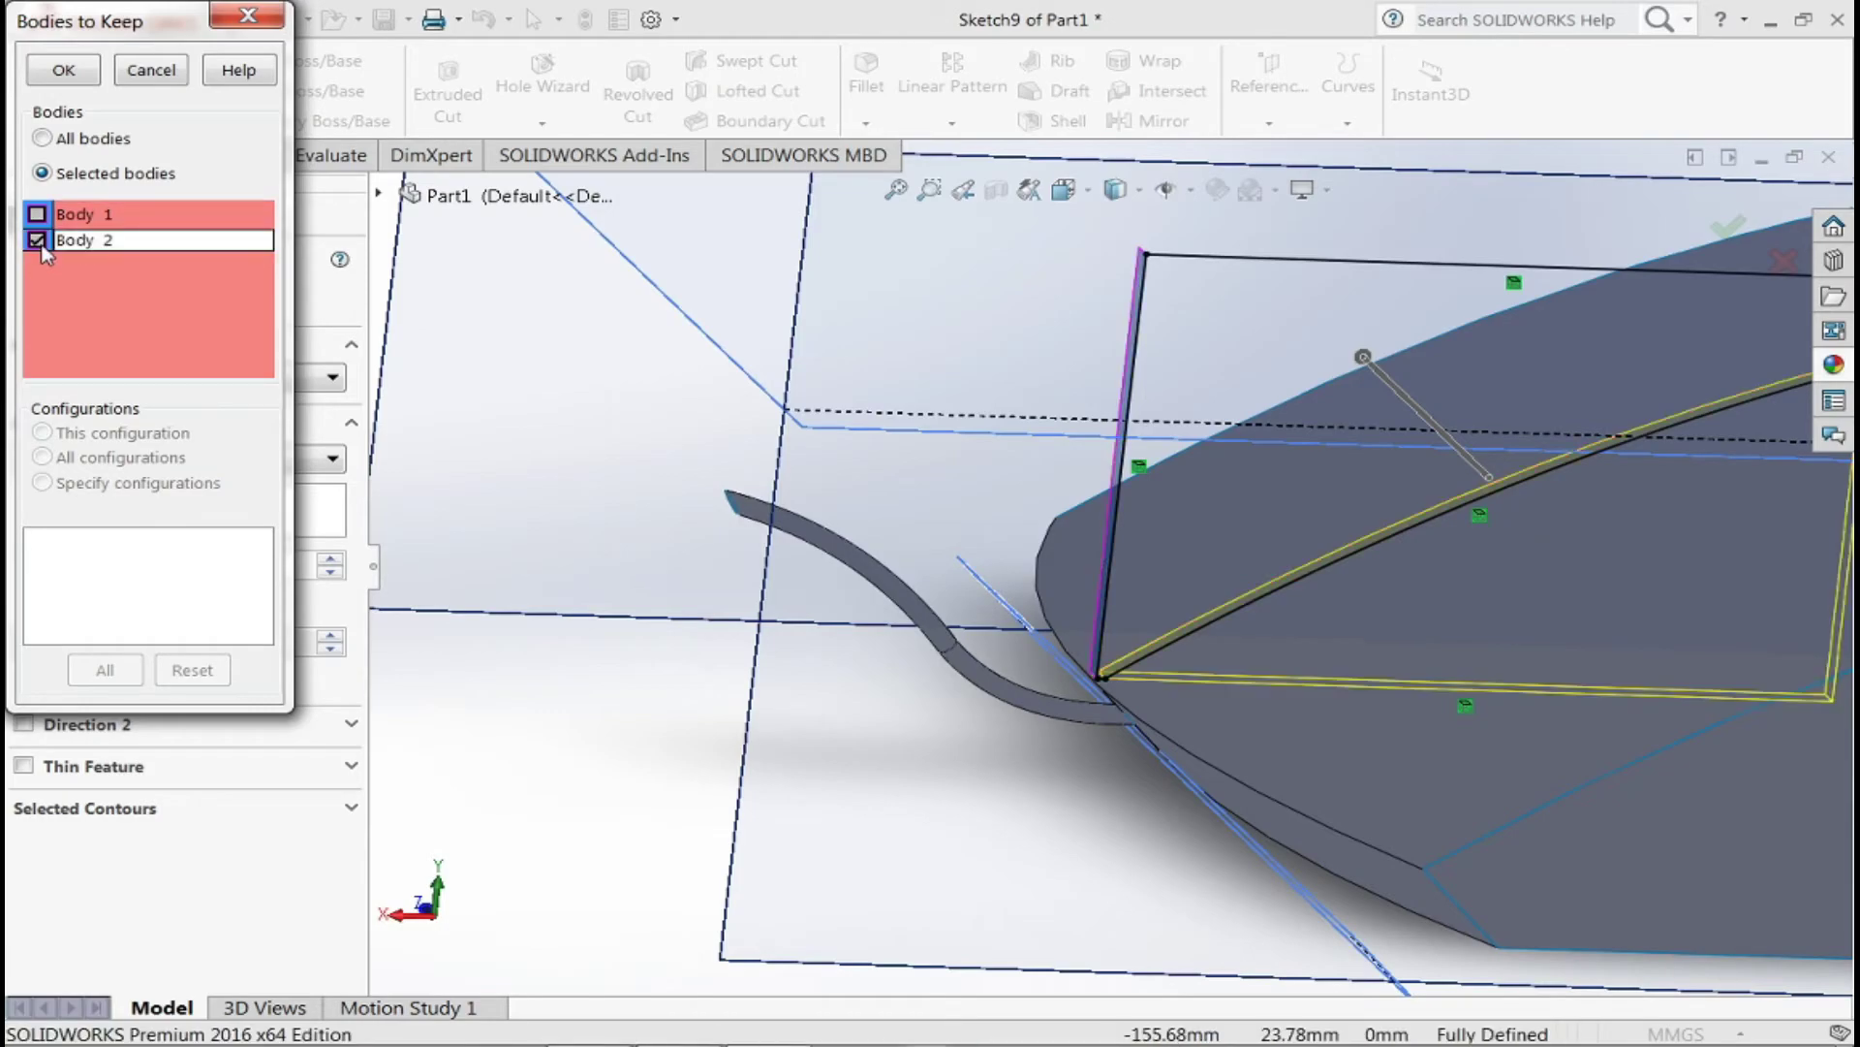
click(61, 69)
mouse_move(851, 756)
middle_down()
mouse_move(906, 818)
mouse_move(935, 781)
middle_up()
- Exit the slot sketch and redo the 33 mm cut keeping only Body 1, then fit the view
key(s)
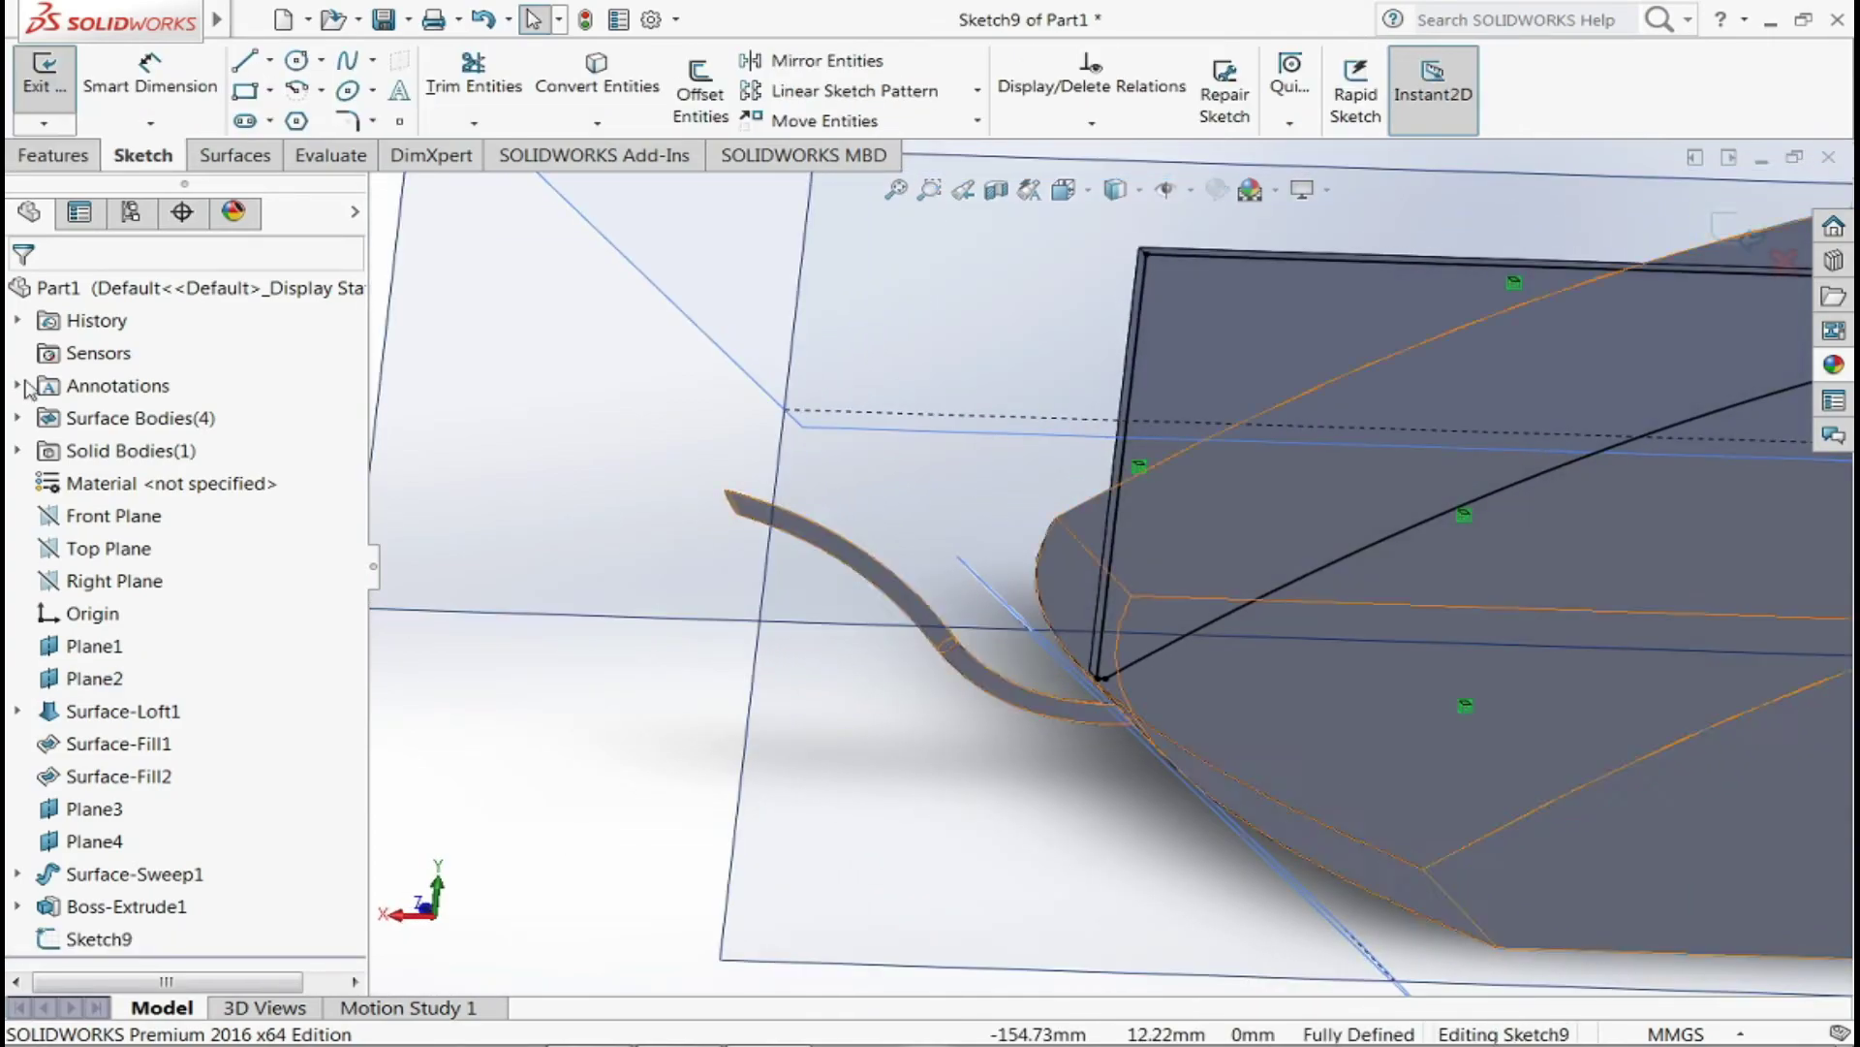
click(43, 70)
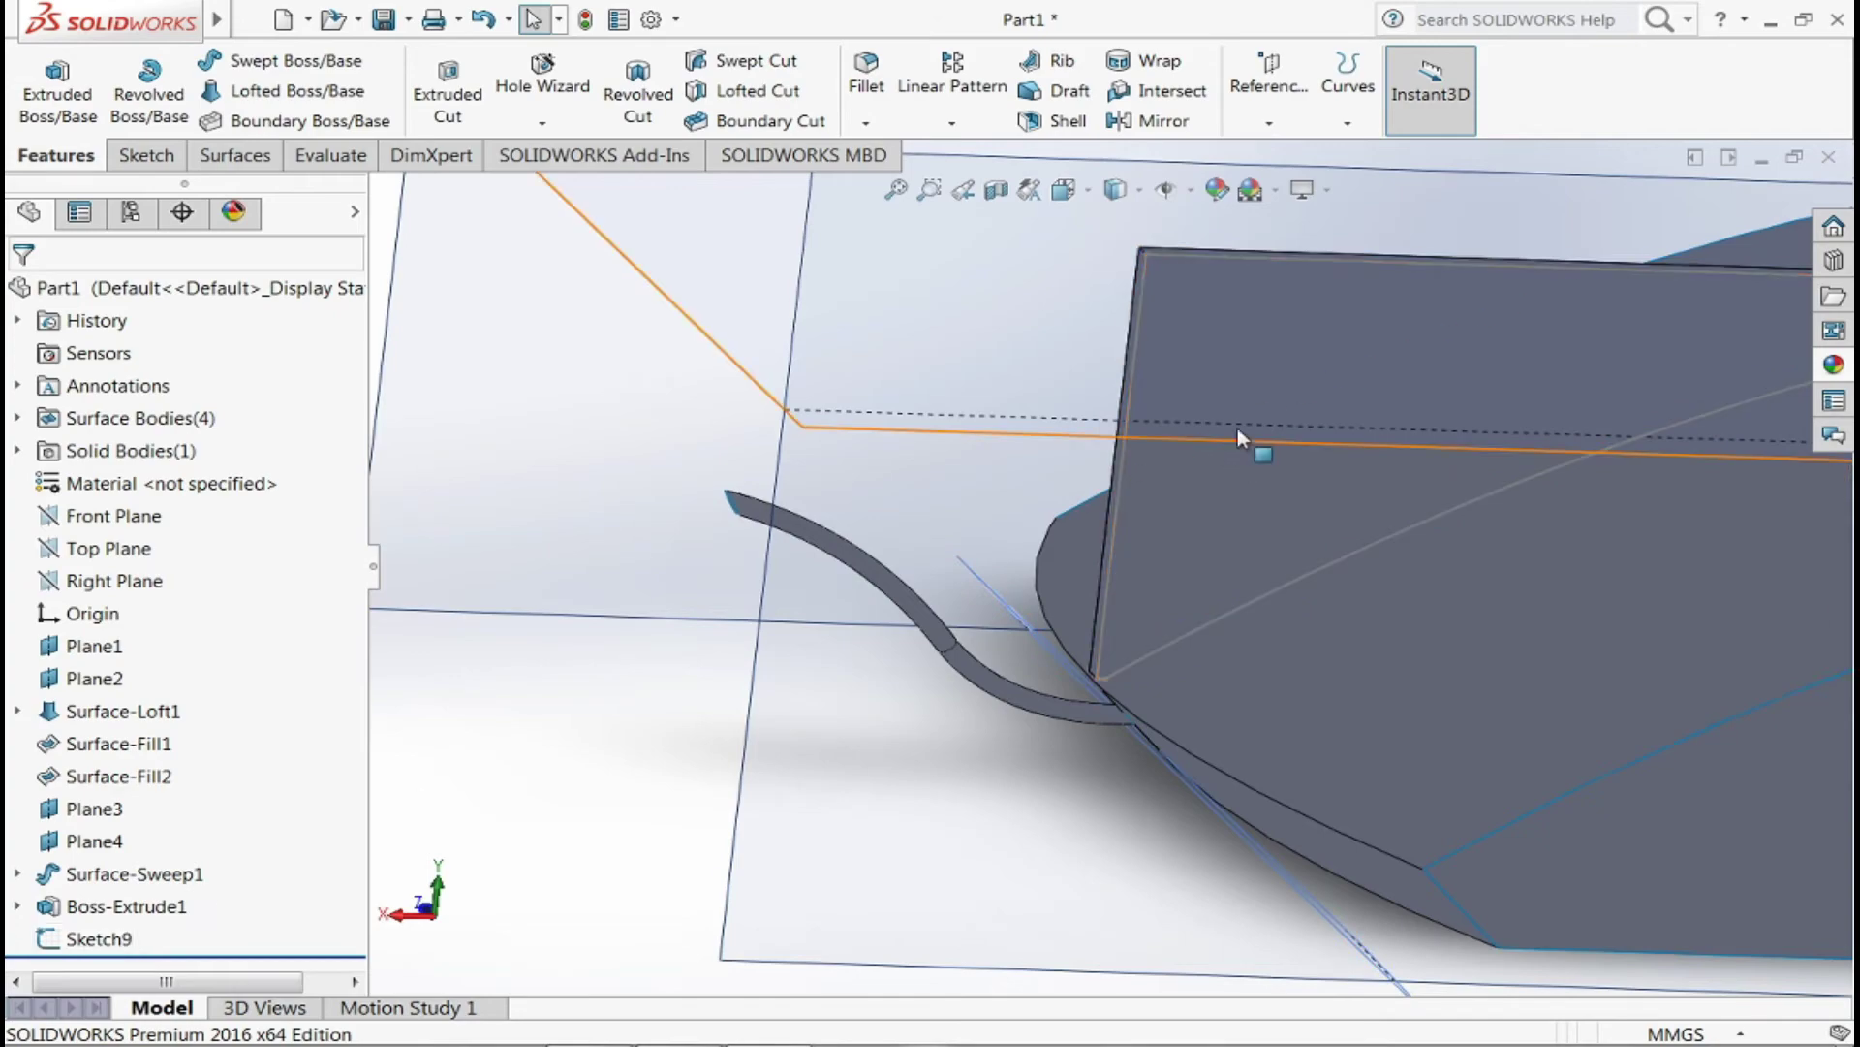
key(e)
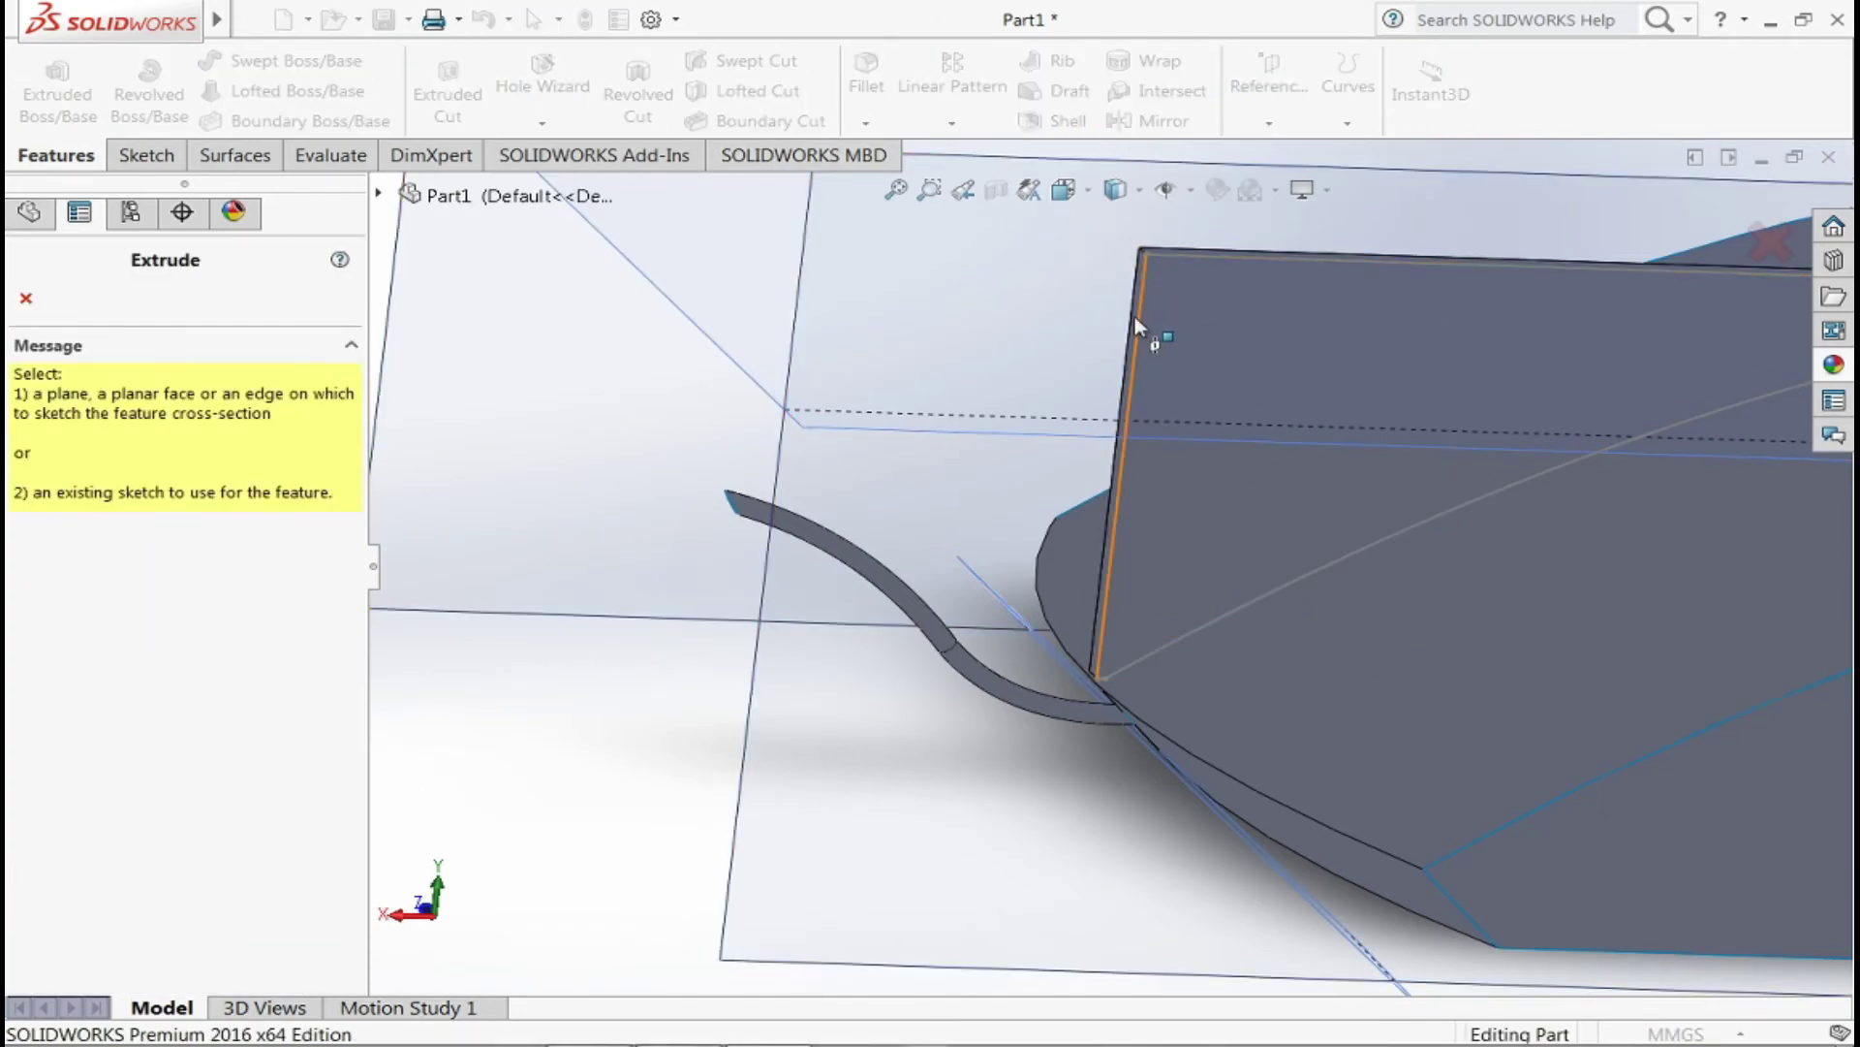
click(1136, 320)
click(25, 298)
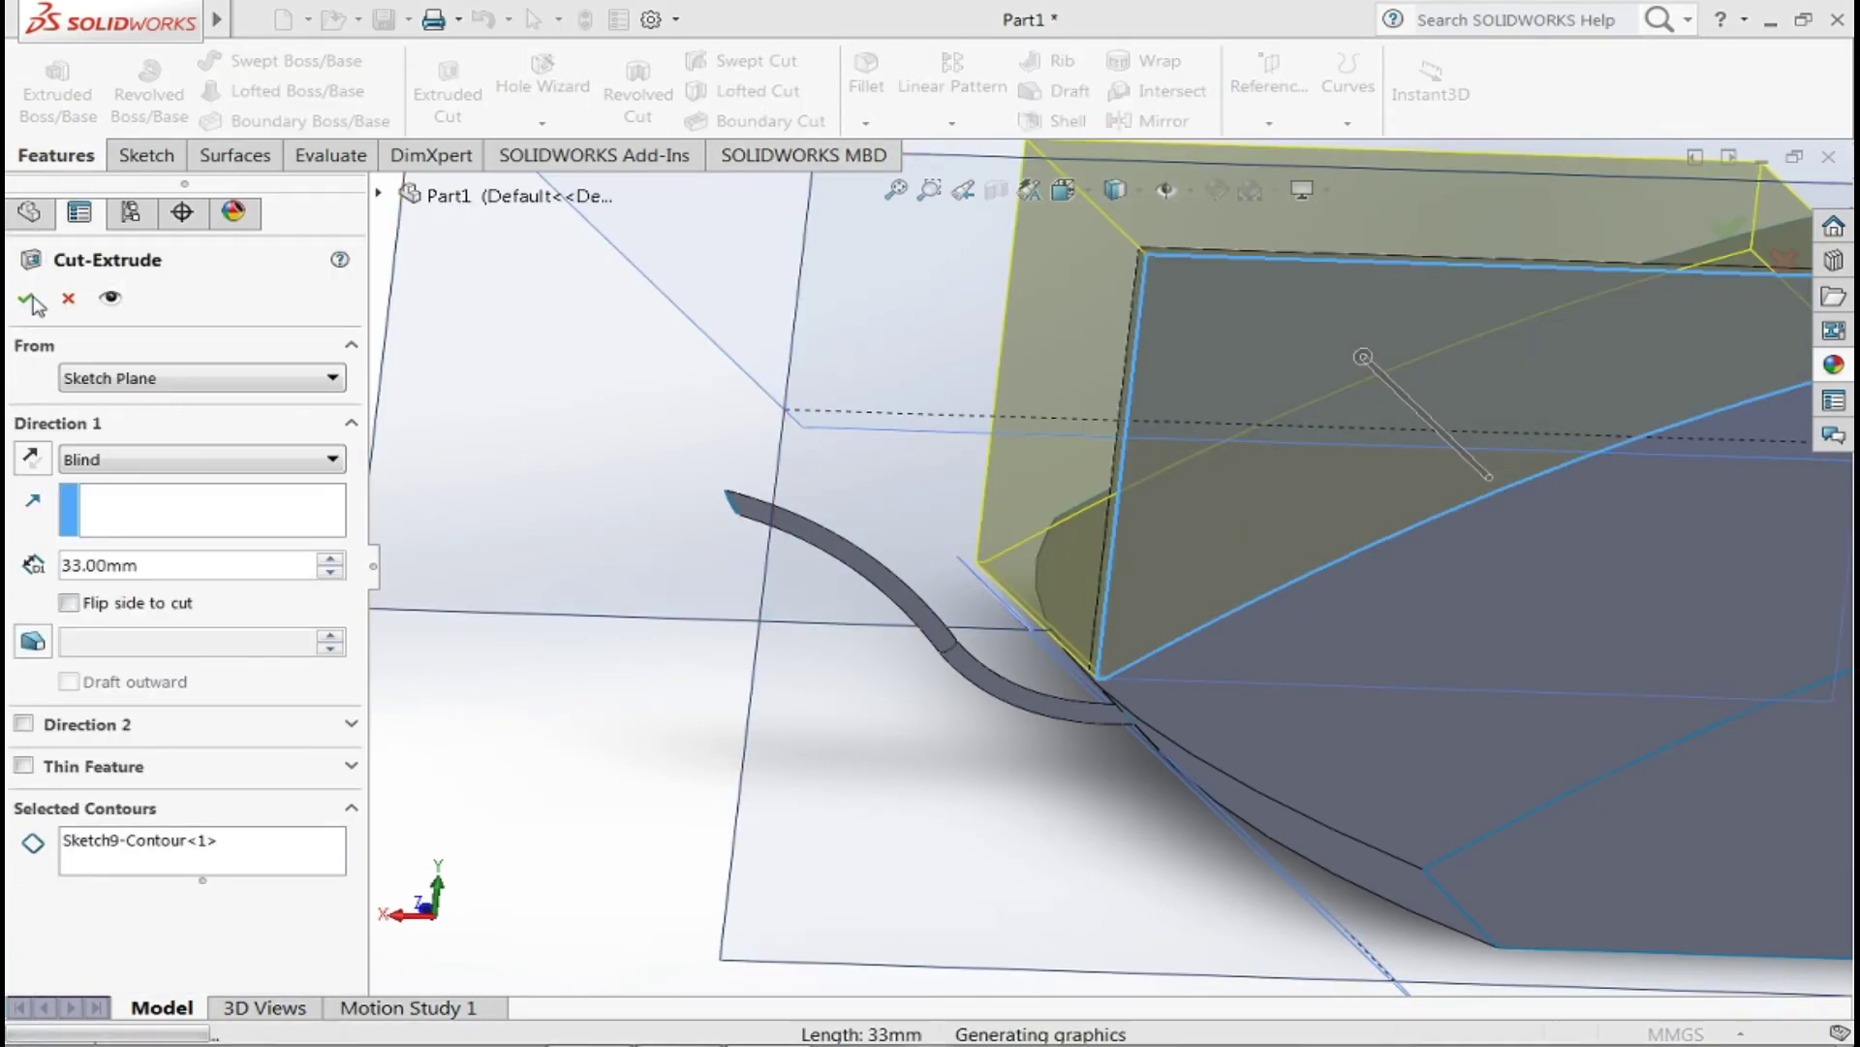
click(89, 174)
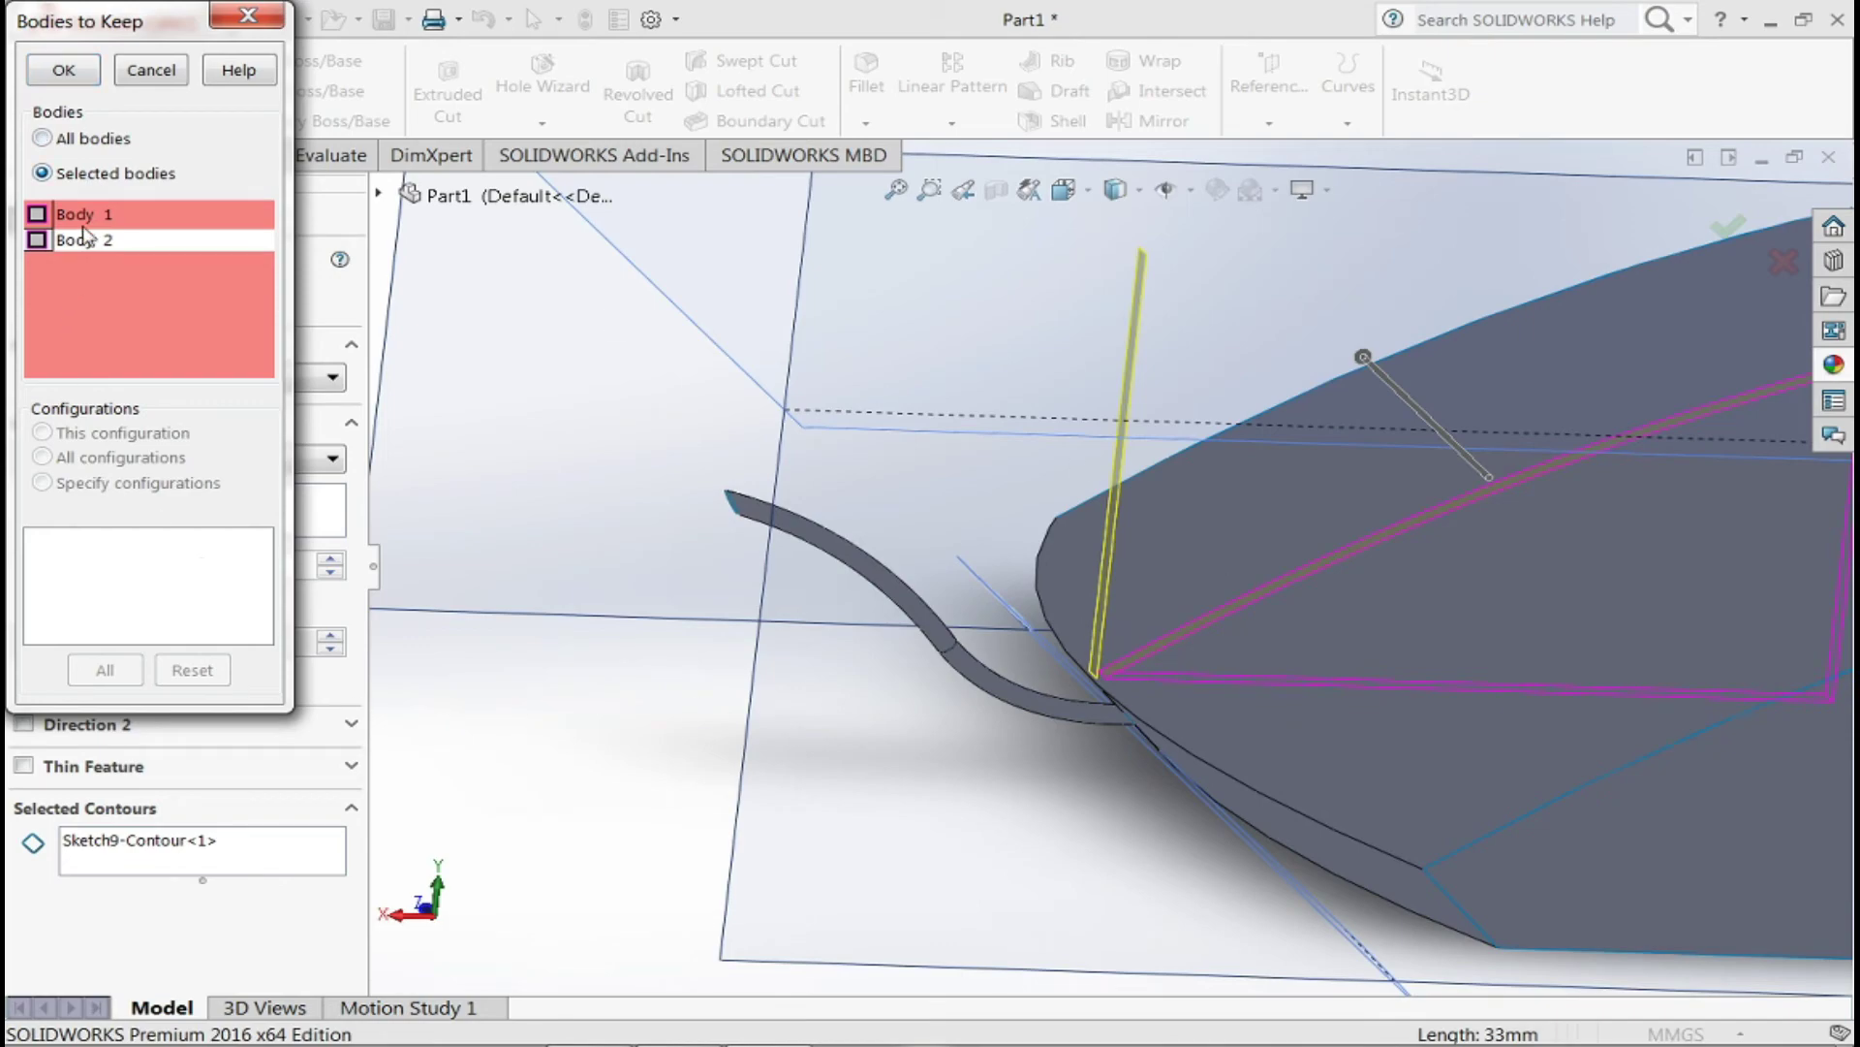
click(37, 214)
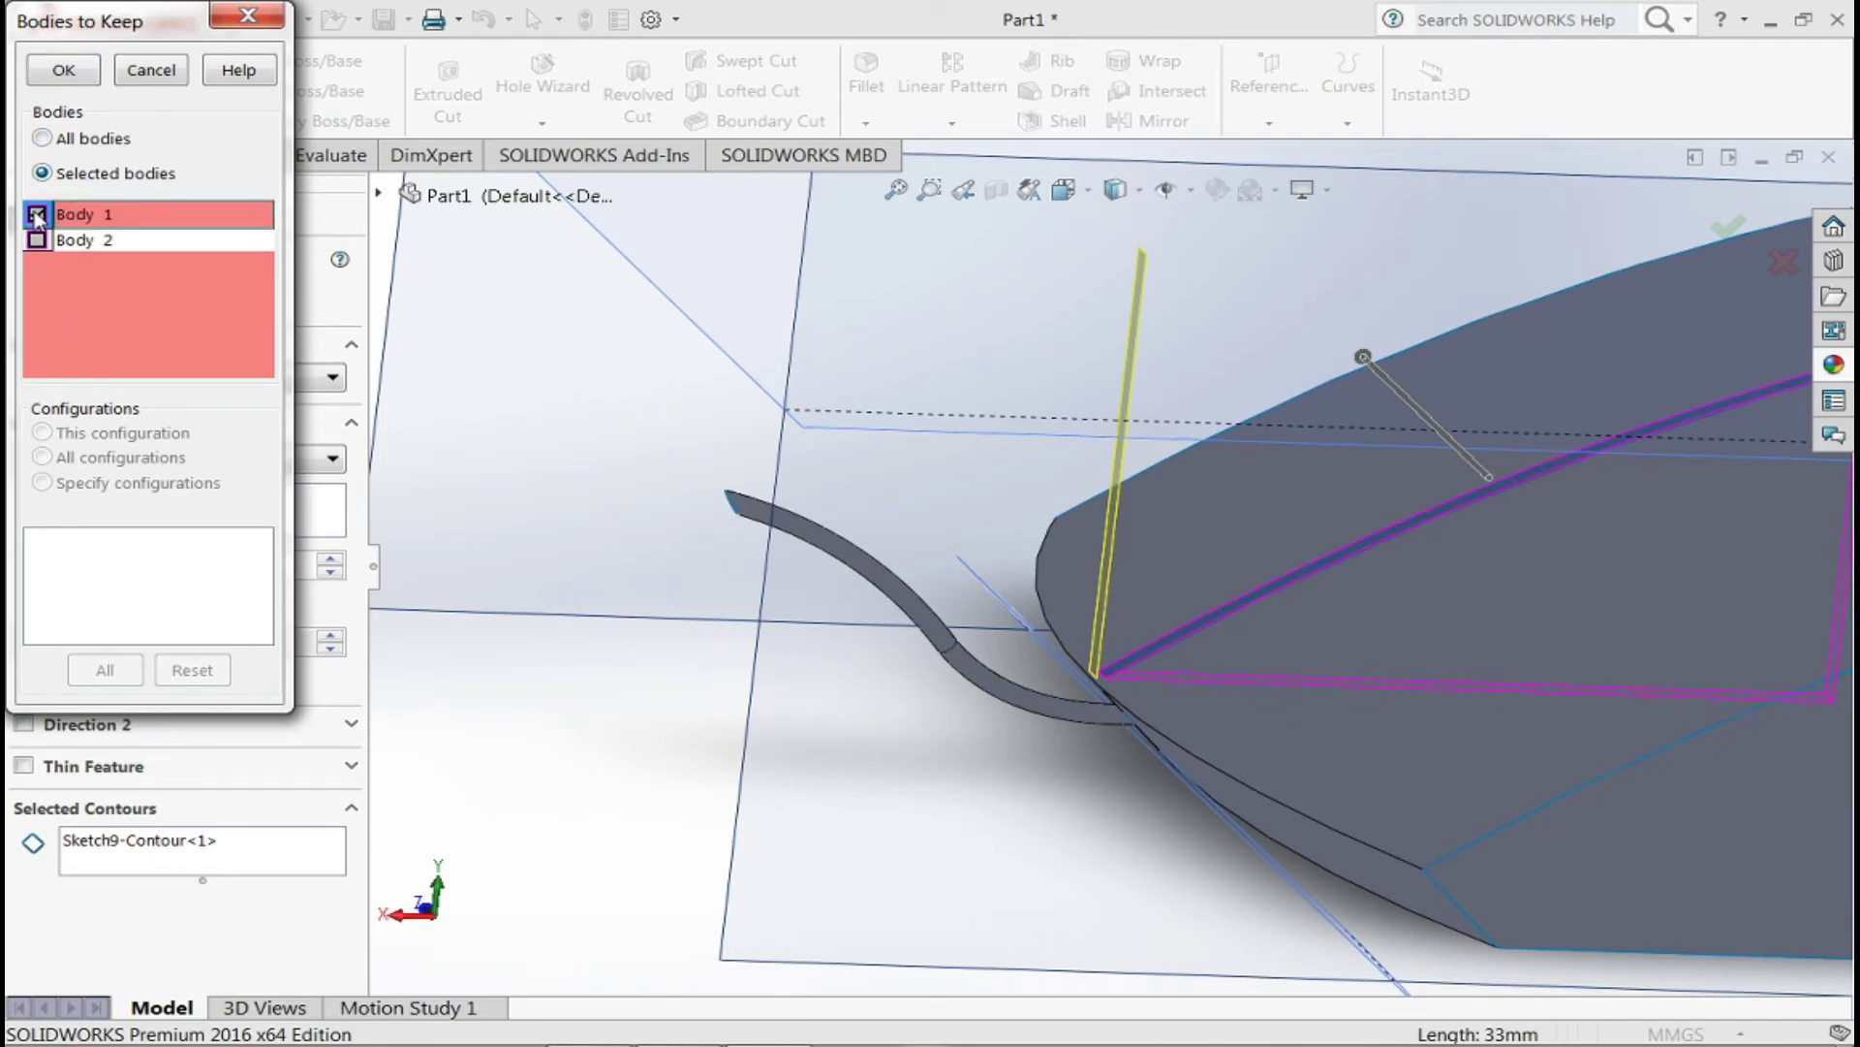
click(64, 70)
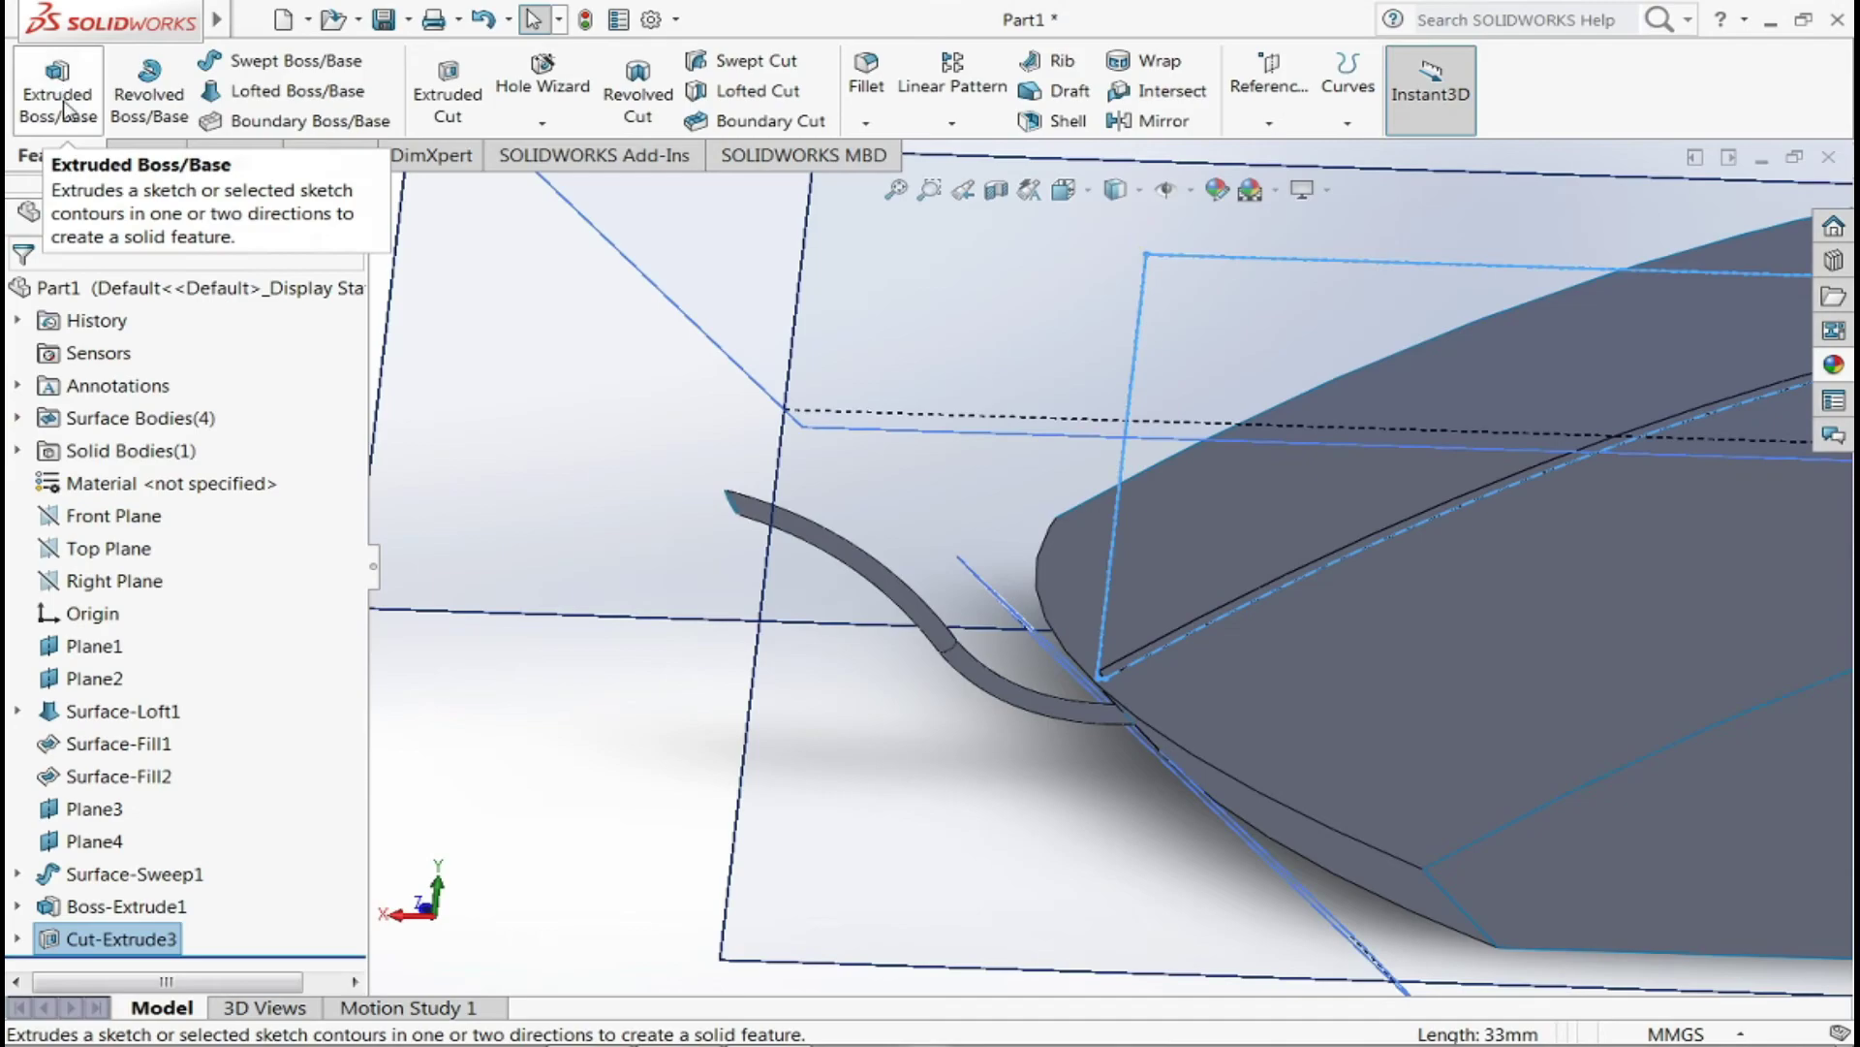
mouse_move(689, 826)
middle_down()
mouse_move(749, 788)
mouse_move(901, 781)
mouse_move(1497, 794)
middle_up()
key(f)
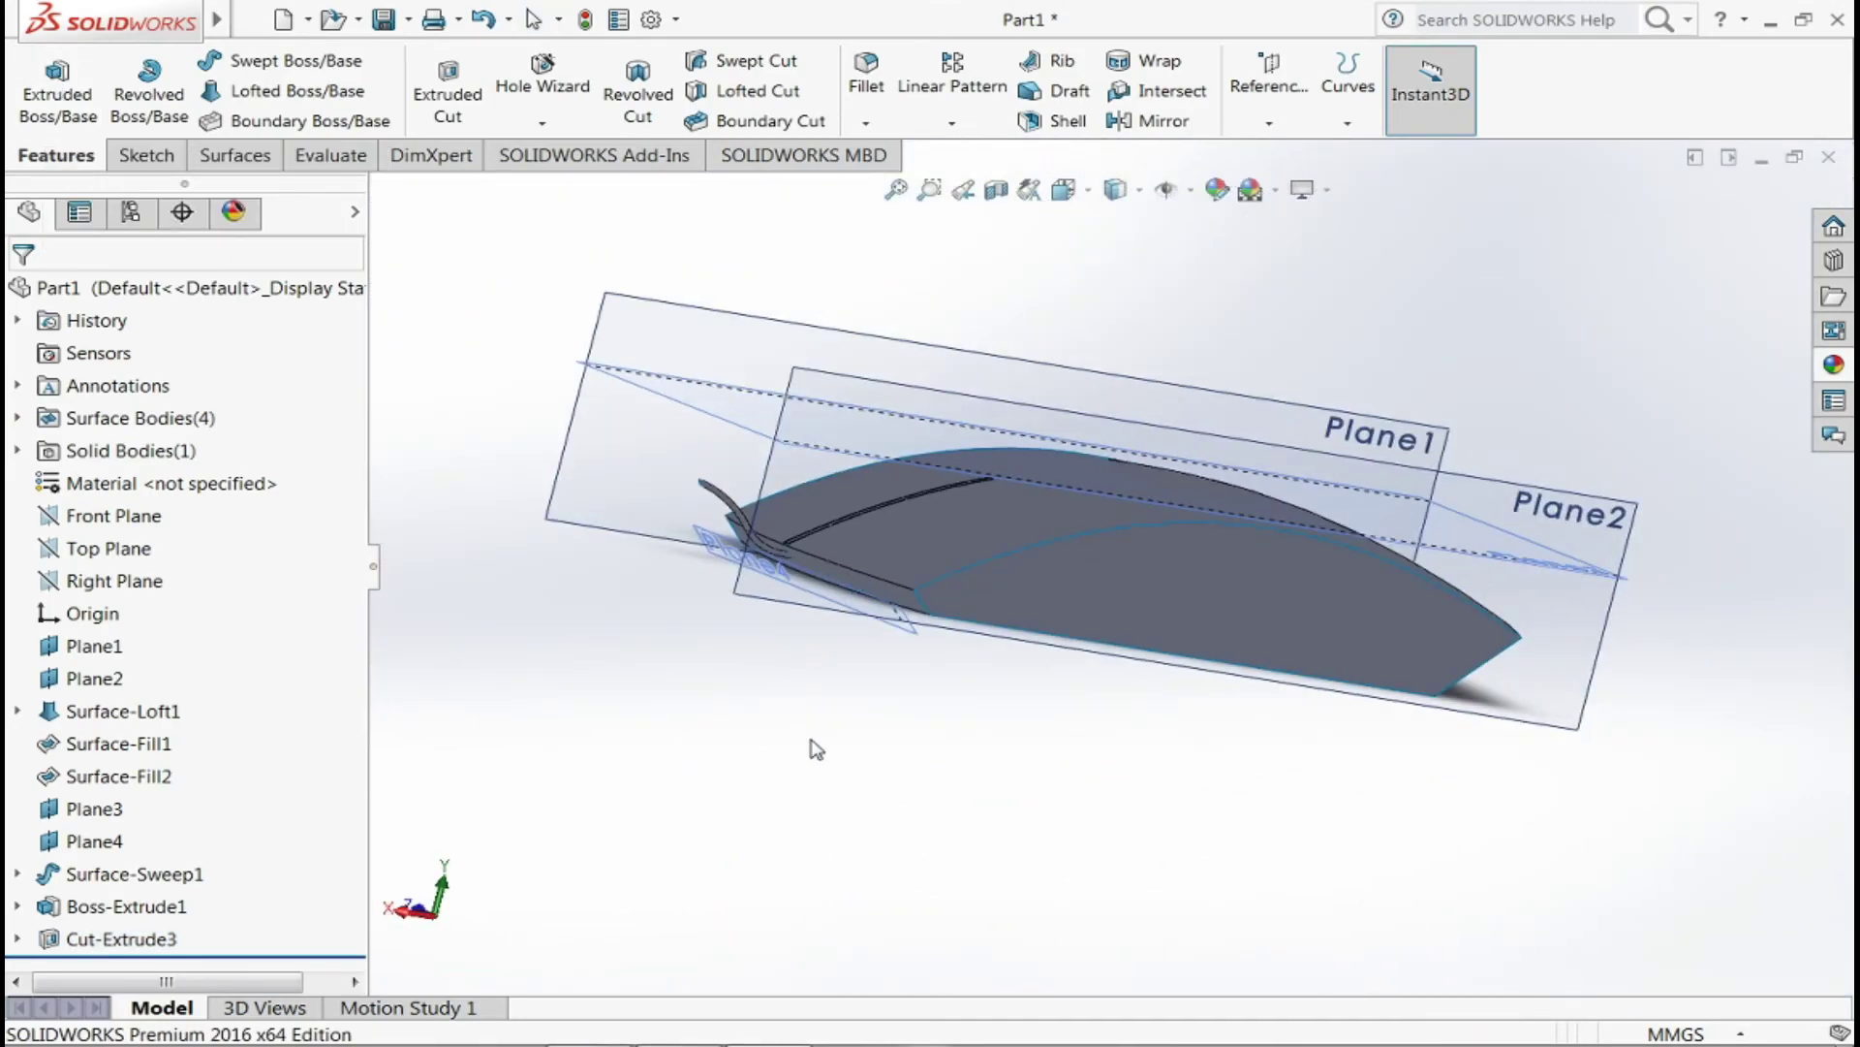
middle_drag(816, 749, 862, 749)
right_click(705, 449)
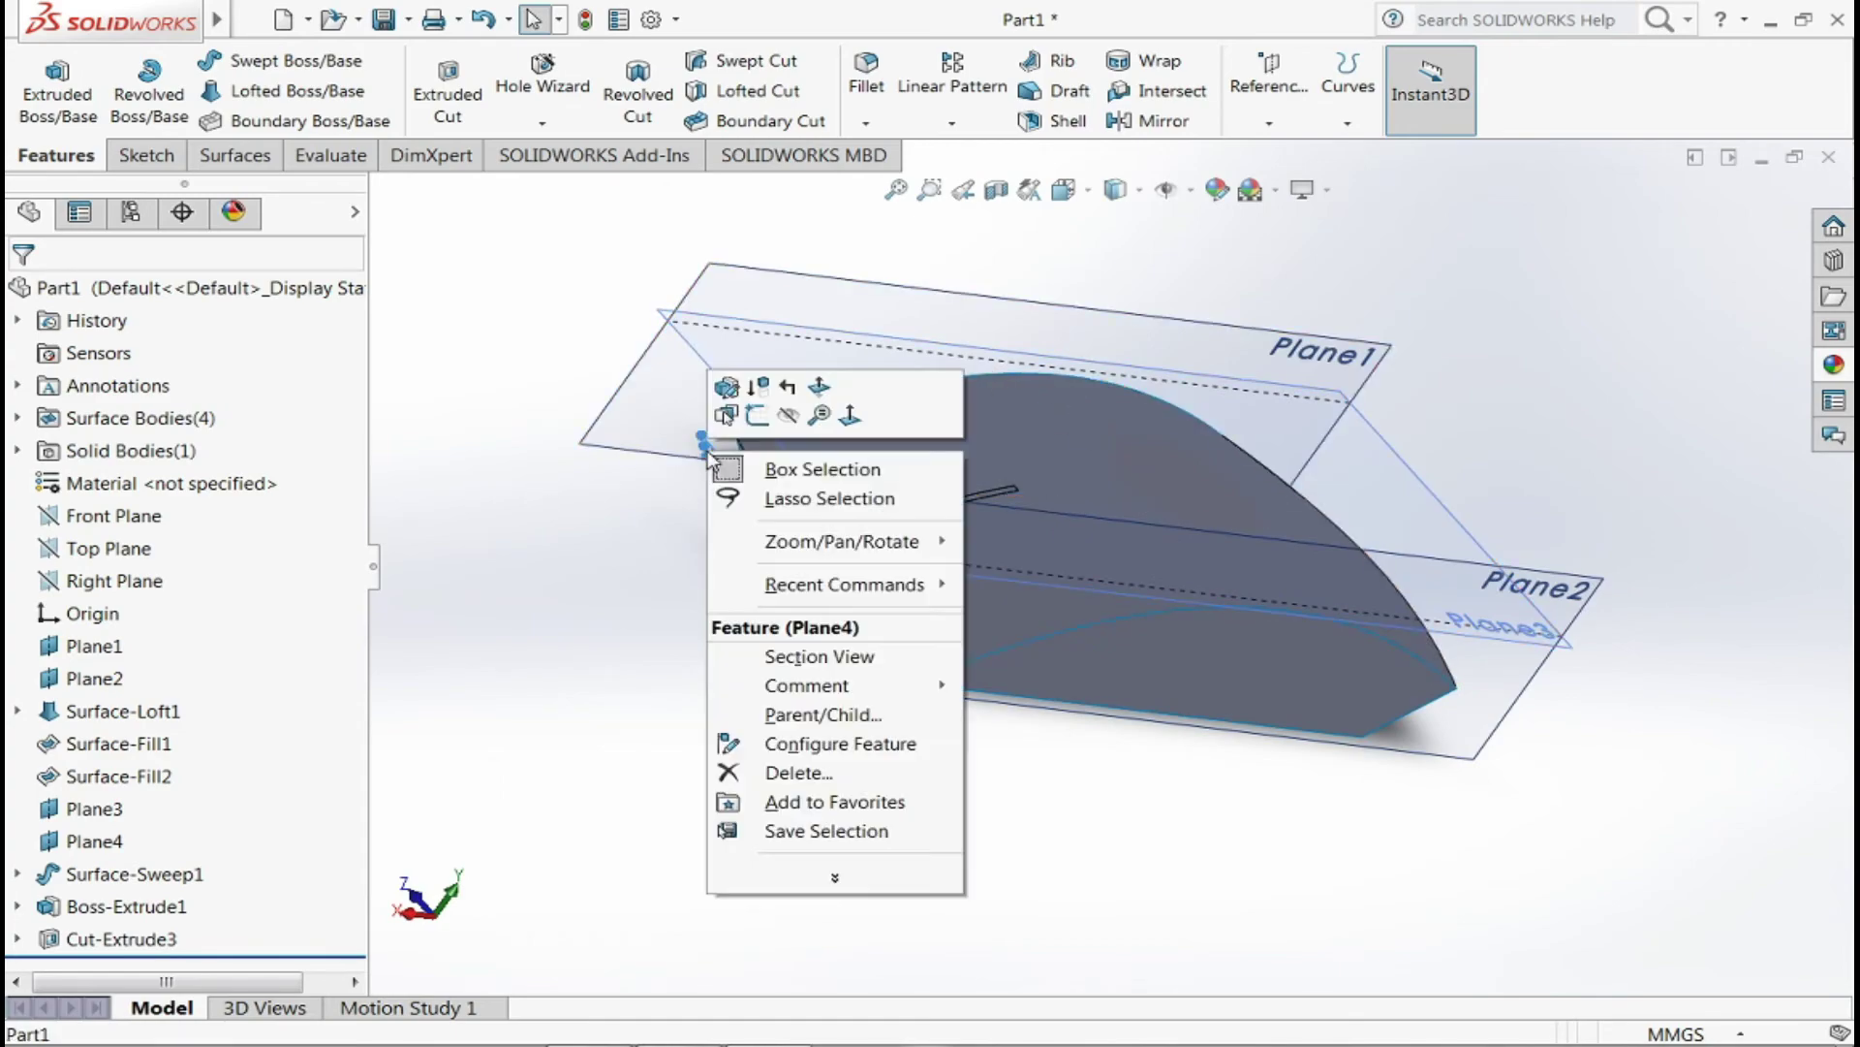
click(800, 425)
right_click(752, 362)
click(833, 326)
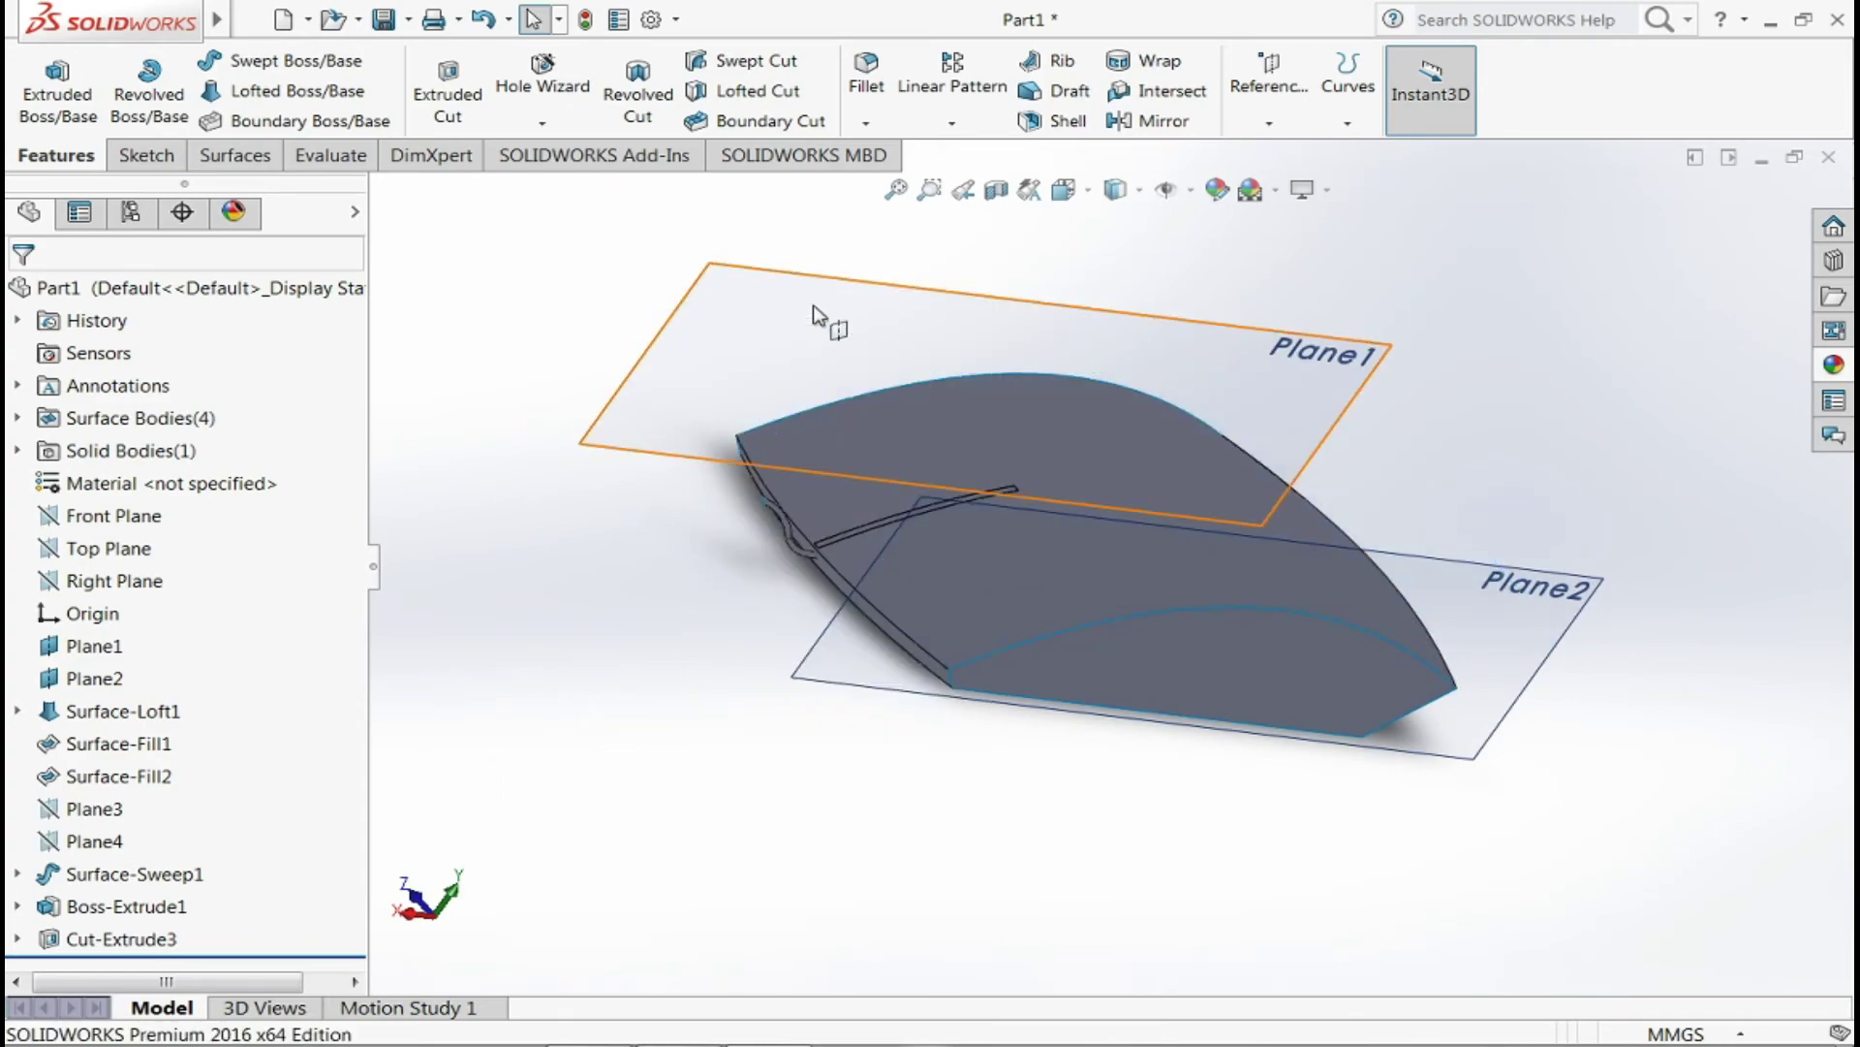
right_click(828, 318)
click(889, 247)
right_click(831, 683)
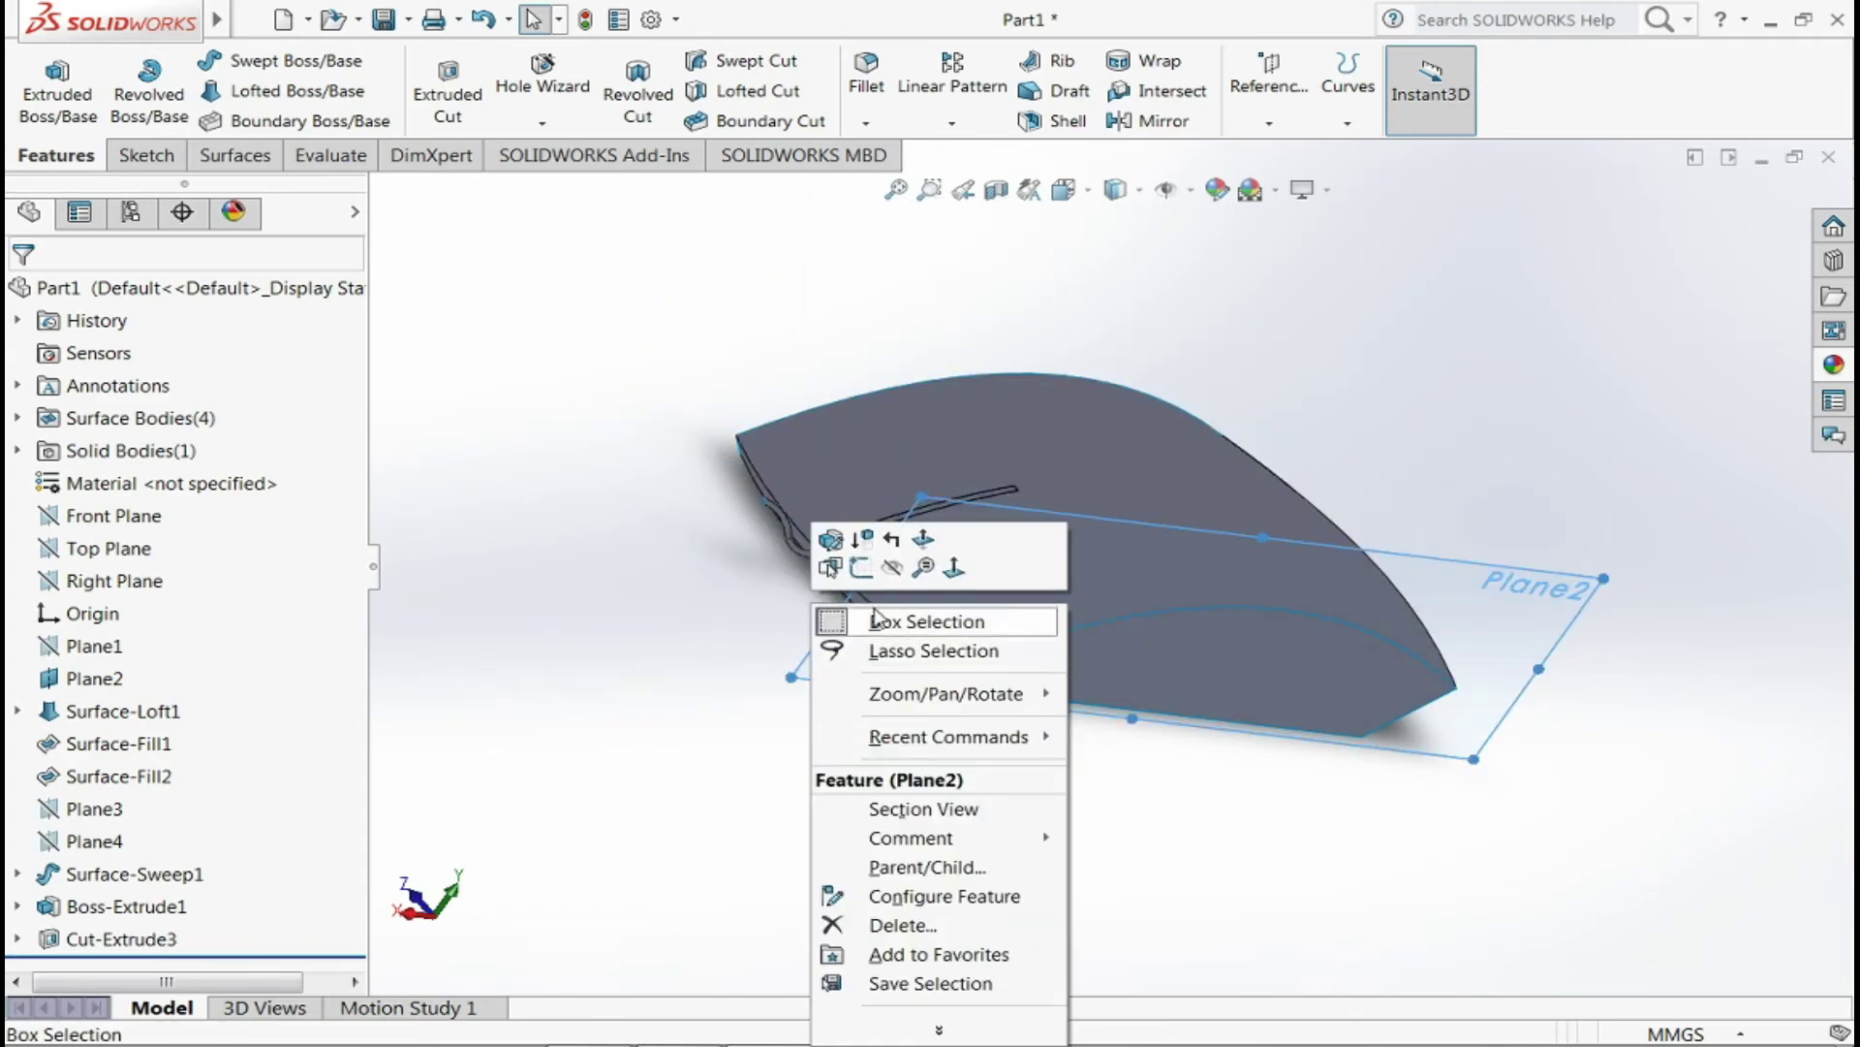
click(886, 565)
middle_drag(1046, 781, 1672, 758)
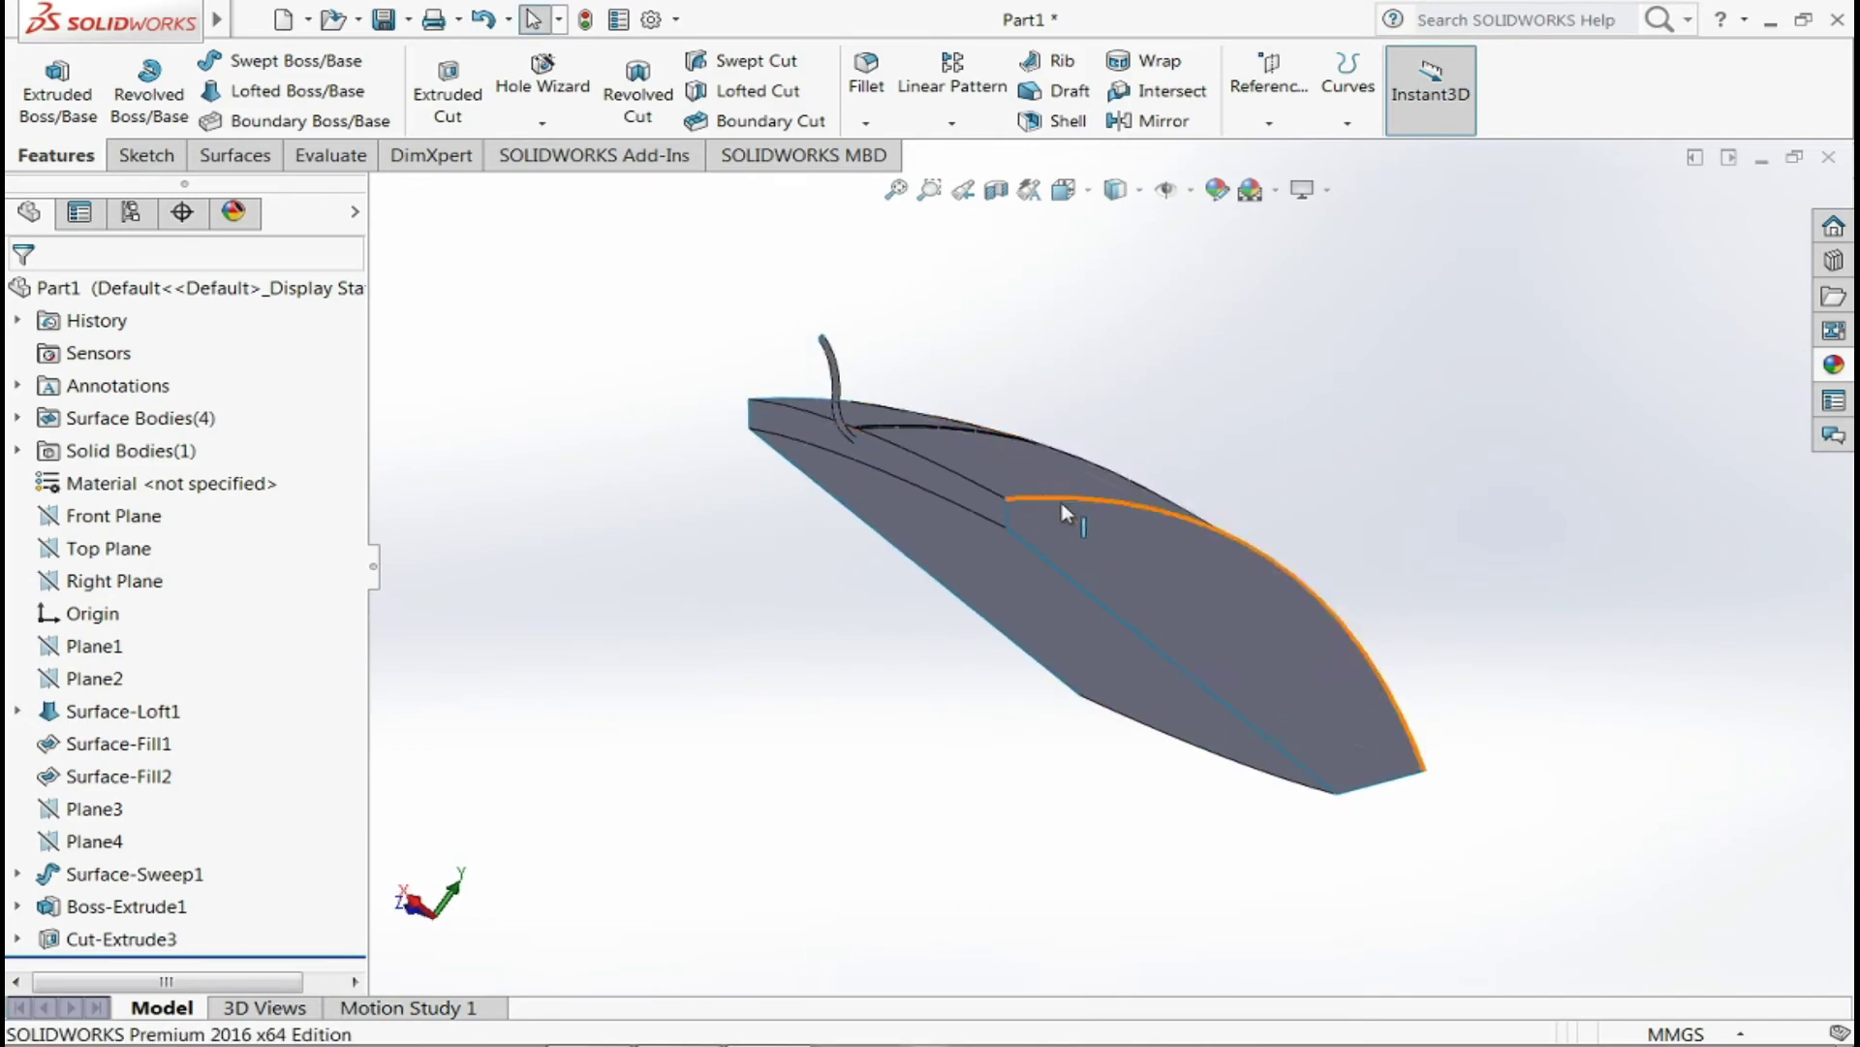
right_click(1066, 510)
click(1114, 619)
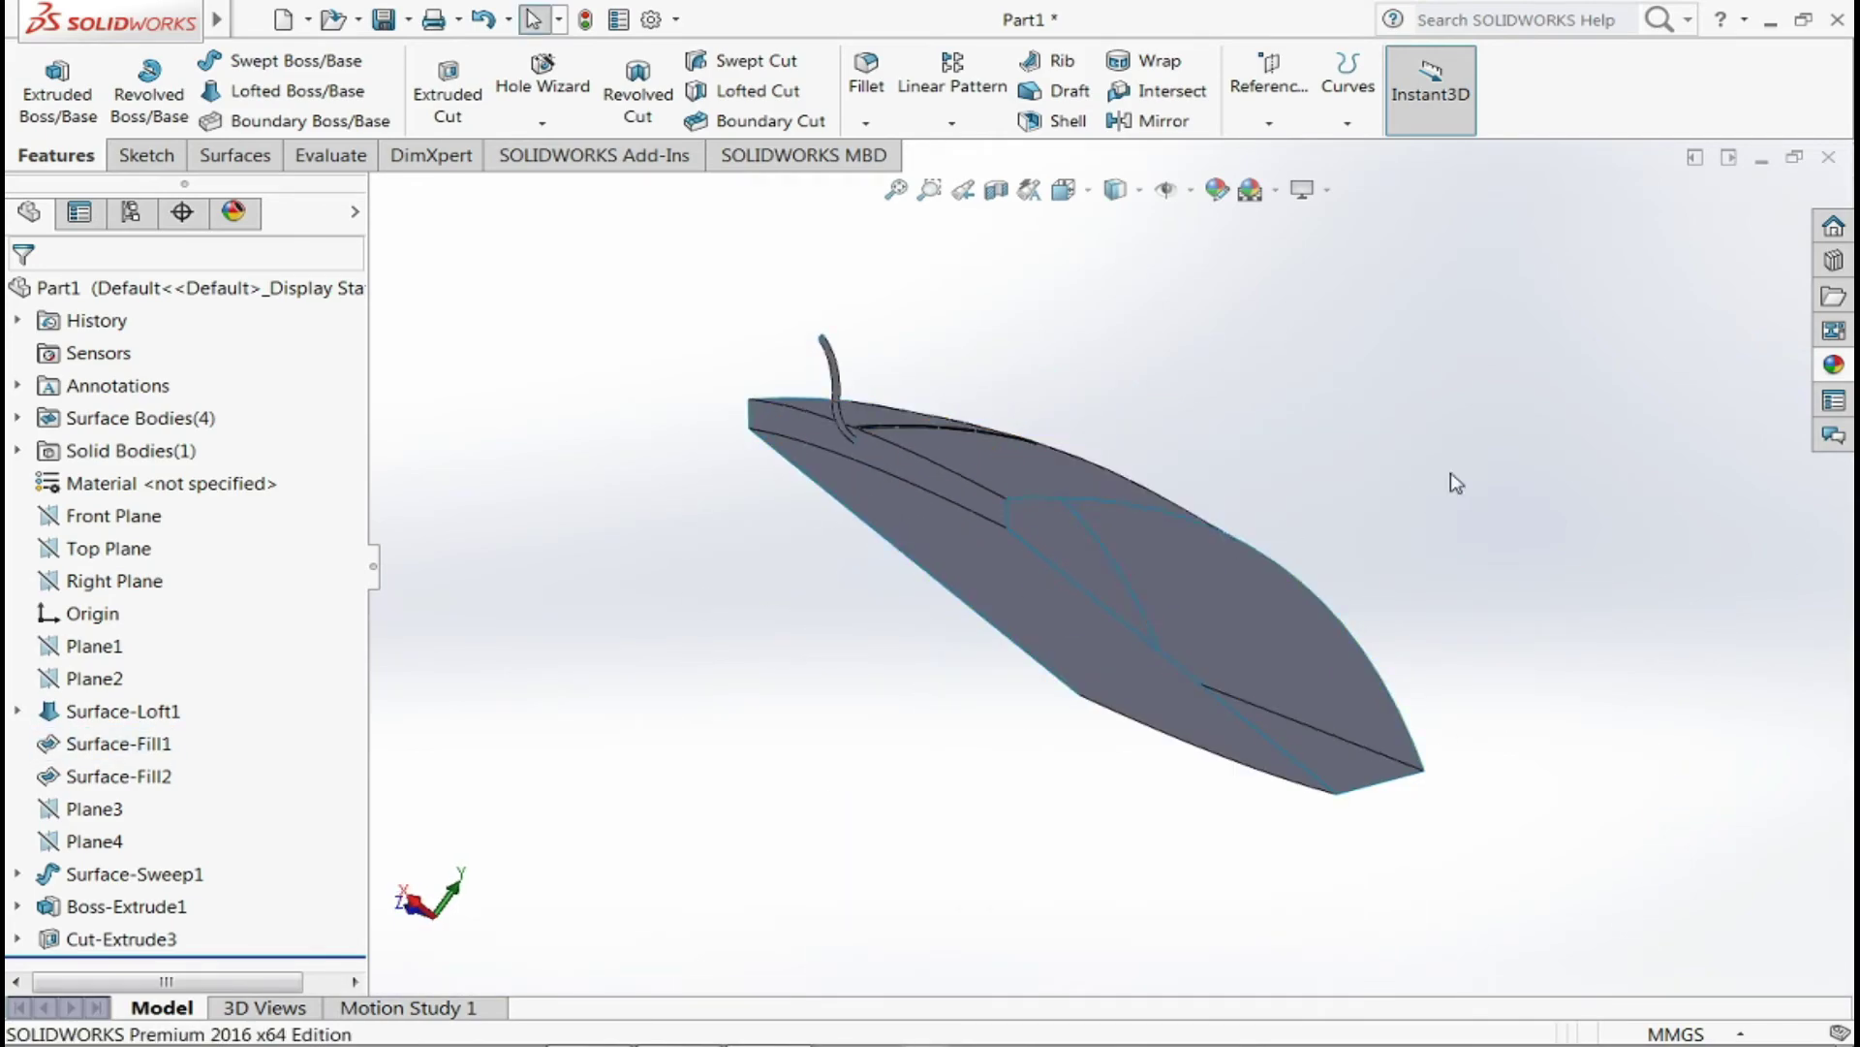
mouse_move(1456, 482)
middle_down()
mouse_move(592, 375)
mouse_move(623, 498)
mouse_move(716, 669)
mouse_move(865, 786)
mouse_move(619, 530)
middle_up()
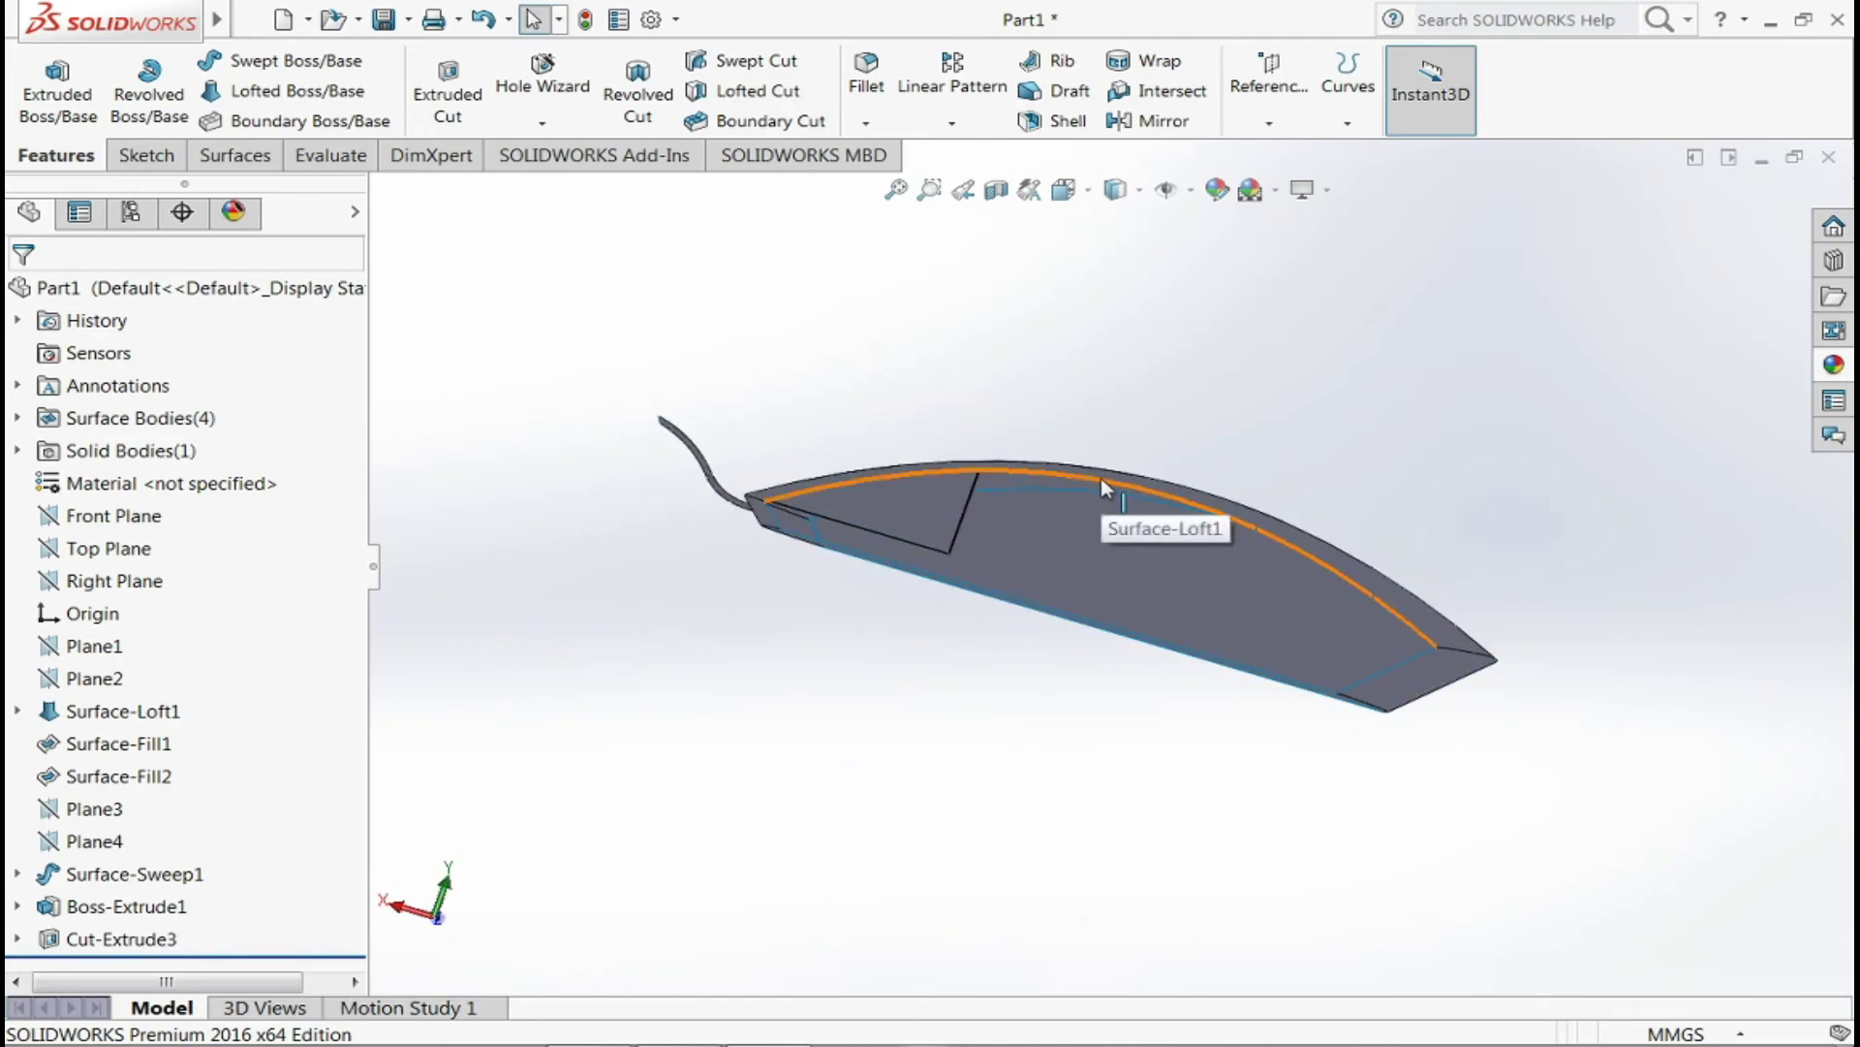
- Add a Filled Surface bounded by the open side's top, left, bottom and right edges
click(226, 156)
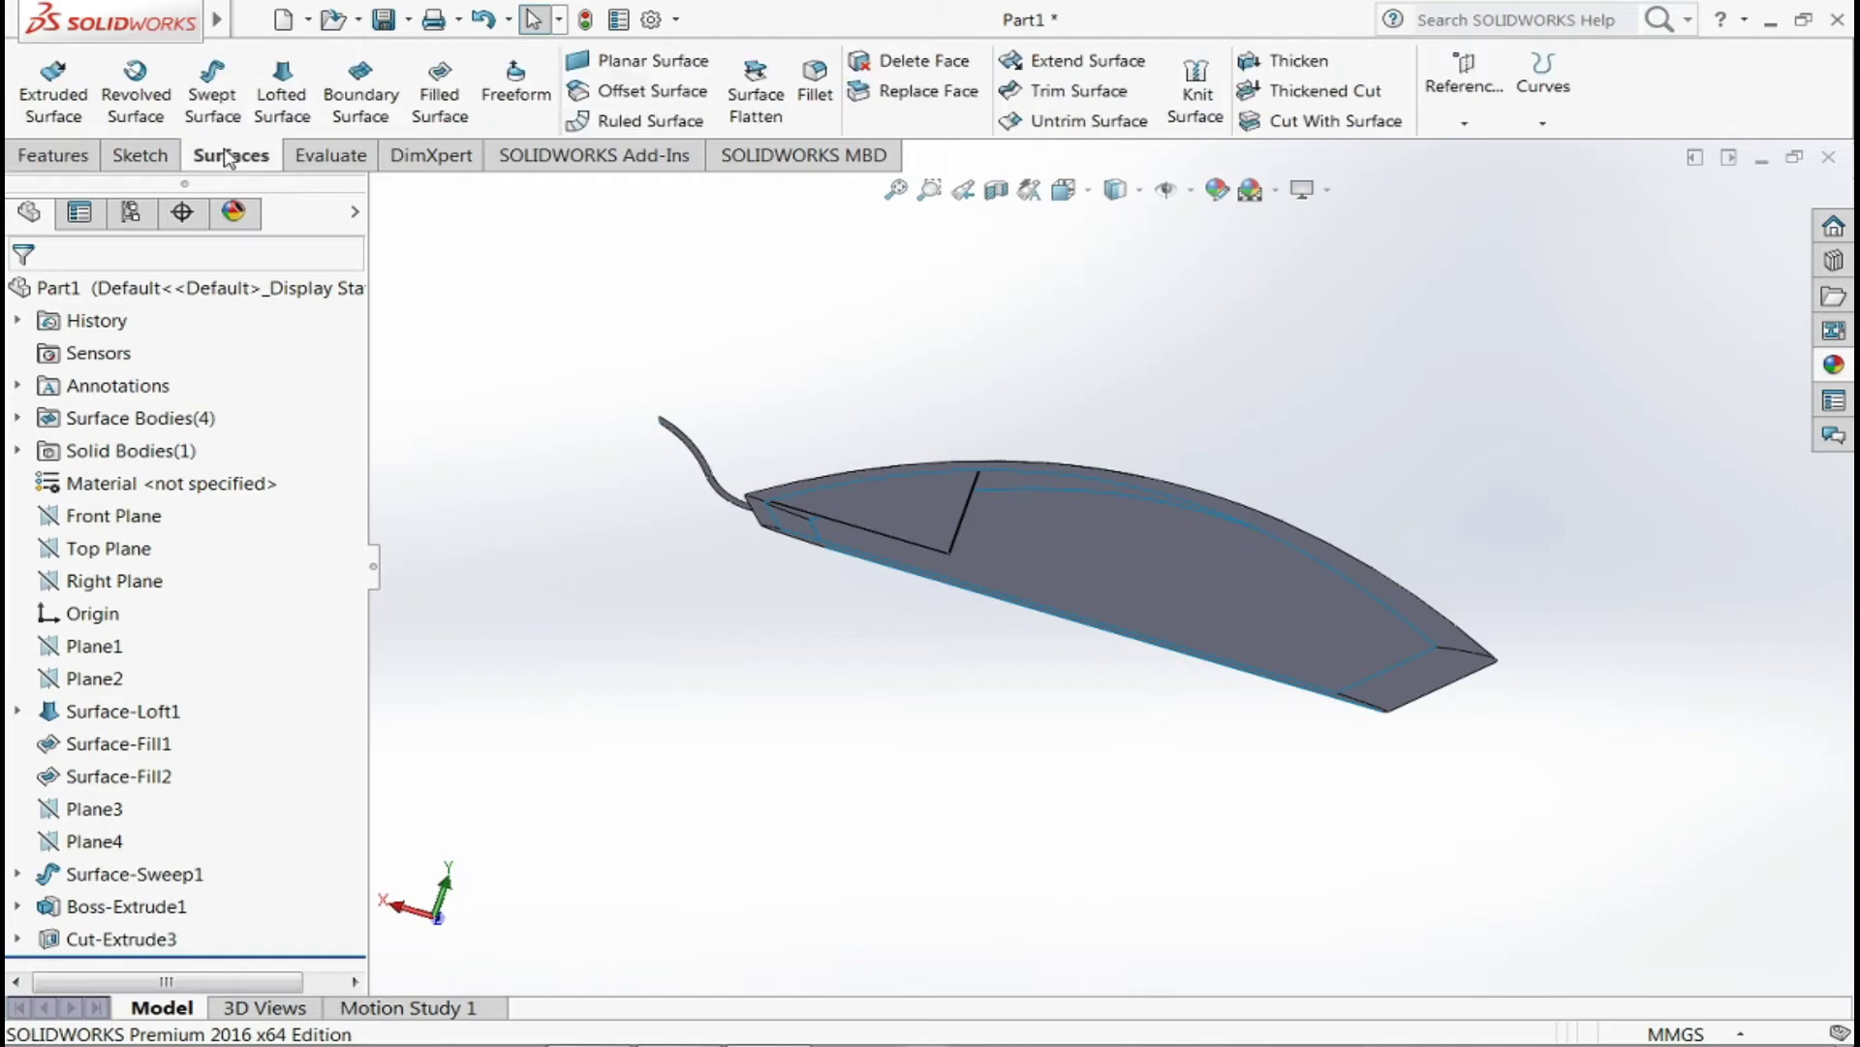
click(440, 111)
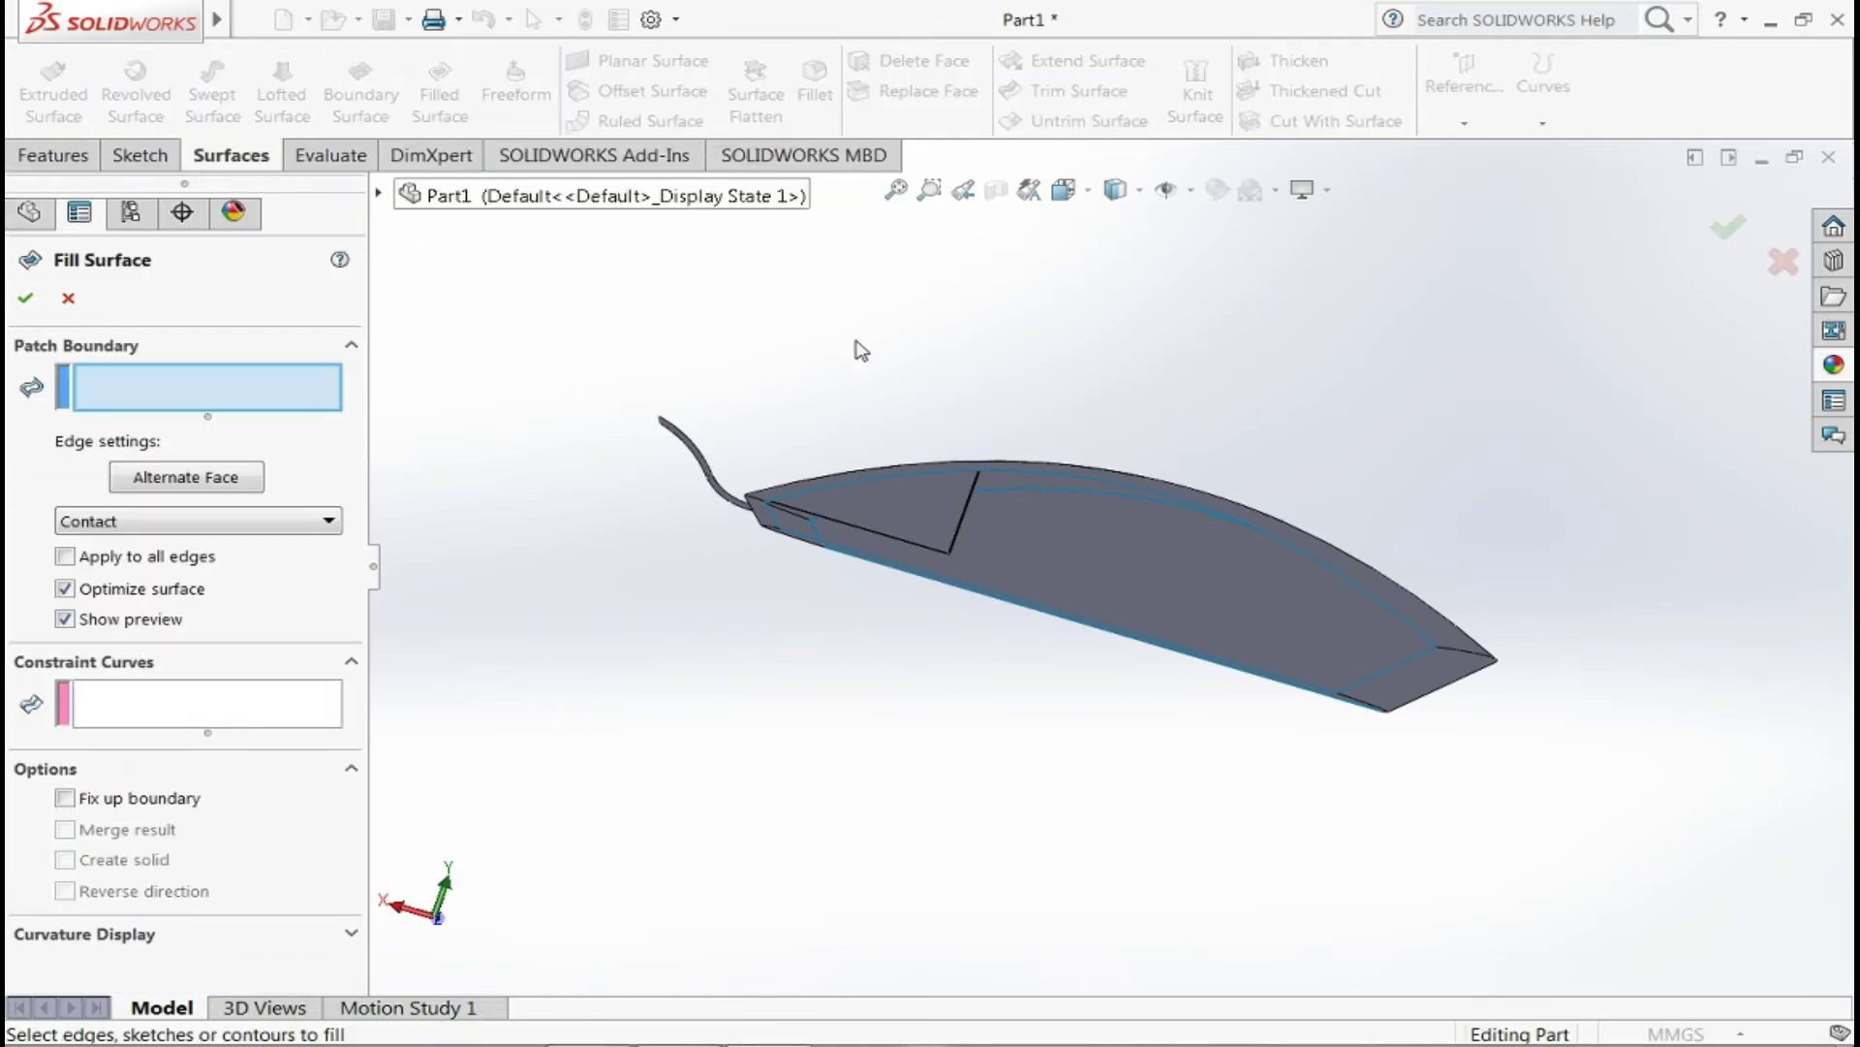
click(962, 466)
click(775, 518)
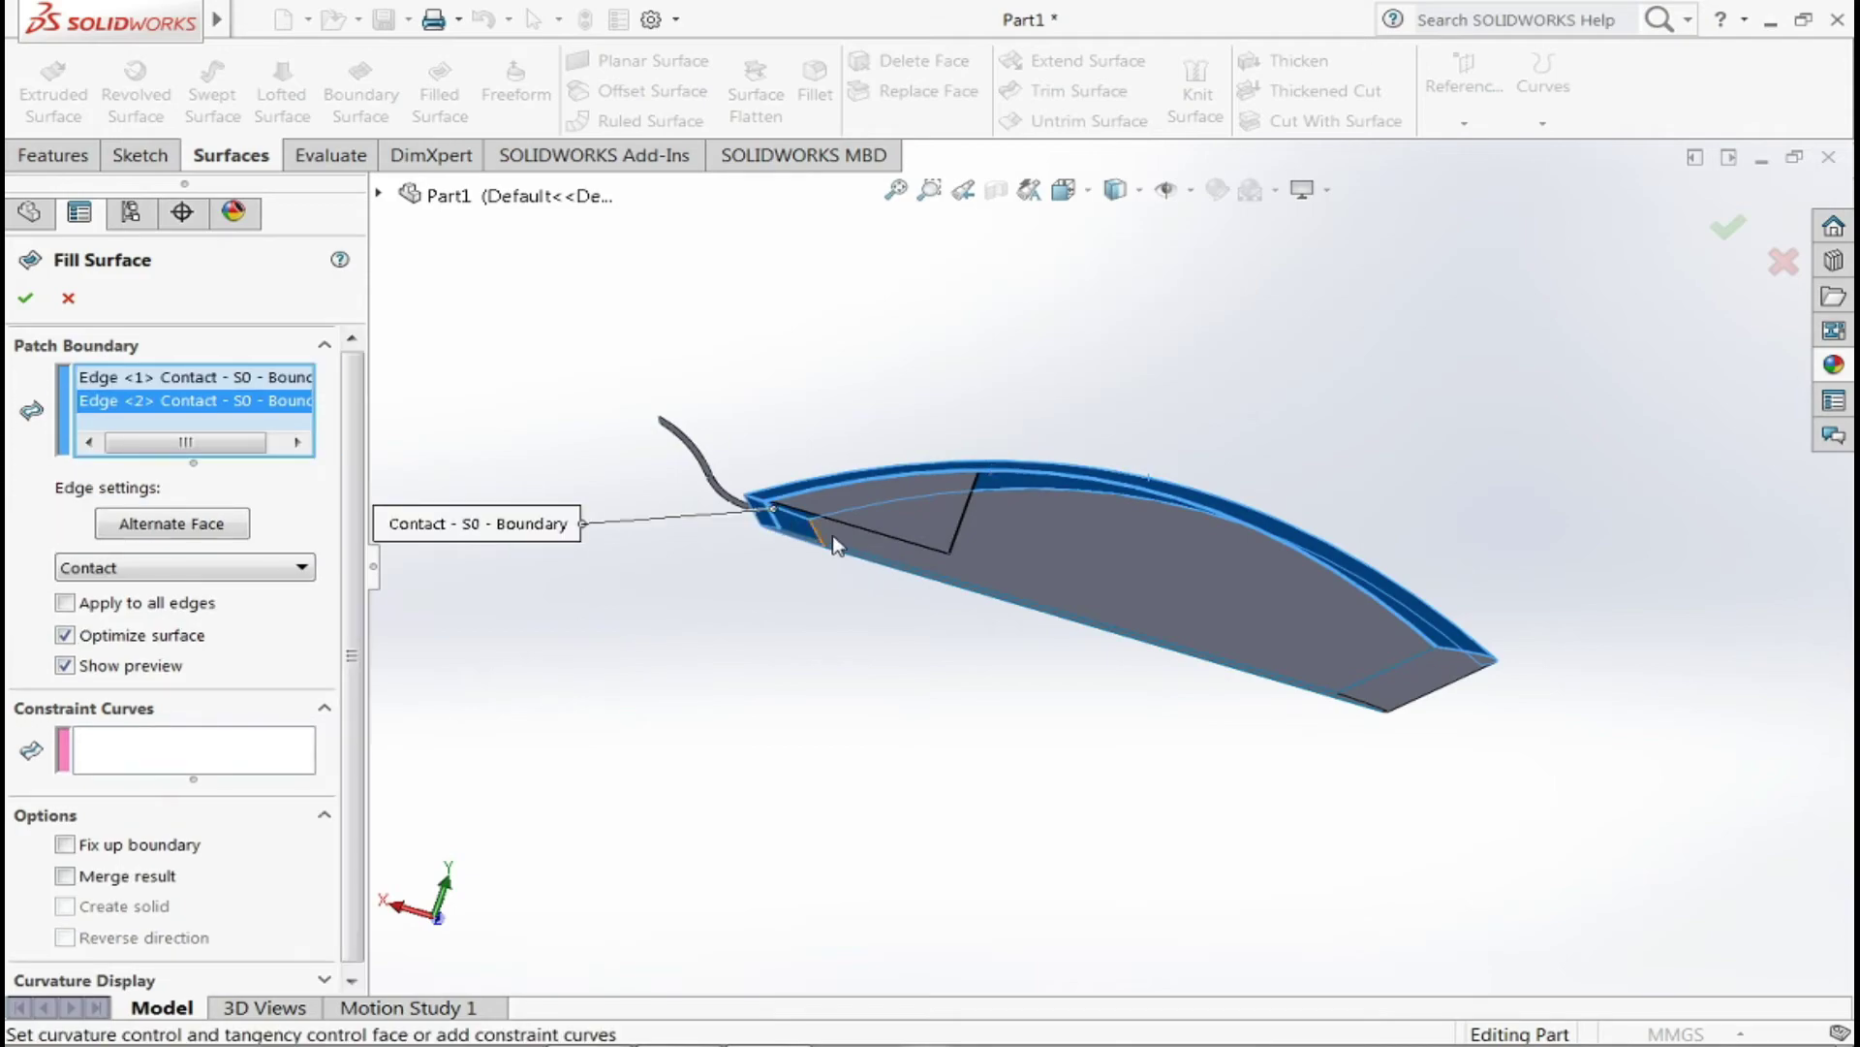
click(854, 560)
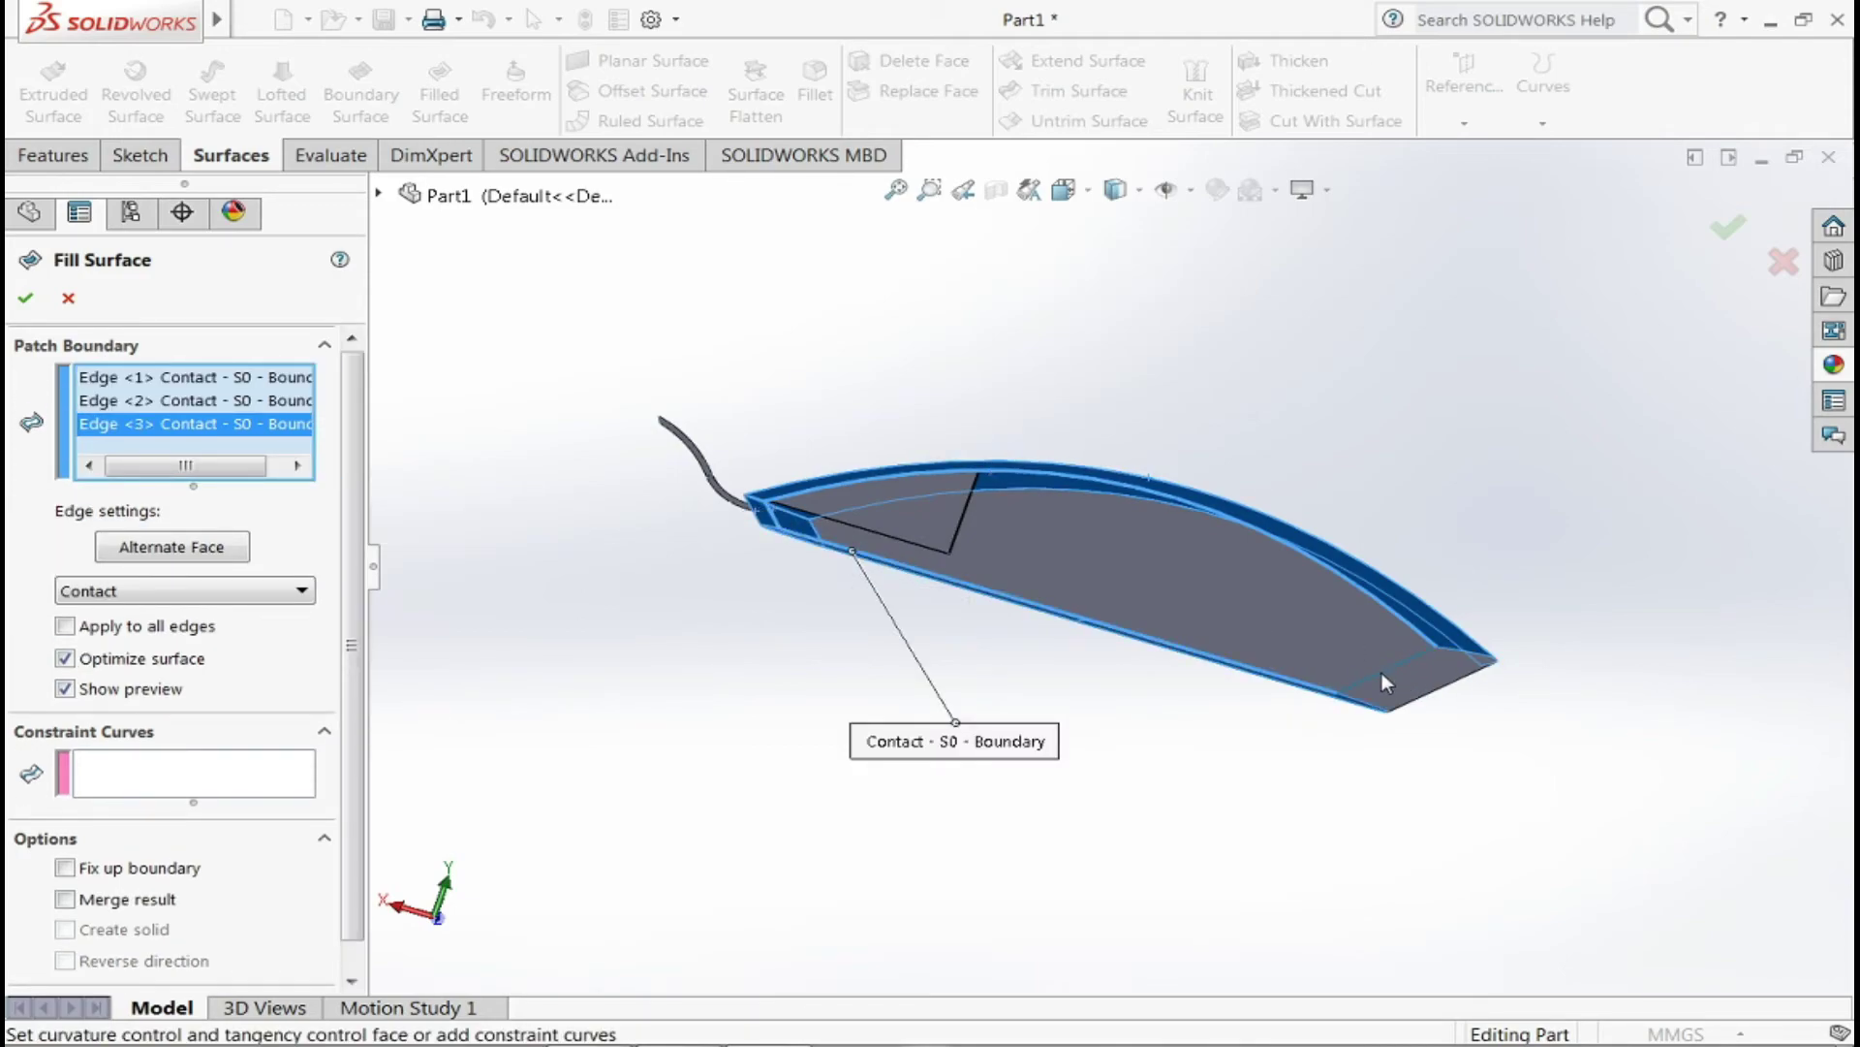
click(1397, 681)
click(26, 293)
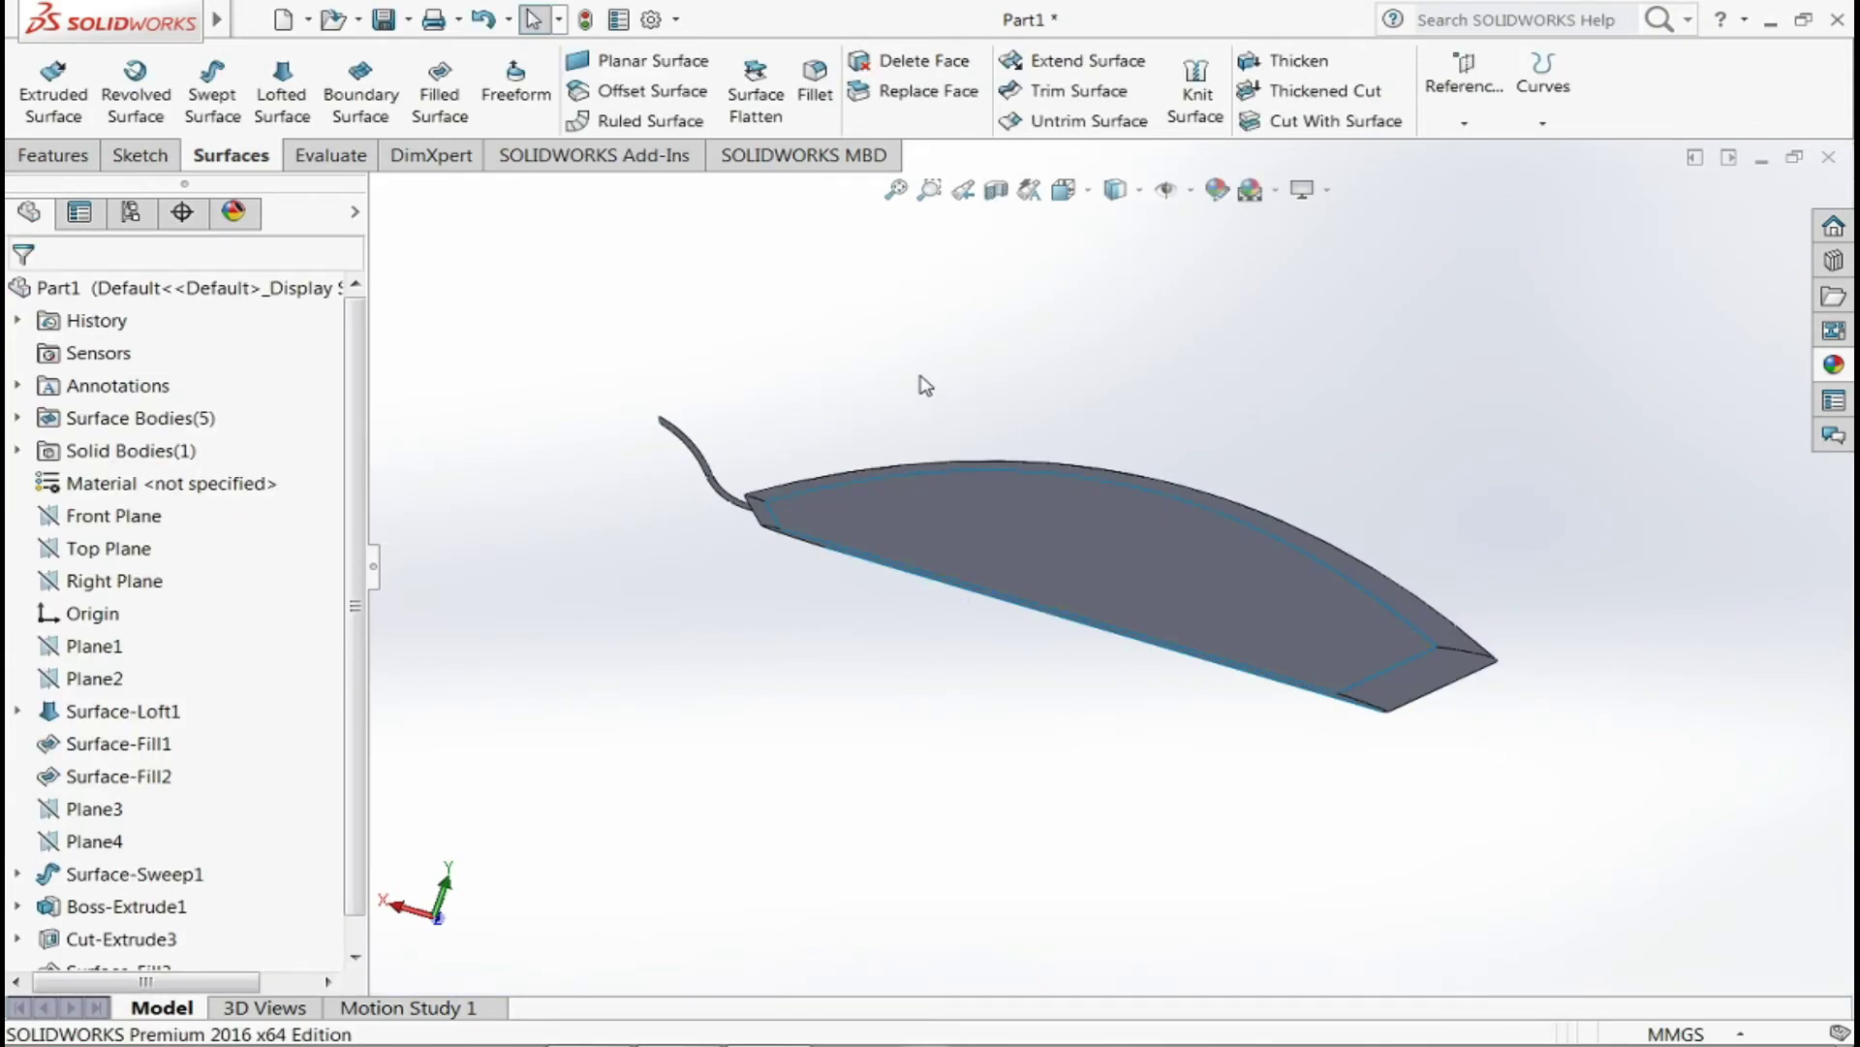
mouse_move(921, 381)
middle_down()
mouse_move(852, 585)
mouse_move(1178, 901)
mouse_move(672, 401)
mouse_move(1536, 818)
mouse_move(1674, 594)
mouse_move(1309, 1017)
mouse_move(707, 543)
mouse_move(1021, 739)
mouse_move(643, 885)
mouse_move(1648, 731)
mouse_move(1556, 839)
middle_up()
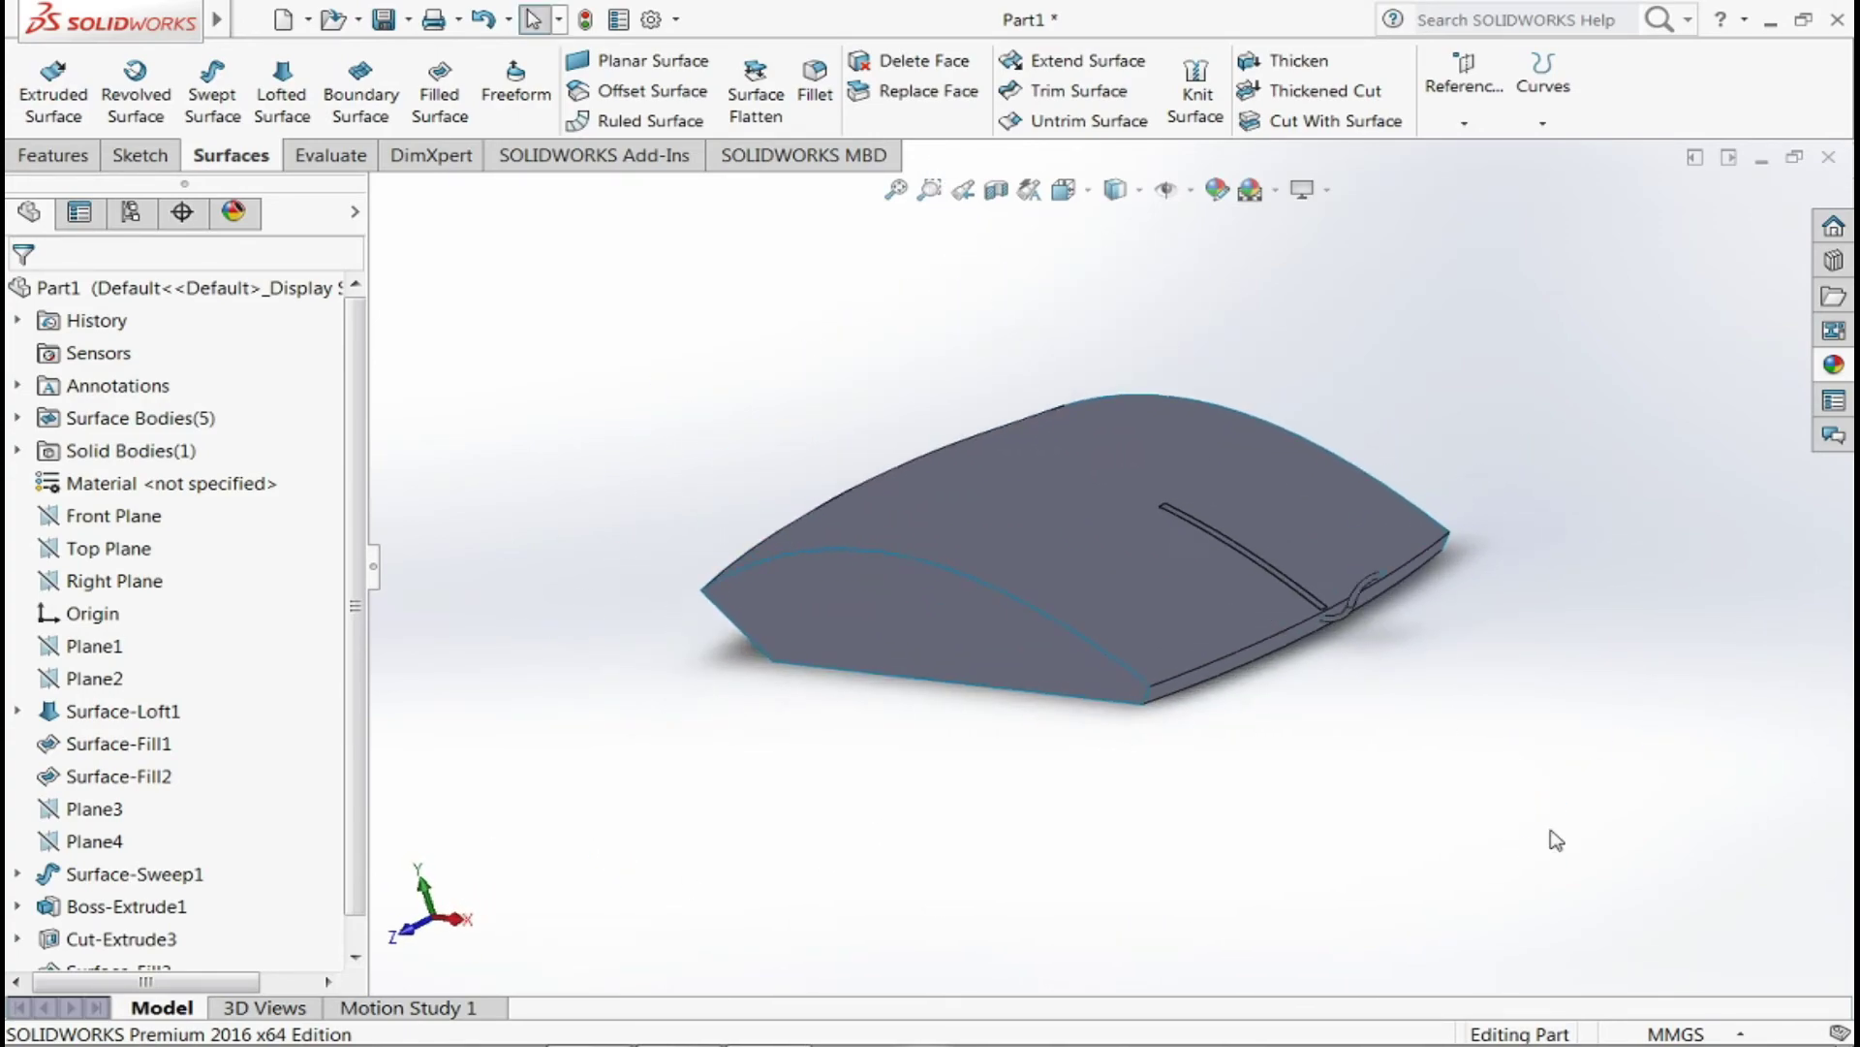
- View the mouse in Isometric, then Front, spinning with arrow keys back to Front
click(1085, 196)
click(1003, 498)
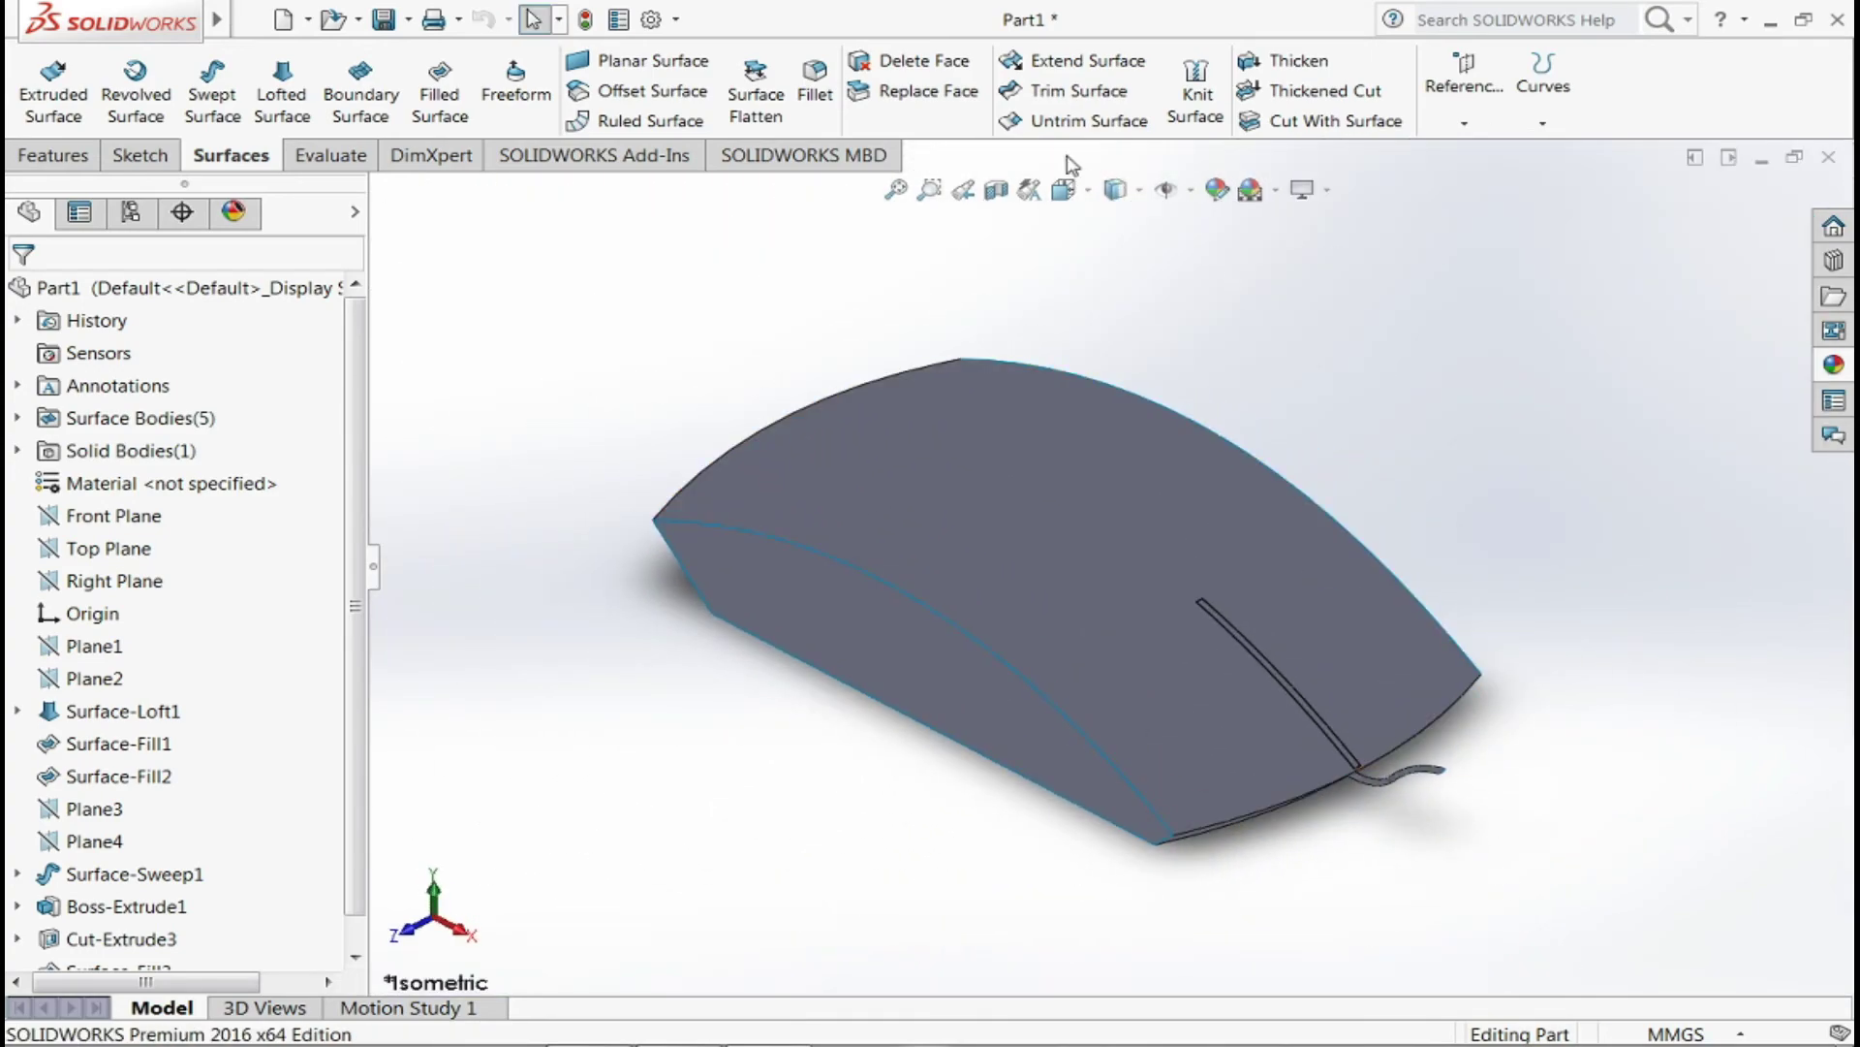
click(1085, 197)
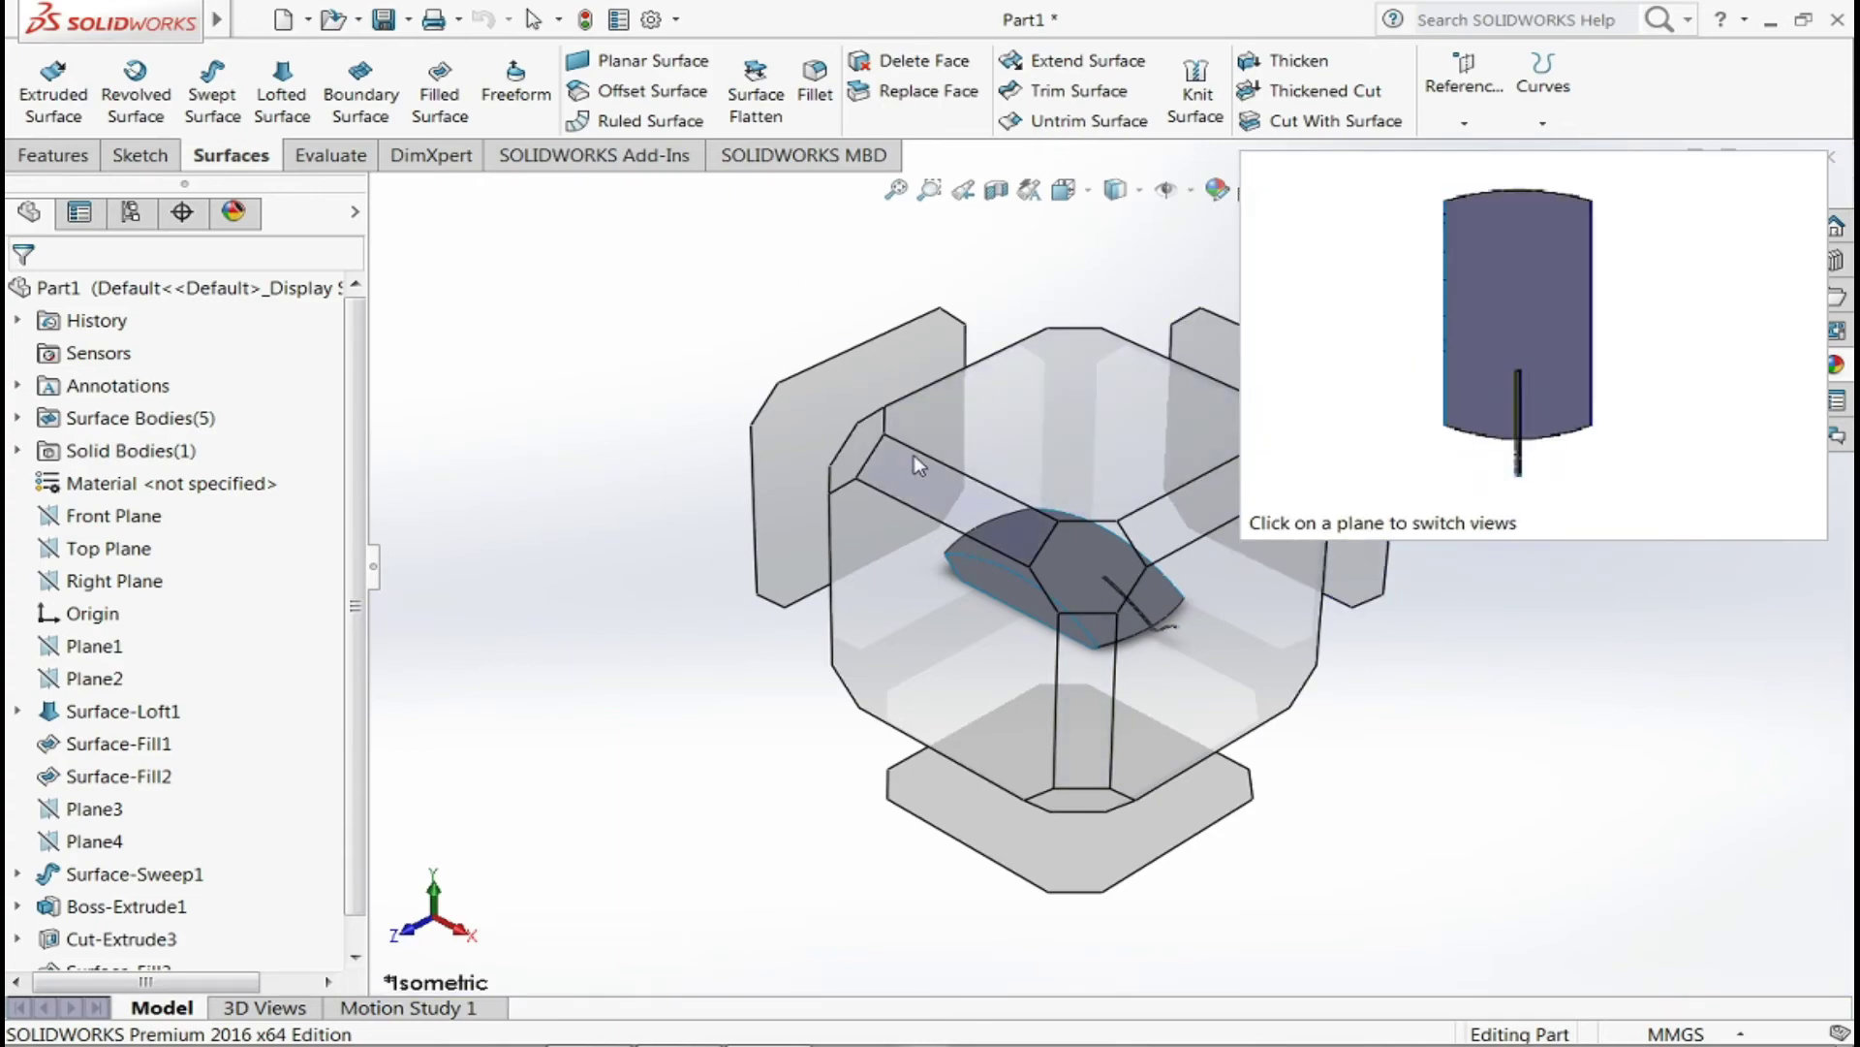
click(957, 571)
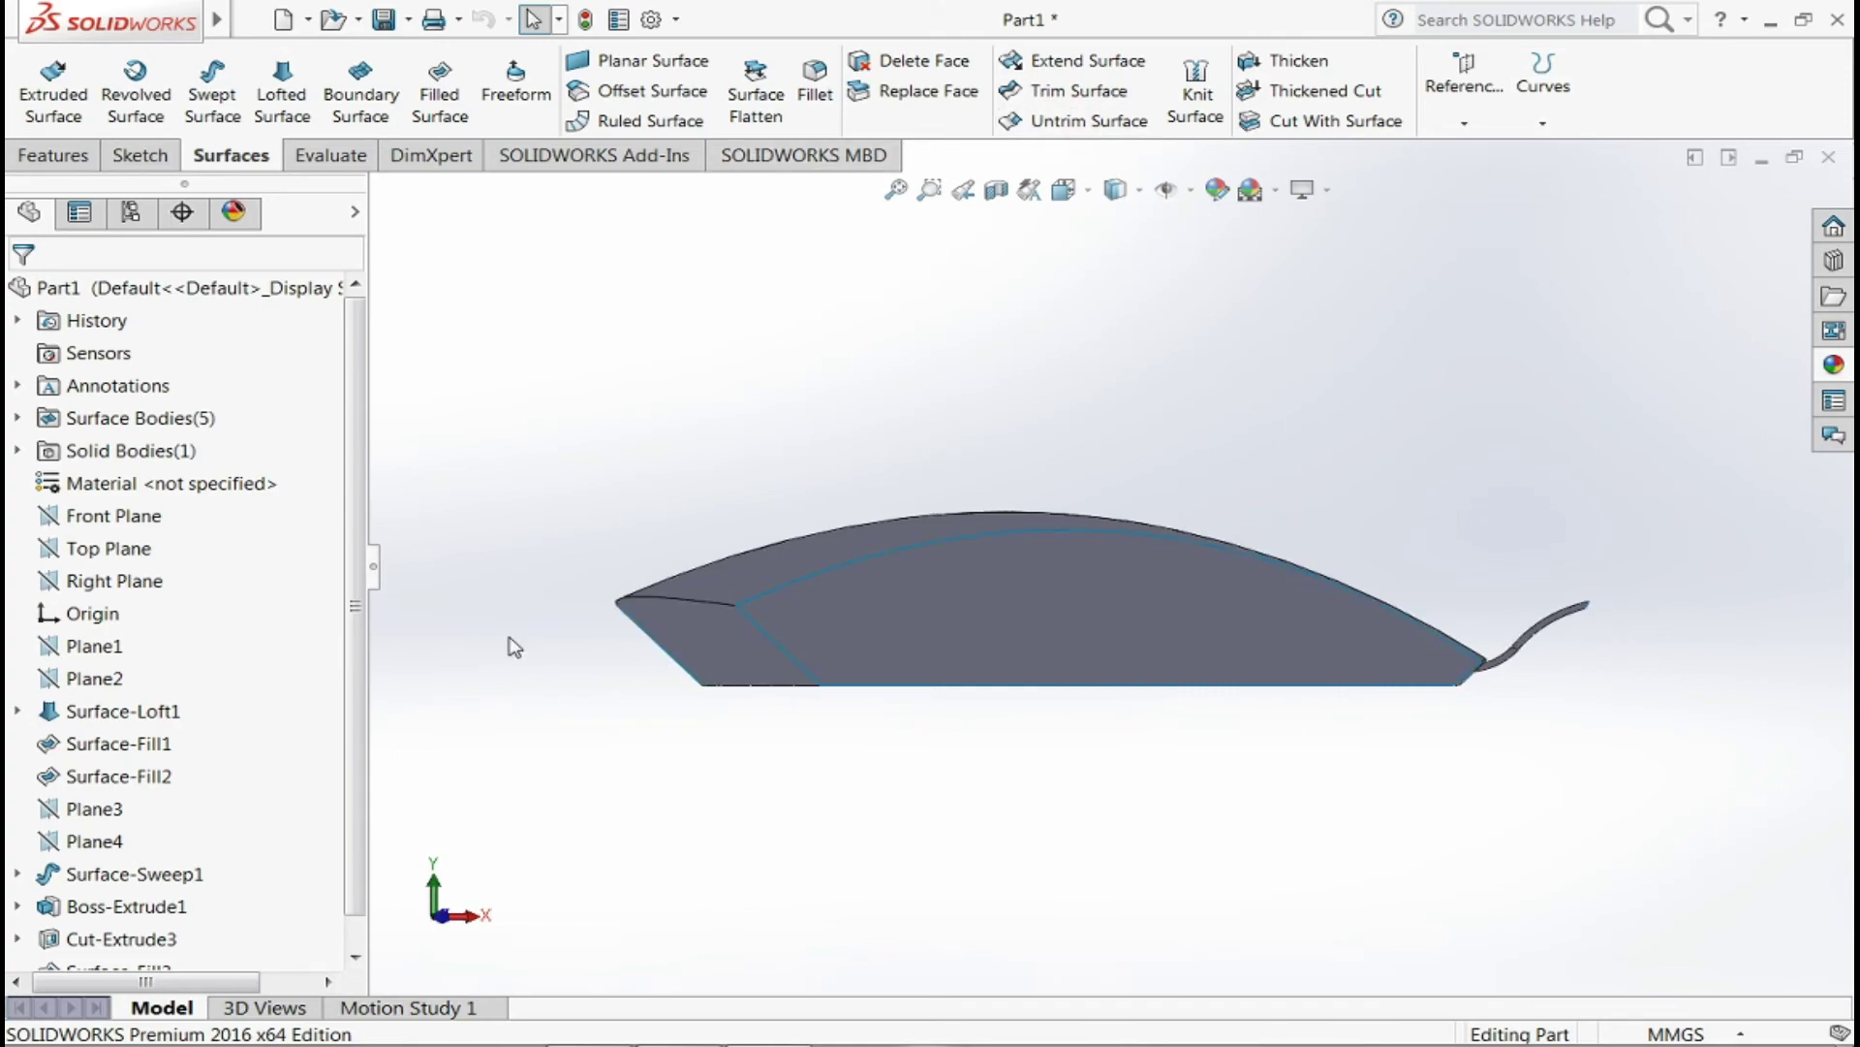
key(Left)
key(Left)
key(Left)
key(Left)
key(Left)
key(Left)
key(Left)
key(Left)
key(Left)
key(Left)
key(Left)
key(Left)
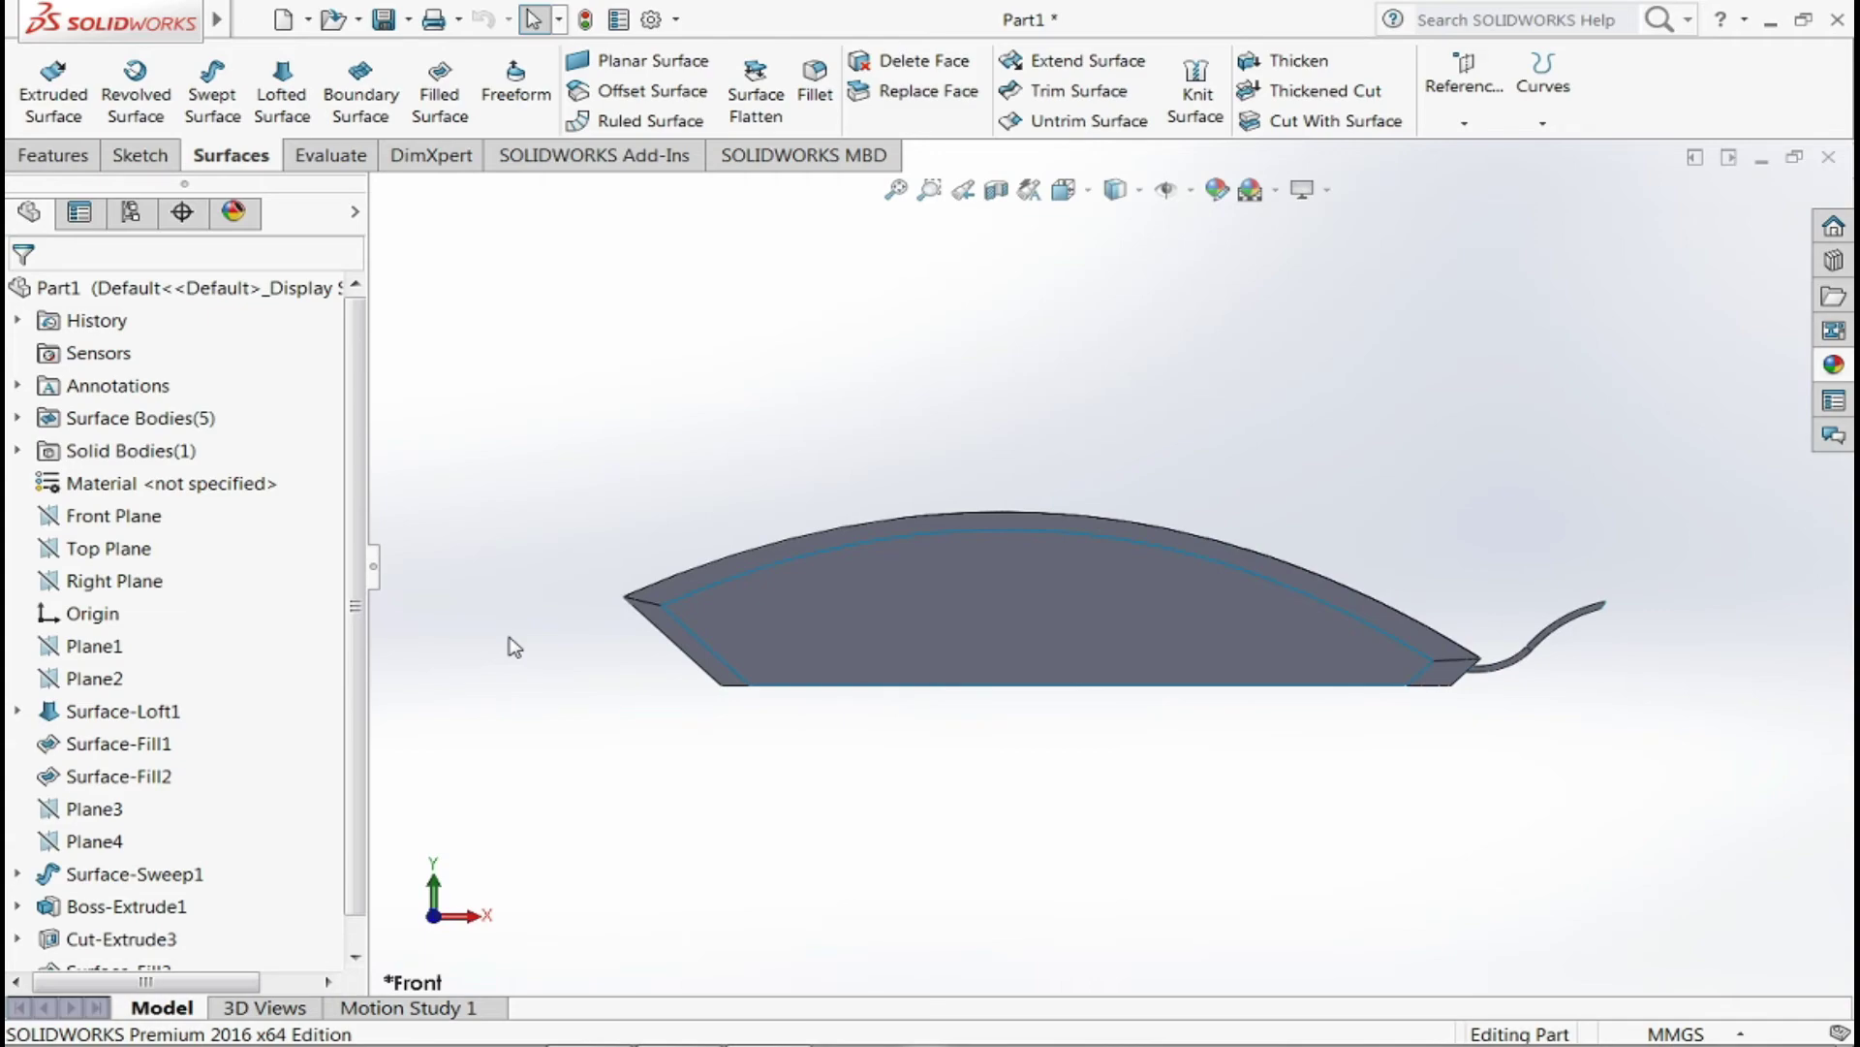
key(Up)
key(Up)
key(Up)
key(Up)
key(Up)
key(Up)
key(Up)
key(Up)
key(Up)
key(Up)
key(Up)
key(Up)
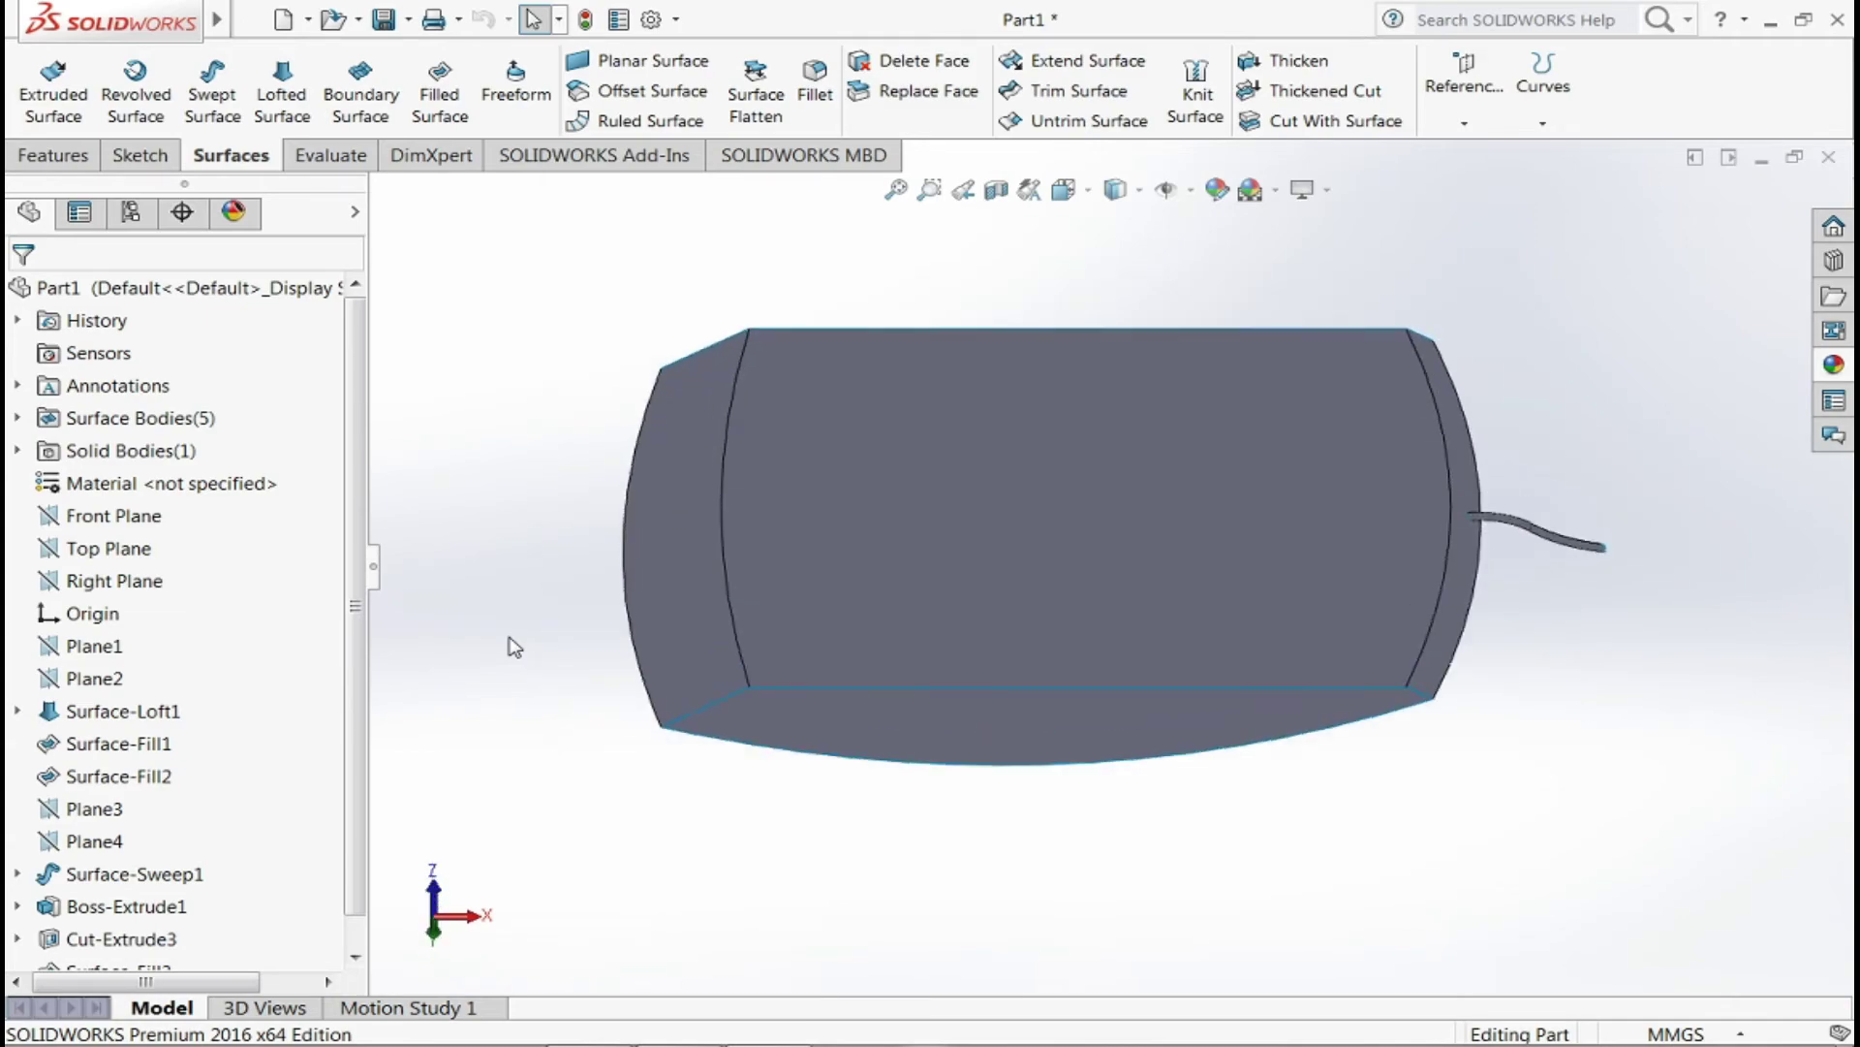
key(Up)
key(Up)
key(Up)
key(Up)
key(Up)
key(Up)
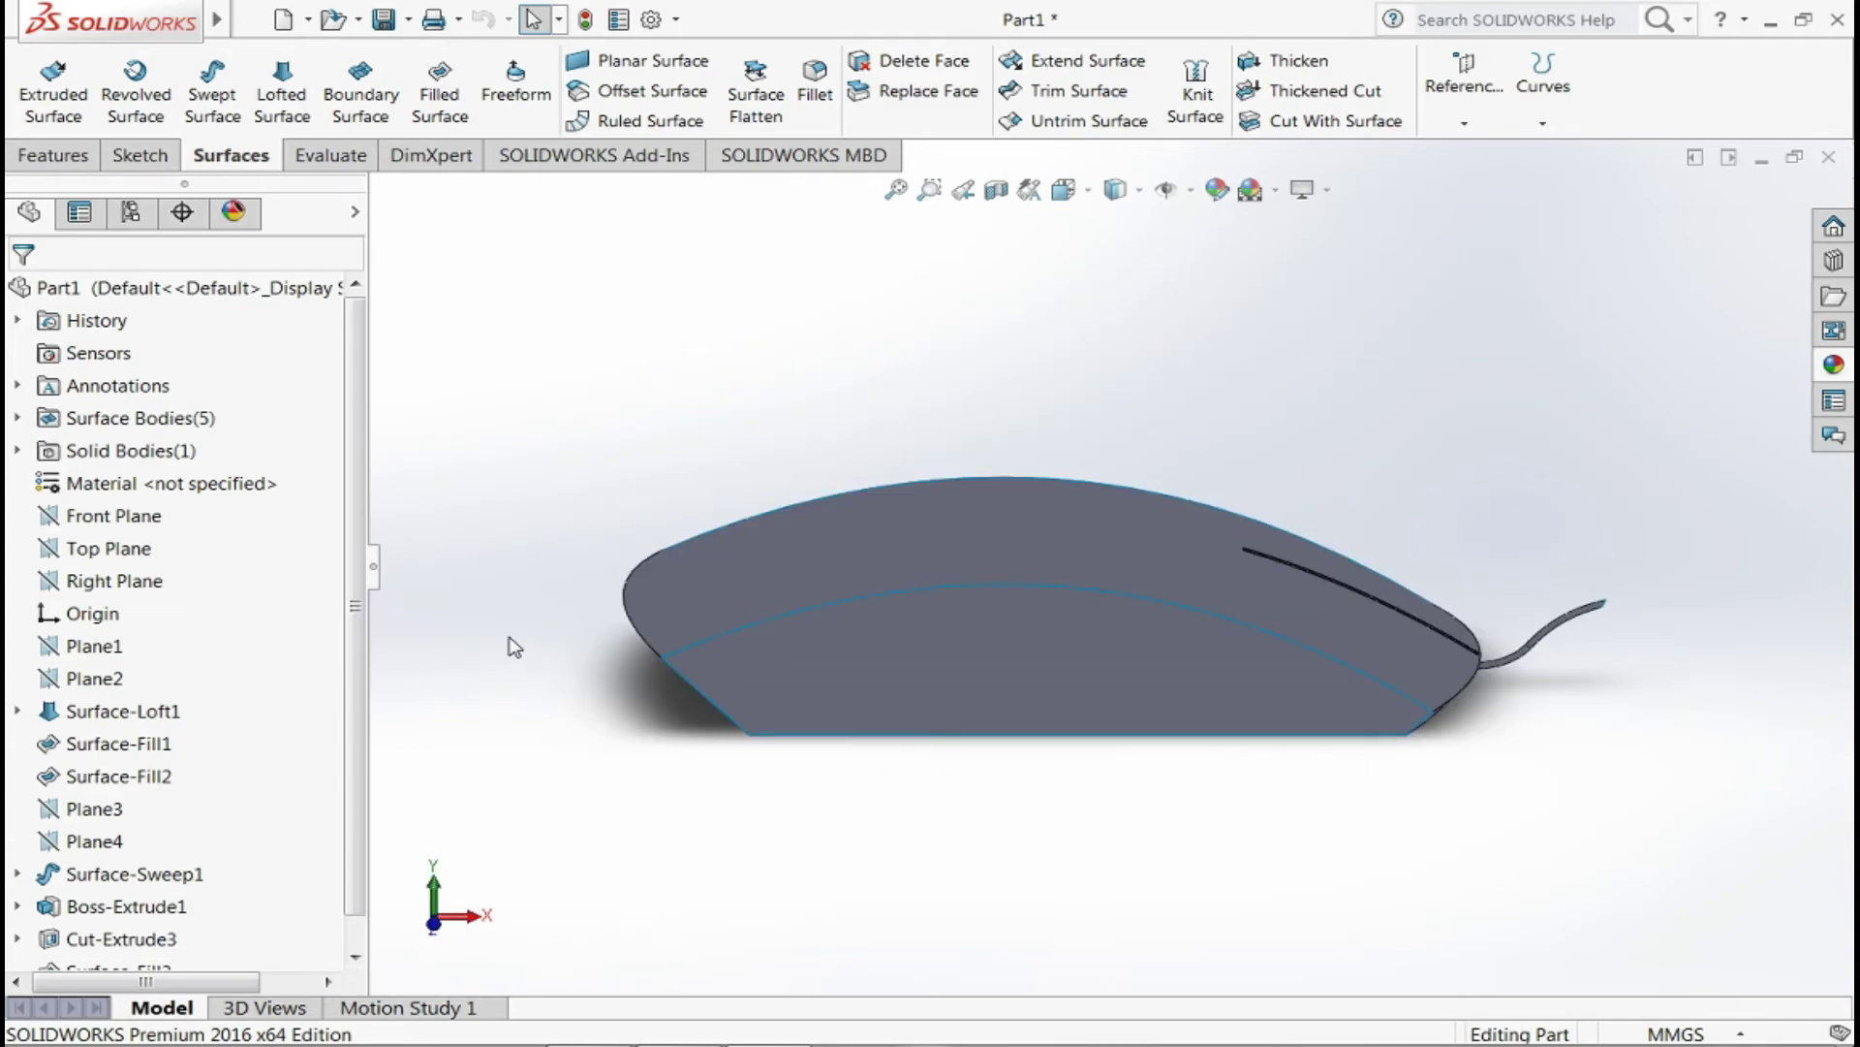
key(Up)
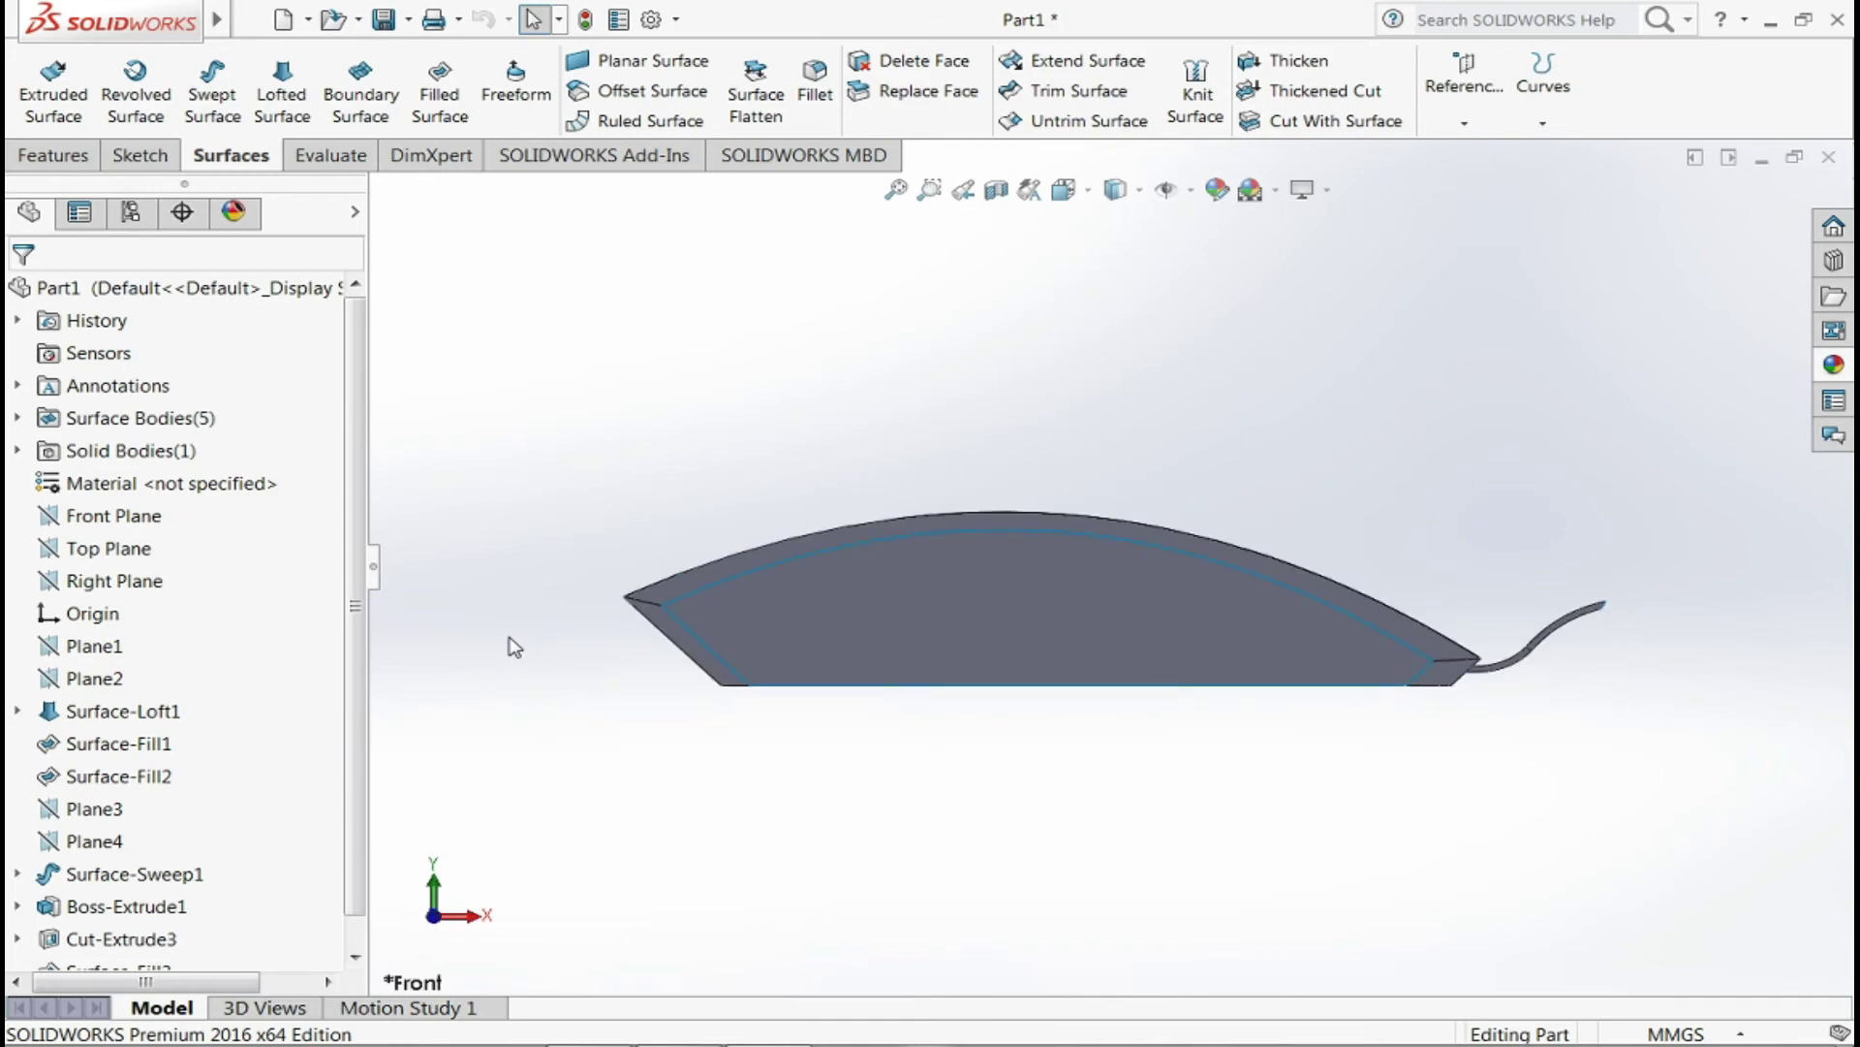
- Try glossy, textured and matte rubber appearances on the mouse body
click(233, 213)
click(249, 466)
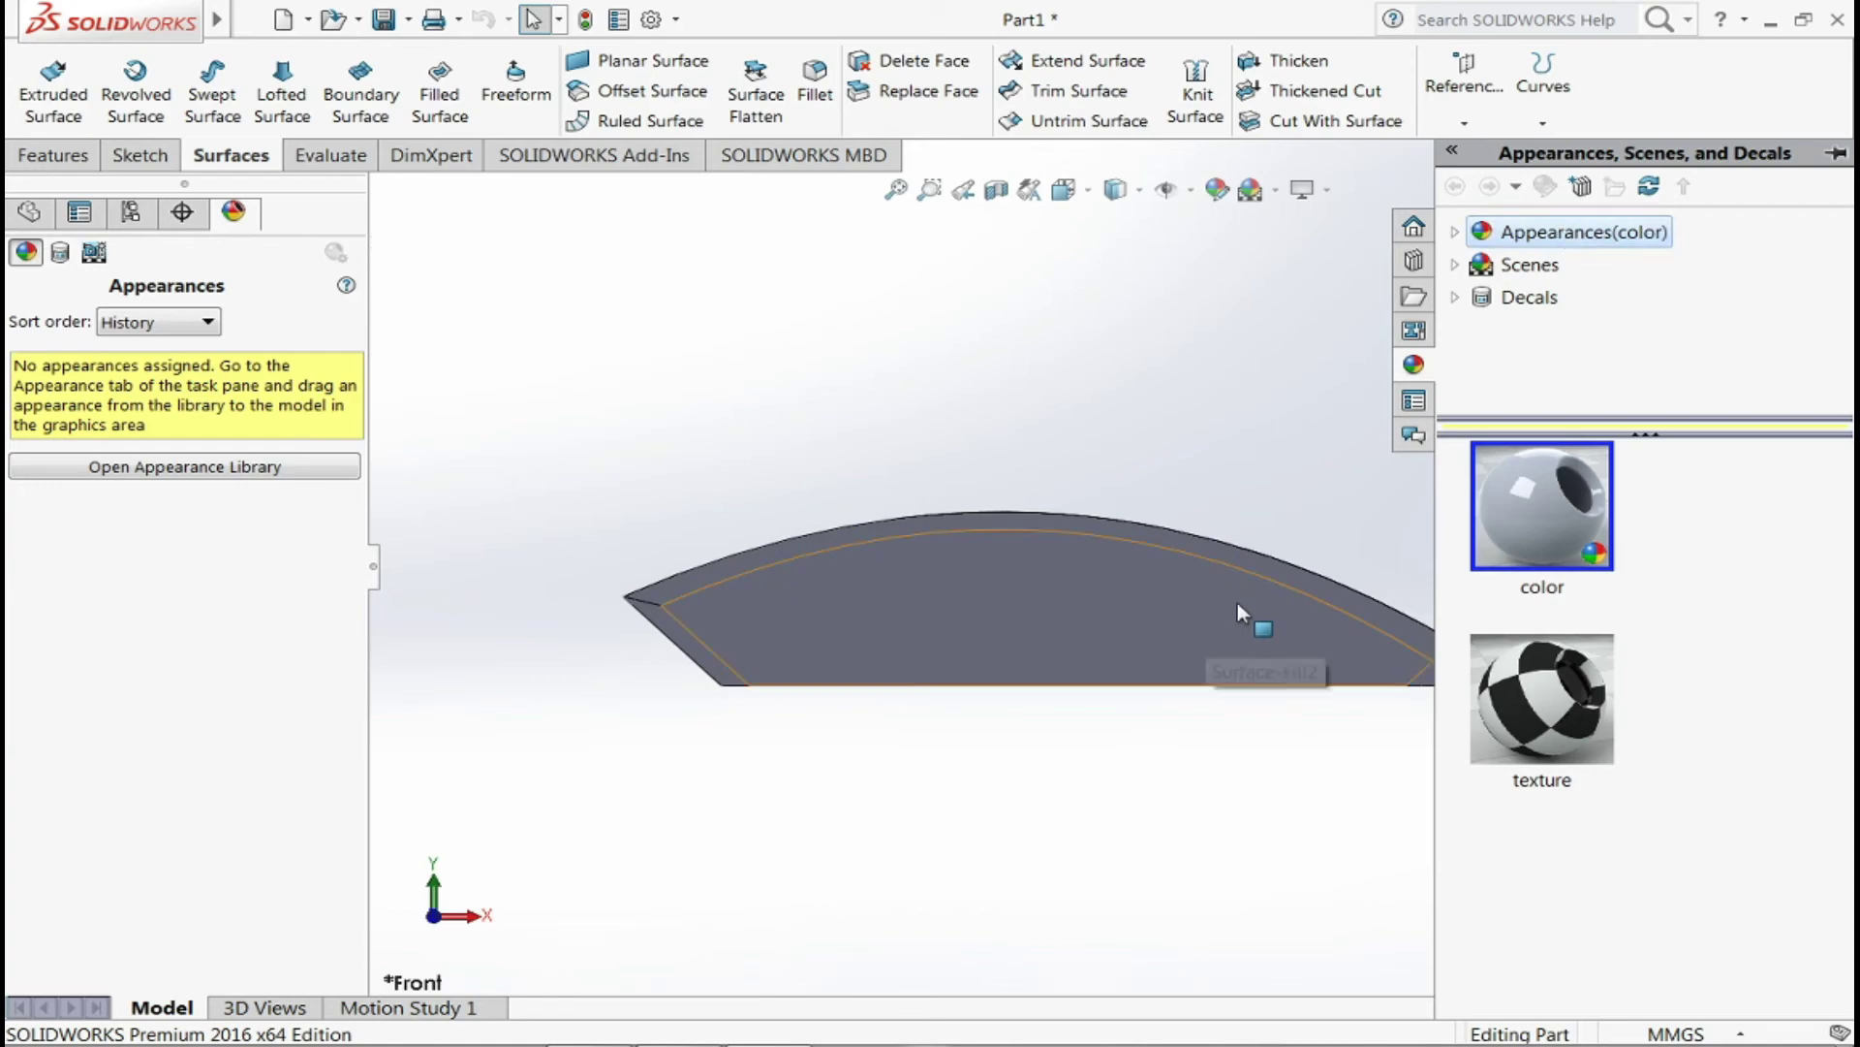
double_click(1509, 240)
scroll(1551, 262, down, 1)
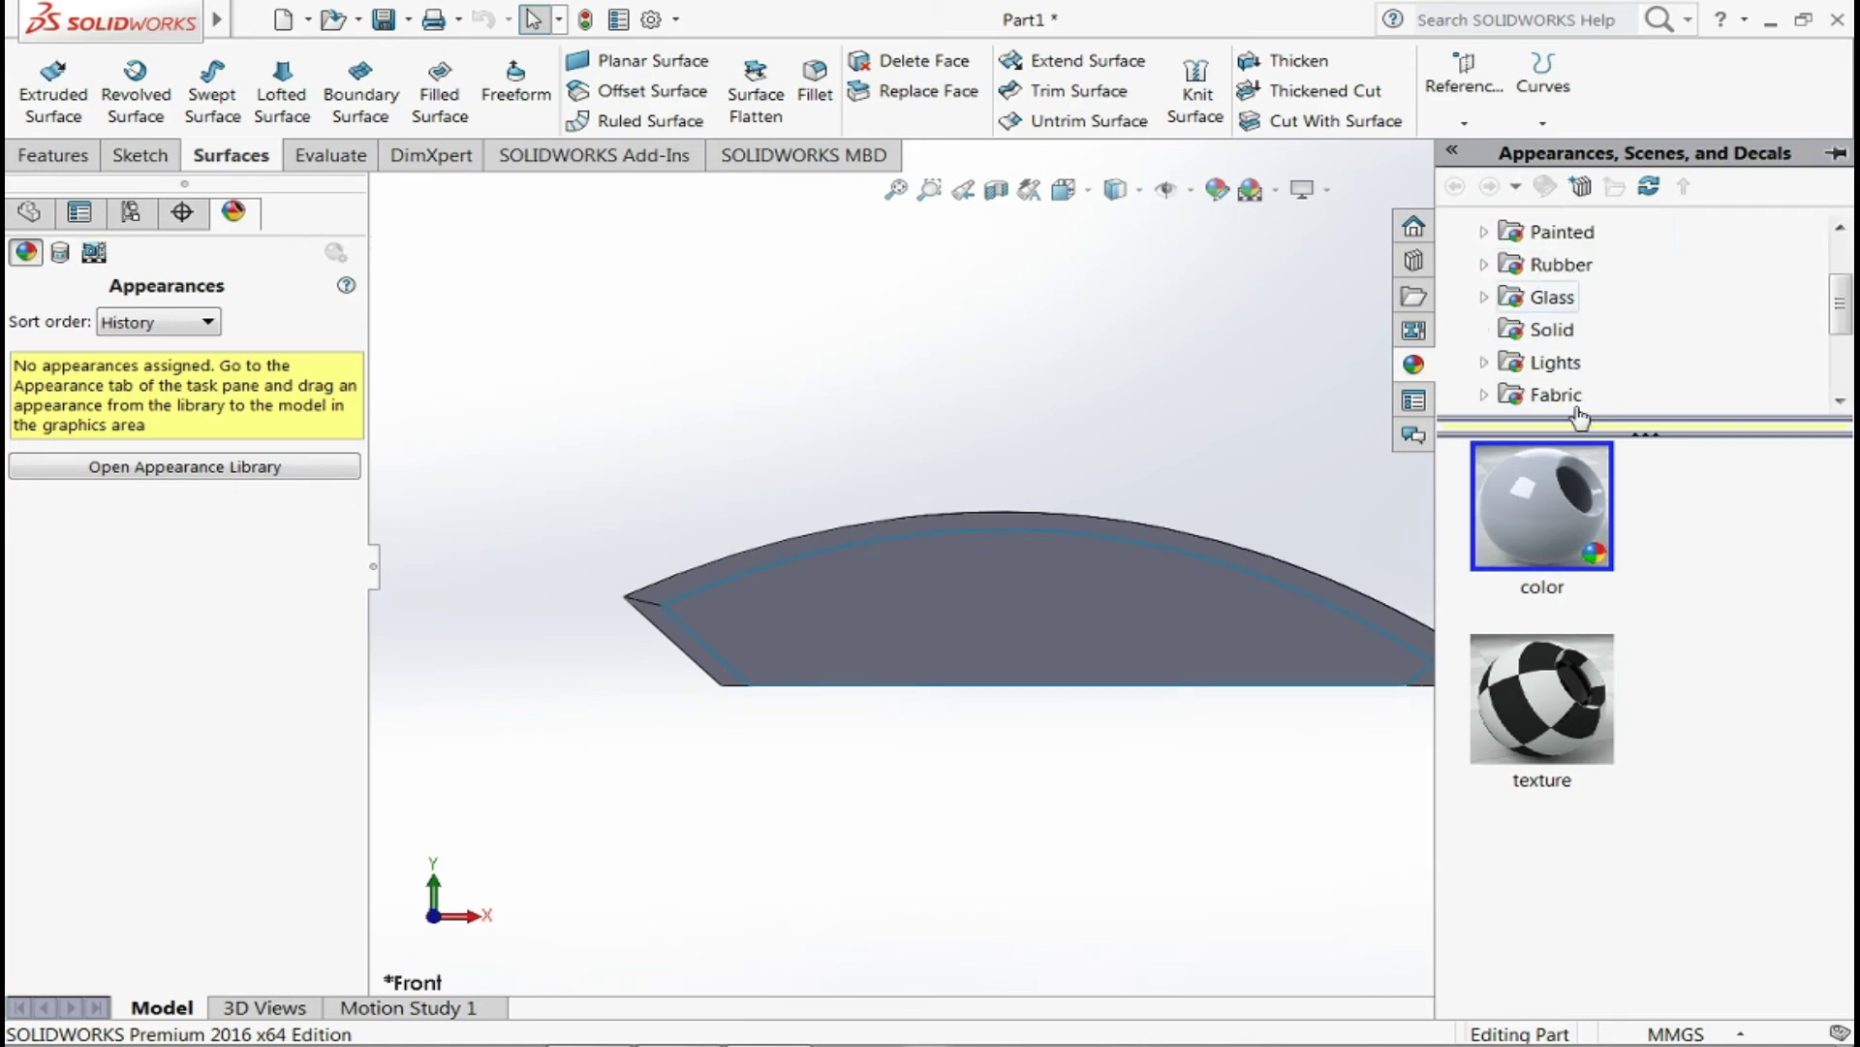
click(1558, 264)
drag(1567, 698, 1209, 426)
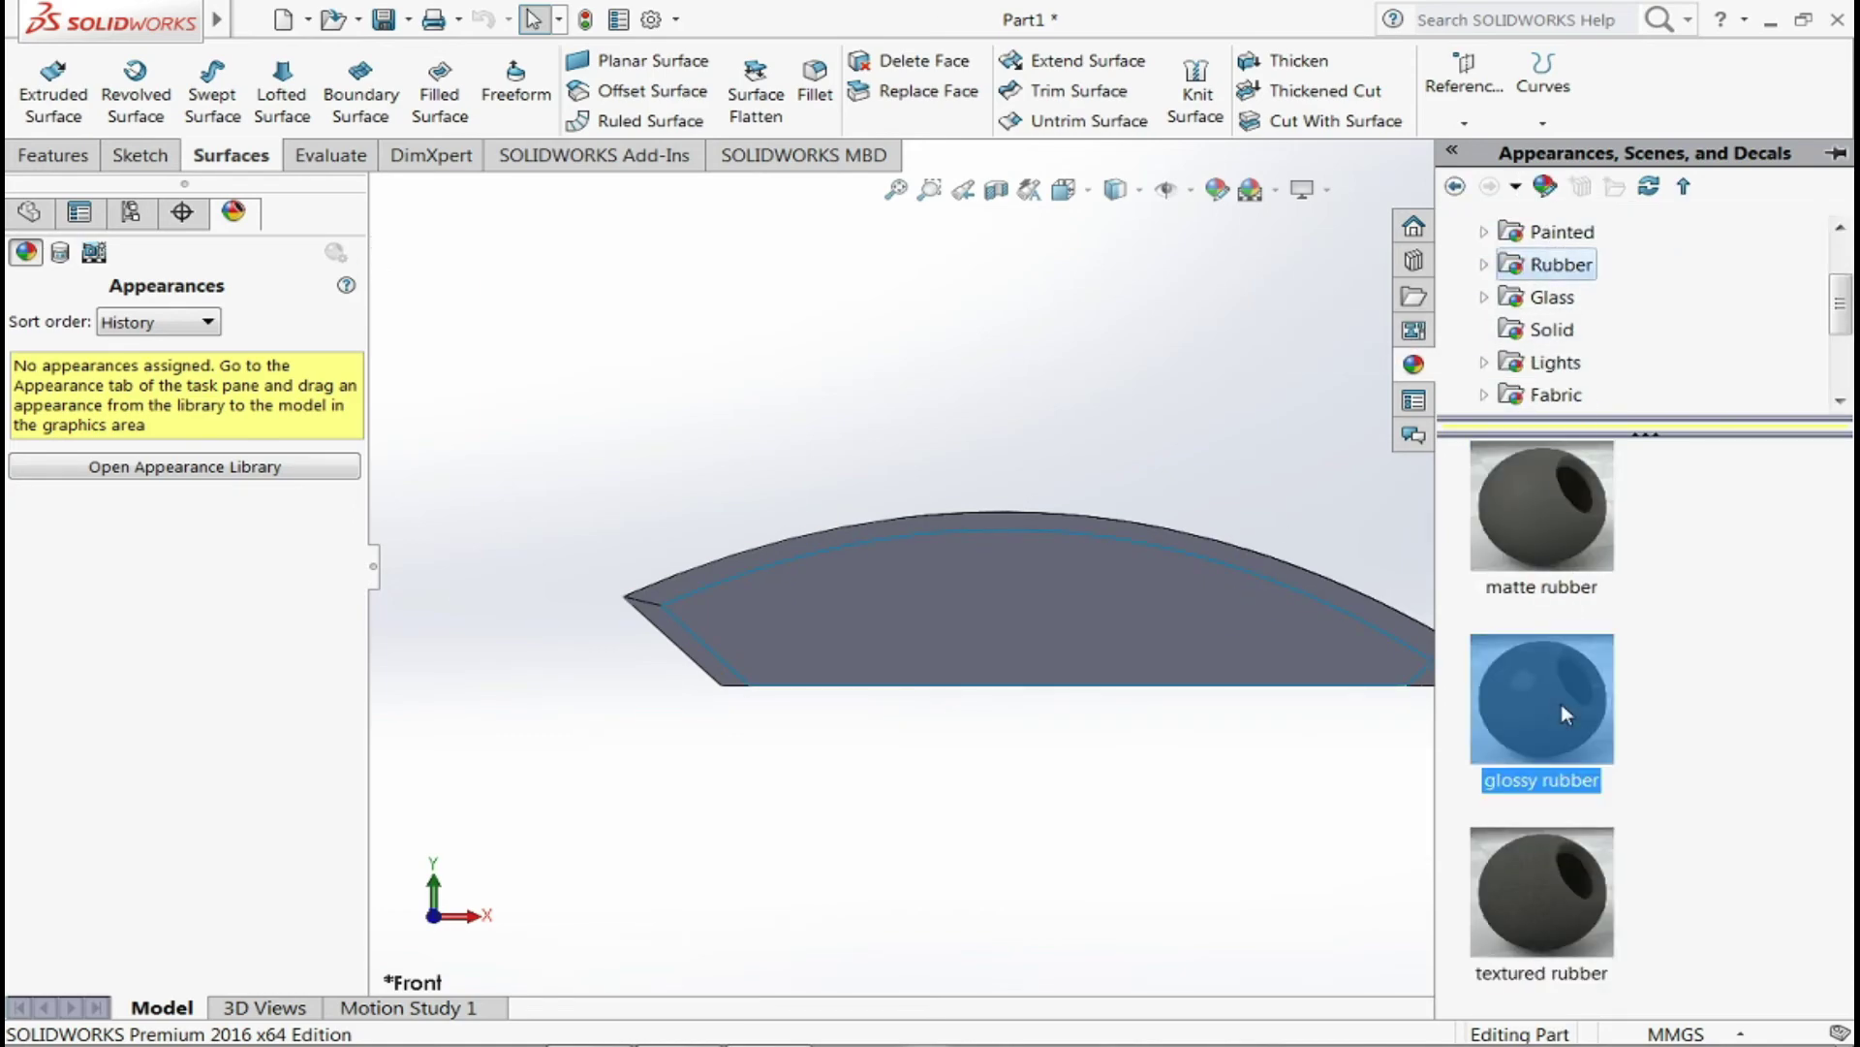
middle_drag(1209, 426, 1679, 398)
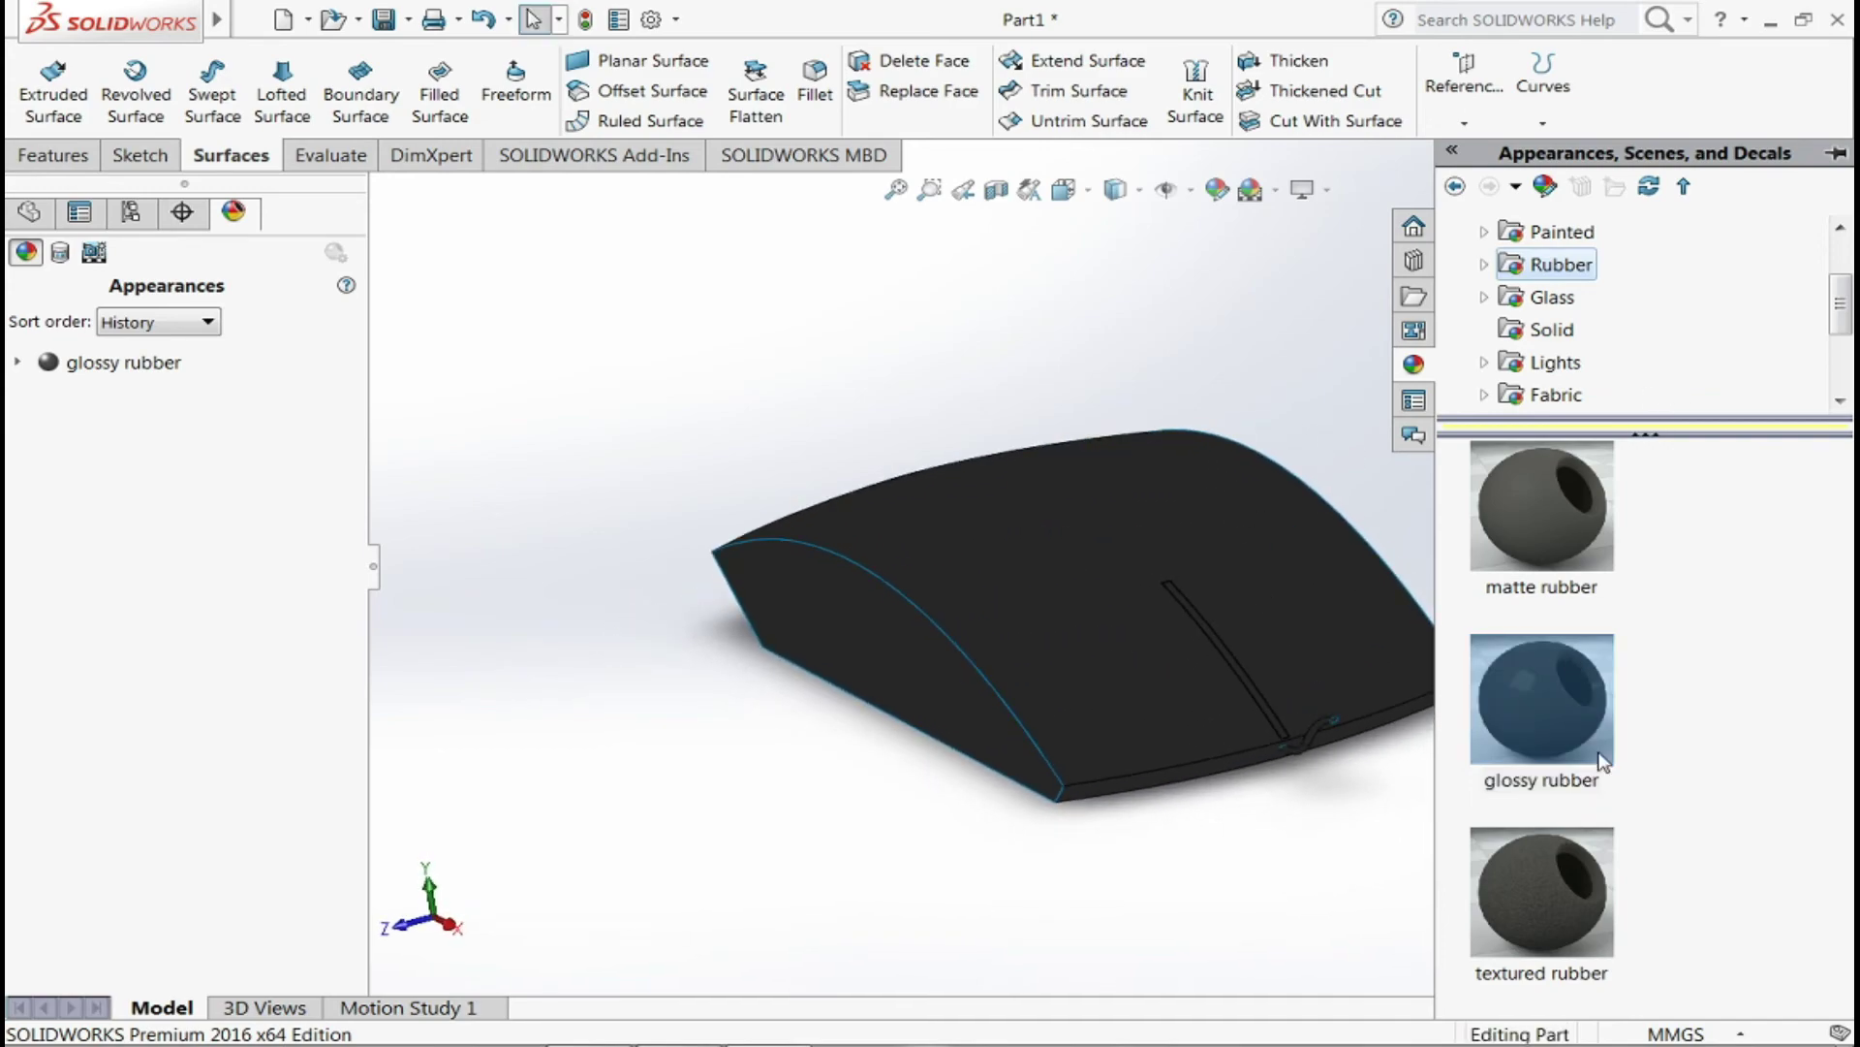
double_click(1566, 897)
double_click(1600, 566)
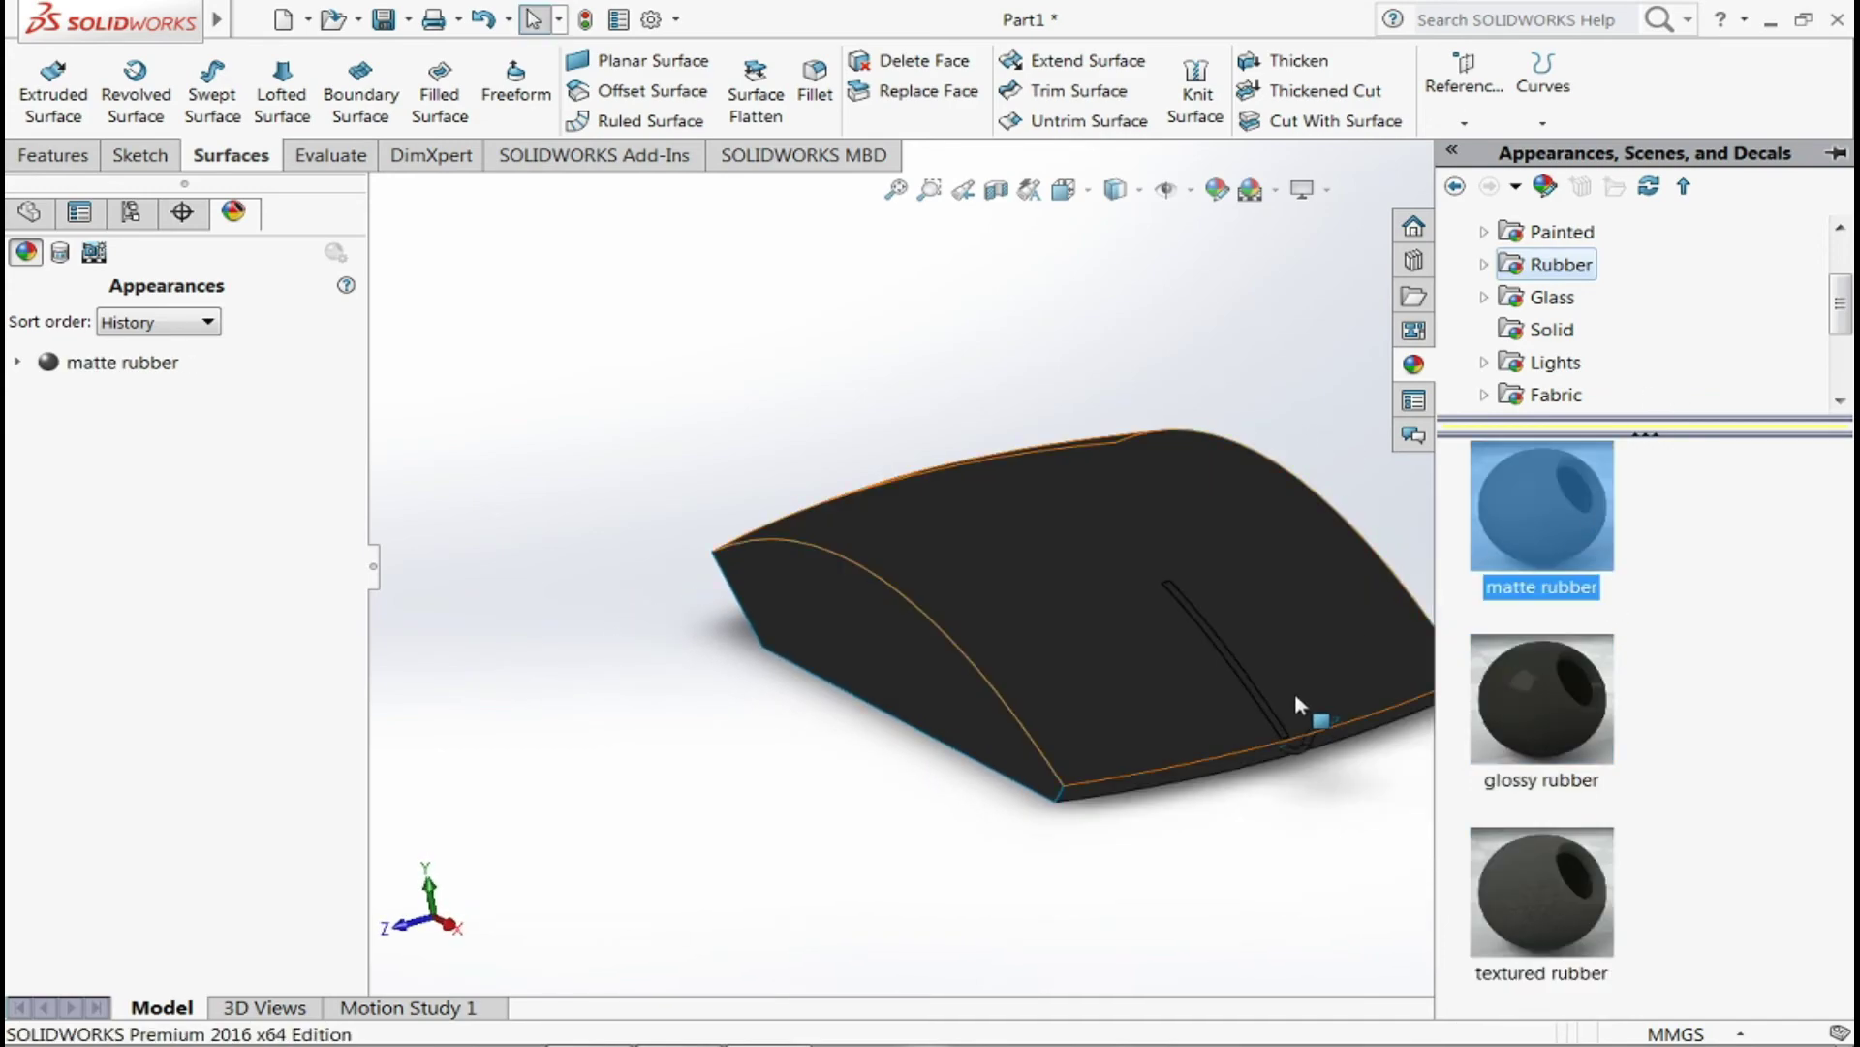
- Try the Red and Green solid colours, then the Red LED appearance
click(1570, 330)
double_click(1543, 698)
scroll(1590, 801, down, 1)
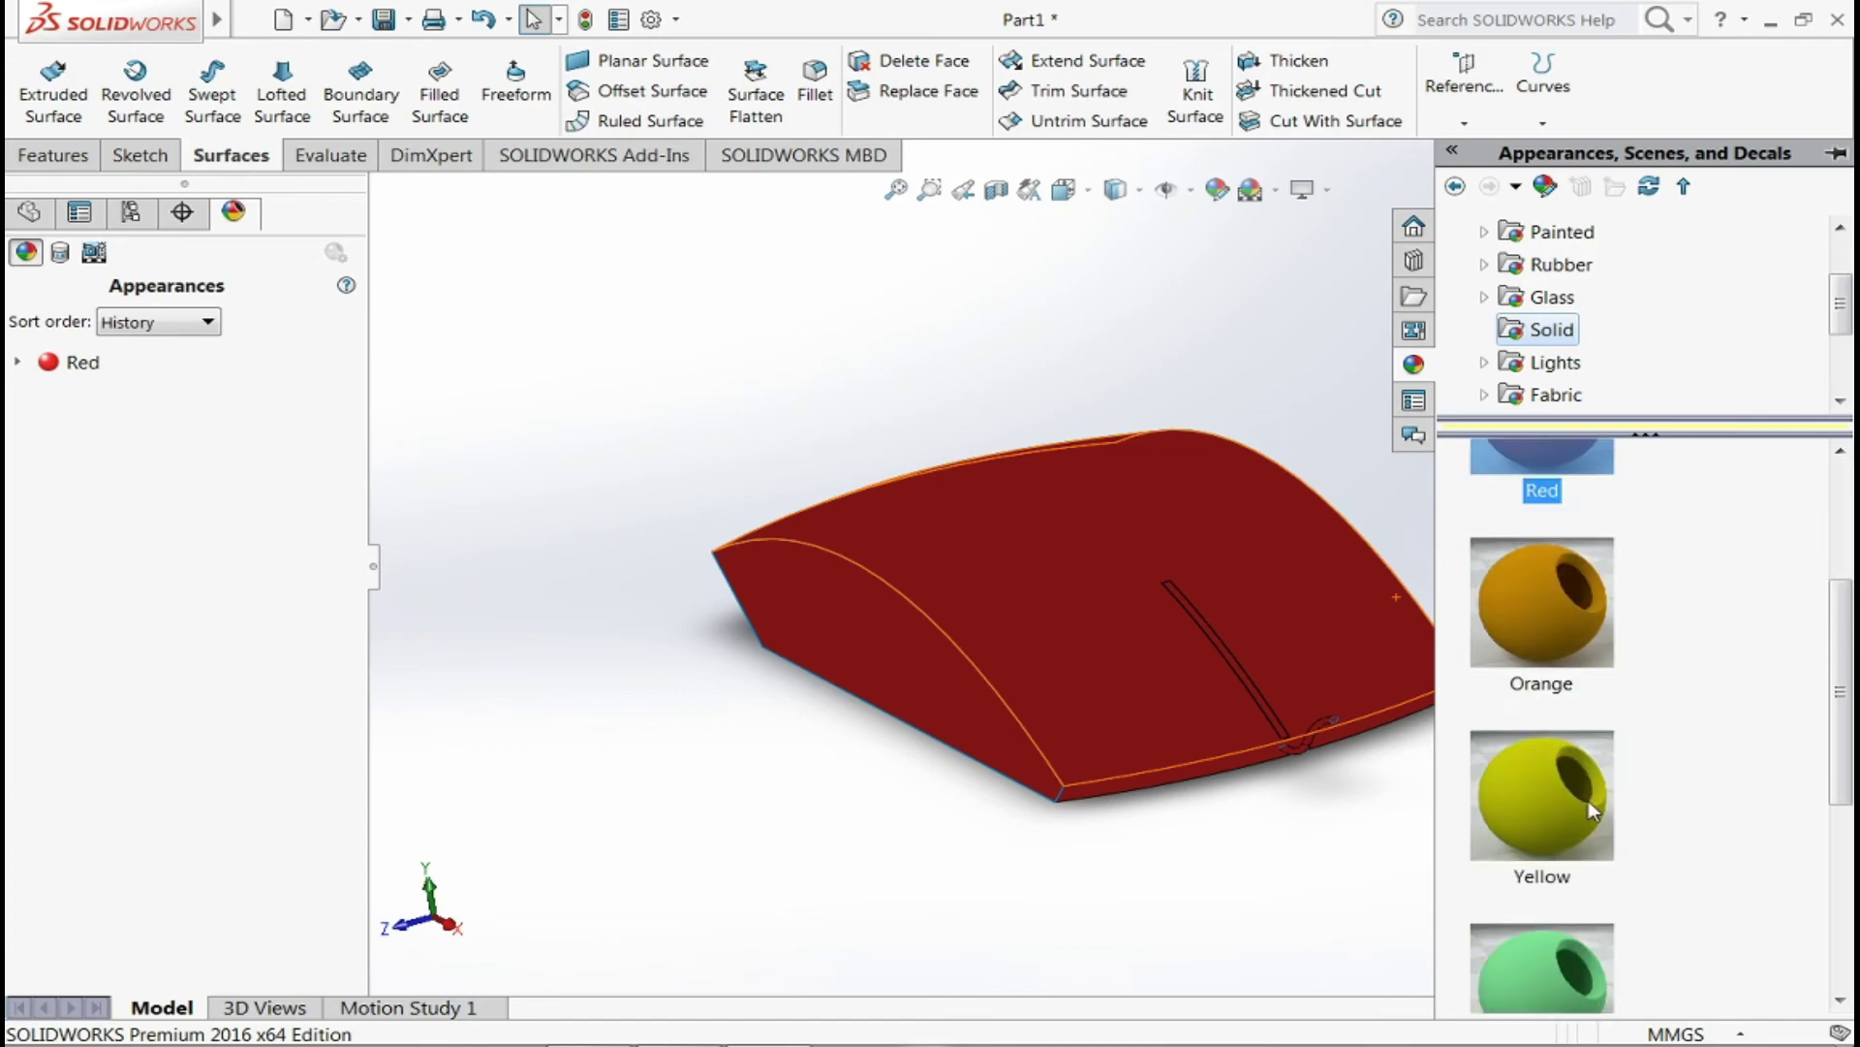
scroll(1579, 688, down, 2)
double_click(1579, 688)
click(1564, 371)
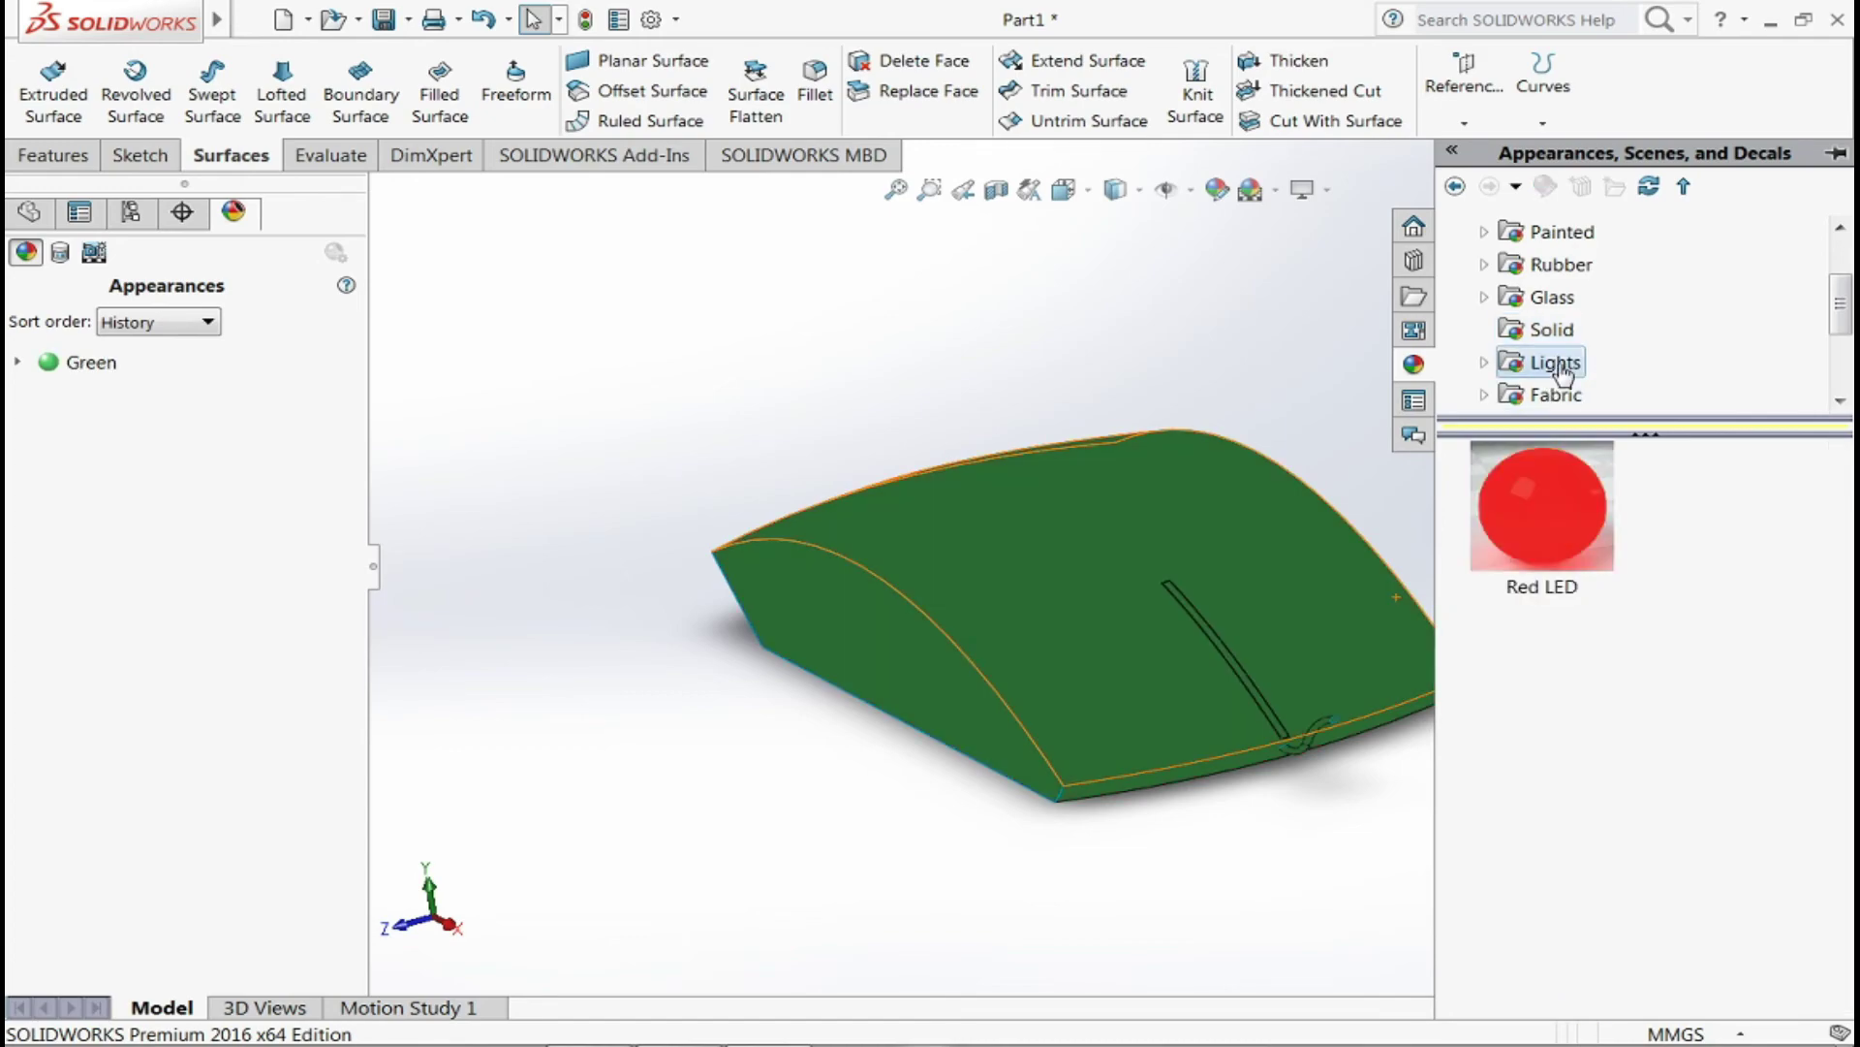
double_click(1586, 528)
scroll(1577, 339, down, 2)
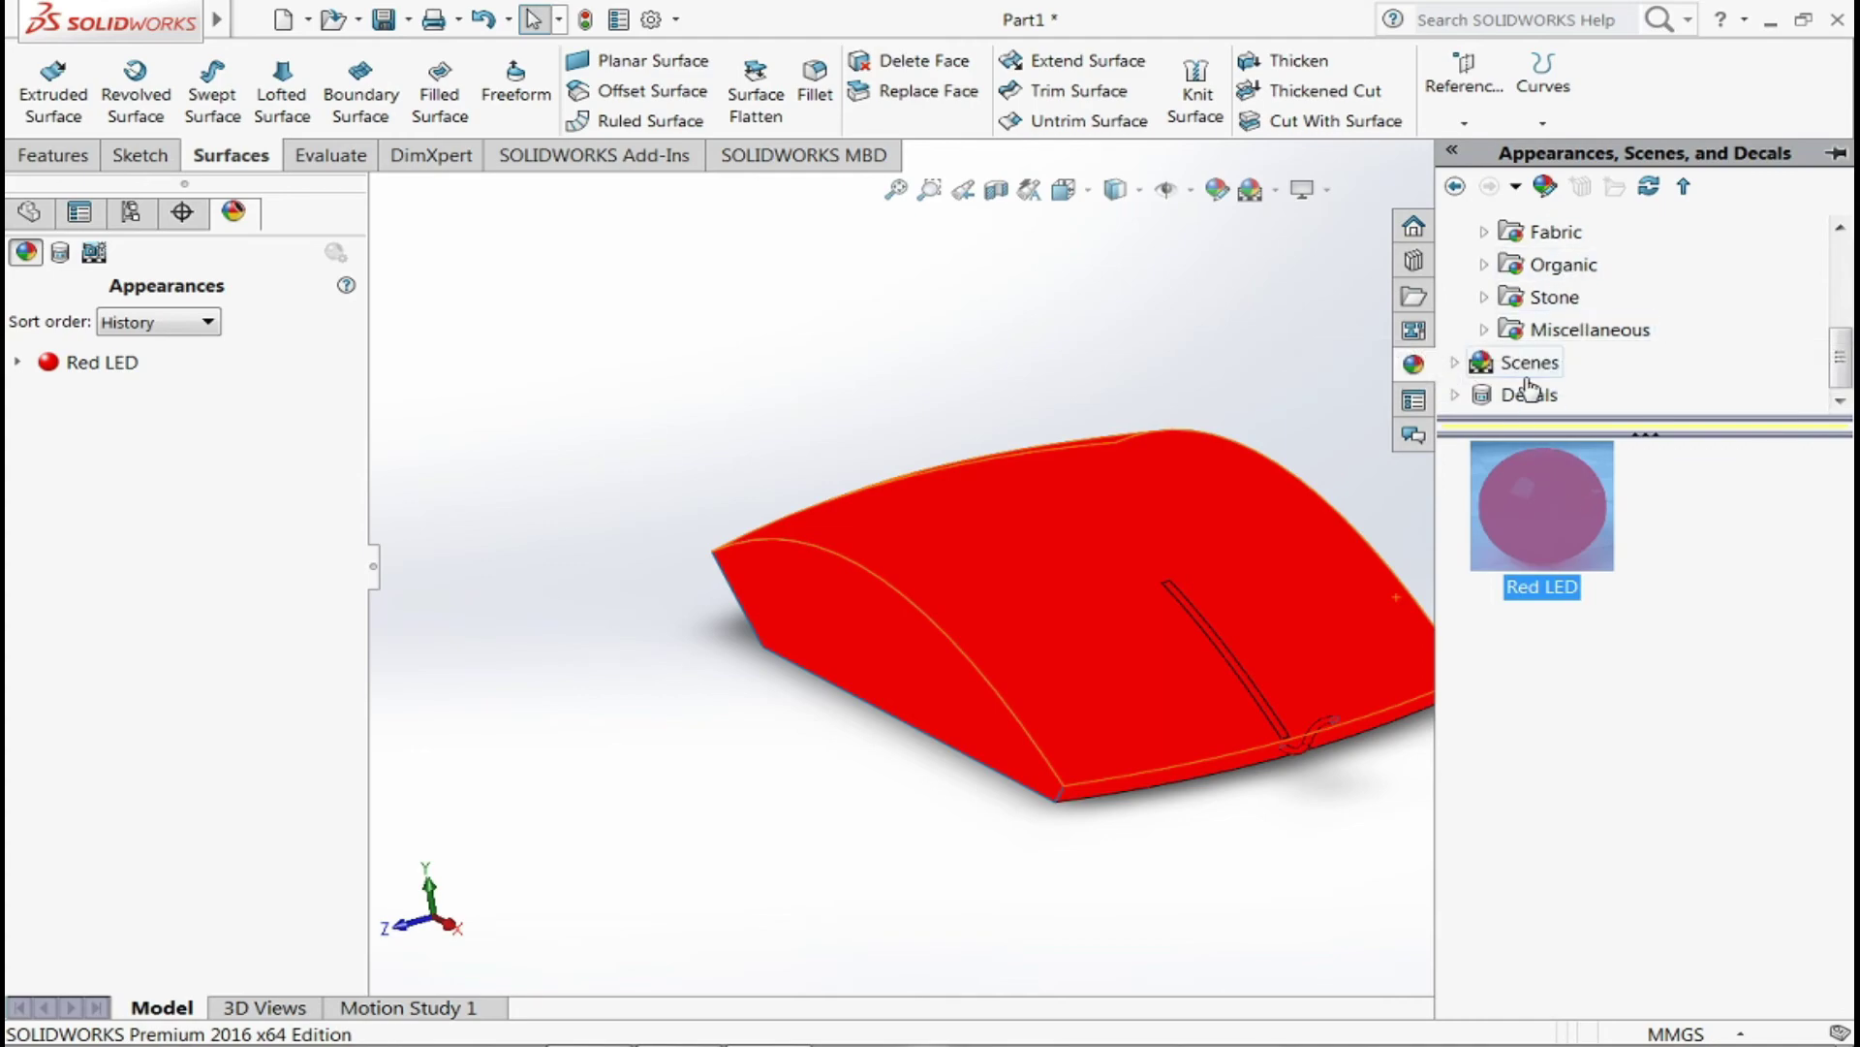
scroll(1578, 335, up, 6)
scroll(1578, 334, down, 4)
scroll(1578, 330, up, 3)
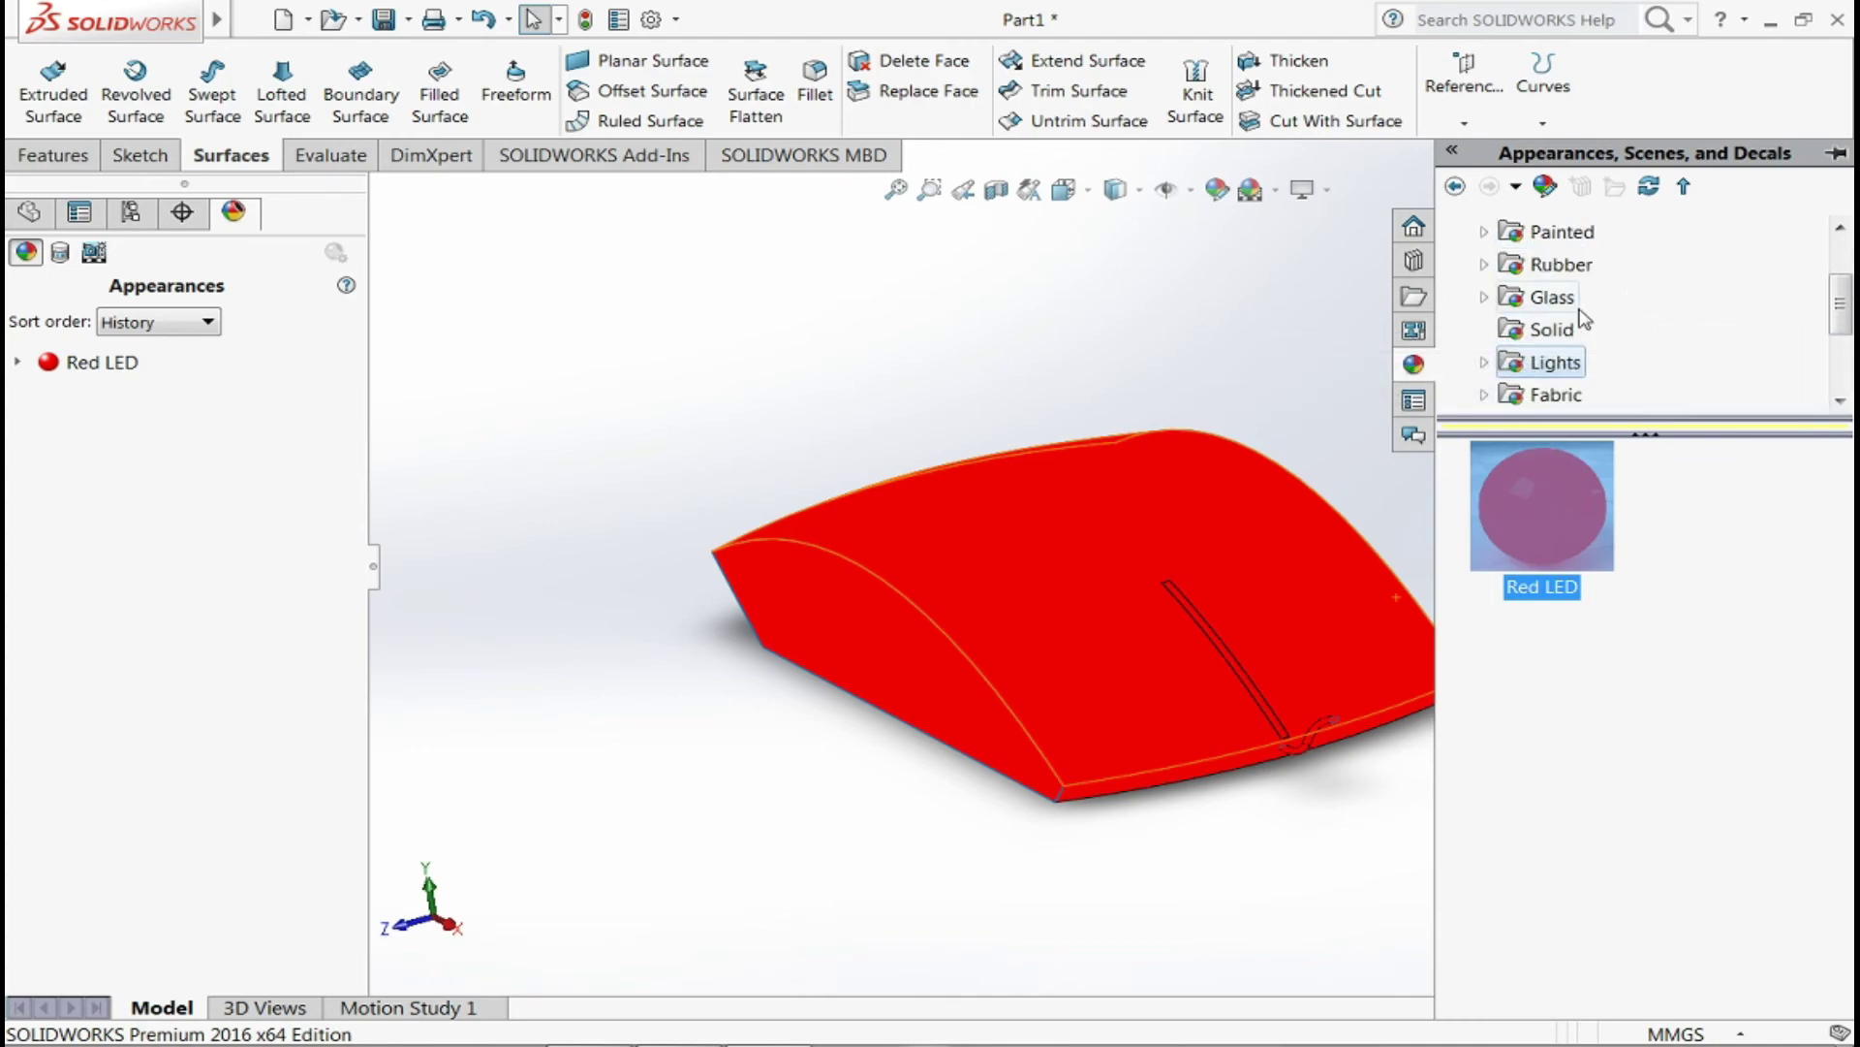
- Try clear, frosted and clear thick glass appearances on the body
click(1553, 298)
double_click(1546, 528)
double_click(1546, 751)
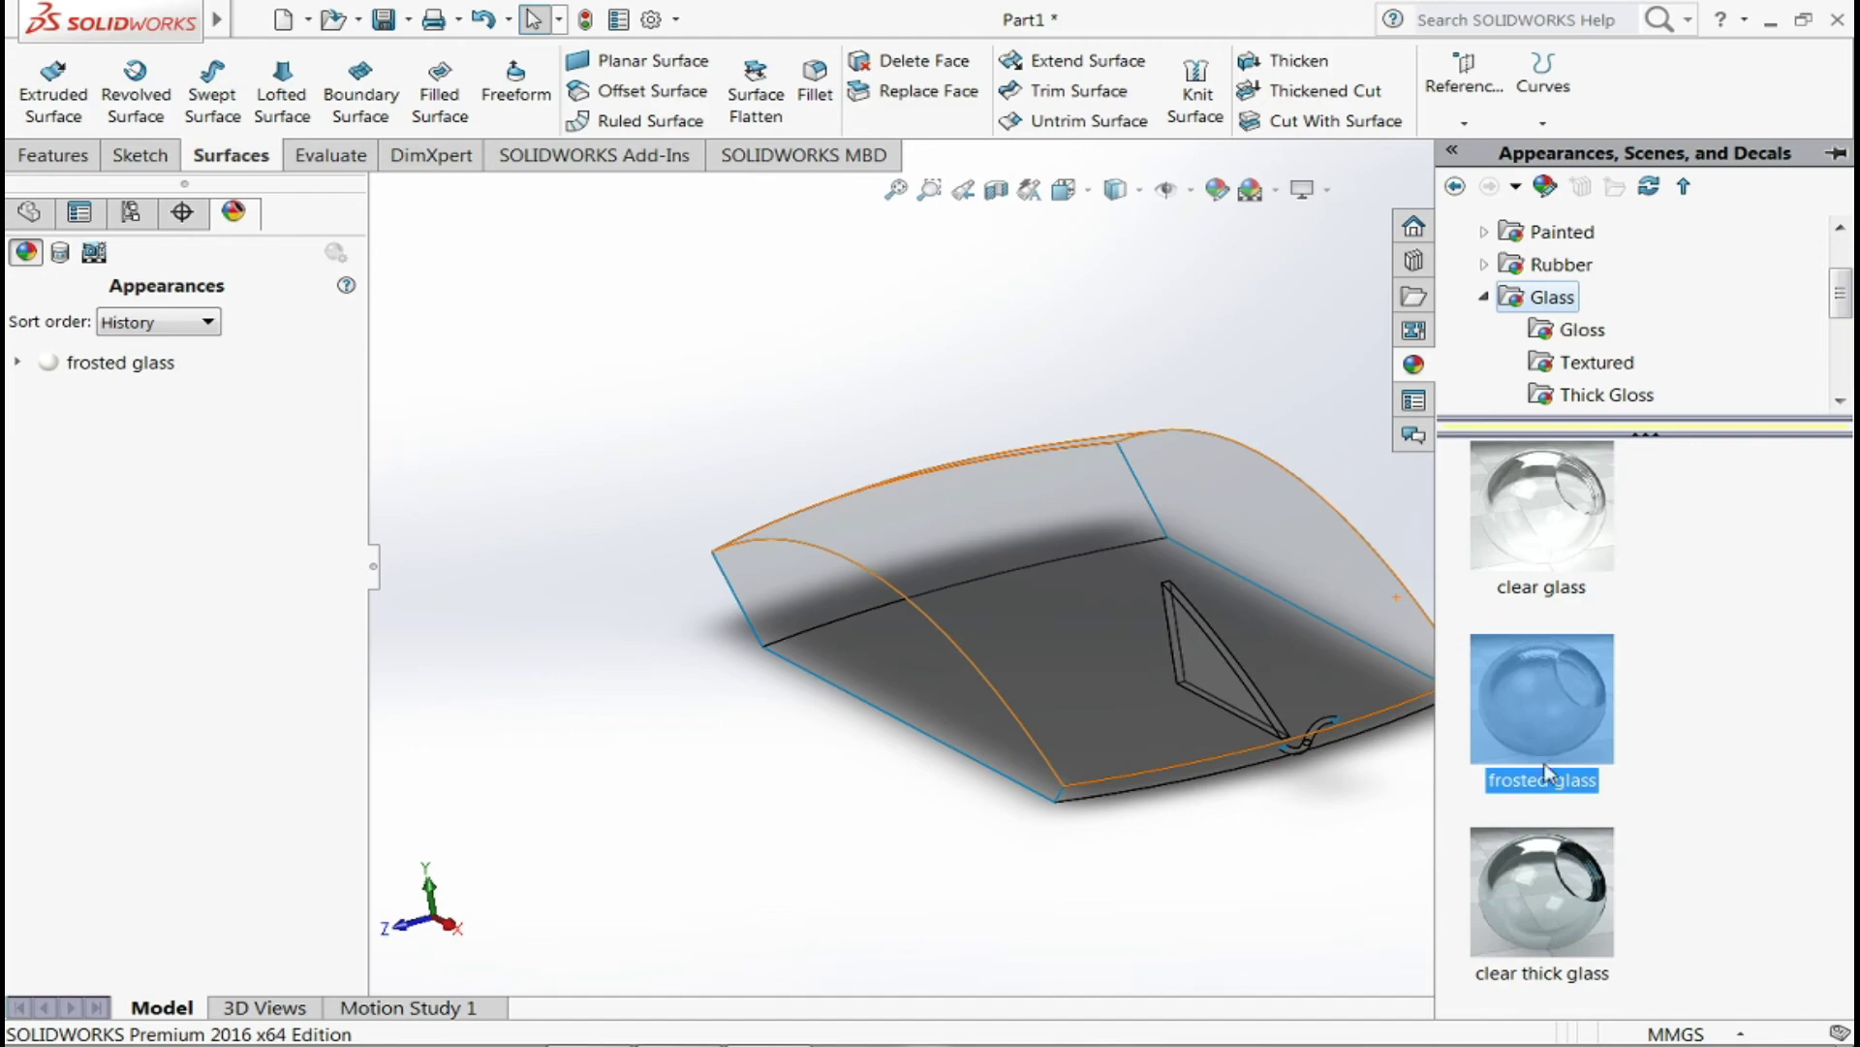
double_click(1562, 910)
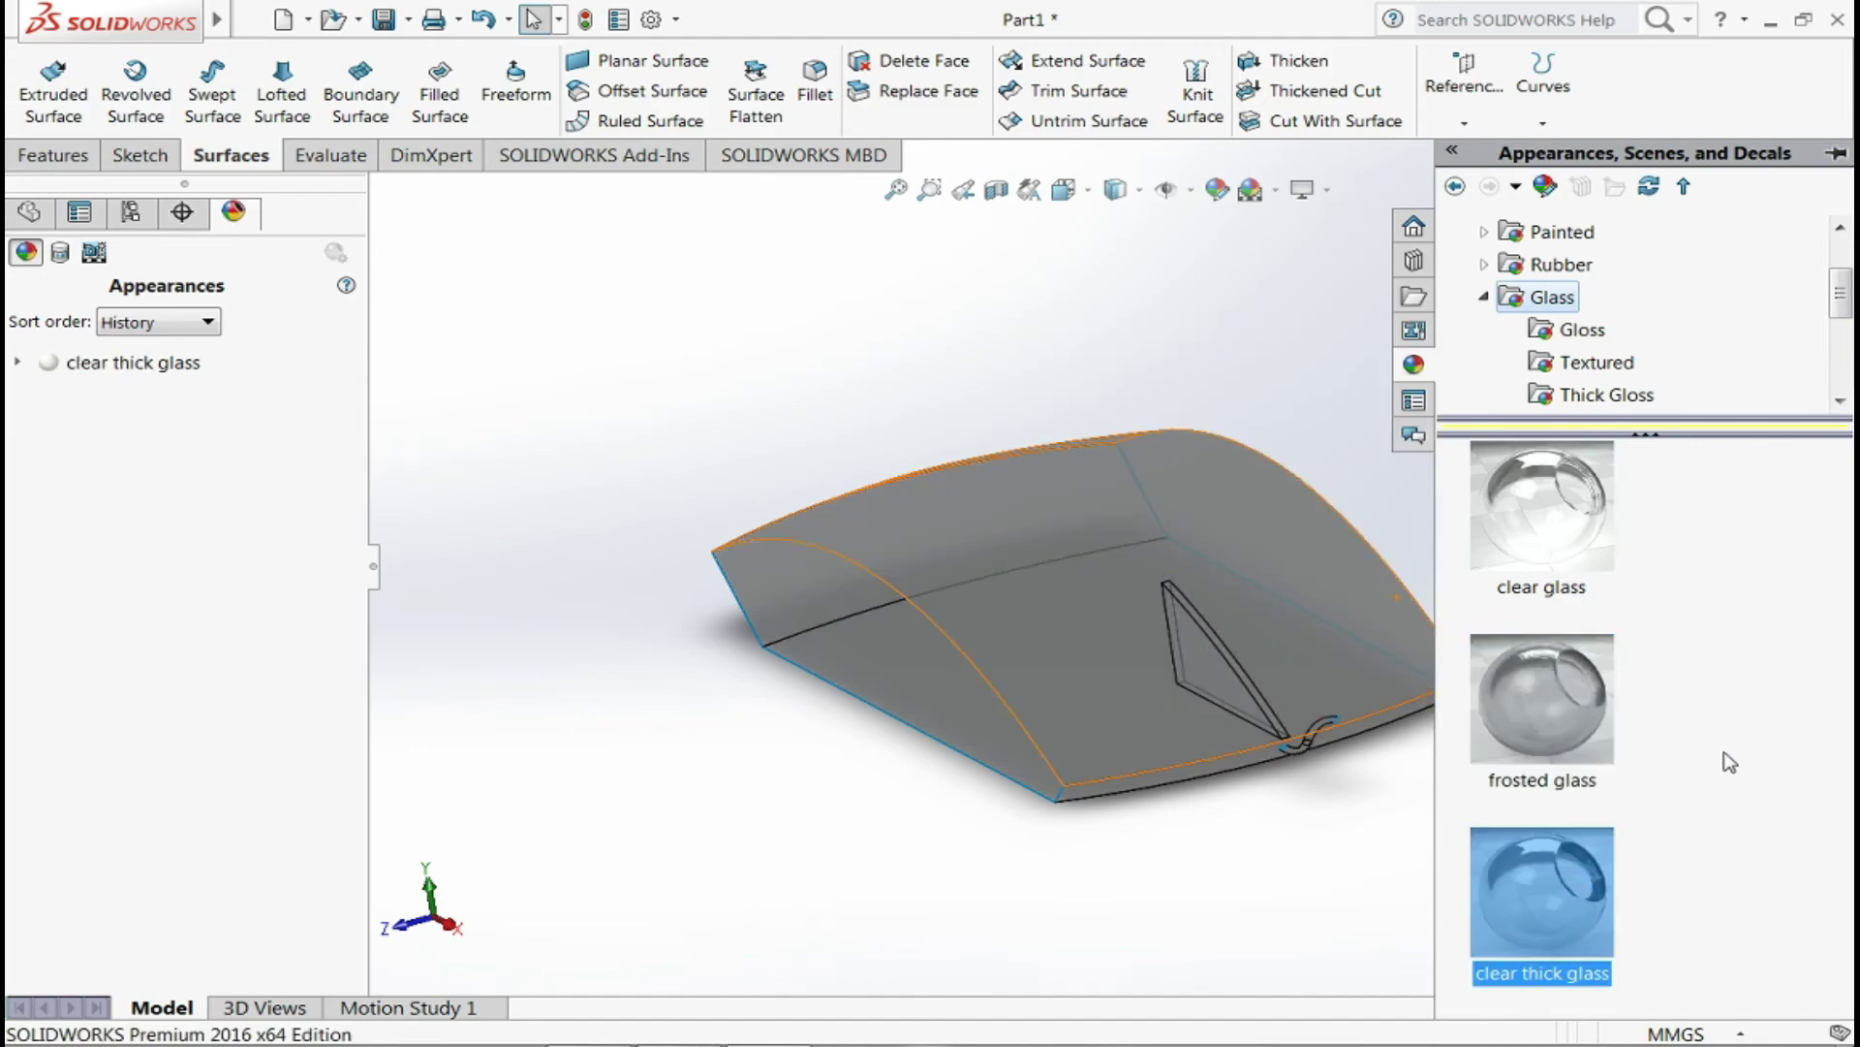
click(1581, 363)
scroll(1584, 349, down, 3)
scroll(1586, 336, up, 1)
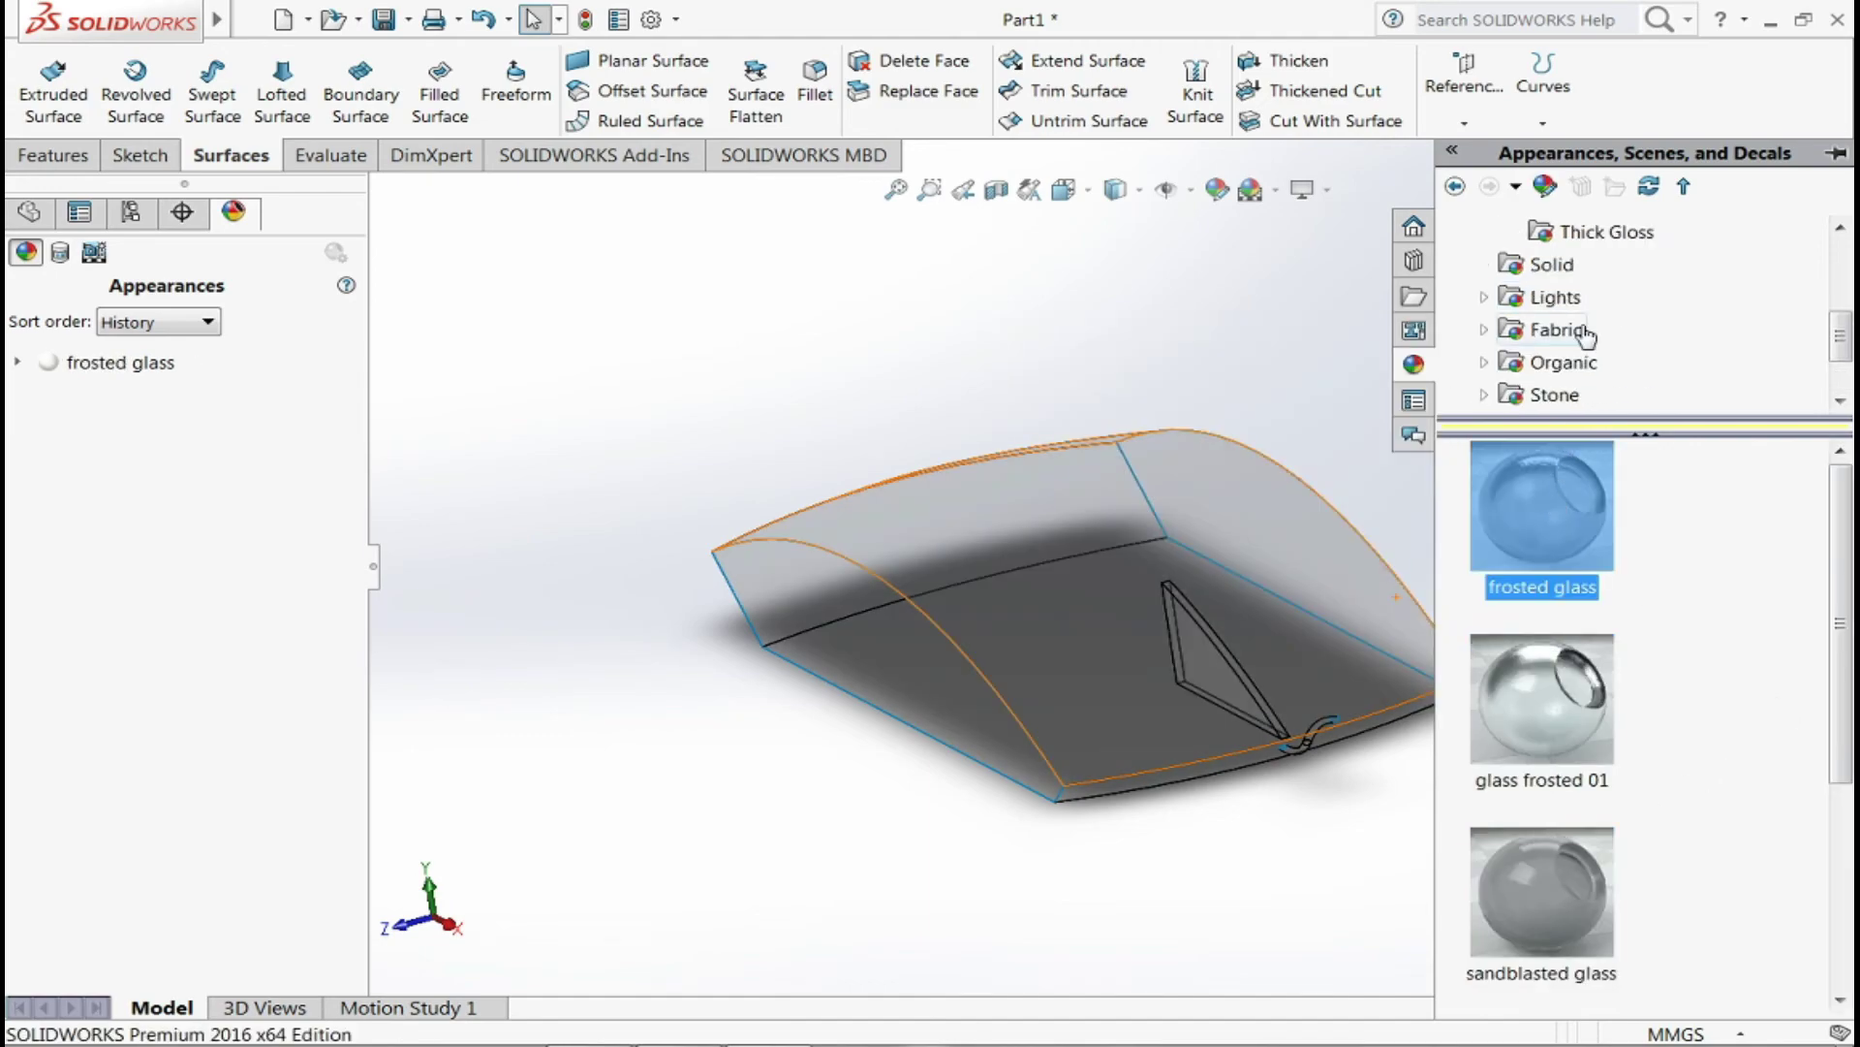
scroll(1585, 334, down, 1)
- Try fire brick and wet concrete 2d, ending with the checker pattern2 appearance
click(1555, 296)
double_click(1560, 665)
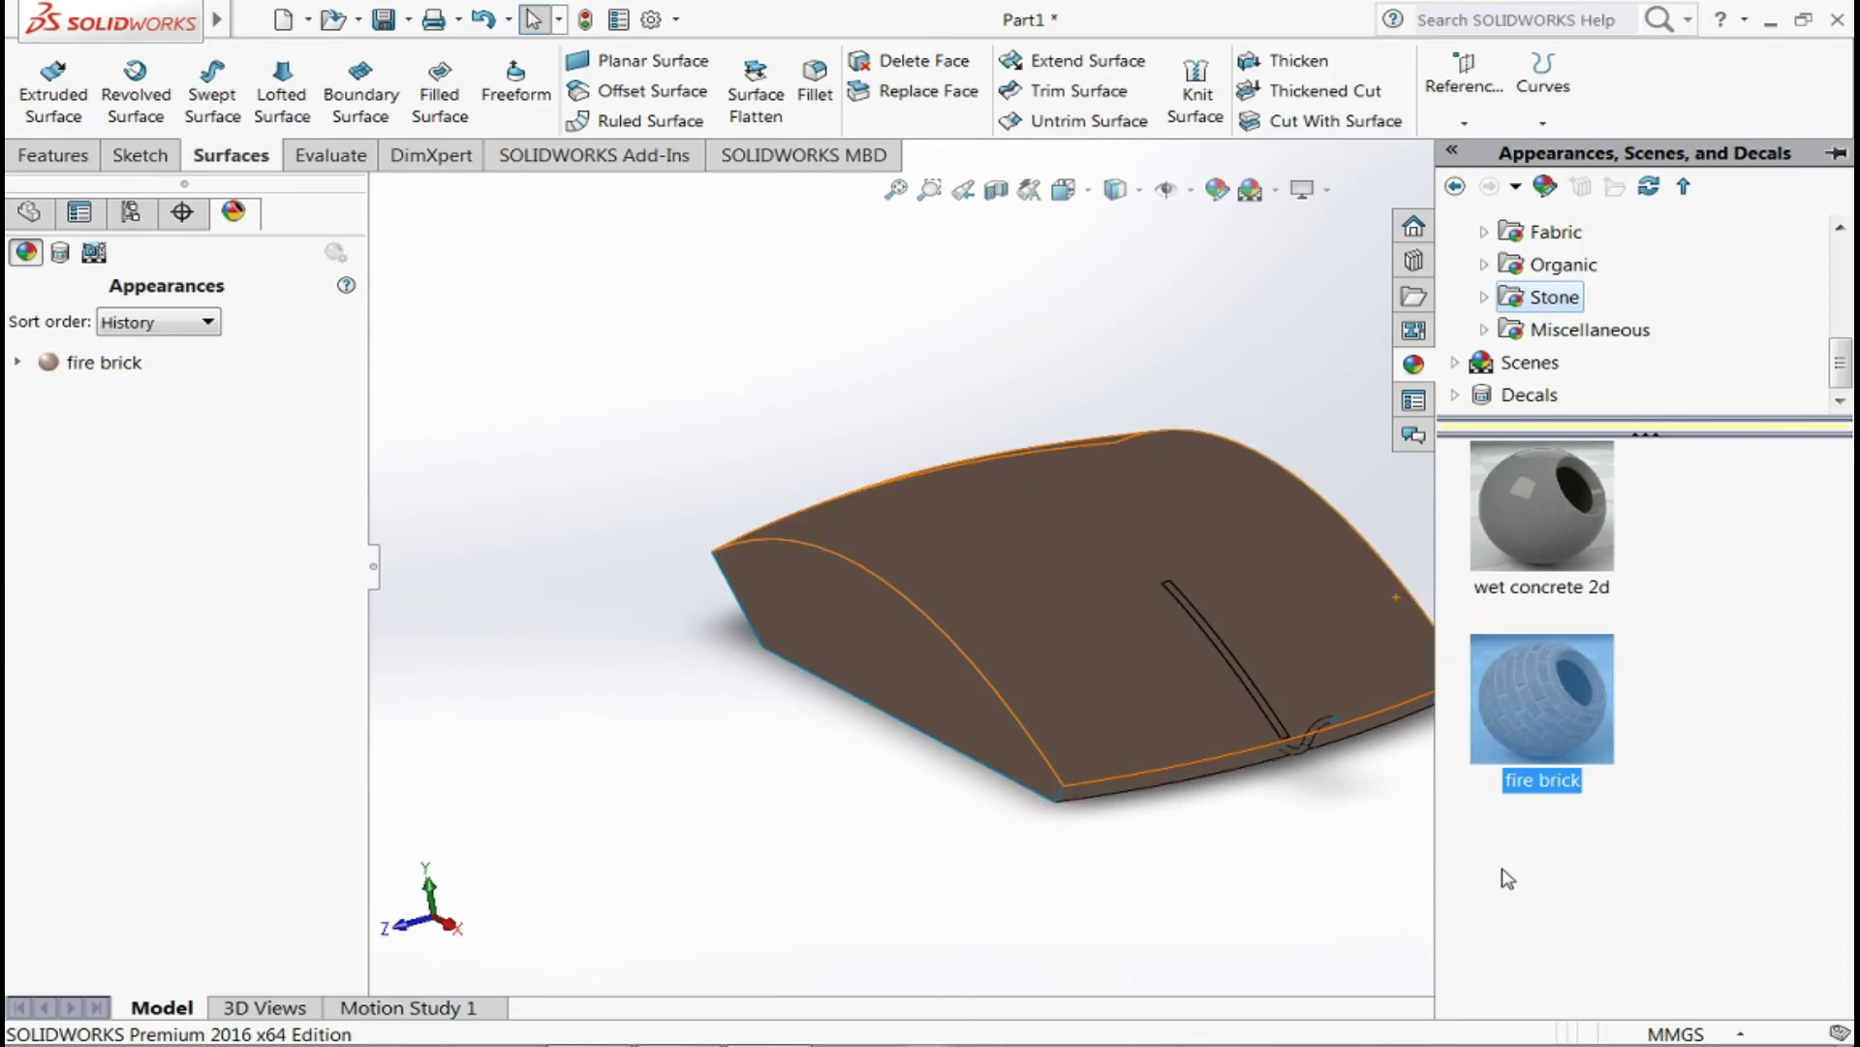
double_click(1604, 564)
click(1589, 330)
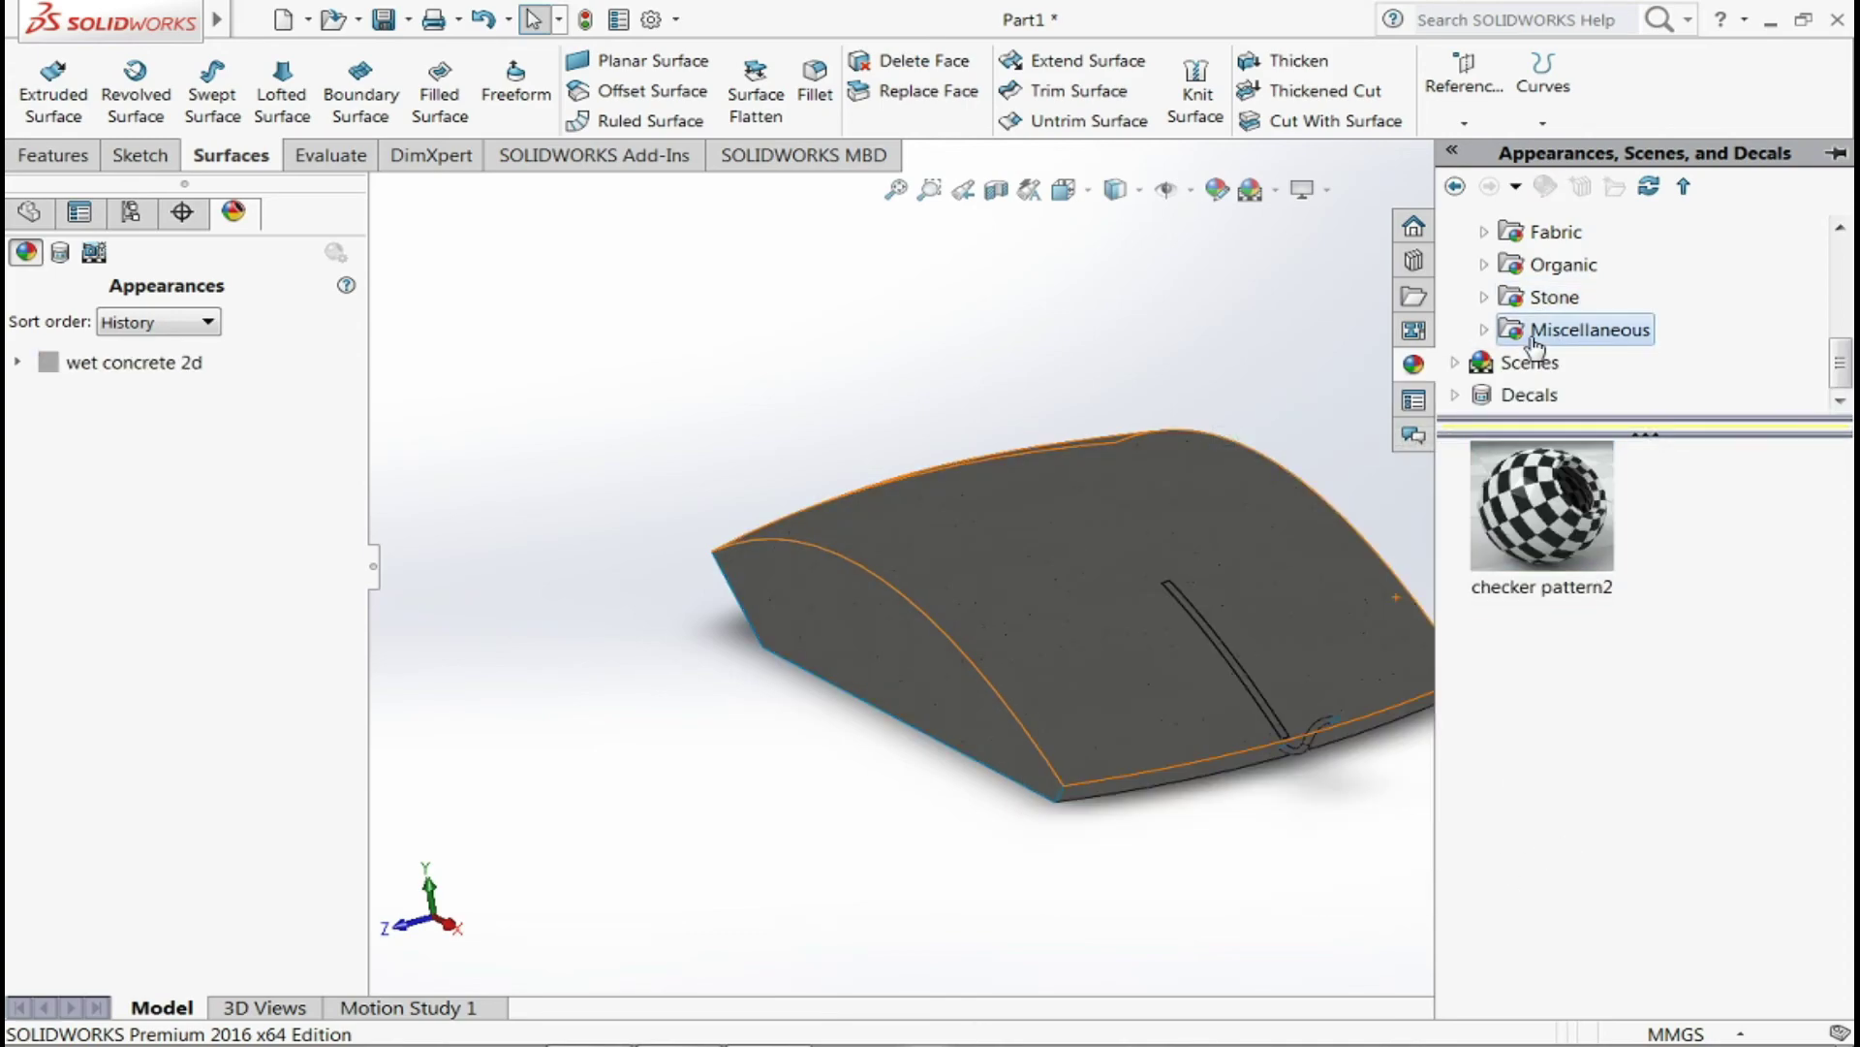
double_click(1574, 528)
- Try wrought iron, brushed nickel, polished aluminum and polished bronze metal finishes
mouse_move(1468, 896)
middle_down()
mouse_move(1108, 855)
mouse_move(1075, 800)
middle_up()
scroll(1507, 403, up, 3)
click(1554, 231)
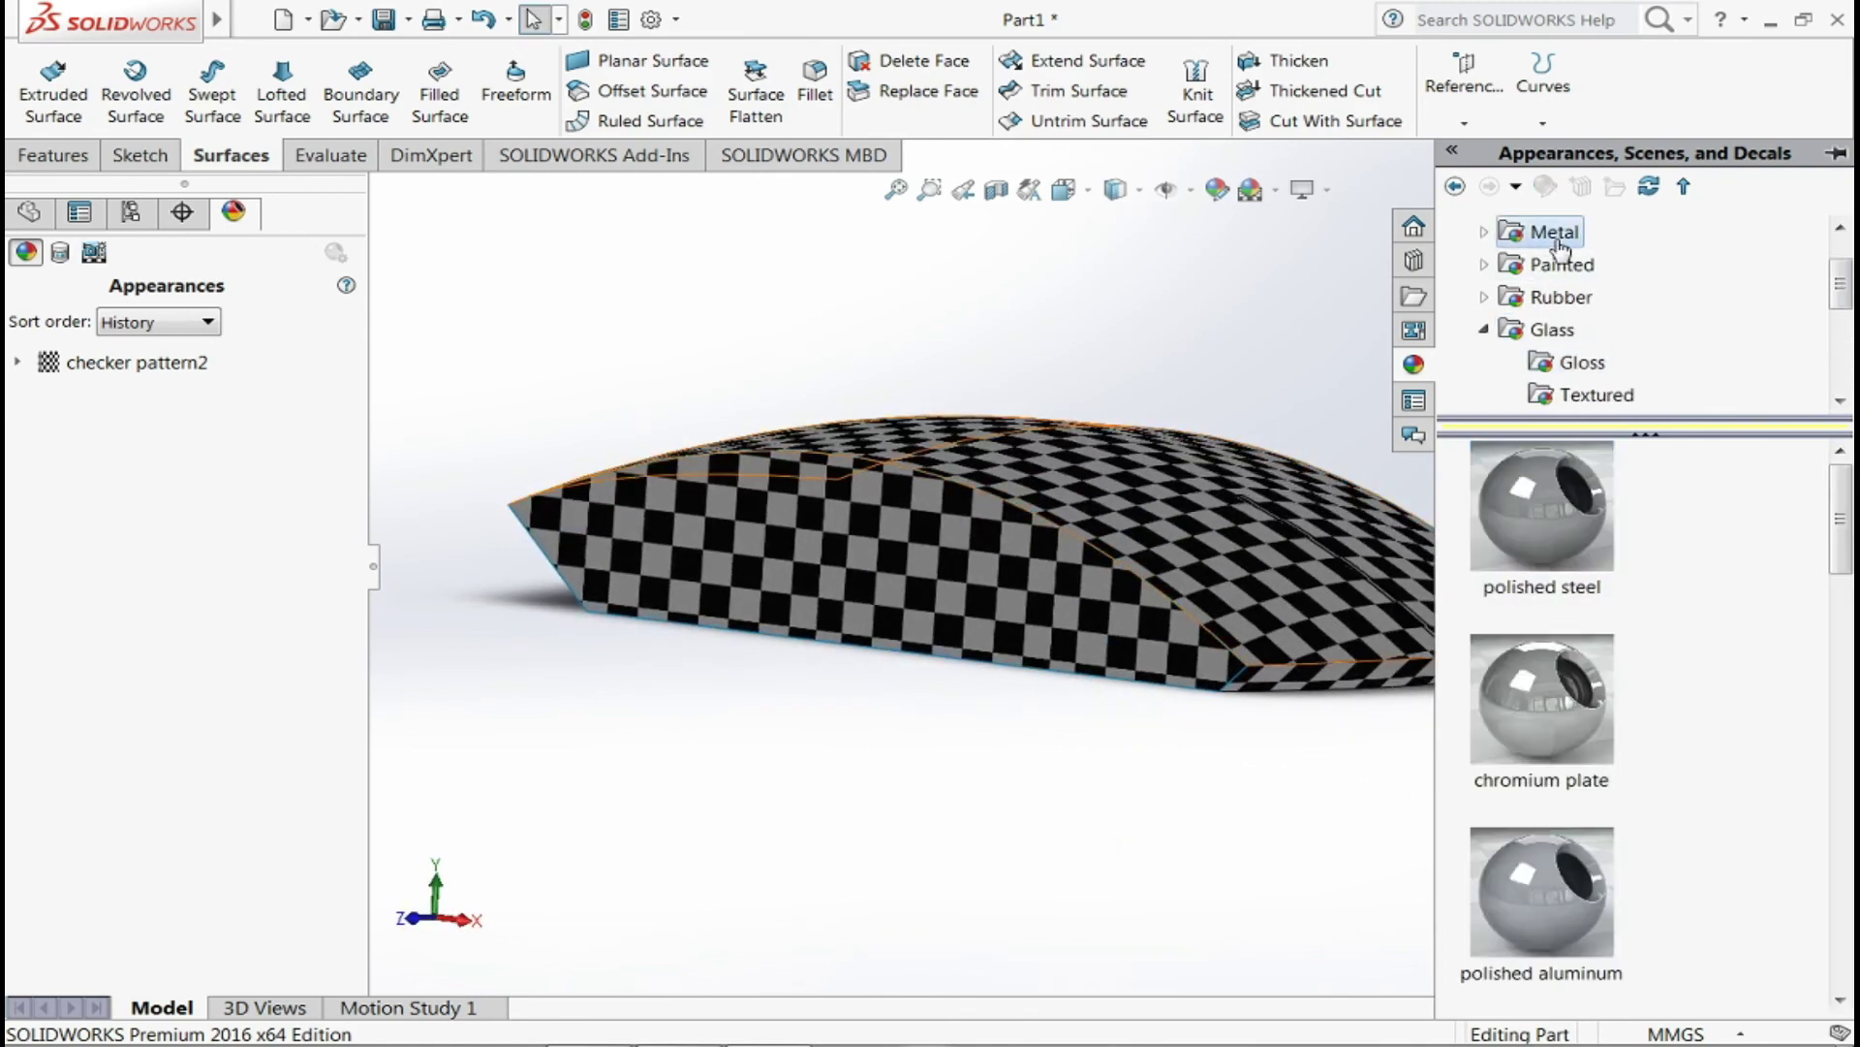
scroll(1541, 708, down, 3)
double_click(1541, 707)
double_click(1542, 504)
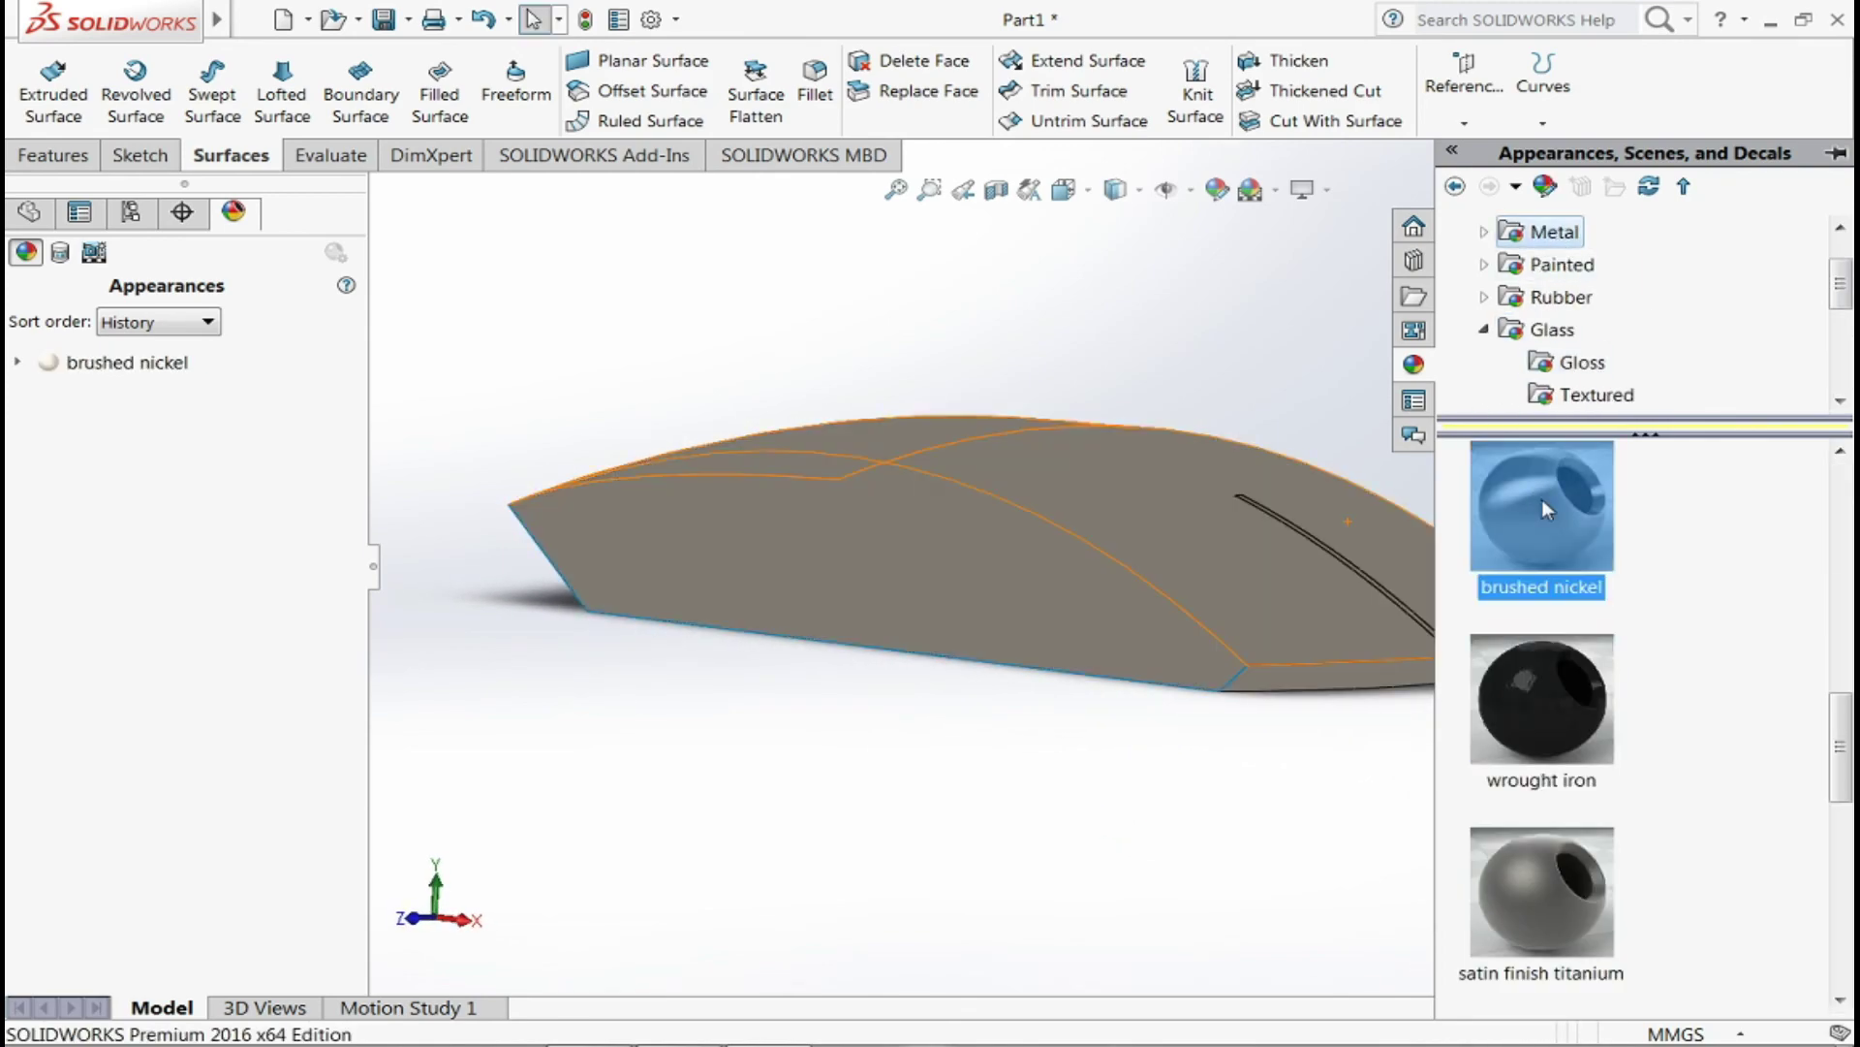
scroll(1543, 498, down, 3)
double_click(1556, 611)
double_click(1542, 798)
- Compare polished aluminum, steel and gold, then settle on cast lead
double_click(1569, 653)
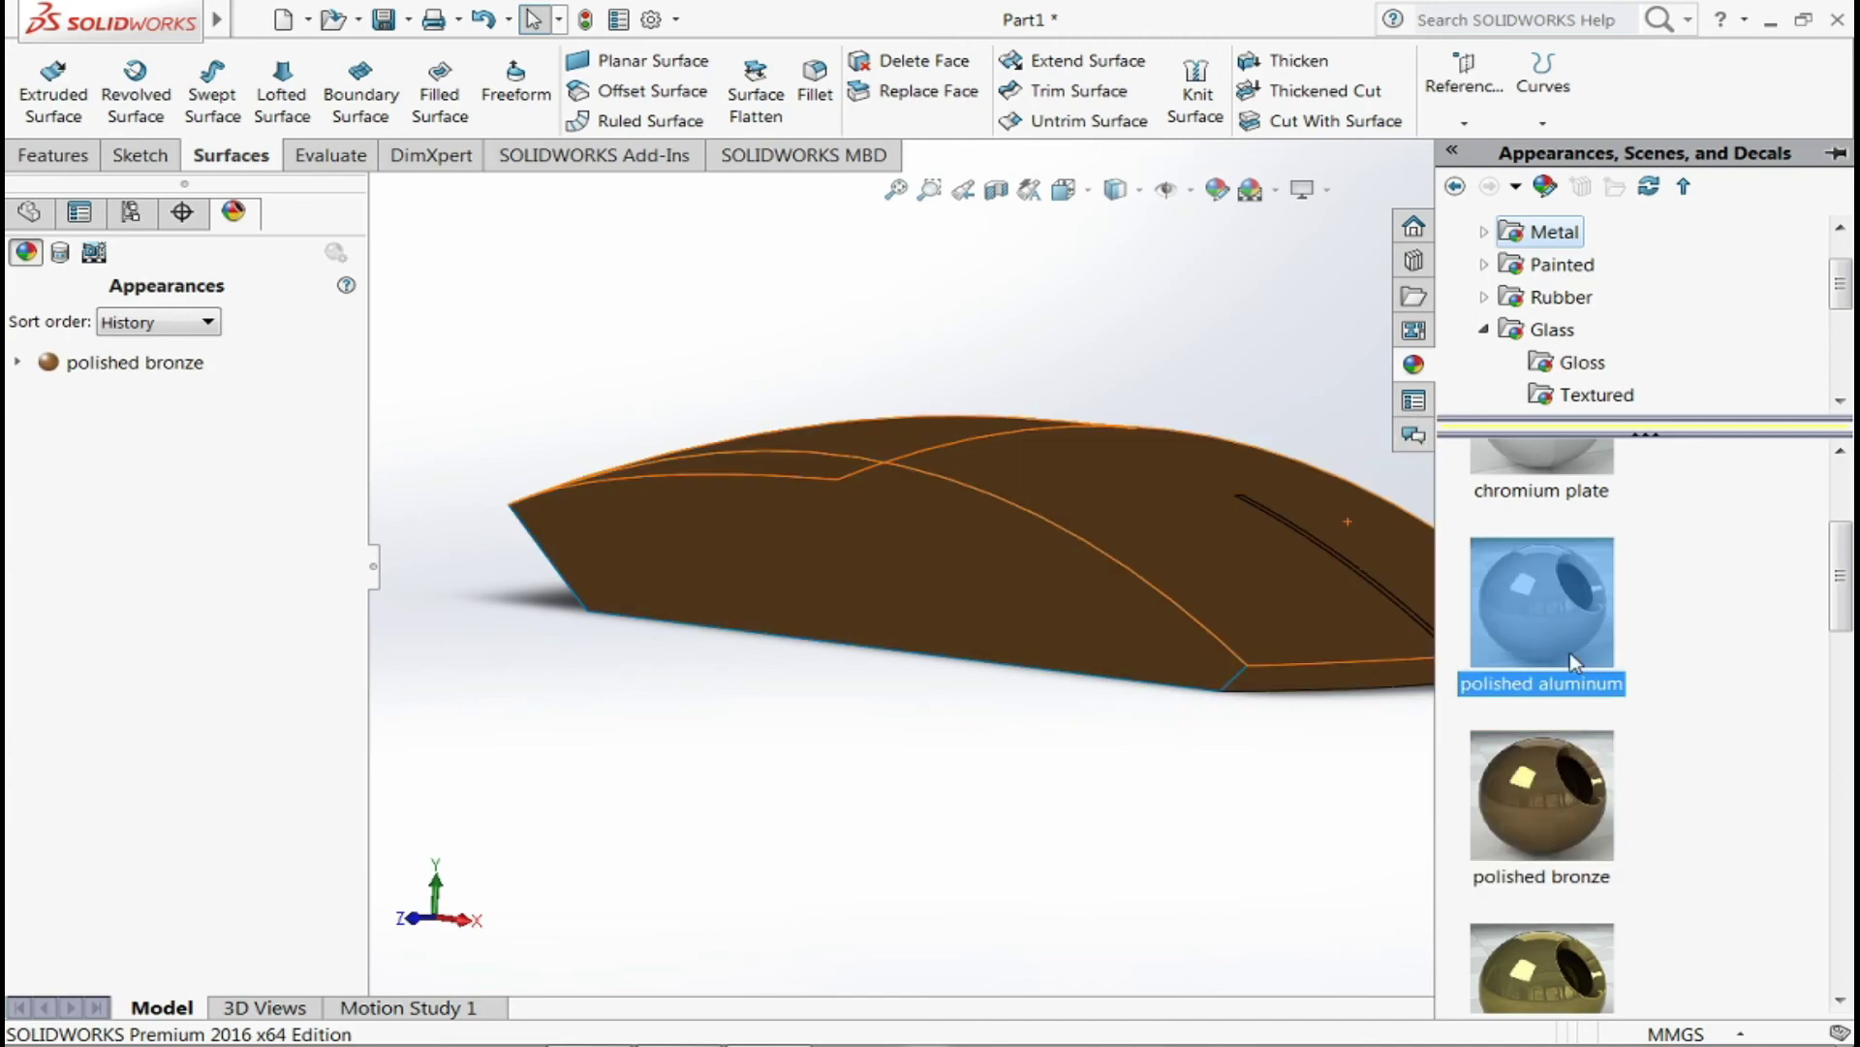
scroll(1620, 617, up, 3)
double_click(1546, 514)
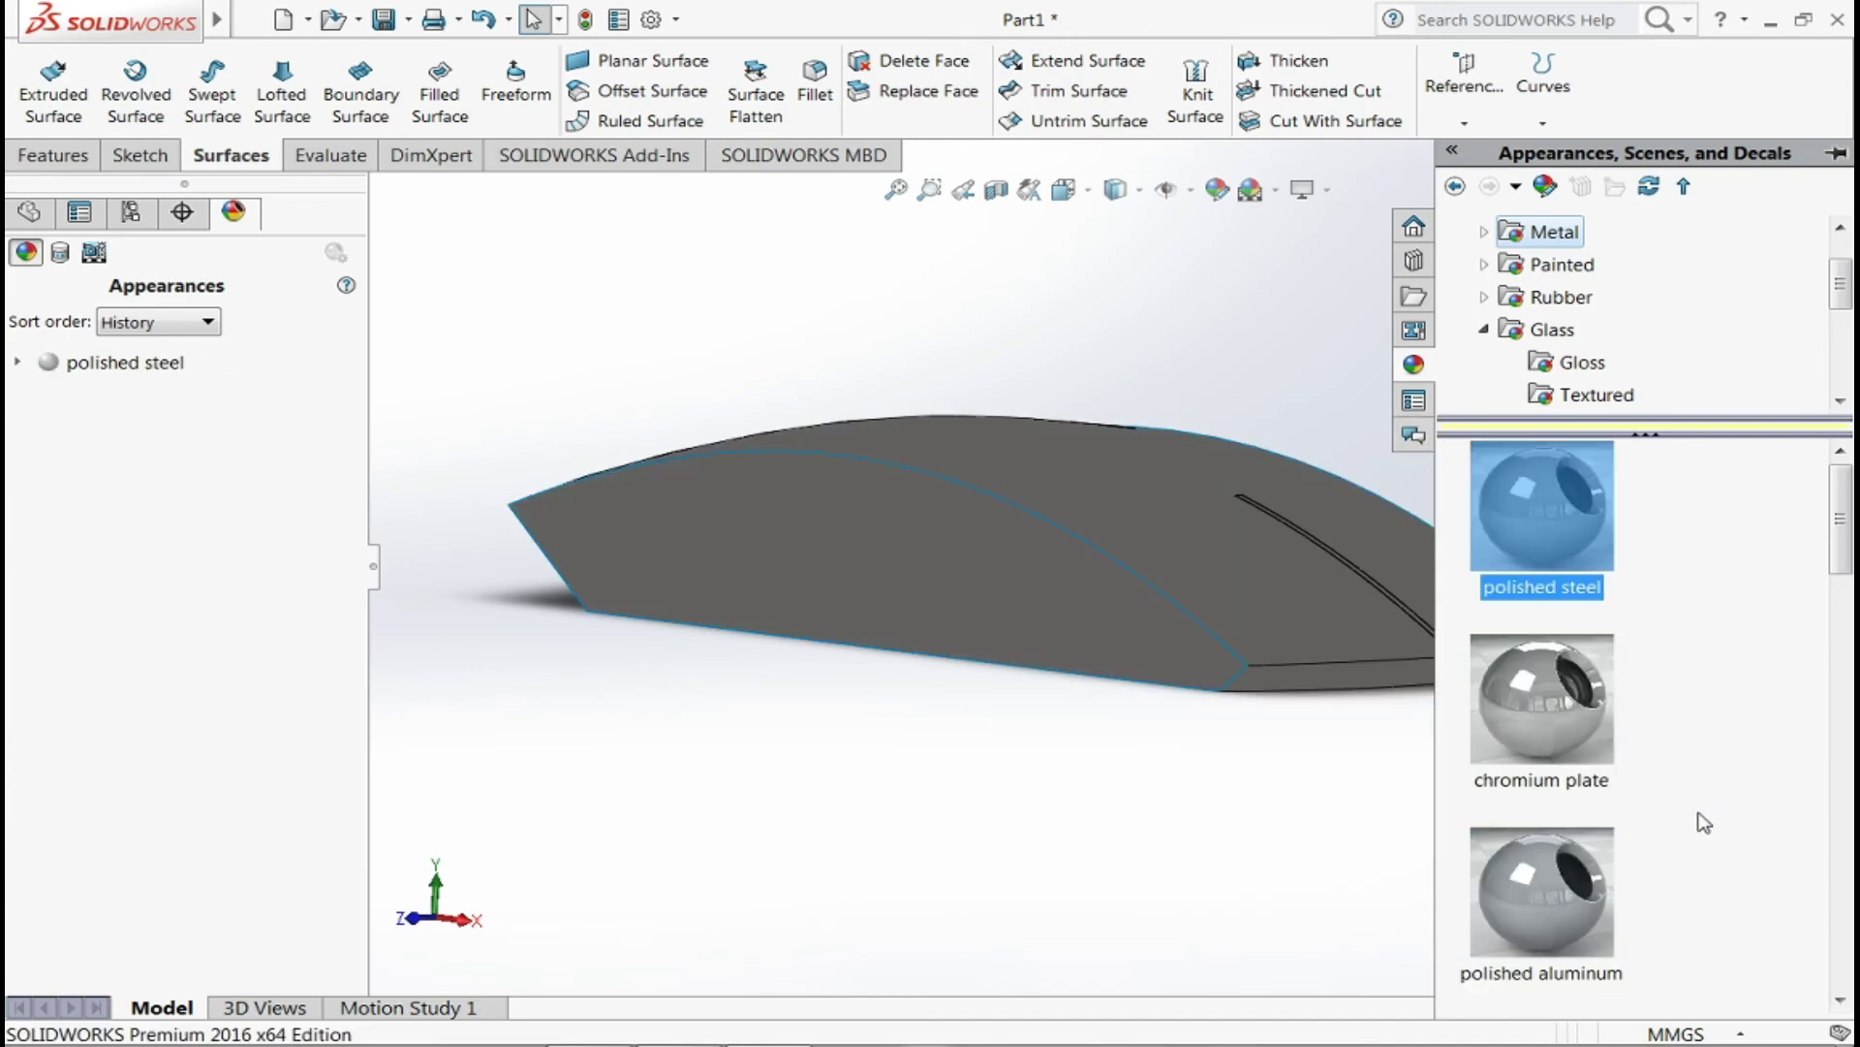
scroll(1665, 818, down, 3)
double_click(1557, 817)
scroll(1559, 817, down, 3)
double_click(1559, 814)
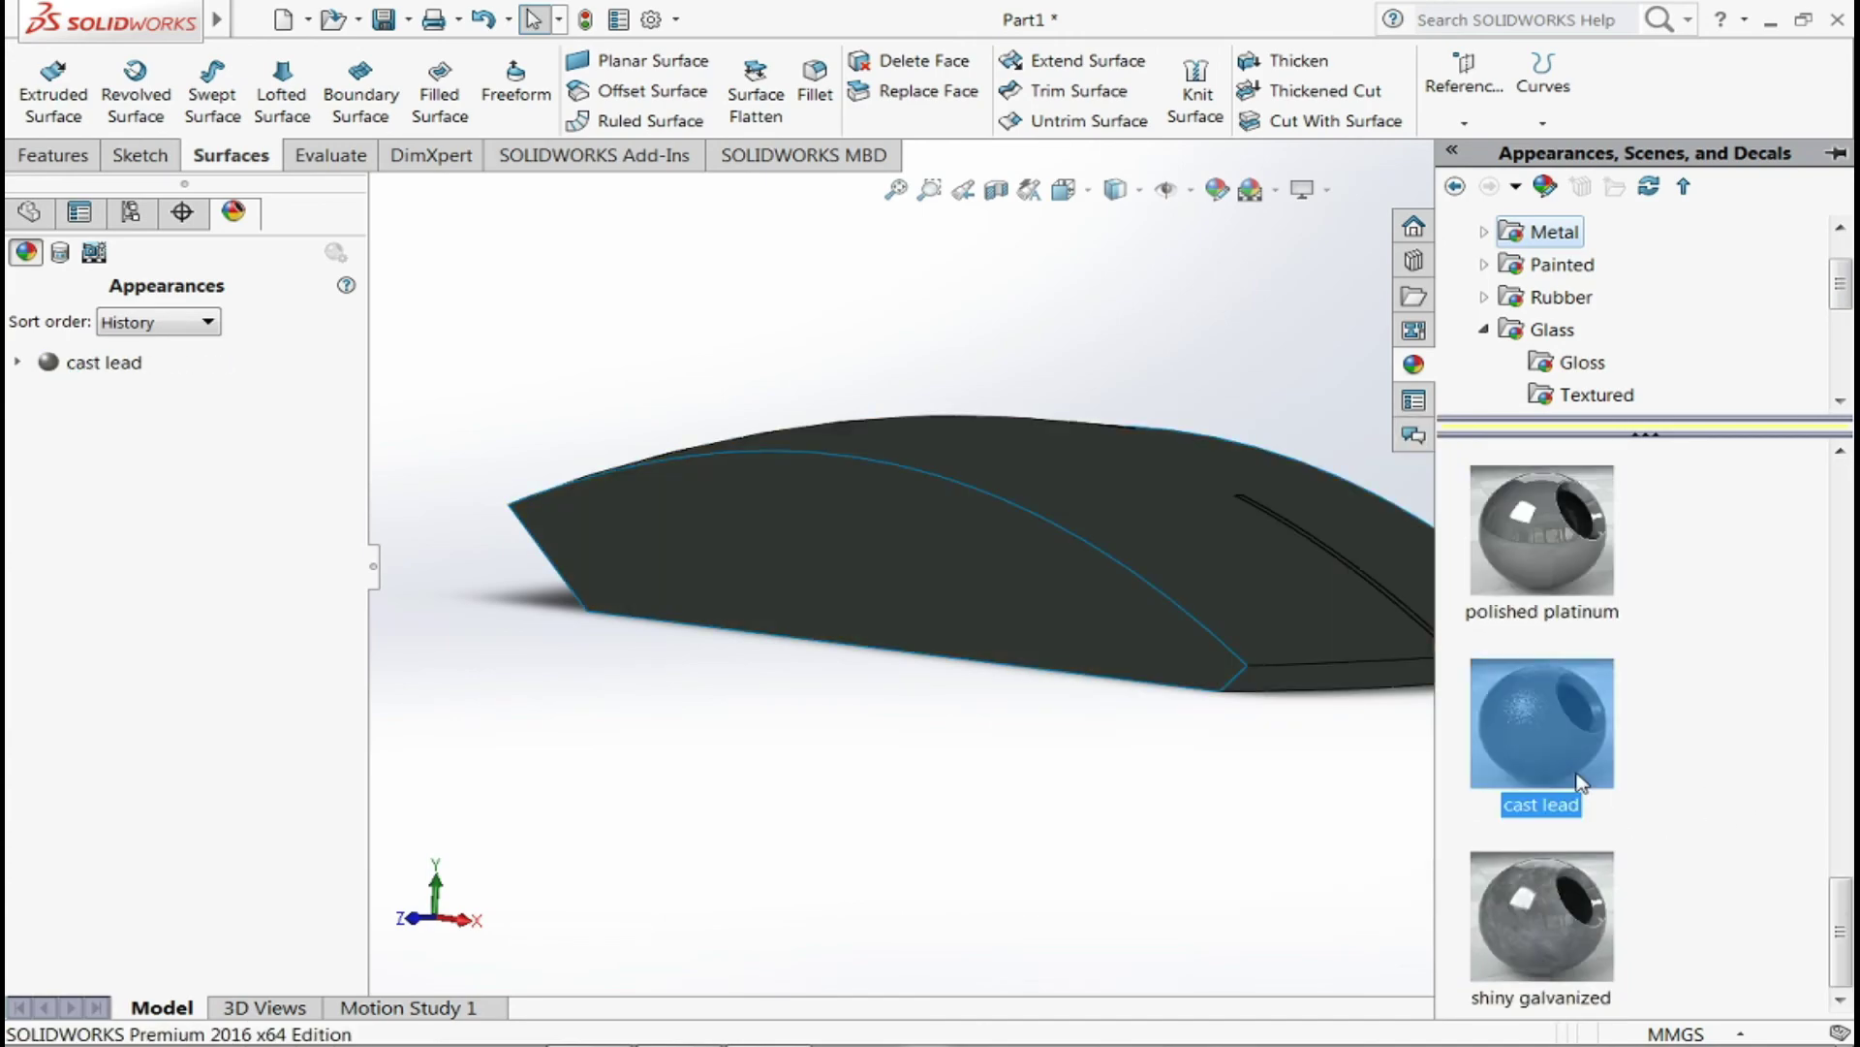
middle_drag(1285, 848, 1293, 819)
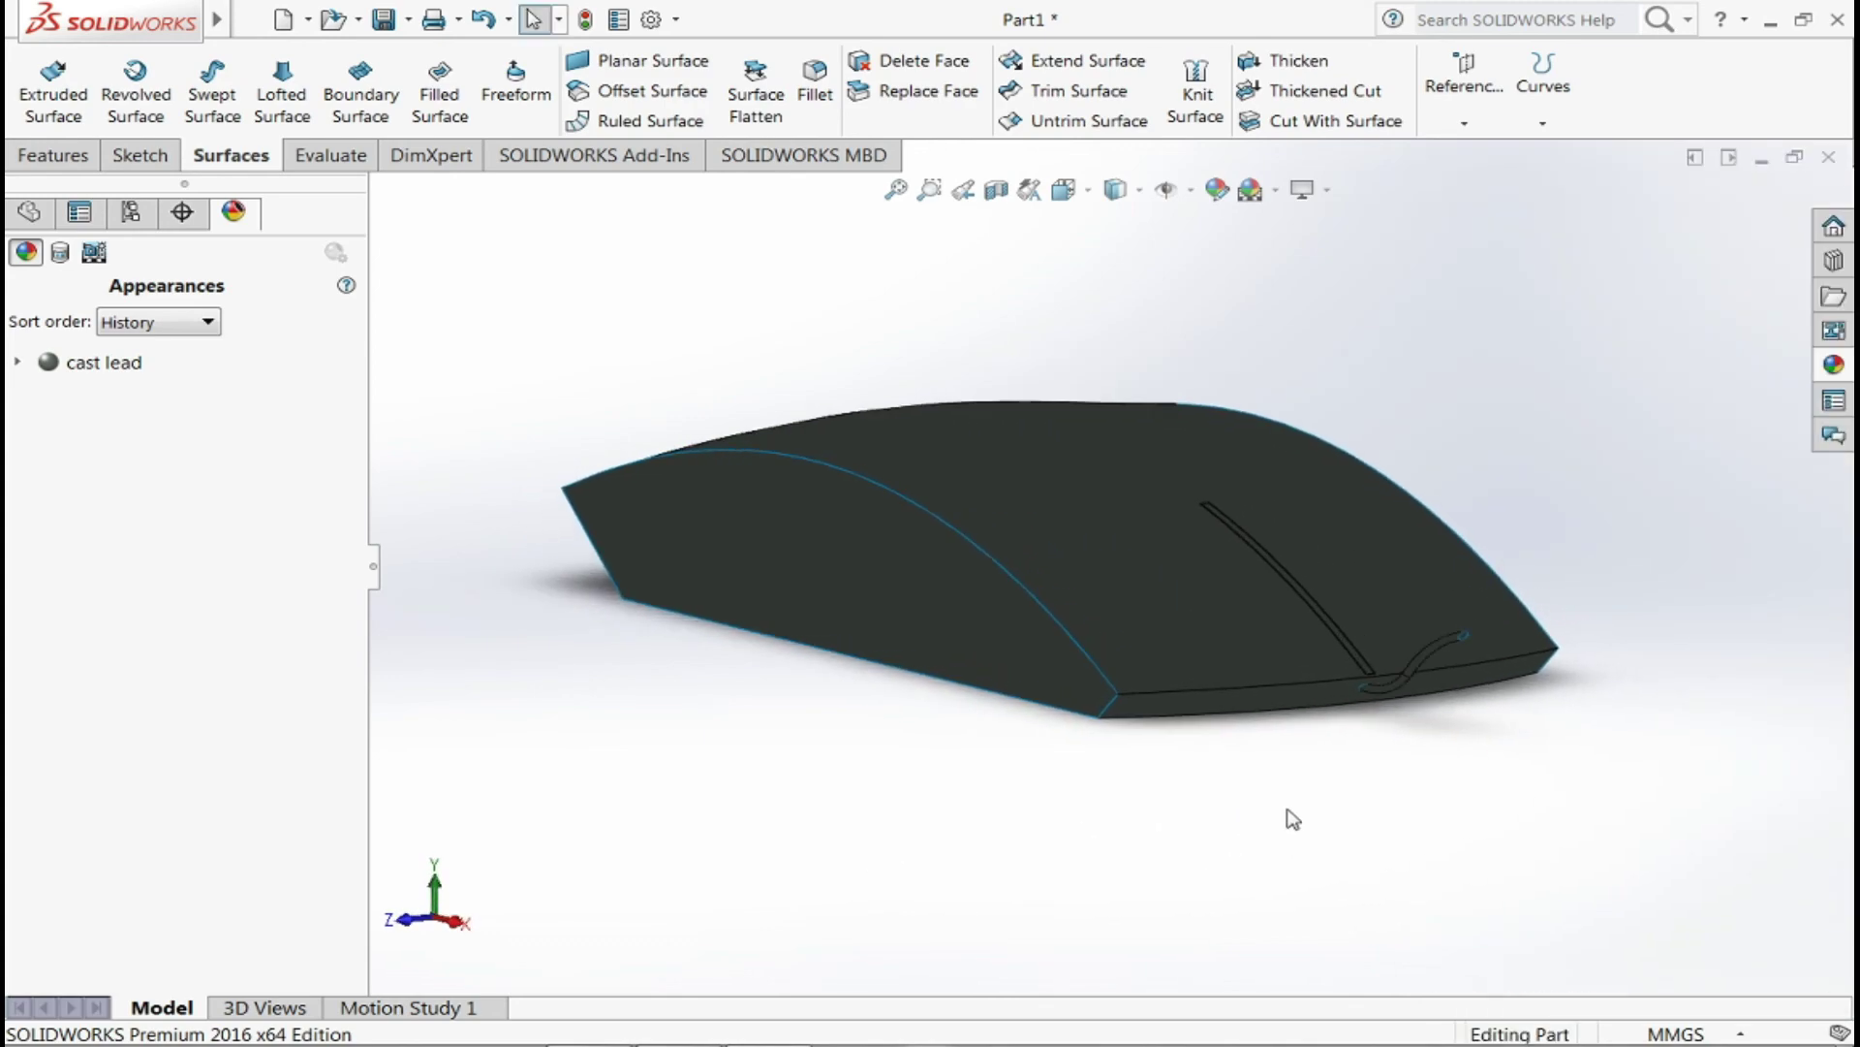
right_click(1457, 620)
key(Escape)
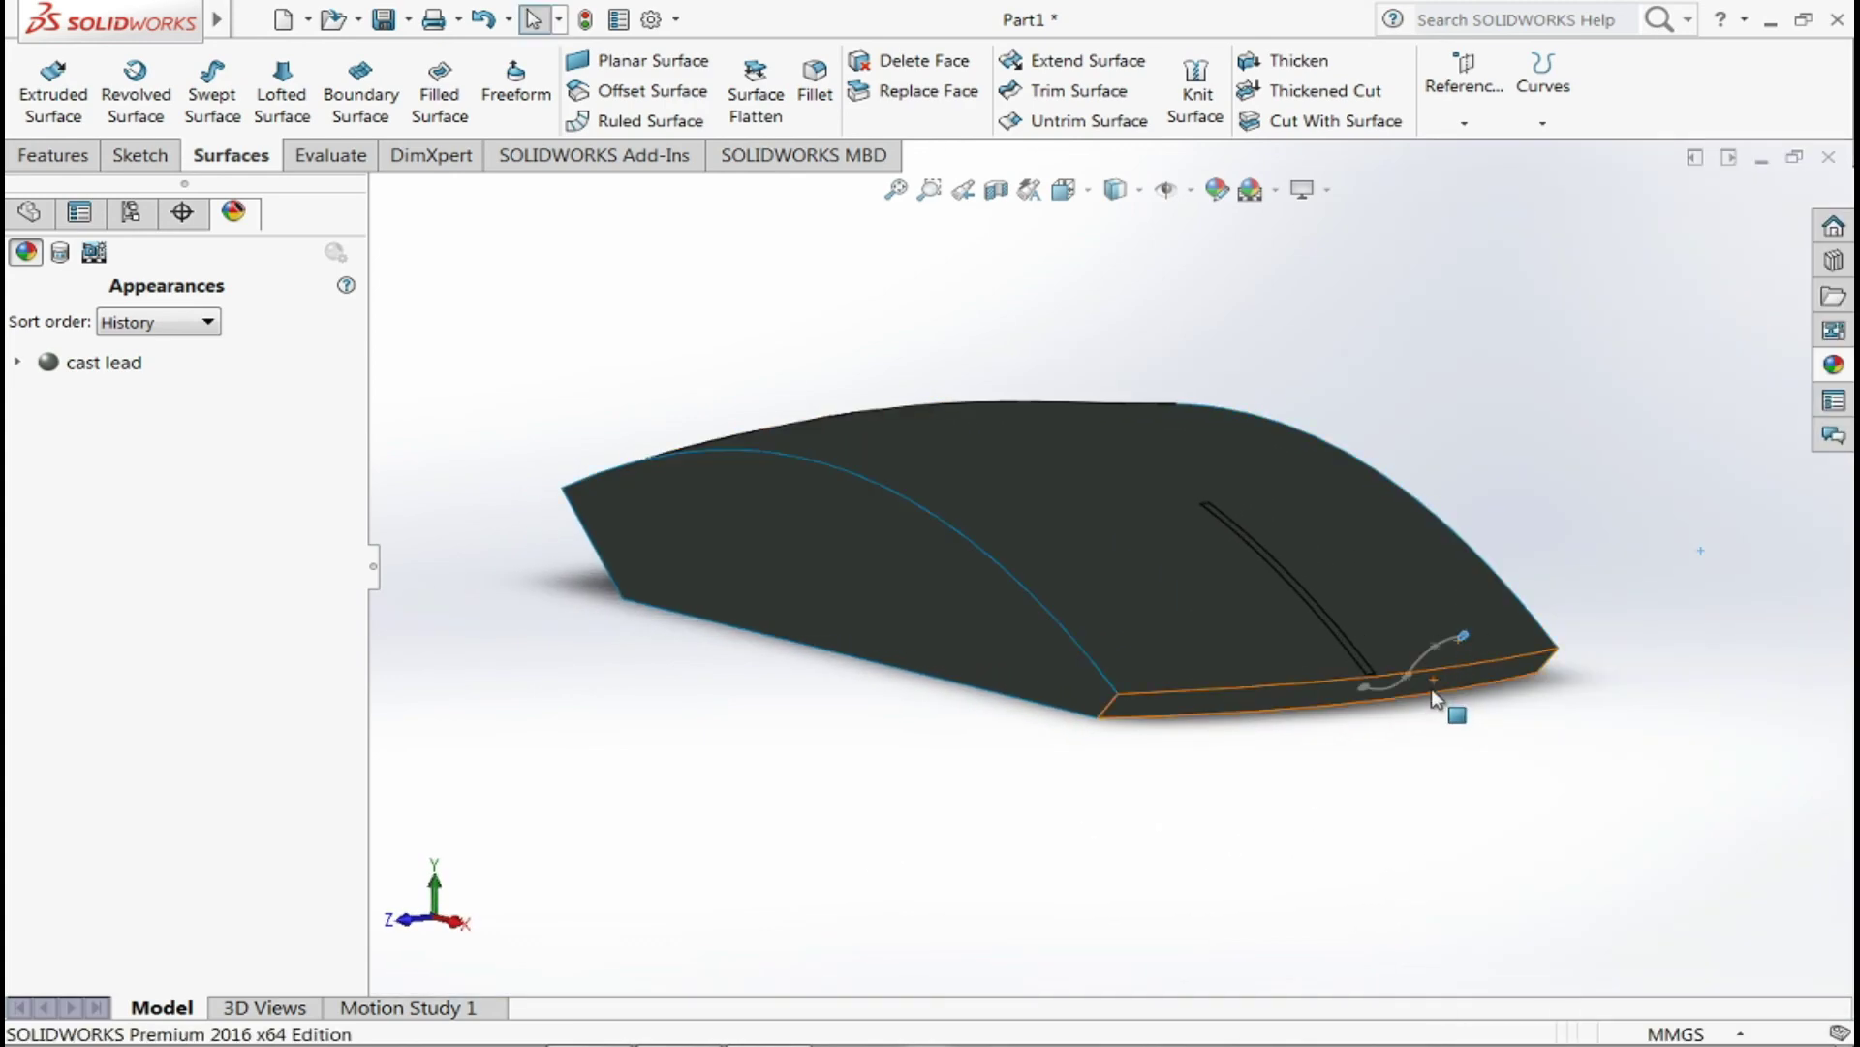
scroll(1434, 718, down, 5)
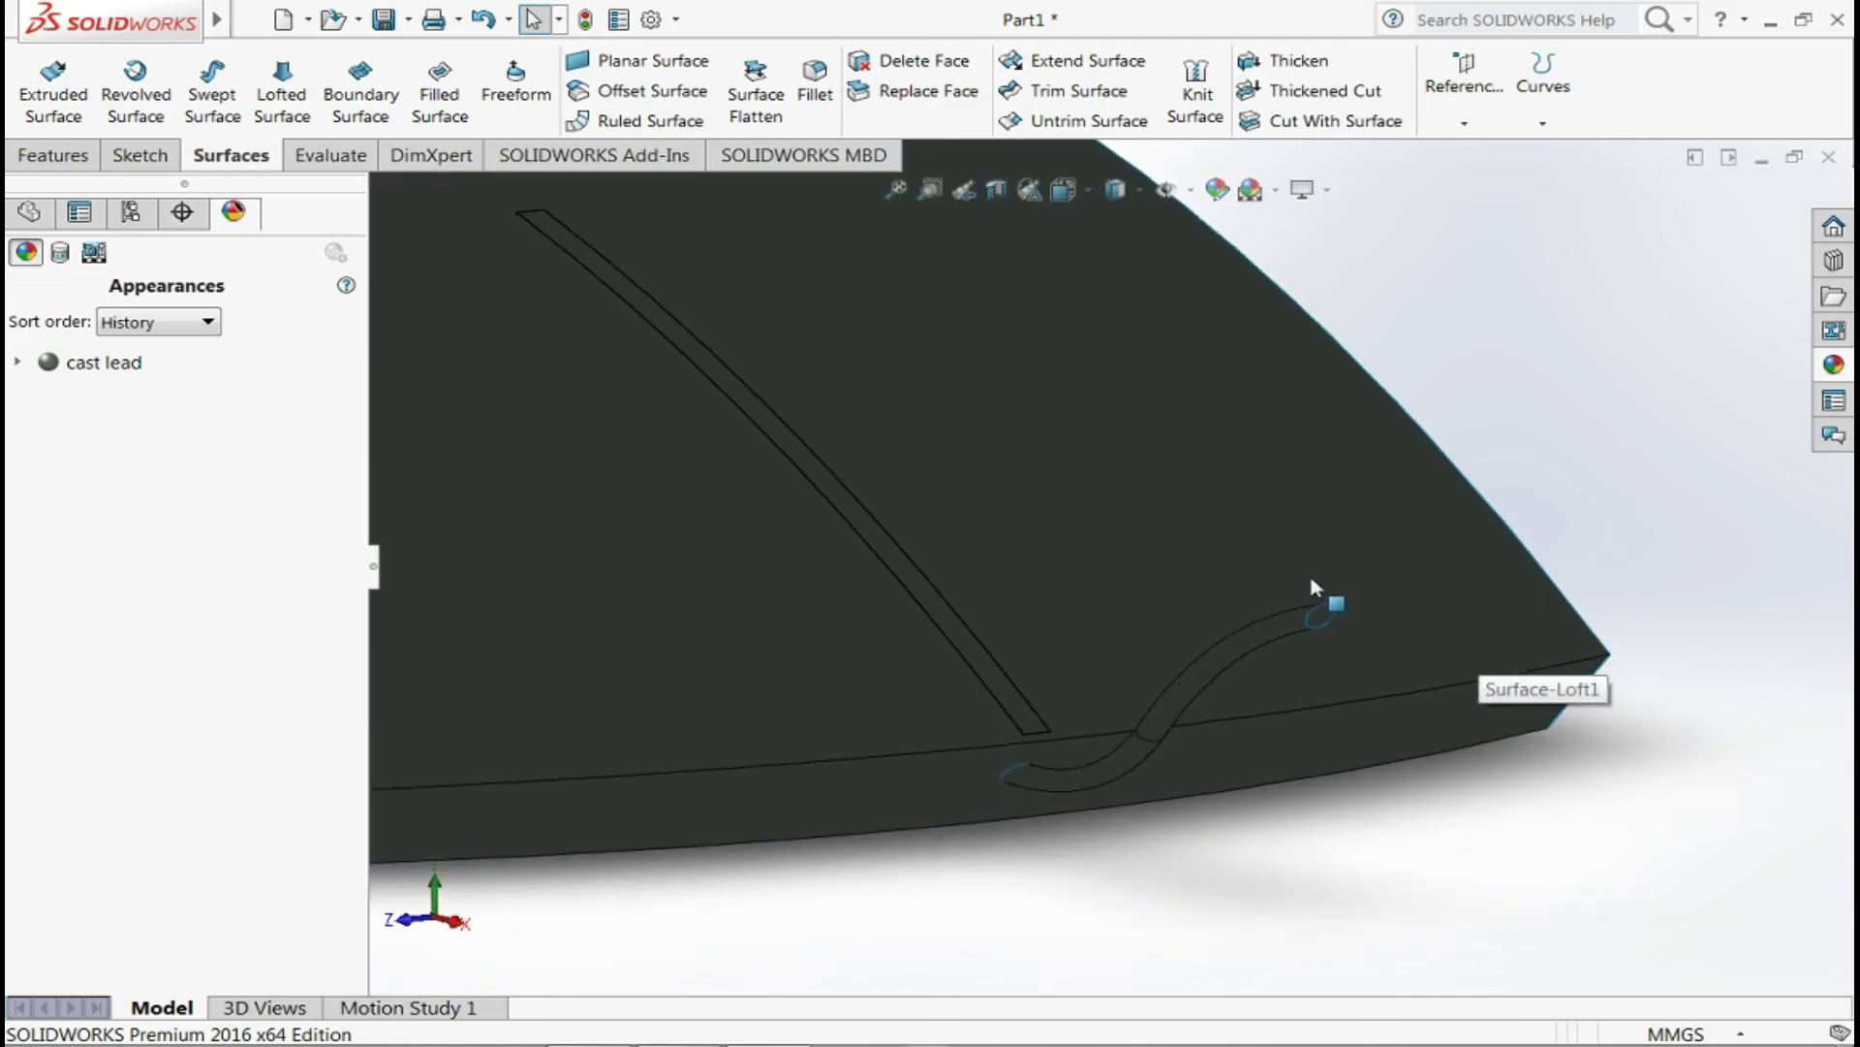
scroll(1318, 606, down, 2)
click(1312, 625)
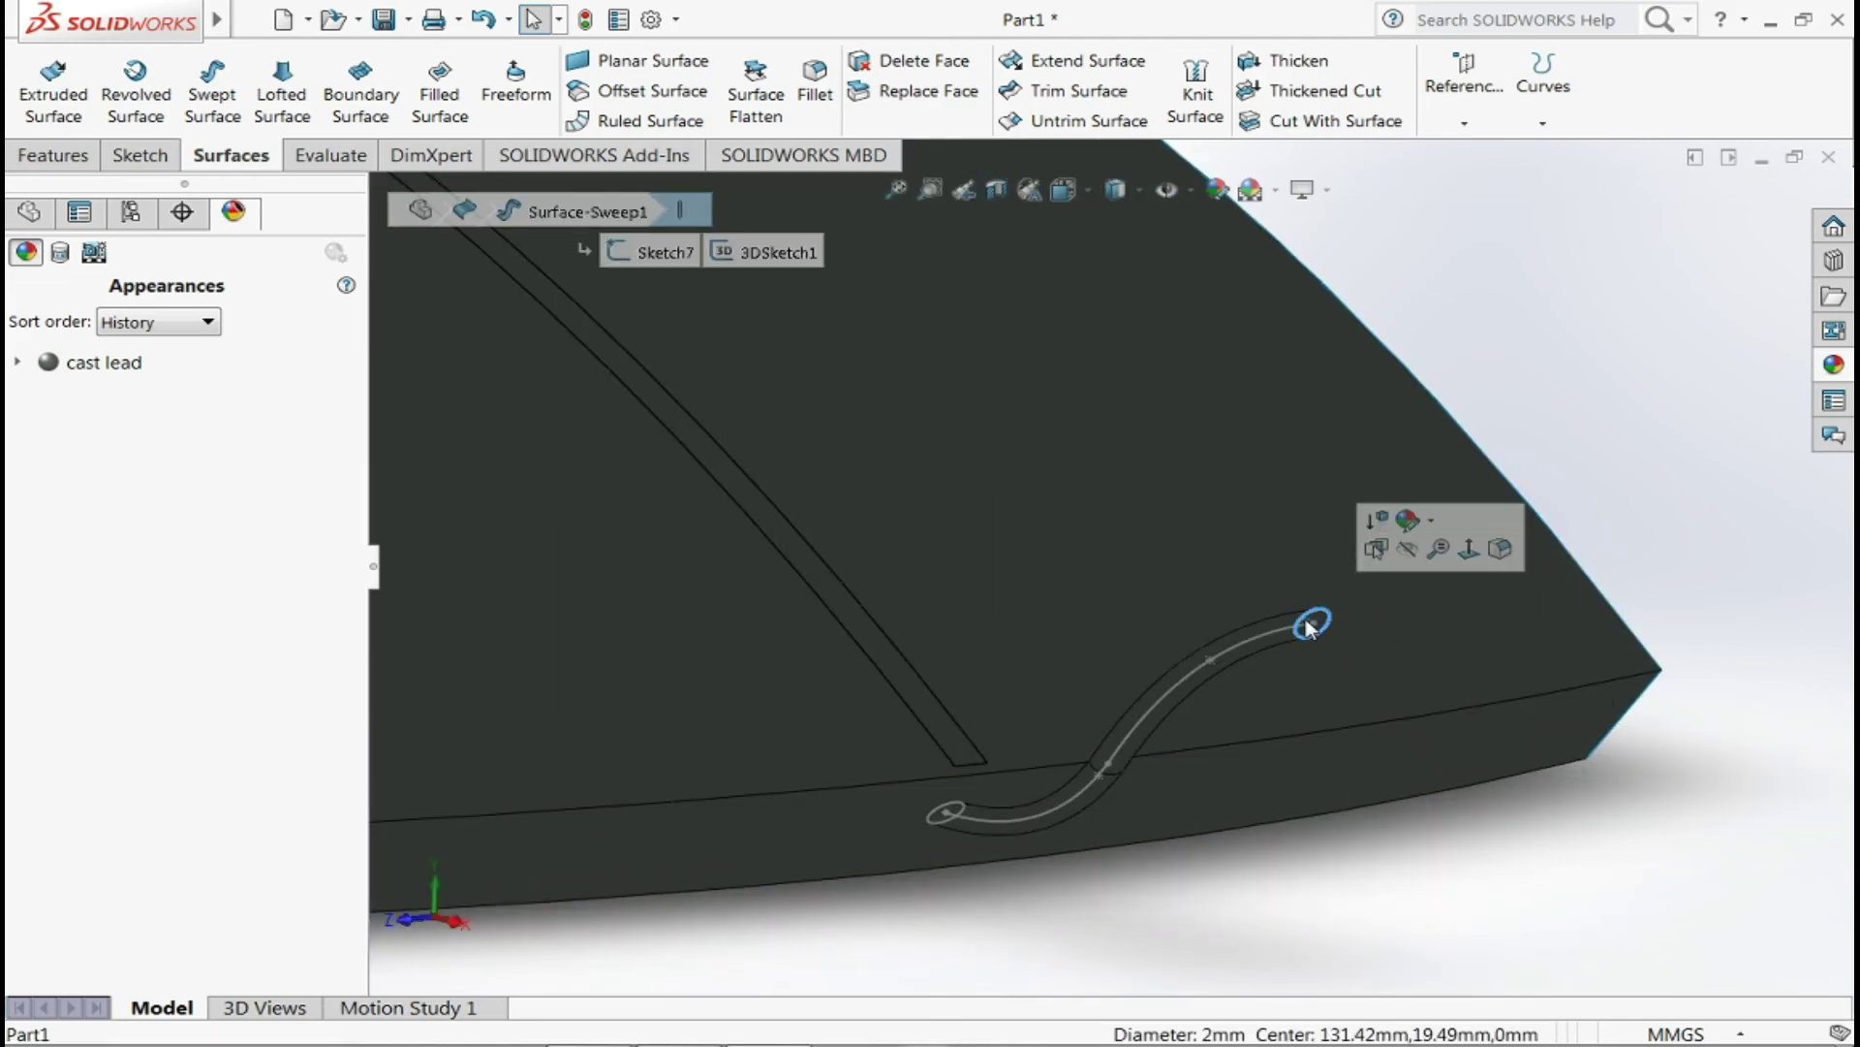
right_click(1374, 350)
key(Escape)
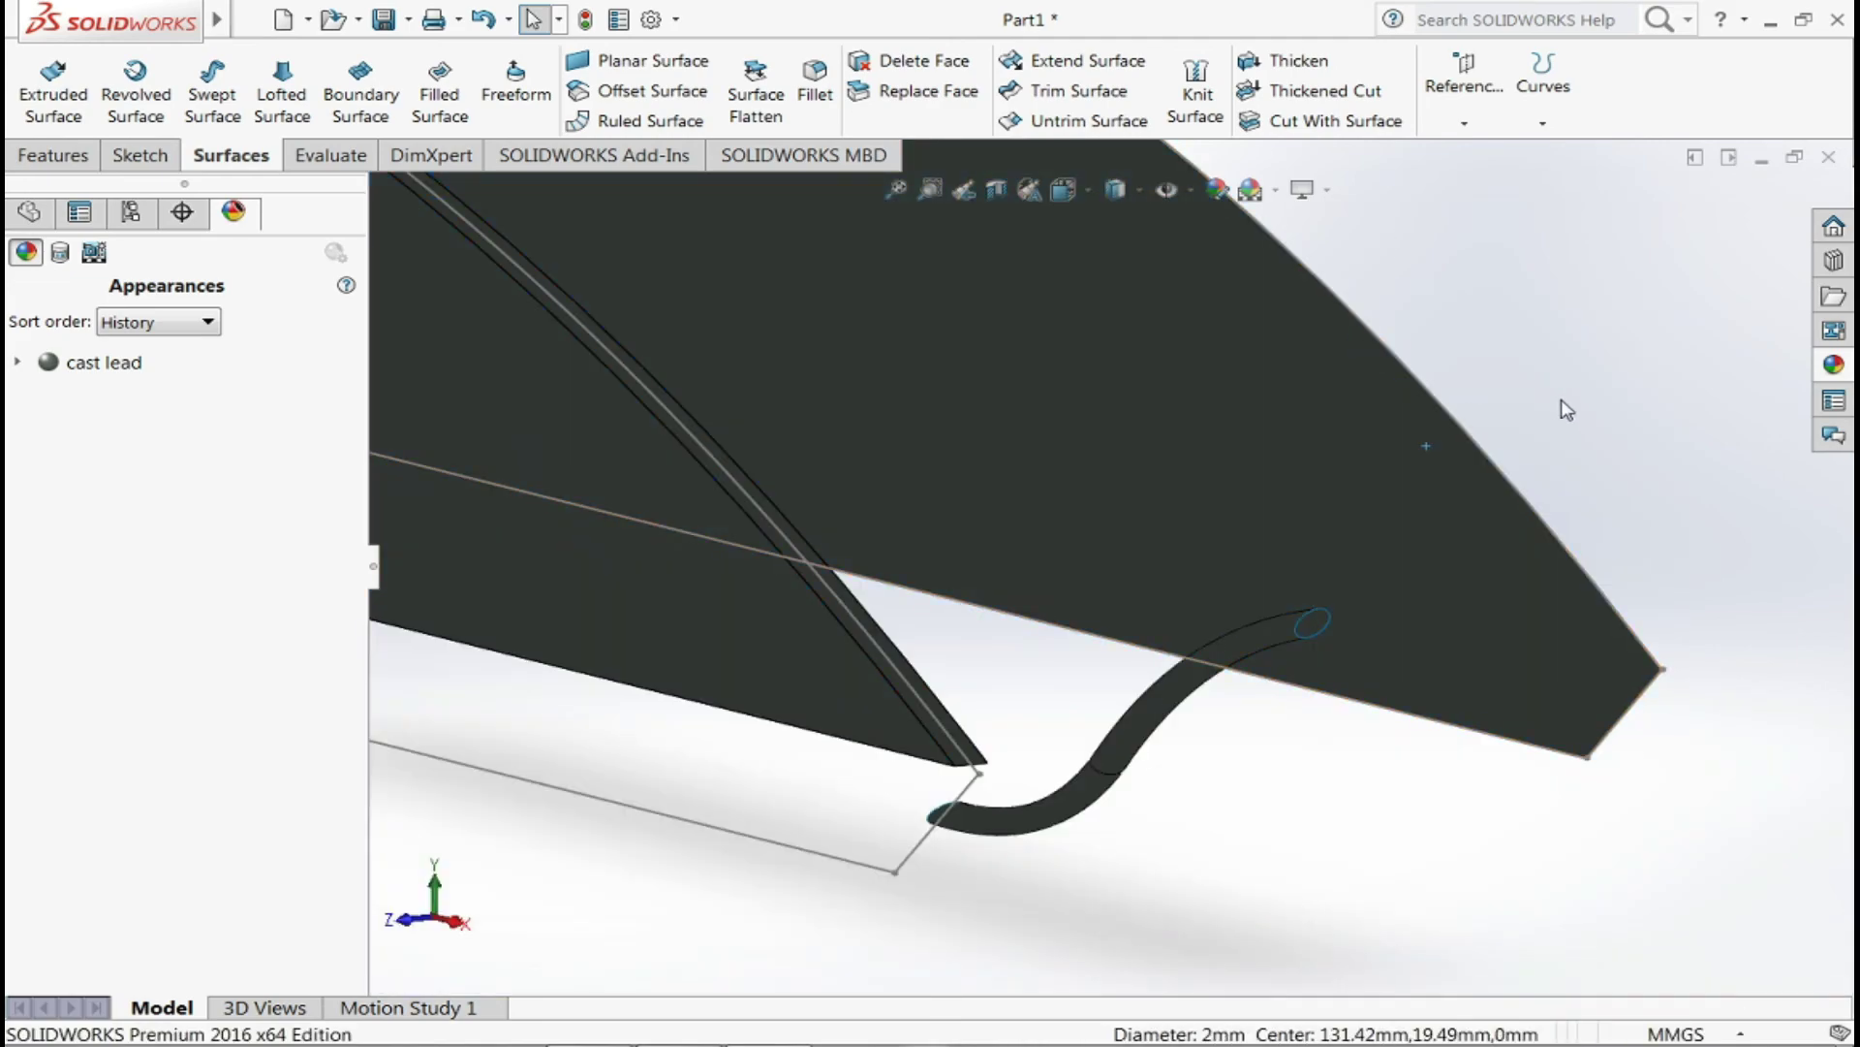
scroll(1572, 424, up, 3)
scroll(760, 678, up, 2)
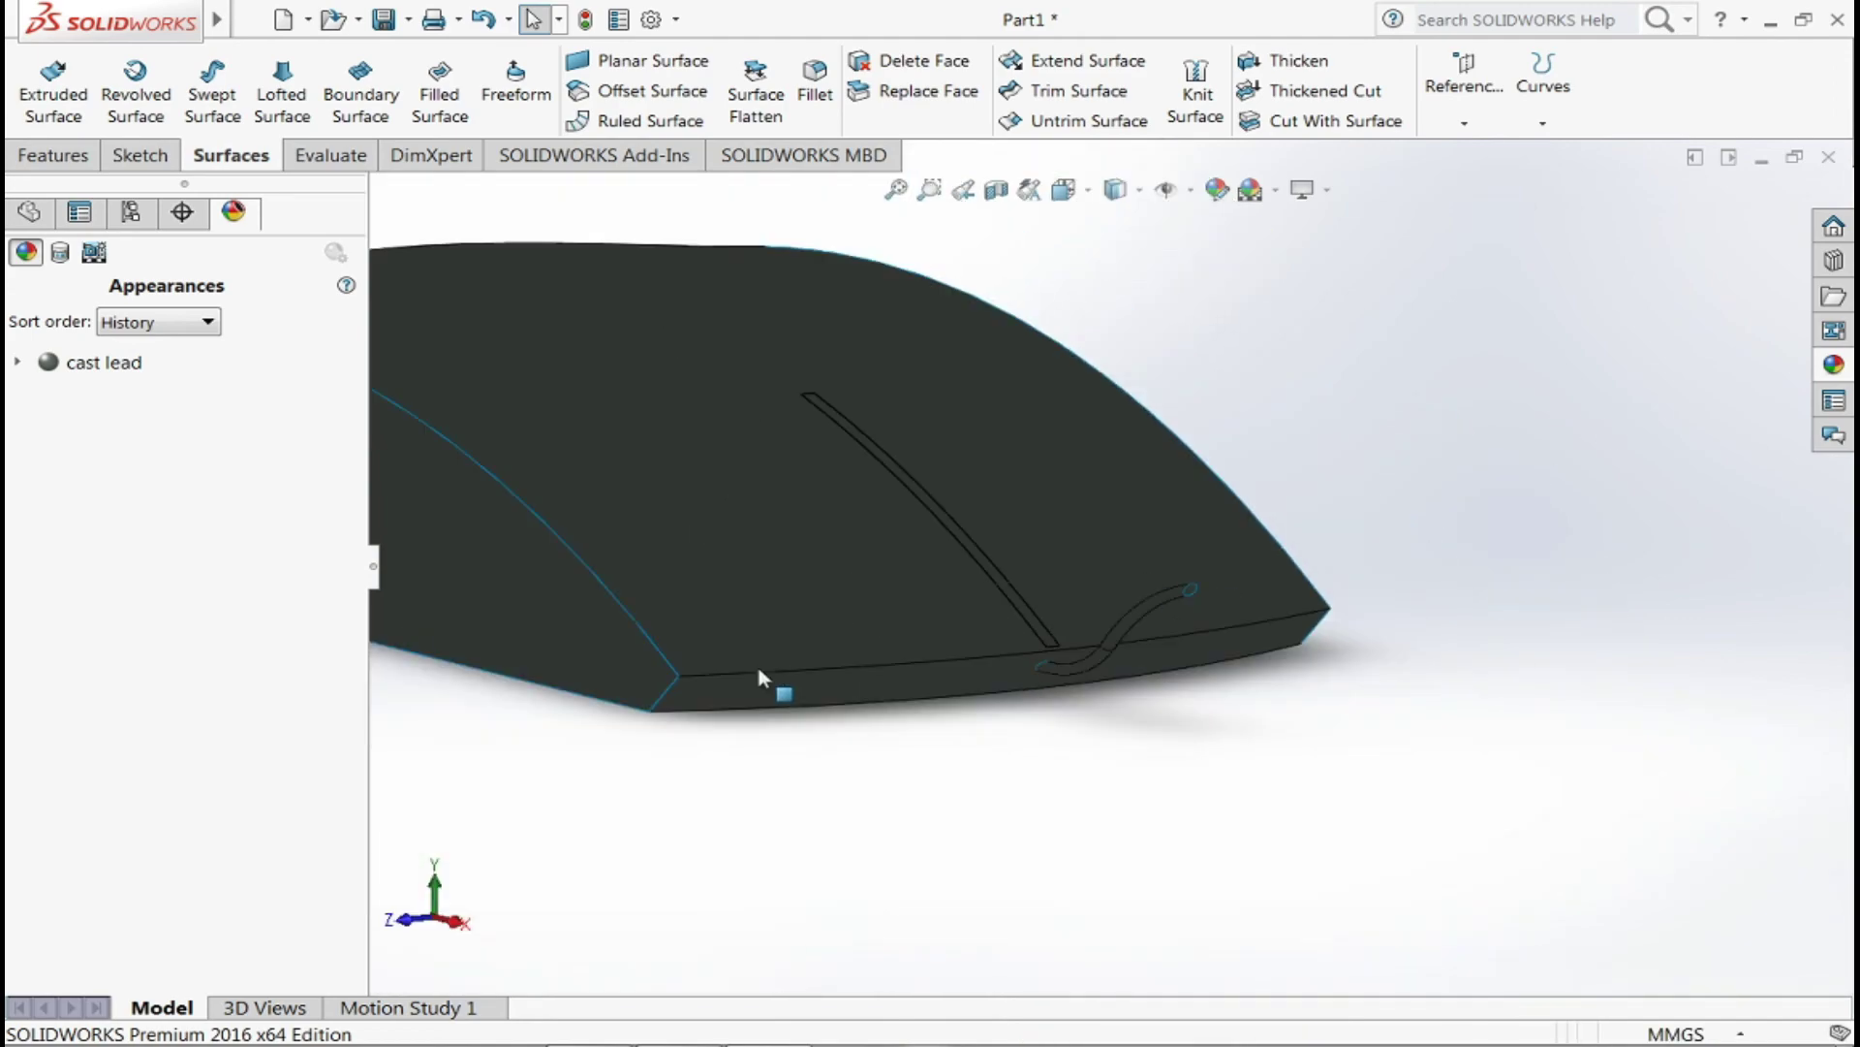
right_click(587, 587)
key(Escape)
scroll(731, 835, up, 2)
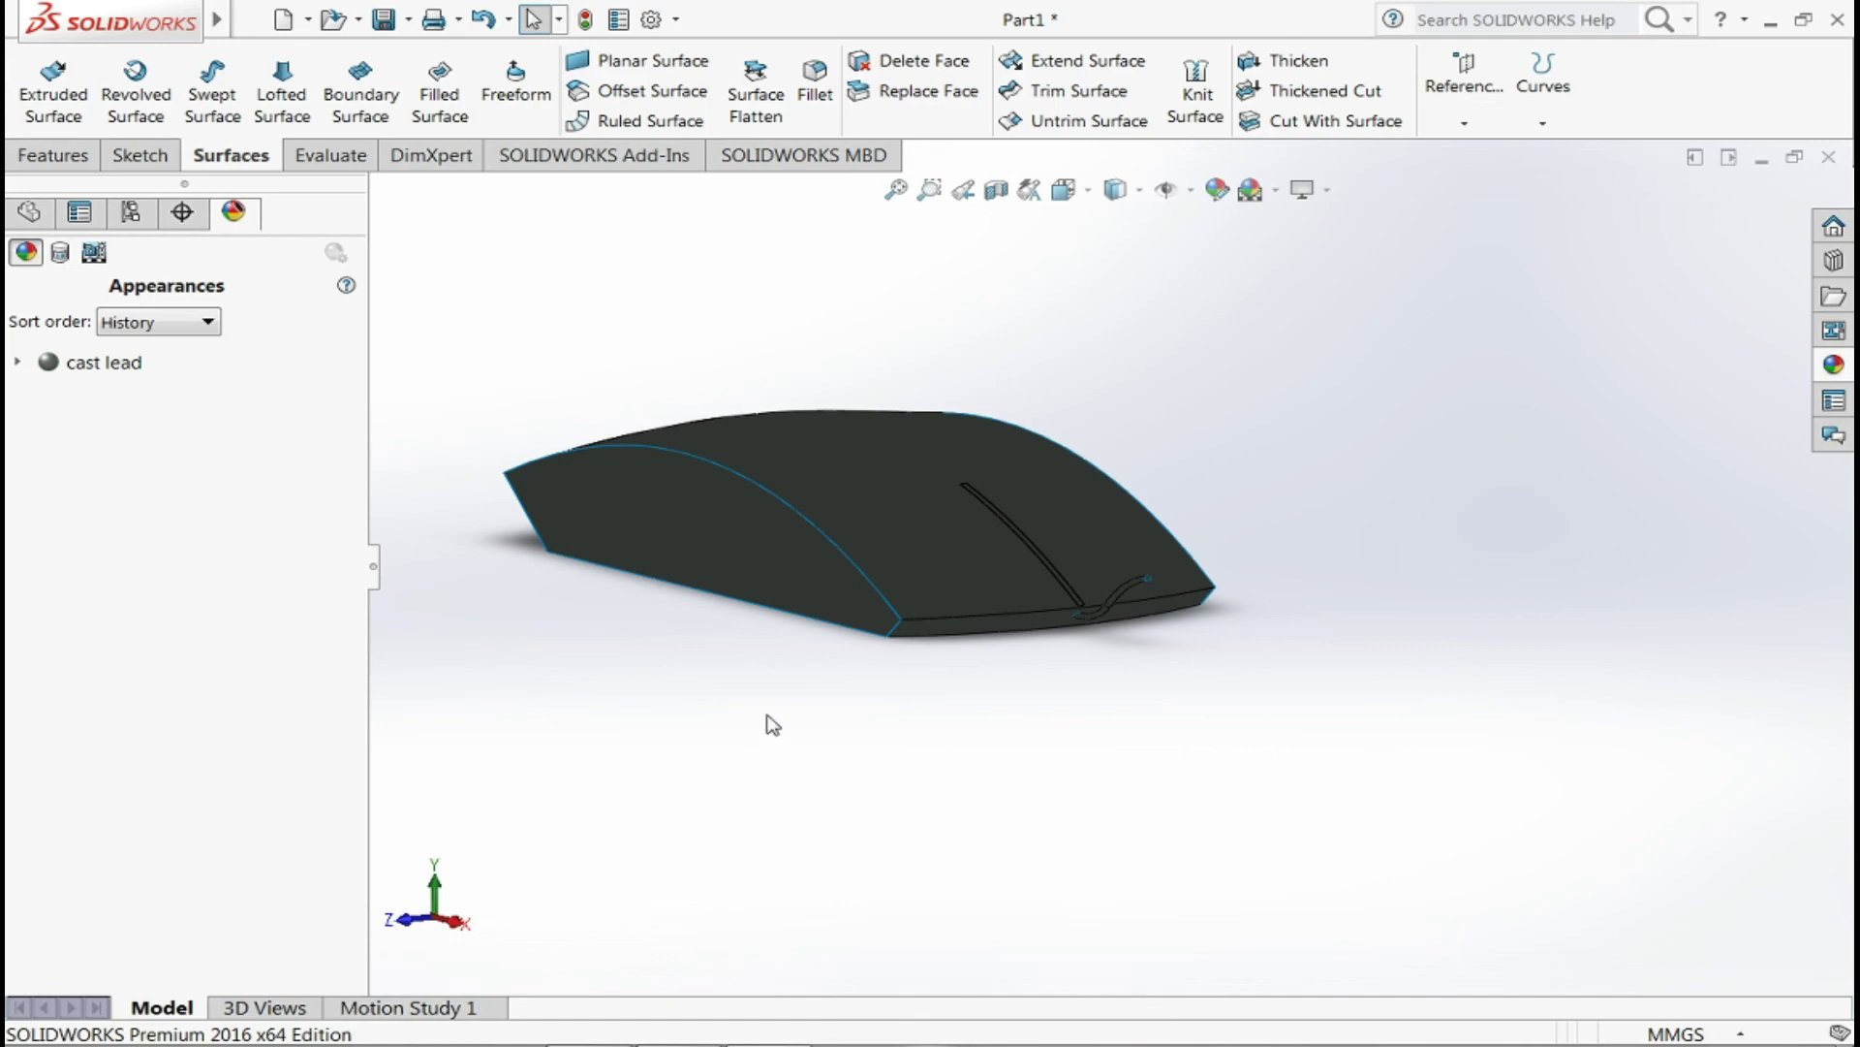
scroll(772, 725, up, 2)
- Show the mouse in isometric, then from the Top, Right and Bottom standard views
click(1115, 189)
click(1068, 414)
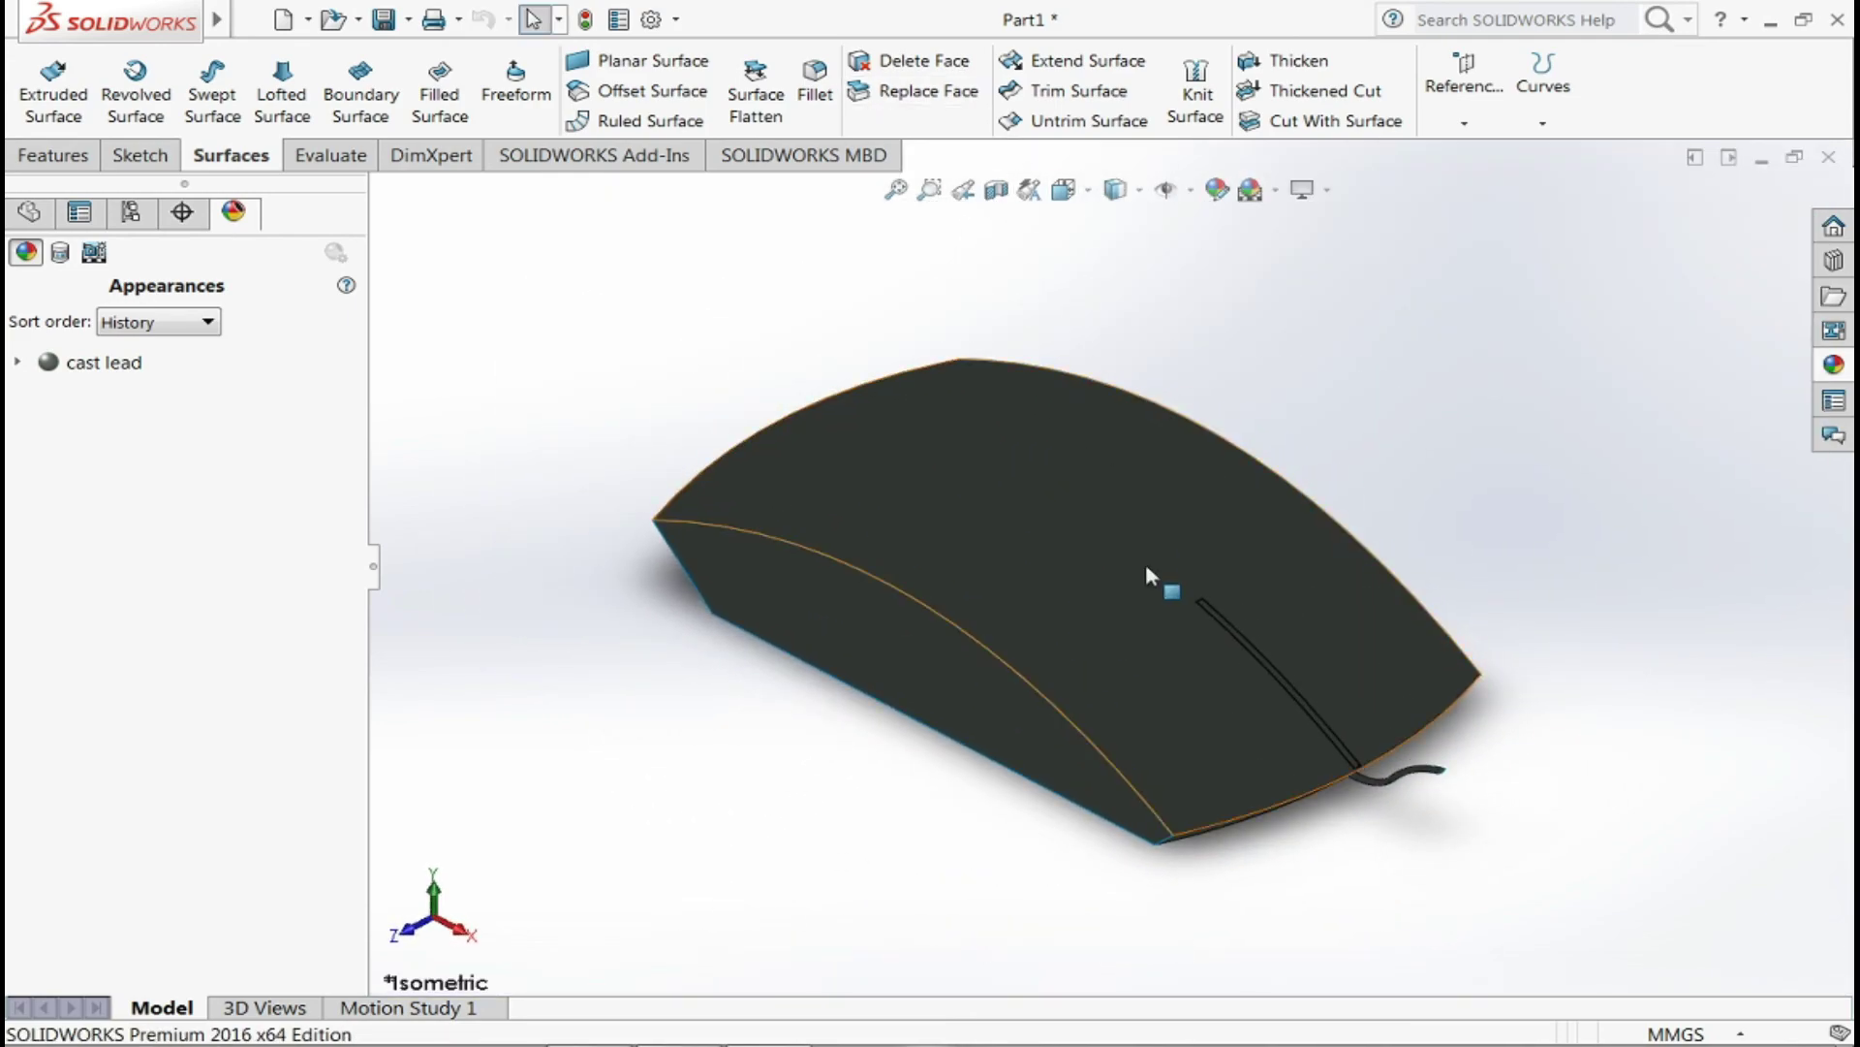
click(1116, 189)
click(1188, 510)
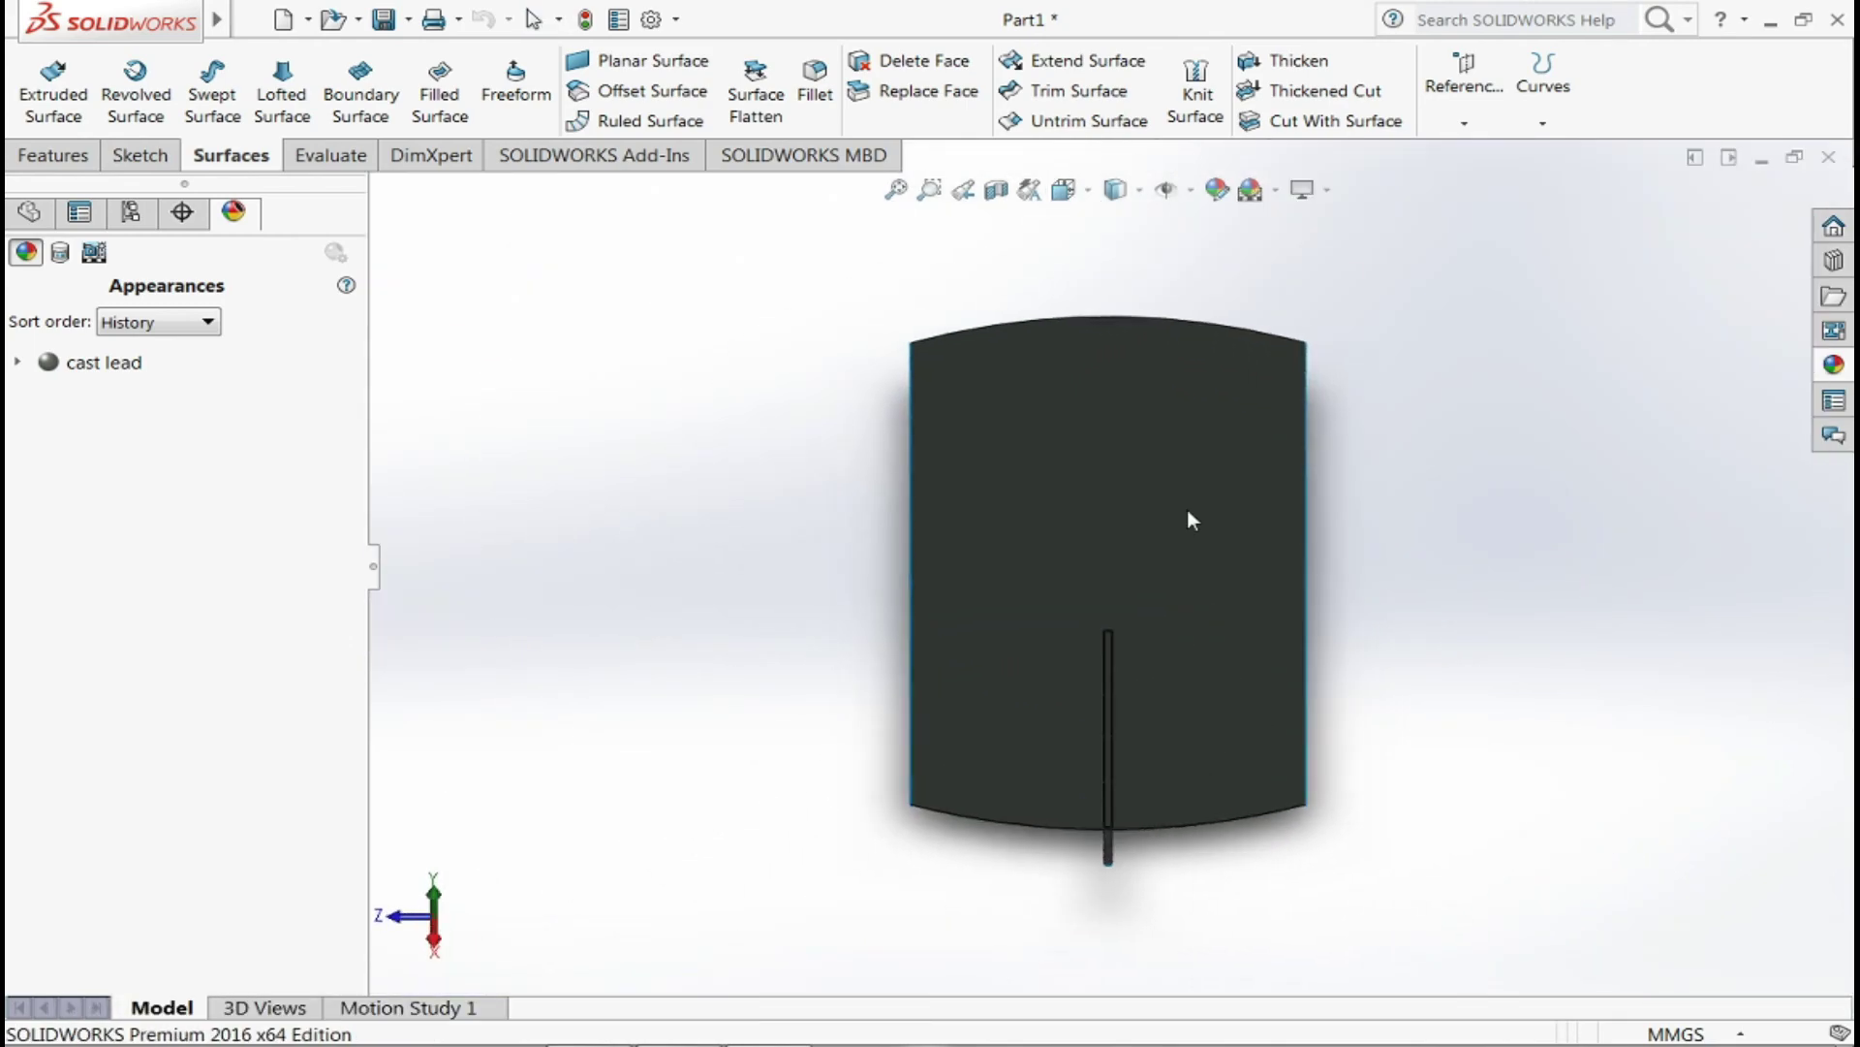
click(1104, 197)
click(1110, 721)
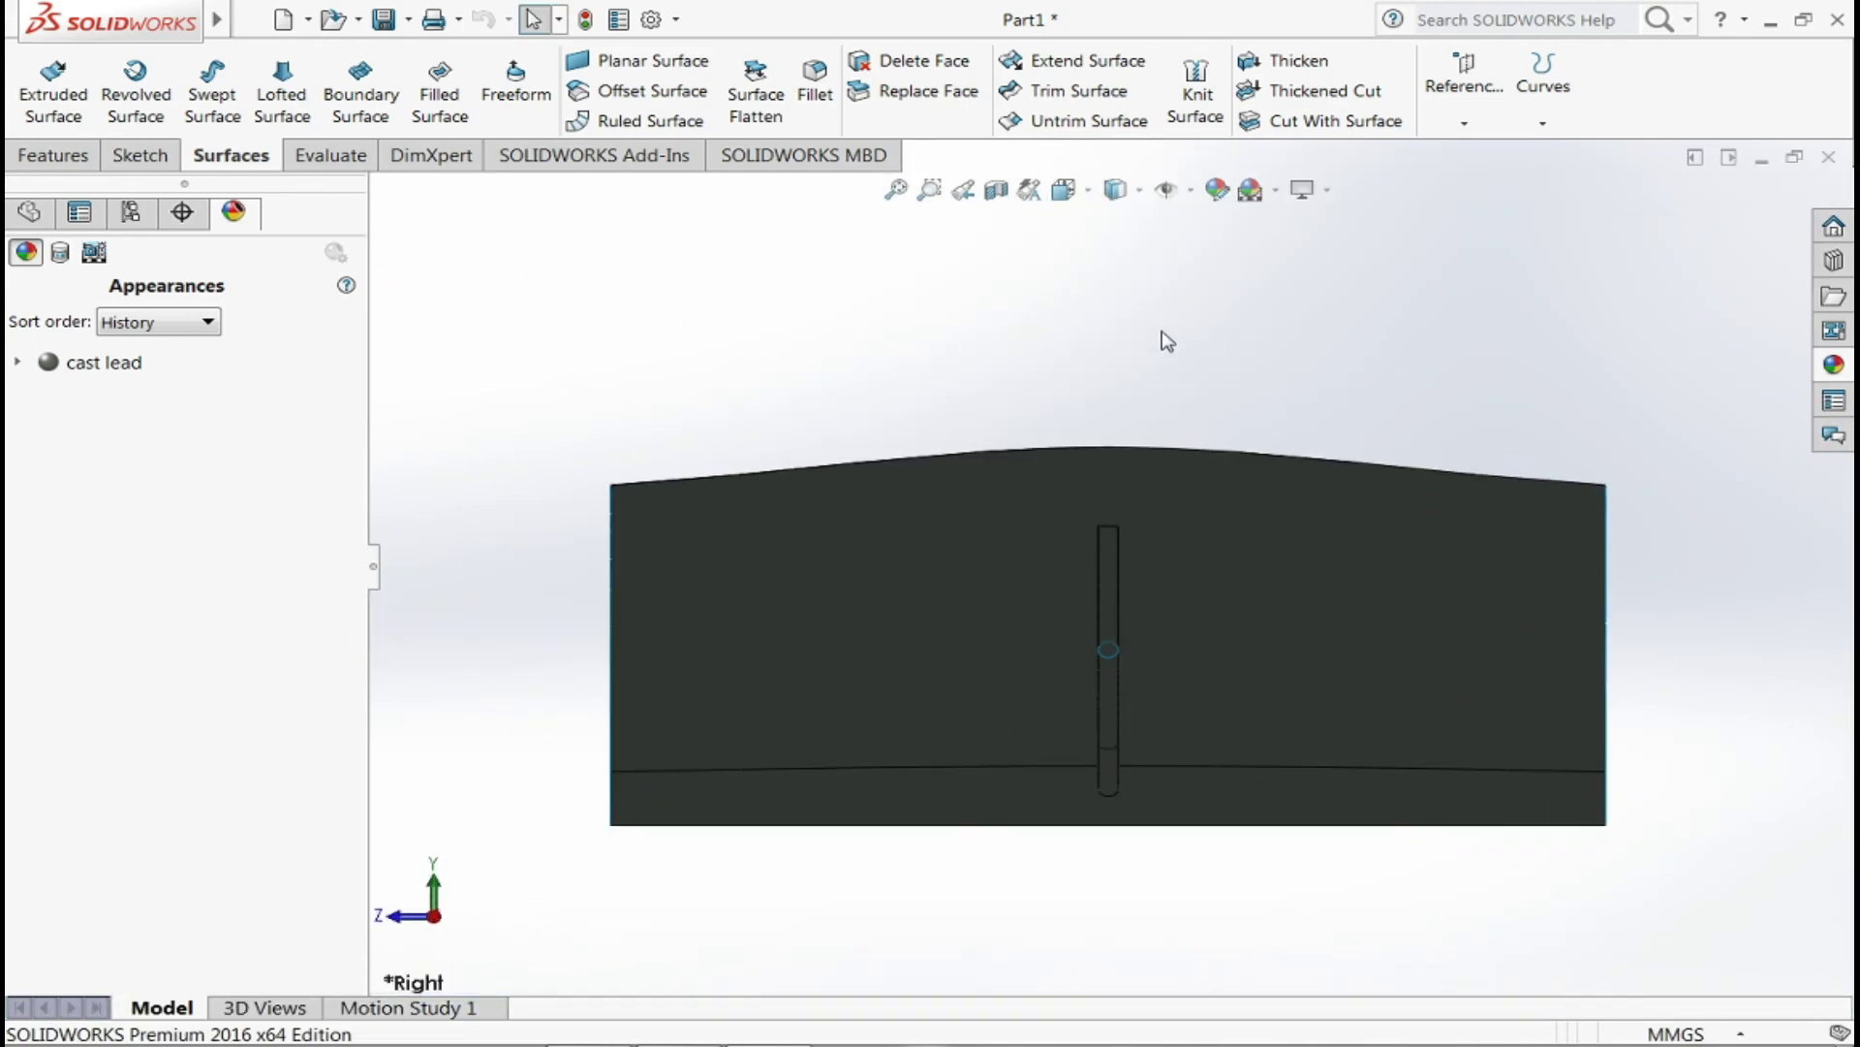
click(1097, 206)
click(1092, 789)
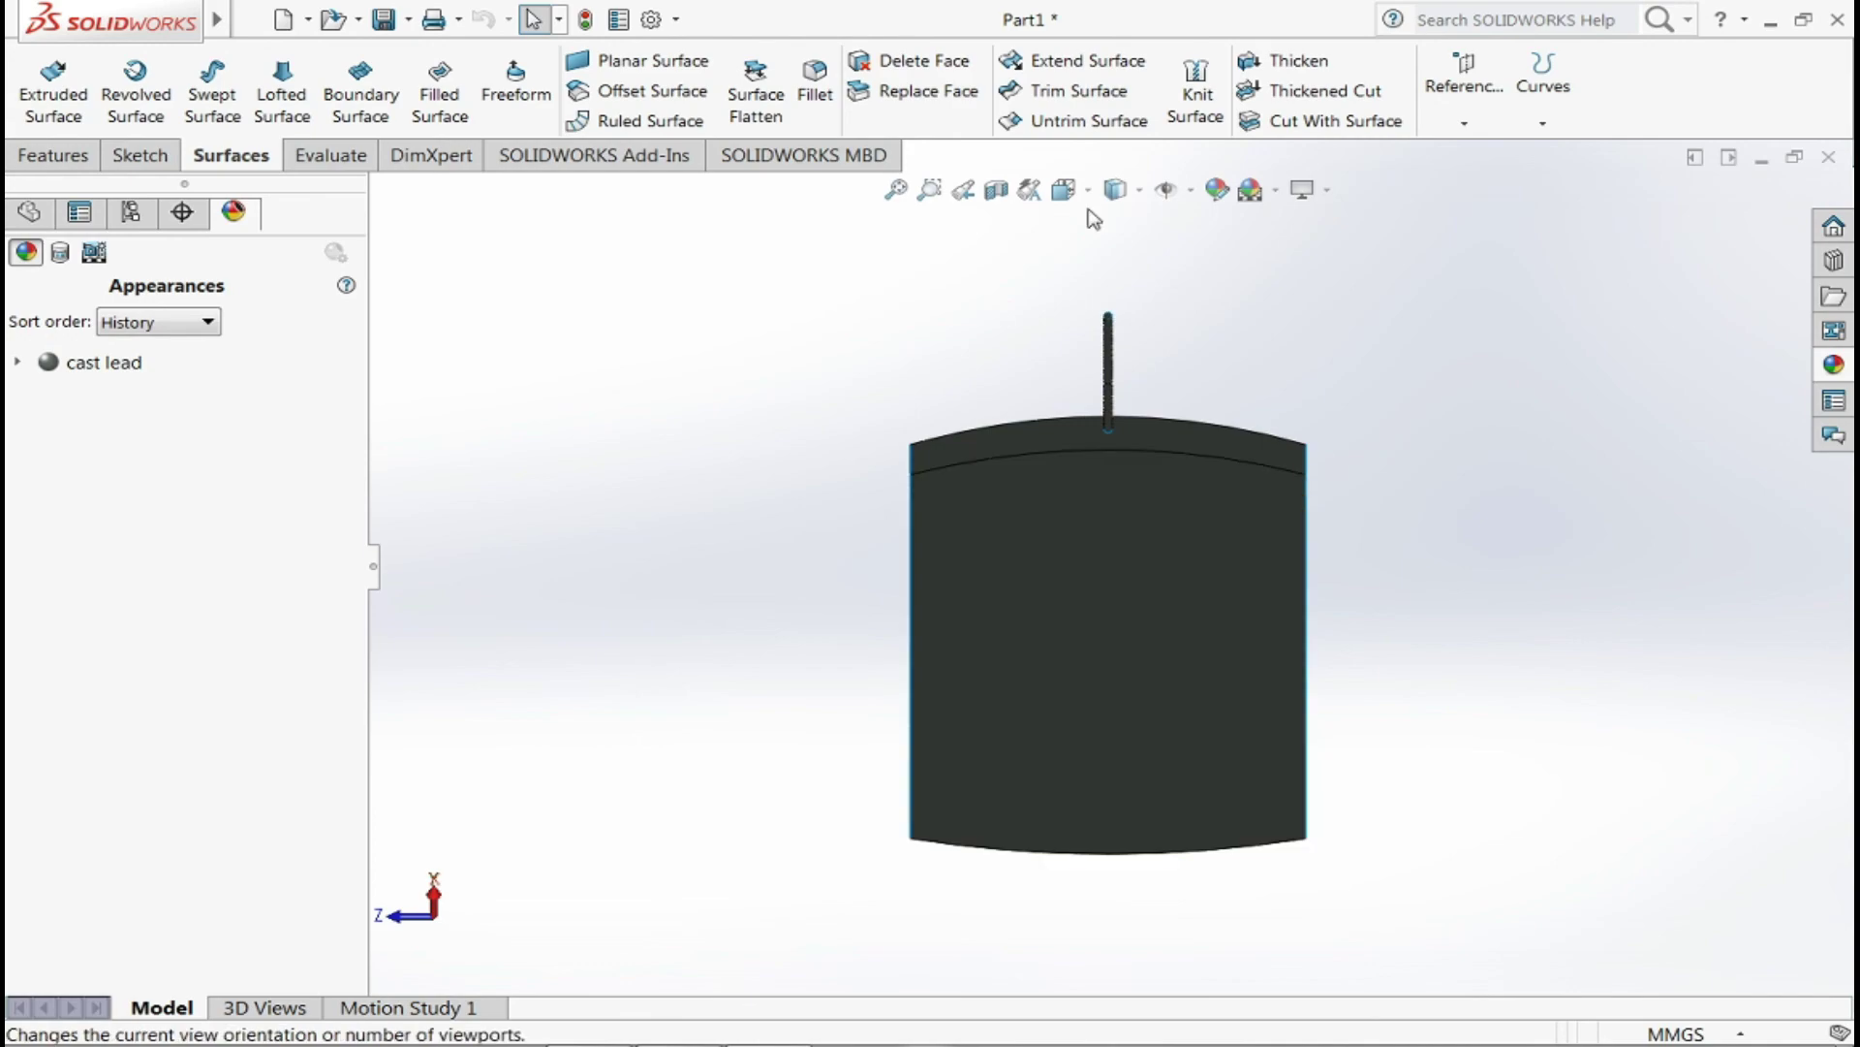
- Check two angled views of the mouse, then return to the isometric view
click(1089, 200)
click(1277, 591)
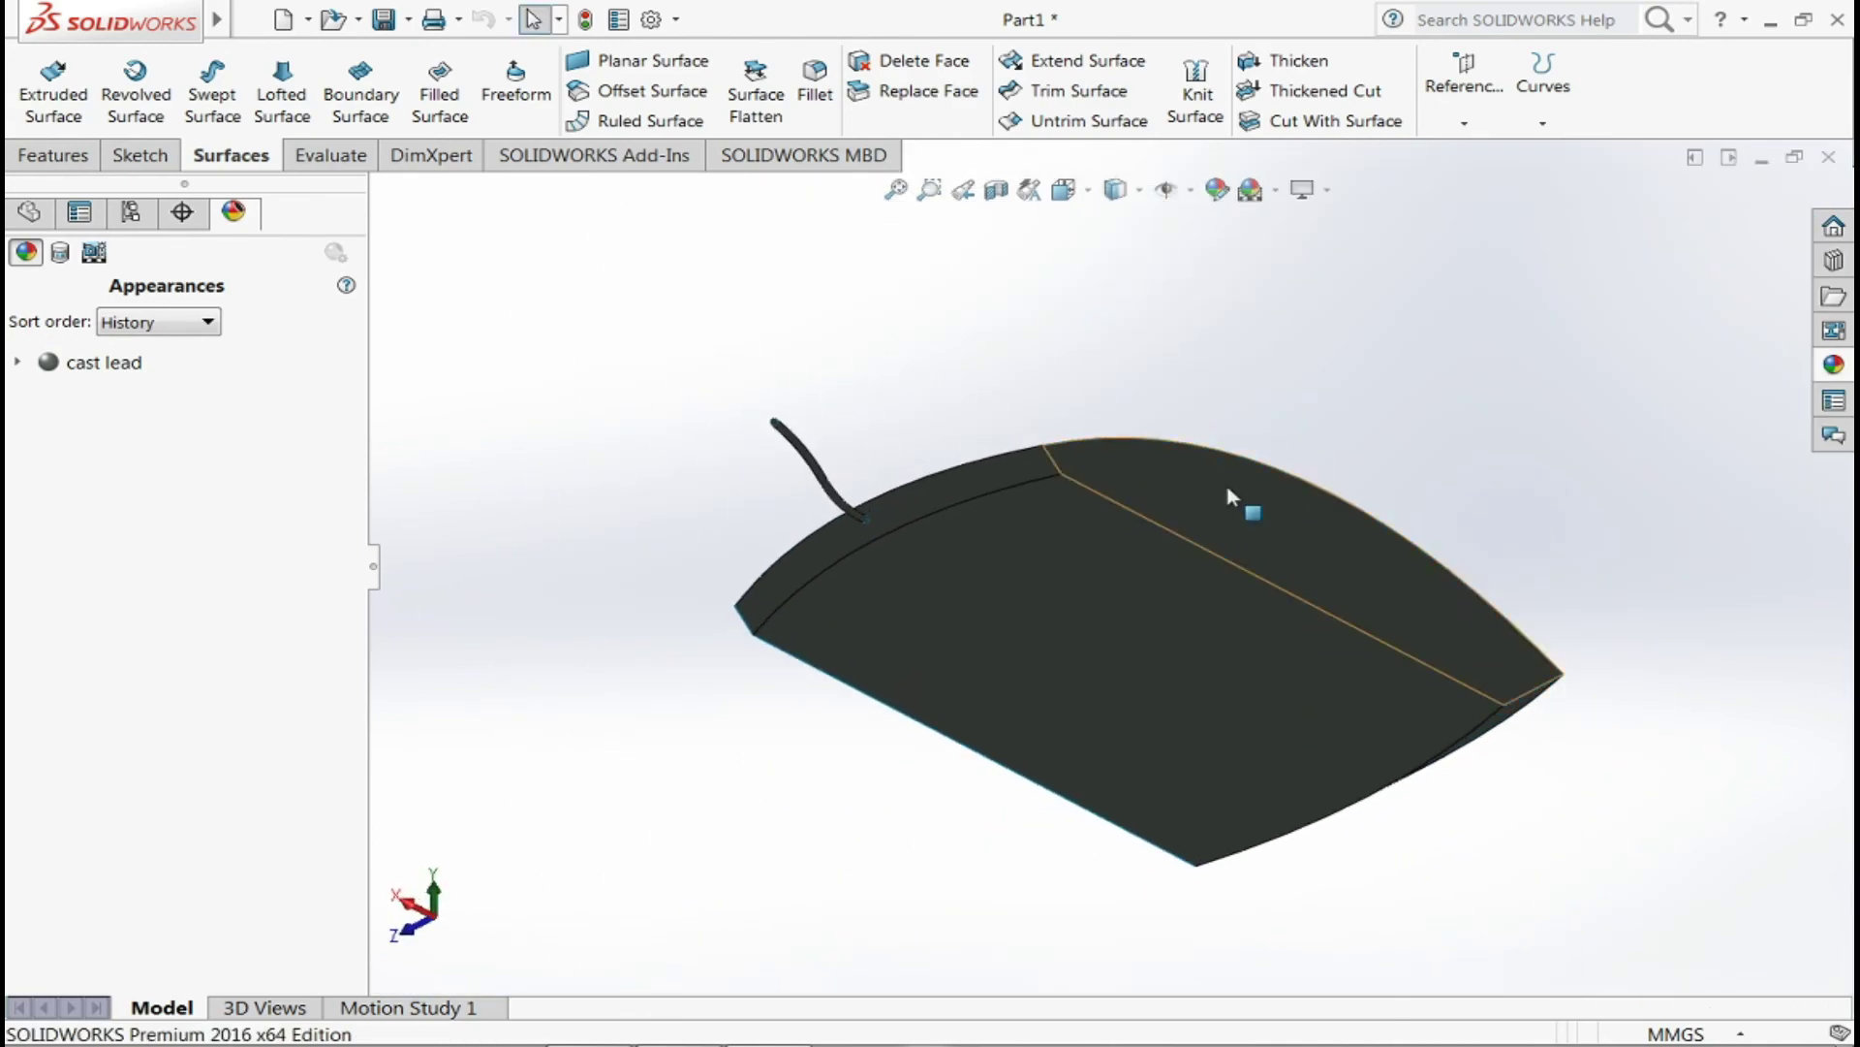
click(1089, 192)
click(1085, 340)
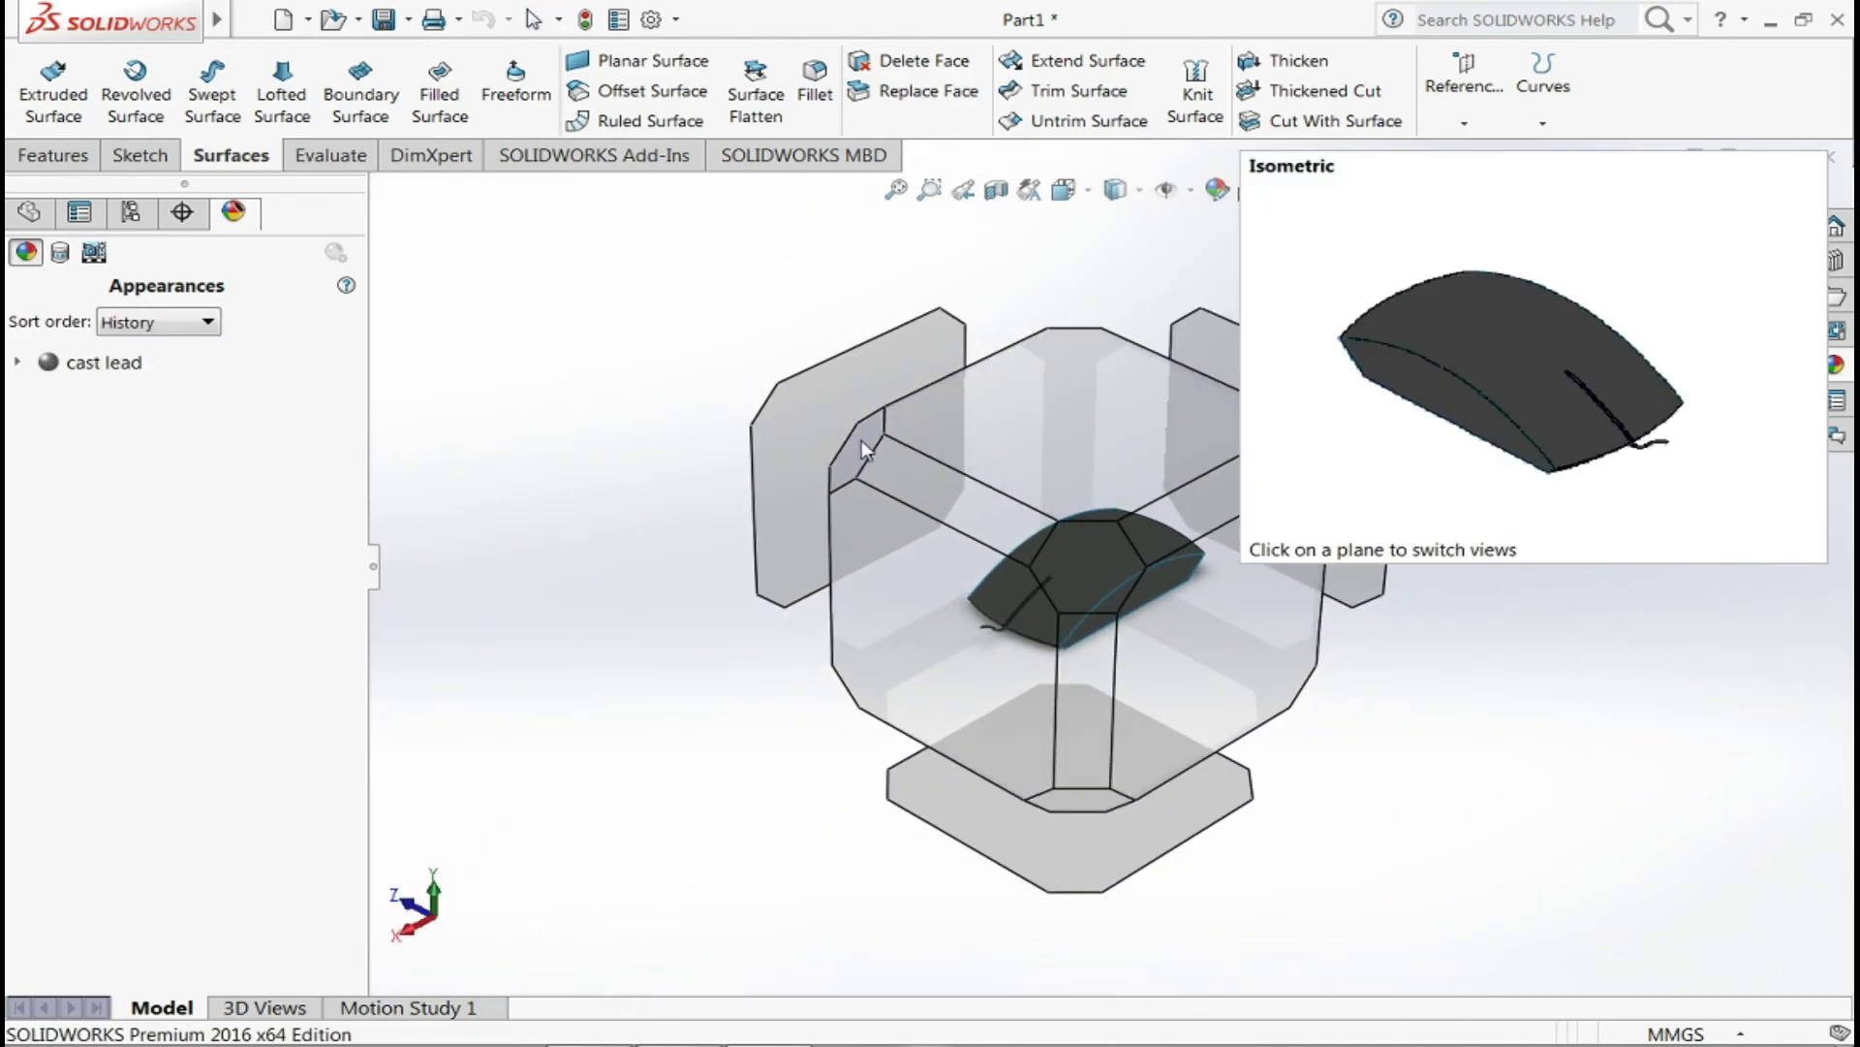
click(860, 441)
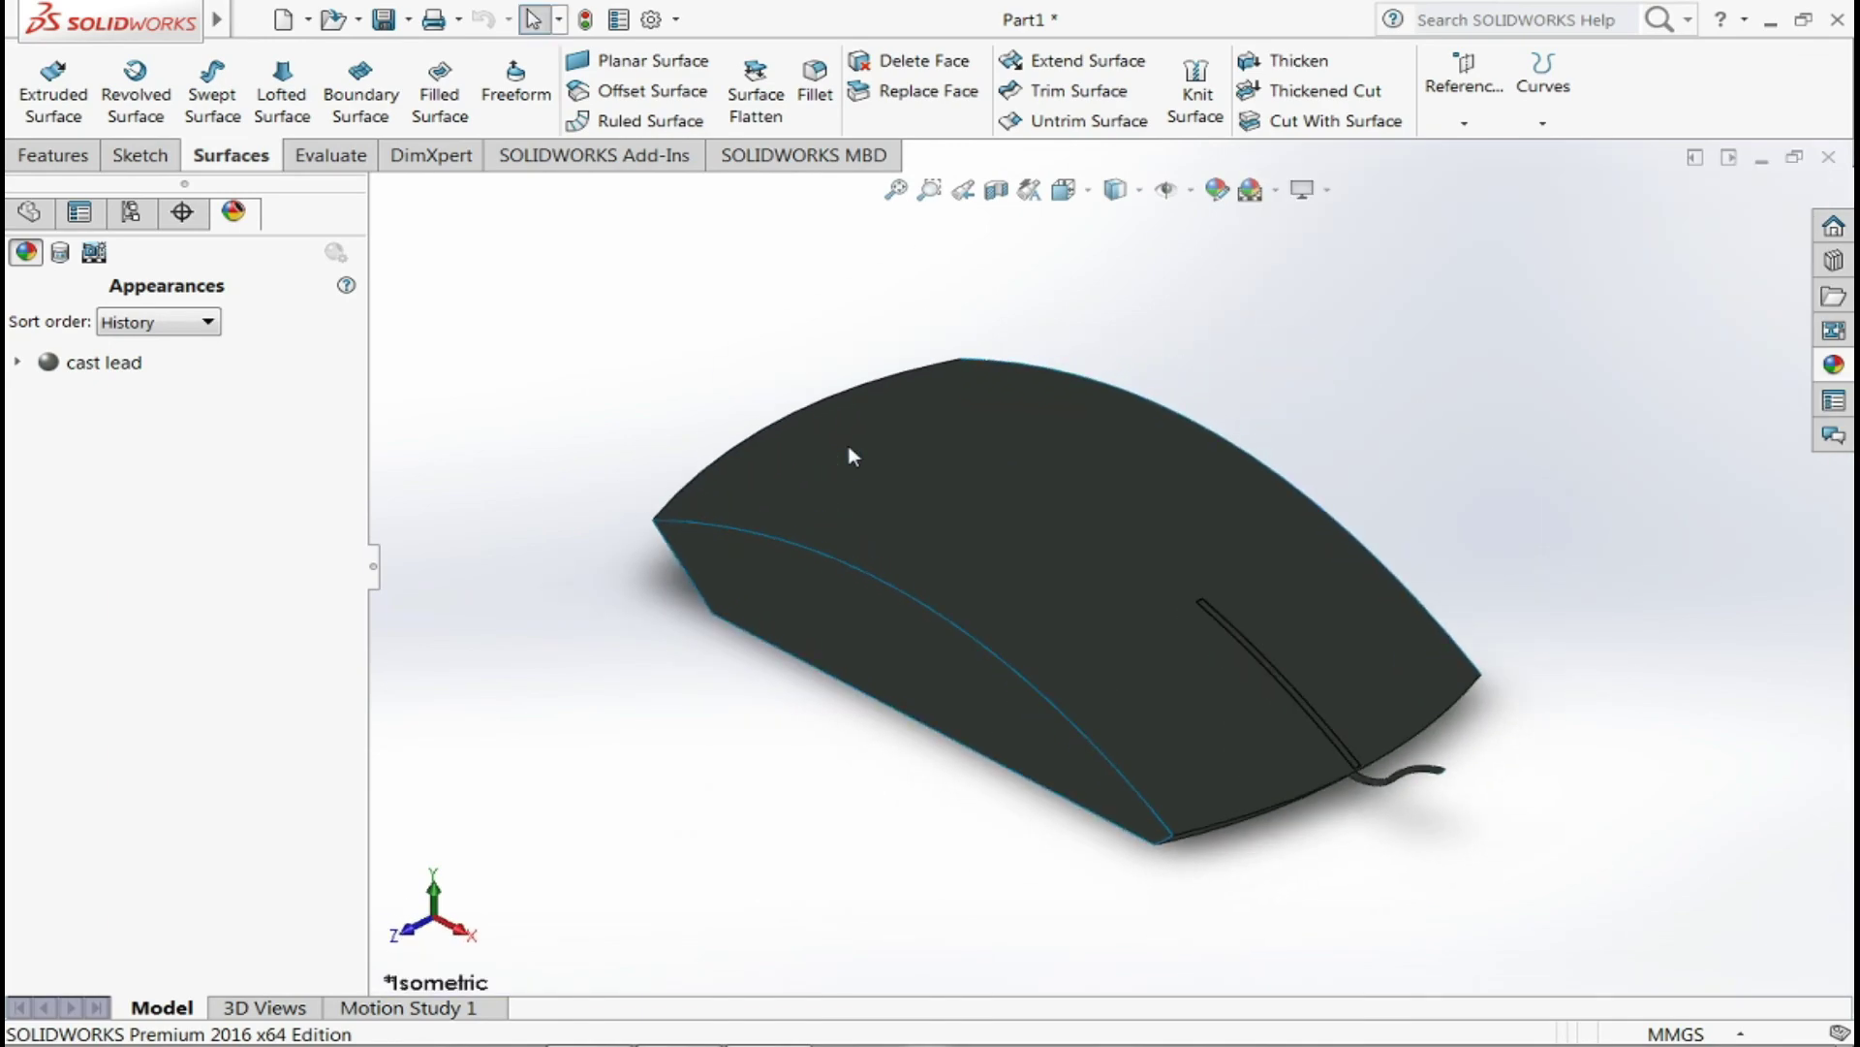